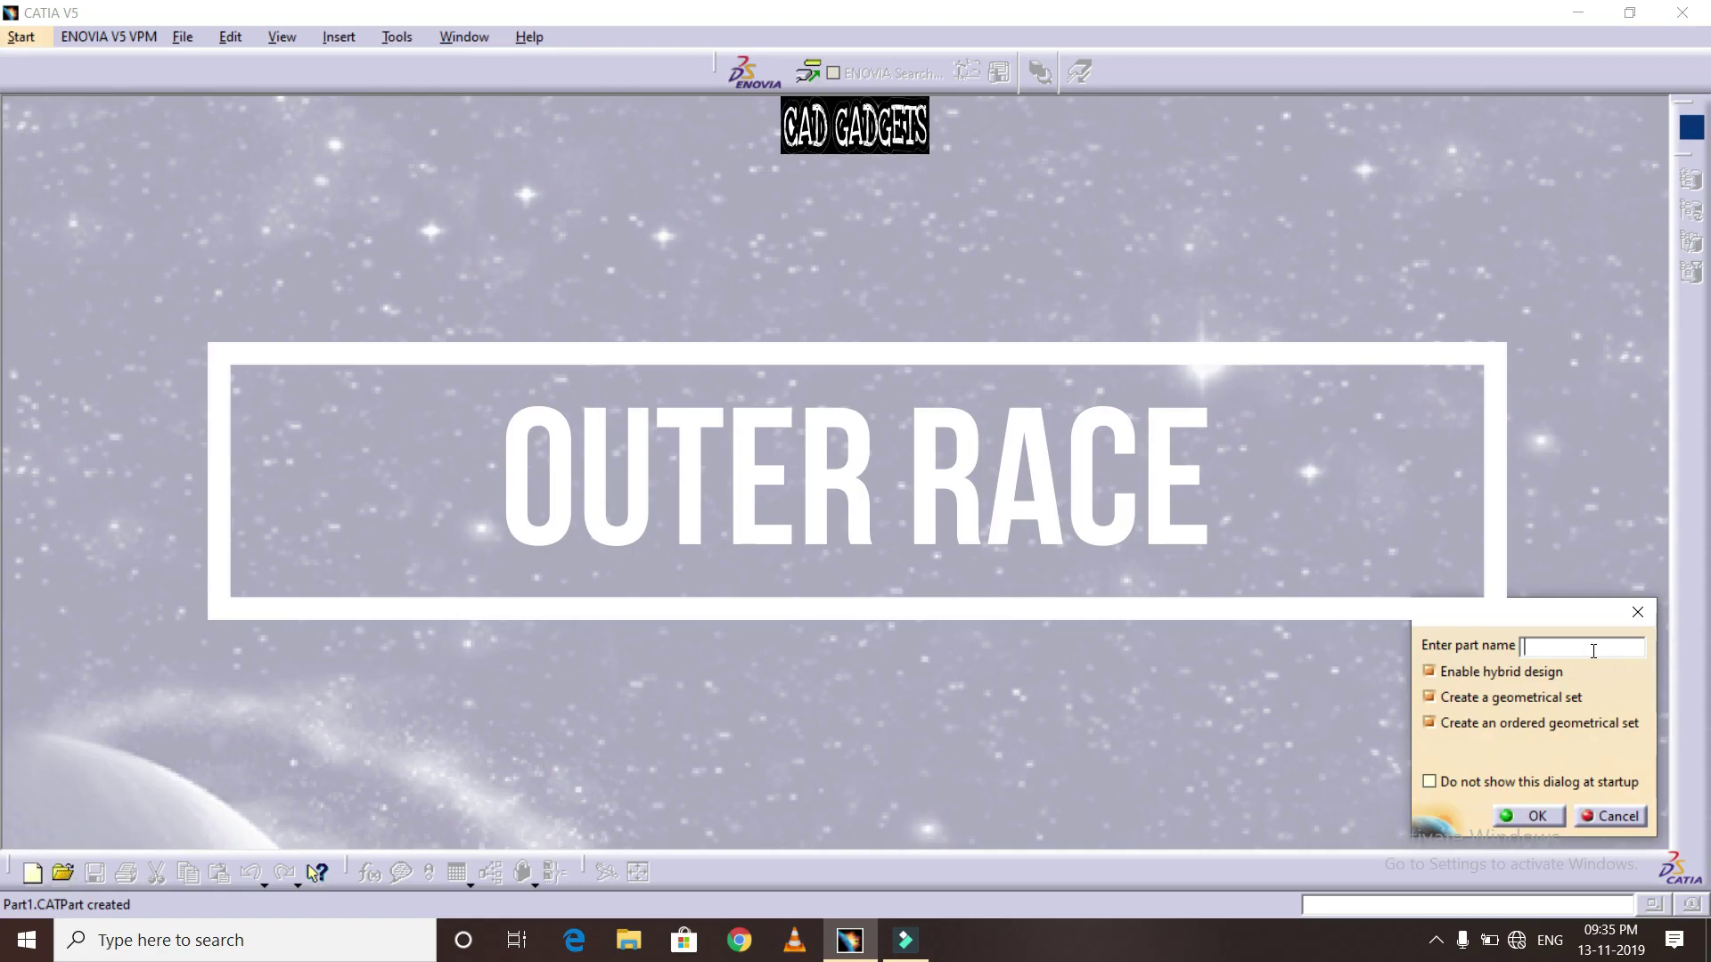
Create a new part named 'outter-race'
{"action": "type", "text": "tt"}
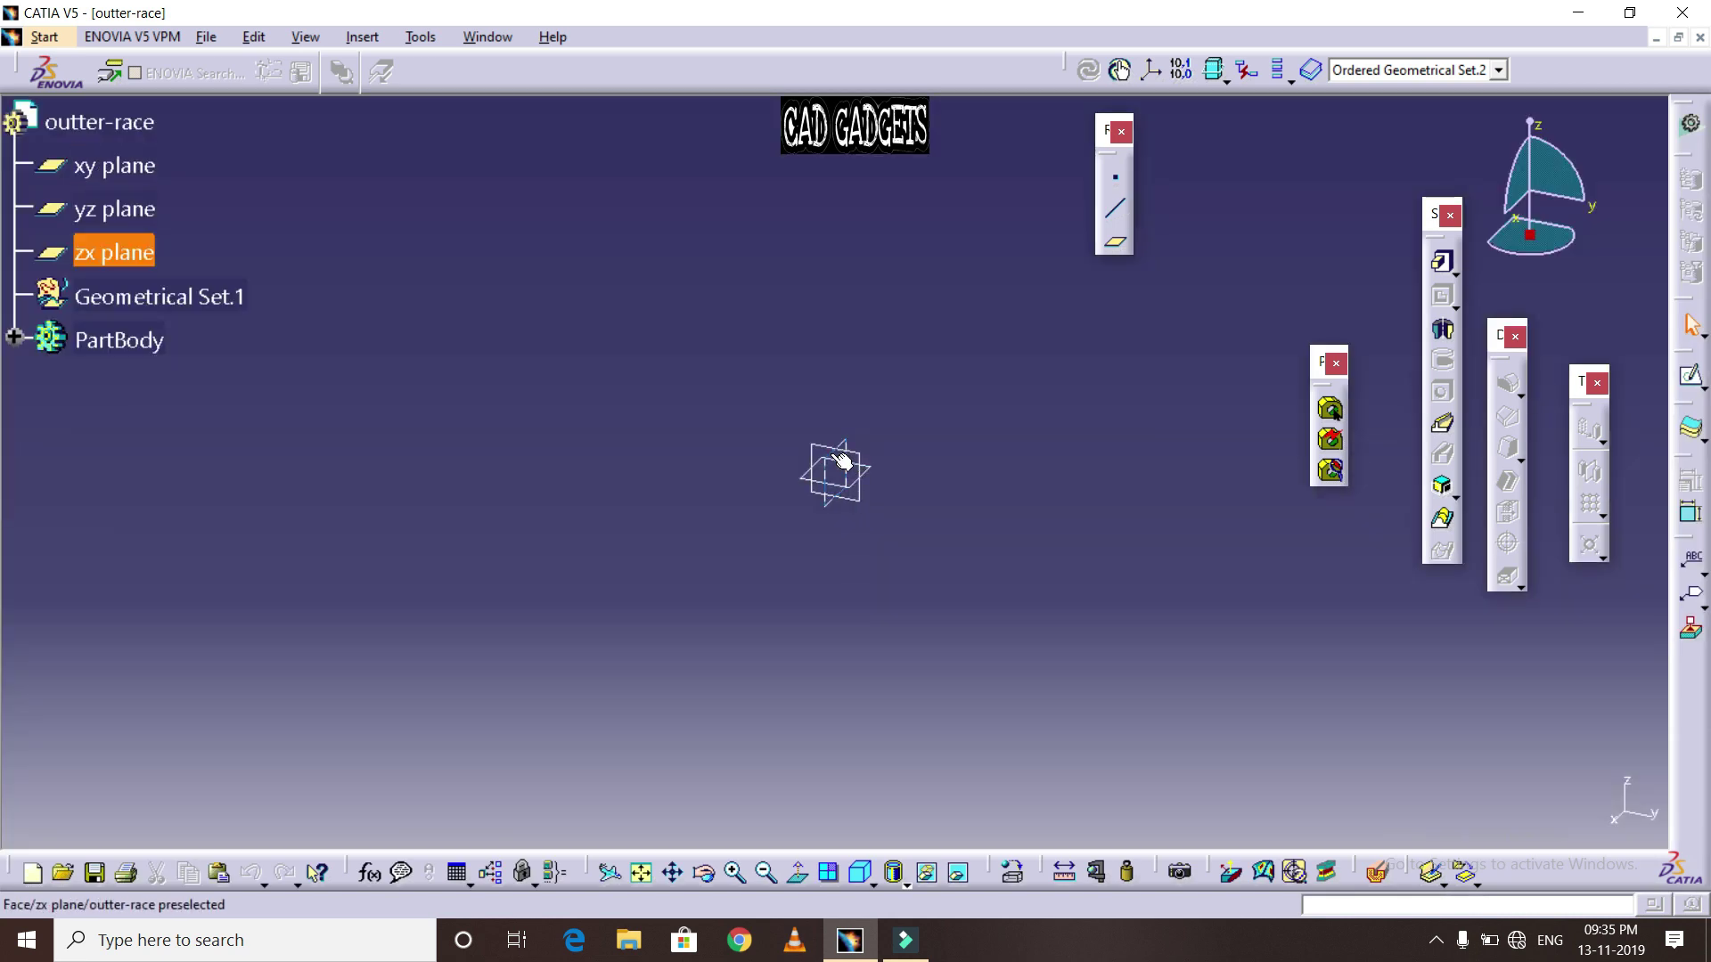
Start a sketch on the zx plane and draw the outline's left edge, top edge and upper step
{"action": "left_click", "coordinate": [842, 461]}
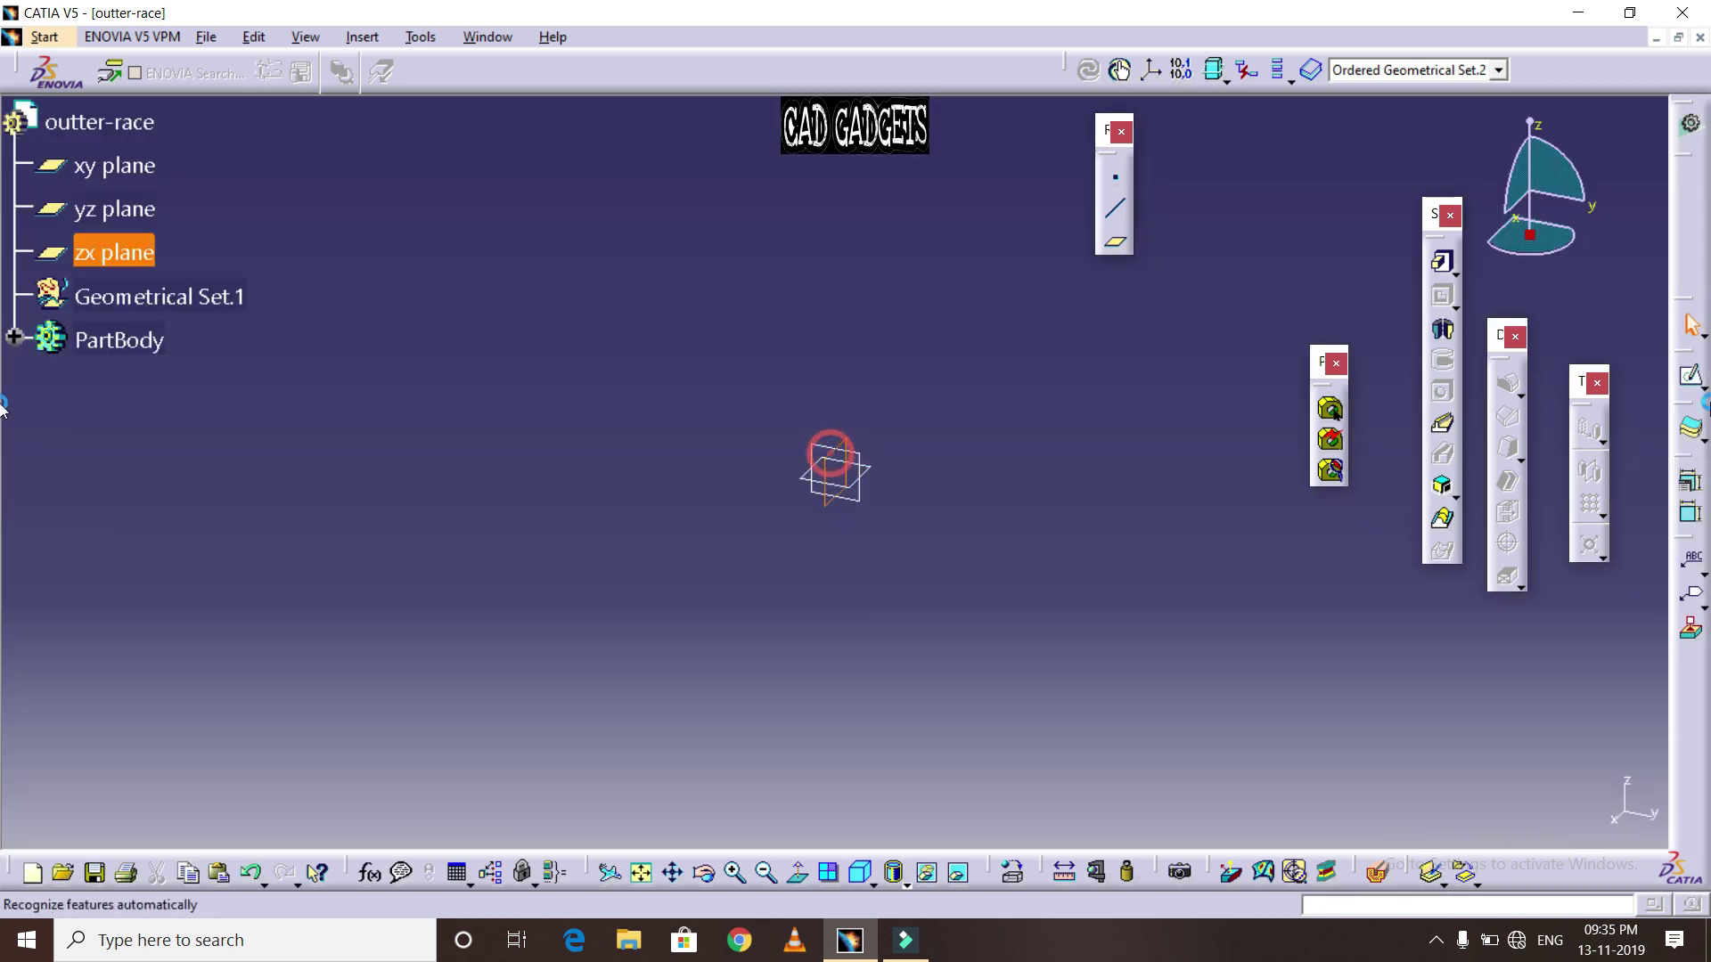
{"action": "left_click", "coordinate": [1693, 373]}
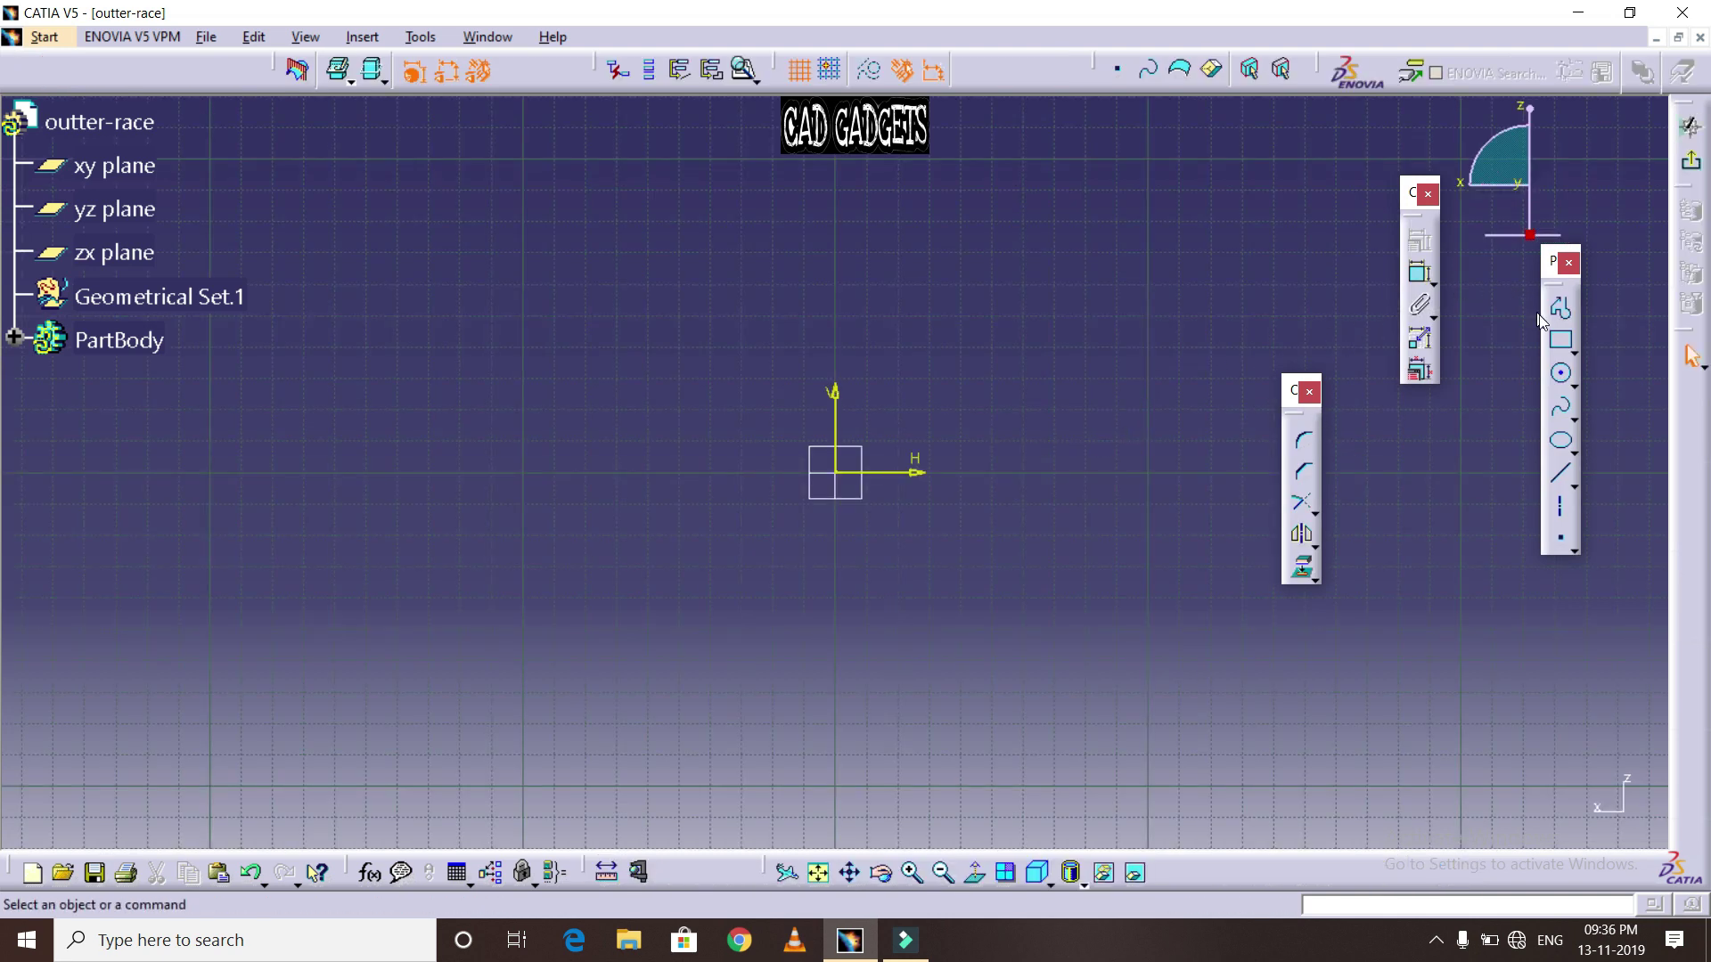
{"action": "left_click", "coordinate": [1560, 308]}
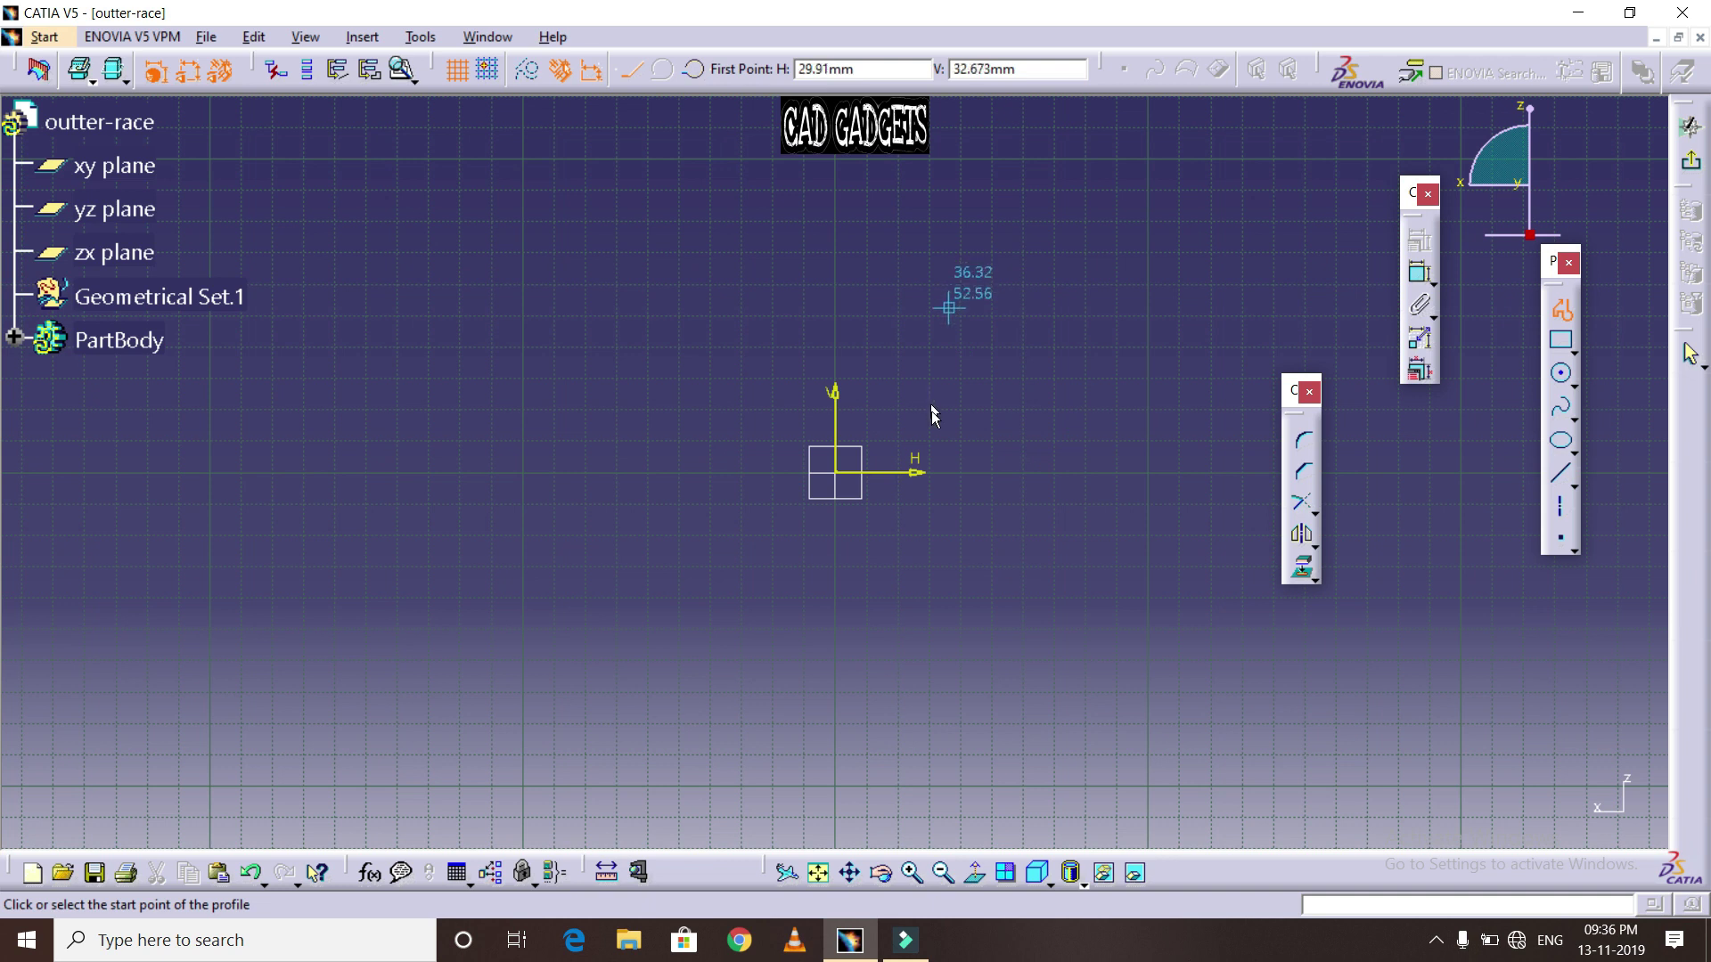
{"action": "left_click", "coordinate": [959, 426]}
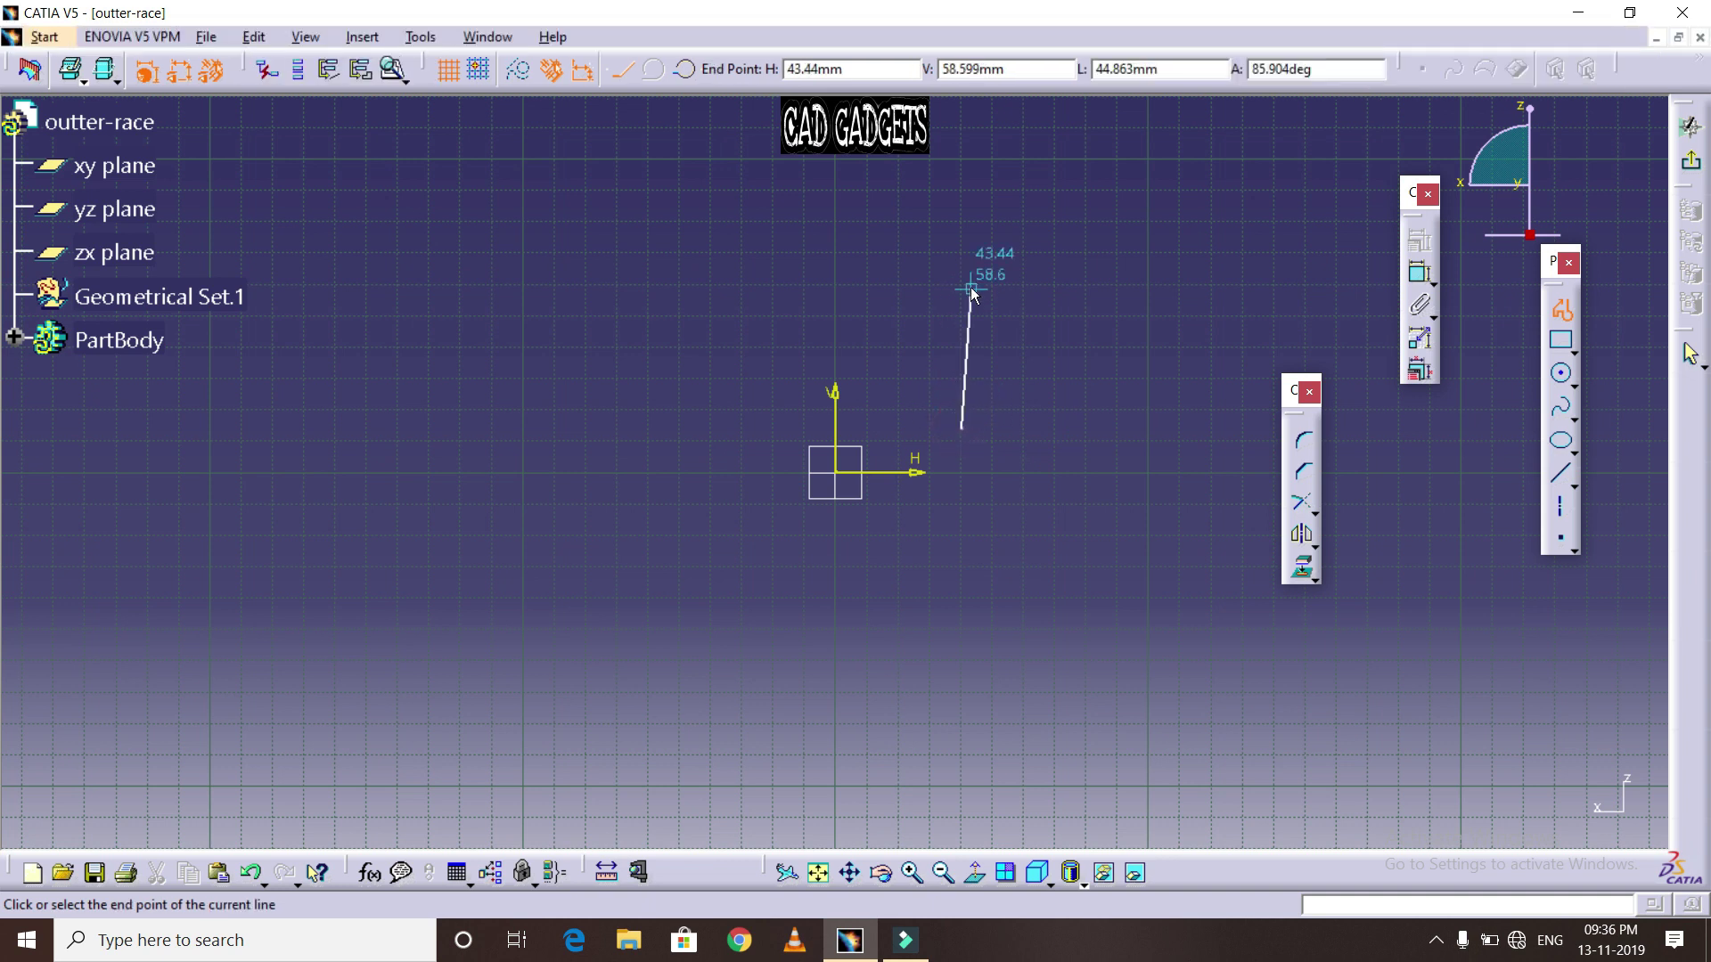
{"action": "left_click", "coordinate": [958, 288]}
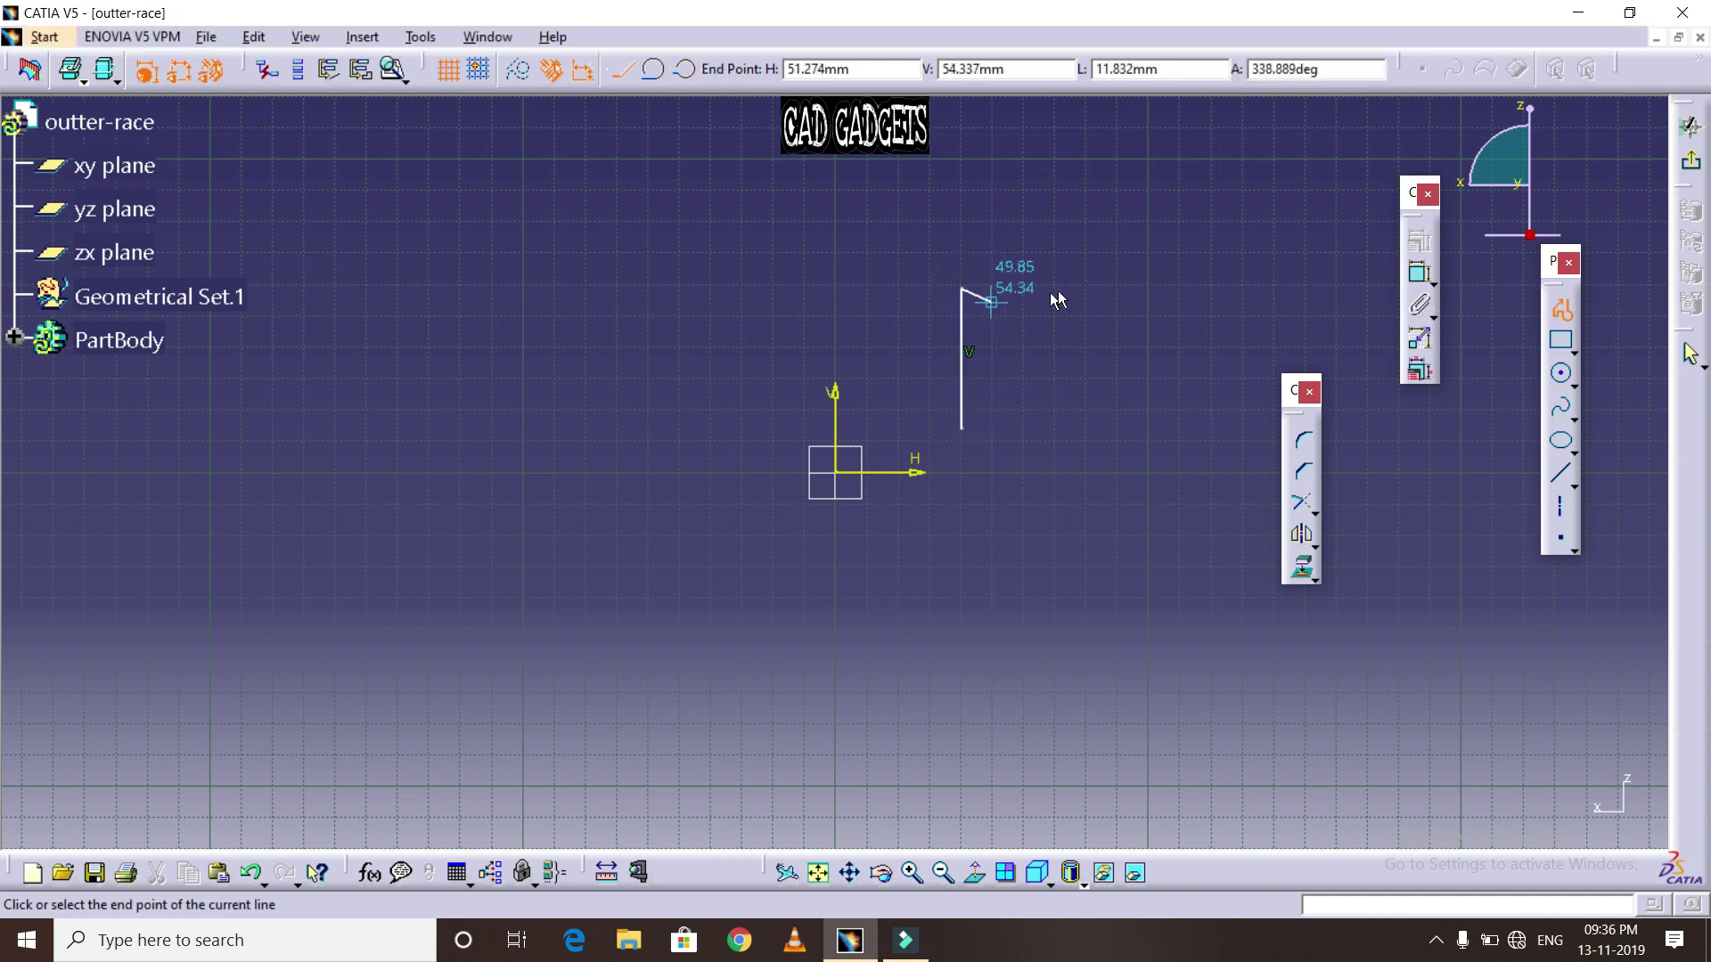
{"action": "left_click", "coordinate": [1082, 288]}
{"action": "left_click", "coordinate": [1083, 319]}
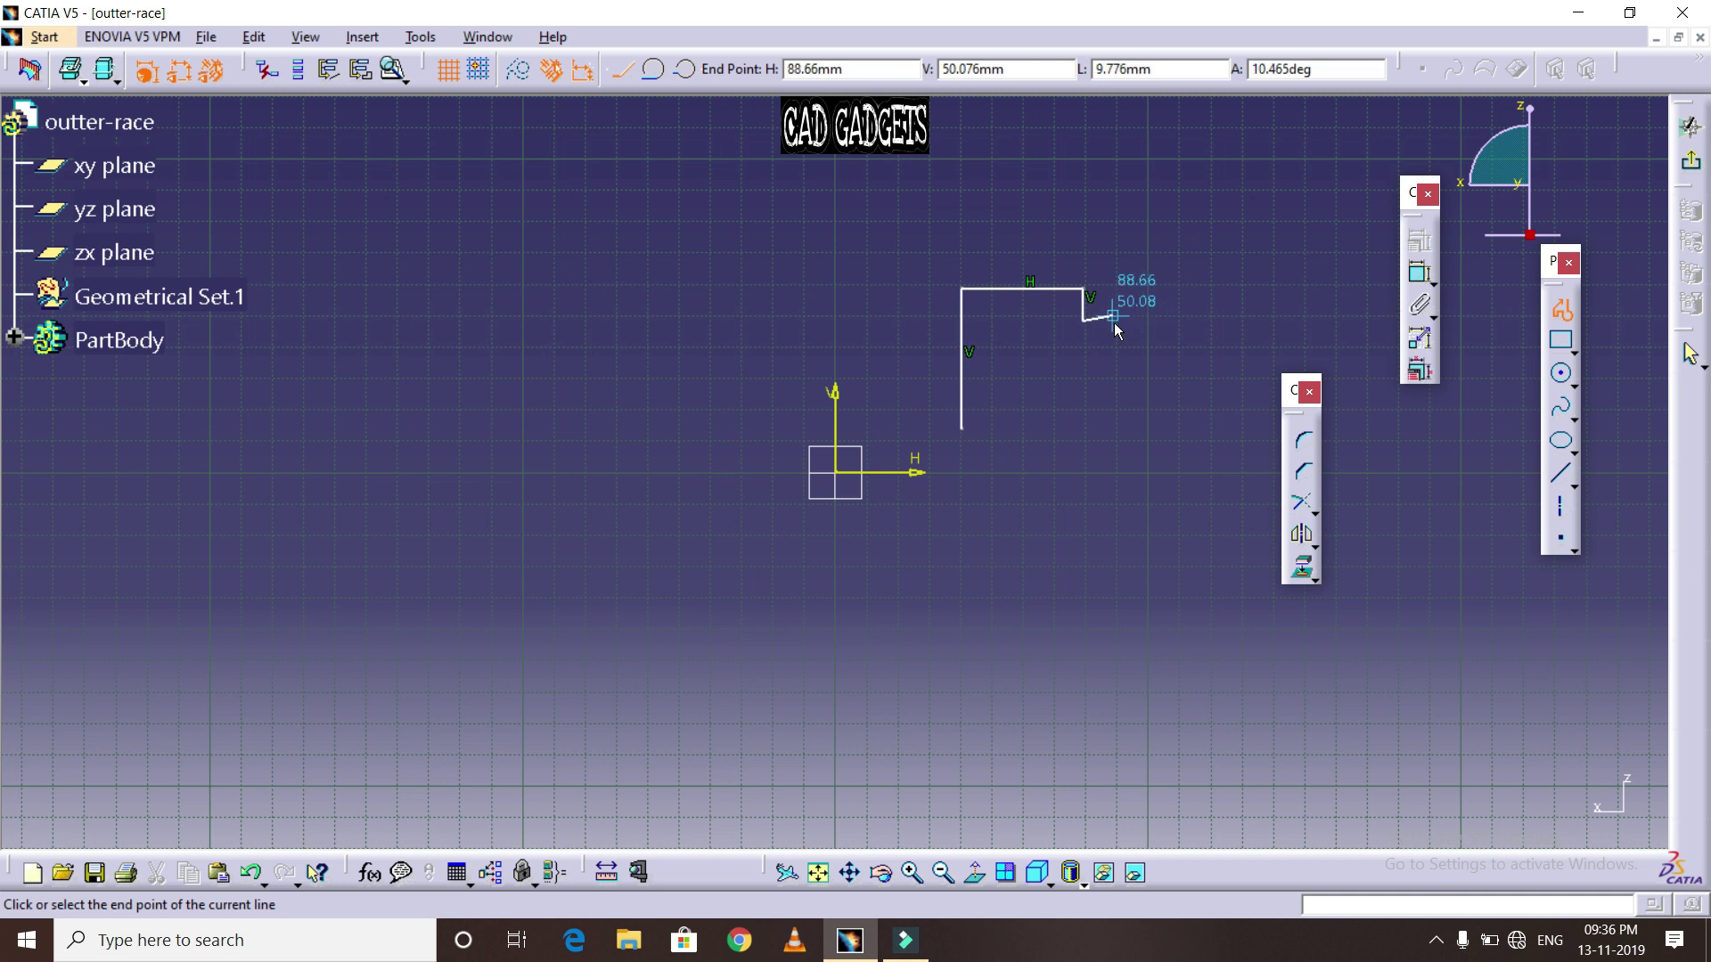
{"action": "left_click", "coordinate": [1120, 321]}
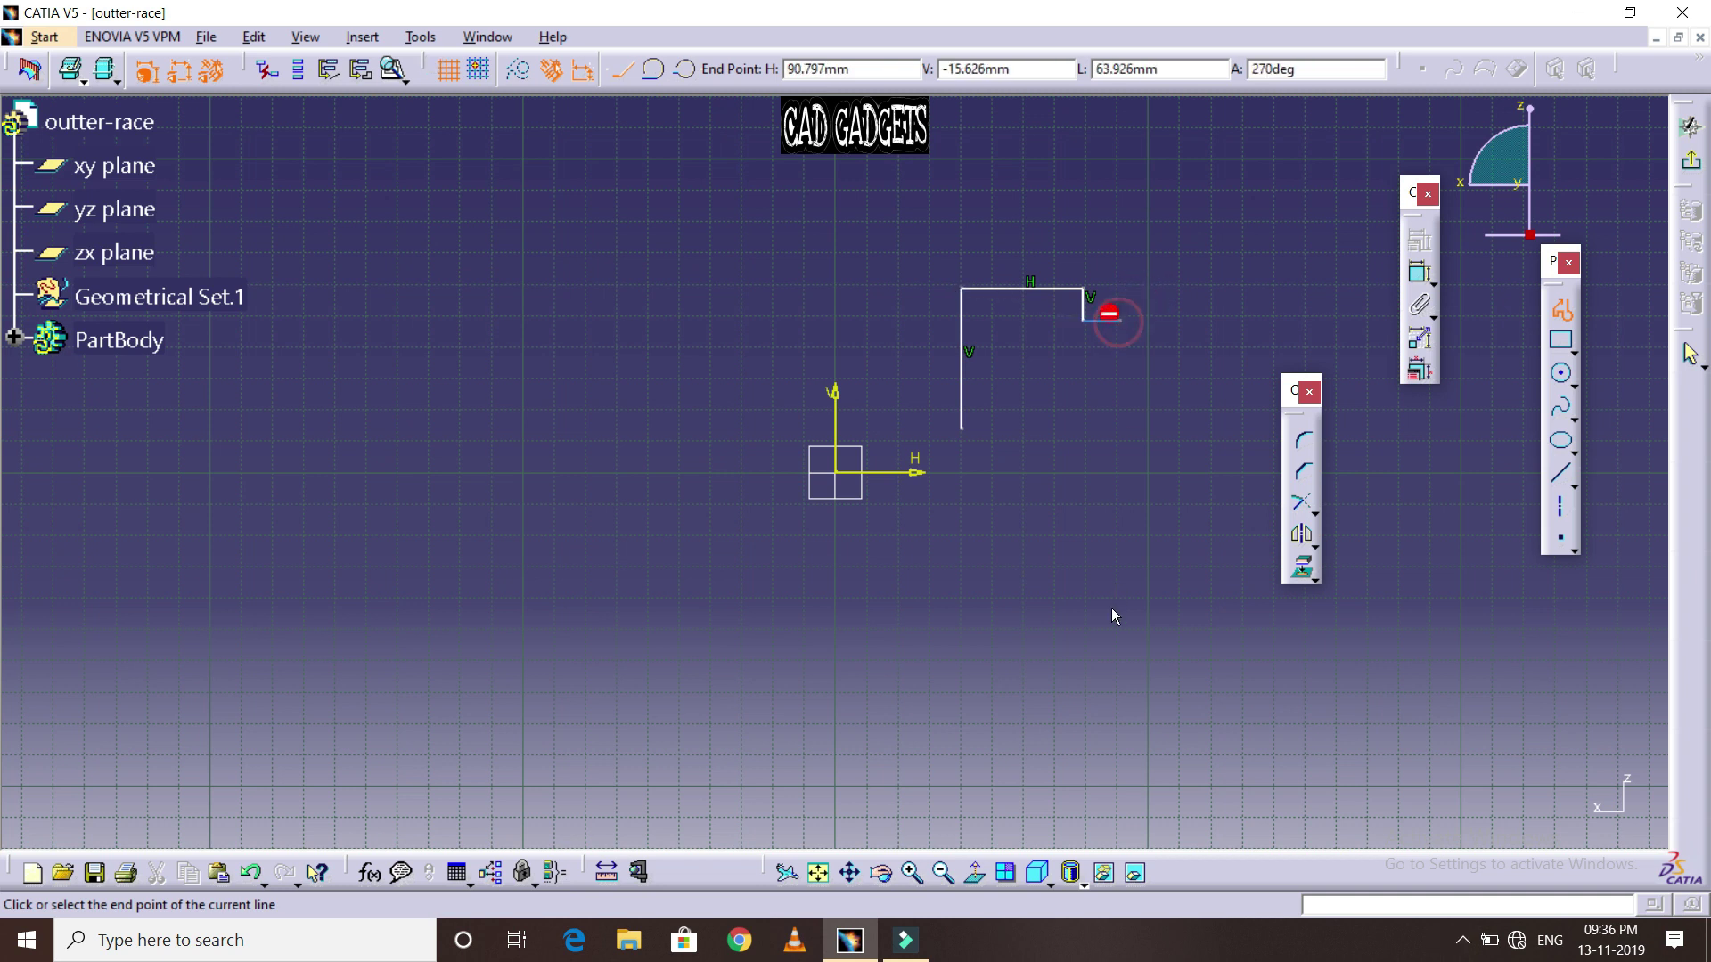
Draw the long right edge, lower step and bottom edge, stopping the left edge short to leave a gap
{"action": "left_click", "coordinate": [1122, 684]}
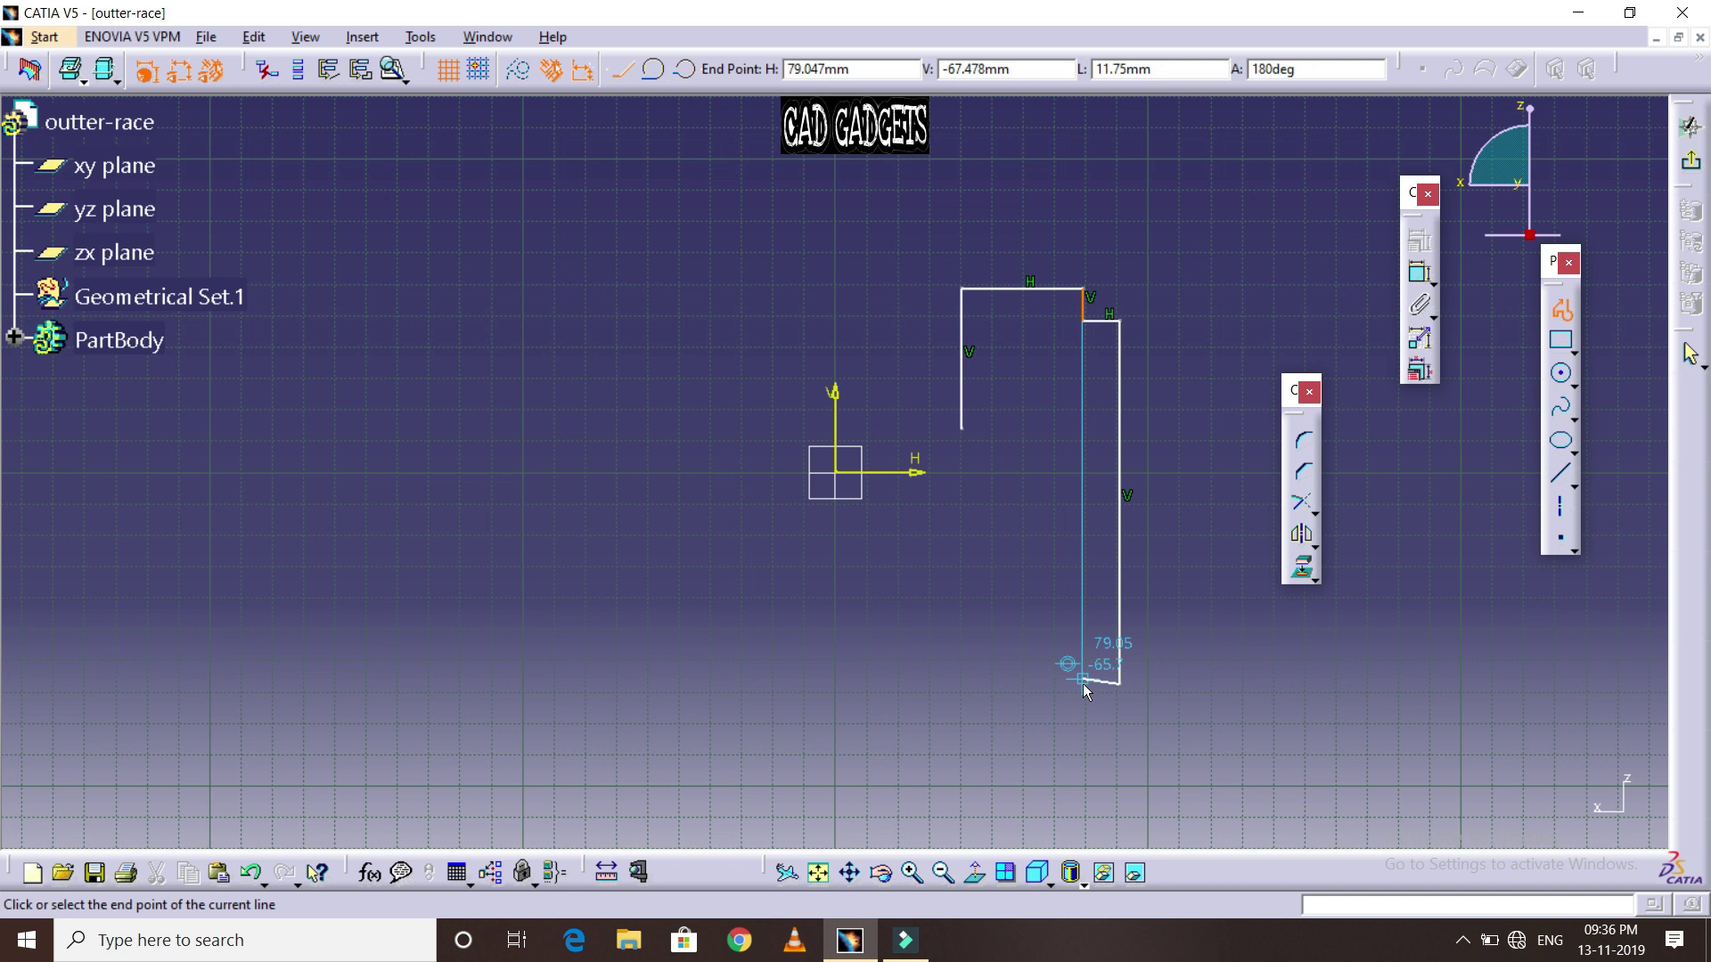
{"action": "left_click", "coordinate": [1083, 686]}
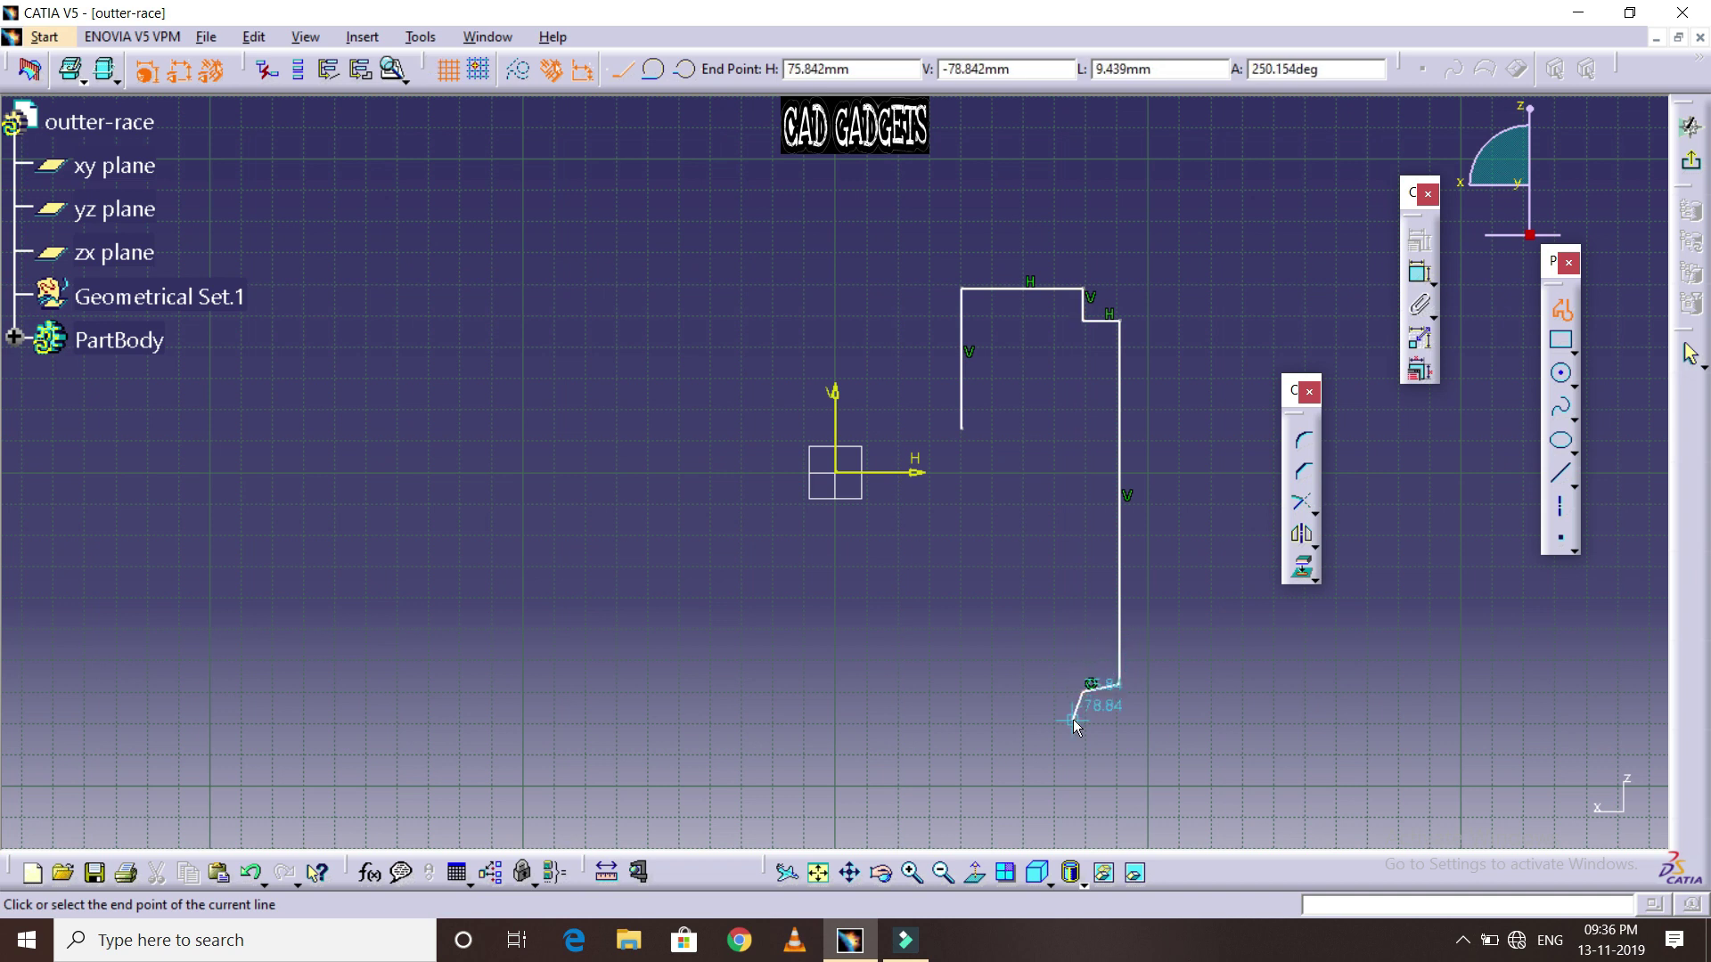
{"action": "key", "text": "ctrl+z"}
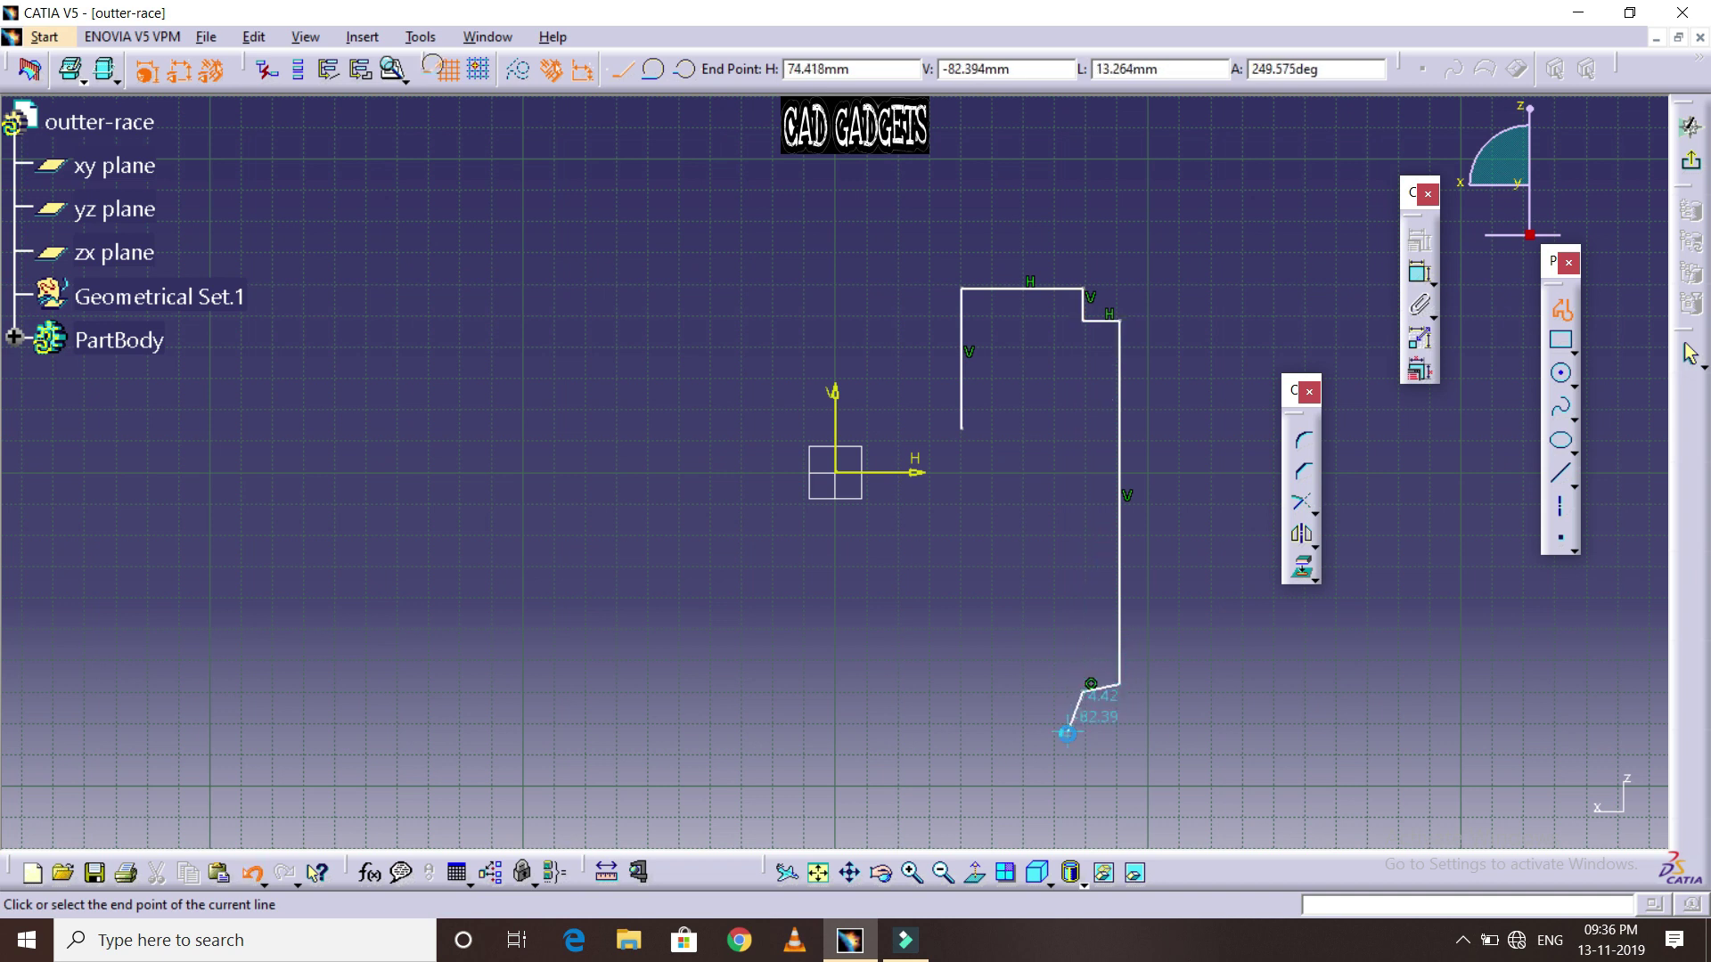
{"action": "left_click", "coordinate": [1082, 680]}
{"action": "left_click", "coordinate": [1081, 734]}
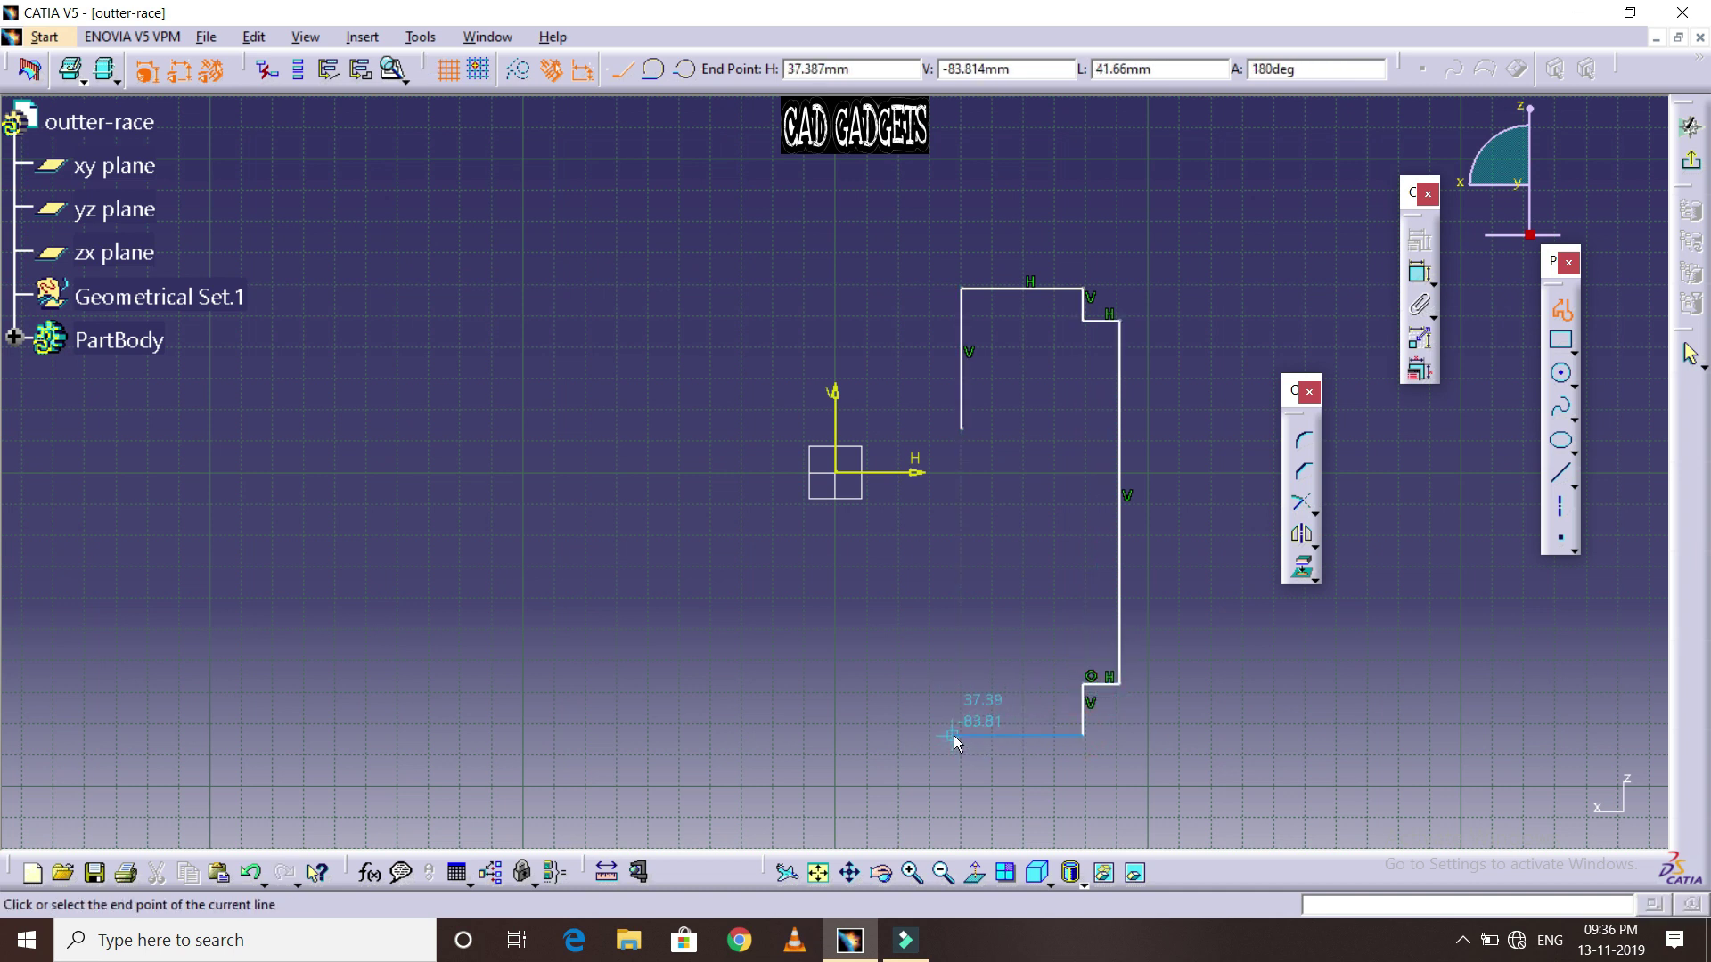
{"action": "left_click", "coordinate": [961, 736]}
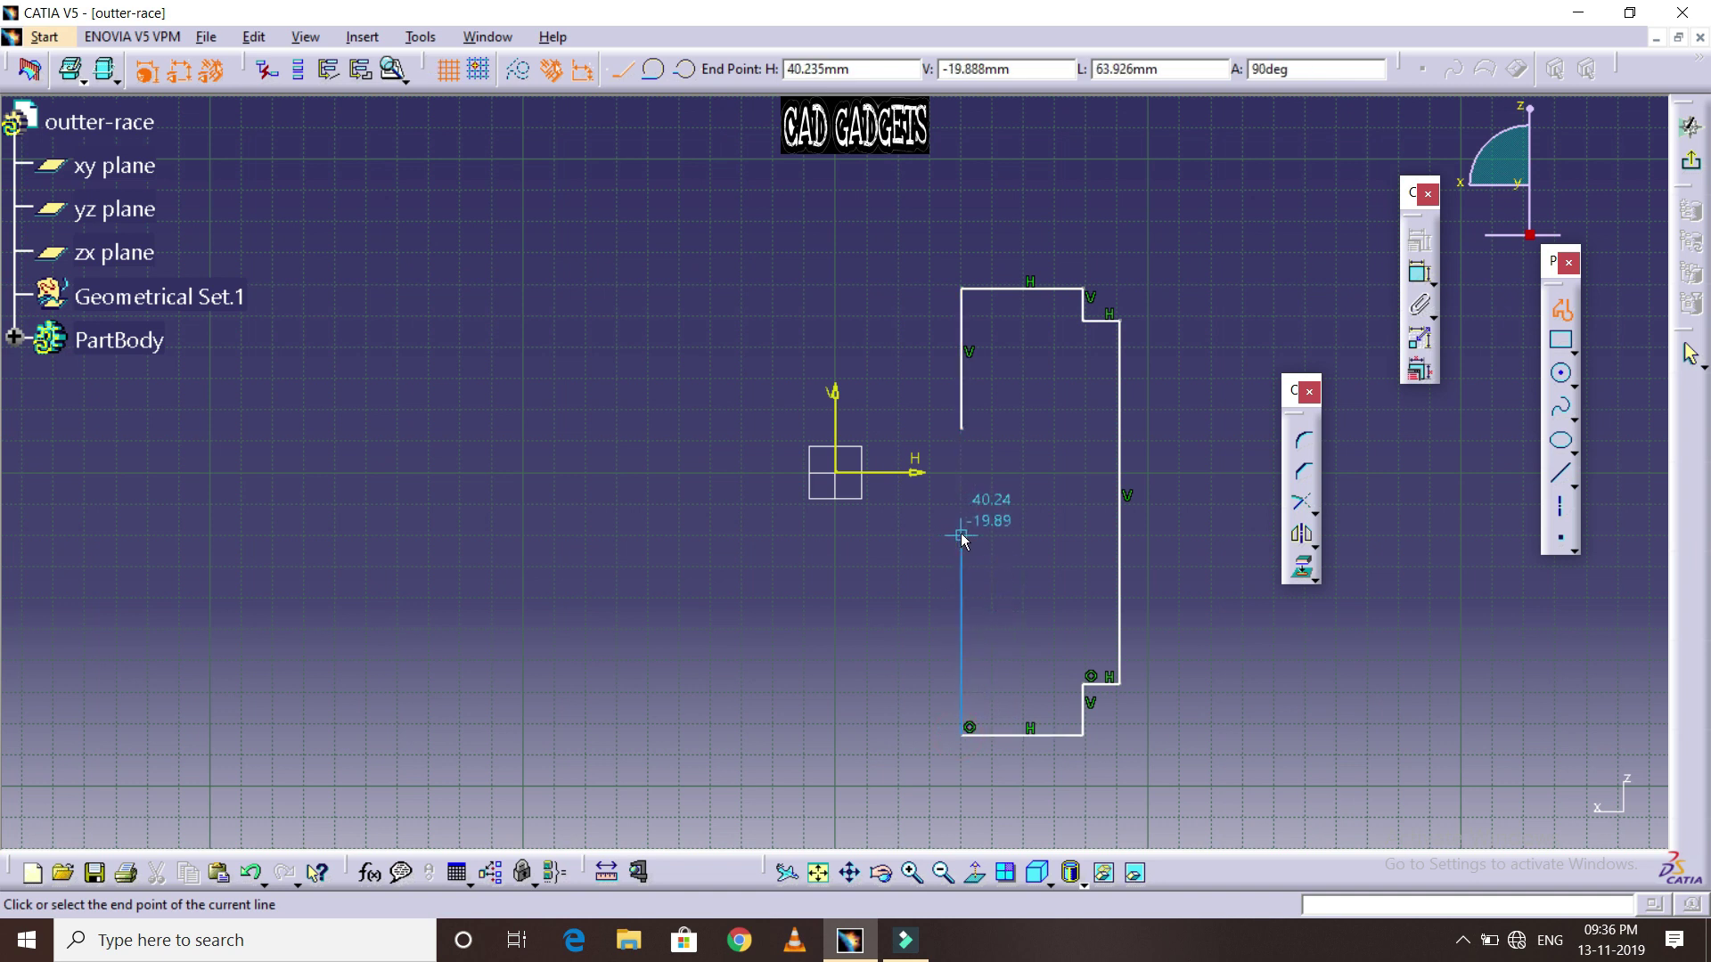
{"action": "left_click", "coordinate": [962, 525]}
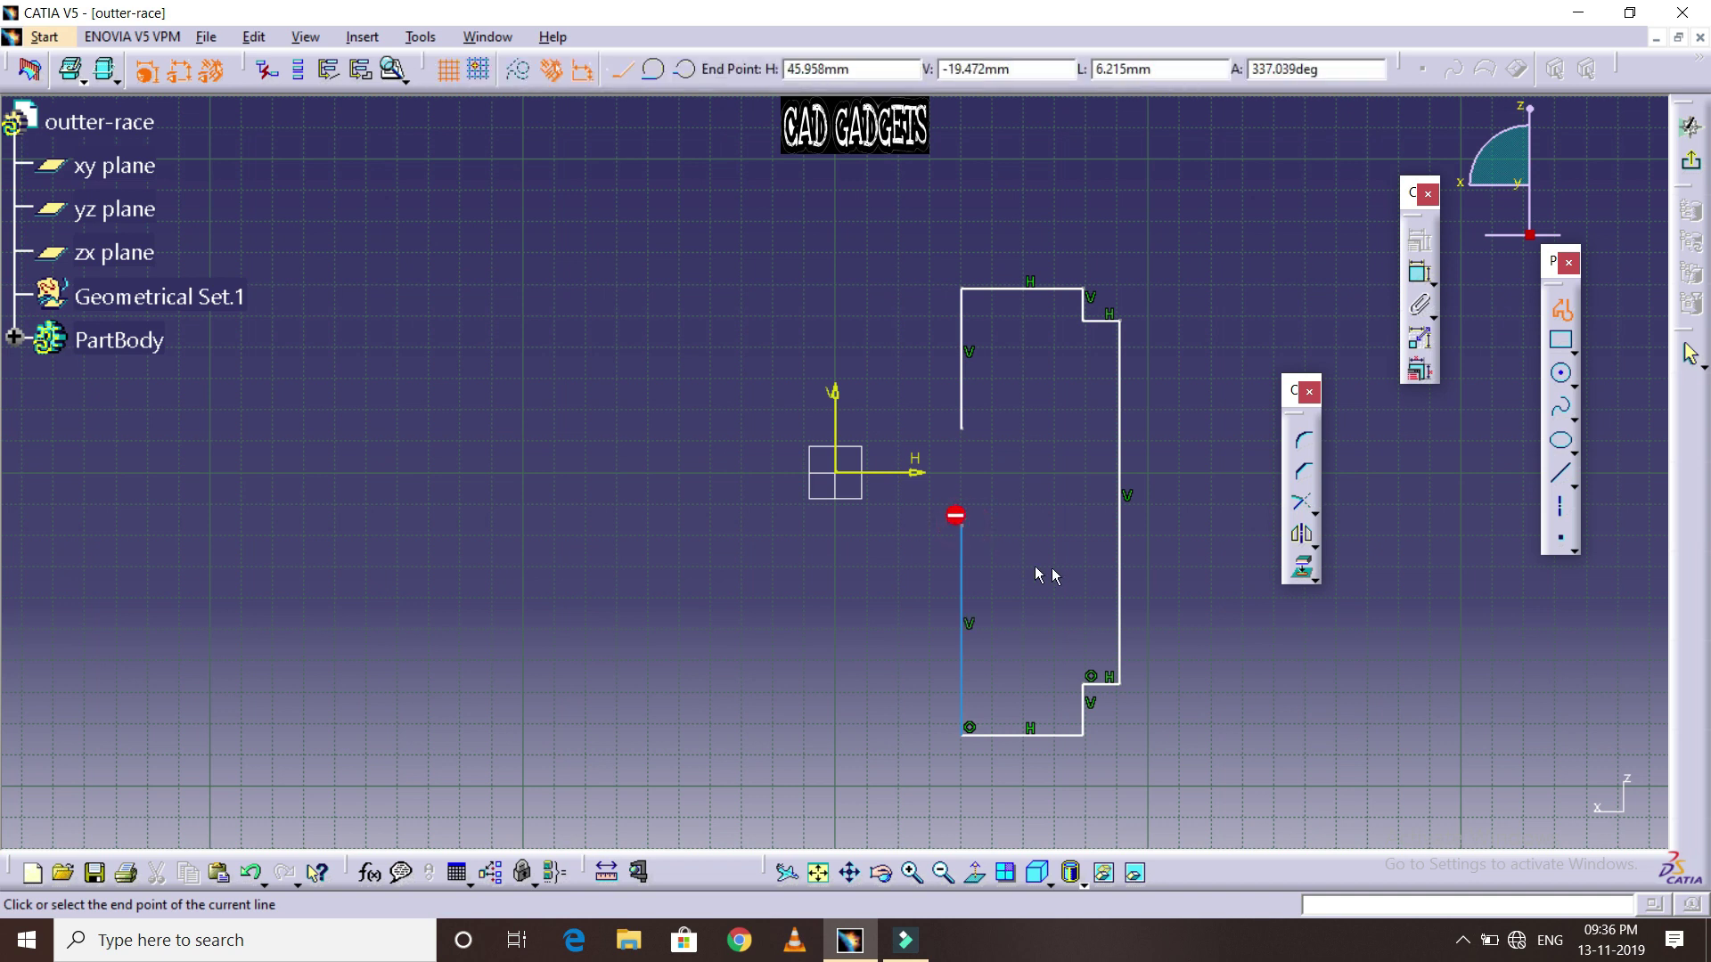
{"action": "left_click", "coordinate": [1558, 323]}
Close the left-side gap with a three-point arc bulging to the right
{"action": "left_click", "coordinate": [1459, 569]}
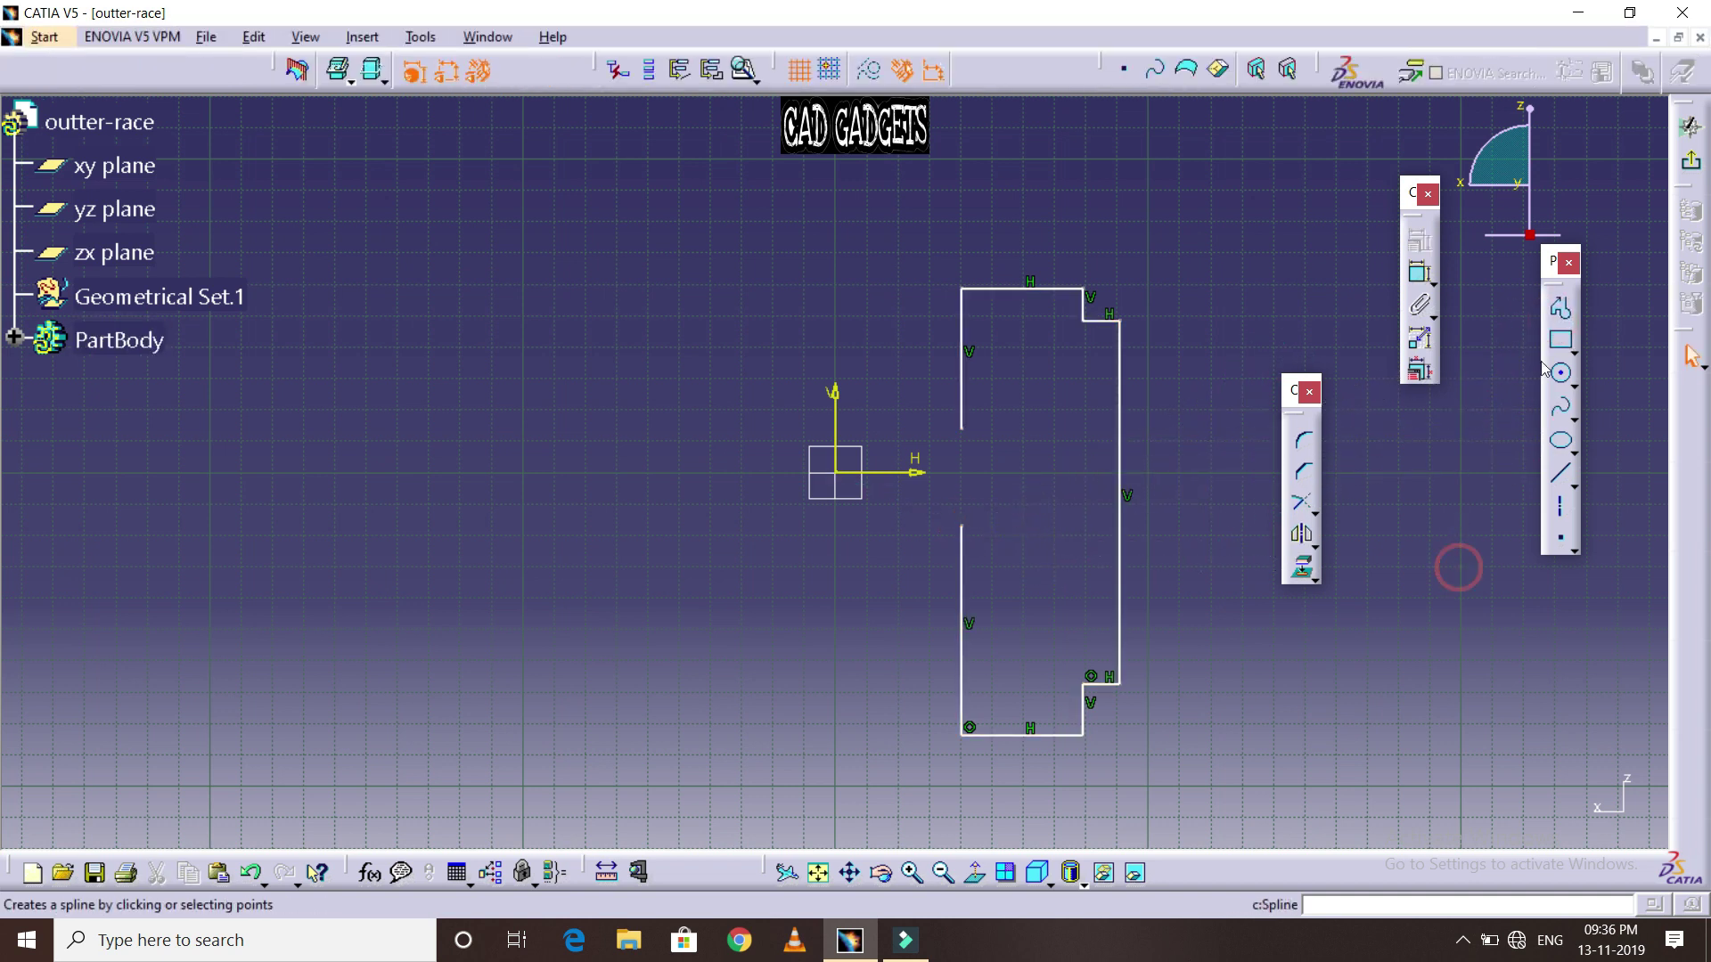
{"action": "left_click", "coordinate": [1576, 380]}
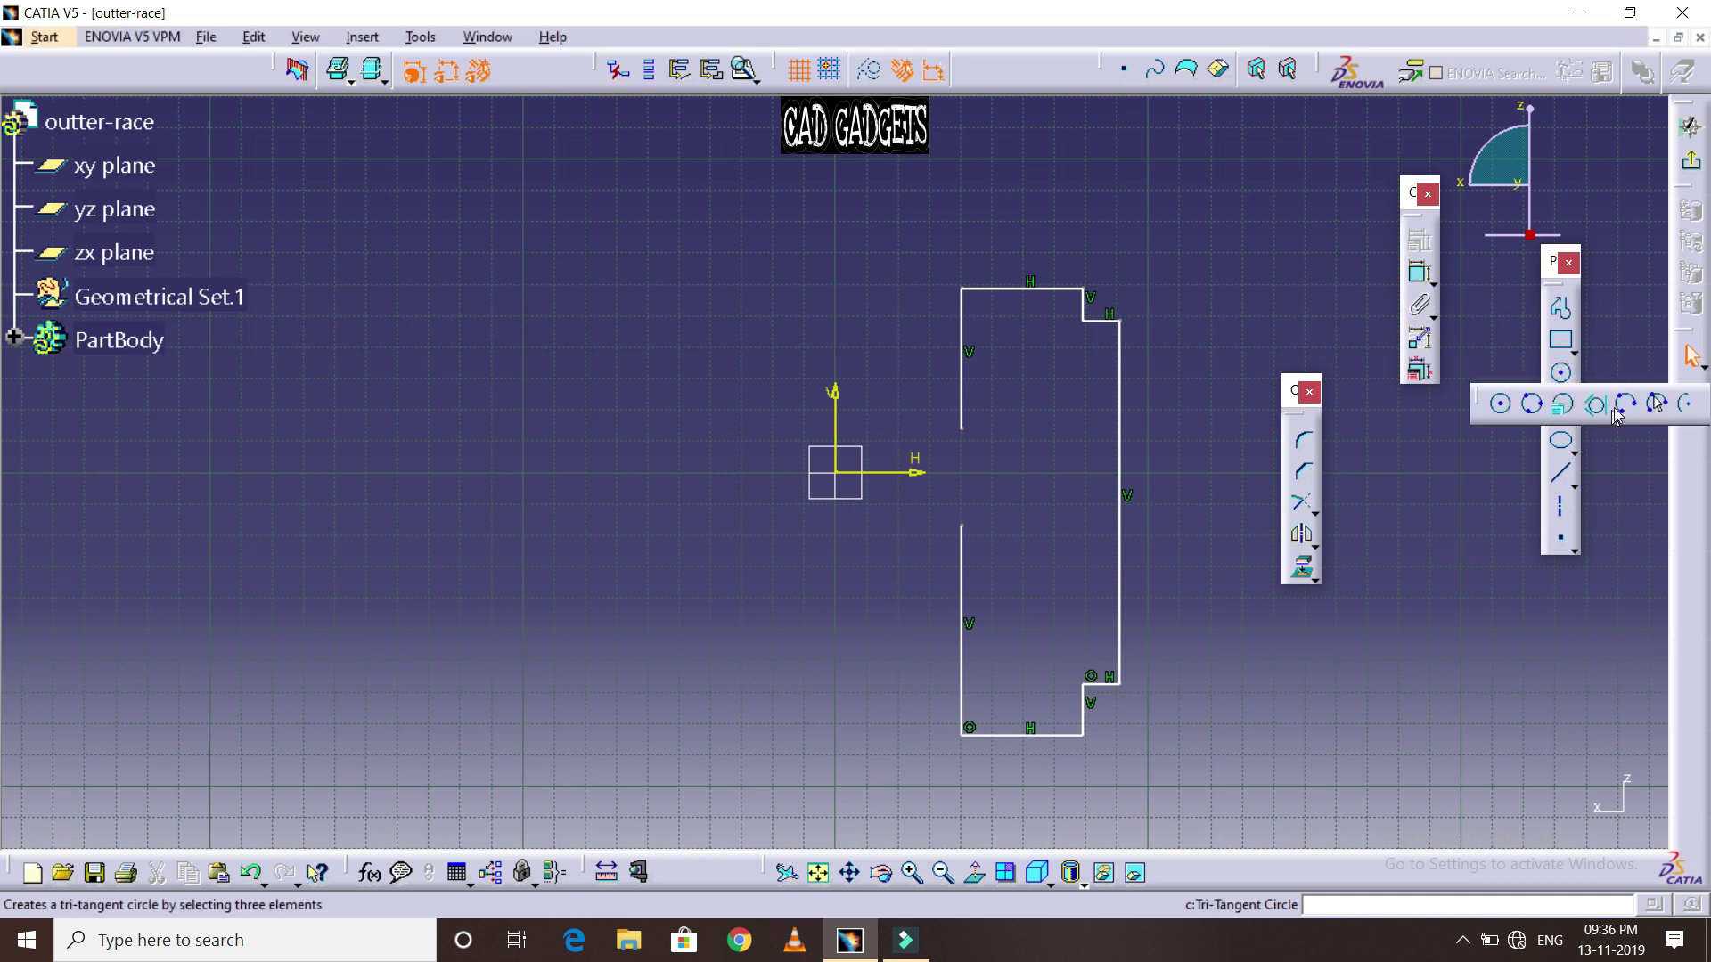
{"action": "left_click", "coordinate": [1625, 404]}
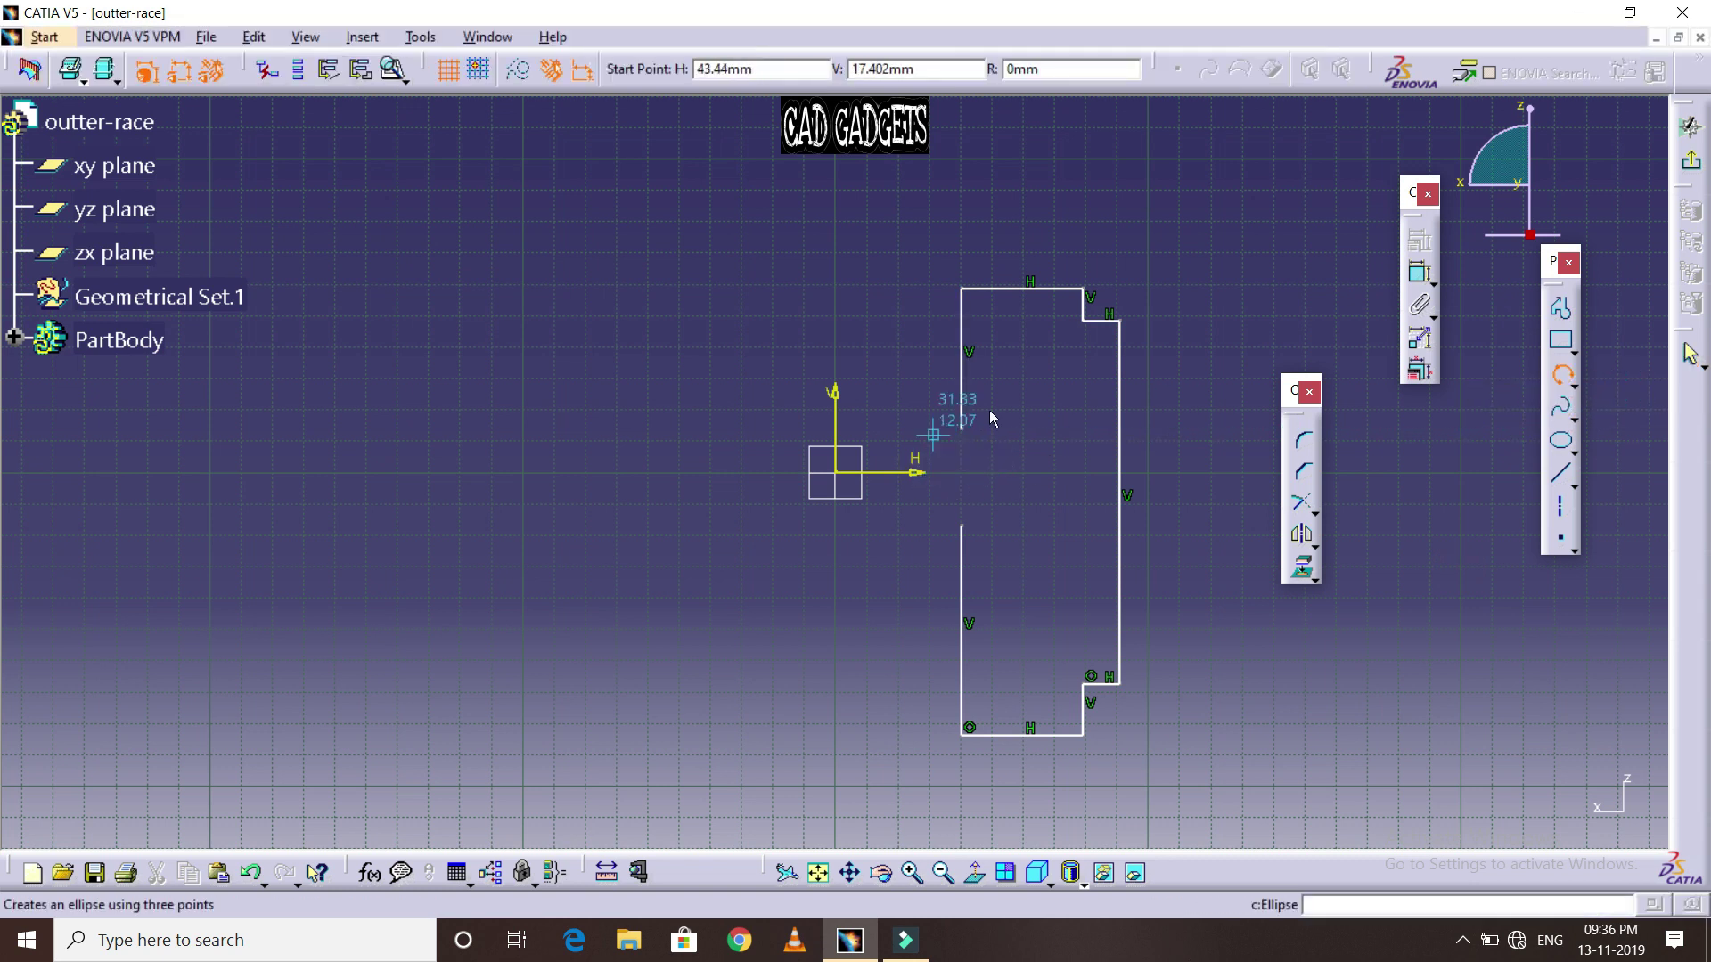
{"action": "left_click", "coordinate": [962, 428]}
{"action": "left_click", "coordinate": [991, 470]}
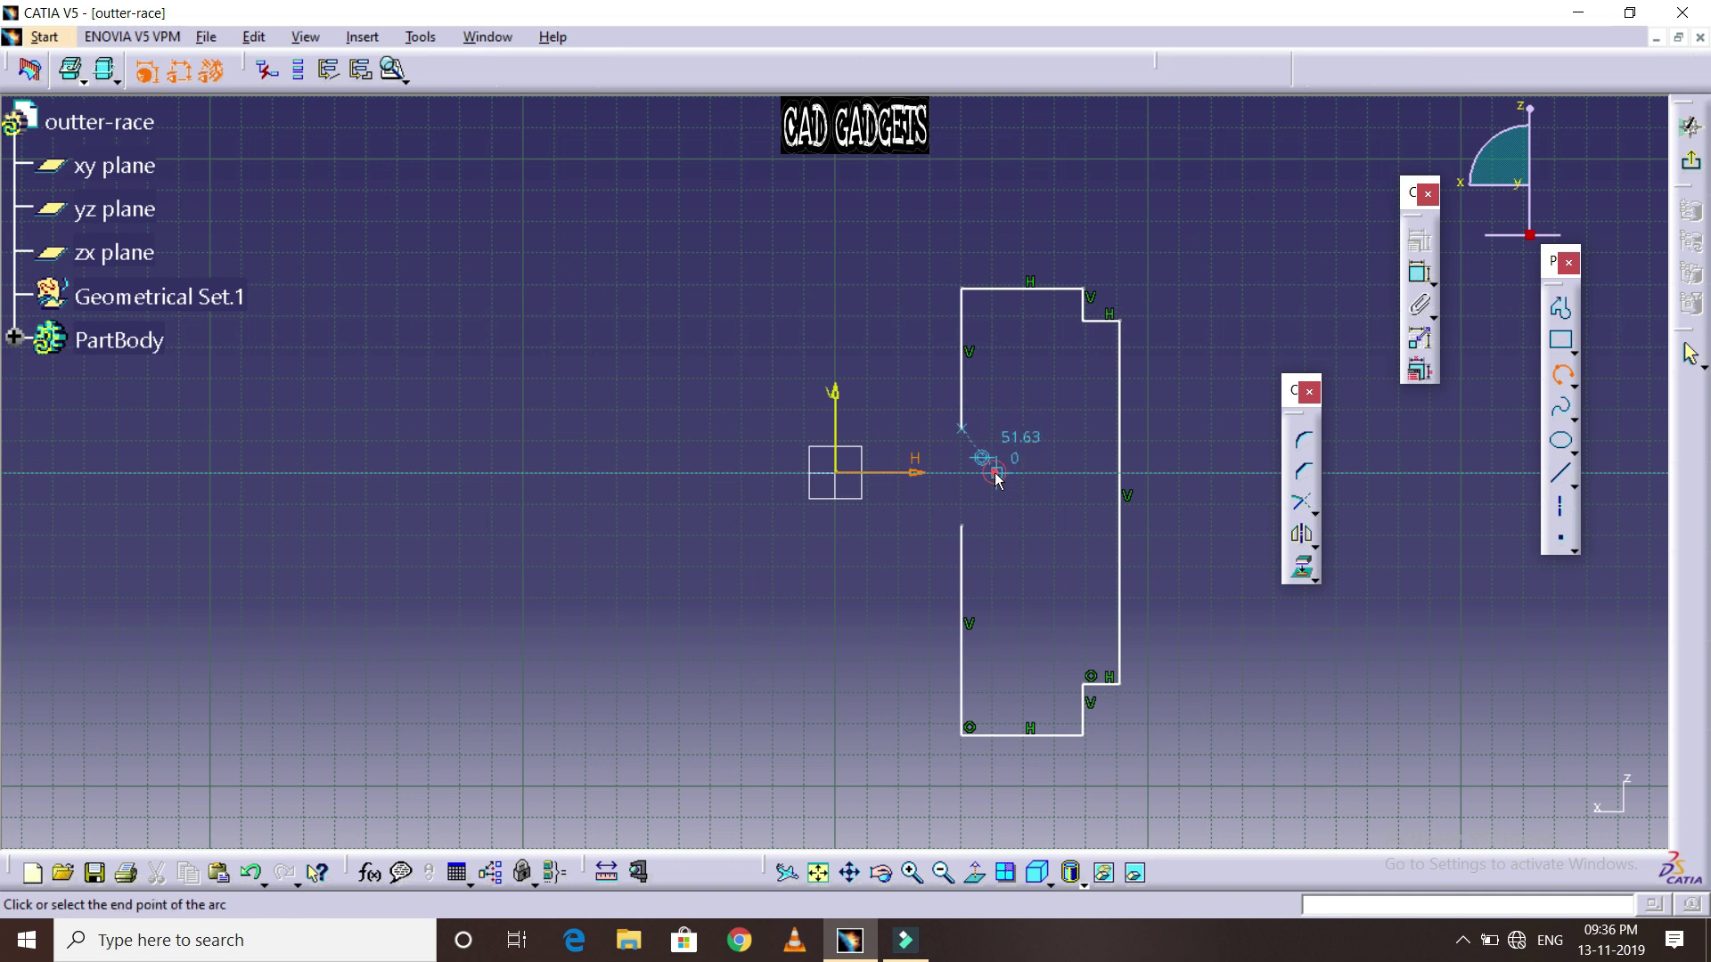
{"action": "left_click", "coordinate": [962, 527]}
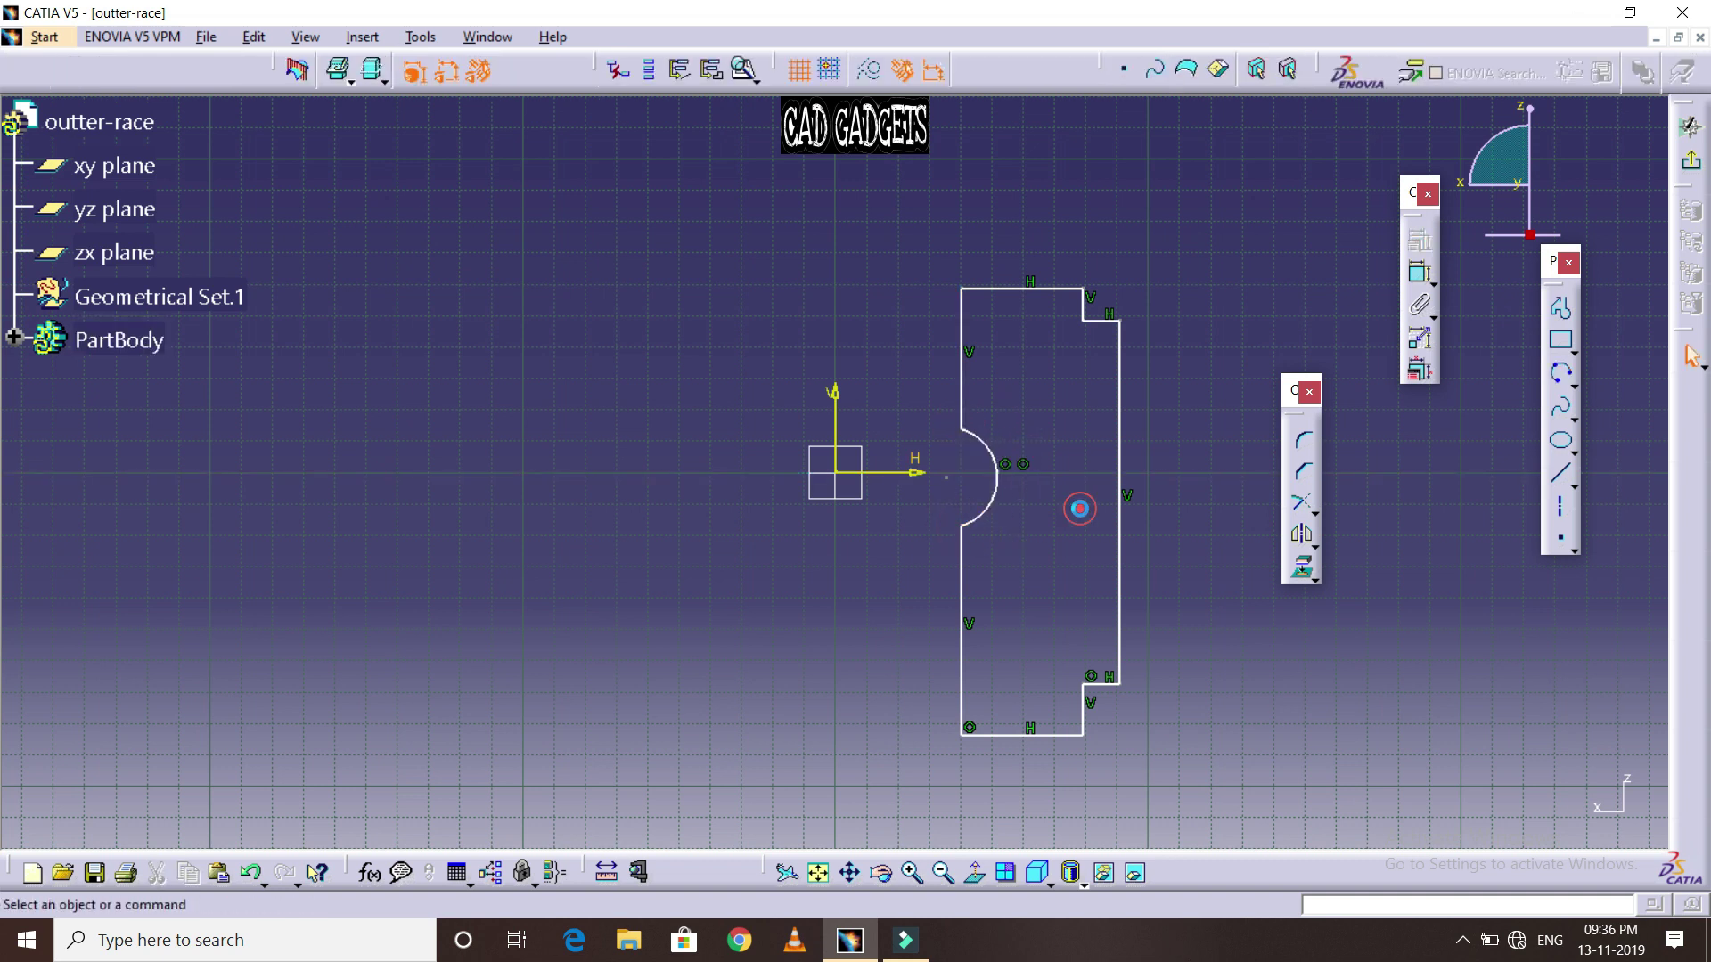
Reduce the arc's bulge and nudge the outline's bottom and right edges
{"action": "mouse_move", "coordinate": [947, 478]}
{"action": "left_mouse_down"}
{"action": "mouse_move", "coordinate": [935, 522]}
{"action": "mouse_move", "coordinate": [941, 472]}
{"action": "left_mouse_up"}
{"action": "left_click_drag", "start_coordinate": [1030, 736], "coordinate": [1049, 748]}
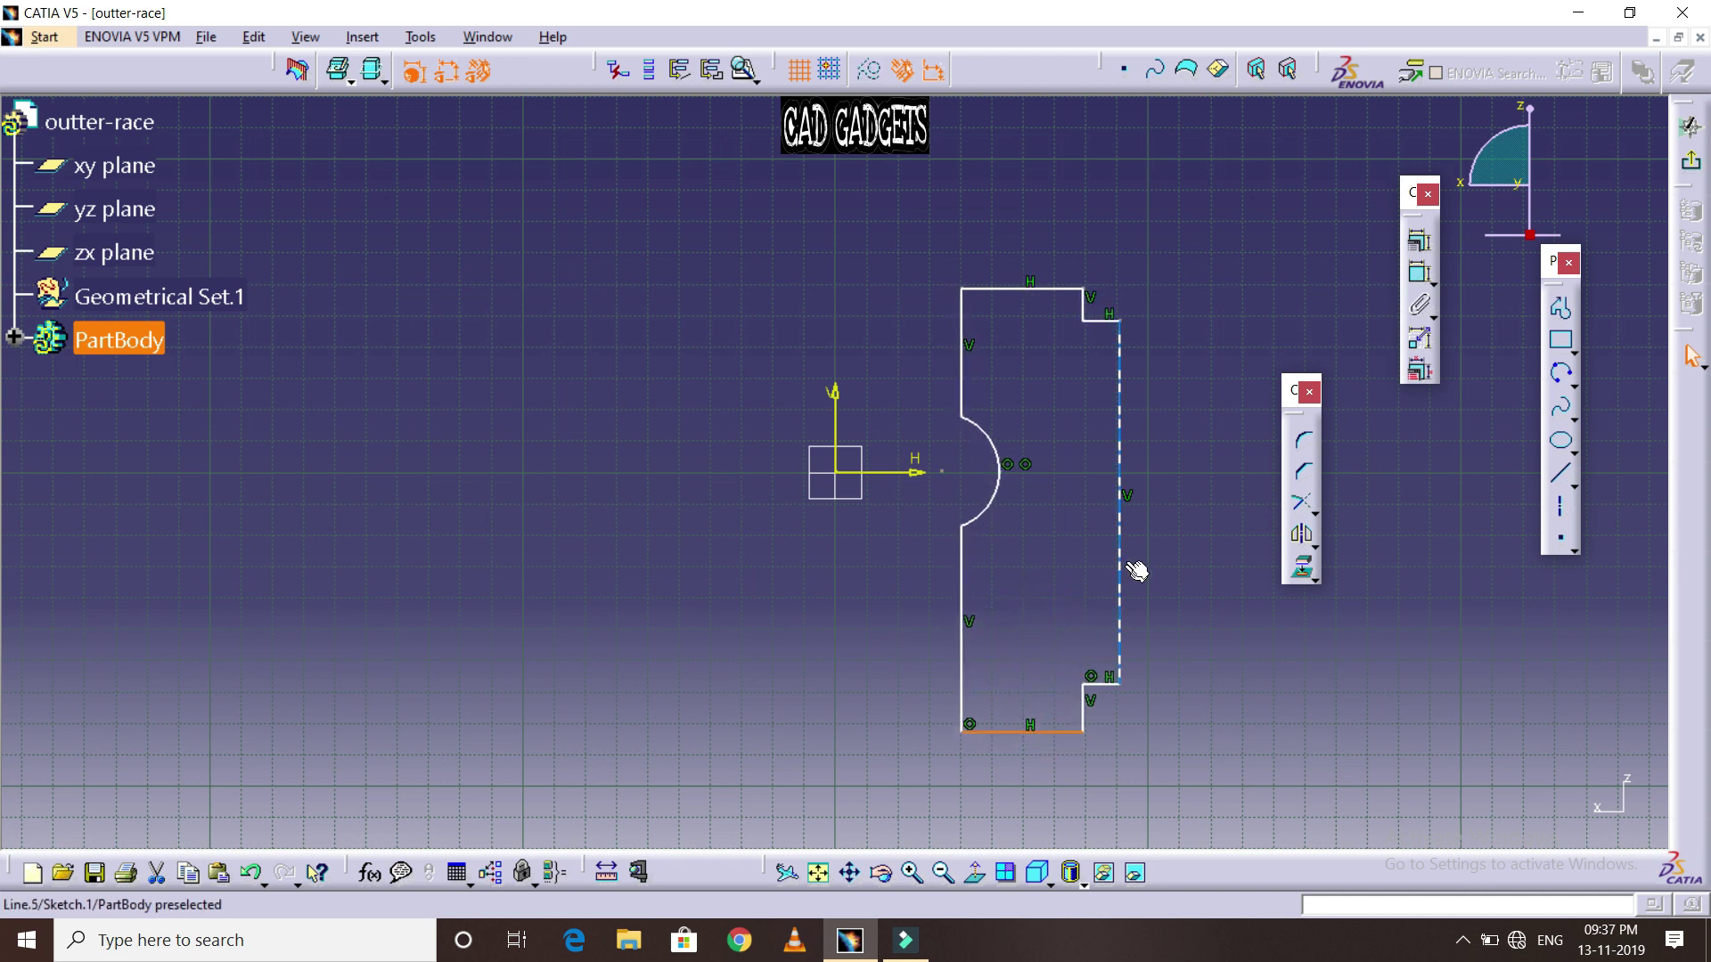
{"action": "left_click_drag", "start_coordinate": [1125, 567], "coordinate": [1120, 570]}
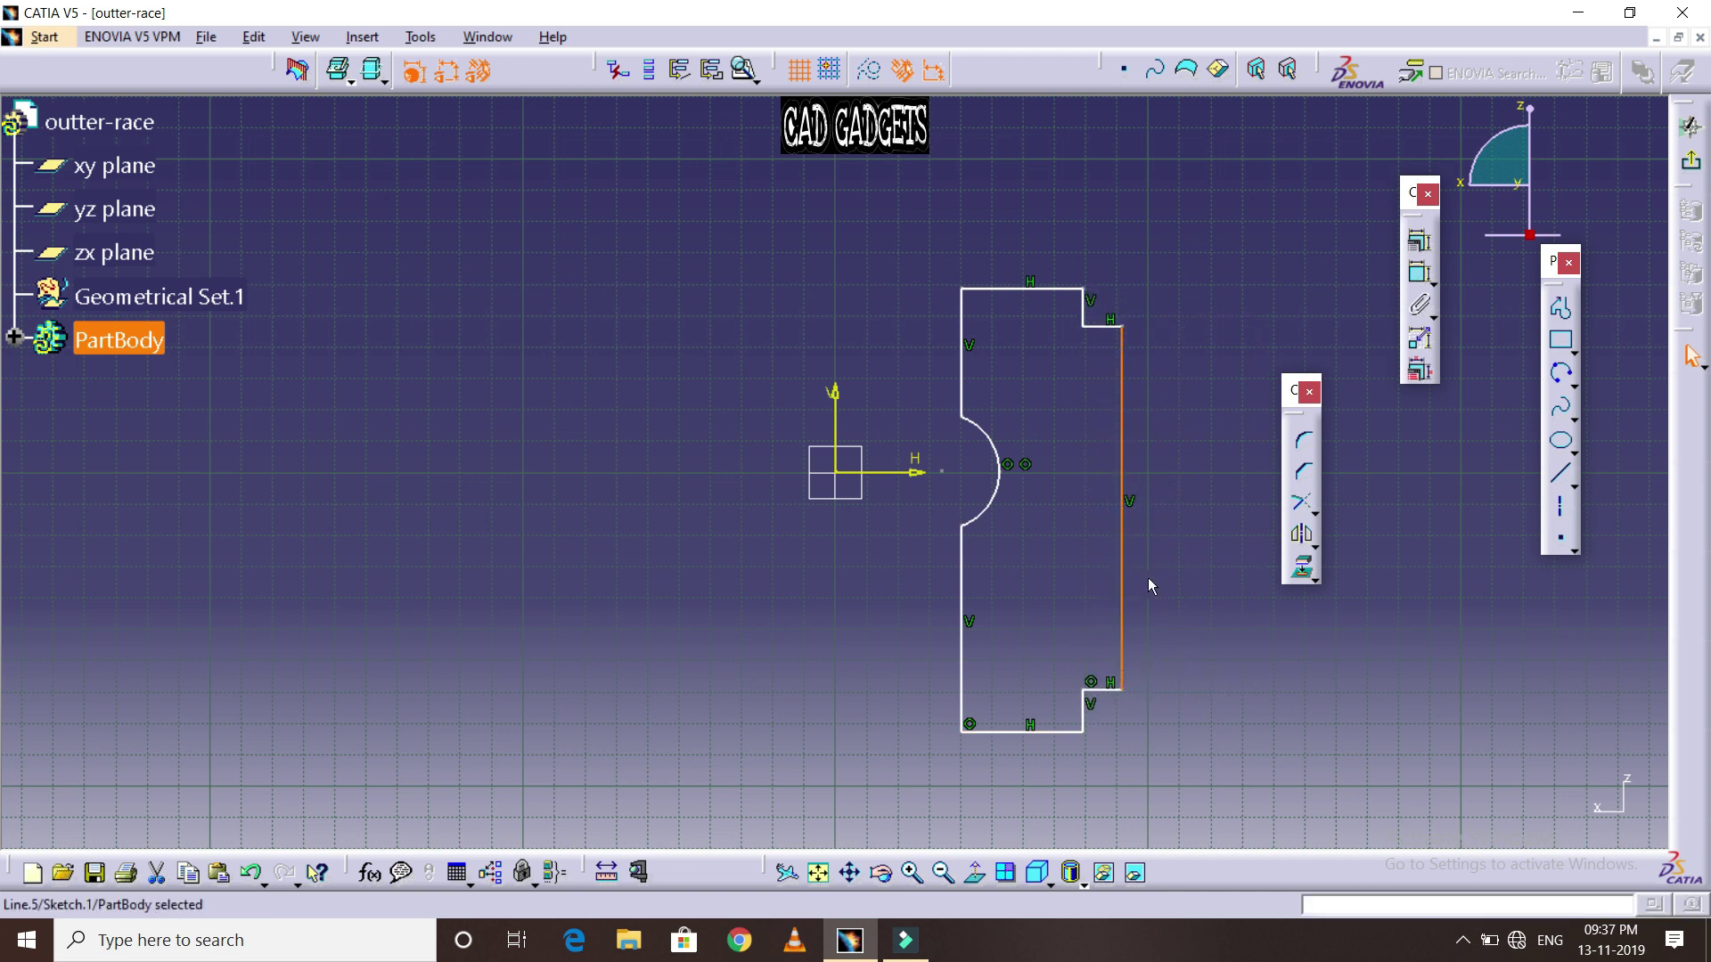
Dimension the top edge at 20 mm, replacing a misplaced first dimension
{"action": "left_click", "coordinate": [1154, 581]}
{"action": "left_click", "coordinate": [1419, 273]}
{"action": "left_click", "coordinate": [1025, 288]}
{"action": "left_click", "coordinate": [1018, 196]}
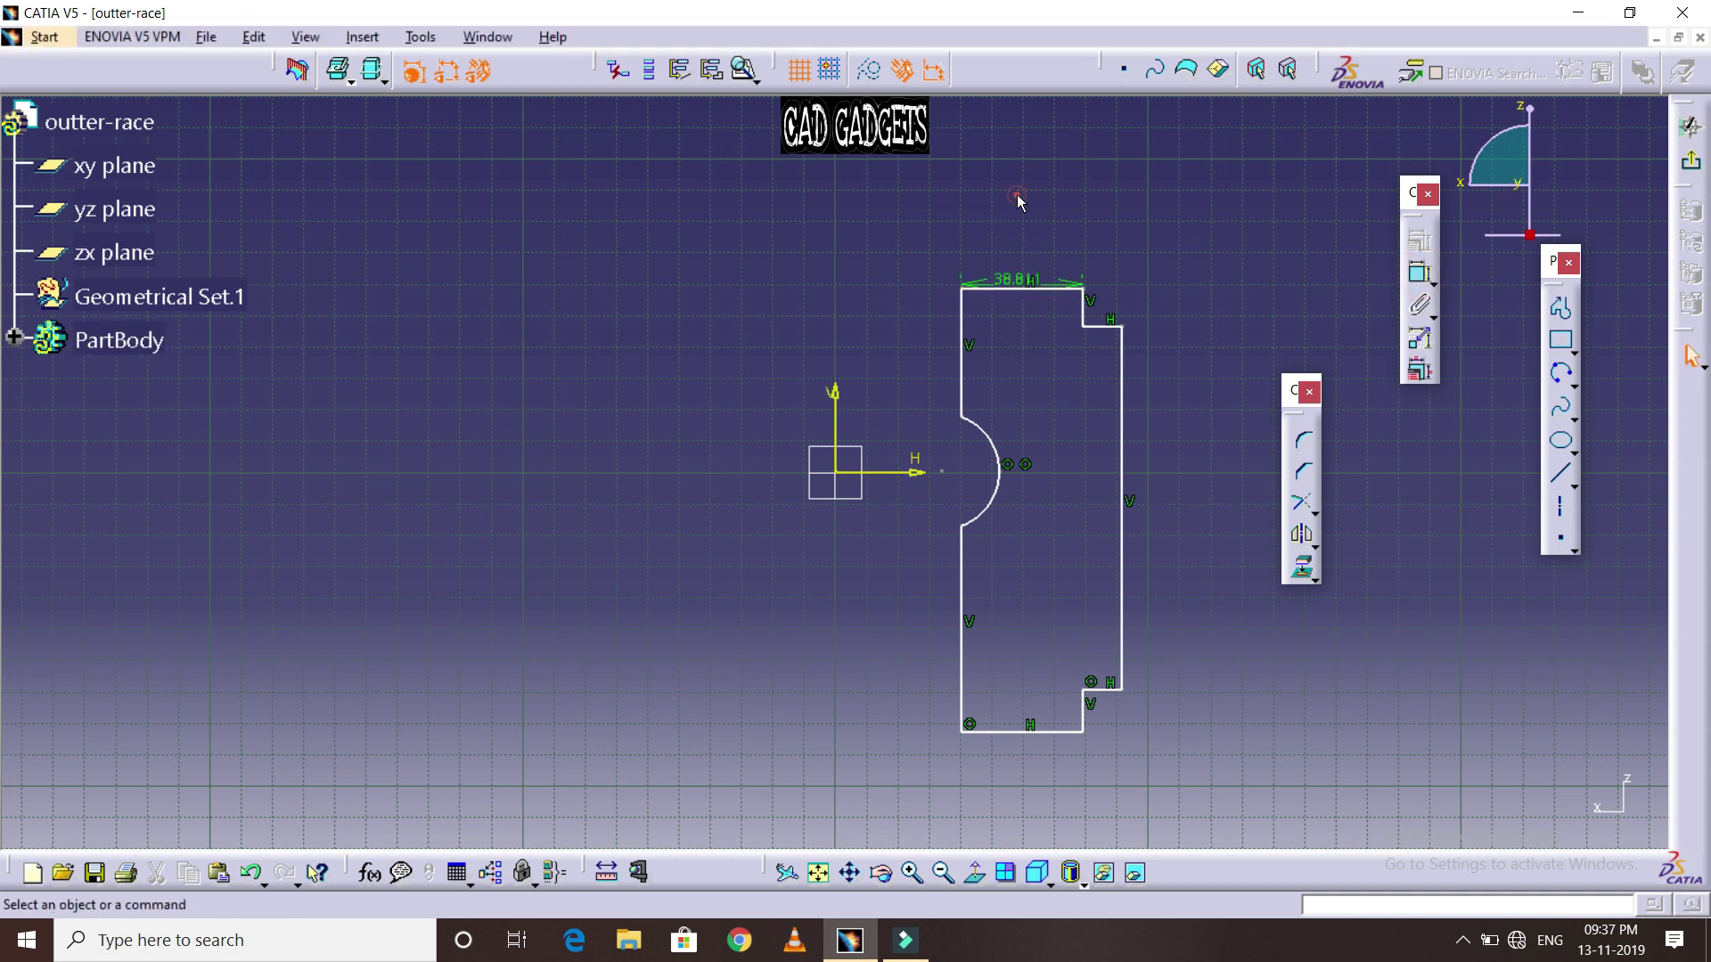
{"action": "left_click", "coordinate": [1019, 281]}
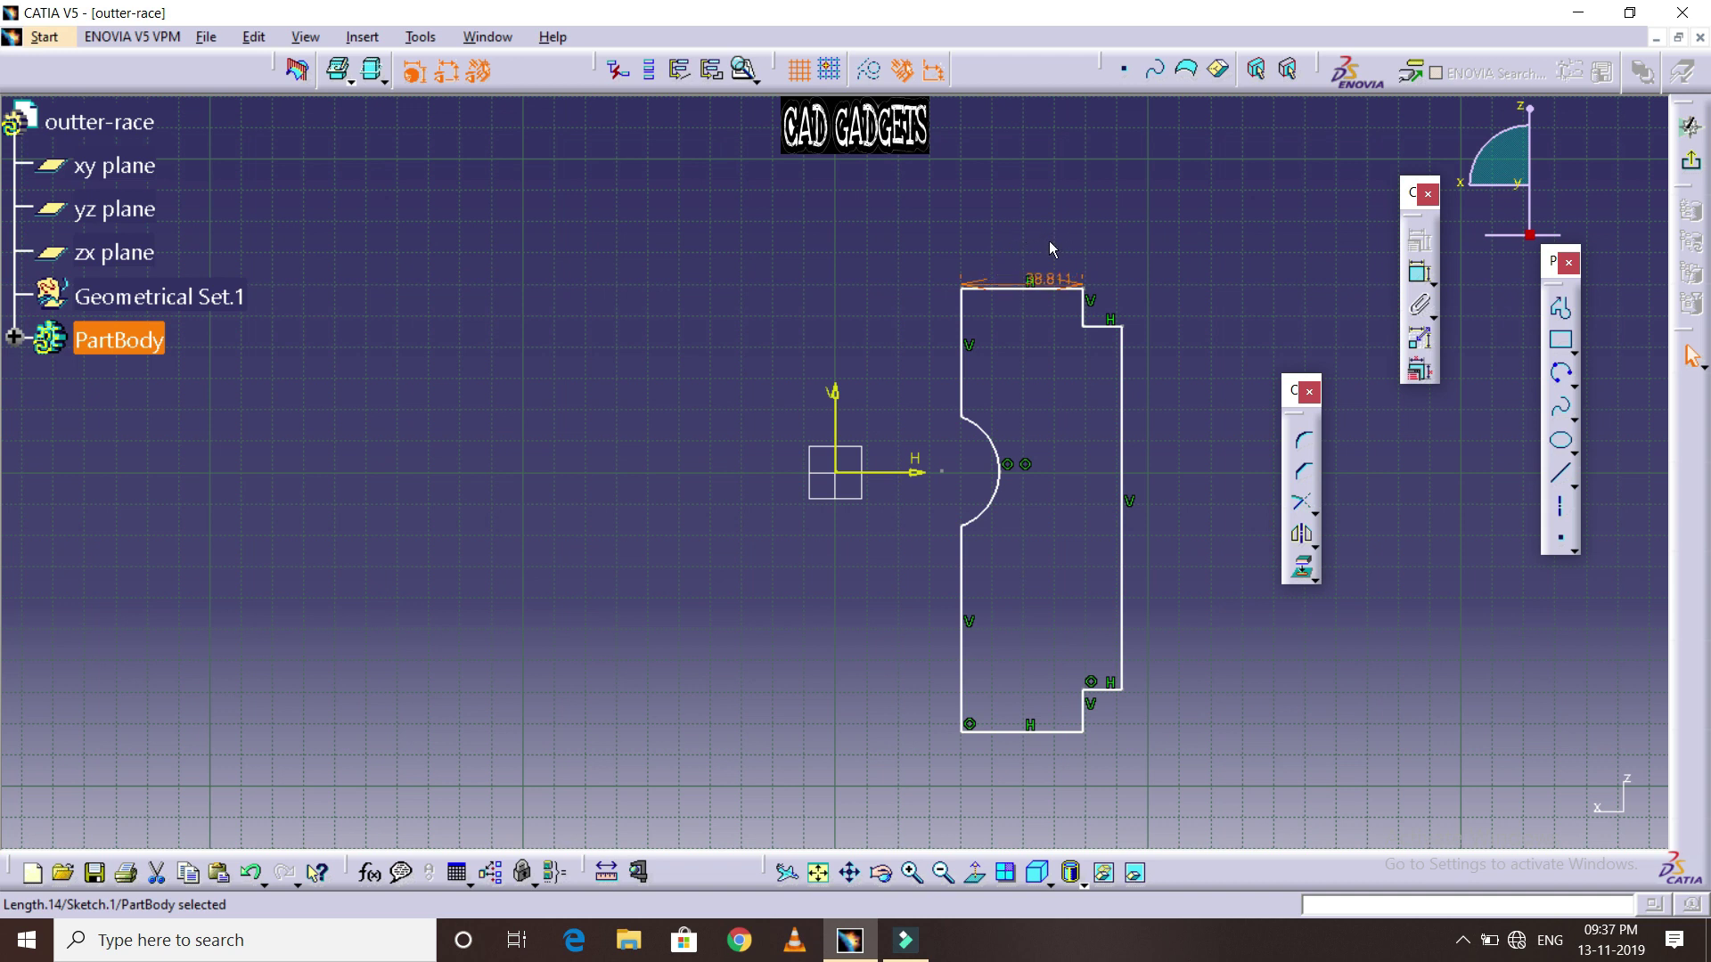
{"action": "key", "text": "Delete"}
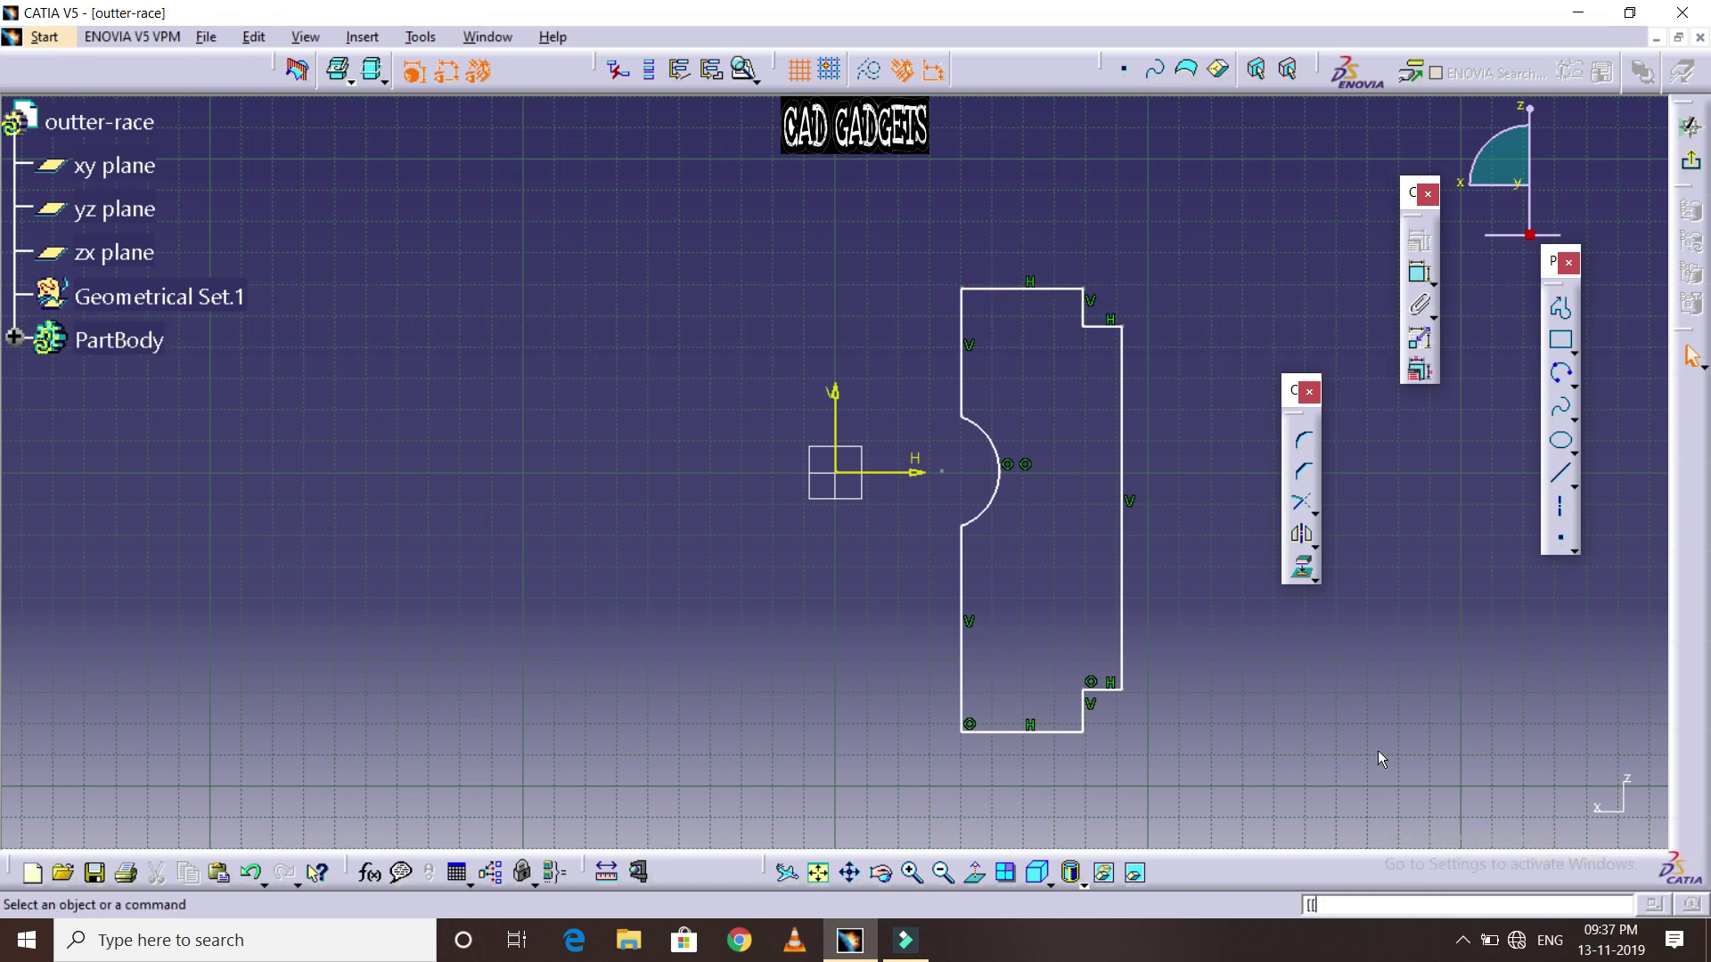
{"action": "left_click", "coordinate": [1419, 273]}
{"action": "left_click", "coordinate": [1051, 288]}
{"action": "left_click", "coordinate": [1030, 189]}
{"action": "double_click", "coordinate": [1033, 199]}
{"action": "type", "text": "20"}
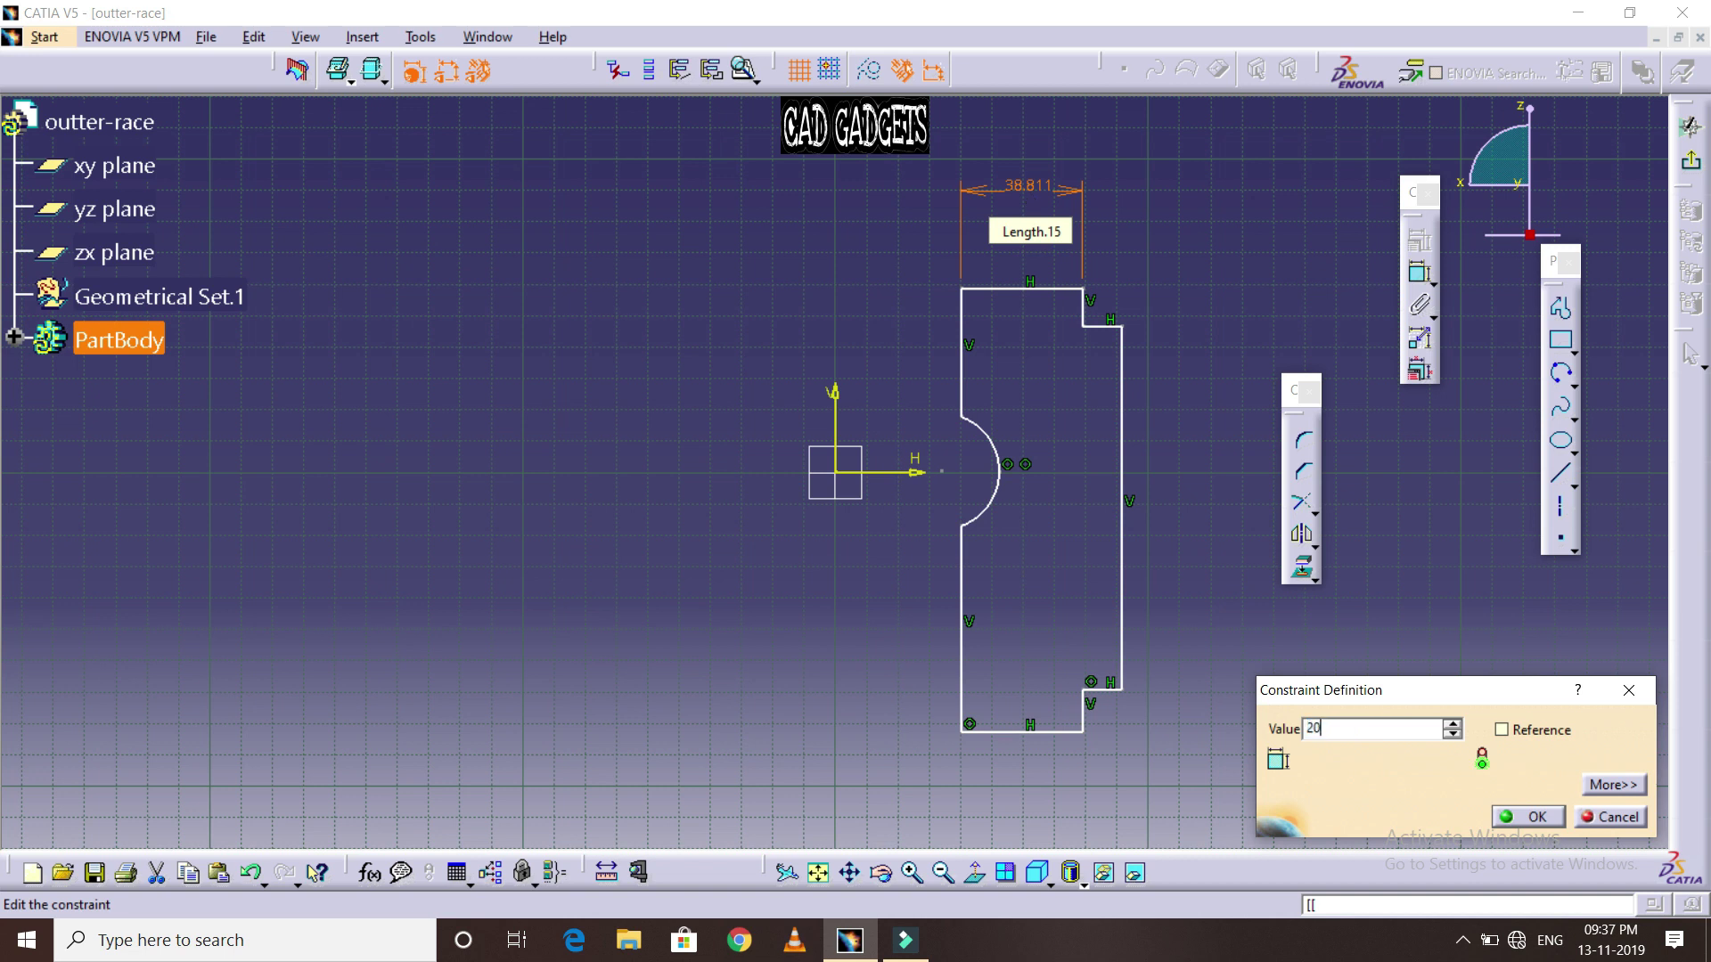
{"action": "key", "text": "Return"}
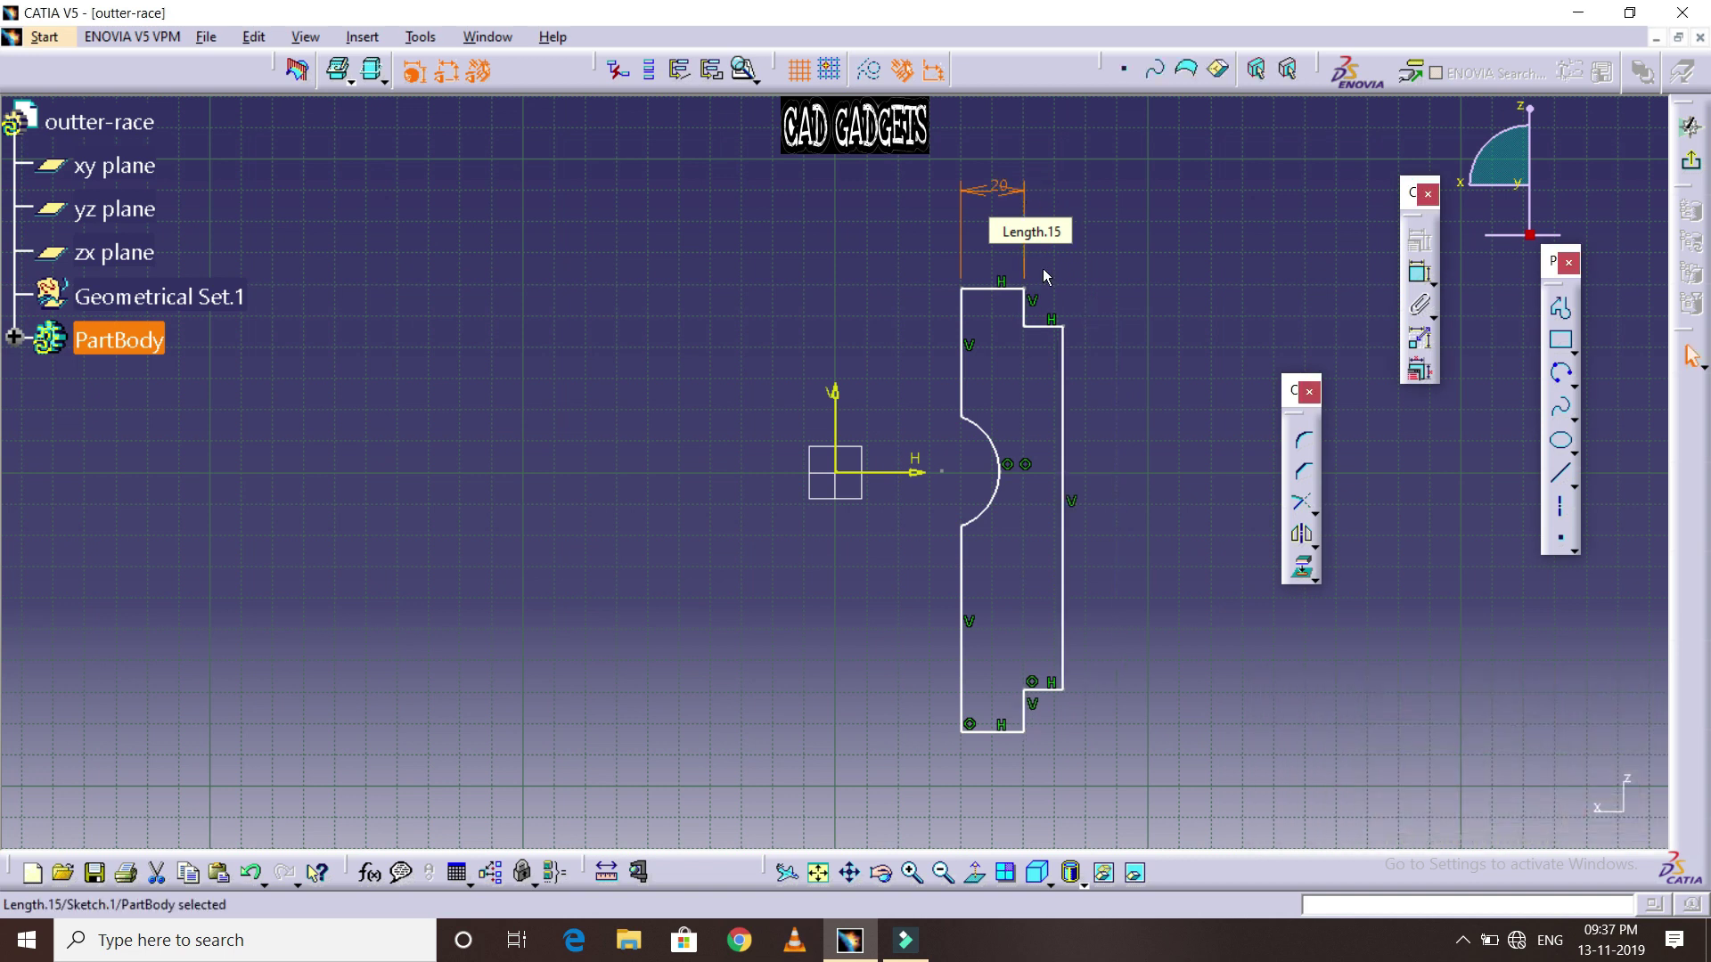
Dimension the upper step's height and width at 5 mm each
{"action": "left_click", "coordinate": [1024, 312]}
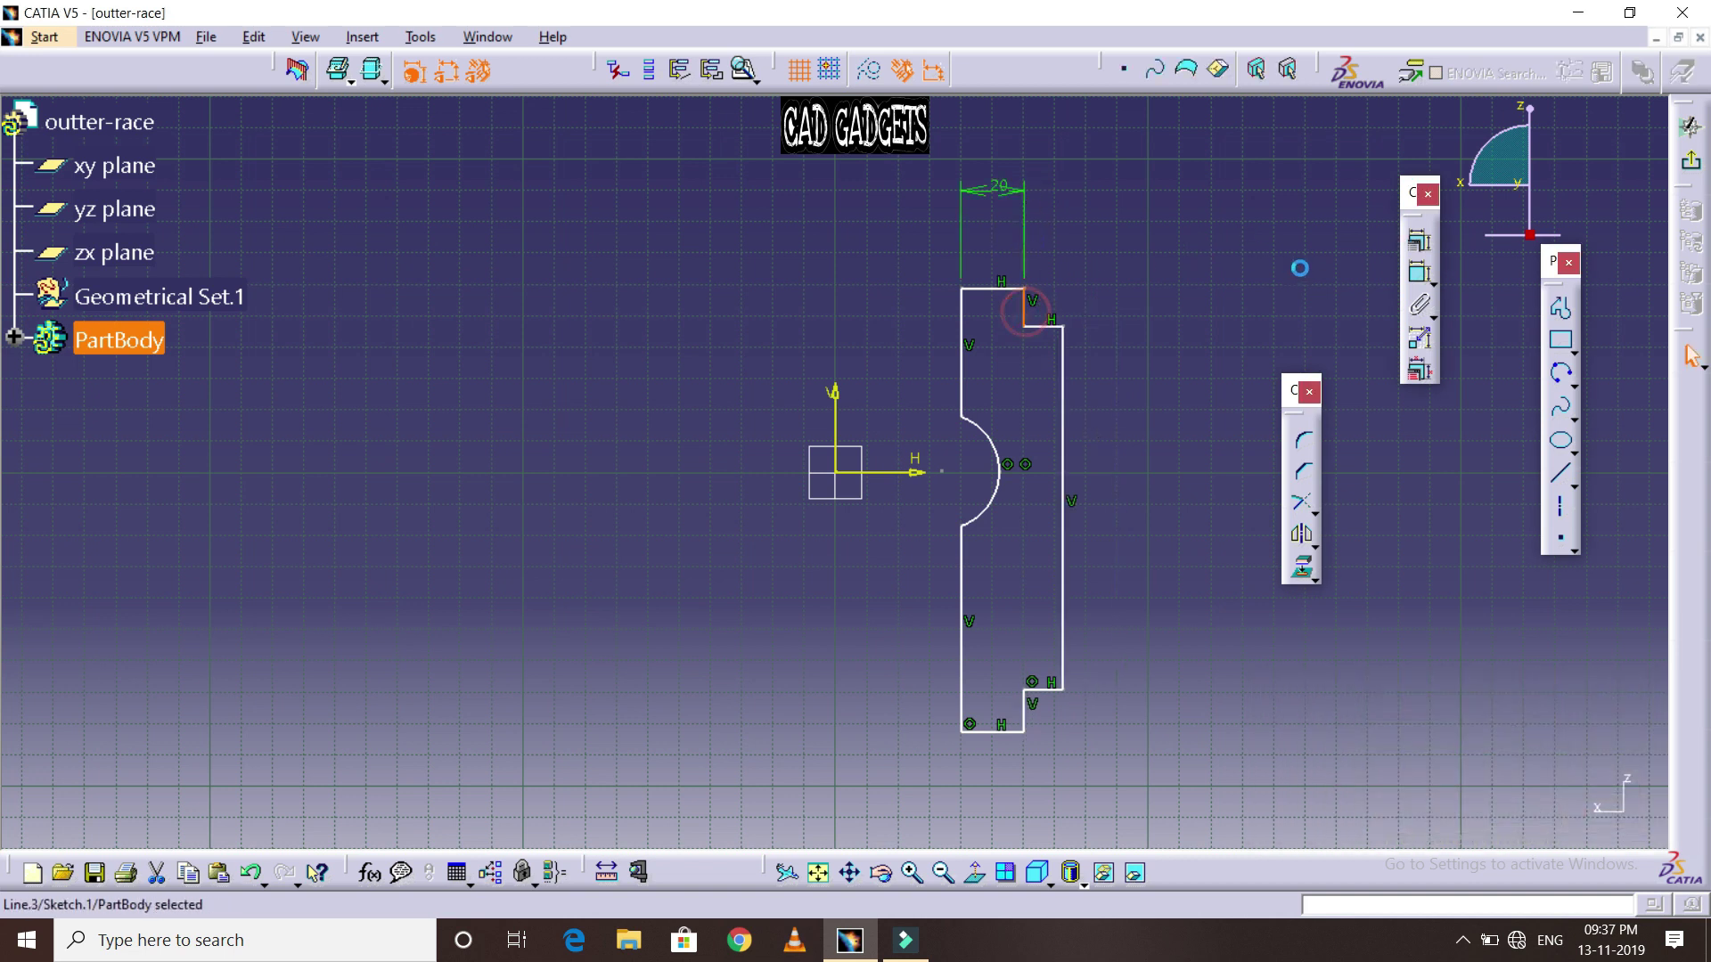
{"action": "left_click", "coordinate": [1419, 241]}
{"action": "left_click", "coordinate": [1237, 309]}
{"action": "double_click", "coordinate": [1237, 309]}
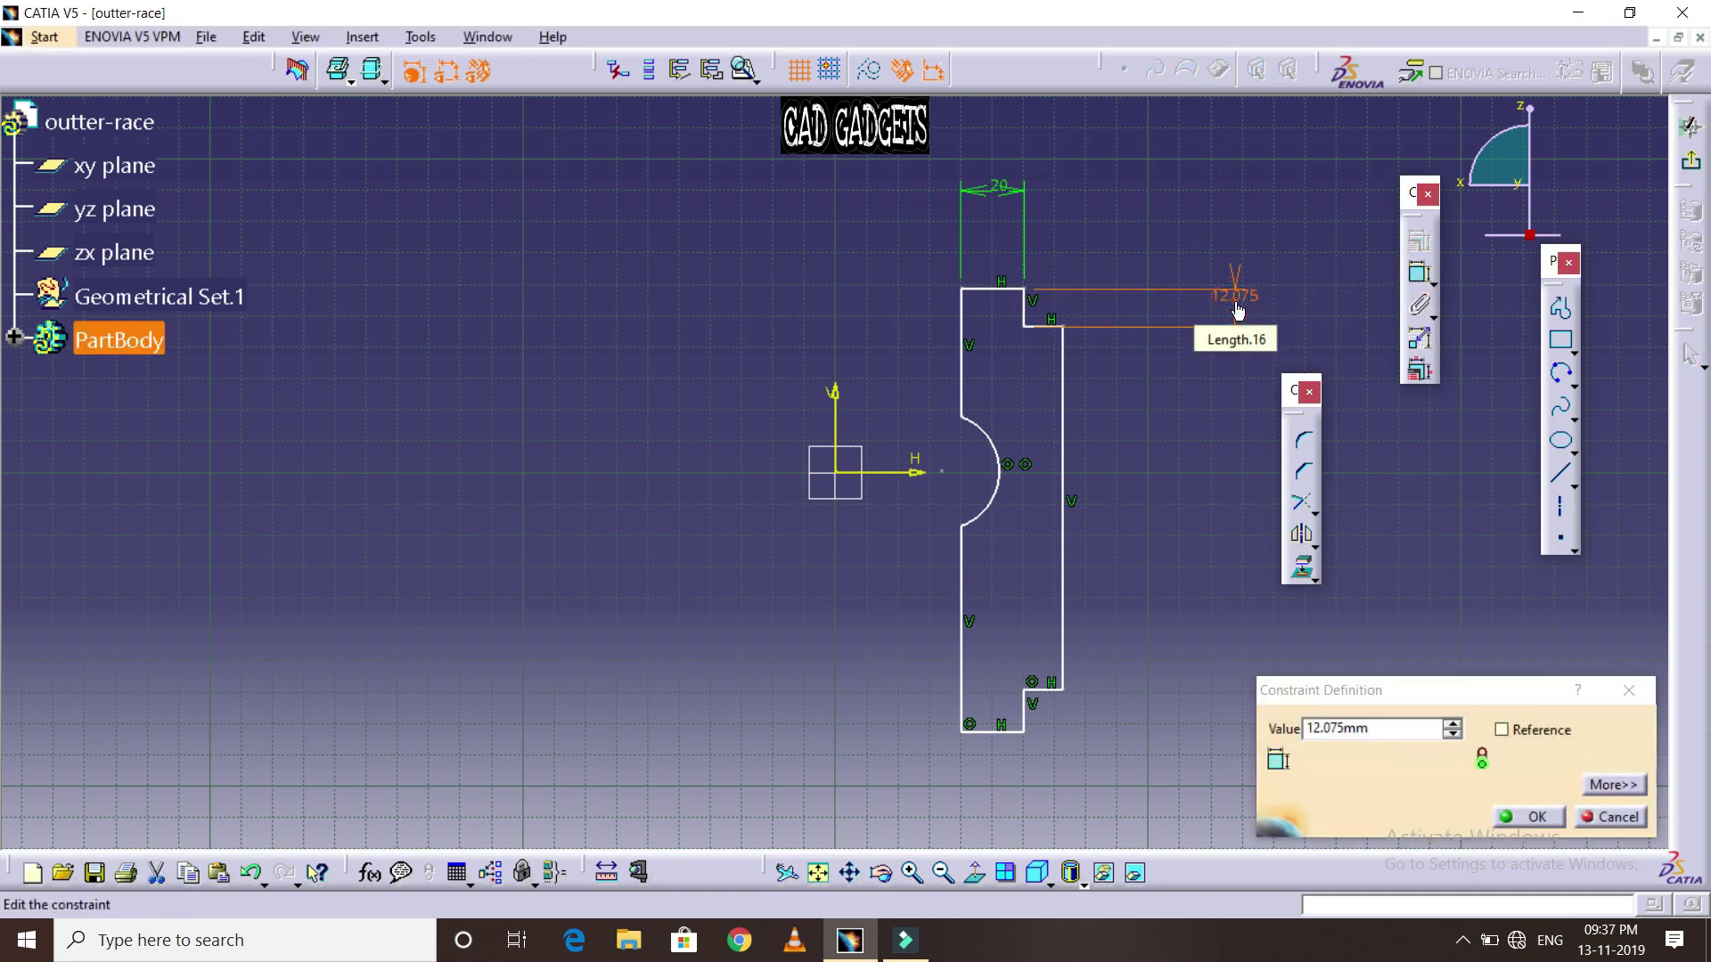
{"action": "double_click", "coordinate": [1366, 728]}
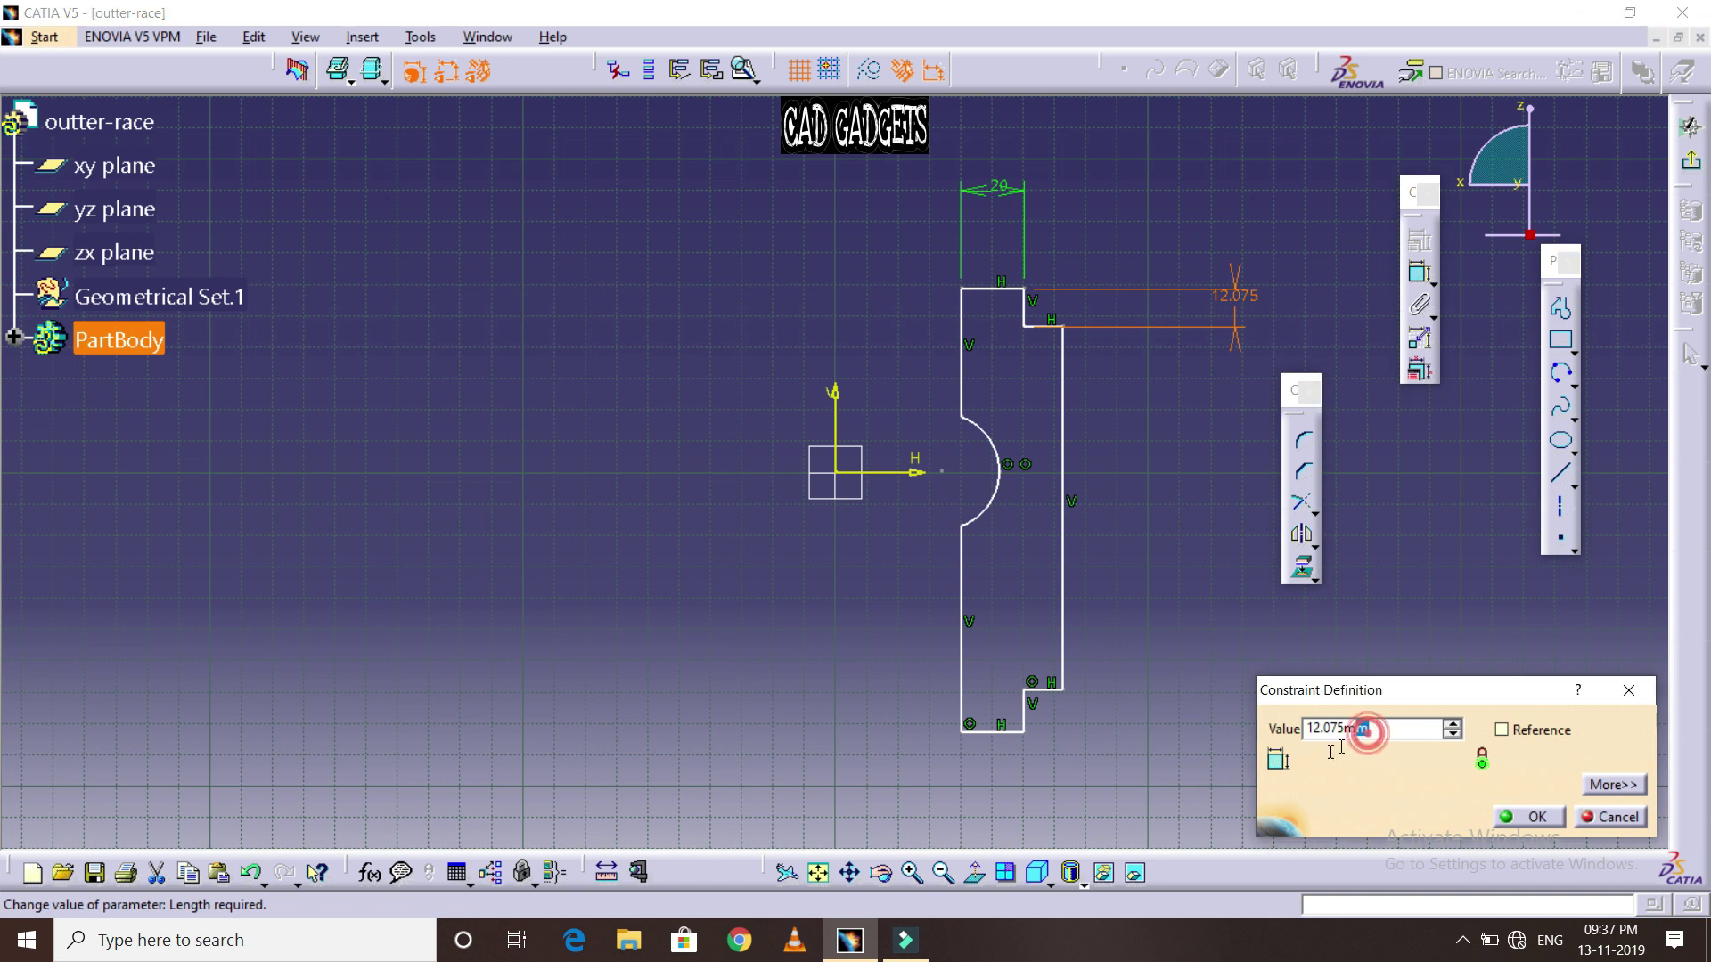
{"action": "type", "text": "5"}
{"action": "key", "text": "Return"}
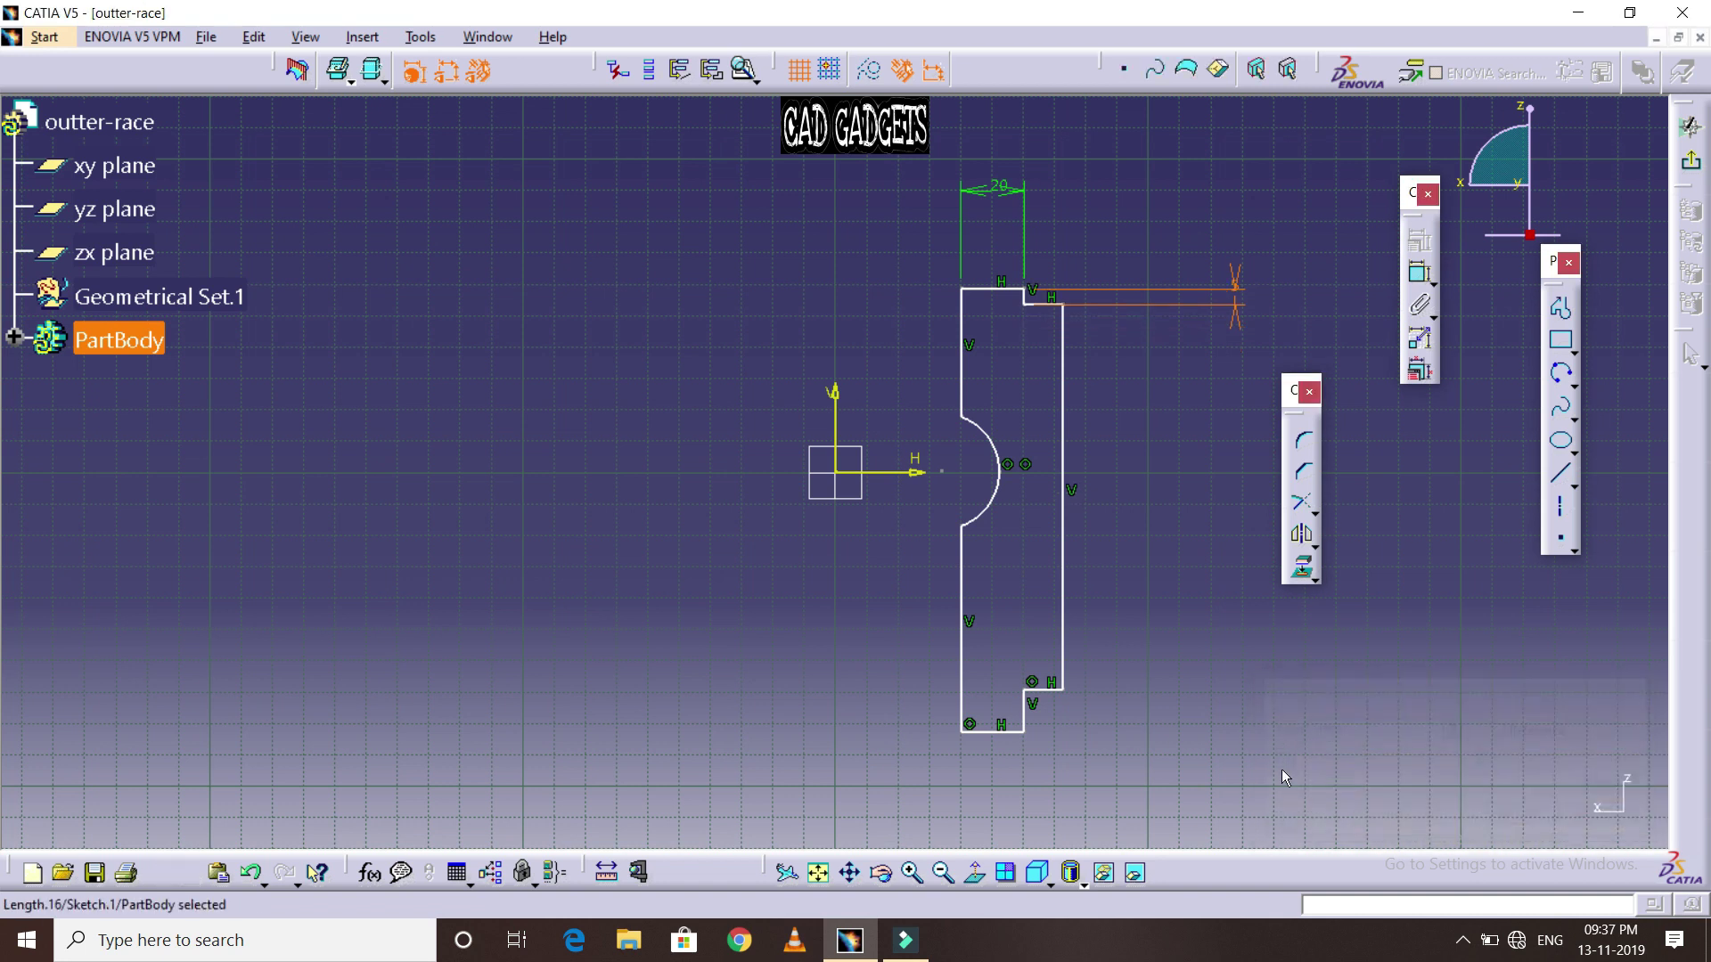
{"action": "left_click", "coordinate": [1042, 306]}
{"action": "left_click", "coordinate": [1419, 272]}
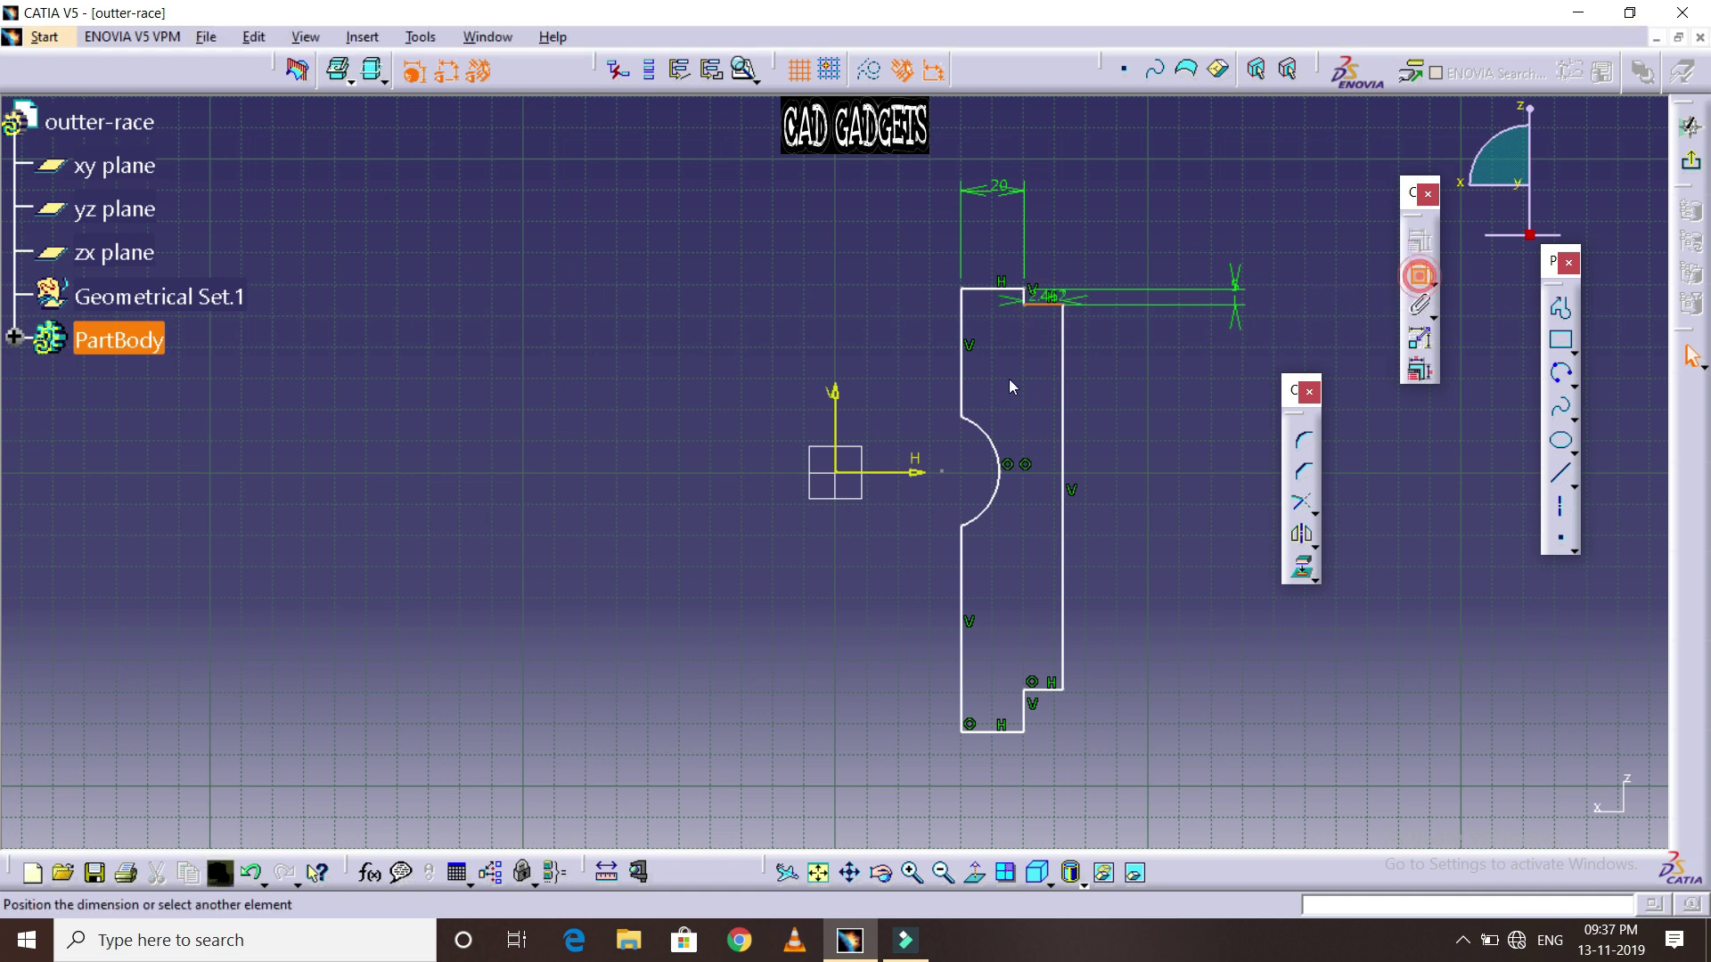
{"action": "left_click", "coordinate": [1051, 370]}
{"action": "double_click", "coordinate": [1044, 373]}
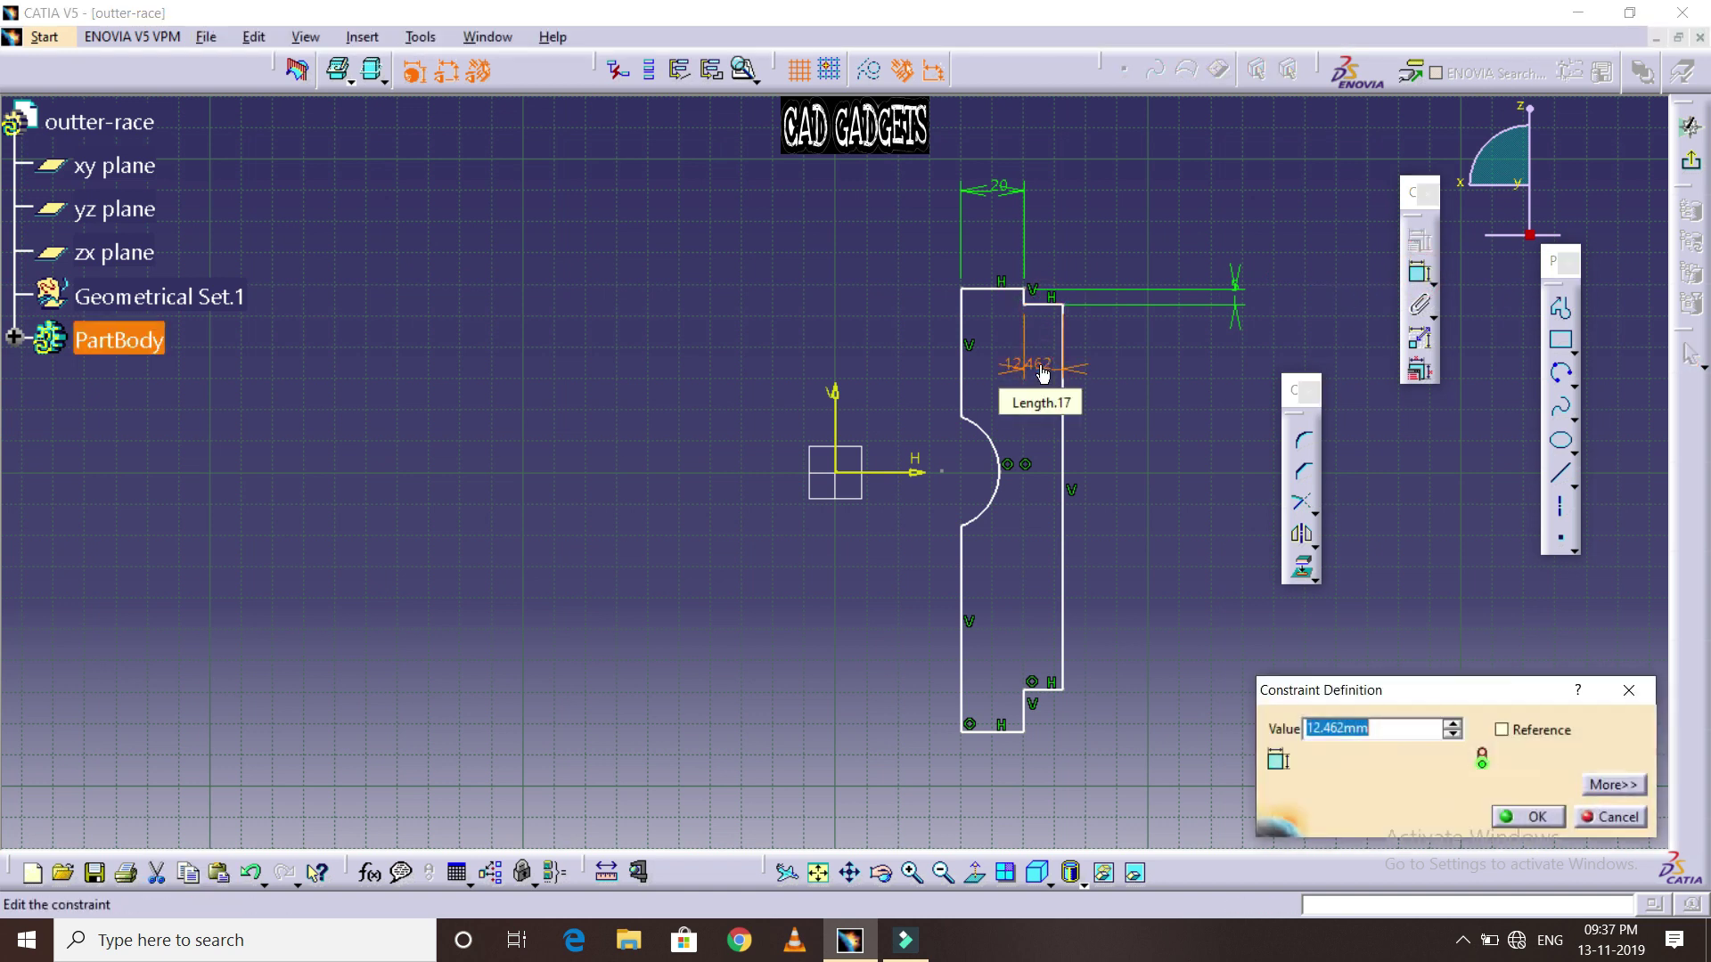
{"action": "key", "text": "Return"}
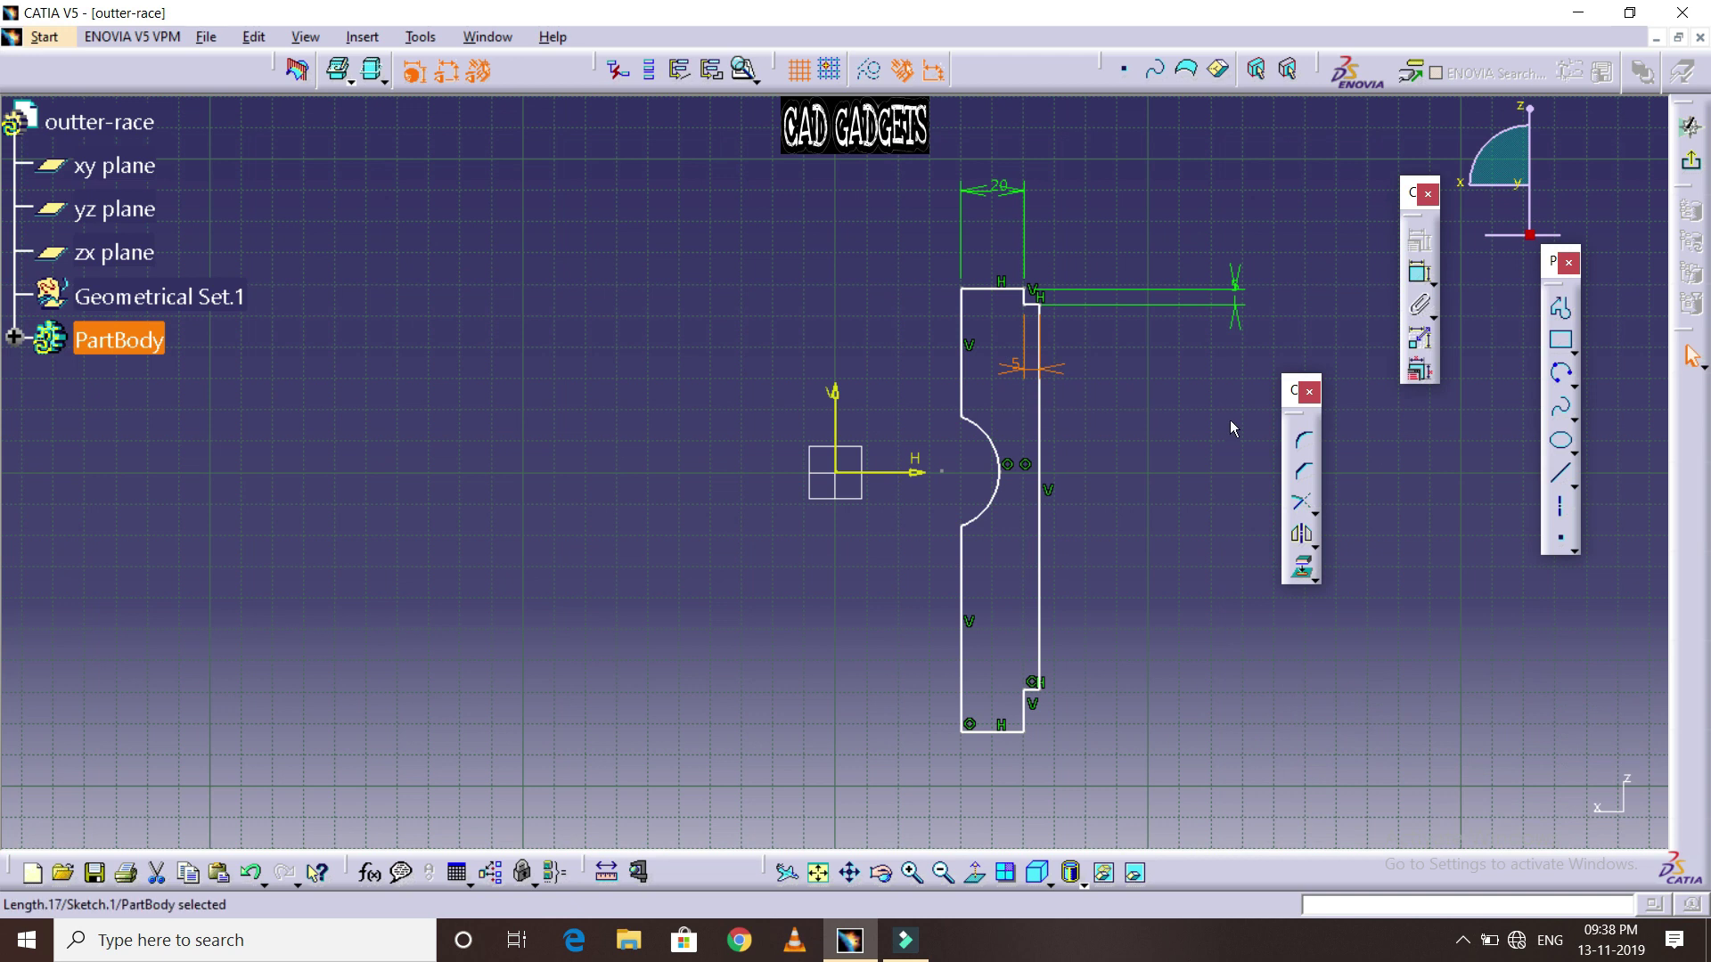
{"action": "left_click", "coordinate": [1230, 420]}
Constrain the left edges above and below the cutout to 25 mm each
{"action": "left_click", "coordinate": [1422, 272]}
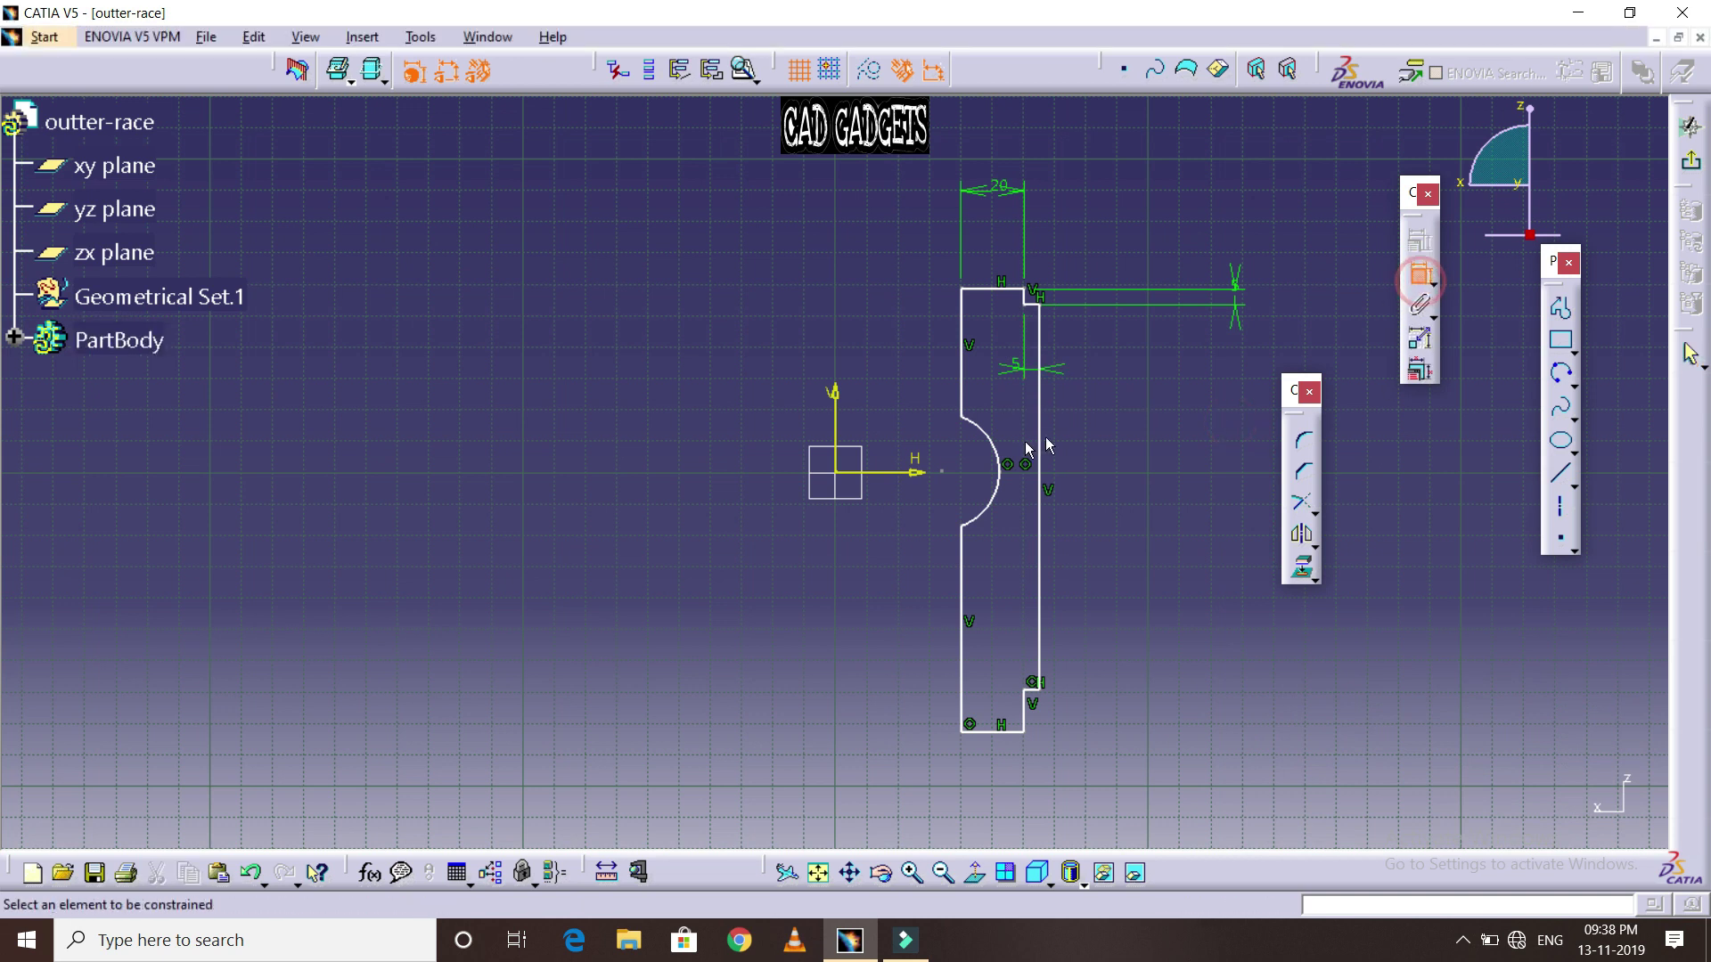
{"action": "left_click", "coordinate": [955, 393]}
{"action": "left_click", "coordinate": [911, 392]}
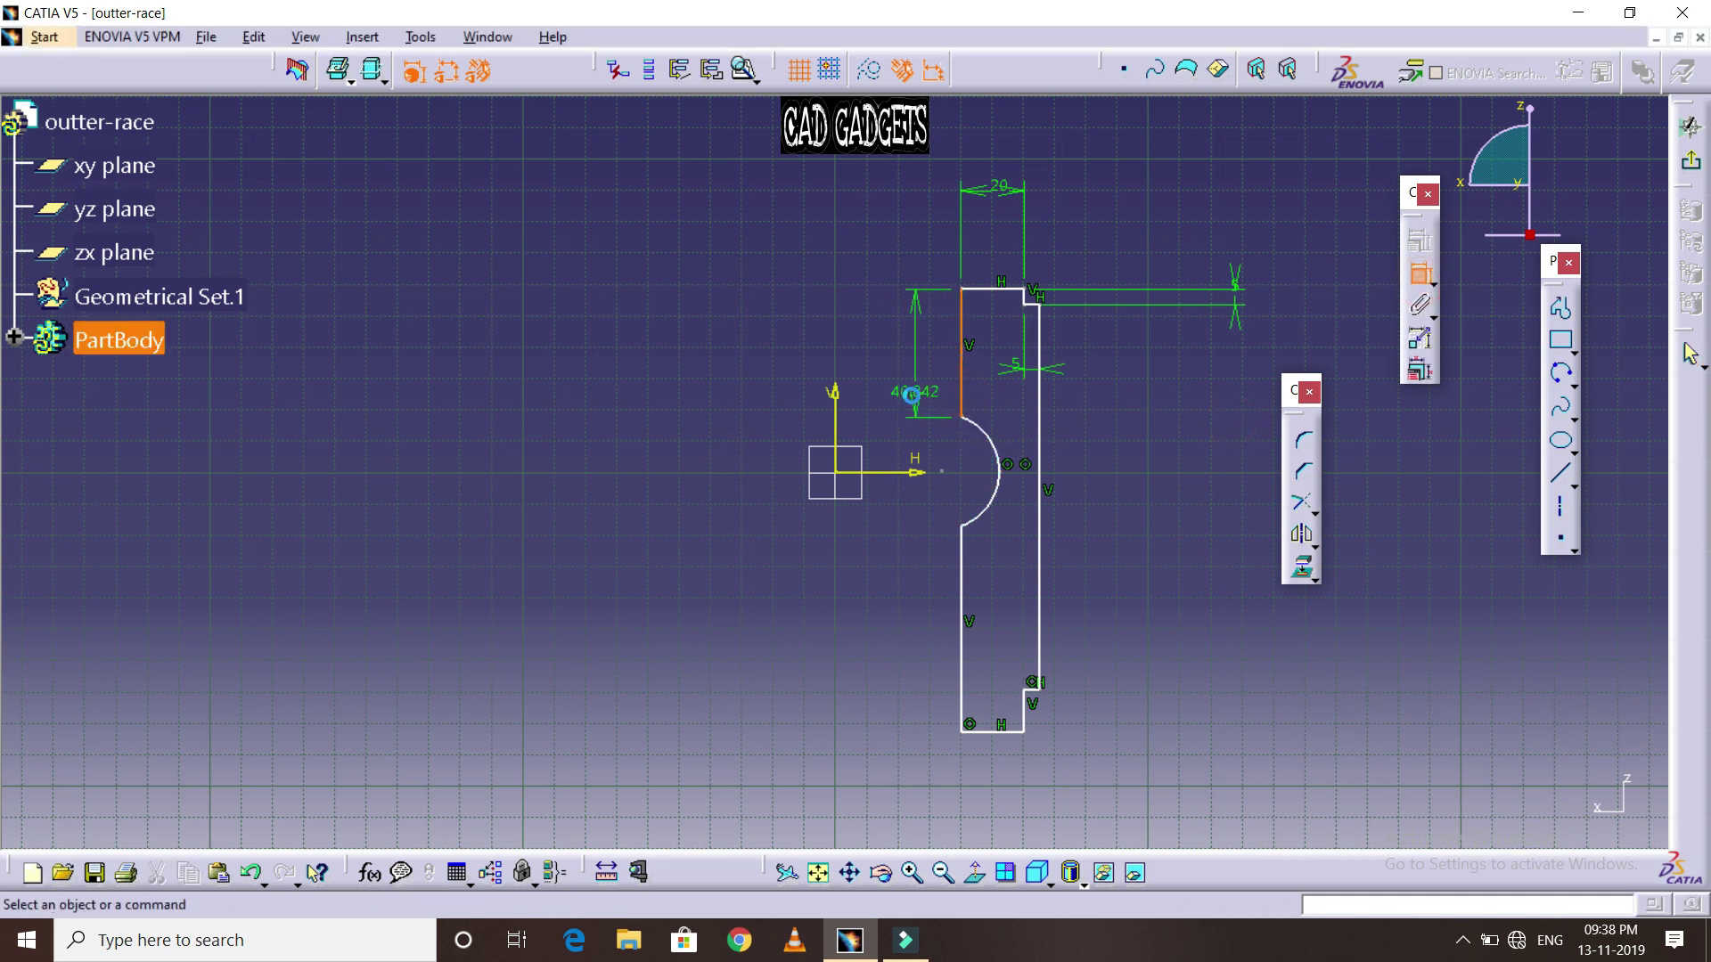
{"action": "double_click", "coordinate": [910, 395]}
{"action": "type", "text": "25"}
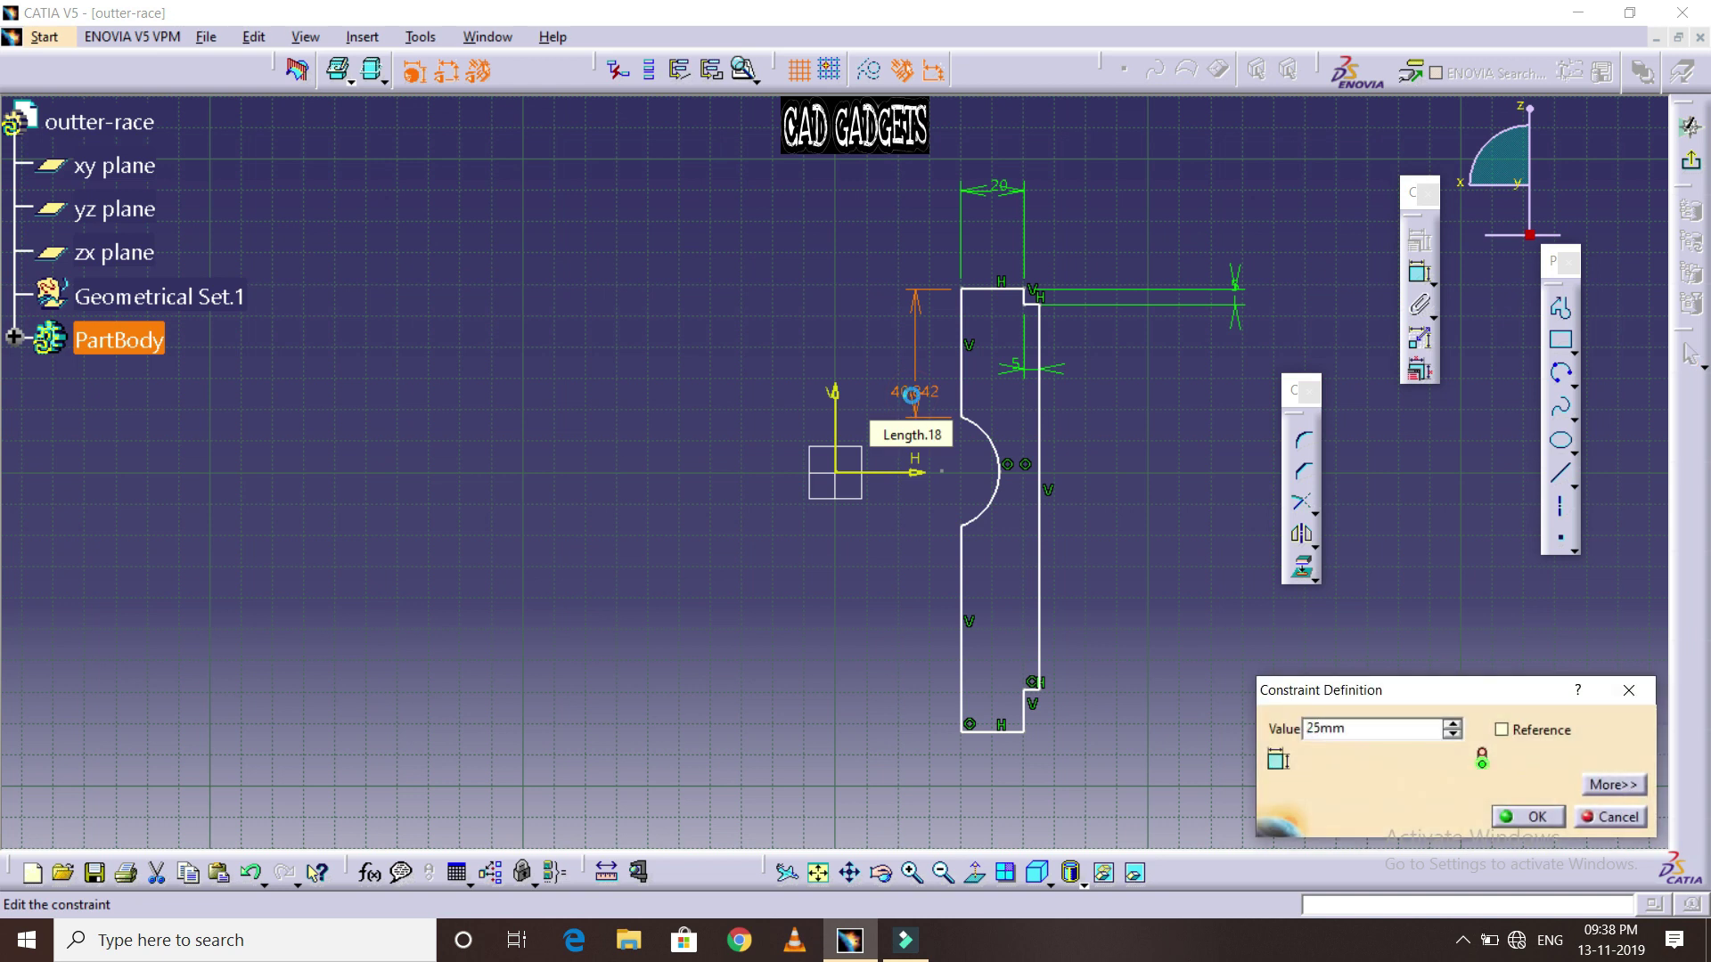
{"action": "key", "text": "Return"}
{"action": "left_click", "coordinate": [1102, 473]}
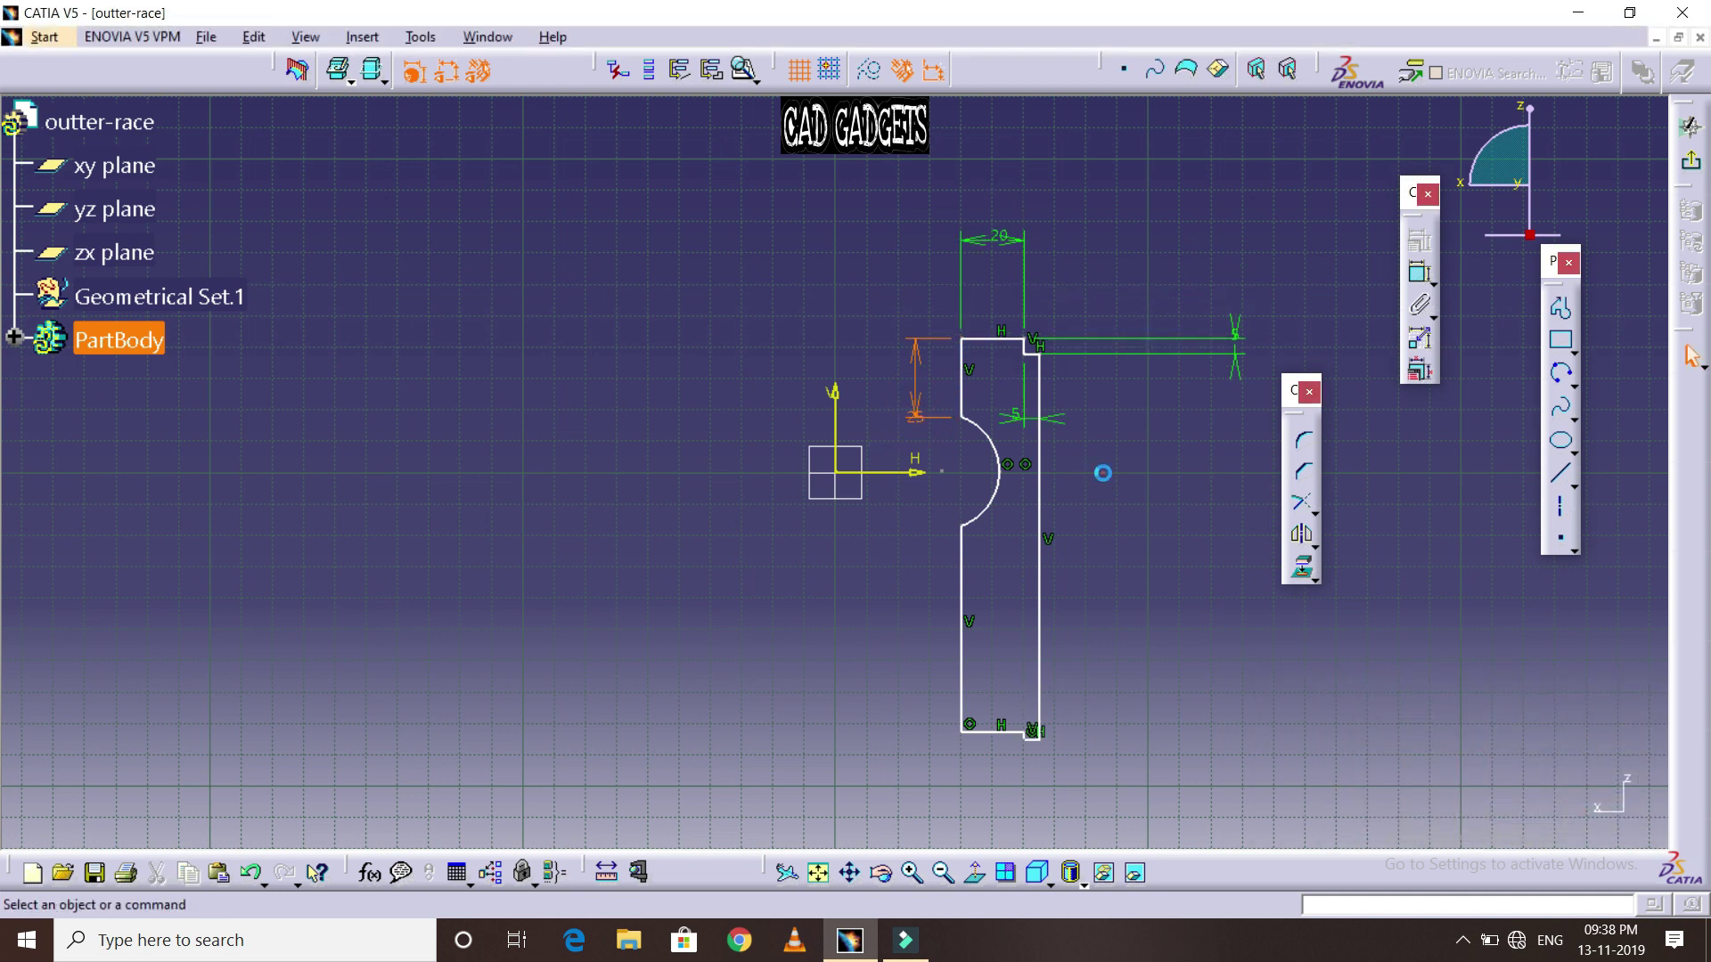
{"action": "left_click", "coordinate": [1417, 303]}
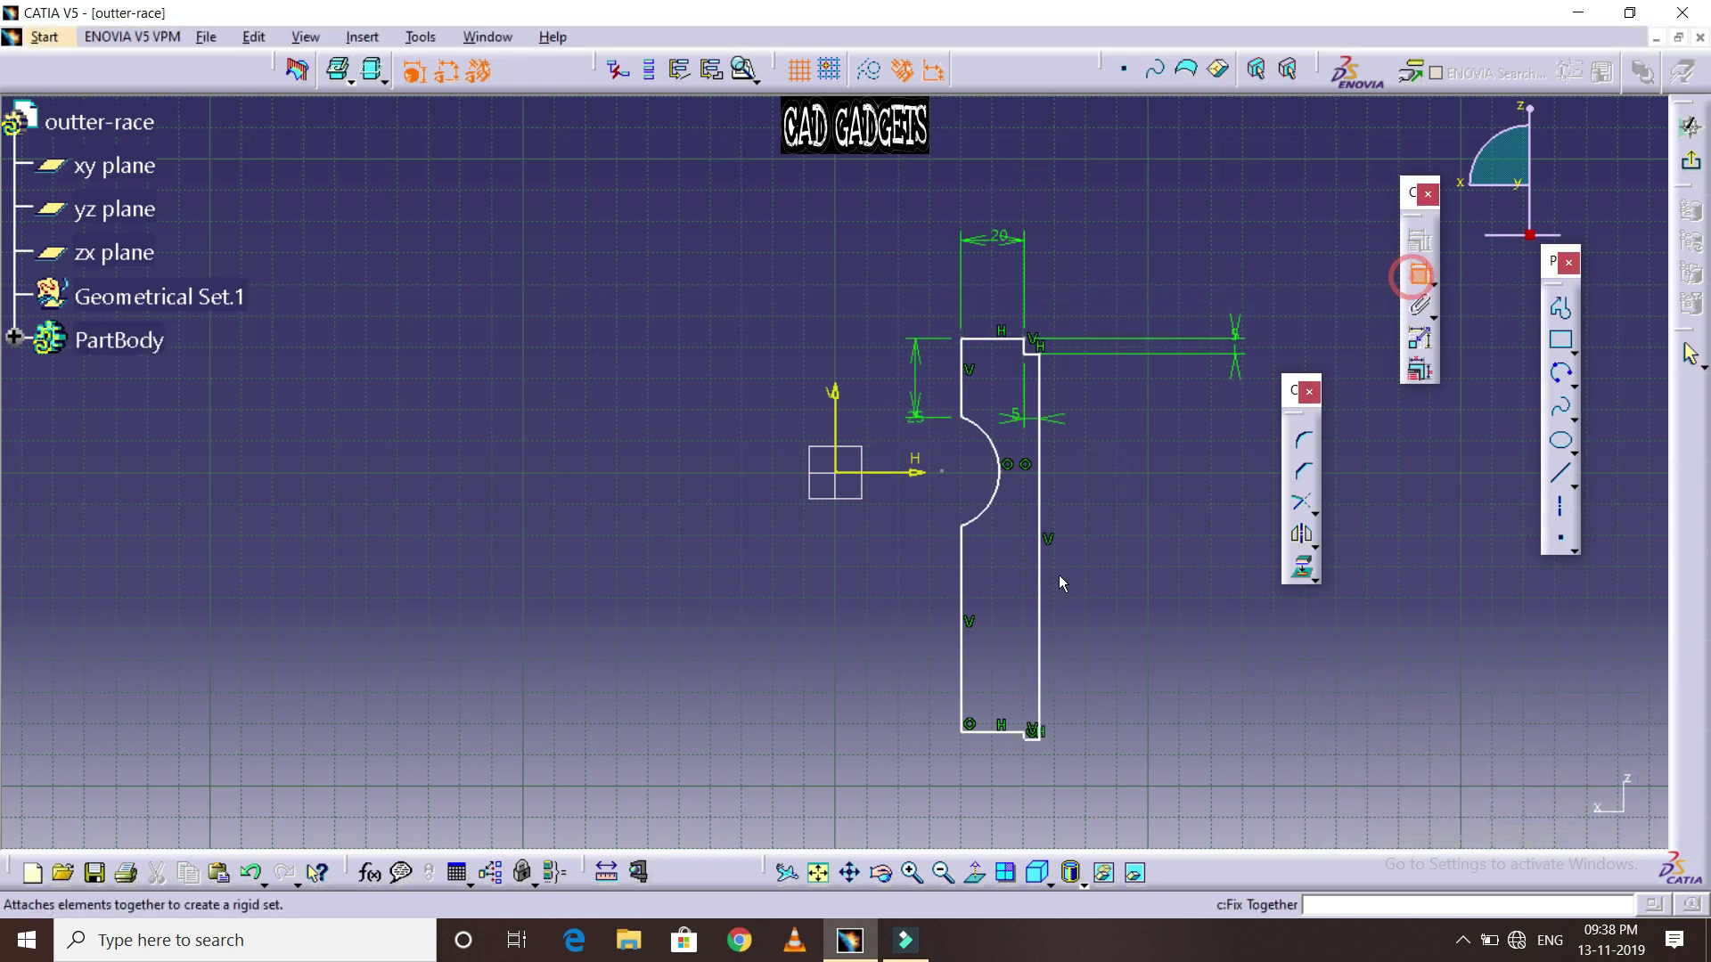
{"action": "left_click", "coordinate": [956, 581]}
{"action": "double_click", "coordinate": [934, 584]}
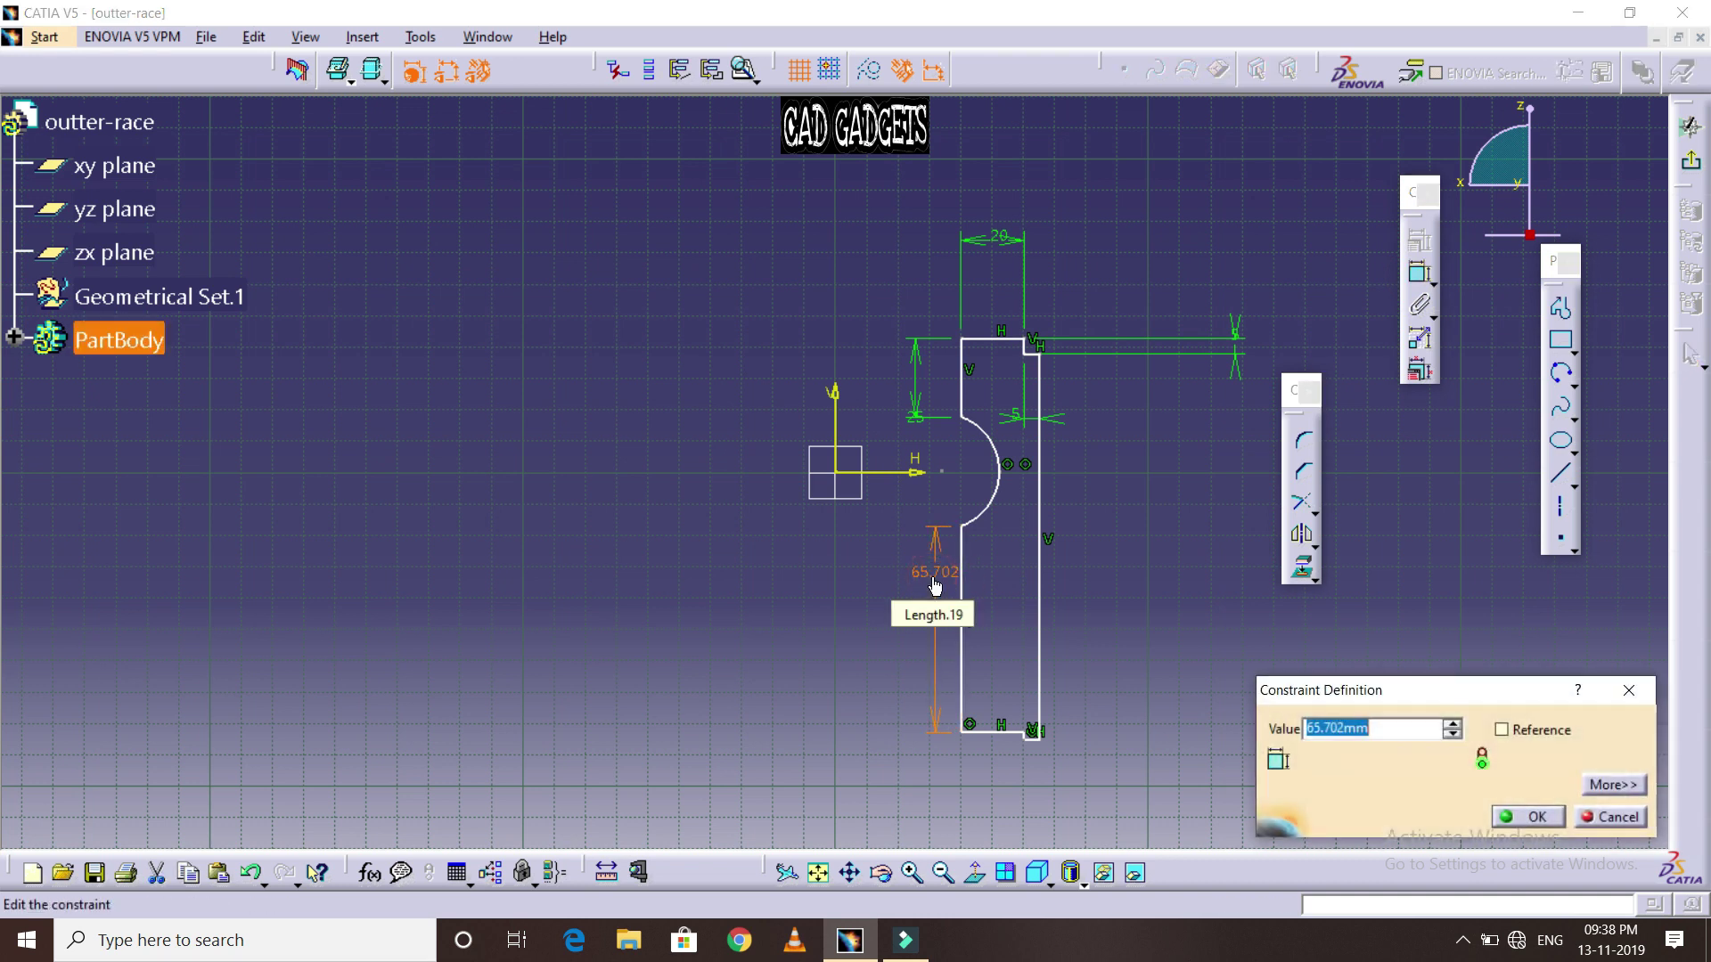
{"action": "type", "text": "25"}
{"action": "key", "text": "Return"}
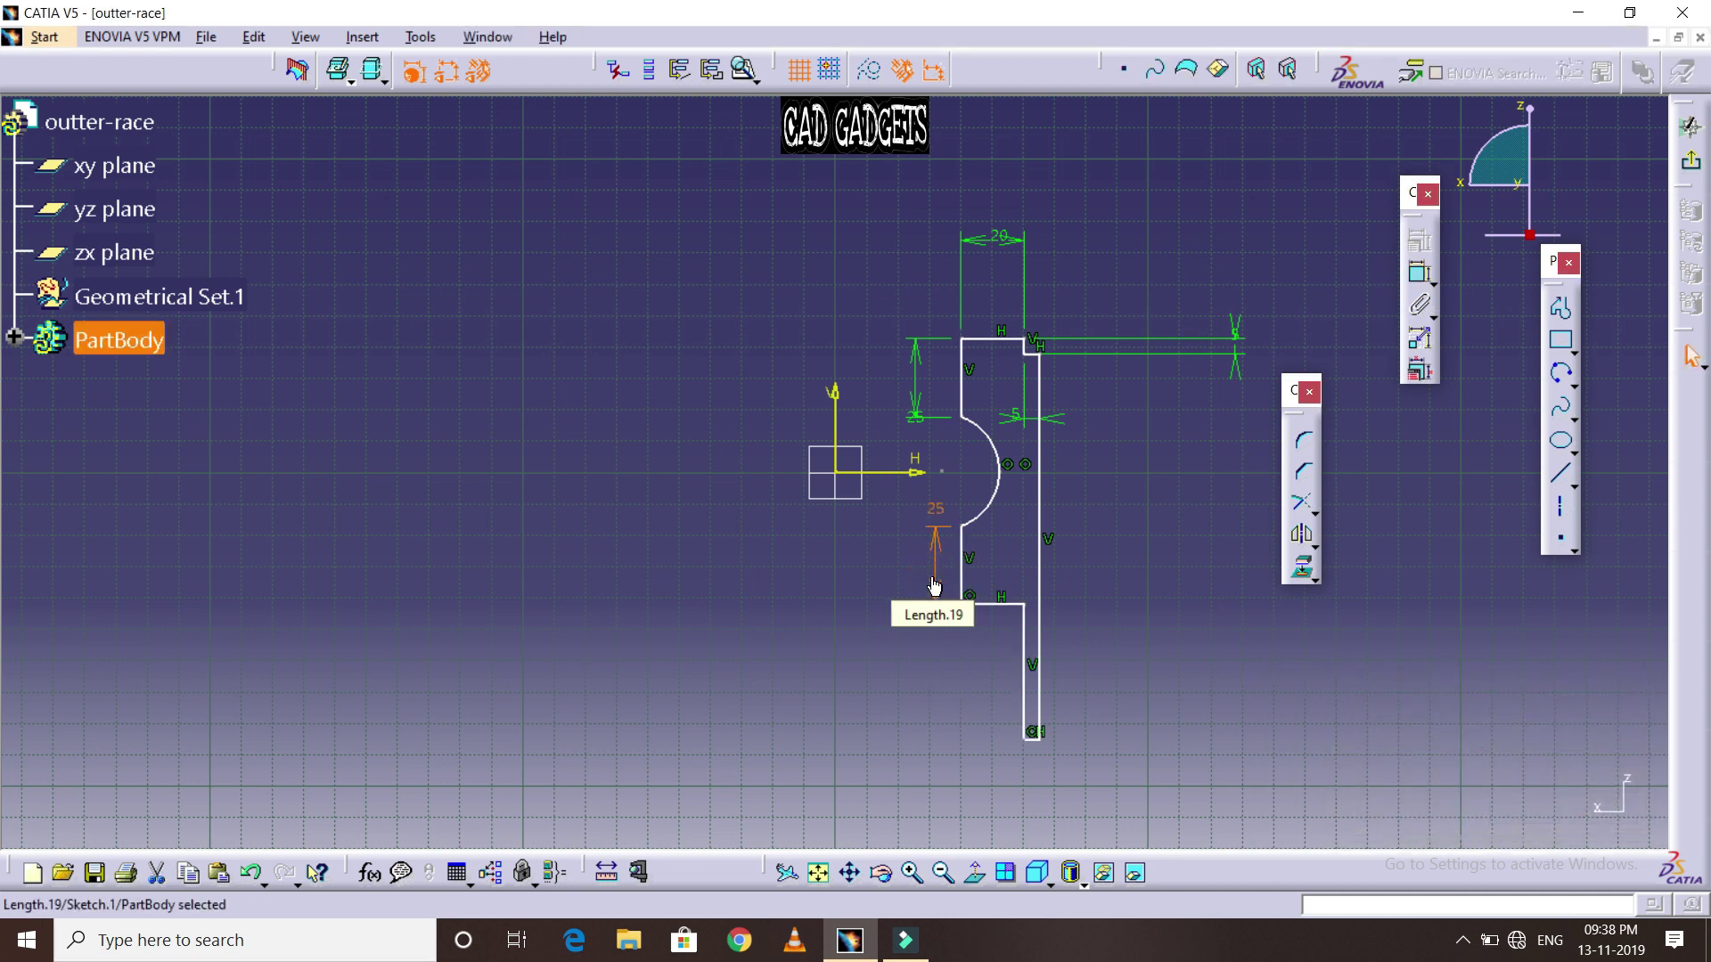
{"action": "left_click", "coordinate": [1419, 272]}
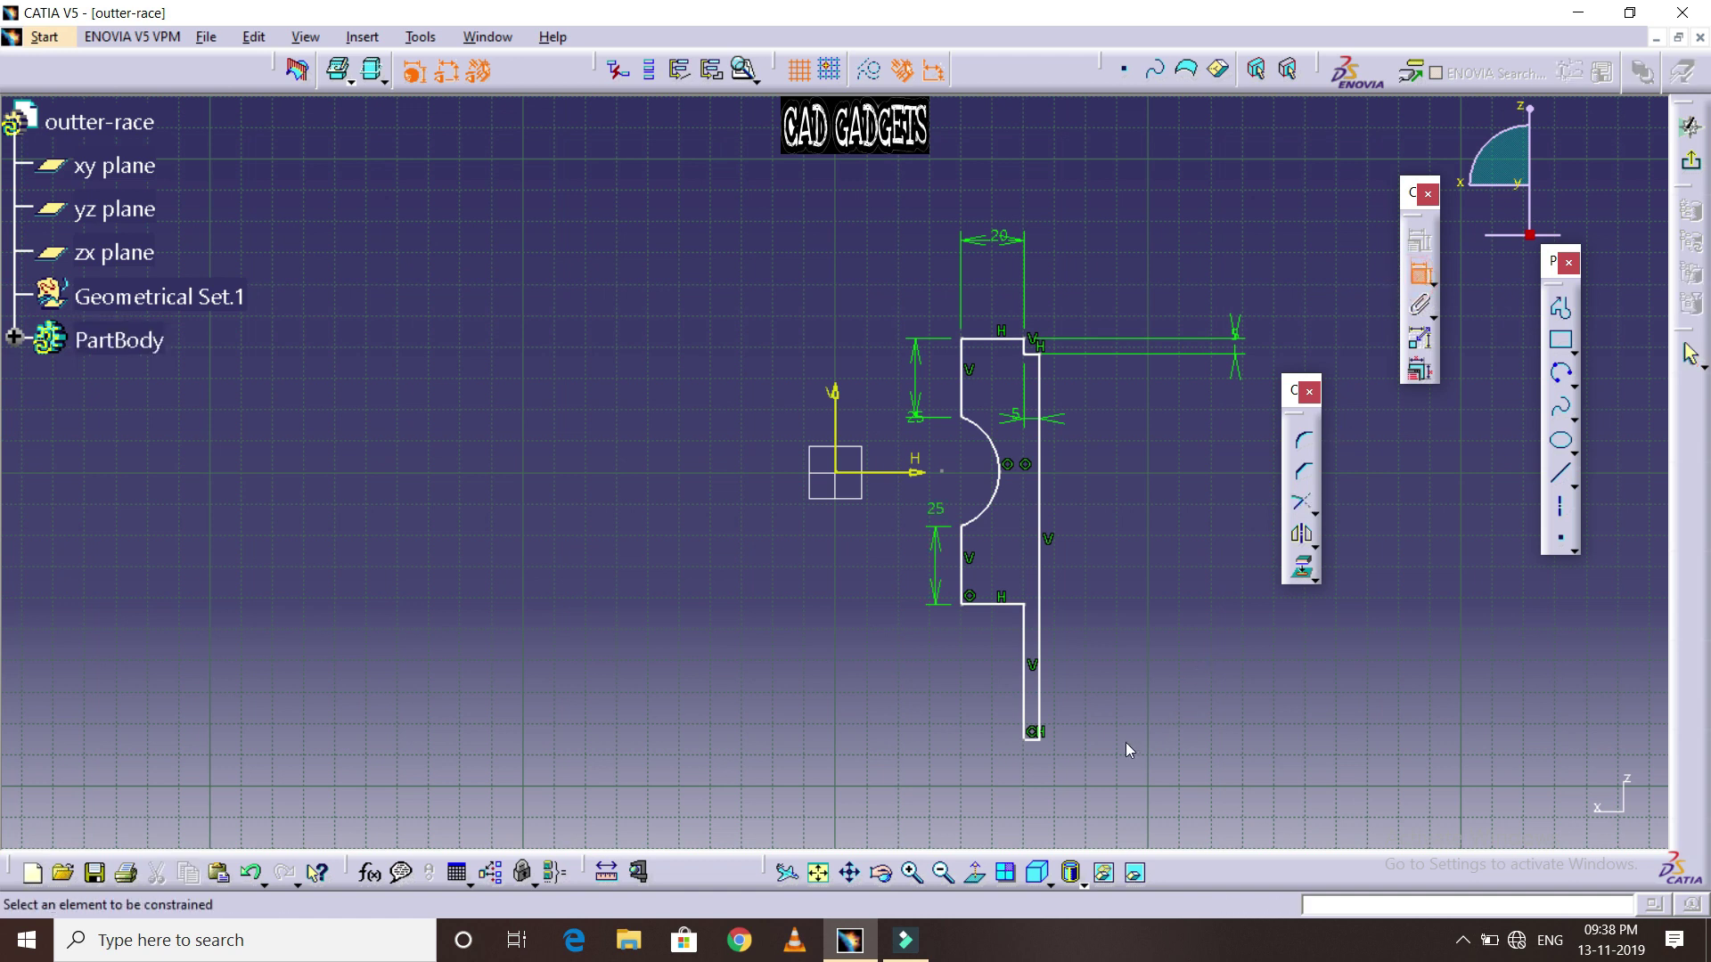
Add a 5 mm dimension at the profile's bottom and delete the top step's 5 mm dimension
{"action": "left_click", "coordinate": [1038, 735]}
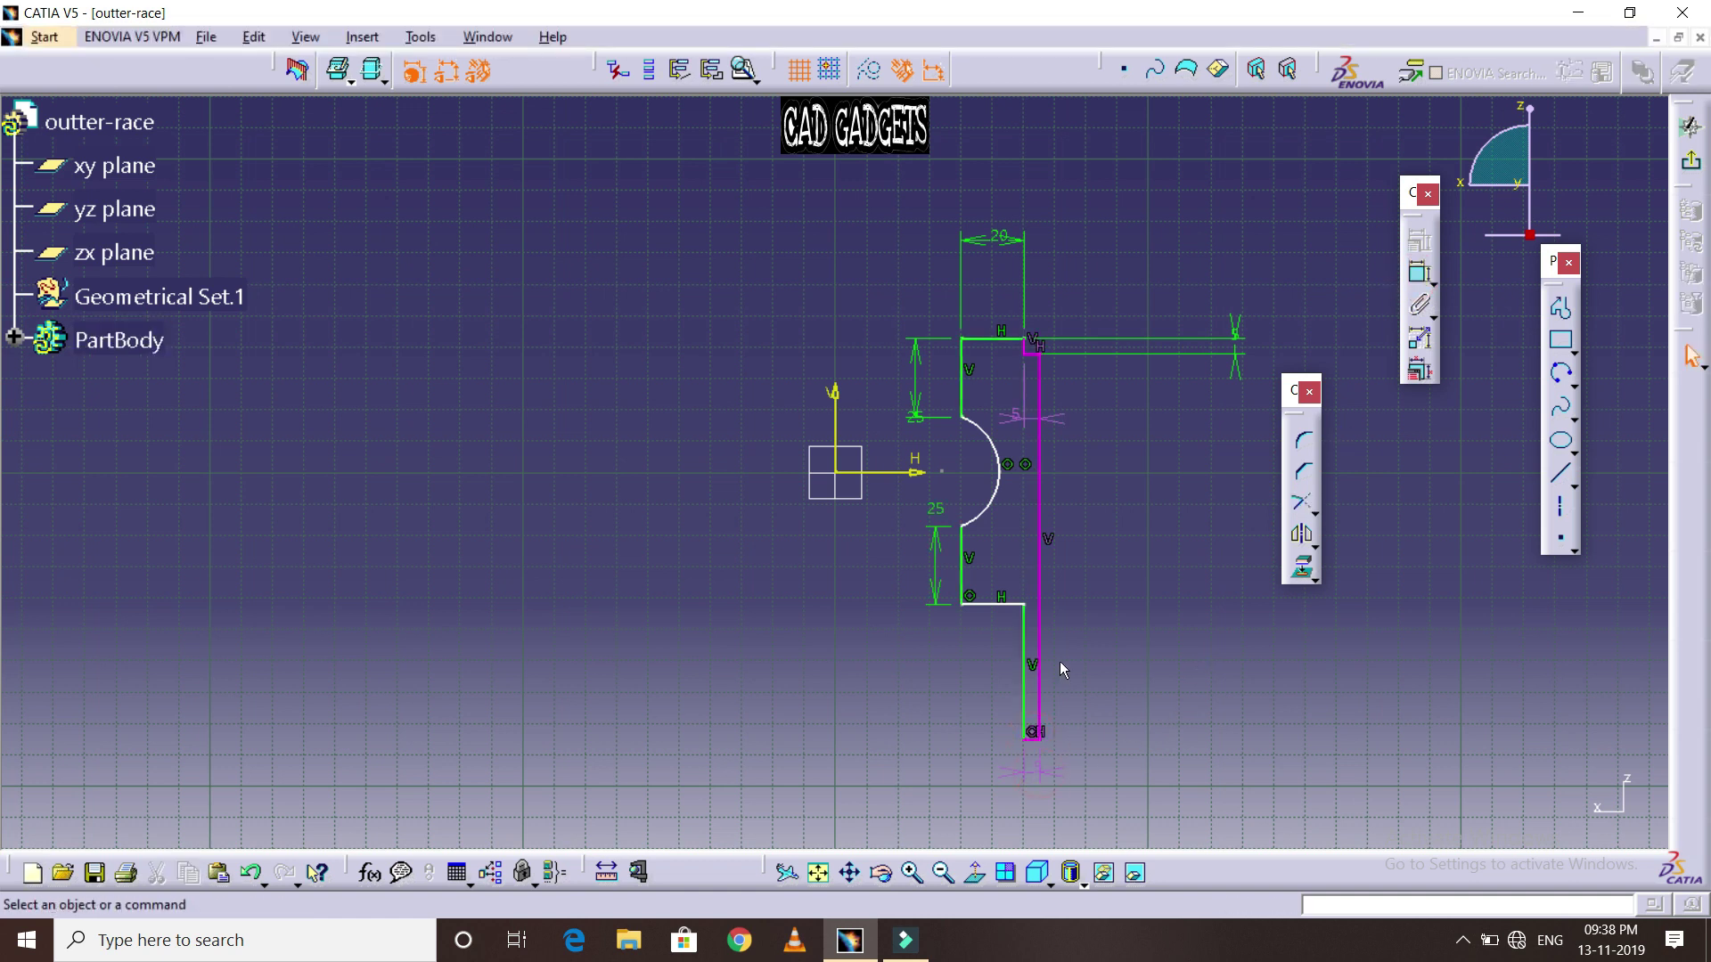
{"action": "left_click", "coordinate": [1038, 465]}
{"action": "left_click", "coordinate": [1162, 402]}
{"action": "left_click", "coordinate": [1034, 738]}
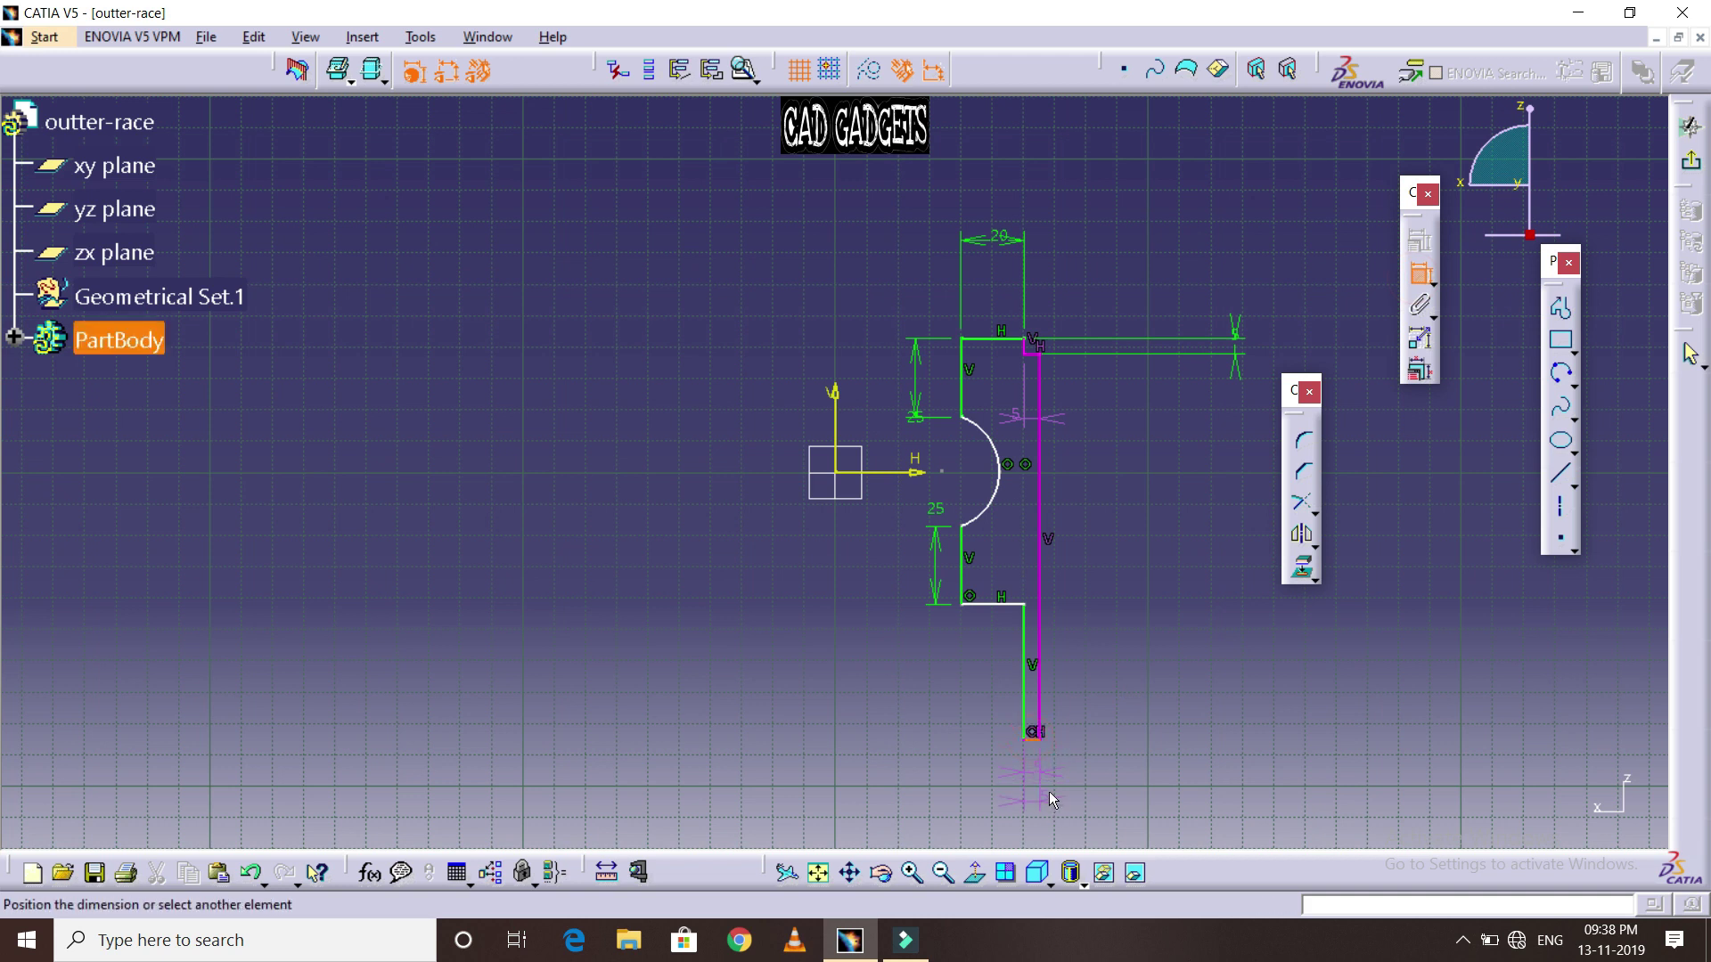
{"action": "left_click", "coordinate": [1039, 771]}
{"action": "double_click", "coordinate": [1040, 772]}
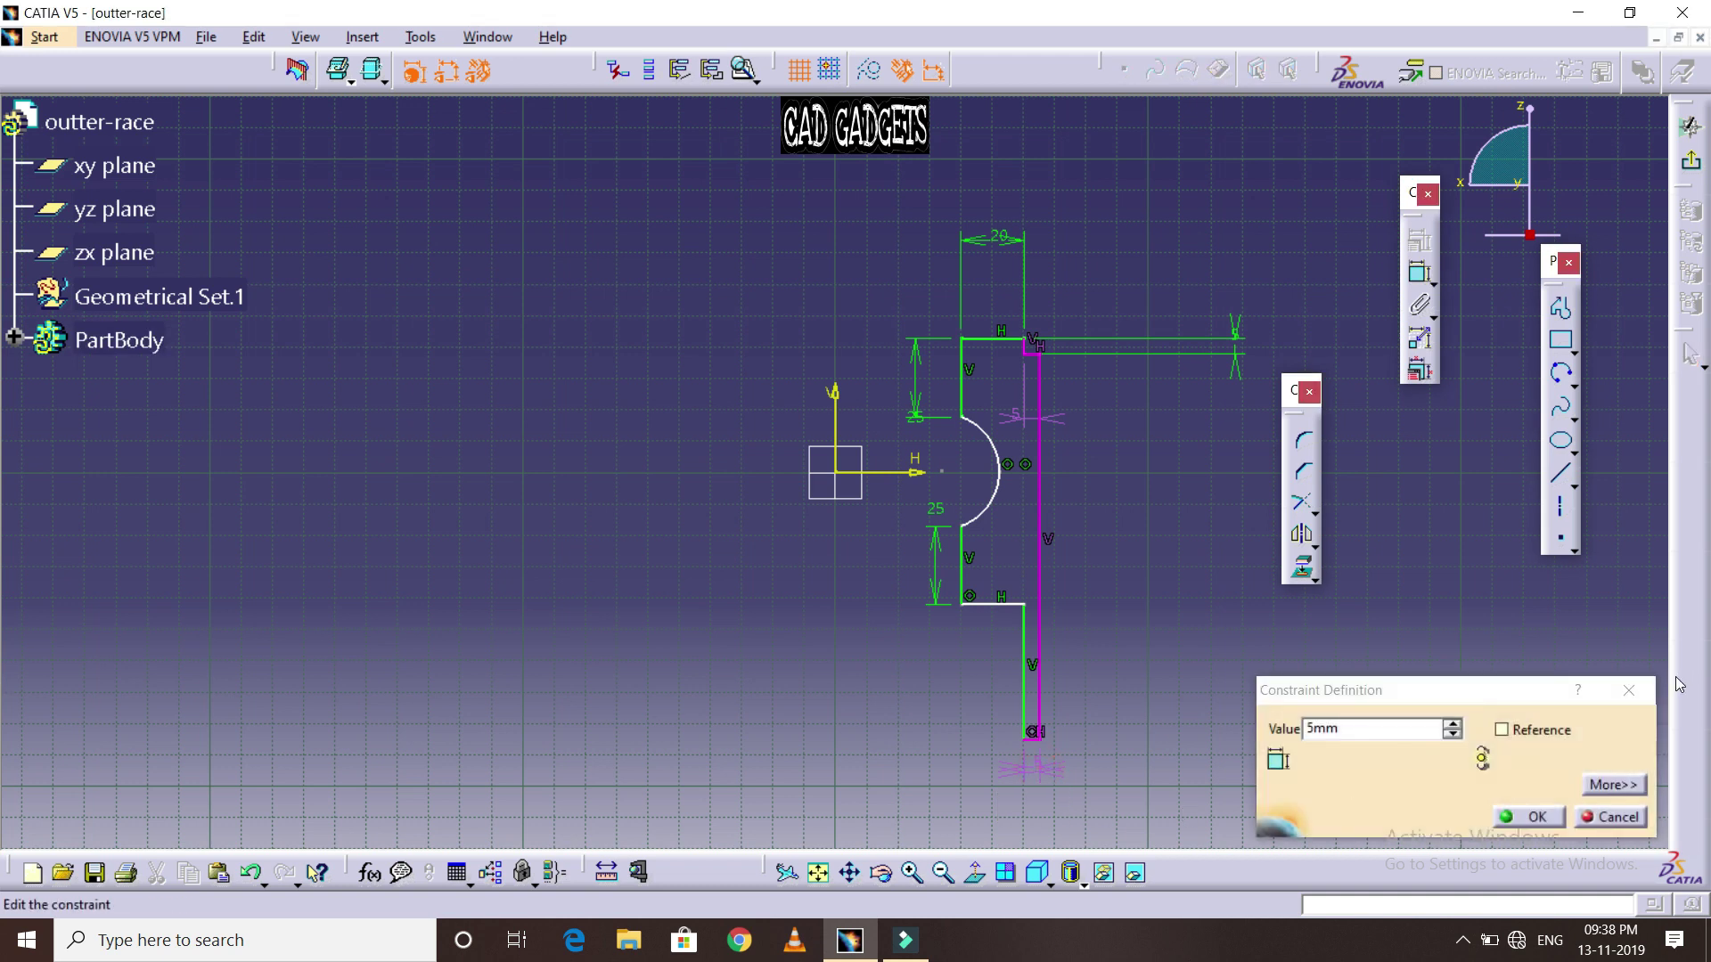
{"action": "key", "text": "Return"}
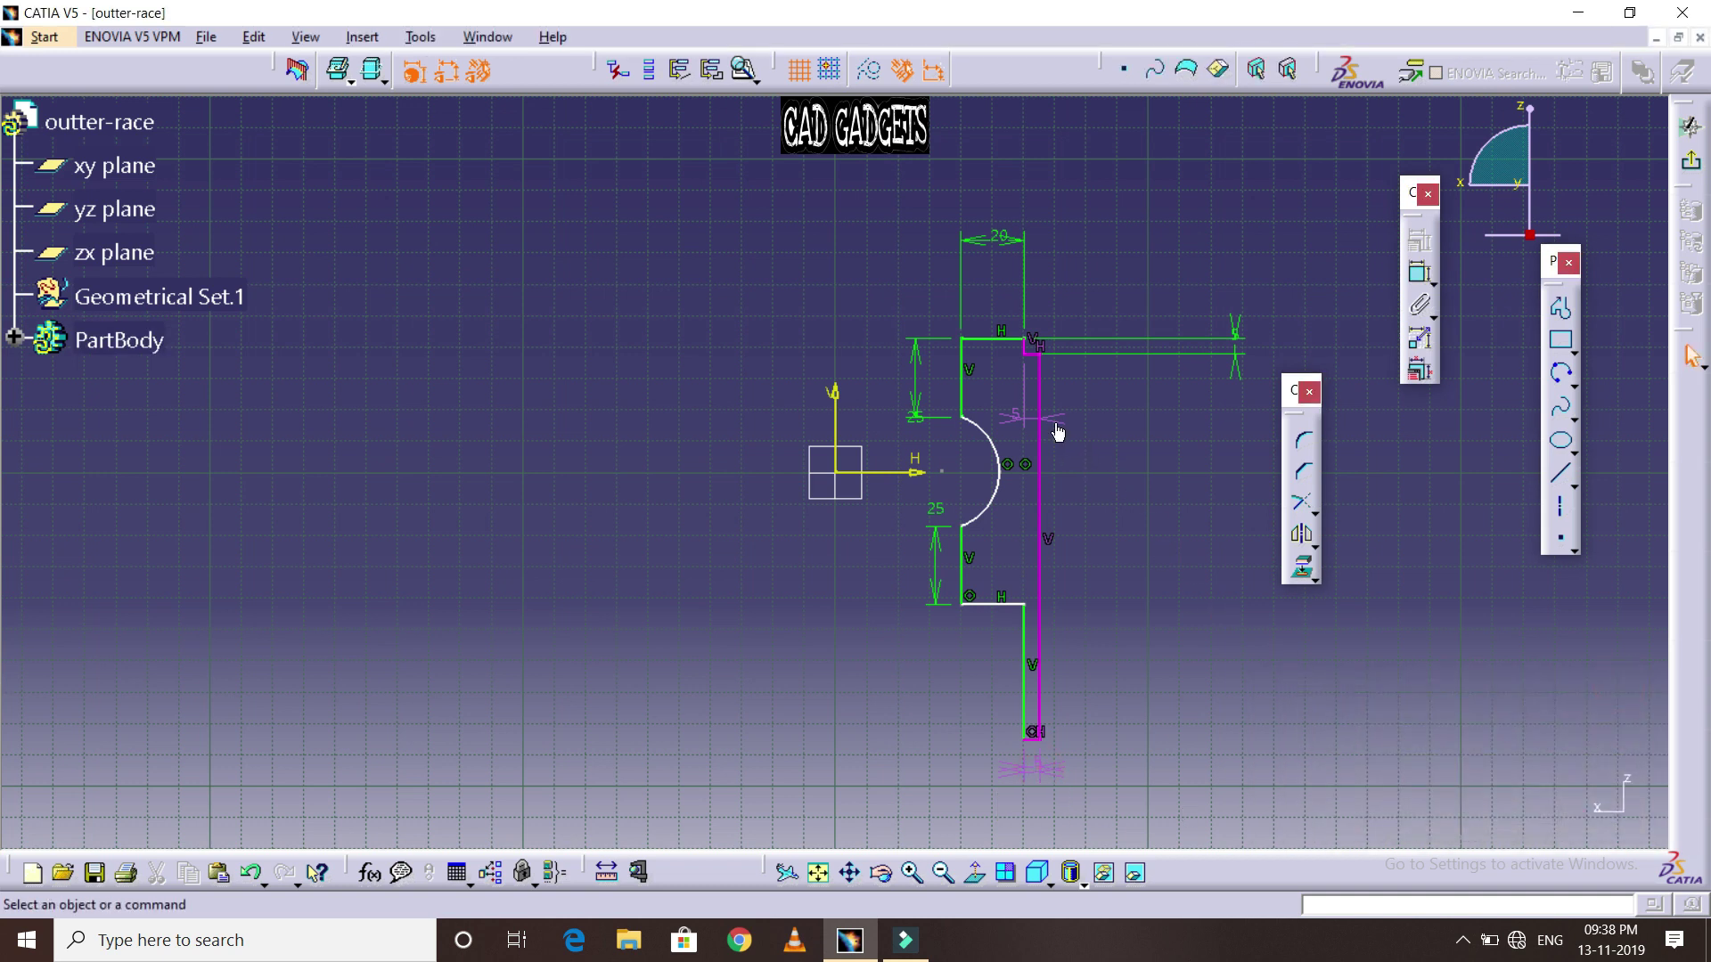
{"action": "right_click", "coordinate": [1052, 429]}
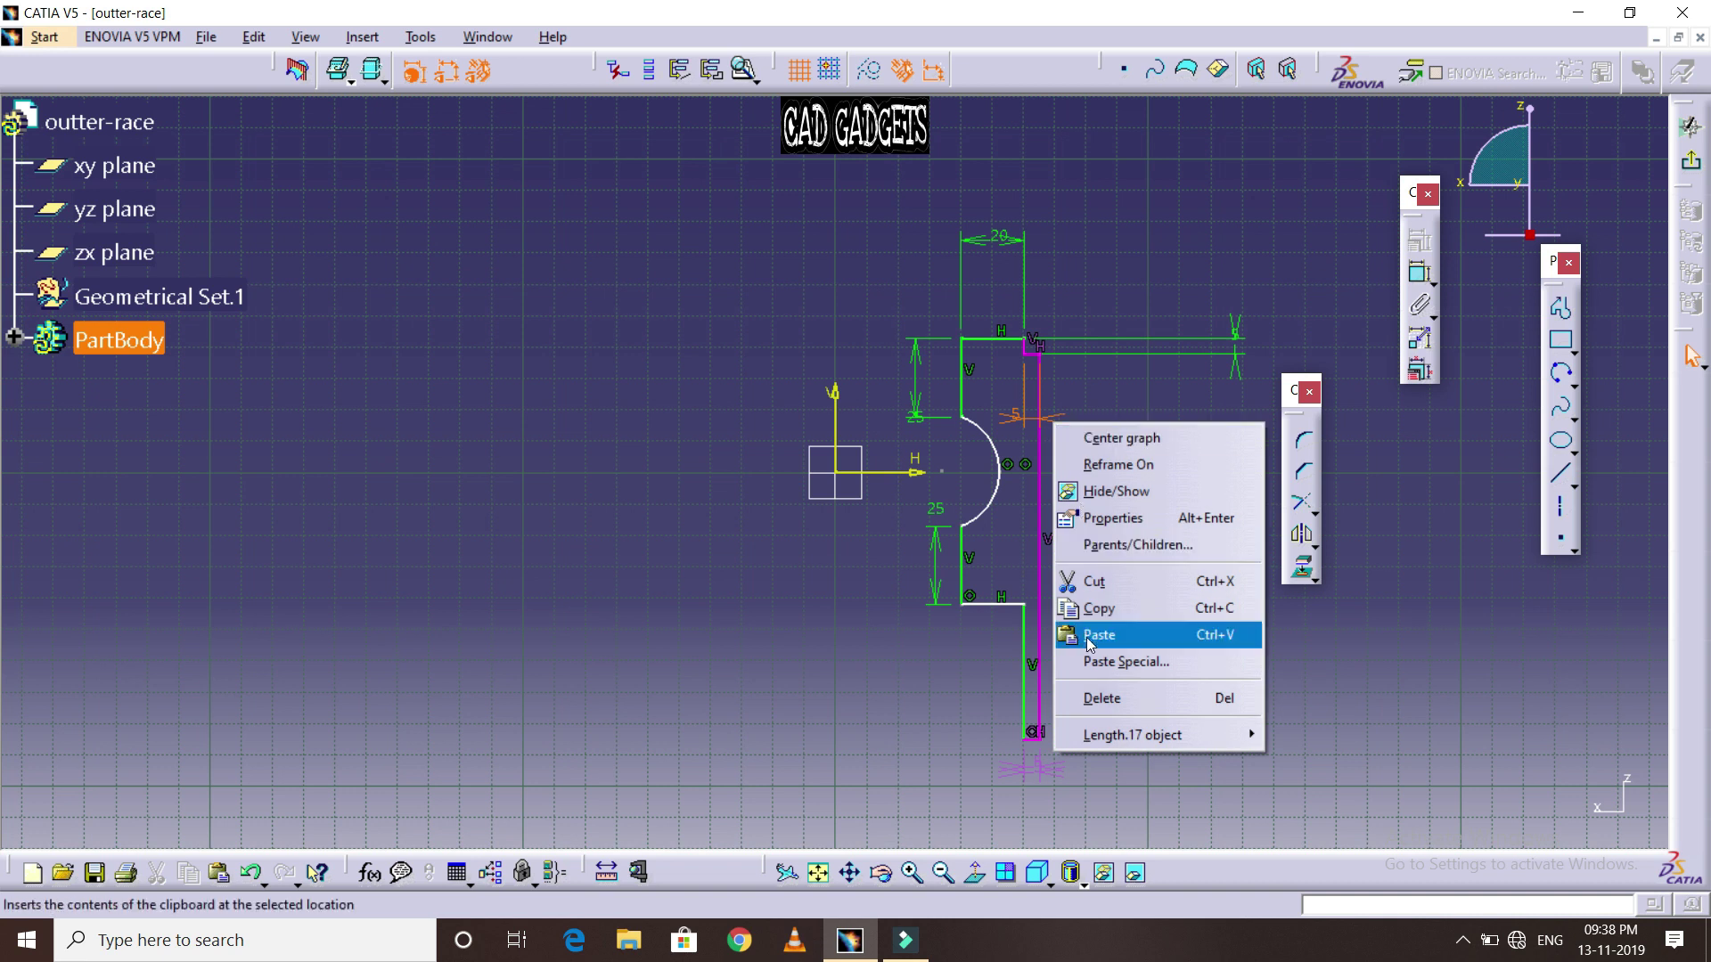
{"action": "left_click", "coordinate": [1103, 710]}
Try dimensioning the right and lower edges, then delete the trial 20 dimension
{"action": "left_click", "coordinate": [1038, 526]}
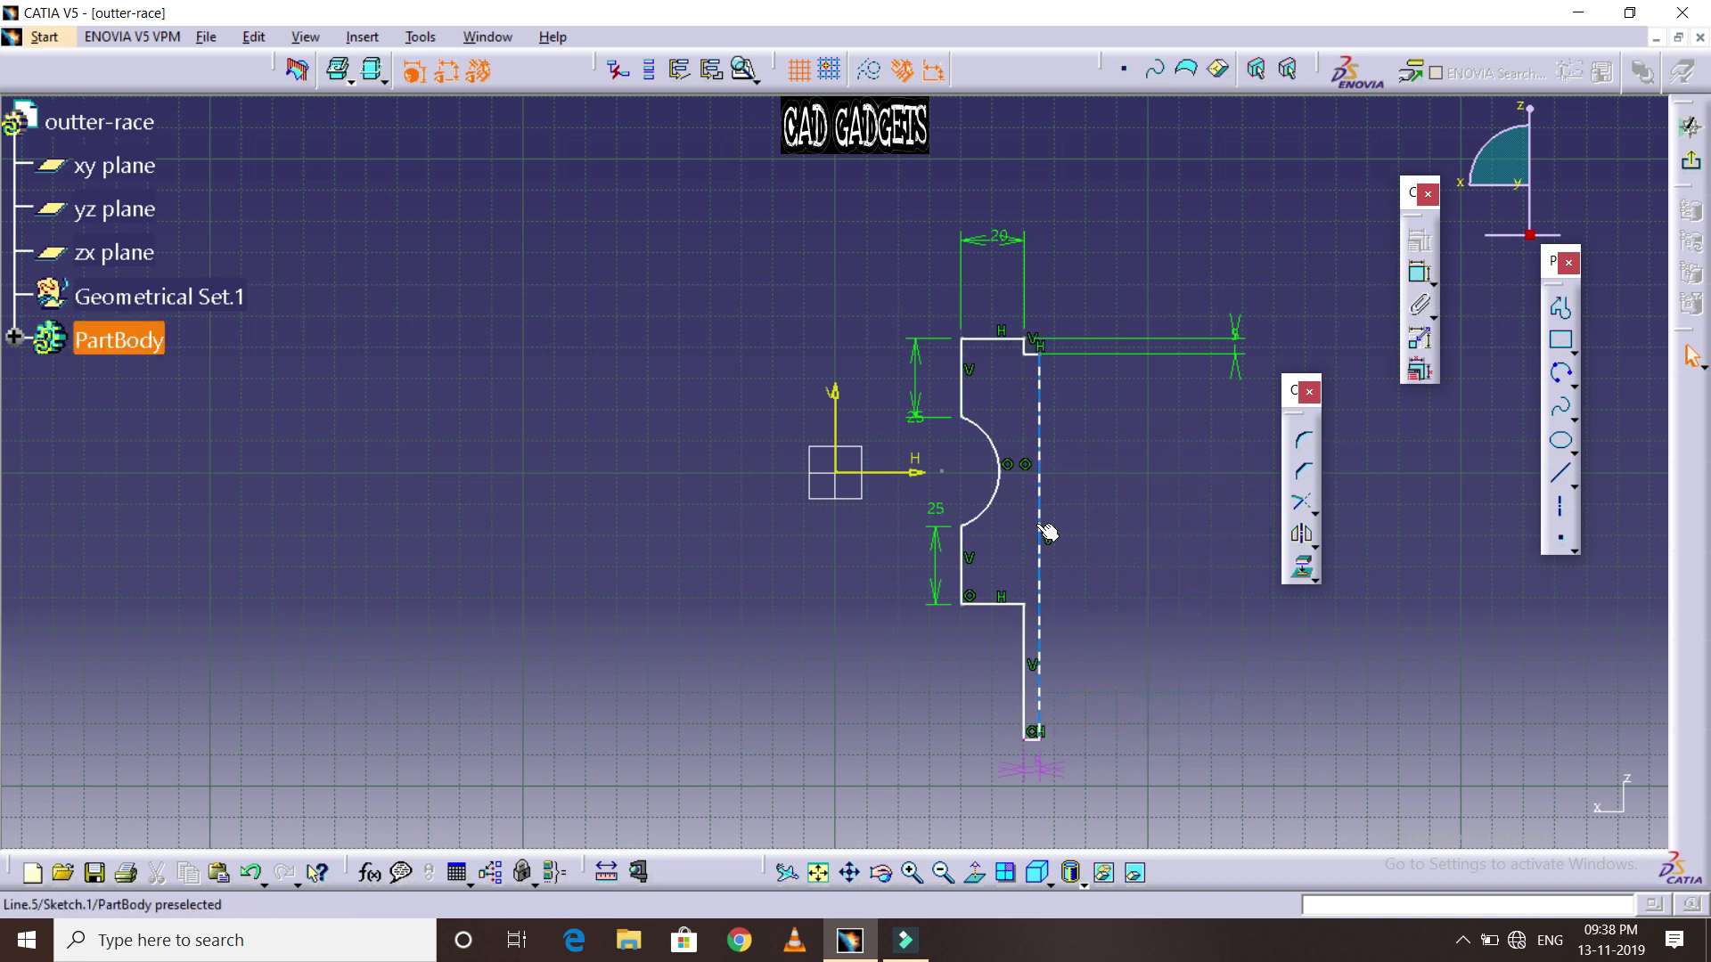
{"action": "left_click", "coordinate": [1418, 274]}
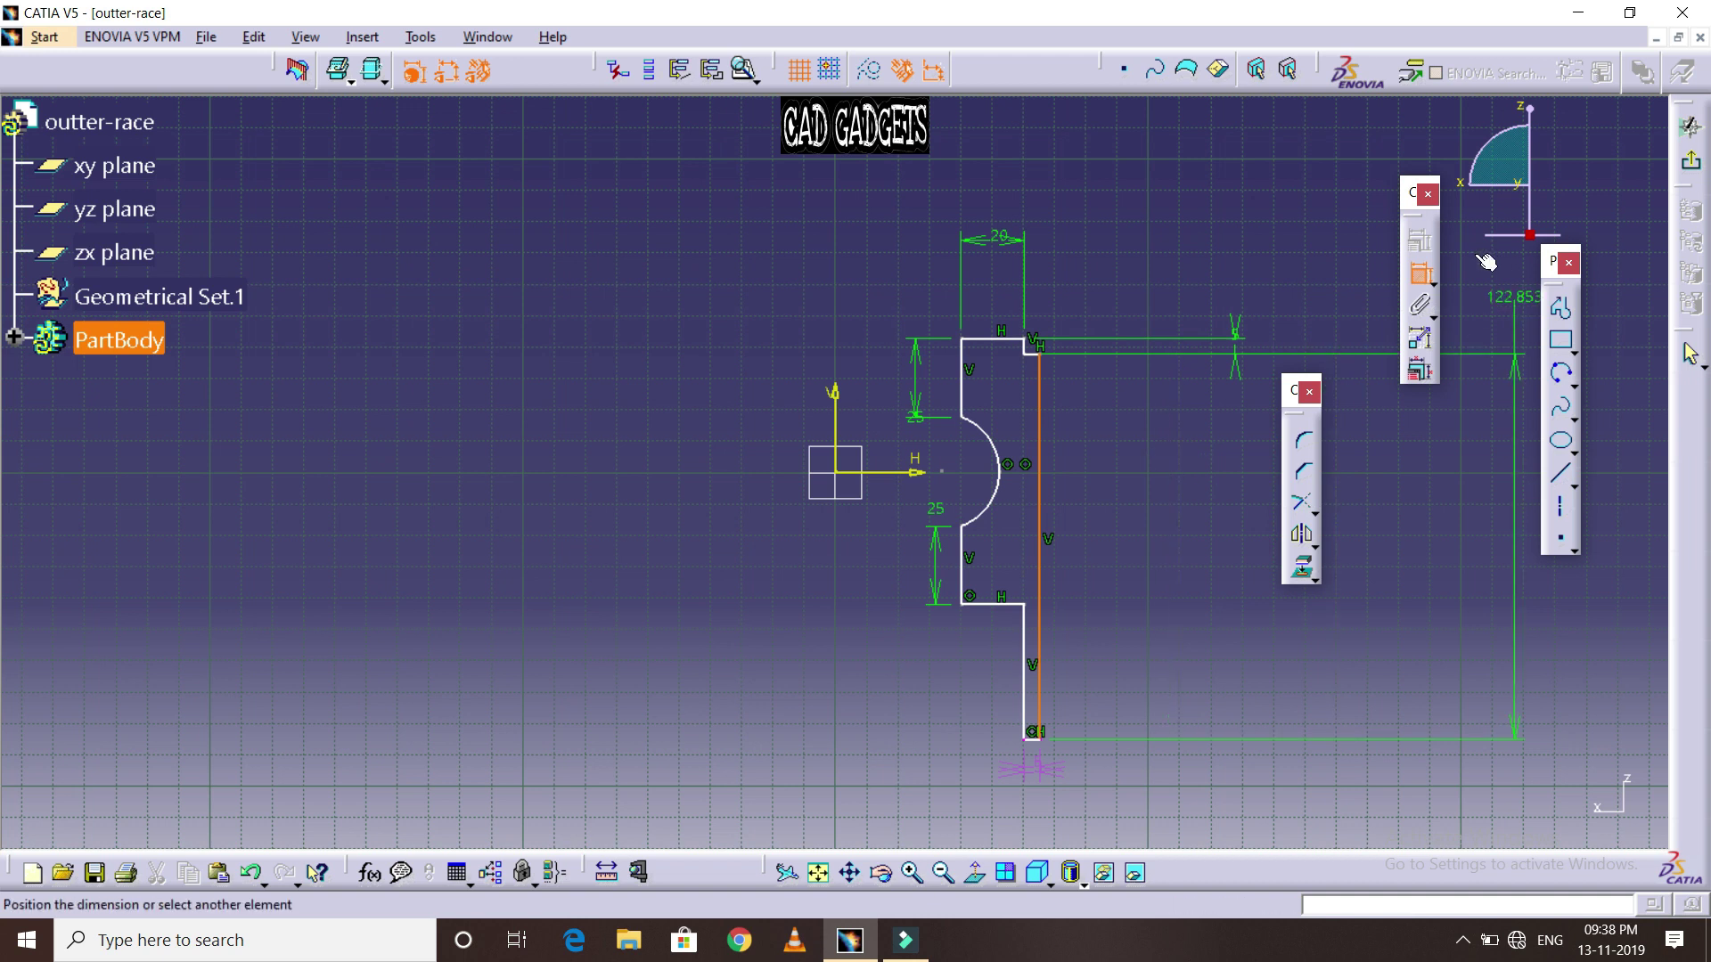
{"action": "left_click", "coordinate": [1418, 273]}
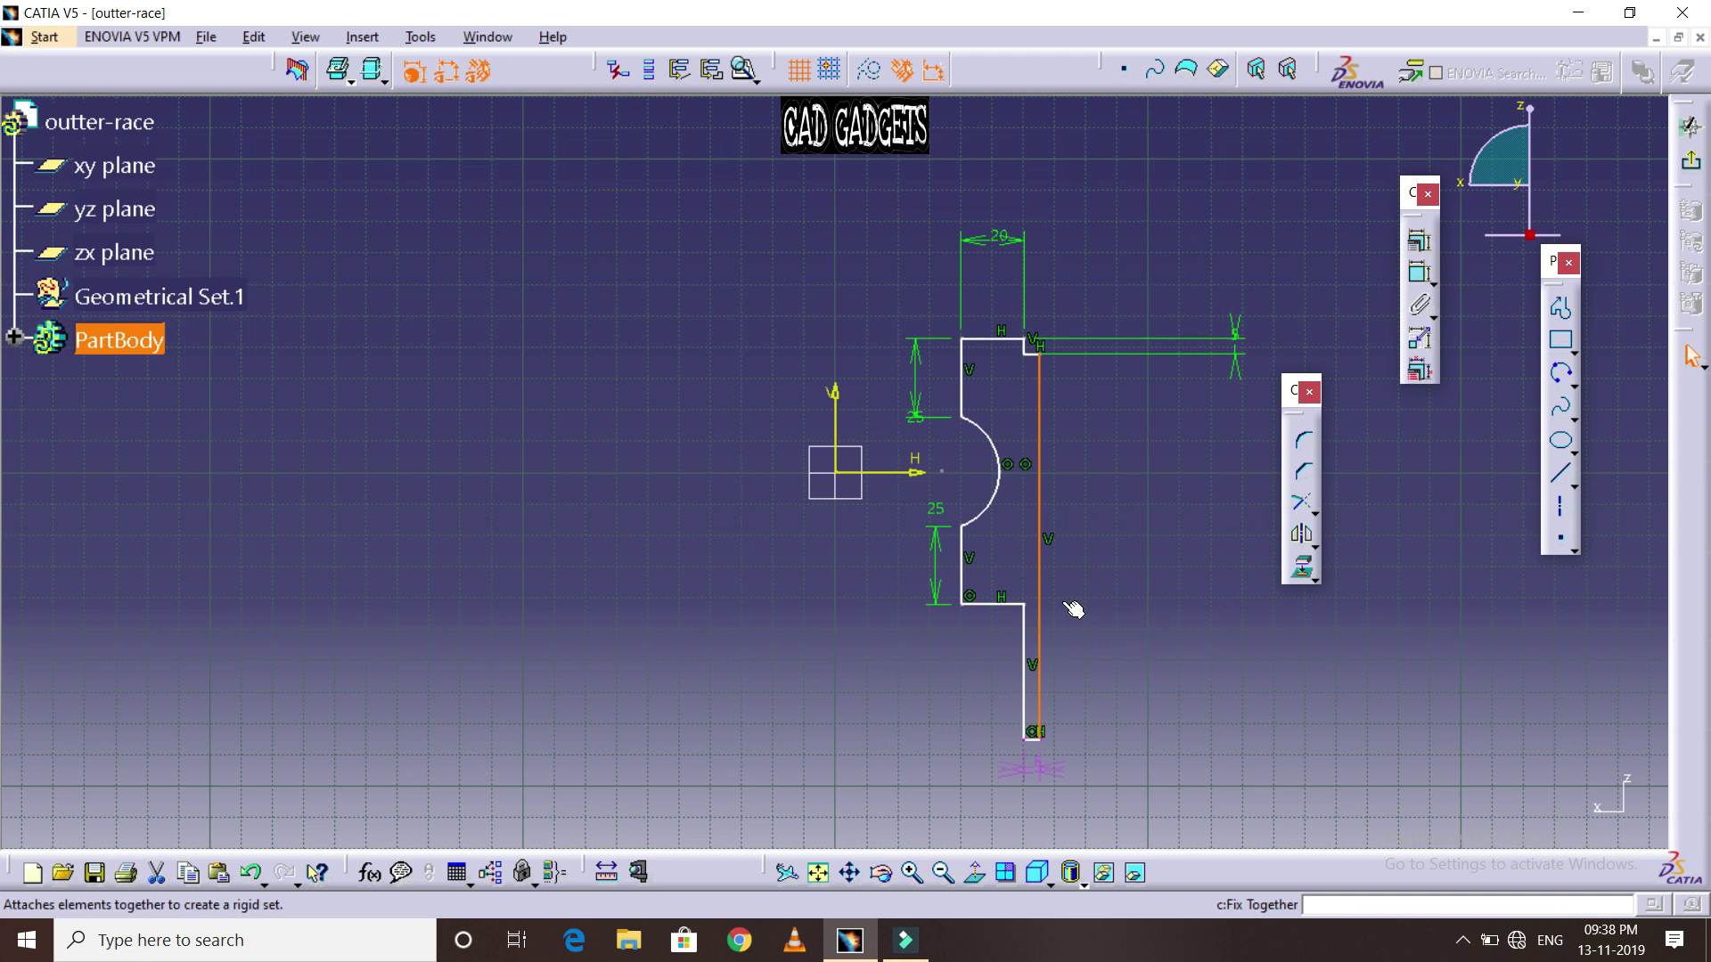
{"action": "left_click", "coordinate": [1418, 273]}
{"action": "left_click", "coordinate": [991, 605]}
{"action": "right_click", "coordinate": [1147, 581]}
{"action": "left_click", "coordinate": [1194, 645]}
{"action": "left_click", "coordinate": [1164, 564]}
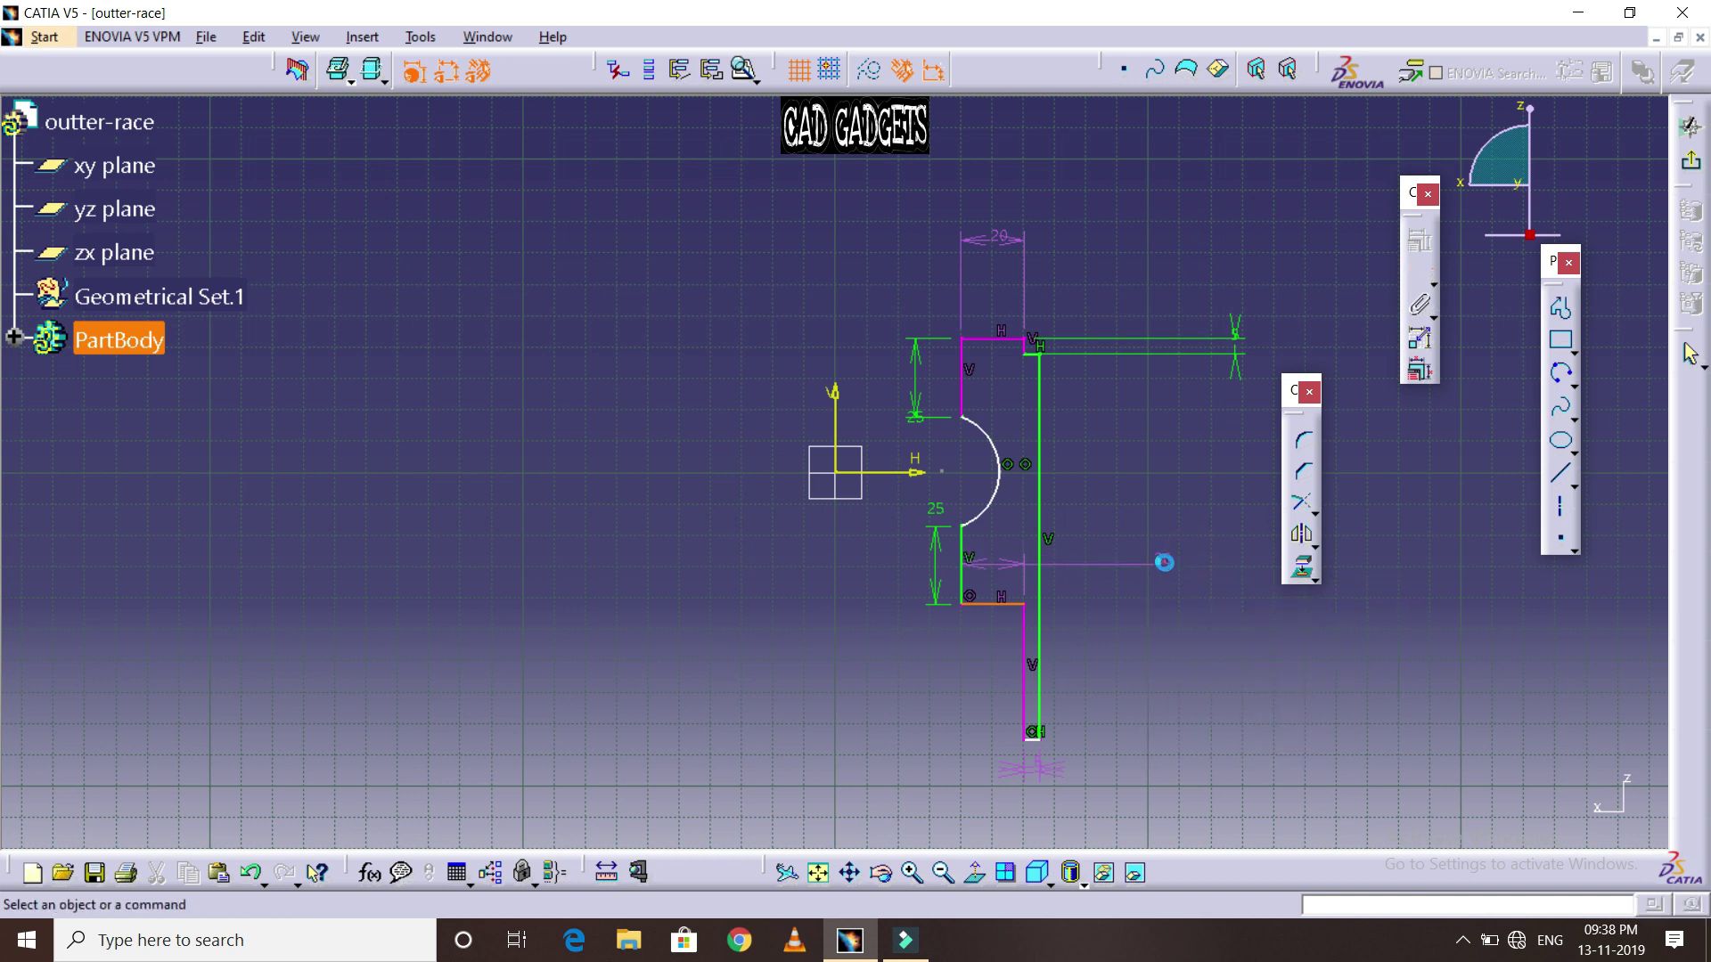
{"action": "right_click", "coordinate": [1158, 569]}
{"action": "left_click", "coordinate": [1216, 846]}
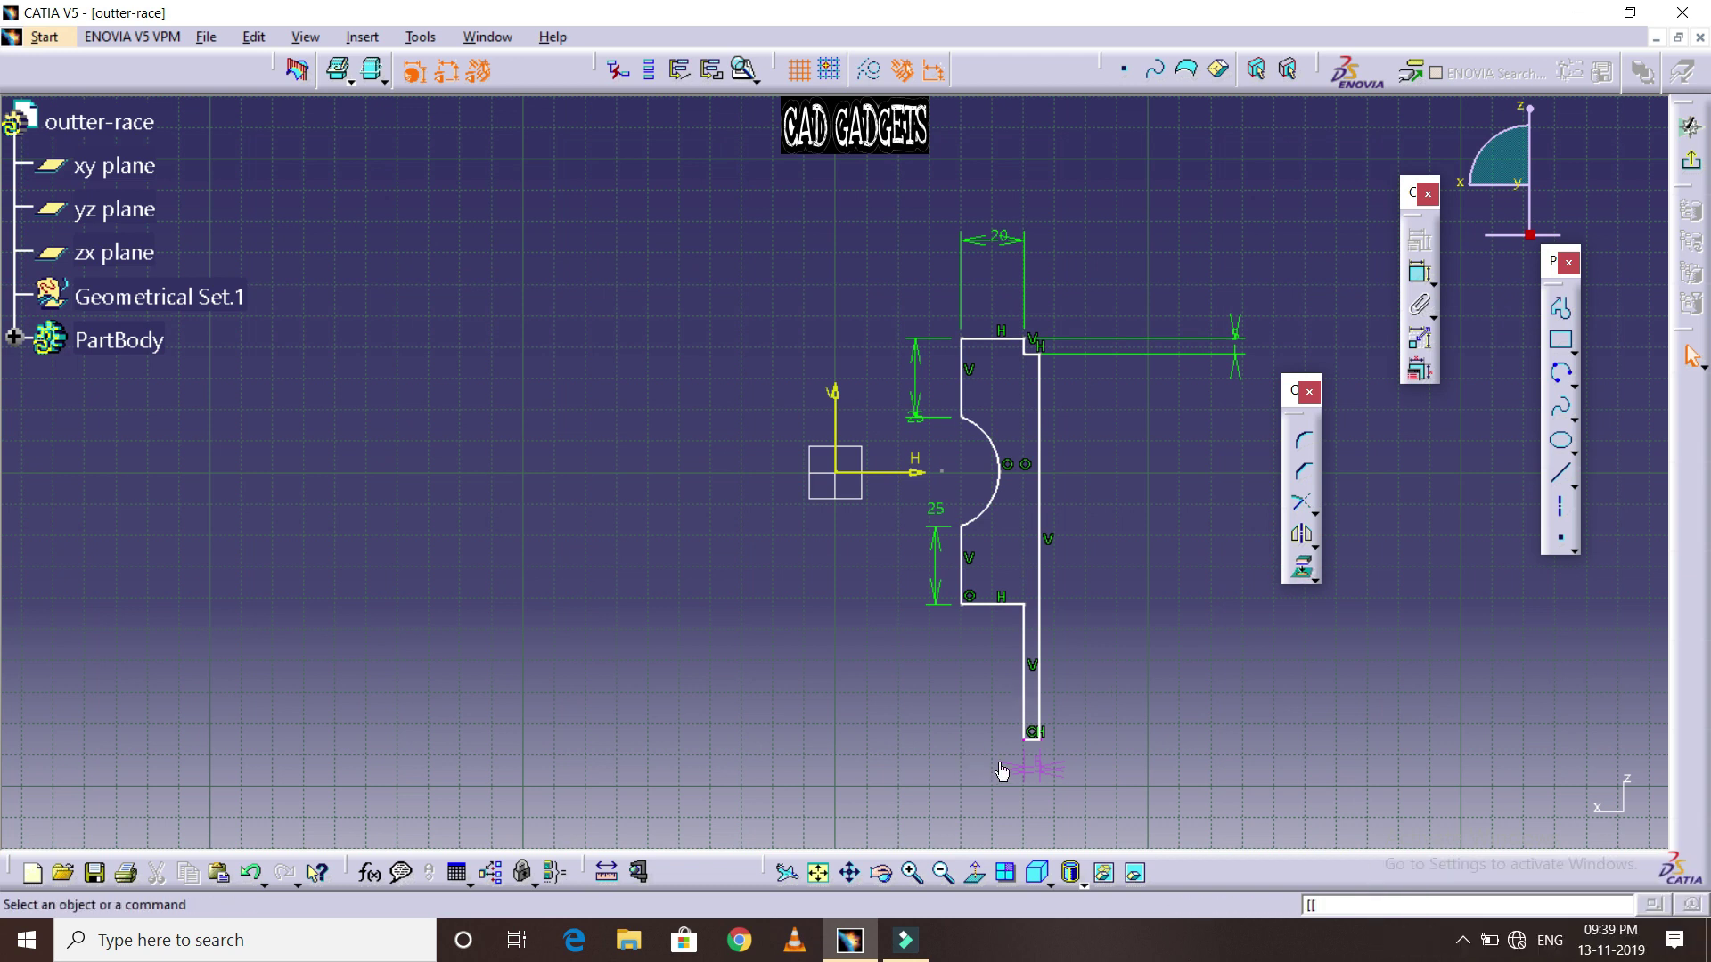
Shorten the lower right leg into a small step, replacing its conflicting dimension with 5 mm
{"action": "left_click_drag", "start_coordinate": [1031, 744], "coordinate": [1033, 570]}
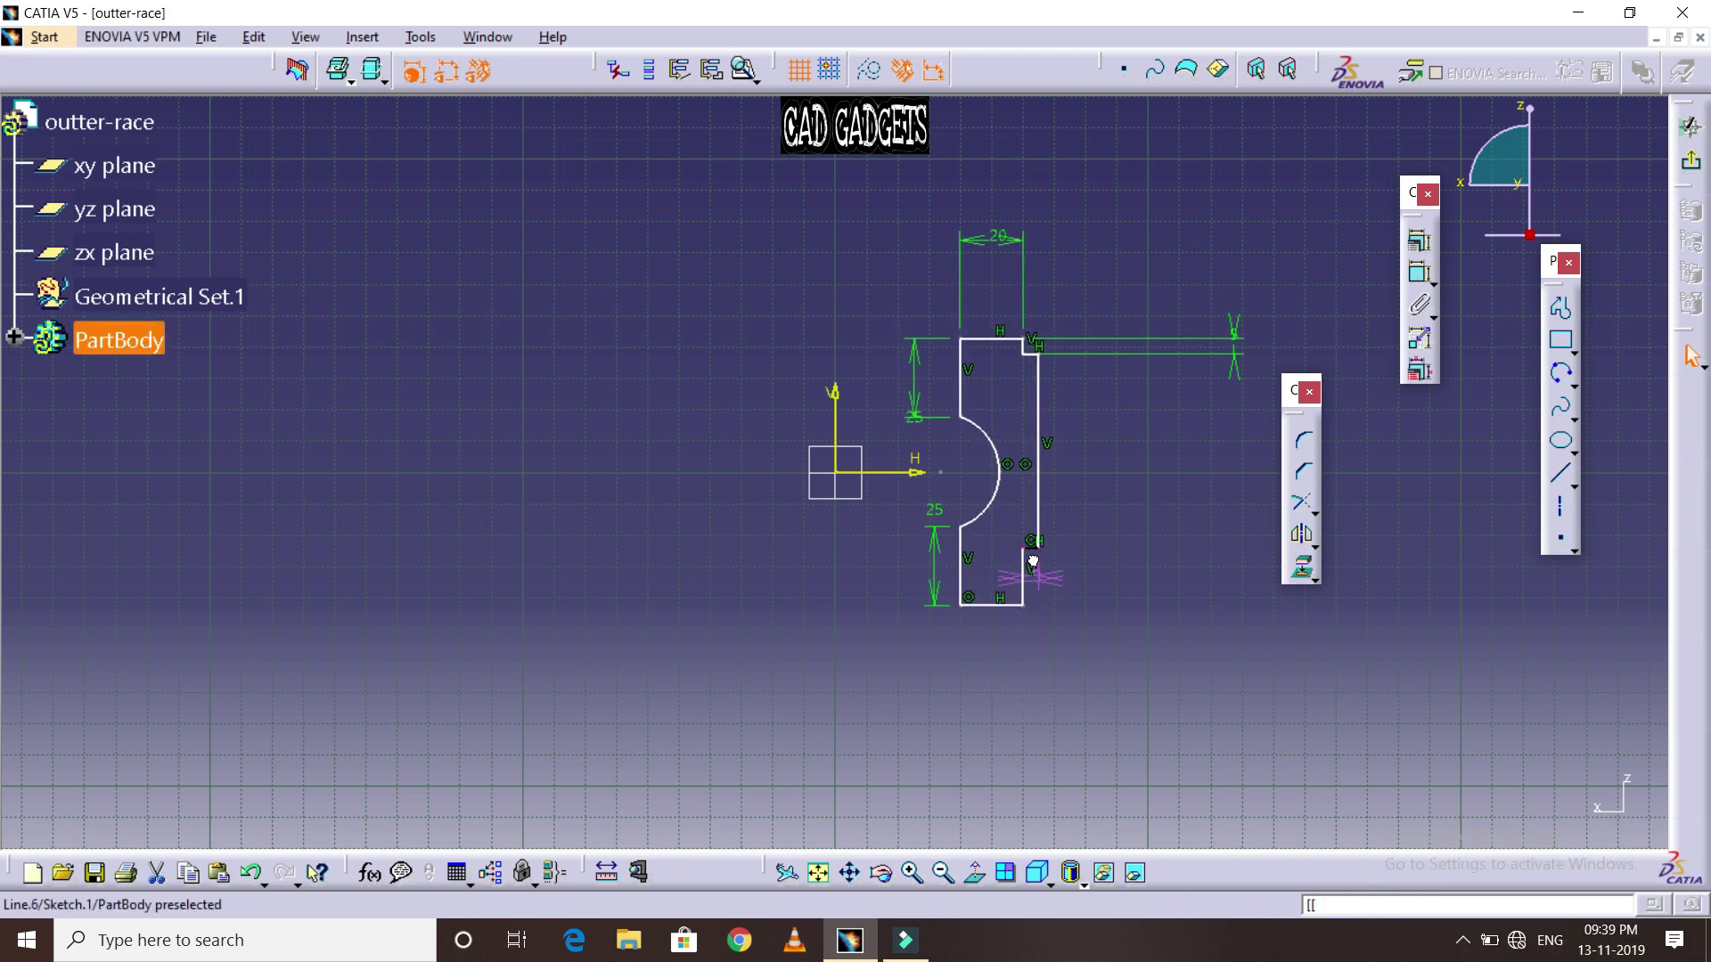
{"action": "right_click", "coordinate": [1058, 601]}
{"action": "left_click", "coordinate": [1107, 538]}
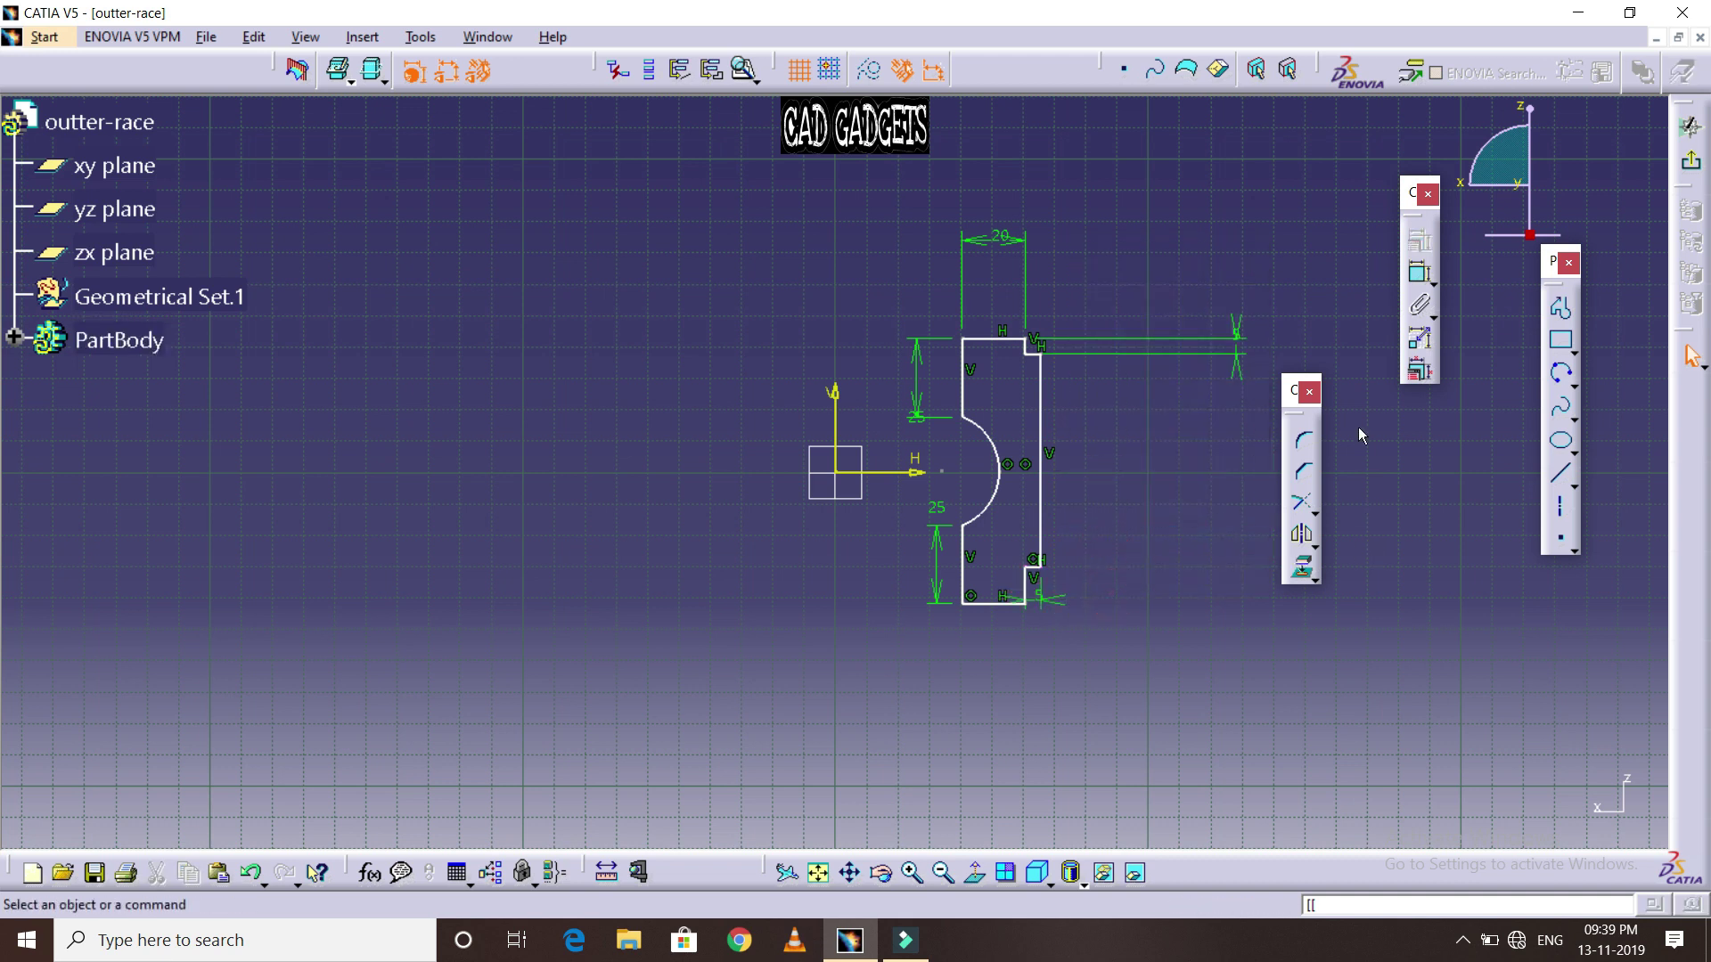
{"action": "left_click", "coordinate": [1420, 275]}
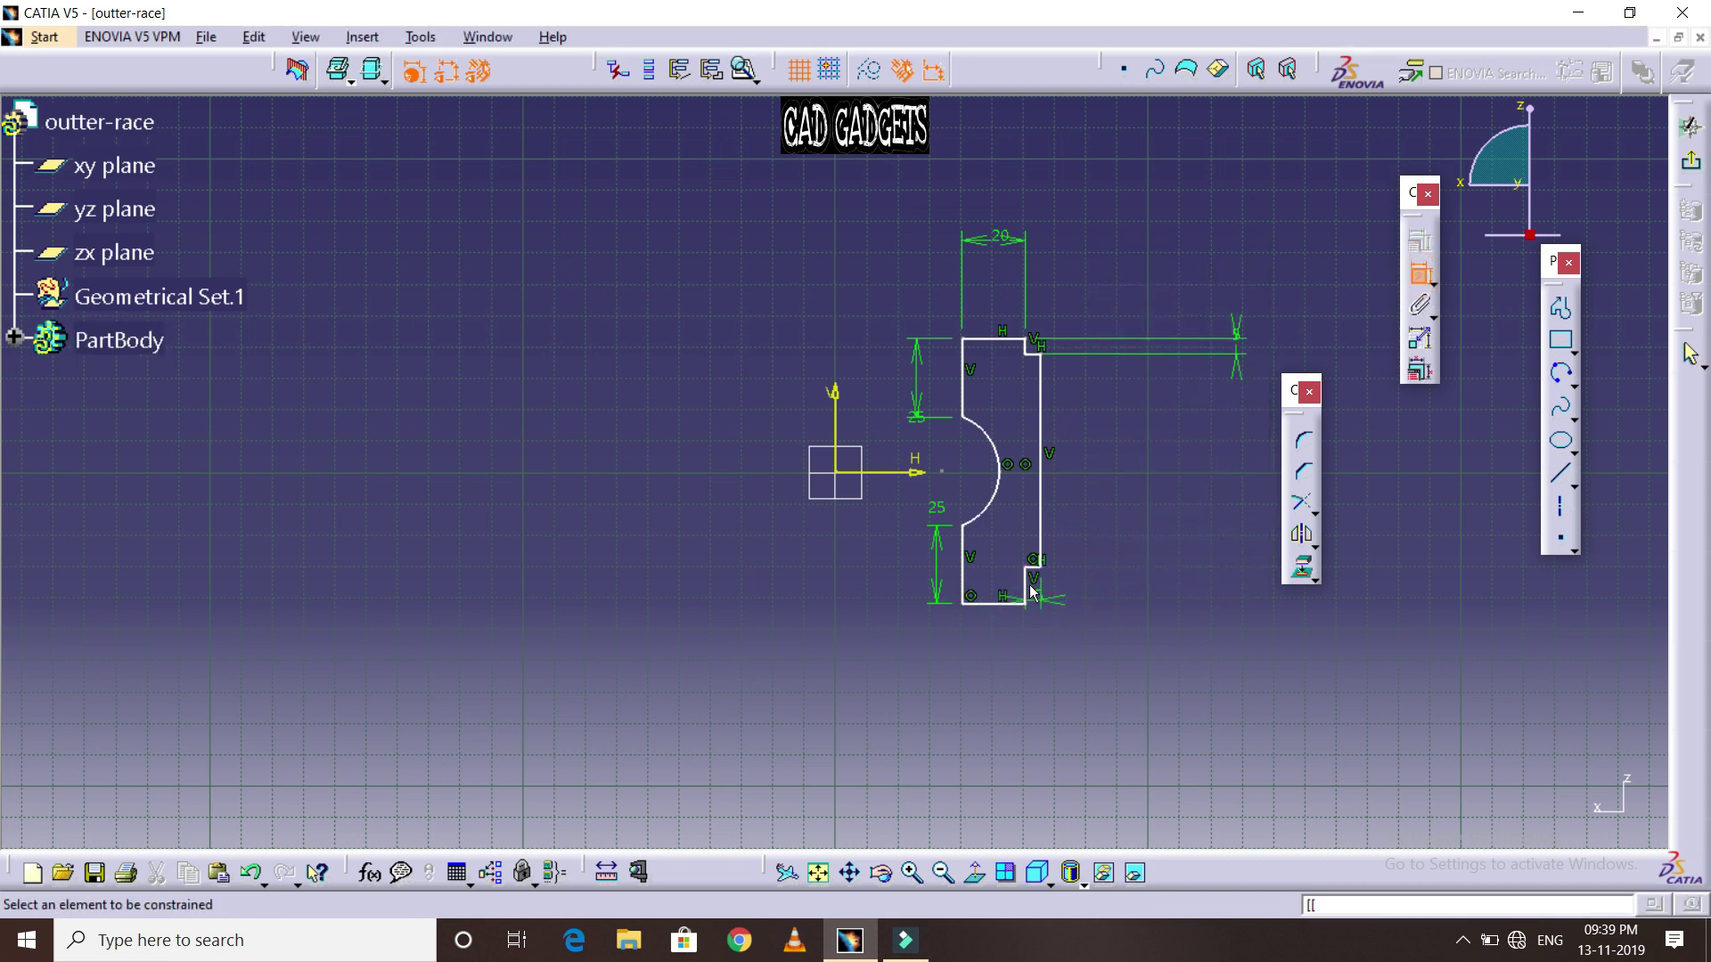
{"action": "left_click", "coordinate": [1024, 585]}
{"action": "left_click", "coordinate": [1101, 584]}
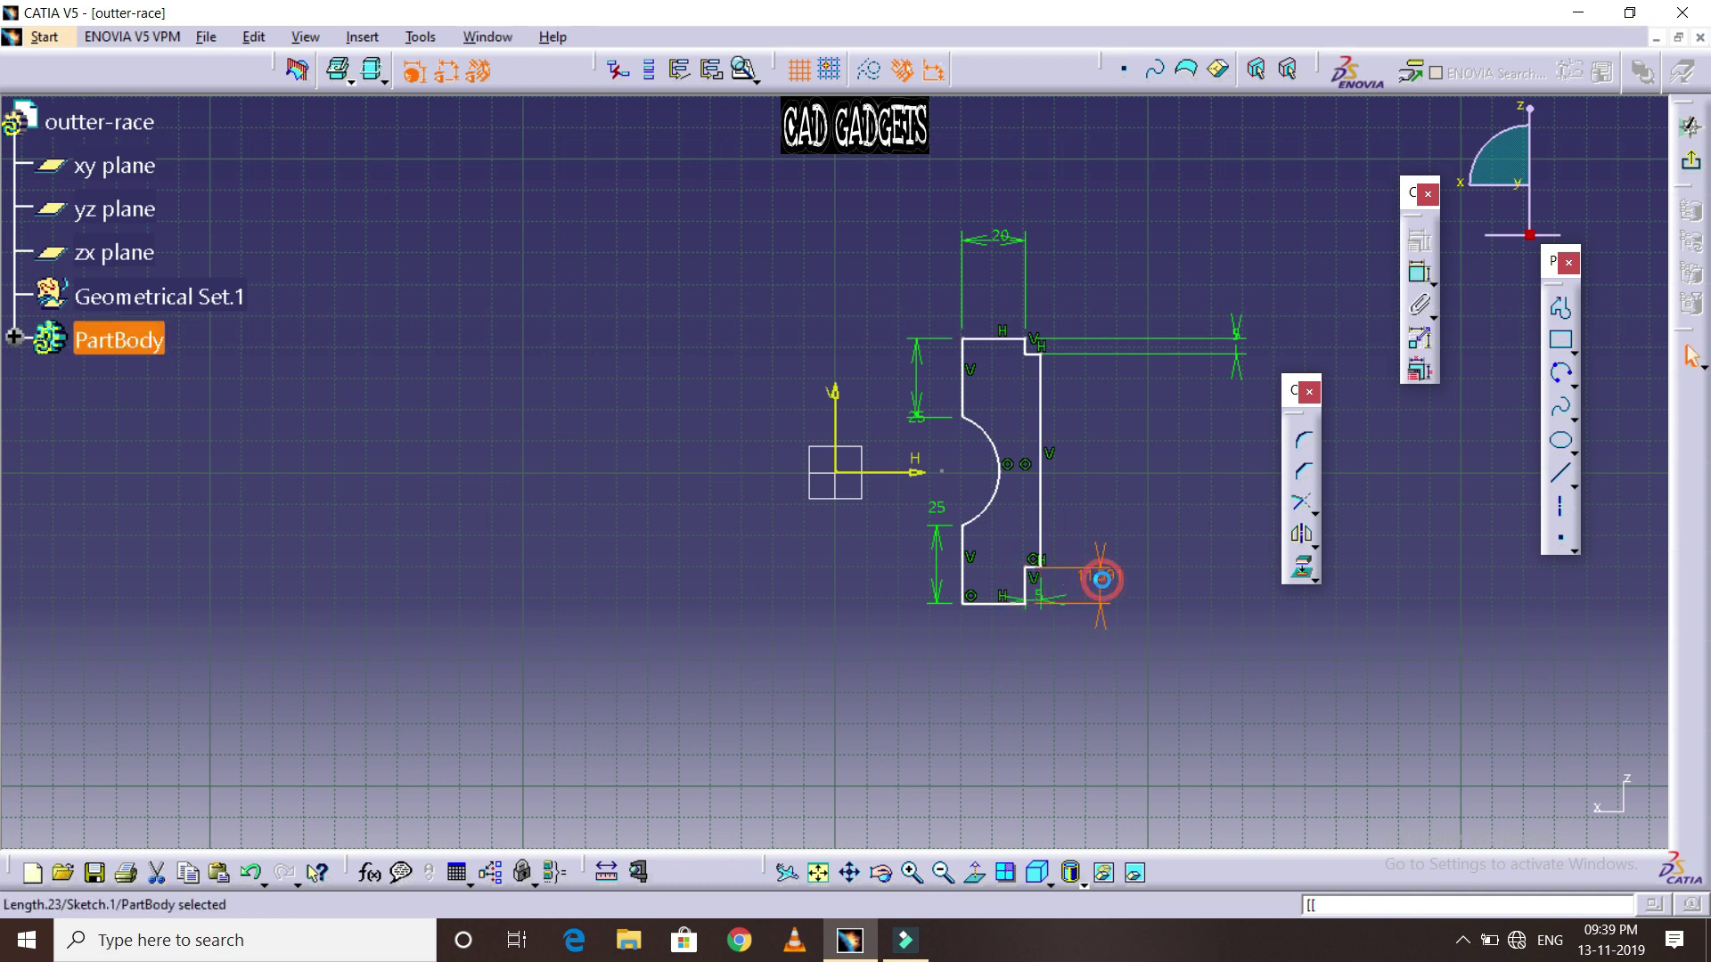
{"action": "double_click", "coordinate": [1104, 588]}
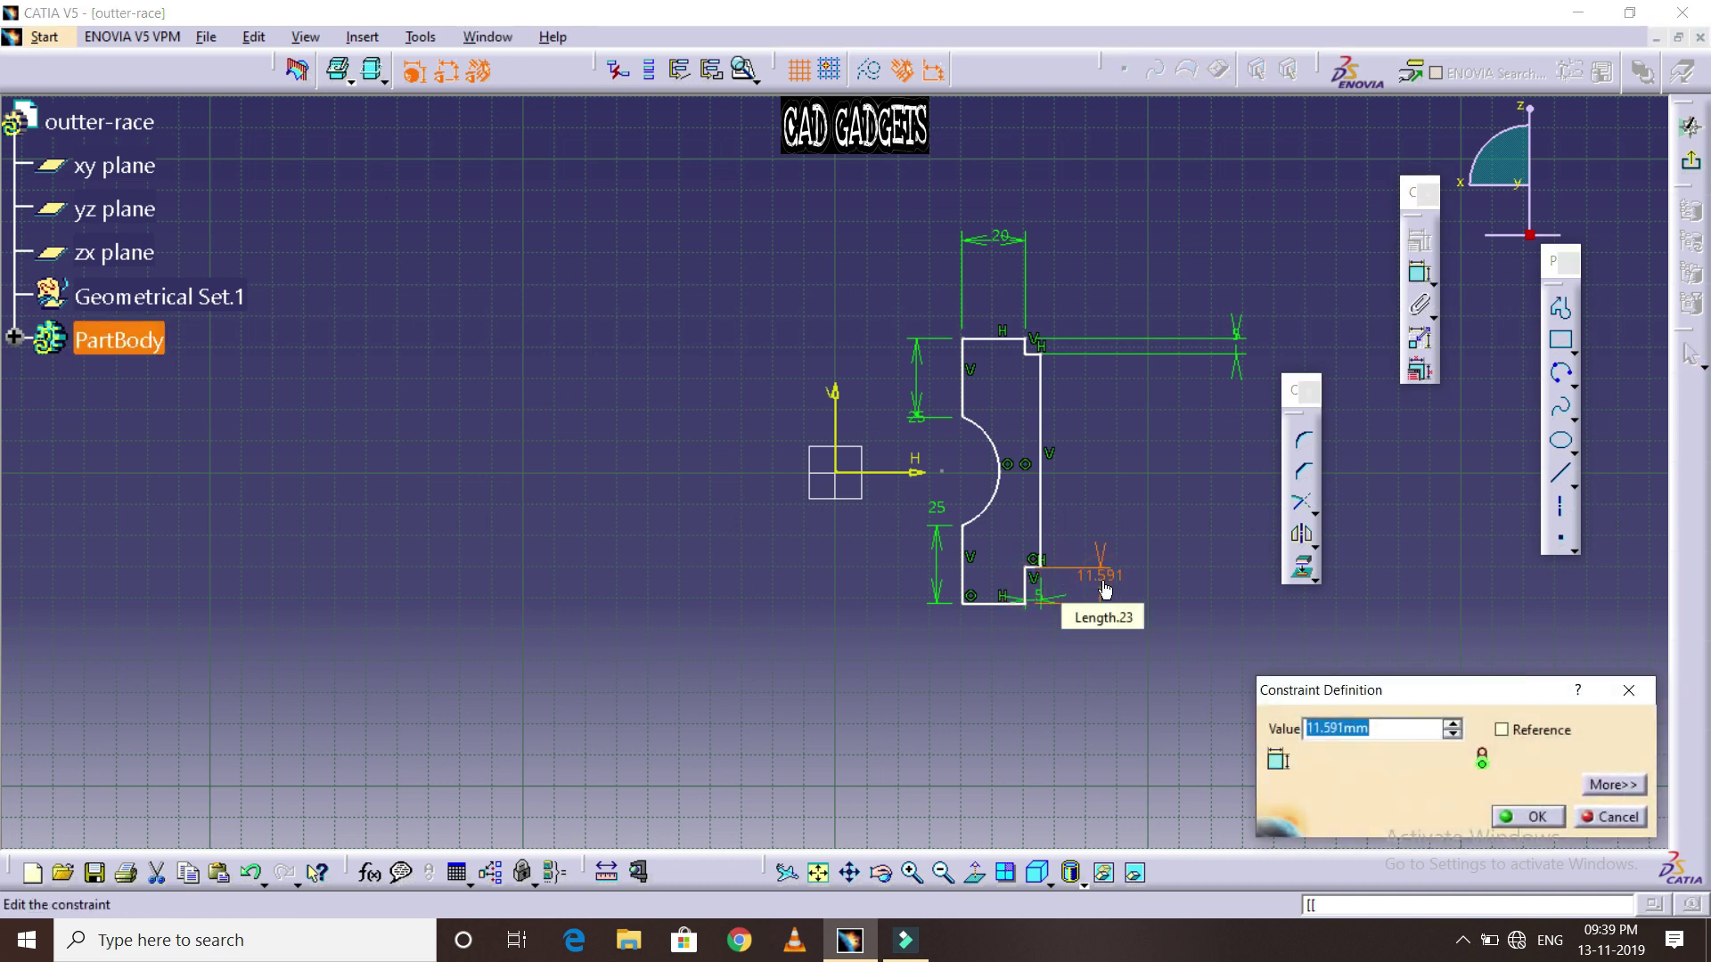
{"action": "type", "text": "5"}
{"action": "key", "text": "Return"}
{"action": "left_click", "coordinate": [1153, 493]}
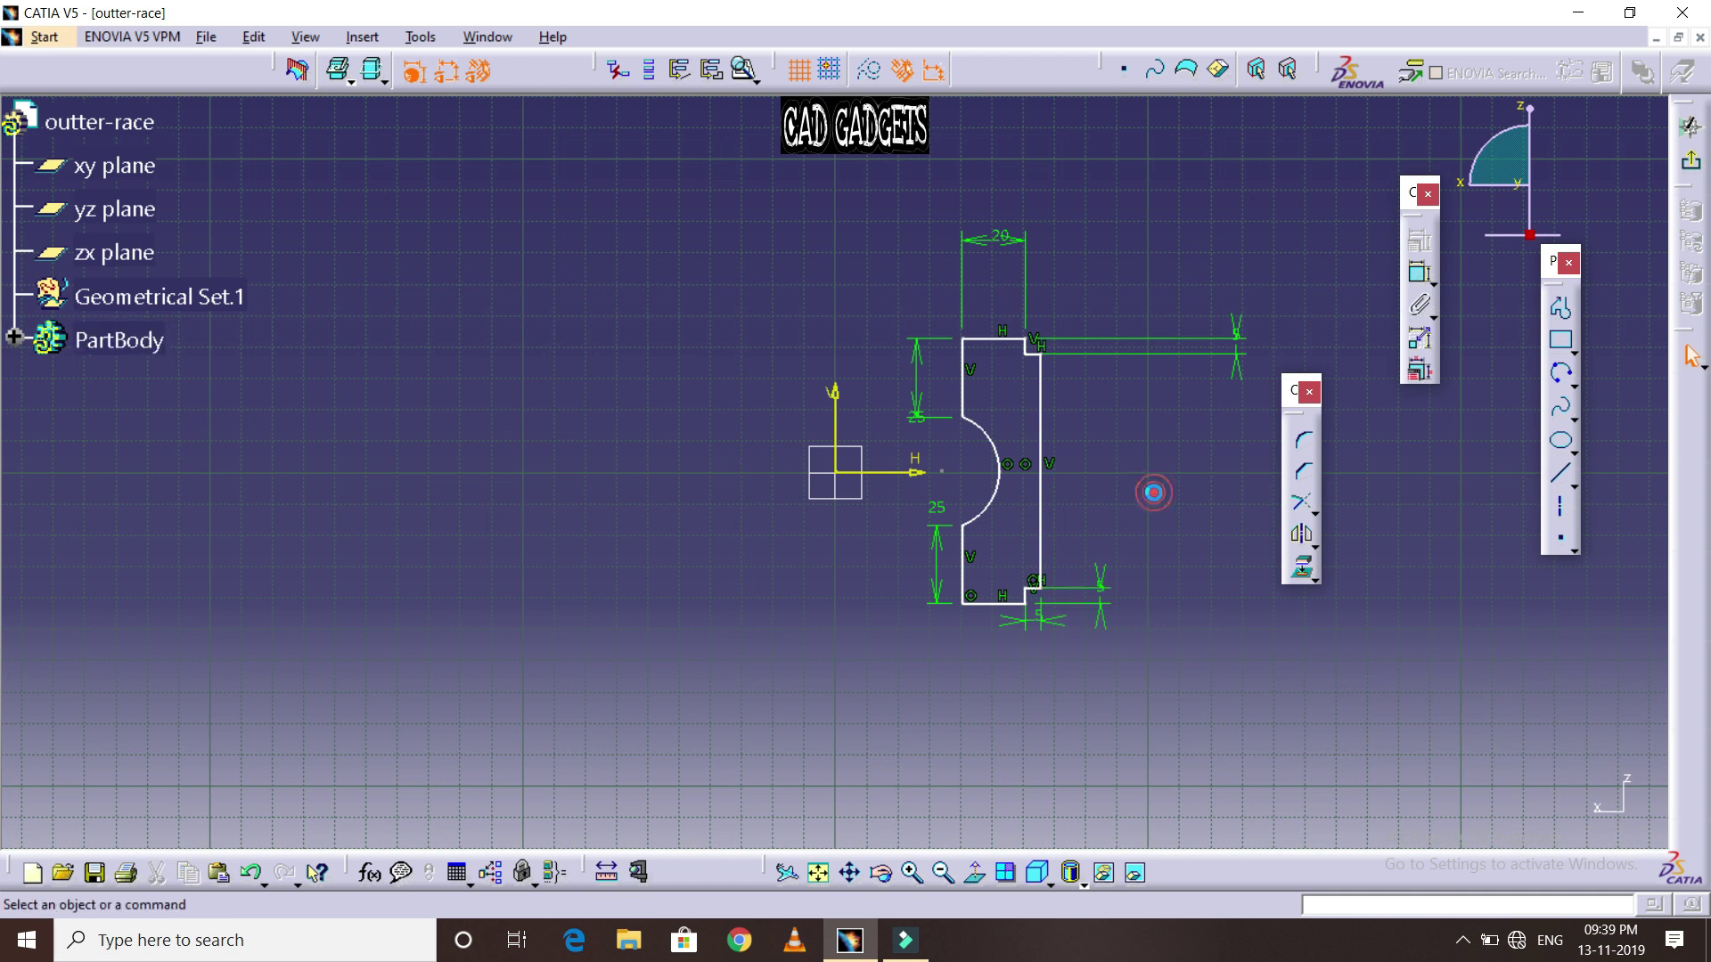
Give the half-circle groove arc a 16 mm radius dimension
{"action": "left_click", "coordinate": [996, 505]}
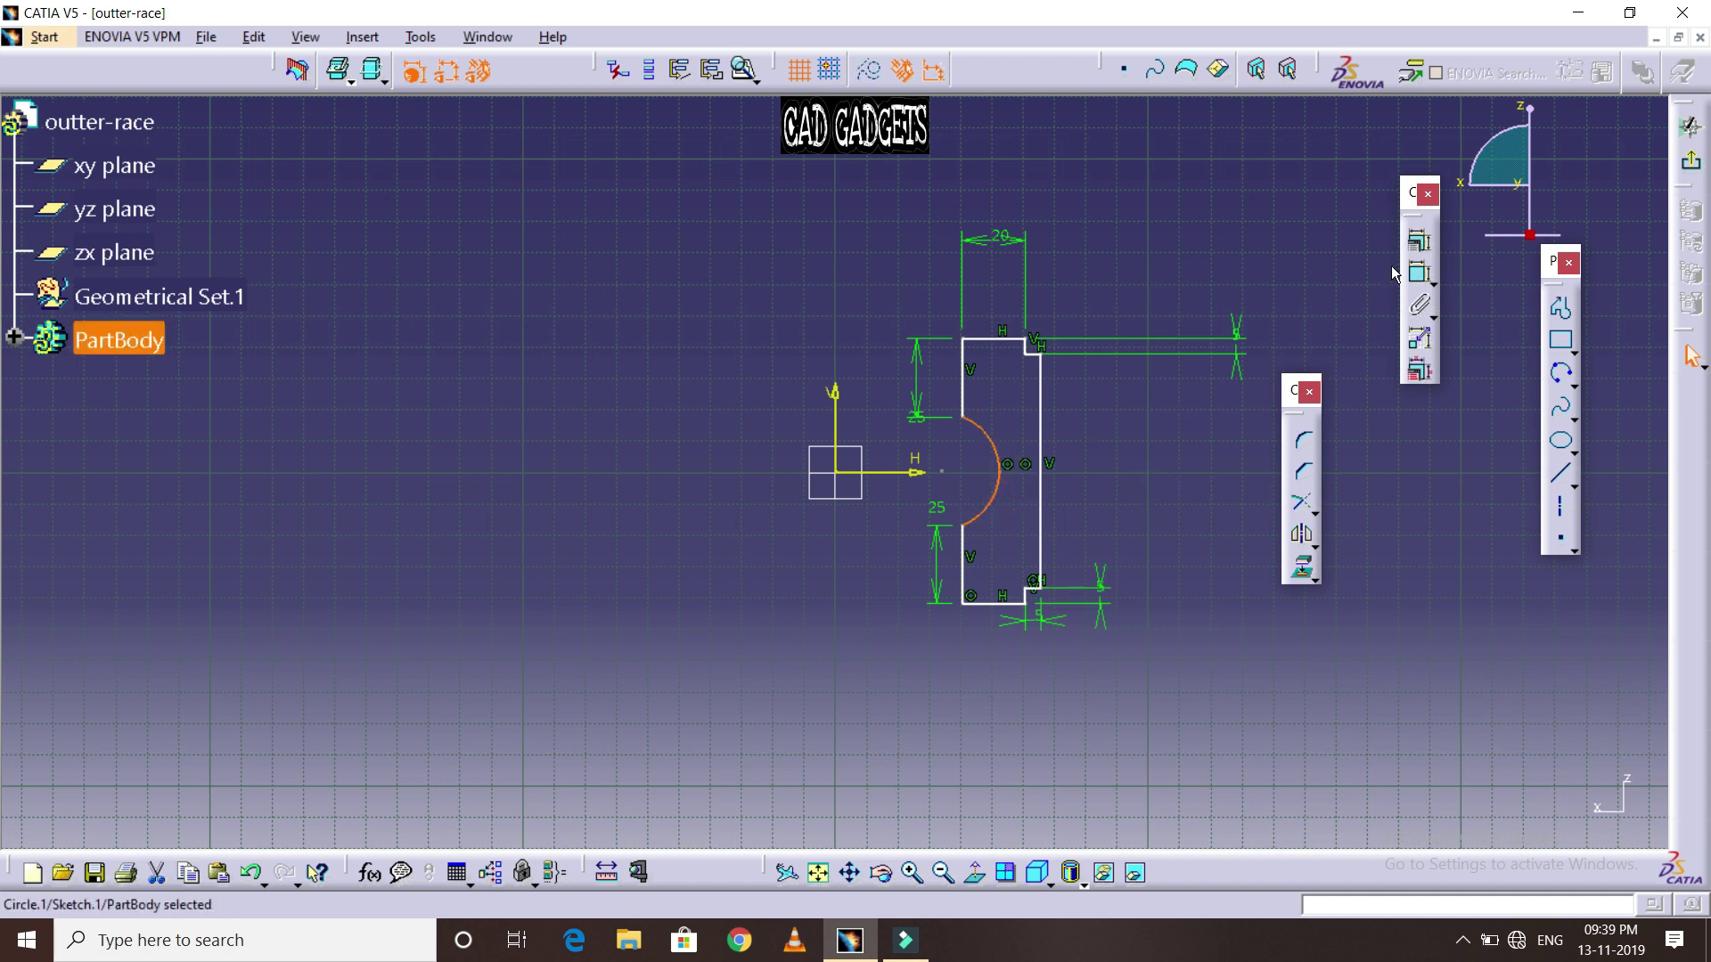
{"action": "left_click", "coordinate": [1420, 272]}
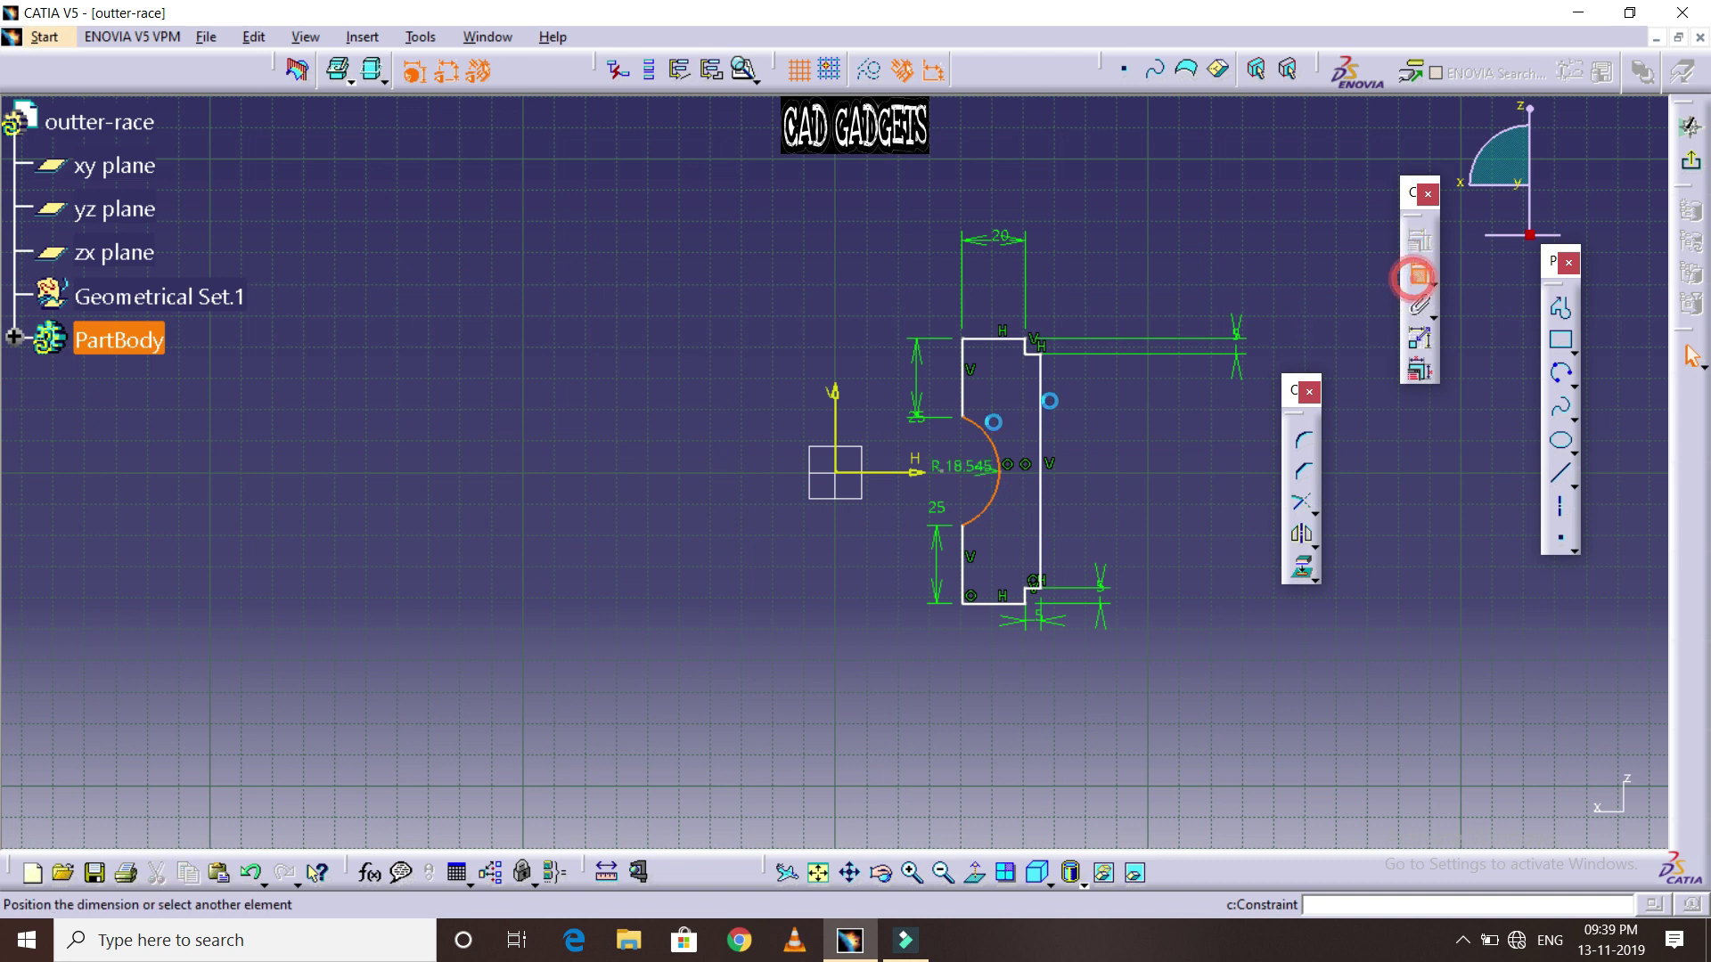
{"action": "left_click", "coordinate": [1002, 417]}
{"action": "double_click", "coordinate": [1003, 418]}
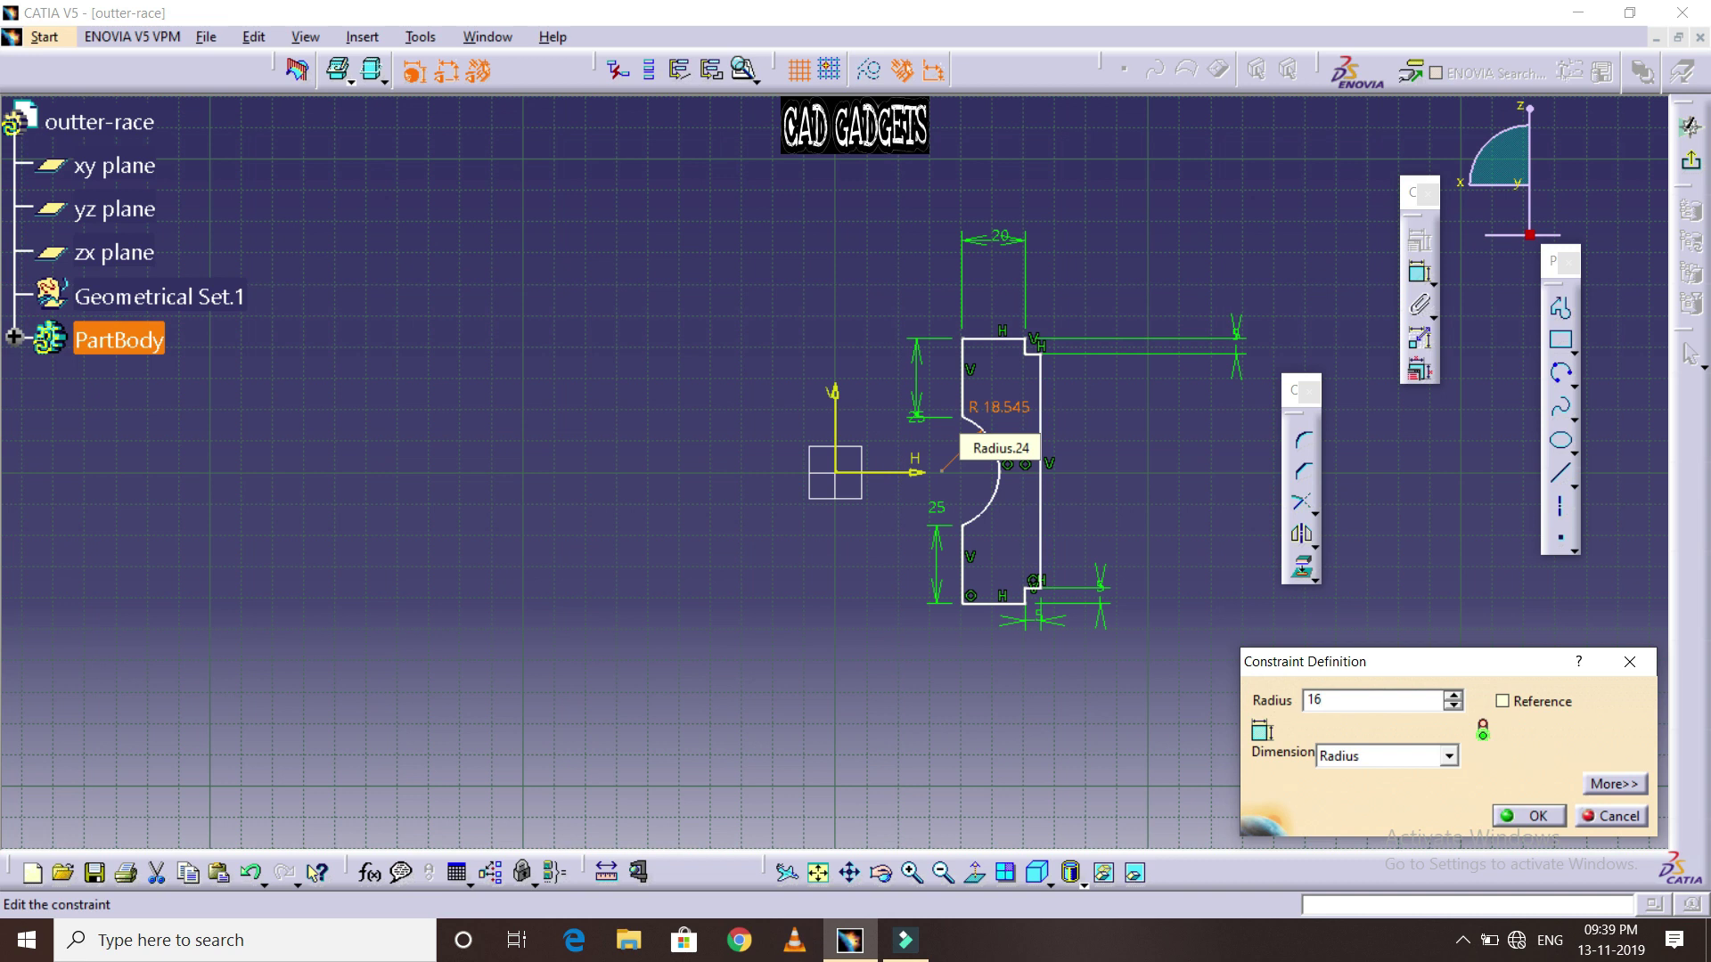
{"action": "key", "text": "Return"}
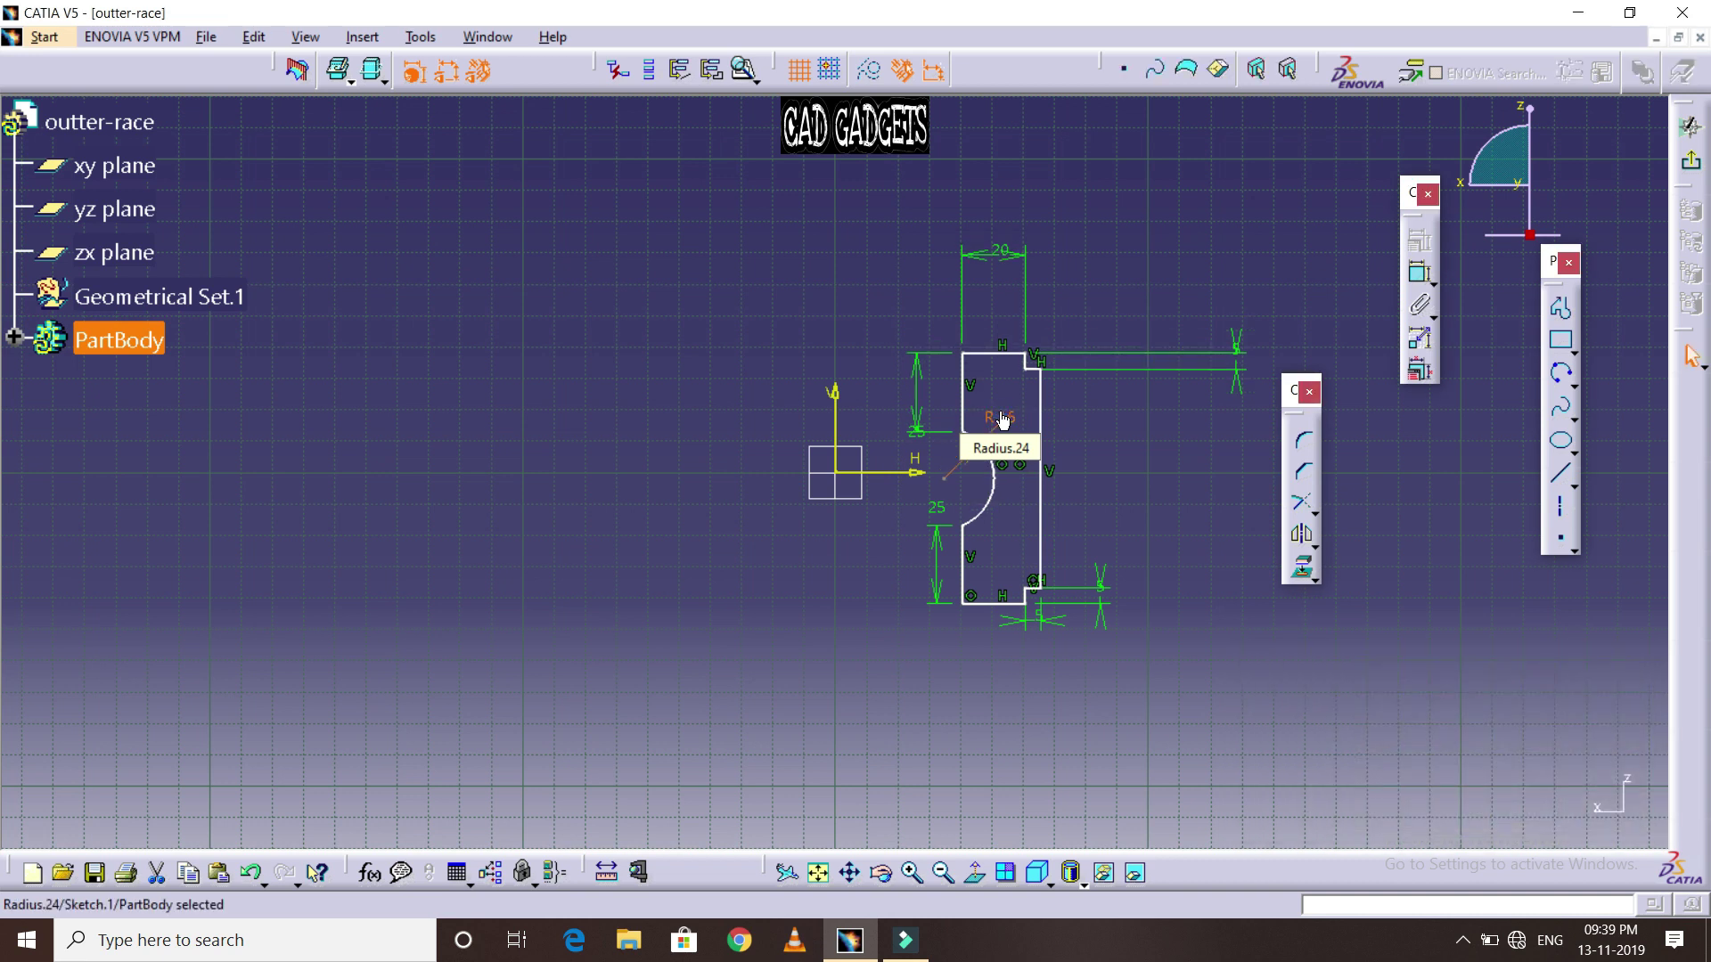
{"action": "type", "text": "[["}
{"action": "left_click", "coordinate": [749, 367]}
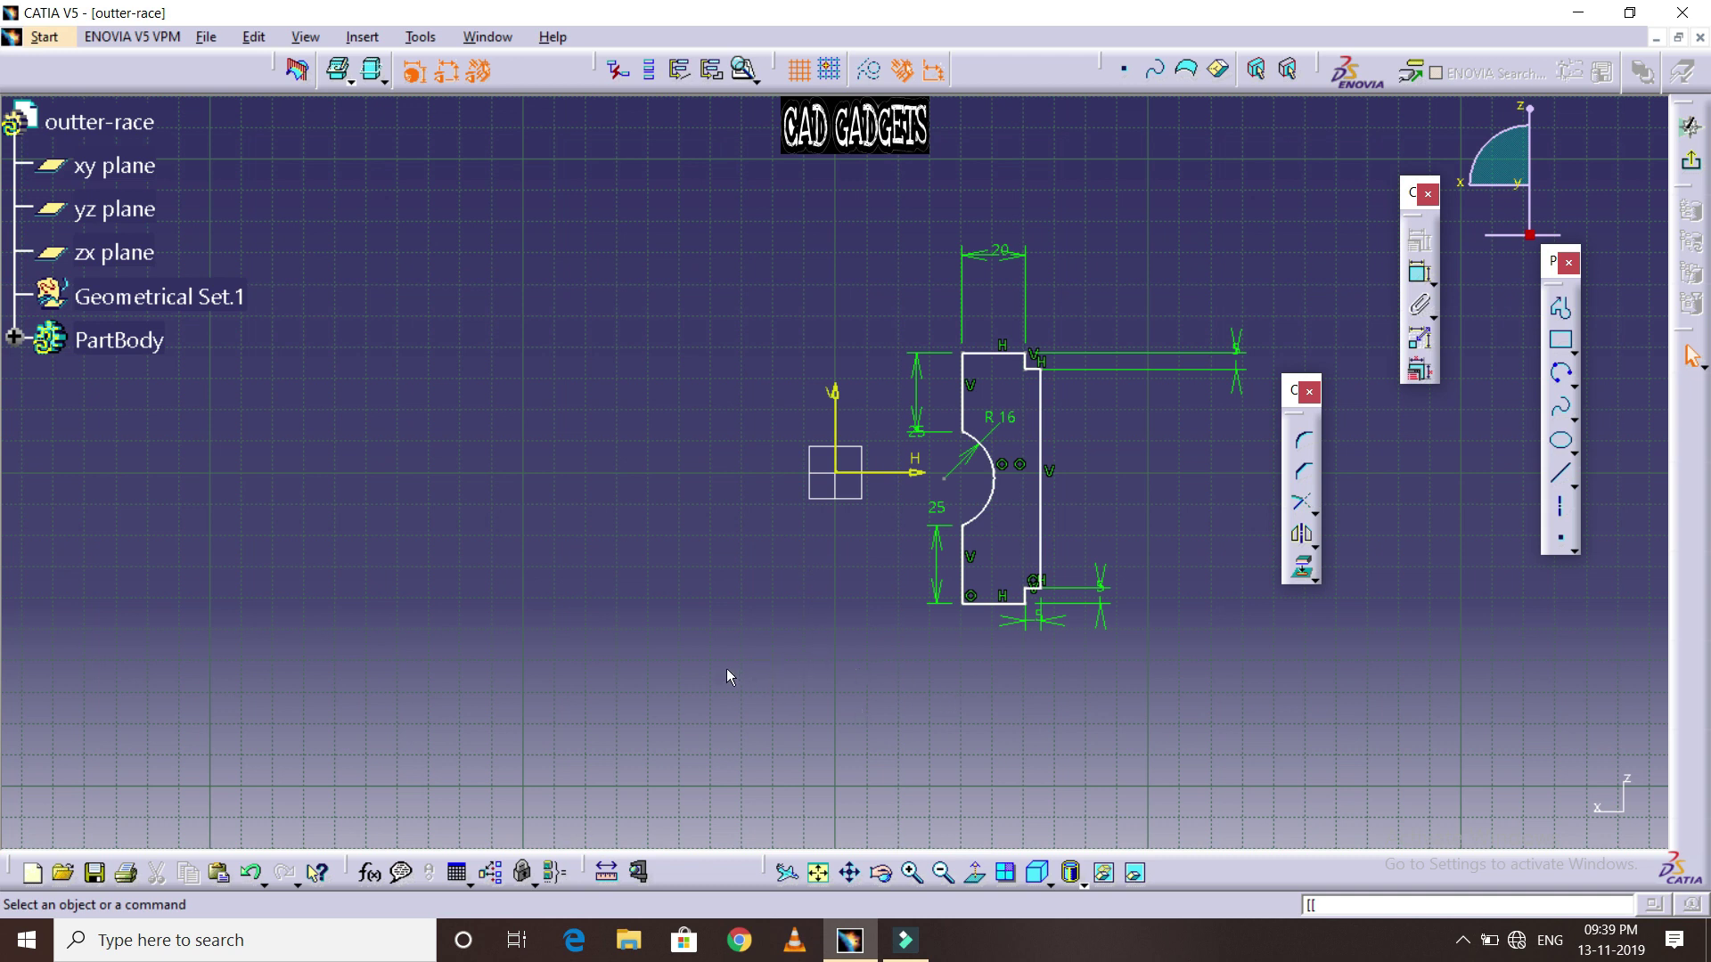
Dimension the groove arc 52.5 mm from the vertical axis
{"action": "left_click", "coordinate": [835, 430]}
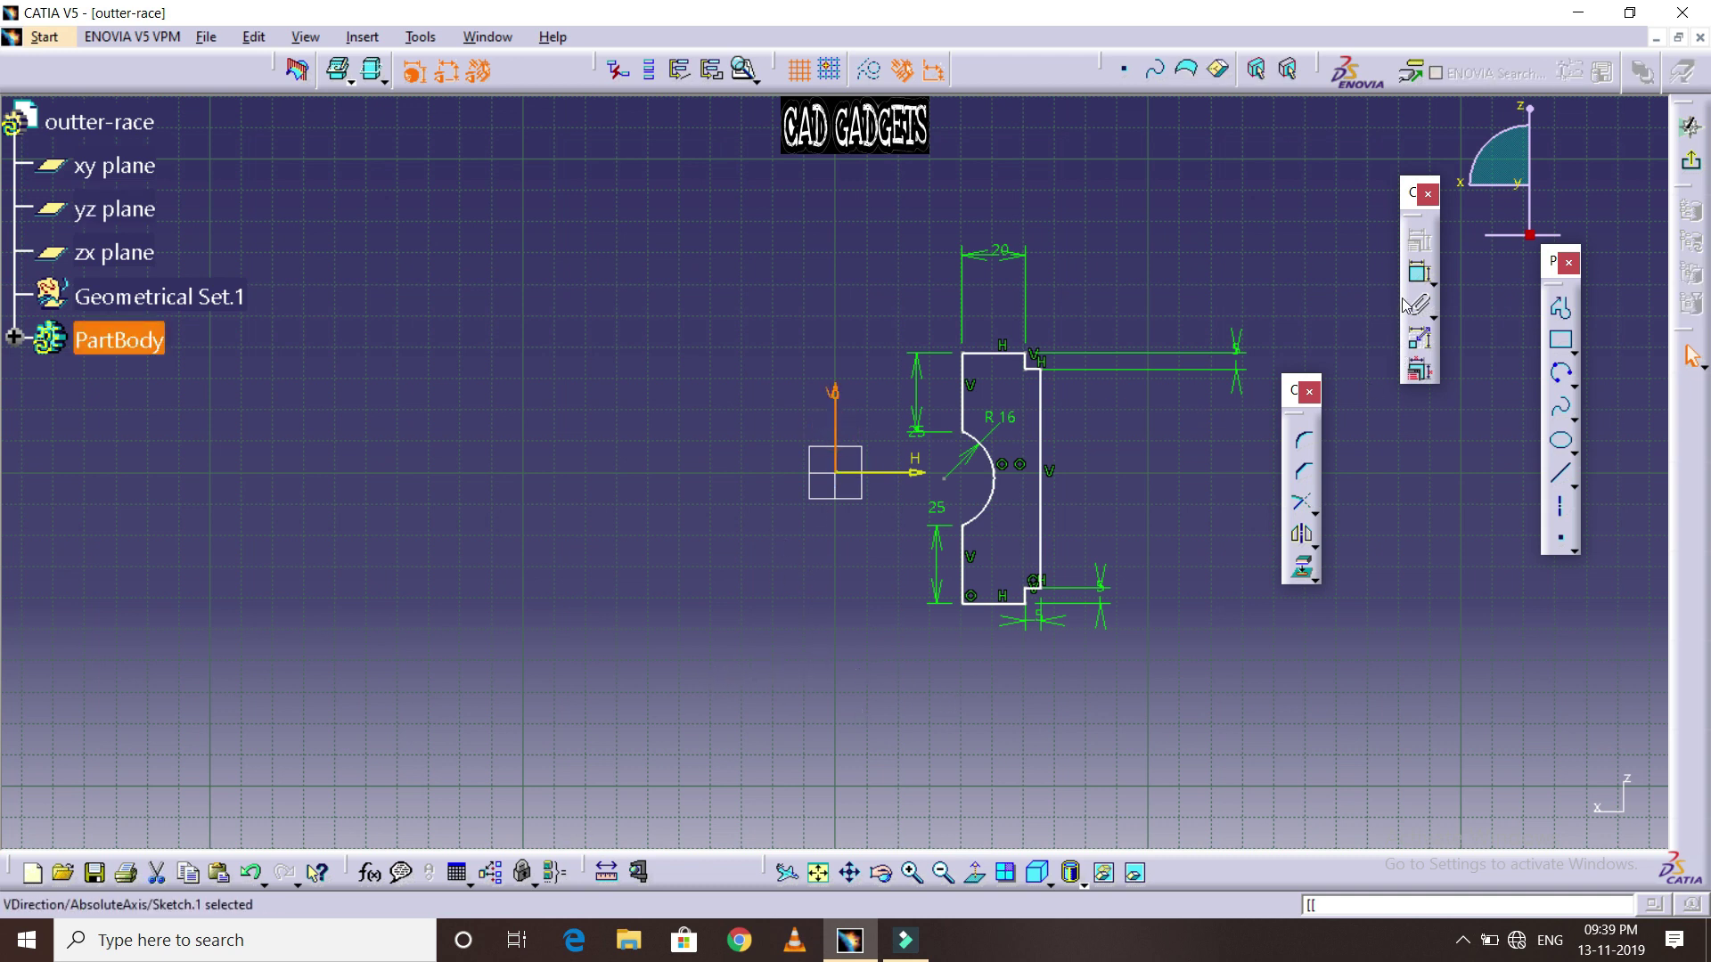
{"action": "left_click", "coordinate": [1419, 273]}
{"action": "left_click", "coordinate": [1001, 484]}
{"action": "left_click", "coordinate": [943, 174]}
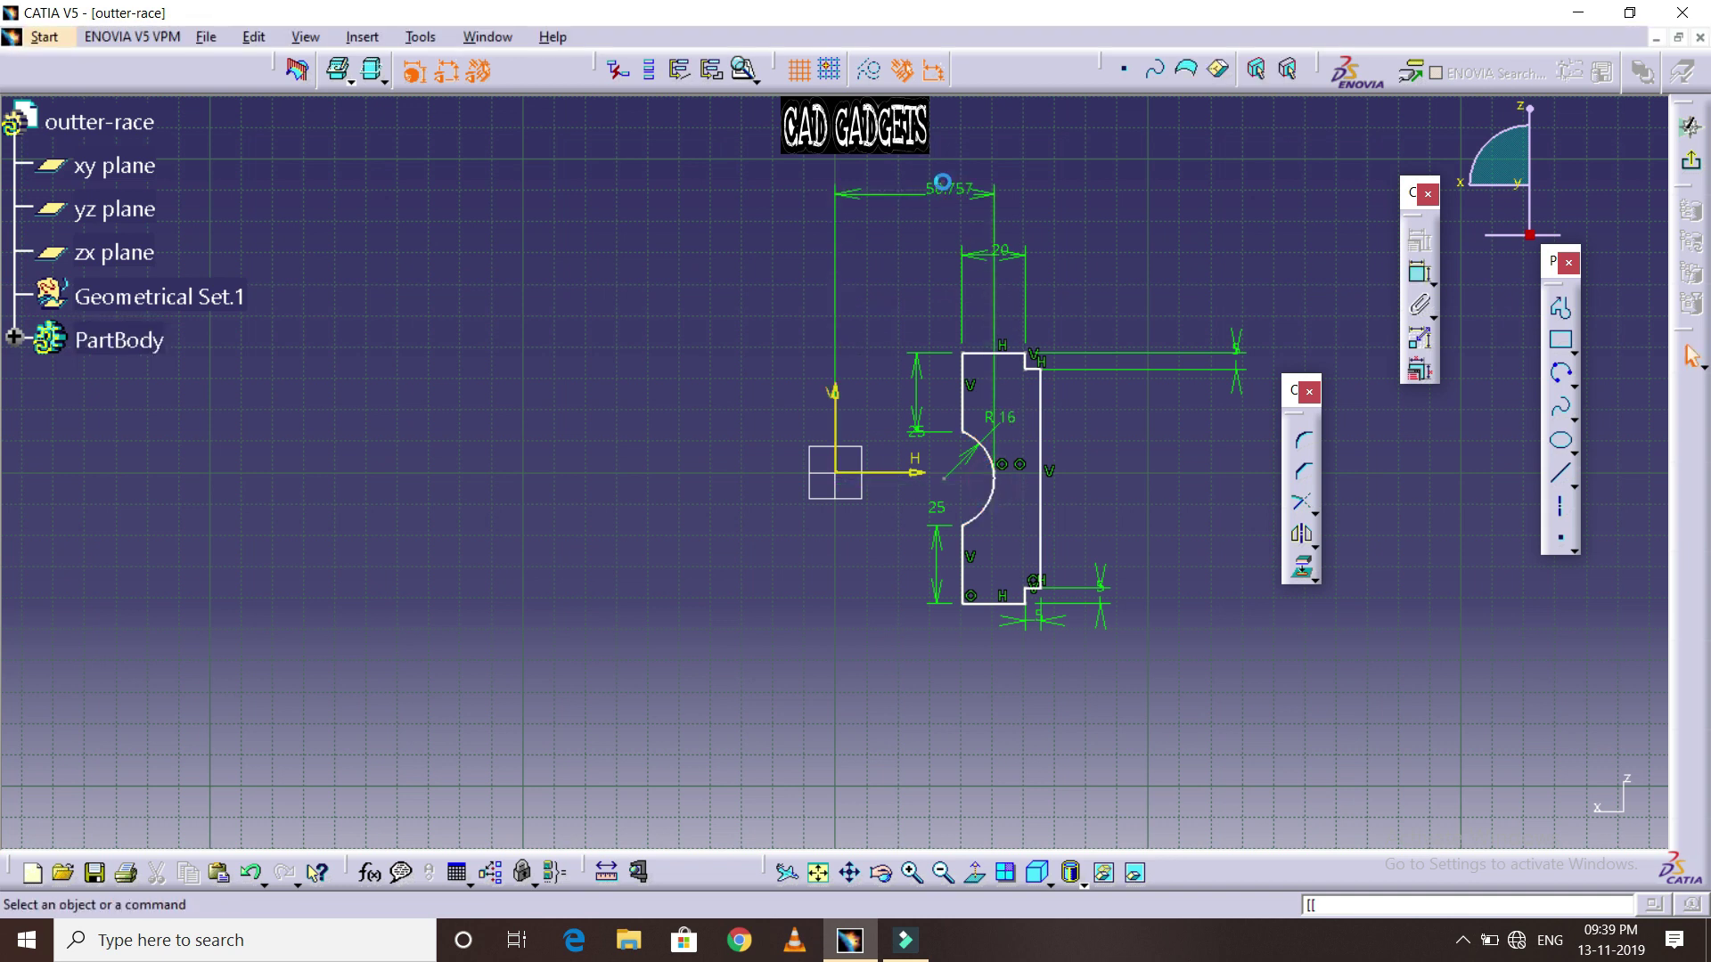
{"action": "double_click", "coordinate": [945, 187]}
{"action": "type", "text": "52.5"}
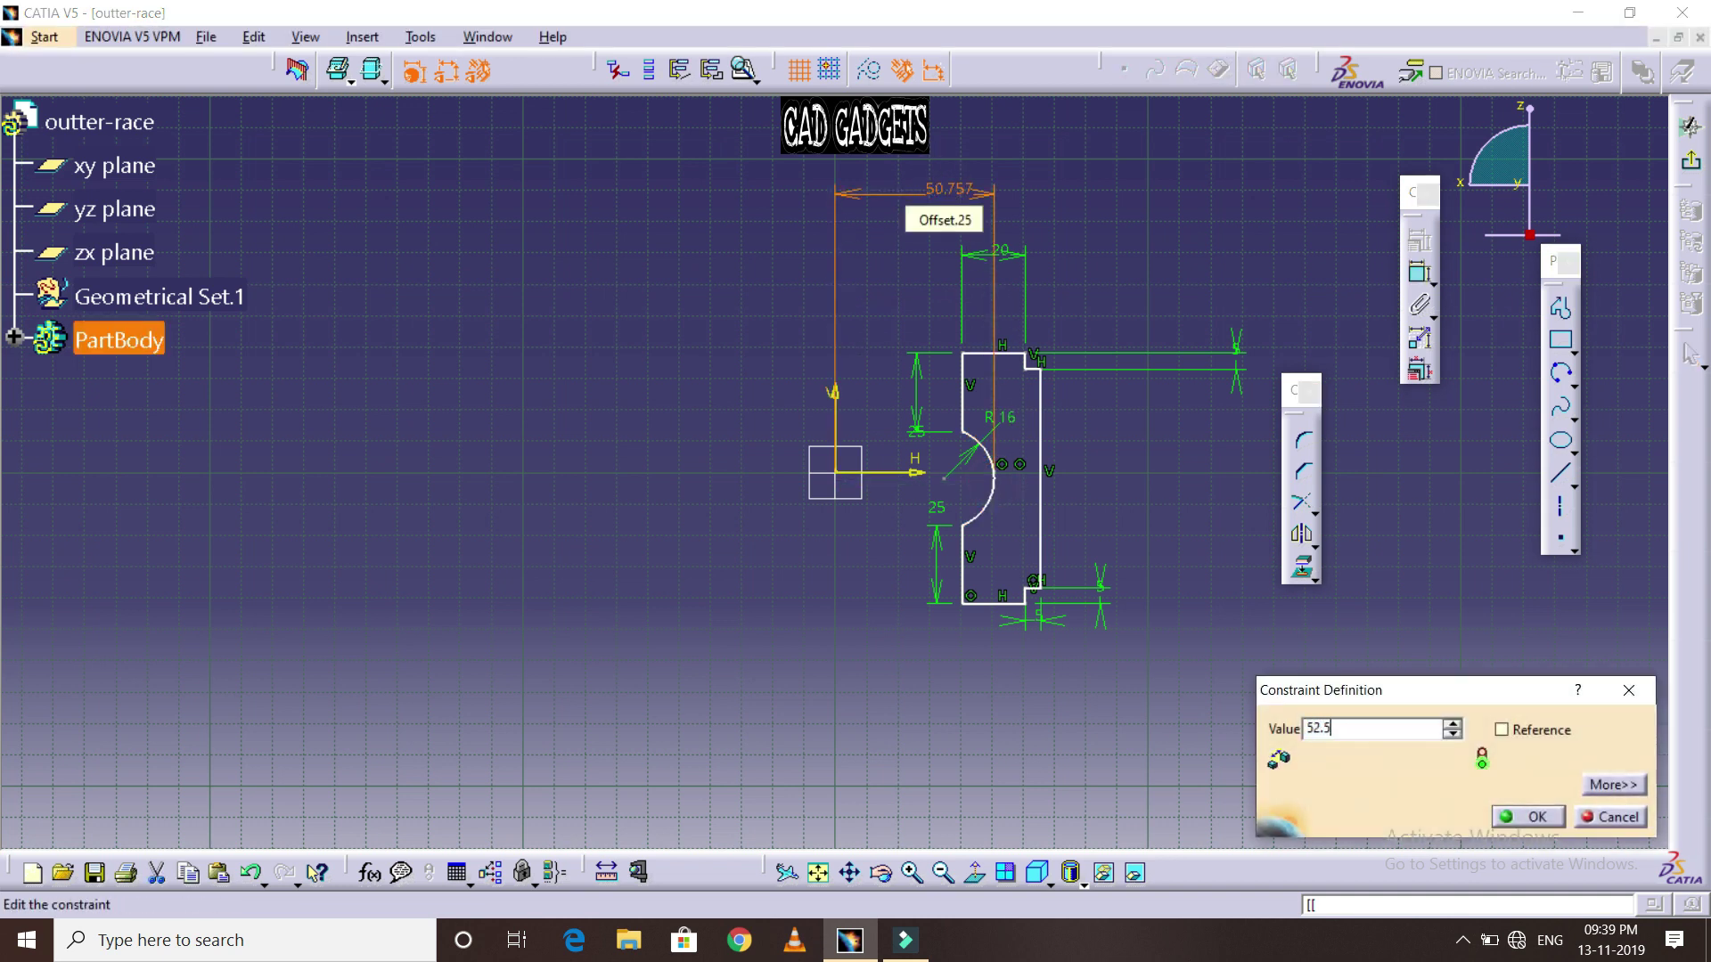
{"action": "key", "text": "Return"}
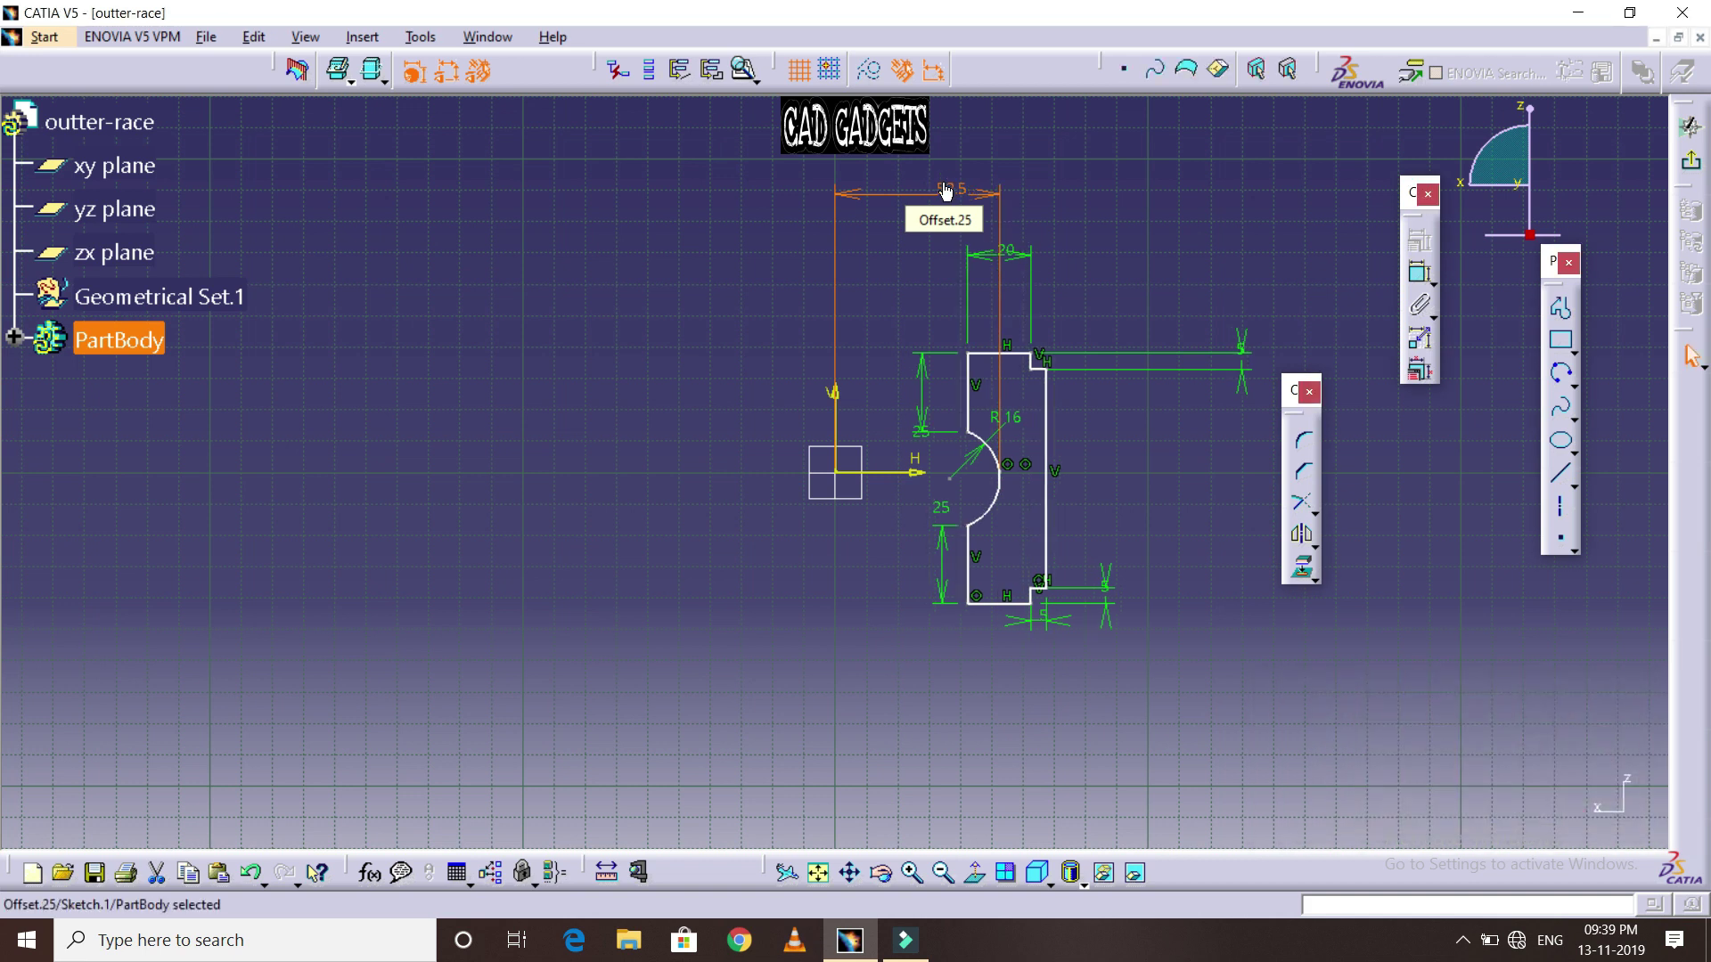
{"action": "left_click", "coordinate": [1203, 208]}
Set the left edge 50 mm from the vertical axis, recentre the view and exit the sketch
{"action": "left_click", "coordinate": [1417, 276]}
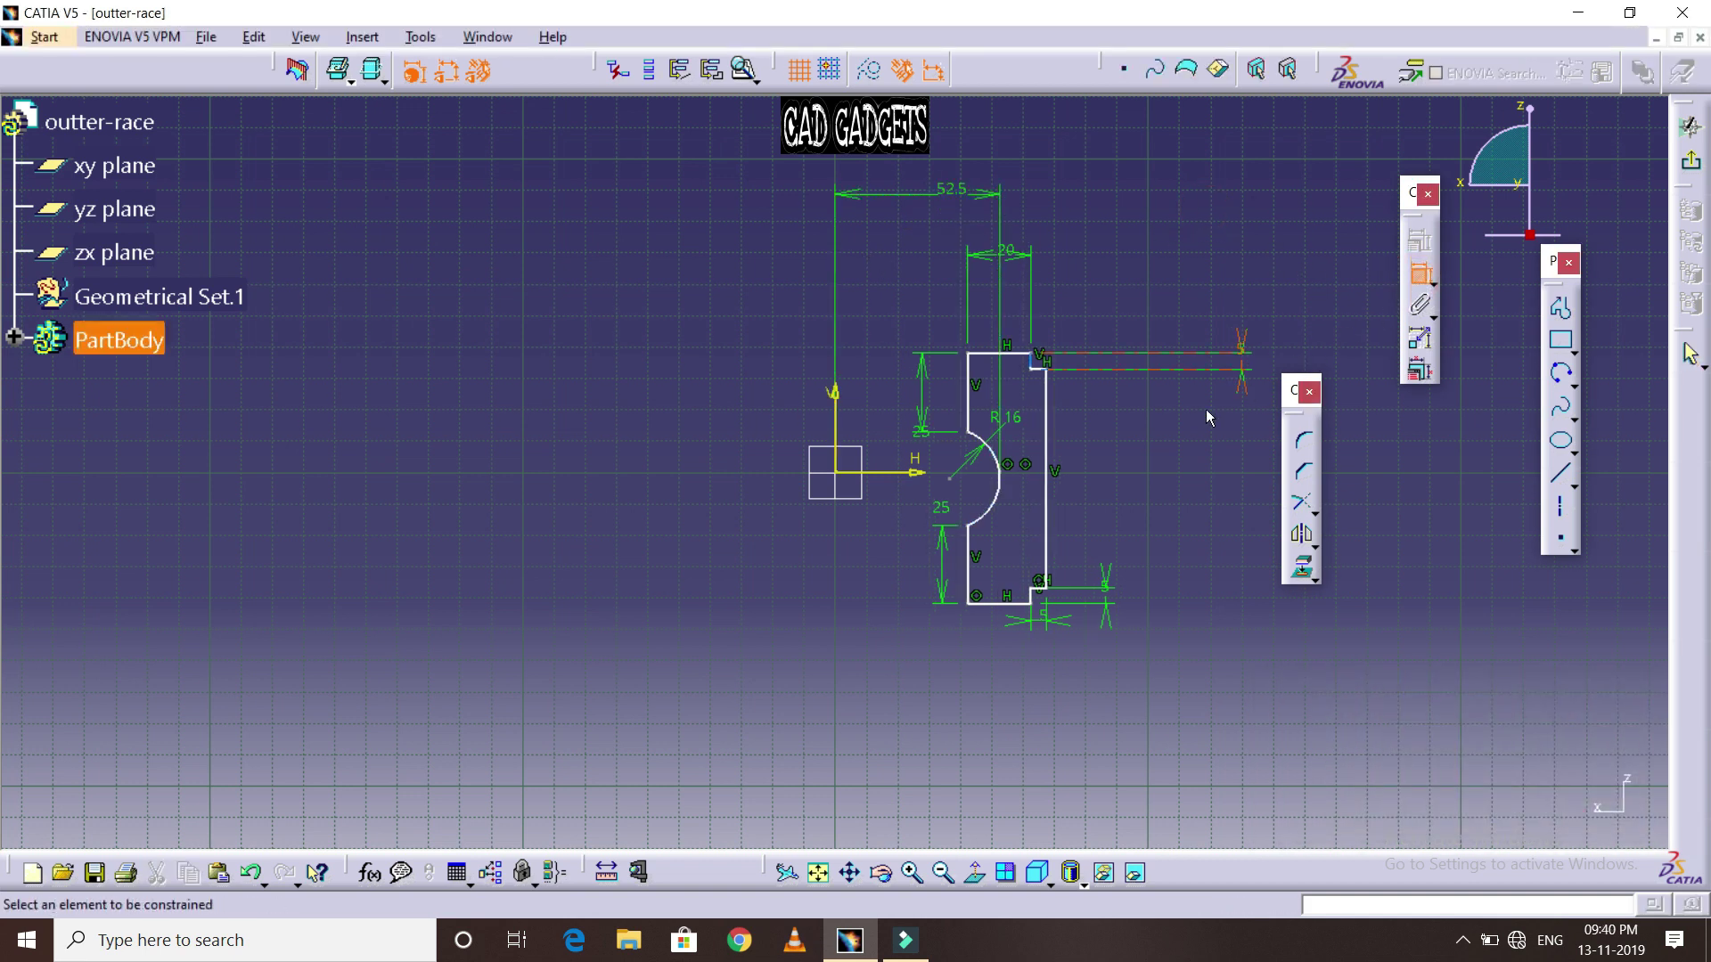
{"action": "left_click", "coordinate": [969, 579]}
{"action": "left_click", "coordinate": [833, 438]}
{"action": "left_click", "coordinate": [912, 610]}
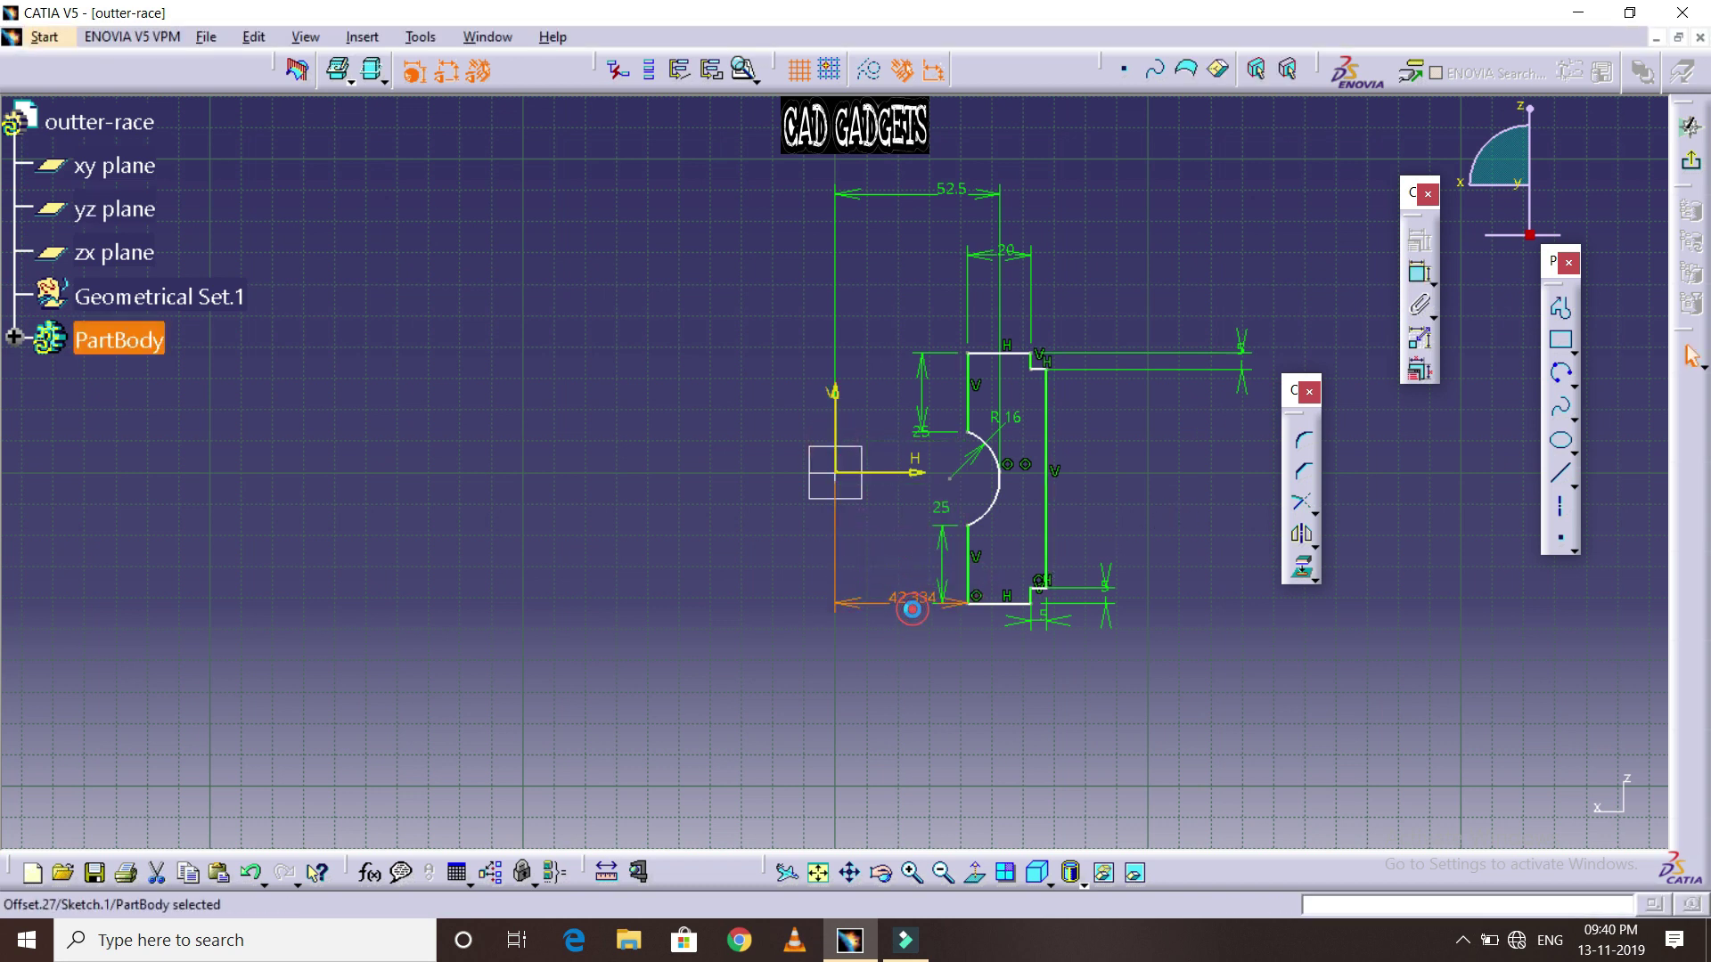
{"action": "double_click", "coordinate": [915, 618]}
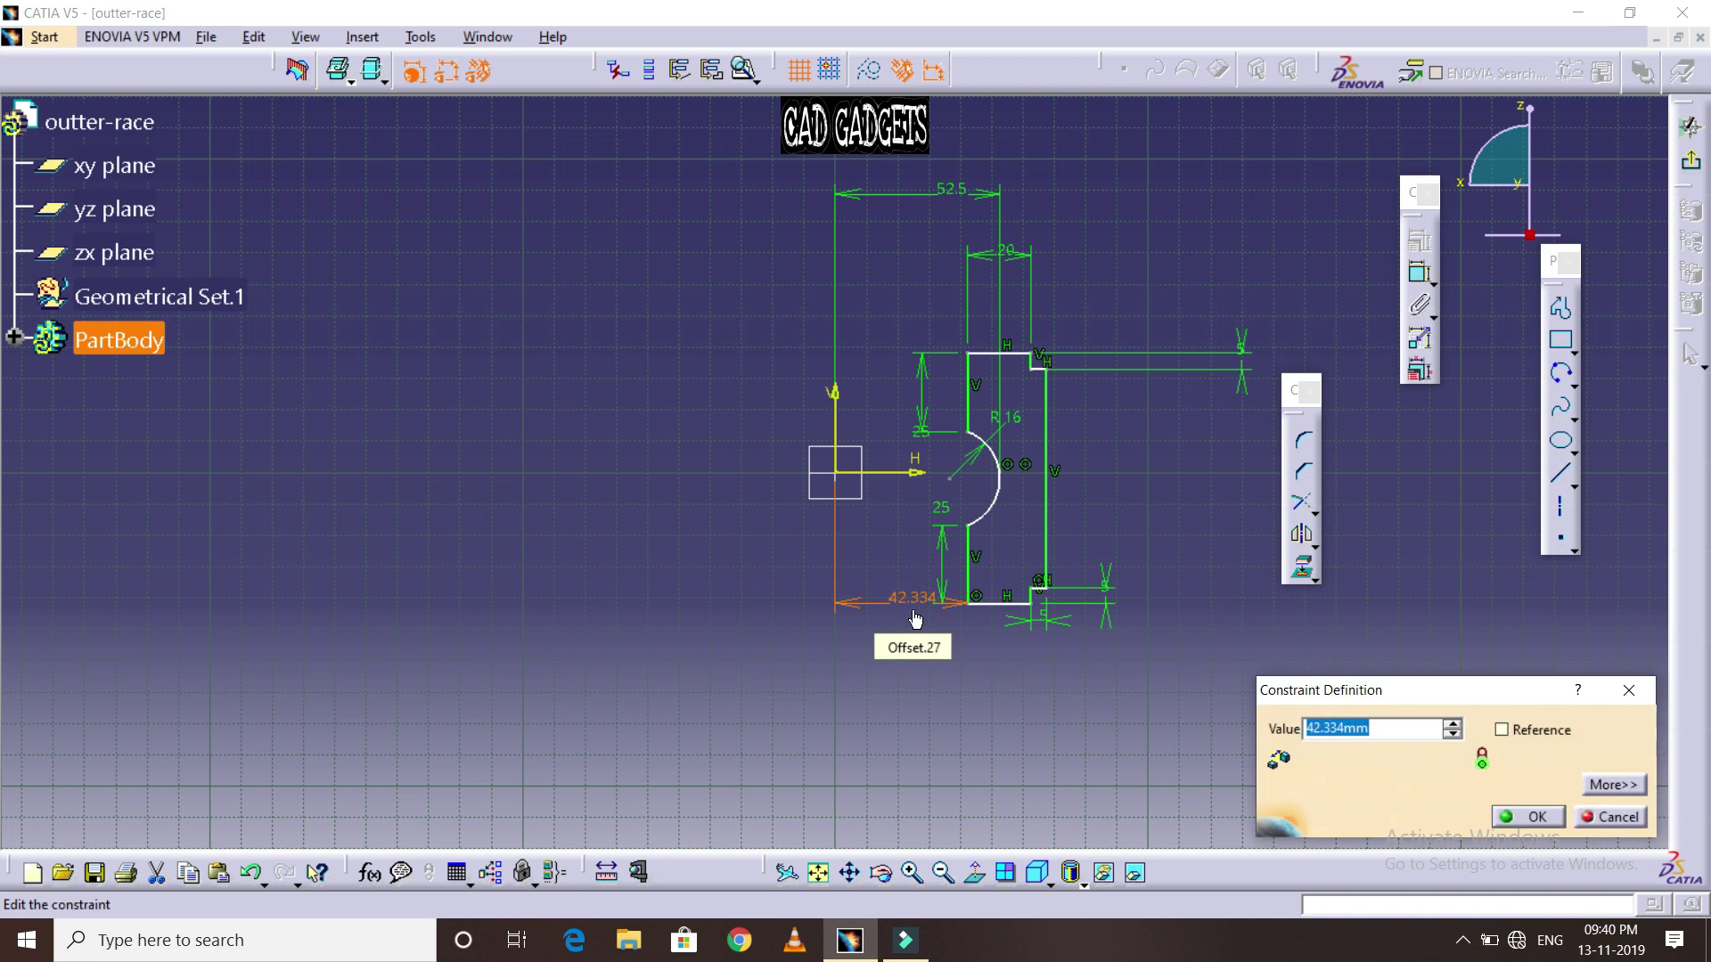
{"action": "key", "text": "Return"}
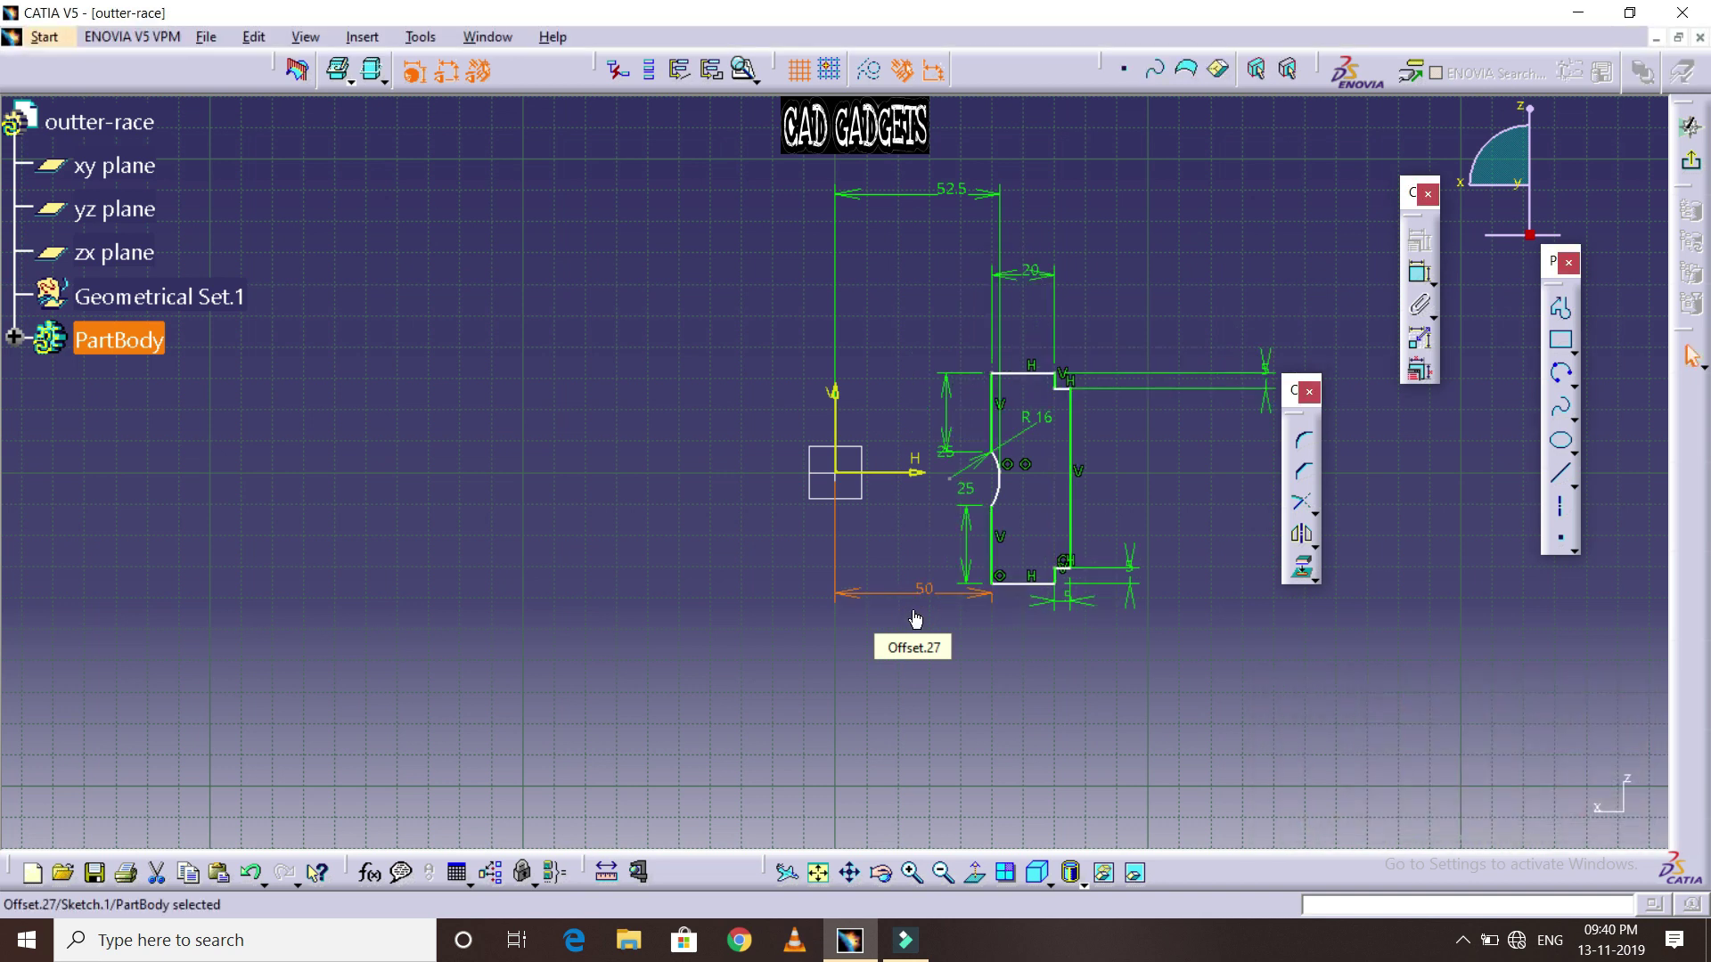
{"action": "left_click", "coordinate": [998, 703]}
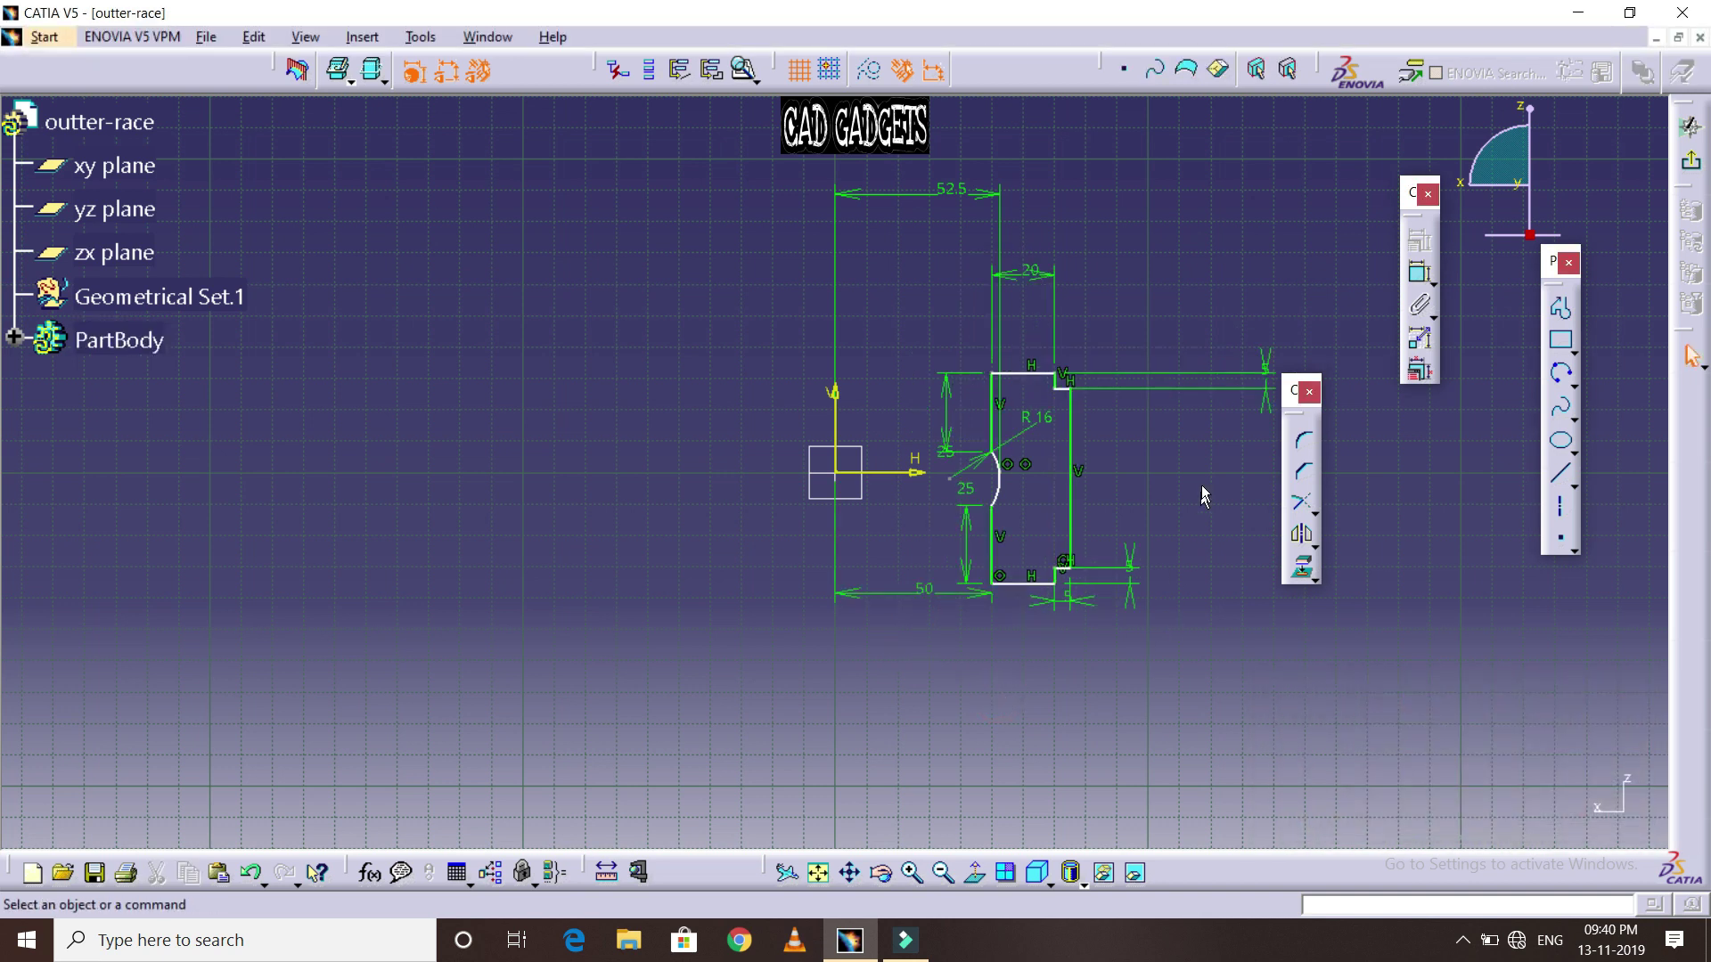
{"action": "left_click", "coordinate": [917, 878]}
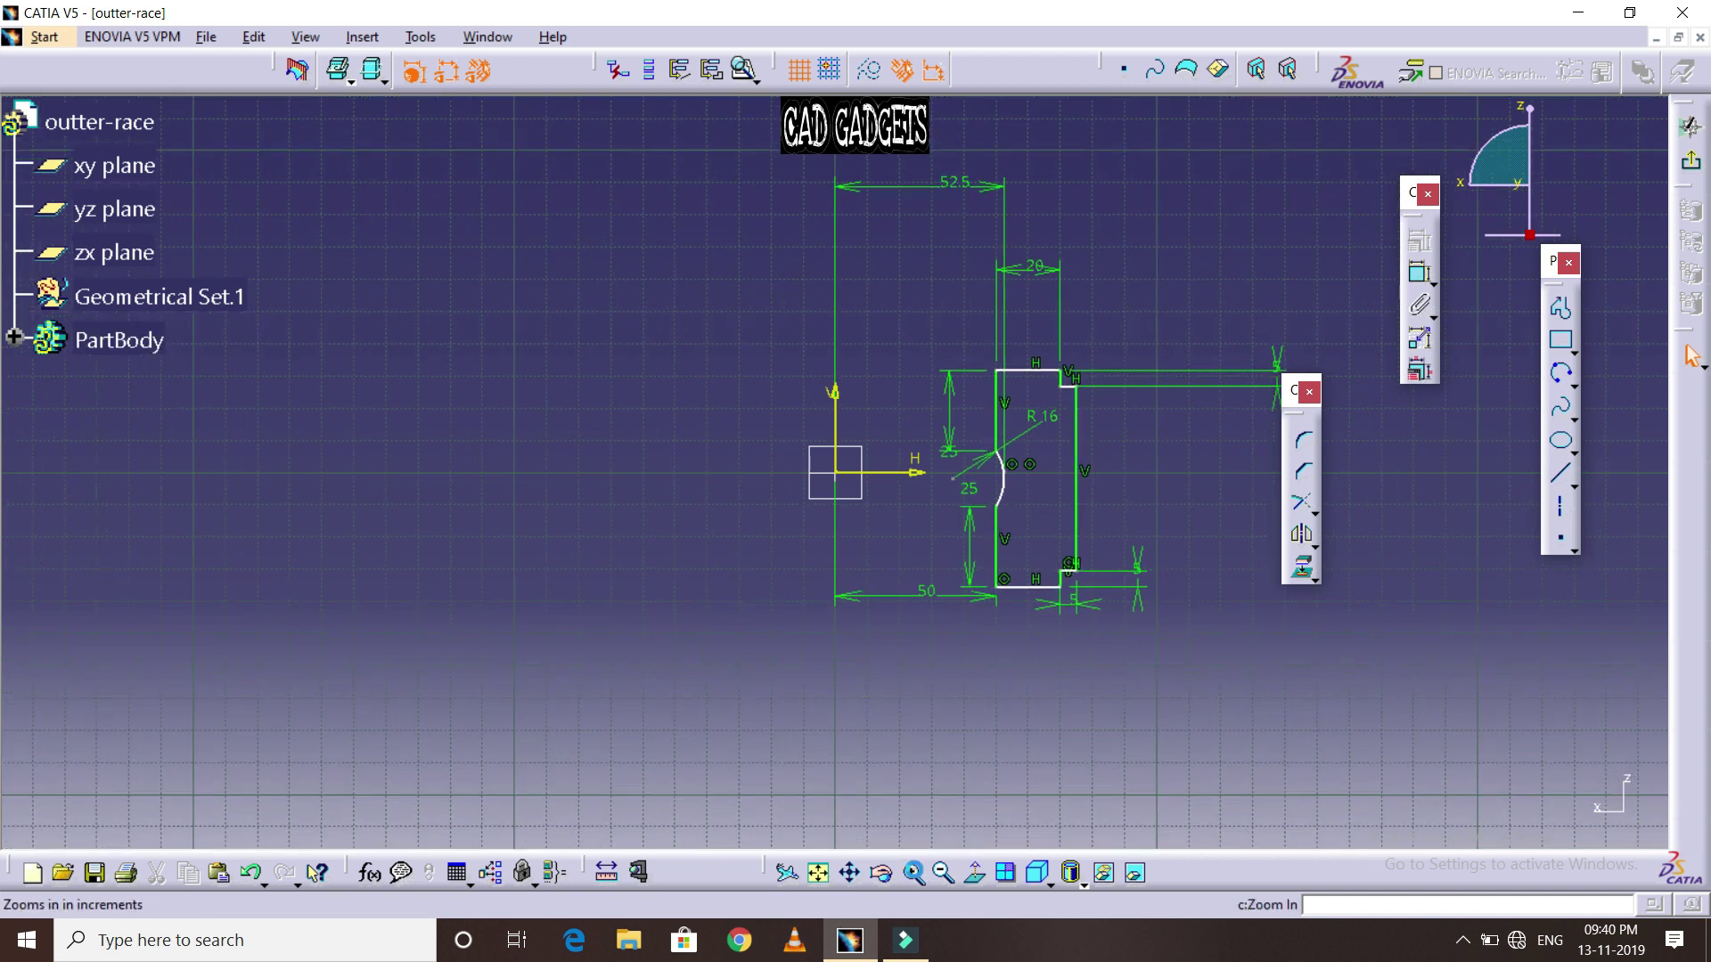
{"action": "left_click", "coordinate": [849, 873]}
{"action": "left_click_drag", "start_coordinate": [880, 669], "coordinate": [554, 699]}
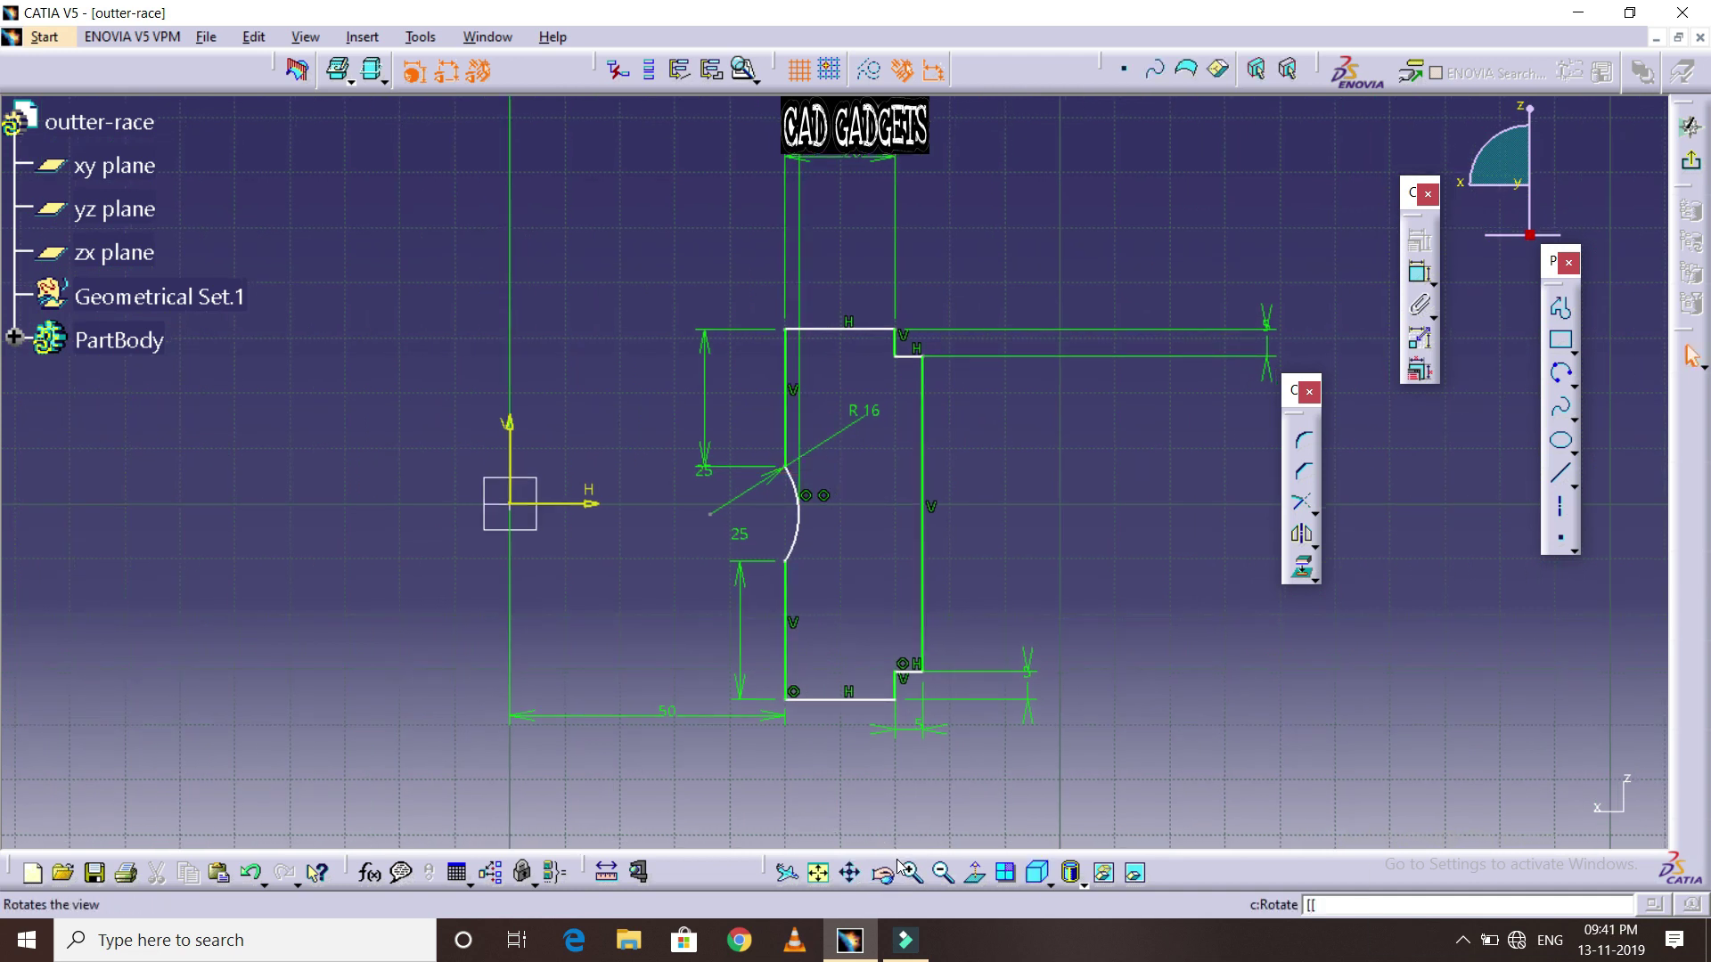
{"action": "left_click", "coordinate": [1693, 169]}
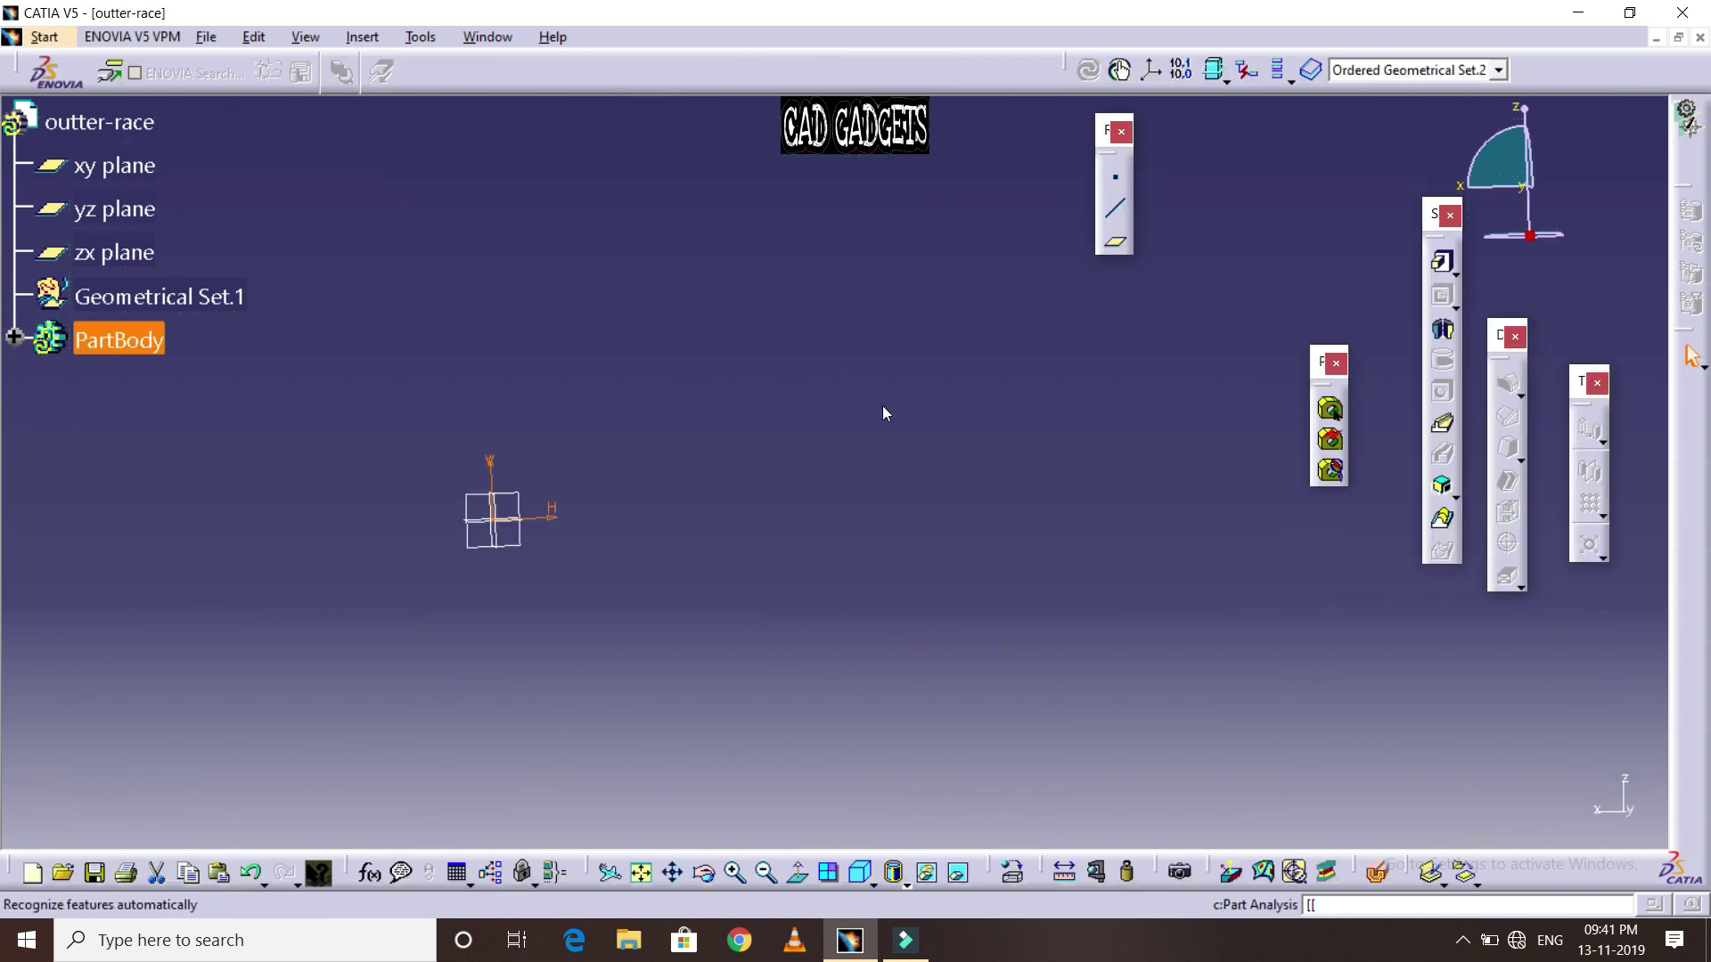
Start a Shaft with Sketch.1 as profile and the vertical axis, dismissing the warning
{"action": "left_click", "coordinate": [611, 500]}
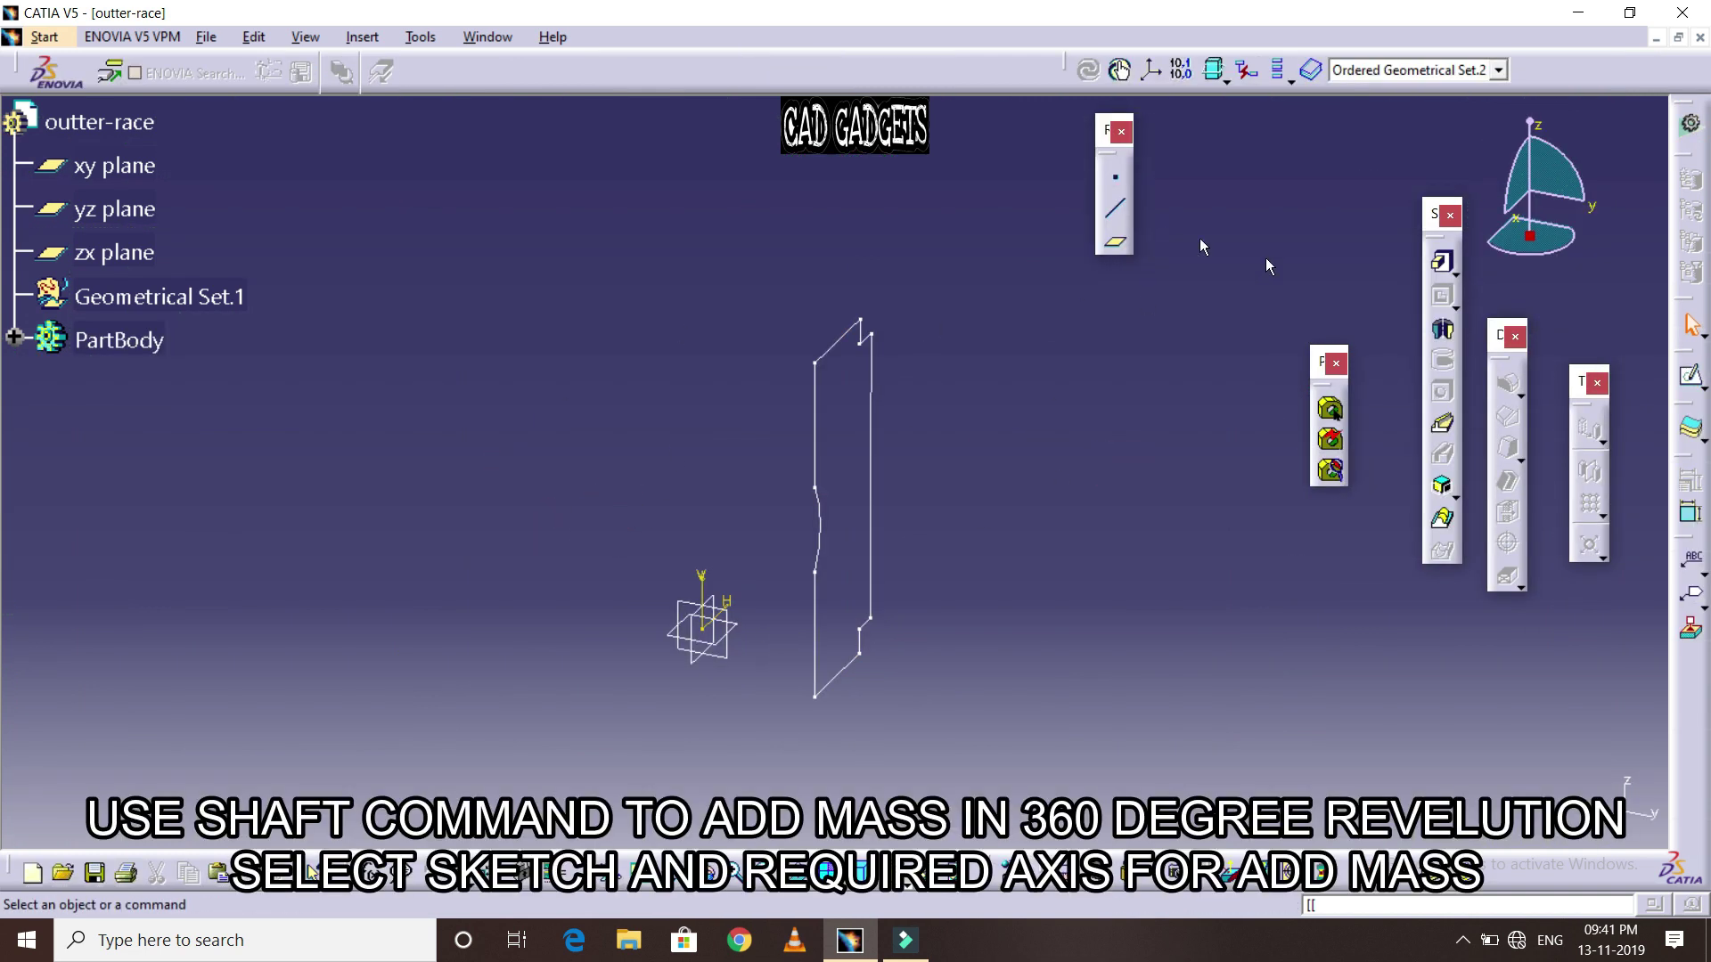
{"action": "left_click", "coordinate": [1443, 329]}
{"action": "left_click", "coordinate": [1020, 523]}
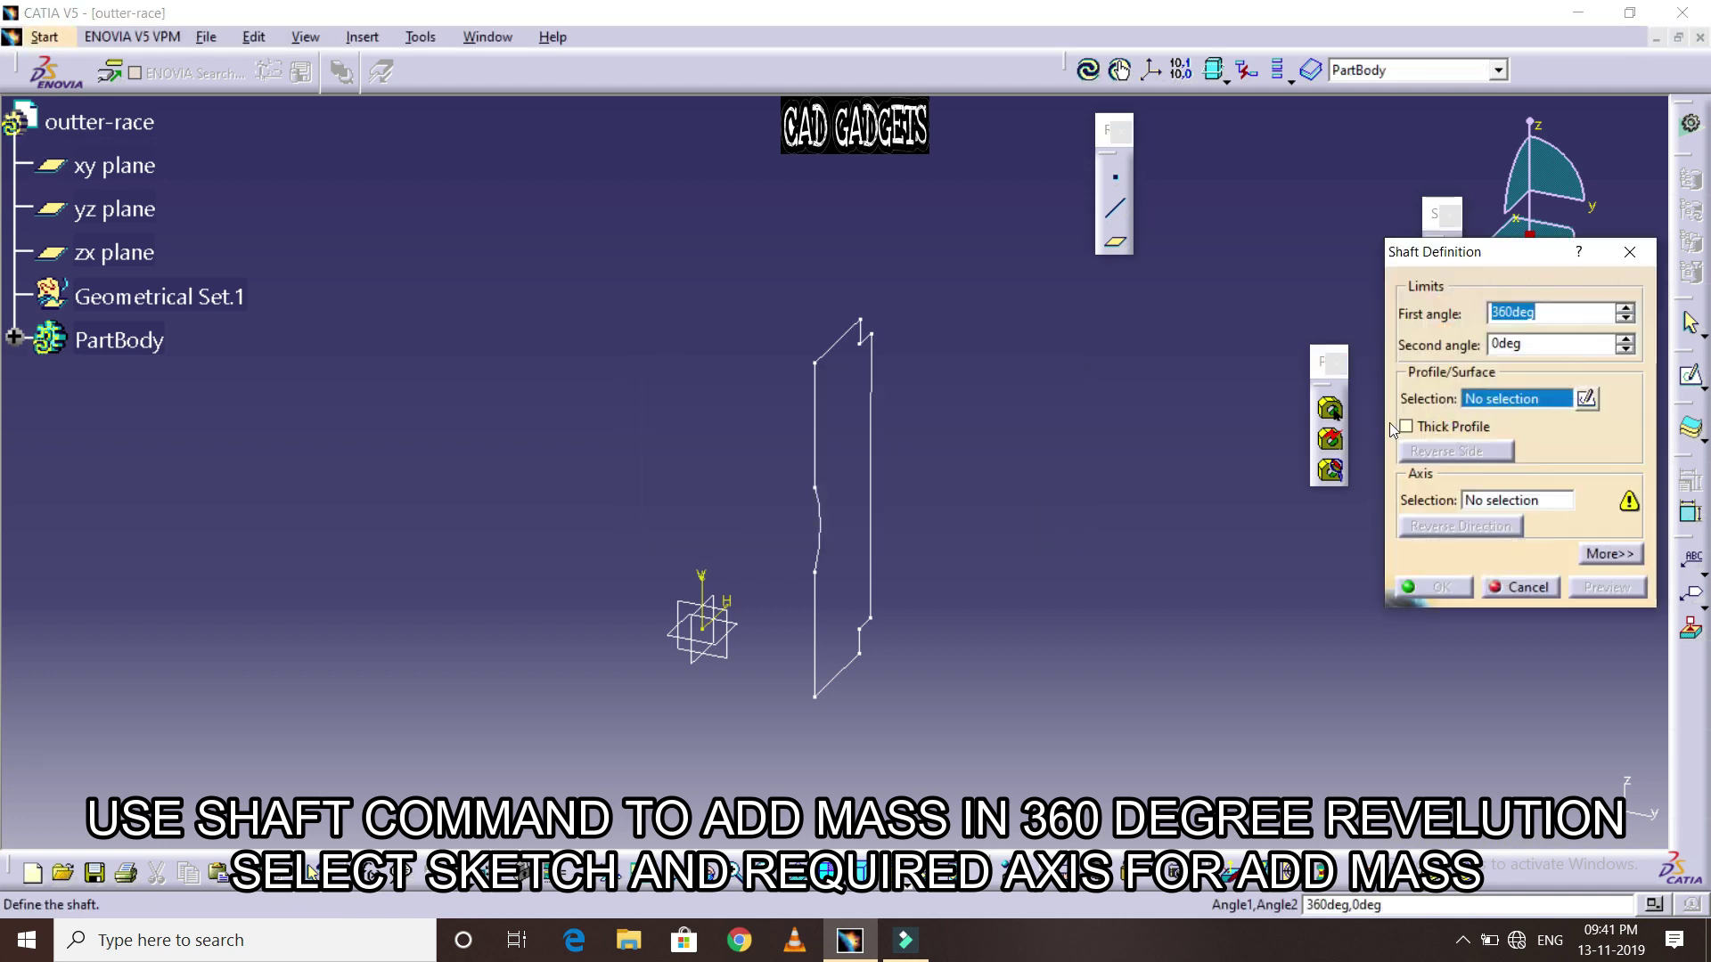
{"action": "left_click", "coordinate": [815, 492]}
{"action": "left_click", "coordinate": [702, 584]}
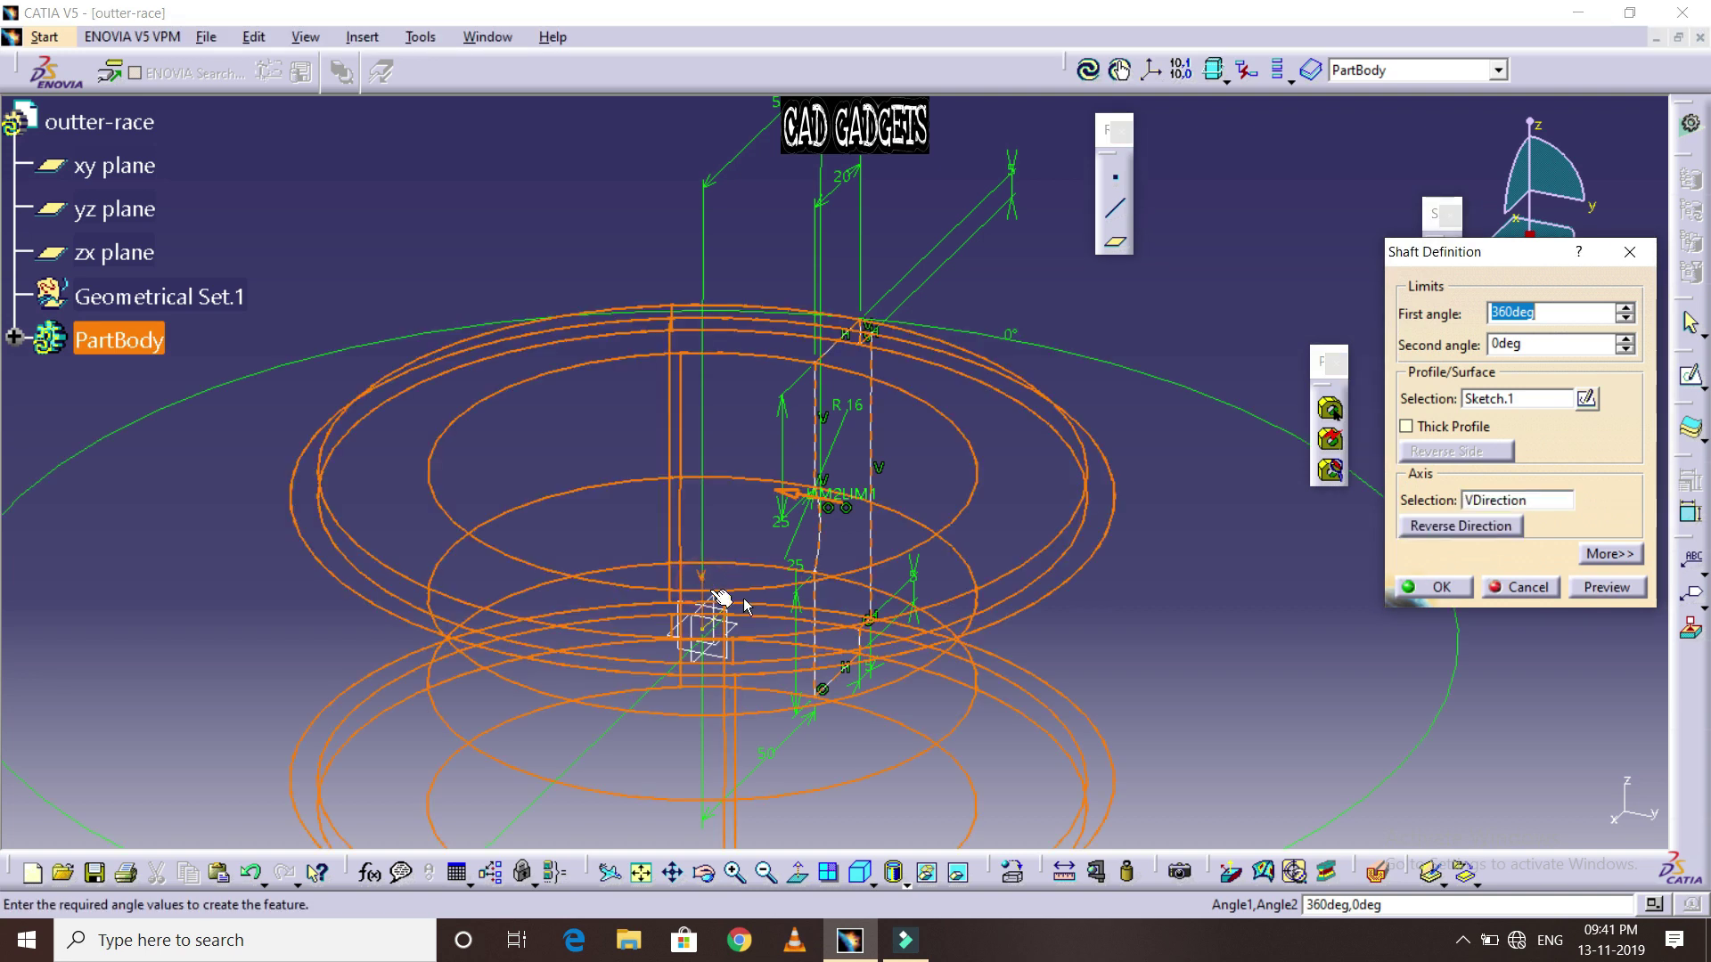
Zoom out to check the preview and confirm the 360° revolved ring
{"action": "left_click", "coordinate": [648, 881]}
{"action": "left_click", "coordinate": [642, 874]}
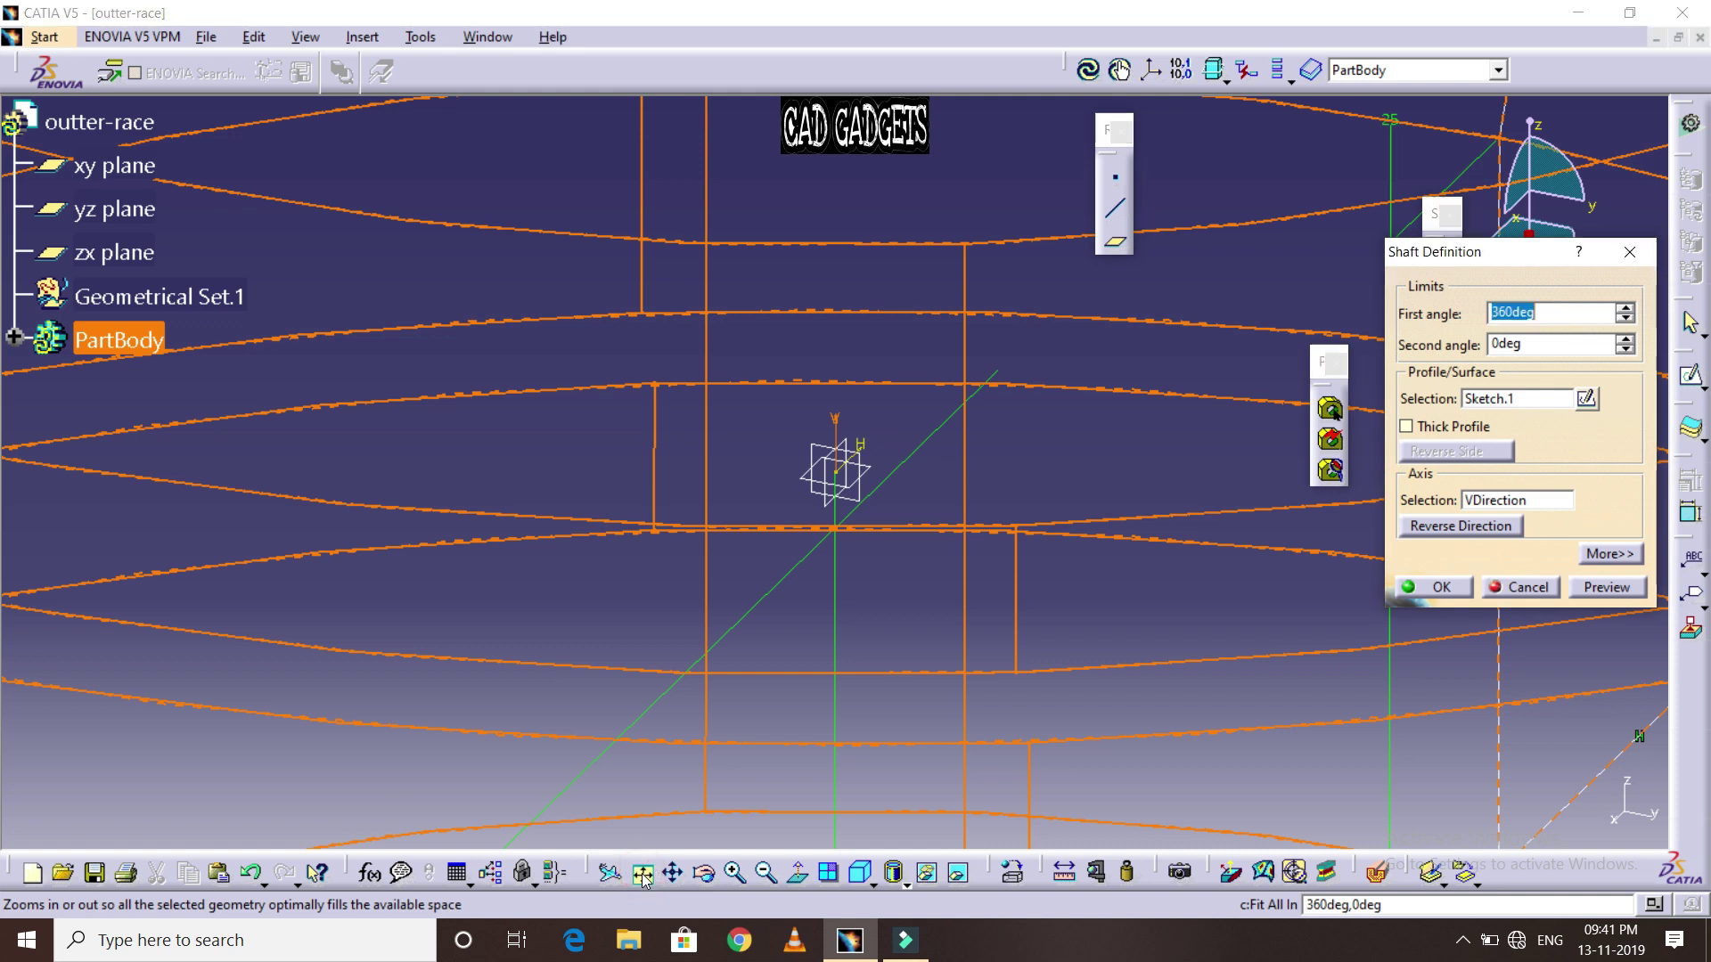
{"action": "left_click", "coordinate": [642, 874]}
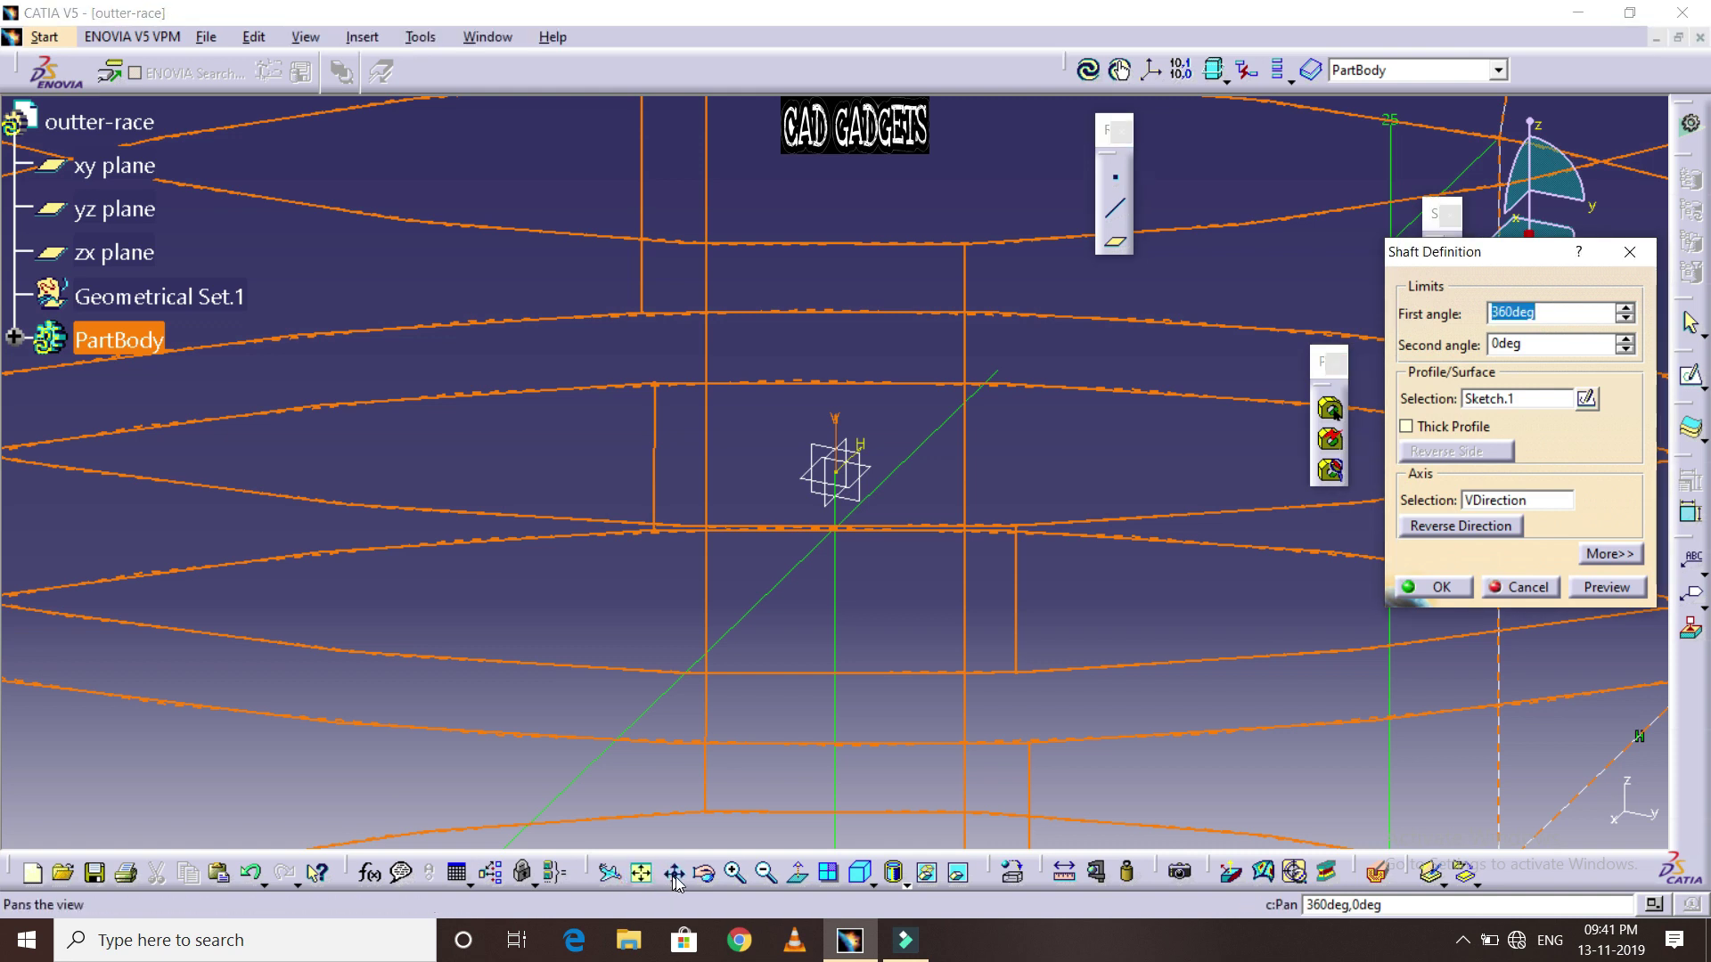
{"action": "left_click", "coordinate": [763, 875]}
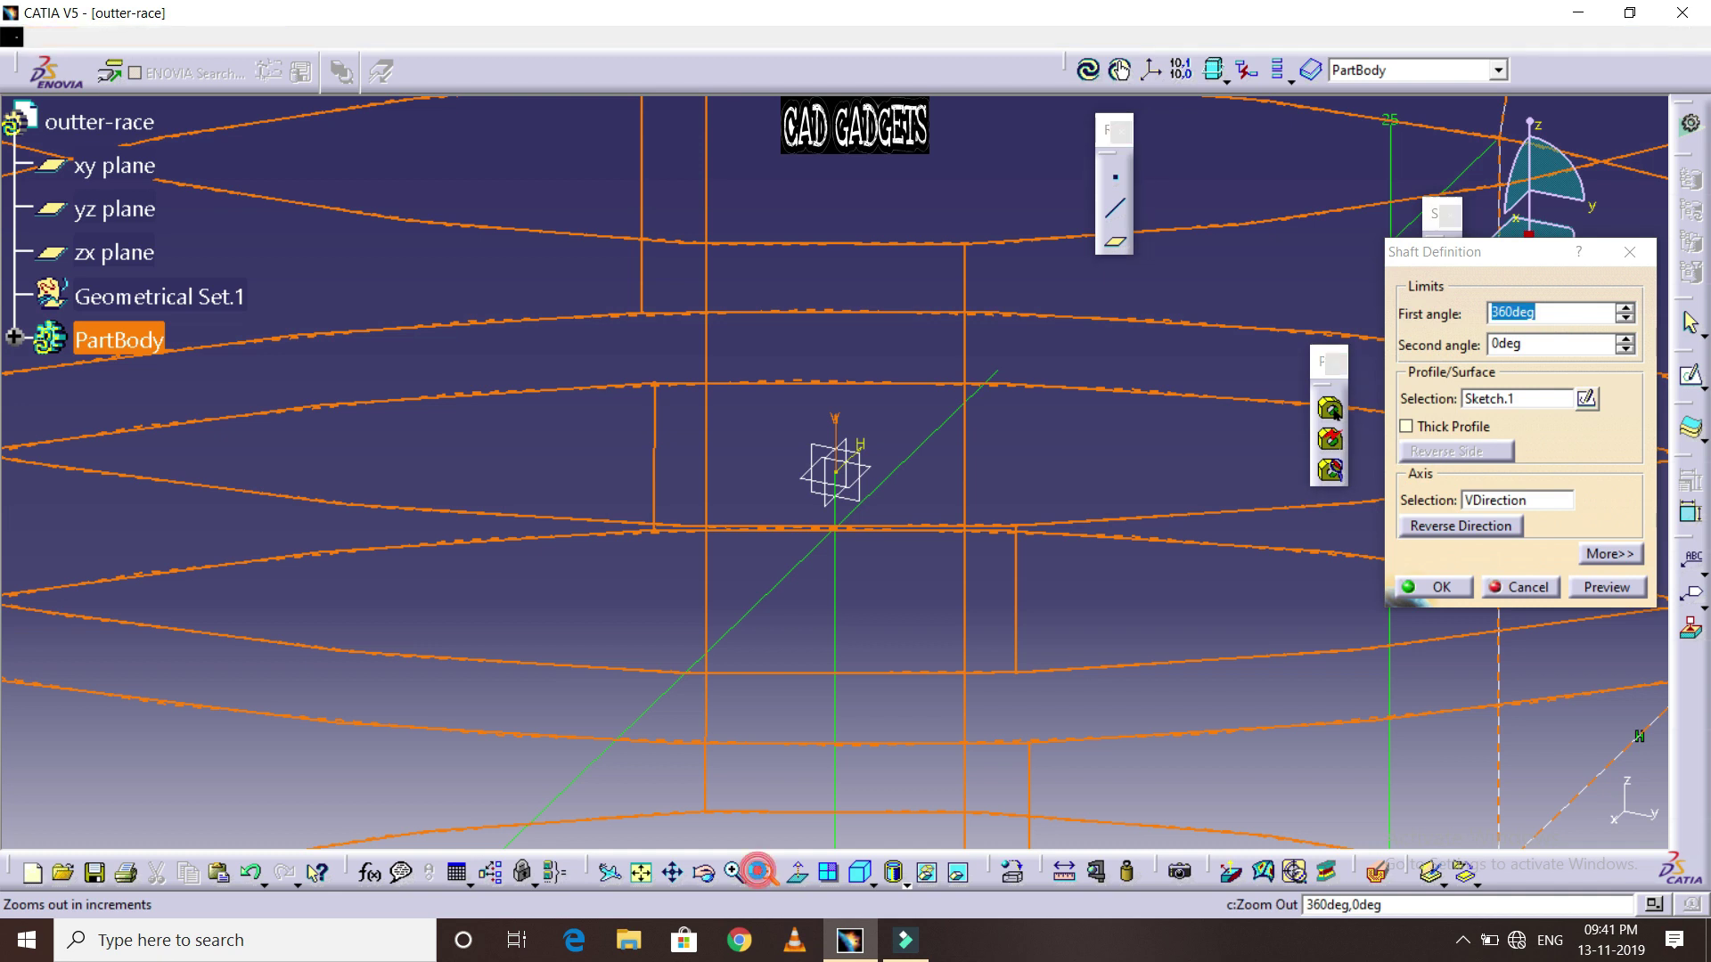
{"action": "left_click", "coordinate": [764, 875]}
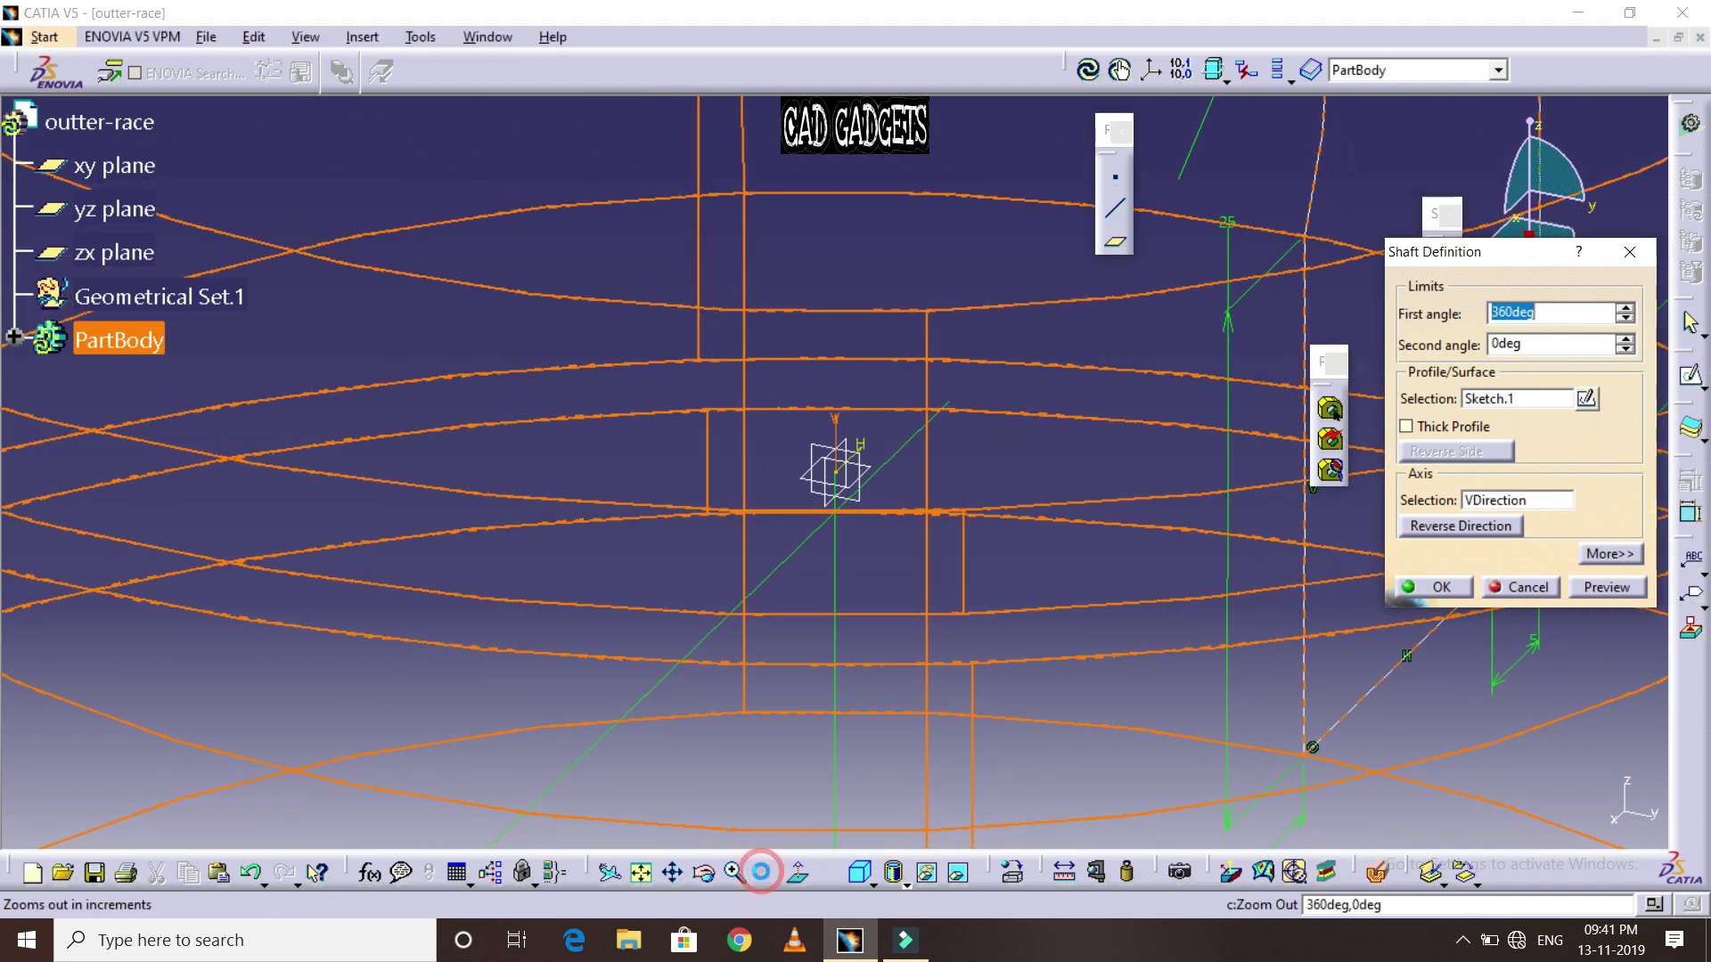
{"action": "left_click", "coordinate": [764, 875]}
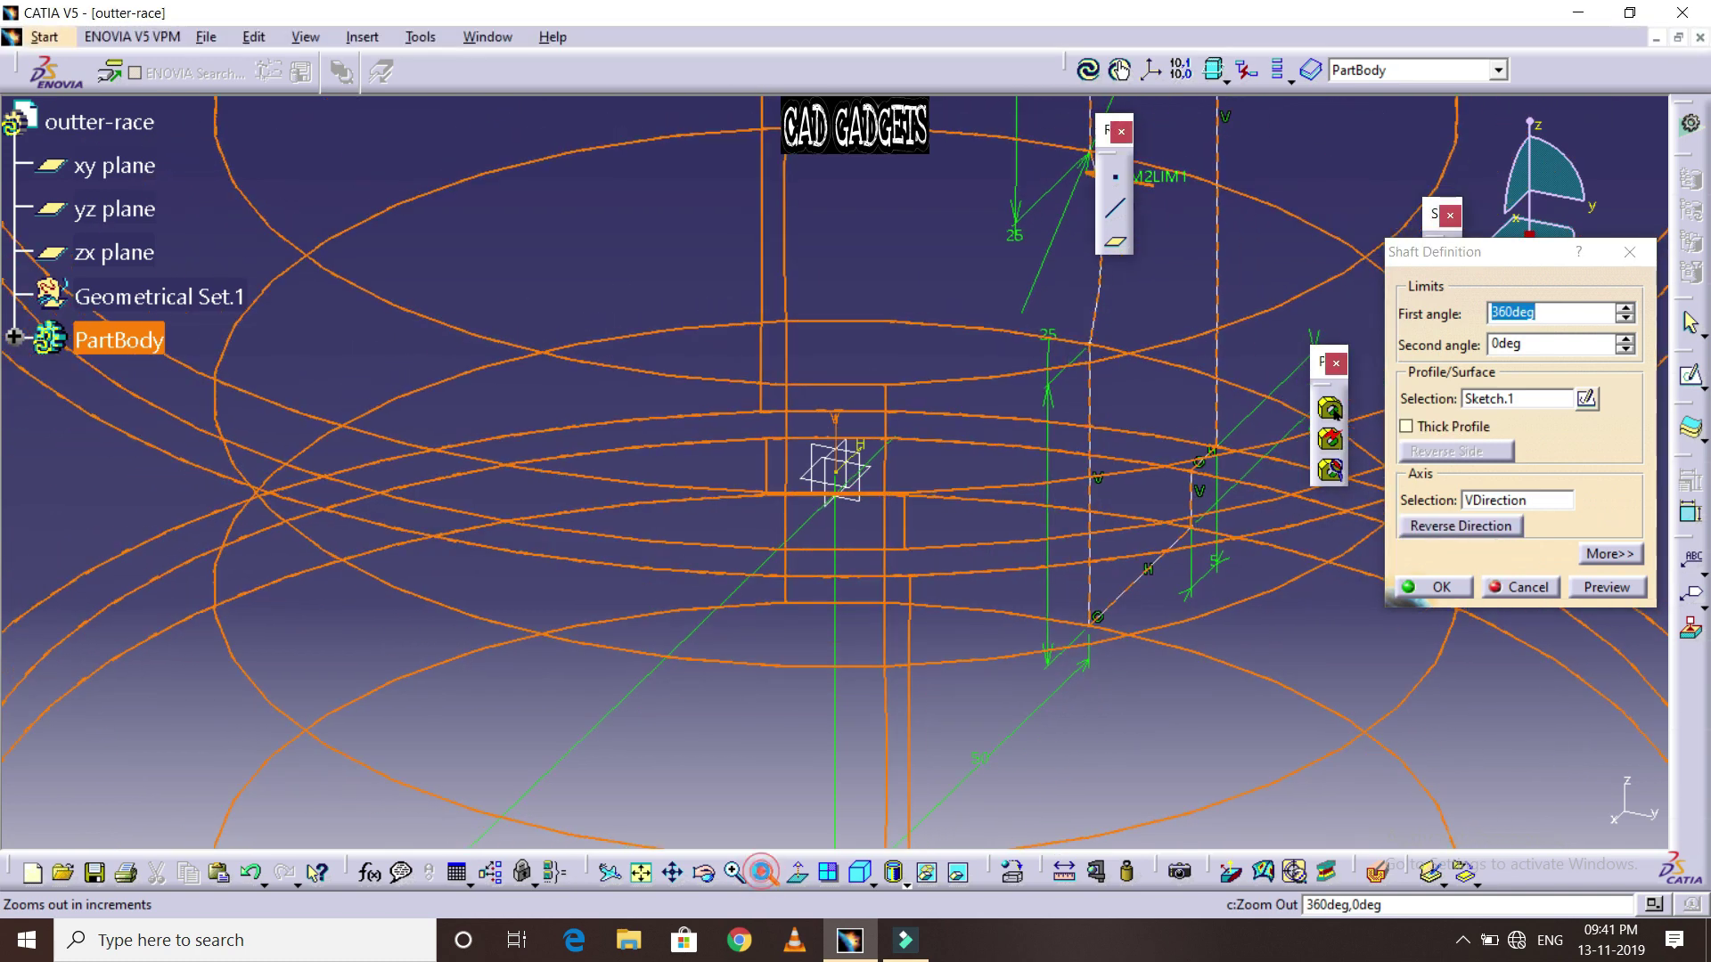
{"action": "left_click", "coordinate": [764, 875]}
{"action": "left_click", "coordinate": [766, 876]}
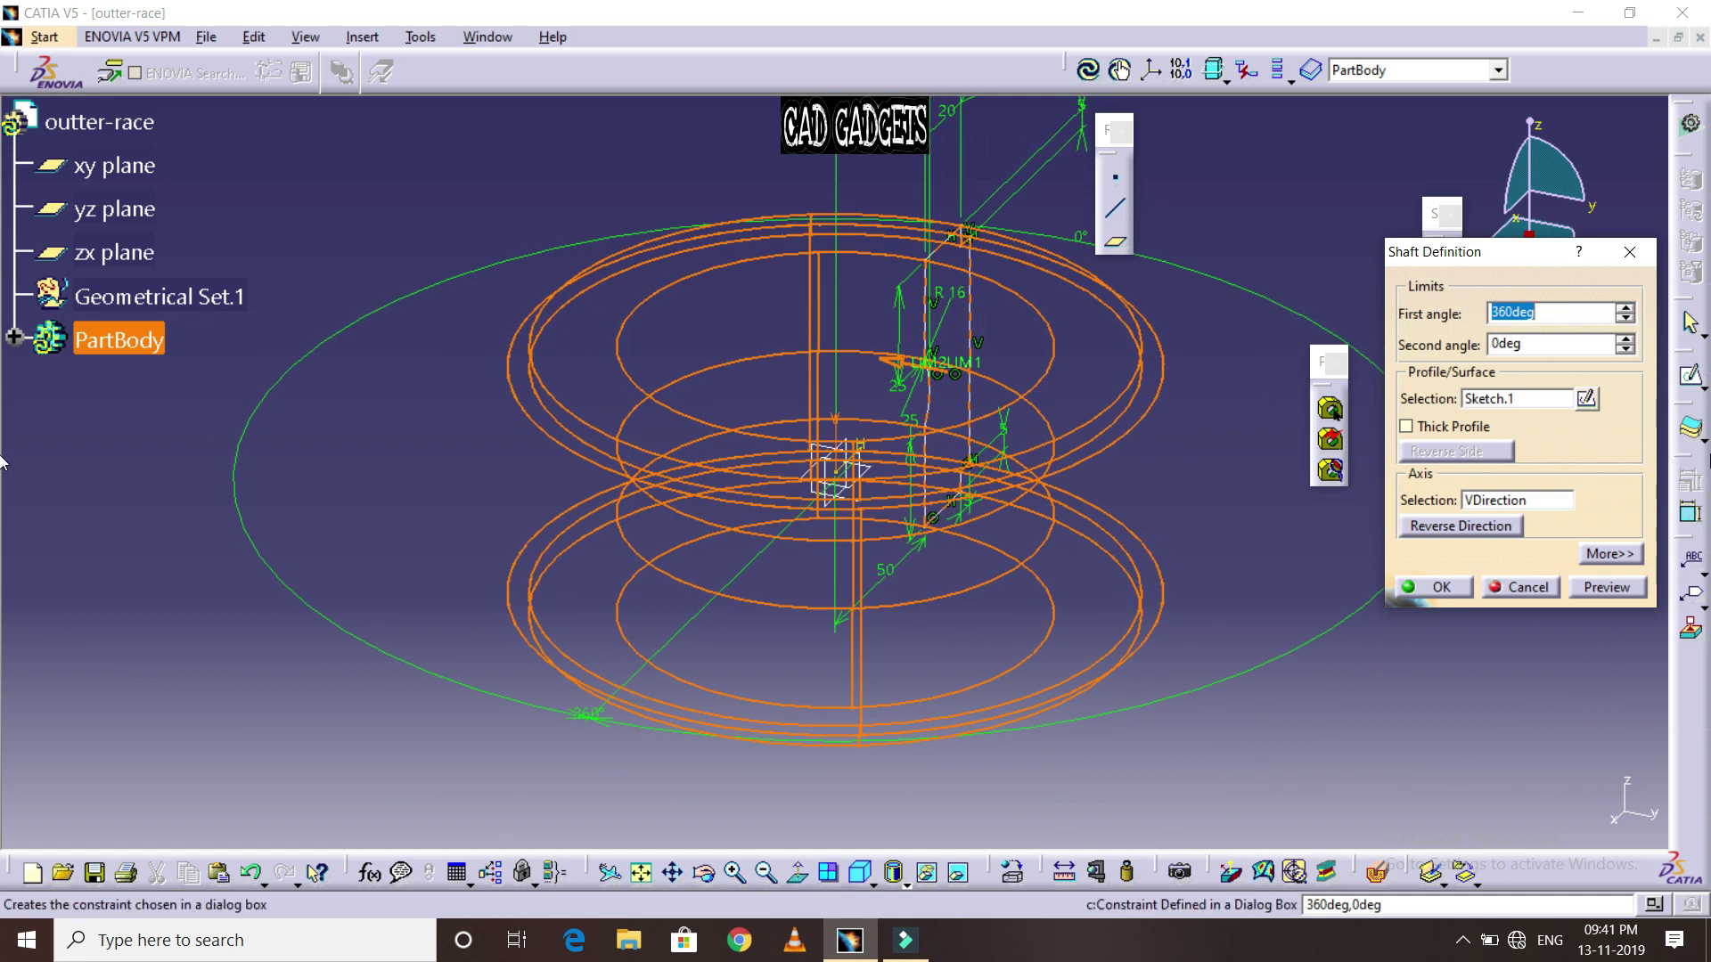
{"action": "left_click", "coordinate": [1599, 590]}
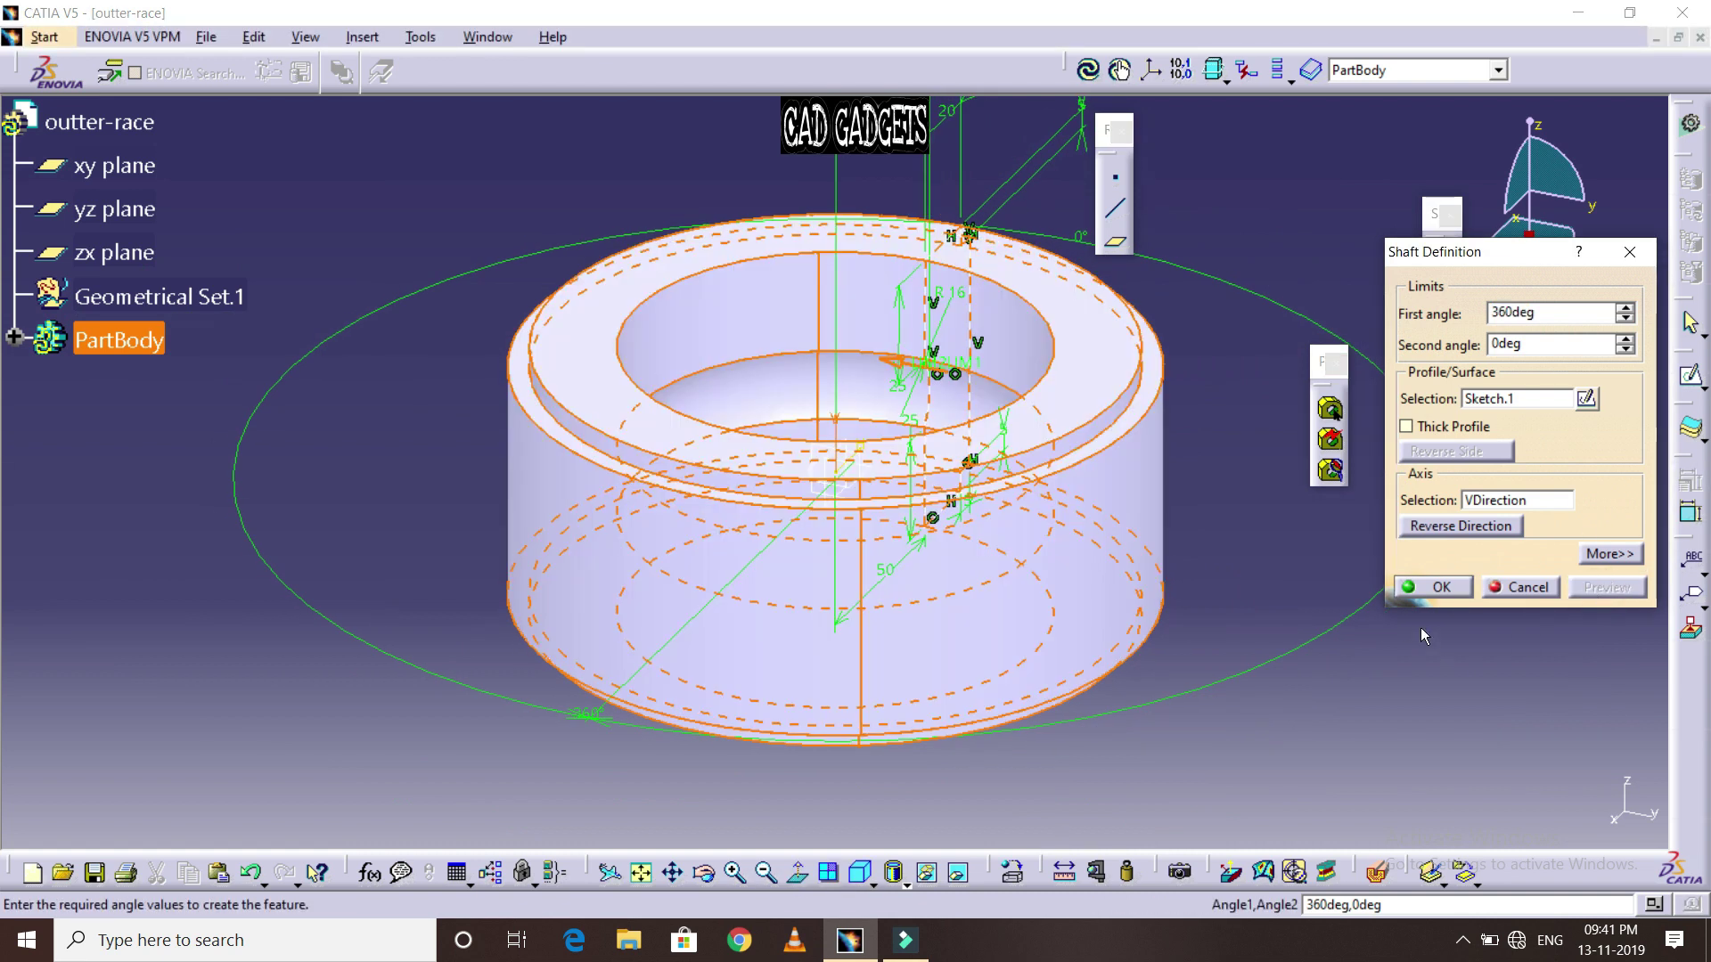
{"action": "left_click", "coordinate": [1423, 589]}
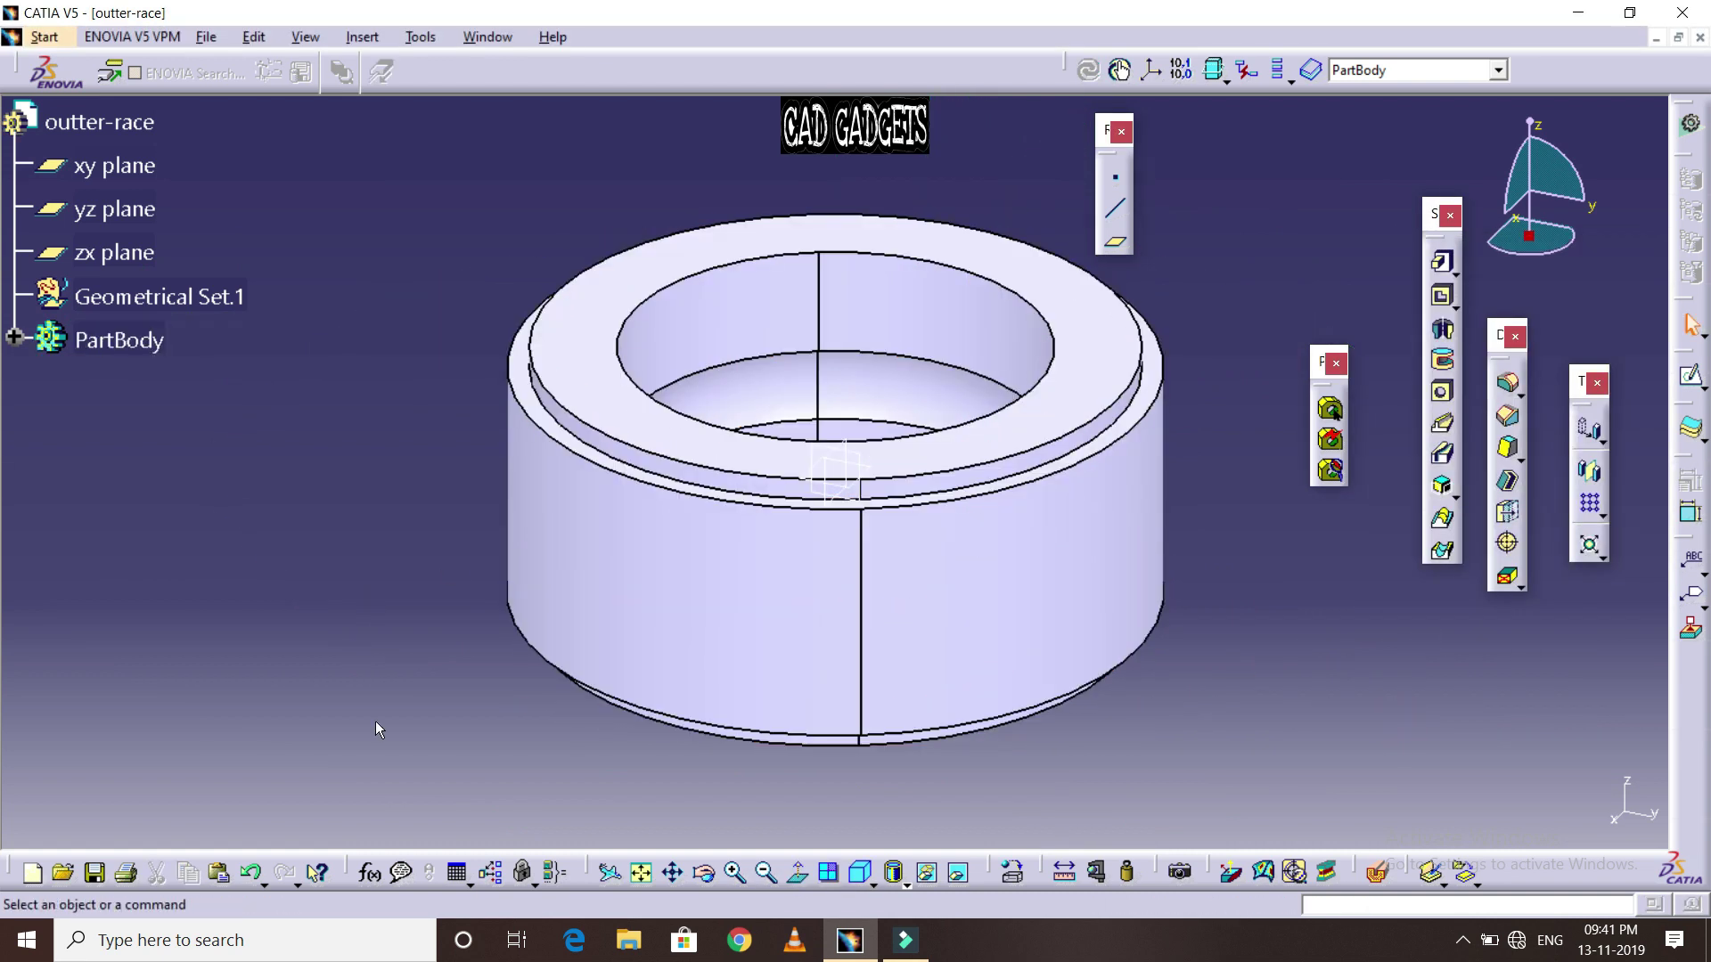
Rotate the view to look at the finished ring from above
{"action": "left_click", "coordinate": [705, 874]}
{"action": "mouse_move", "coordinate": [288, 599]}
{"action": "left_mouse_down"}
{"action": "mouse_move", "coordinate": [1092, 569]}
{"action": "mouse_move", "coordinate": [1303, 533]}
{"action": "mouse_move", "coordinate": [1347, 660]}
{"action": "mouse_move", "coordinate": [564, 274]}
{"action": "mouse_move", "coordinate": [590, 335]}
{"action": "mouse_move", "coordinate": [1296, 724]}
{"action": "left_mouse_up"}
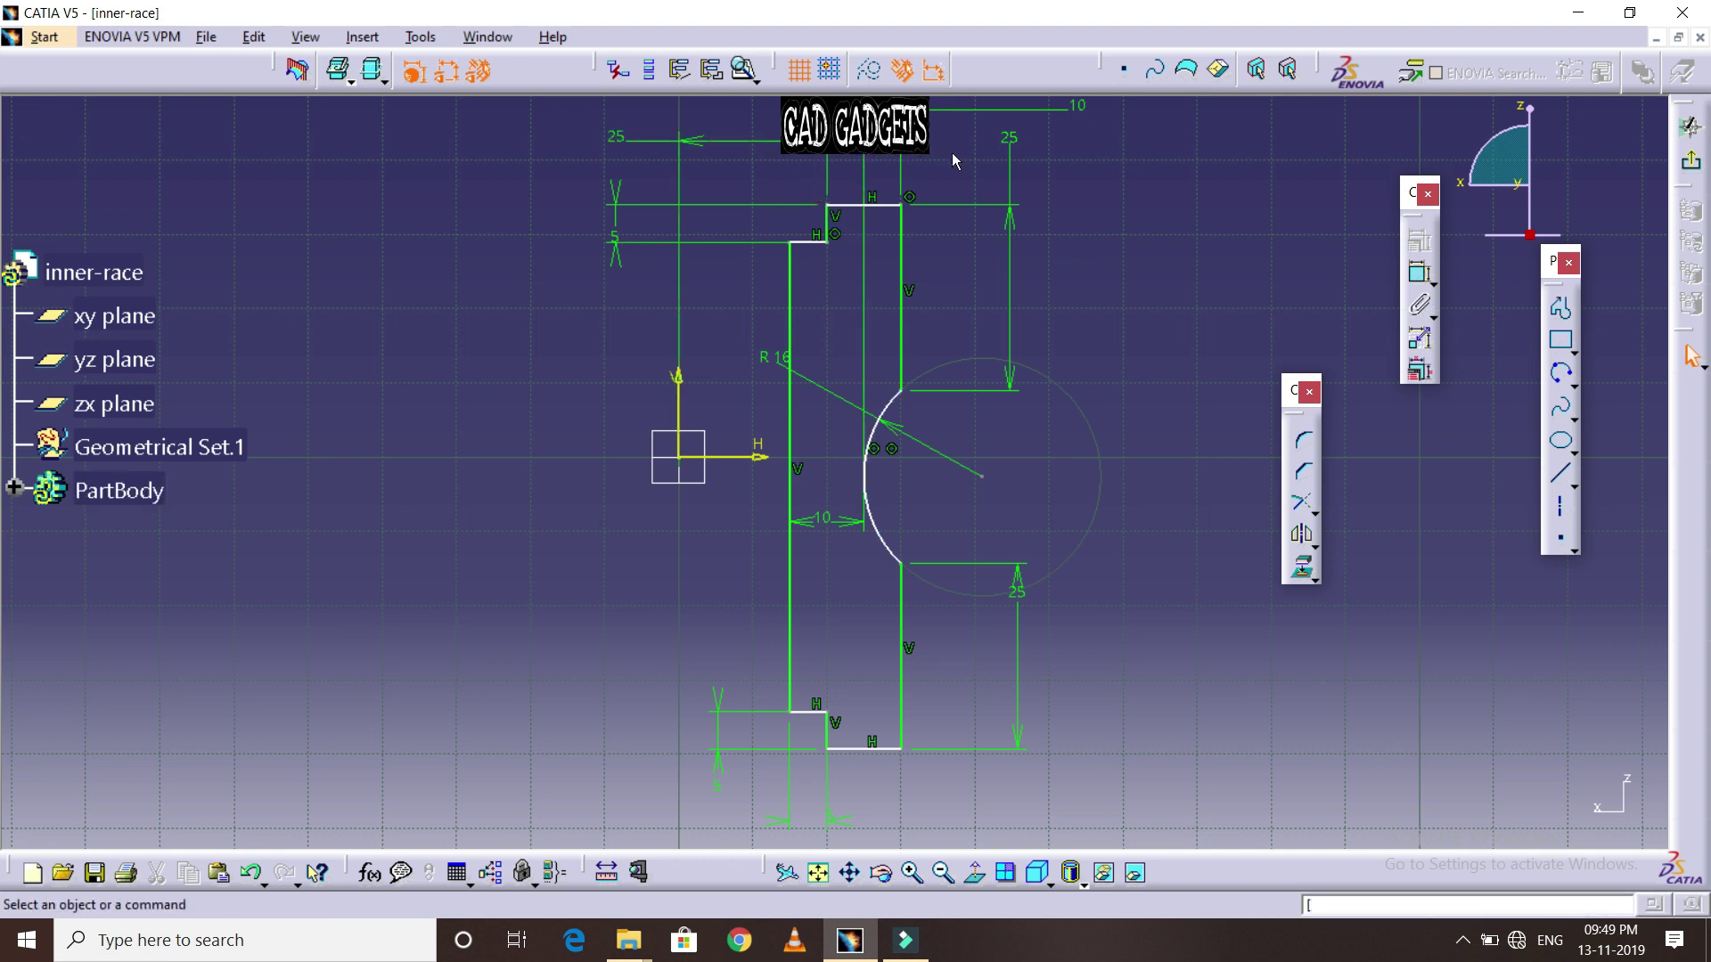
Move the inner-race sketch's top 25 dimension down beside the axis and leave the sketch
{"action": "left_click", "coordinate": [766, 362]}
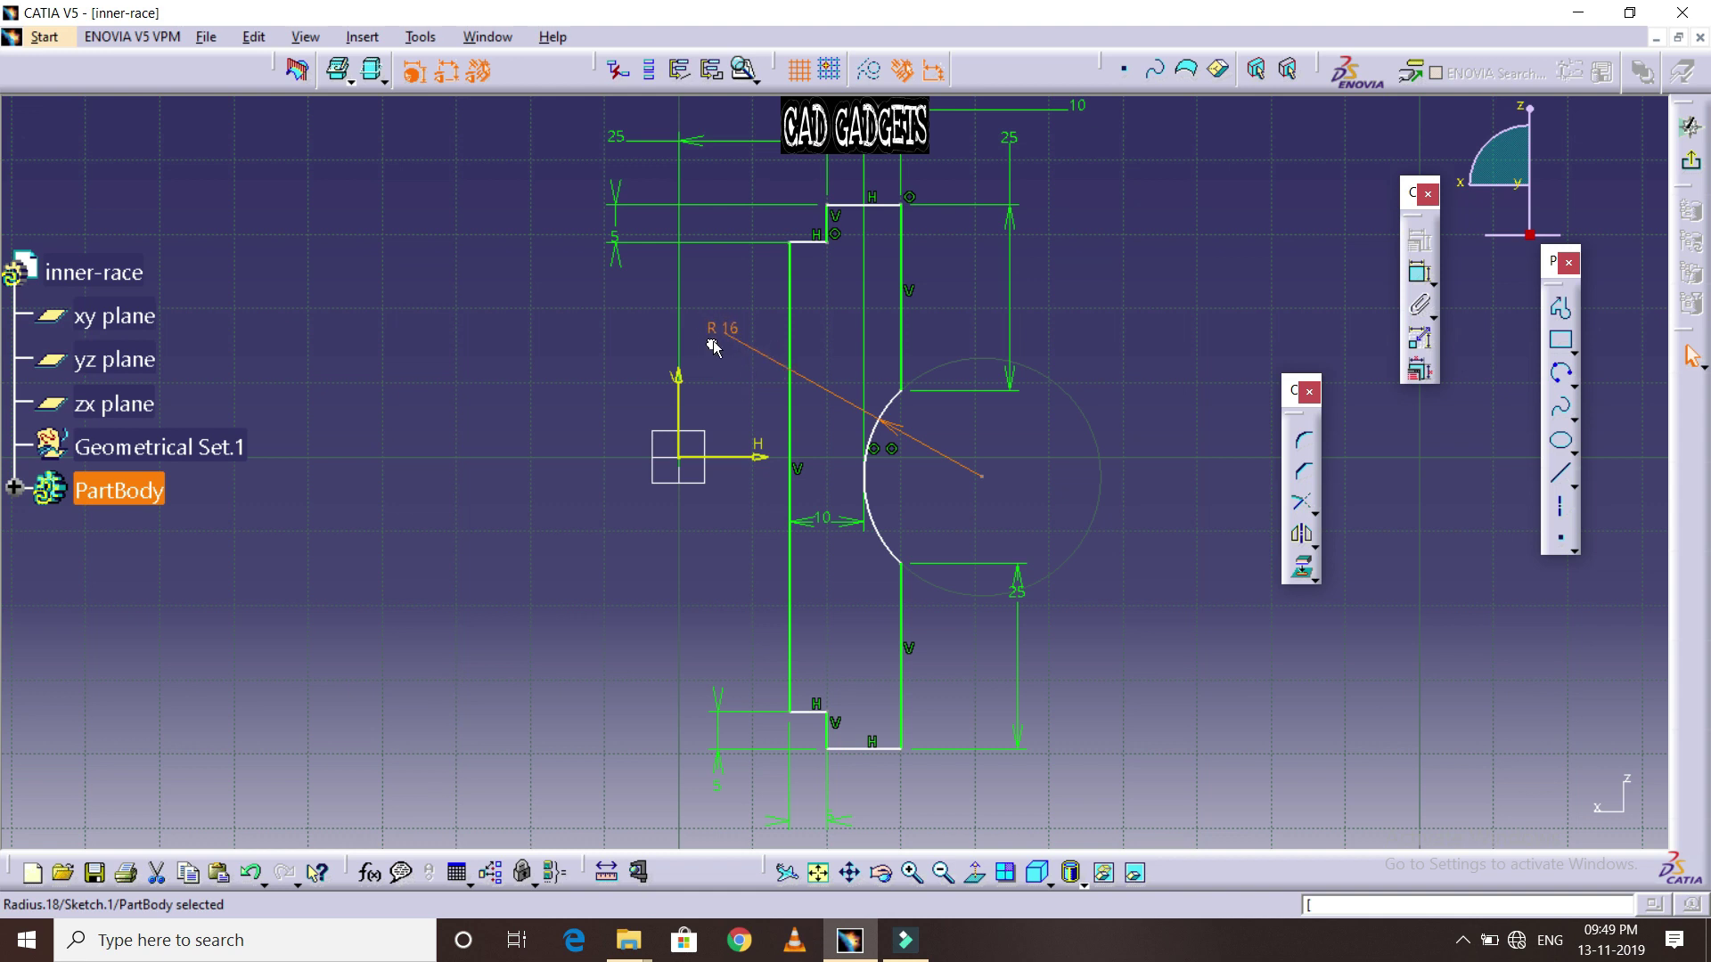
{"action": "left_click", "coordinate": [718, 385]}
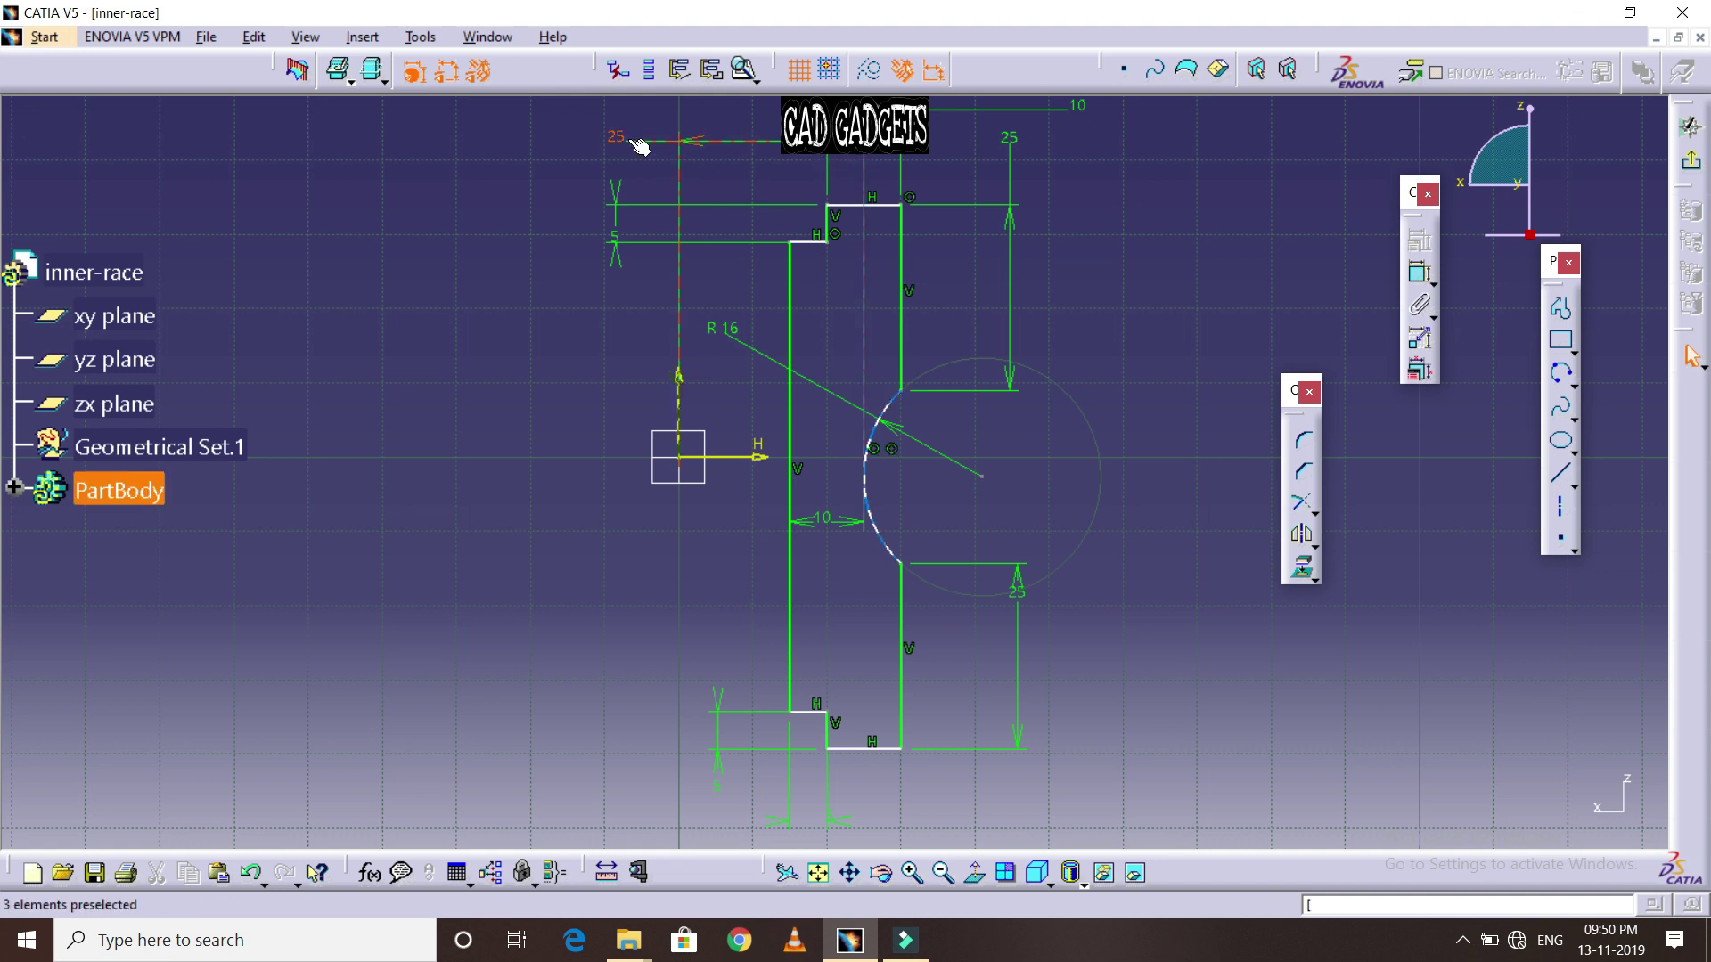
{"action": "left_click_drag", "start_coordinate": [639, 145], "coordinate": [680, 374]}
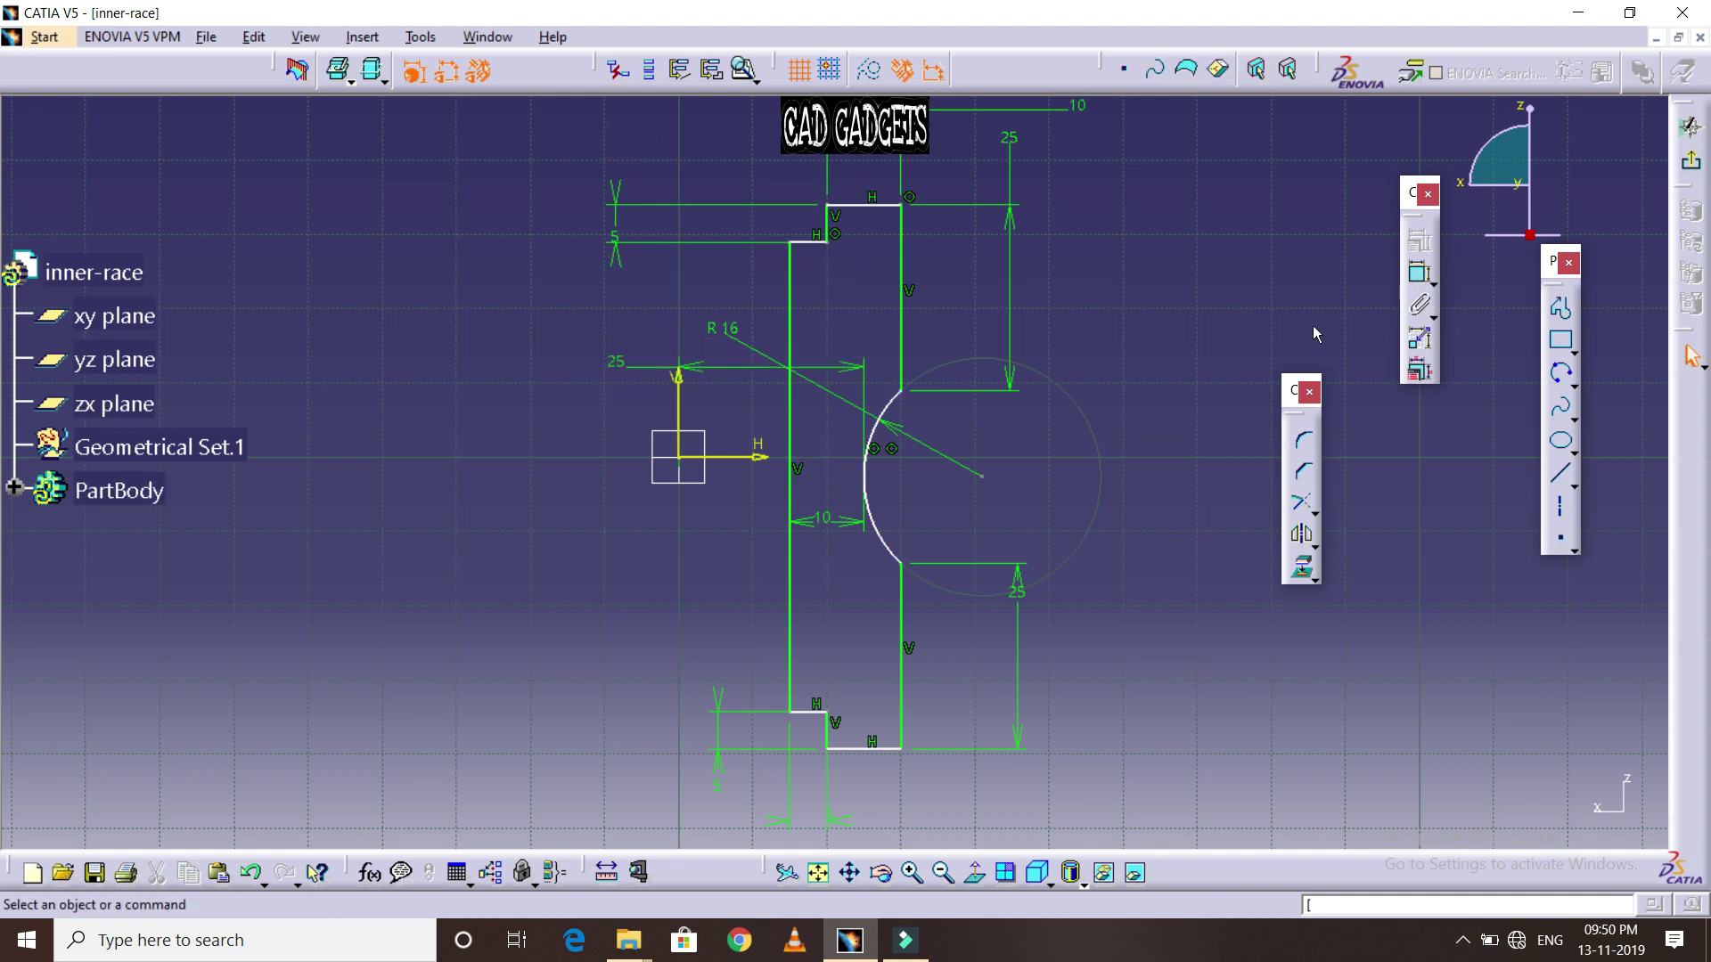
{"action": "left_click", "coordinate": [1690, 161]}
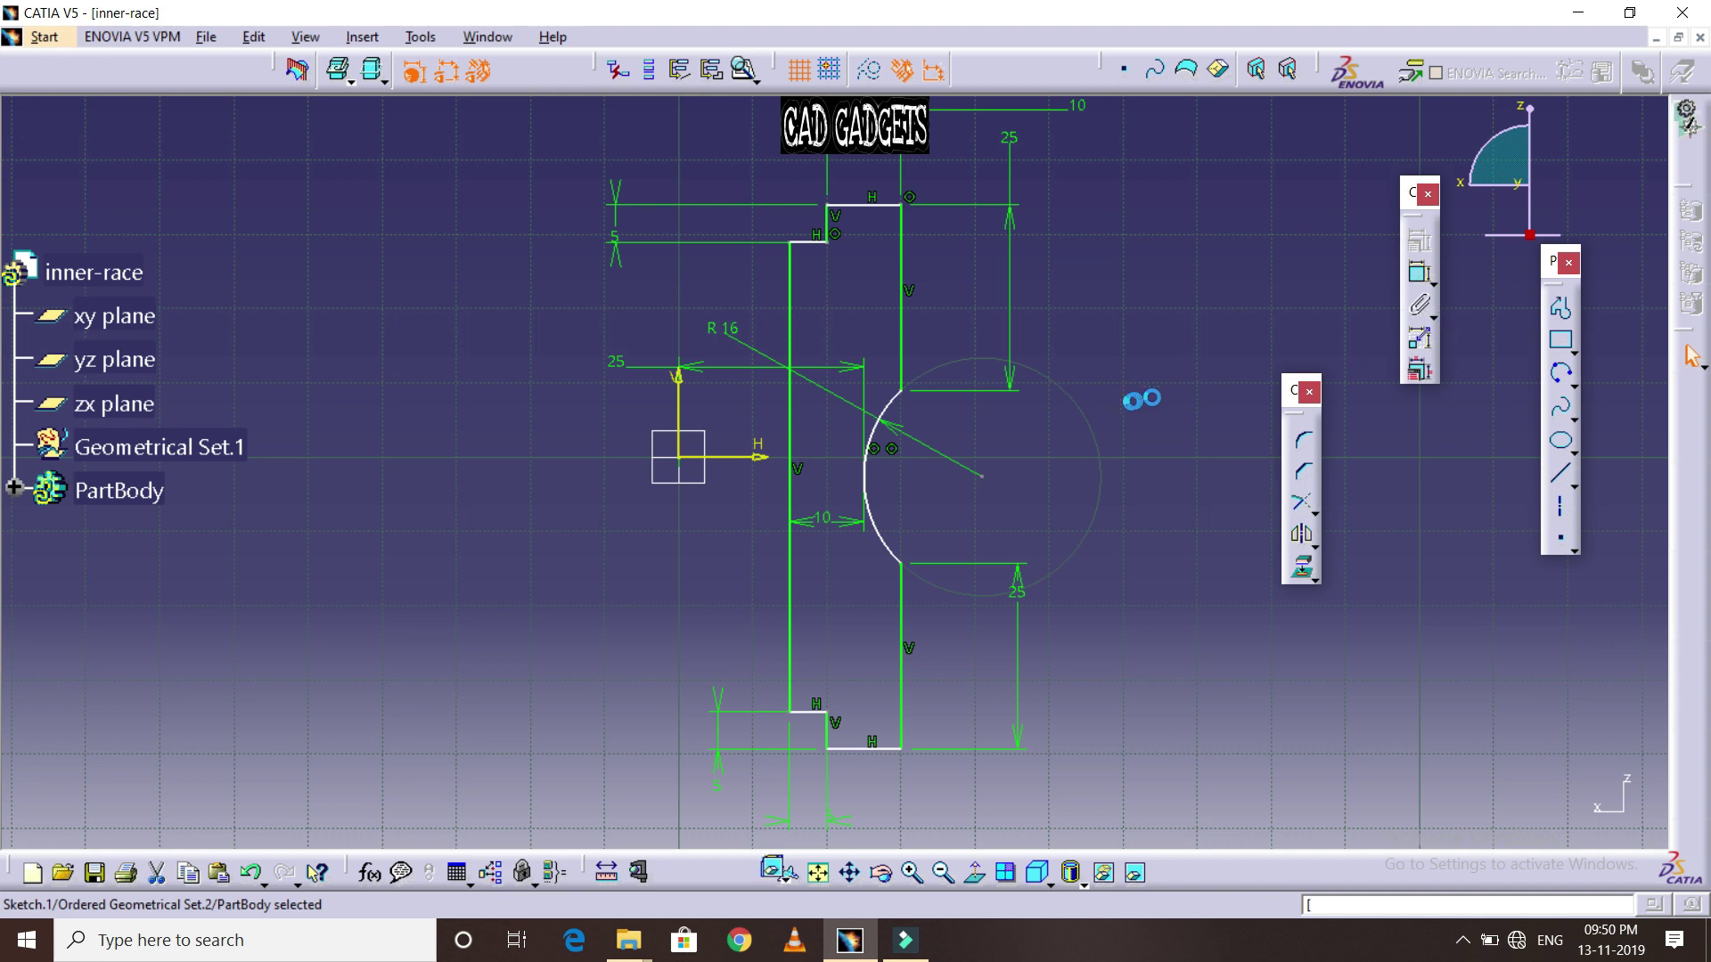
{"action": "left_click", "coordinate": [991, 485]}
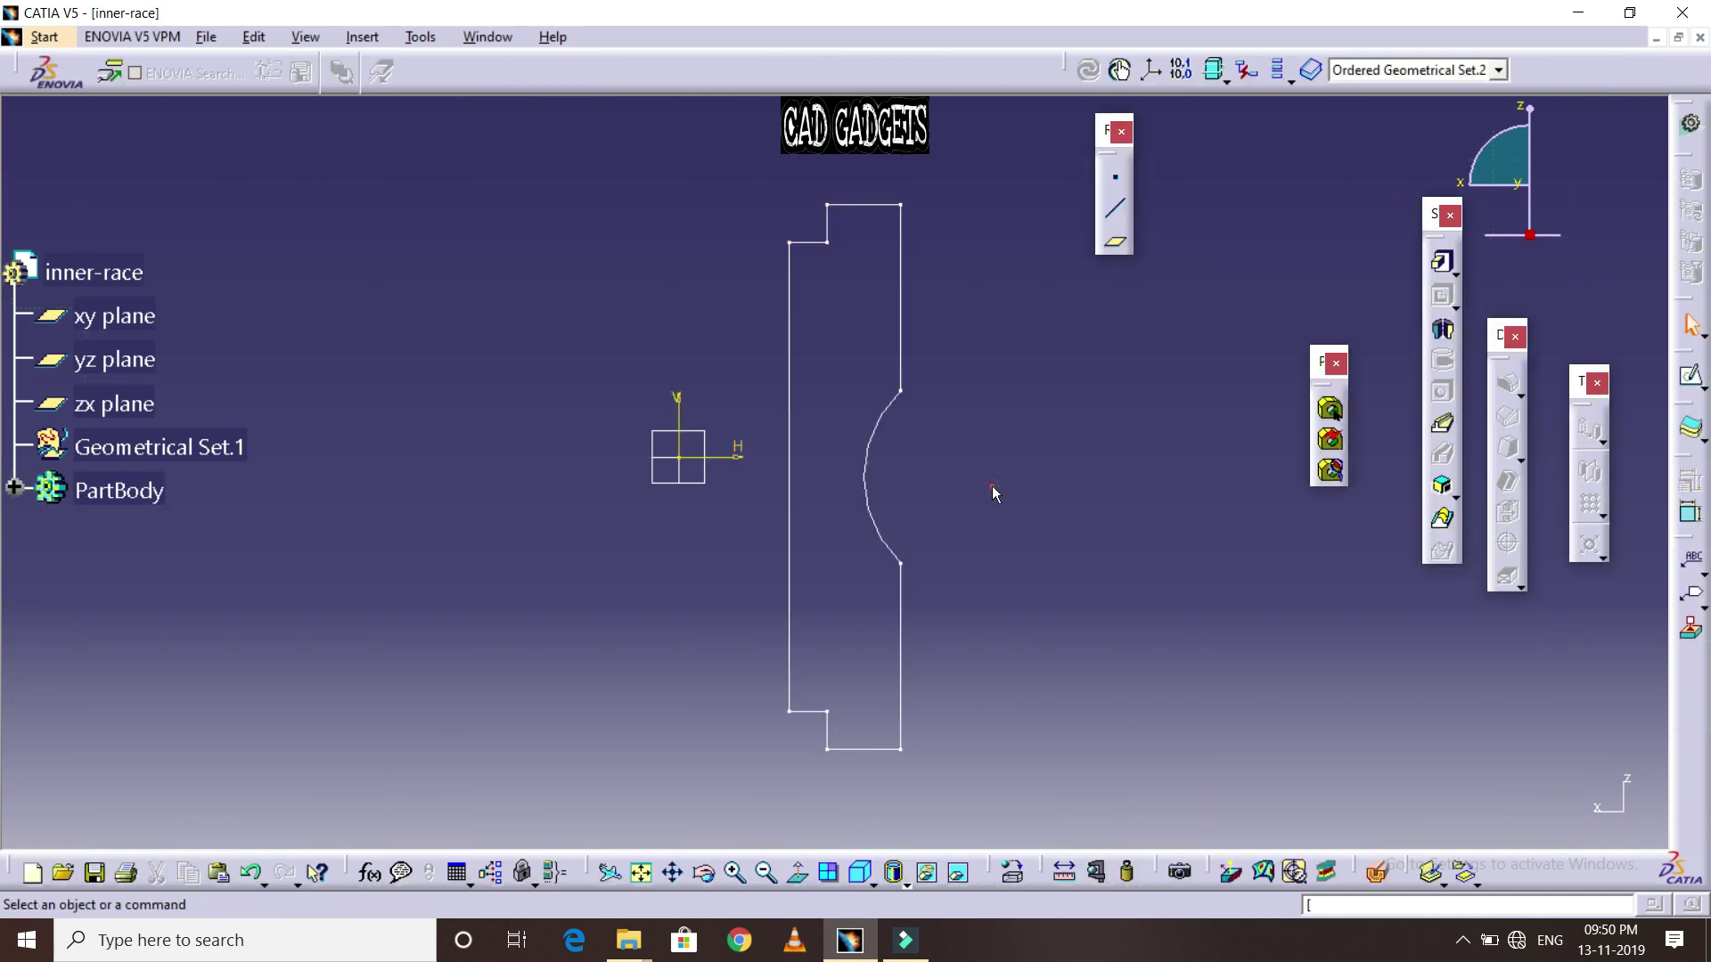
Revolve the inner-race sketch 360° about the V direction into a solid shaft
{"action": "left_click", "coordinate": [704, 873]}
{"action": "mouse_move", "coordinate": [630, 726]}
{"action": "left_mouse_down"}
{"action": "mouse_move", "coordinate": [1047, 466]}
{"action": "mouse_move", "coordinate": [1184, 485]}
{"action": "mouse_move", "coordinate": [1023, 740]}
{"action": "mouse_move", "coordinate": [1084, 713]}
{"action": "mouse_move", "coordinate": [945, 807]}
{"action": "left_mouse_up"}
{"action": "left_click", "coordinate": [765, 872]}
{"action": "left_click", "coordinate": [1016, 568]}
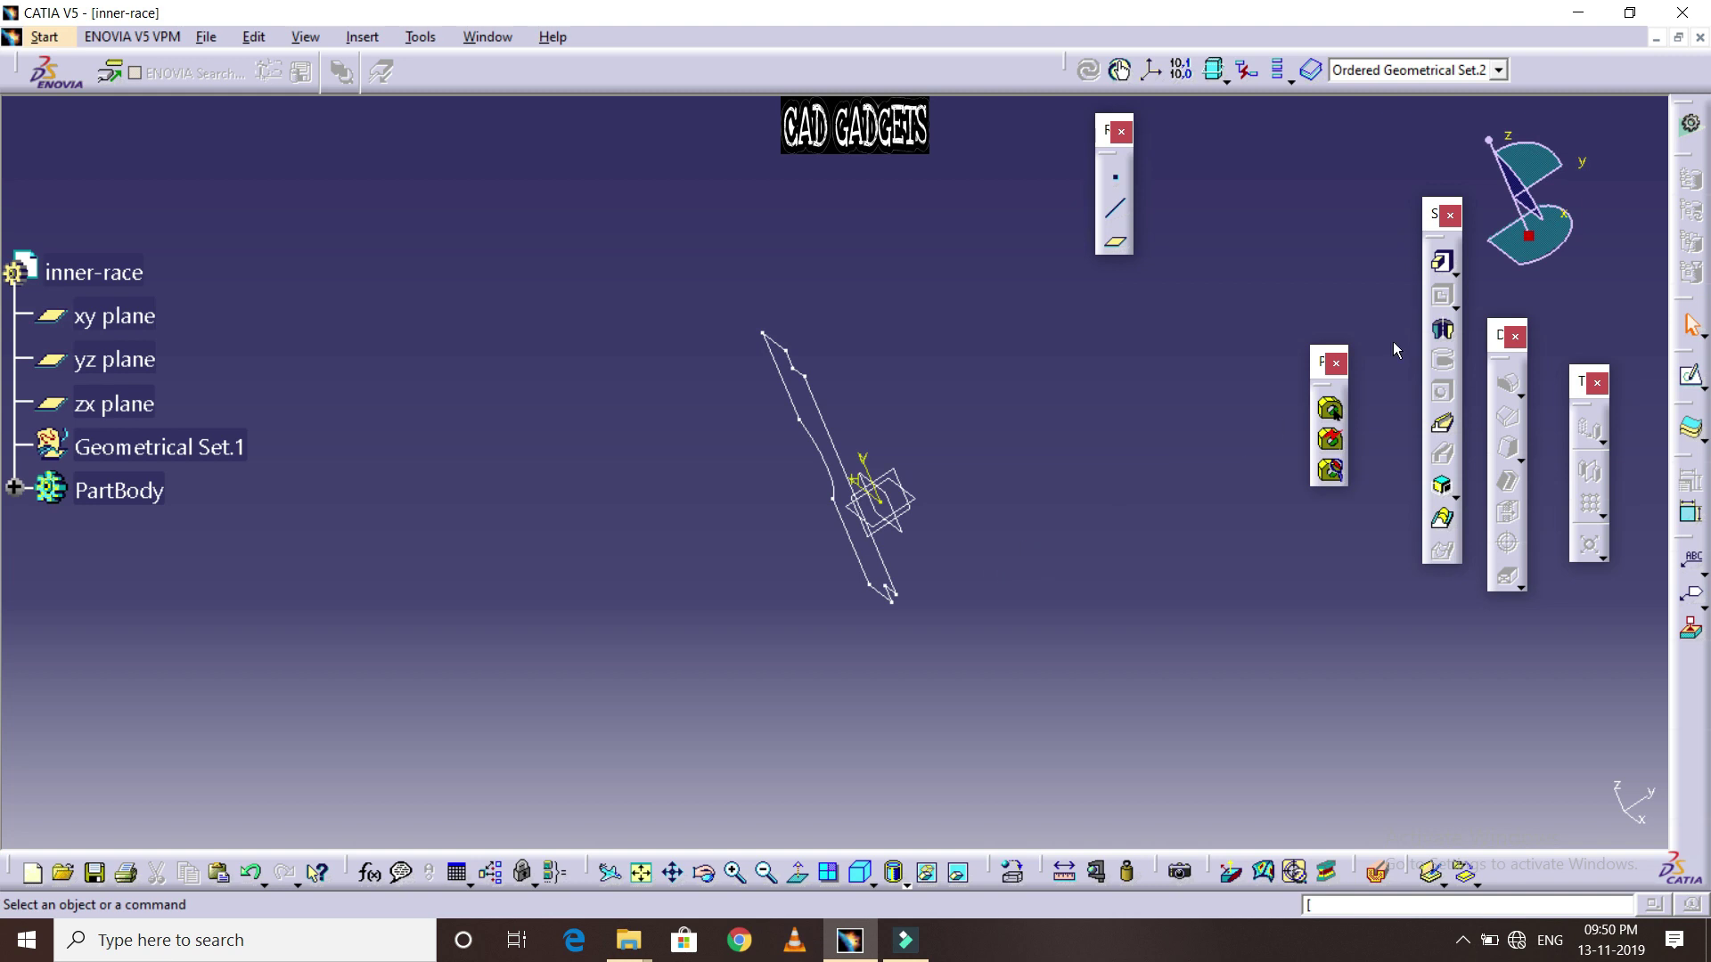
{"action": "left_click", "coordinate": [1442, 329]}
{"action": "left_click", "coordinate": [1022, 519]}
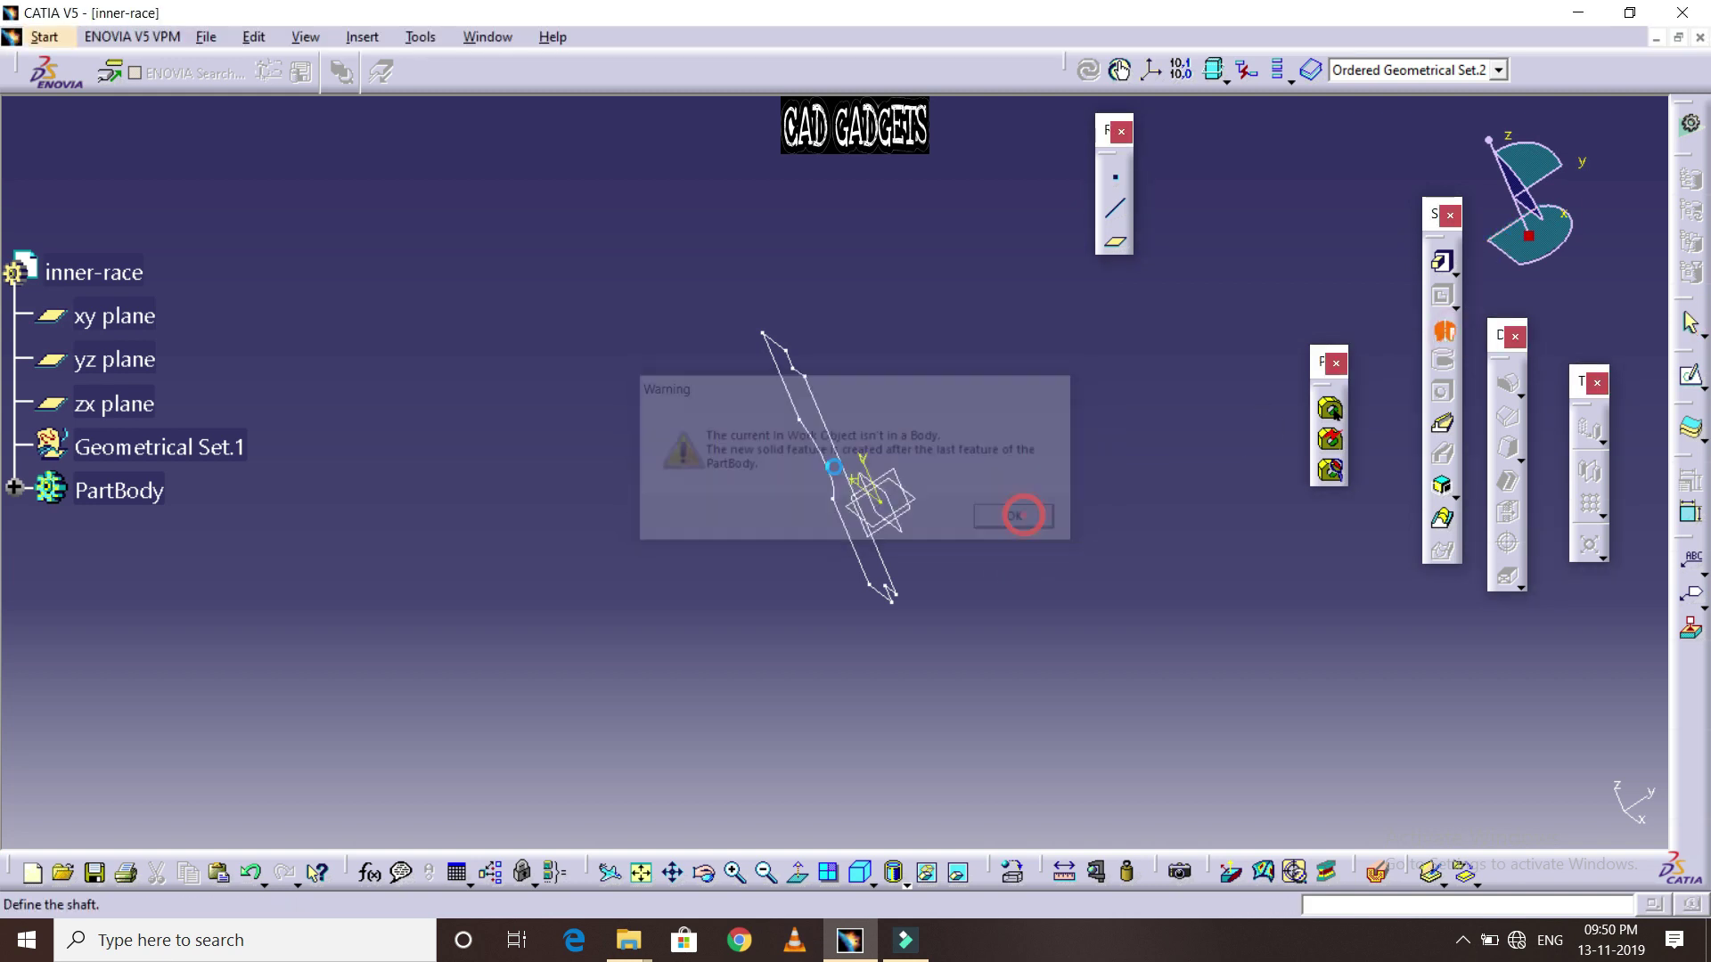
{"action": "left_click", "coordinate": [833, 424]}
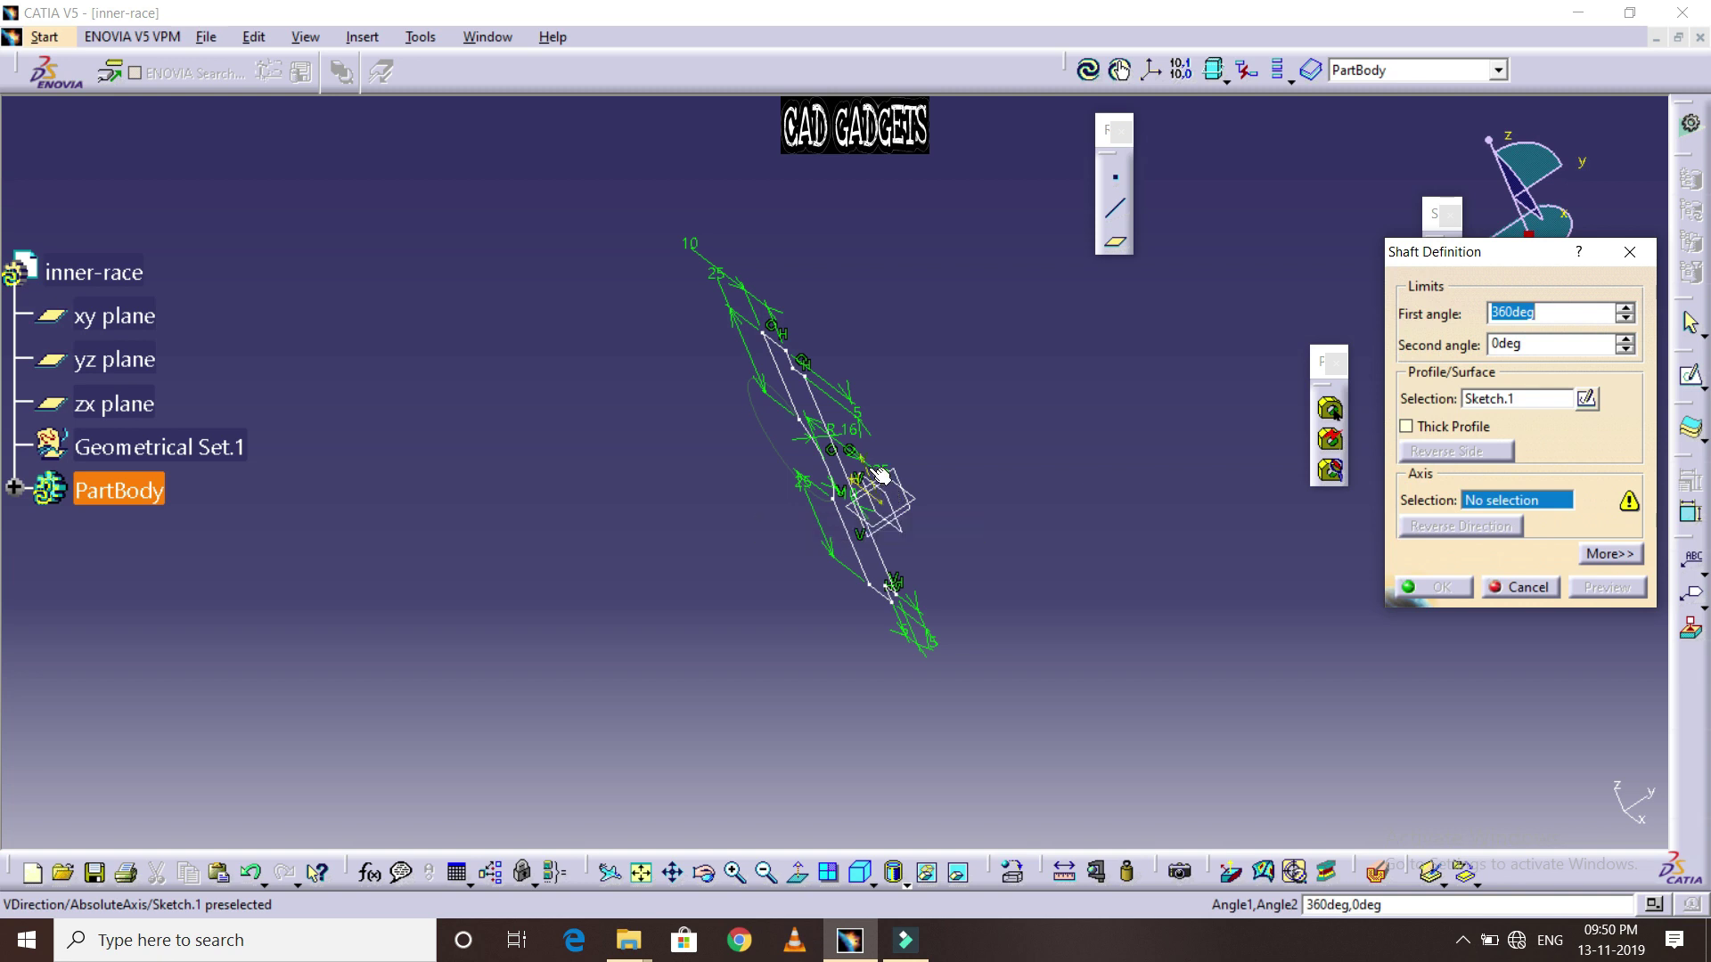
{"action": "left_click", "coordinate": [877, 476]}
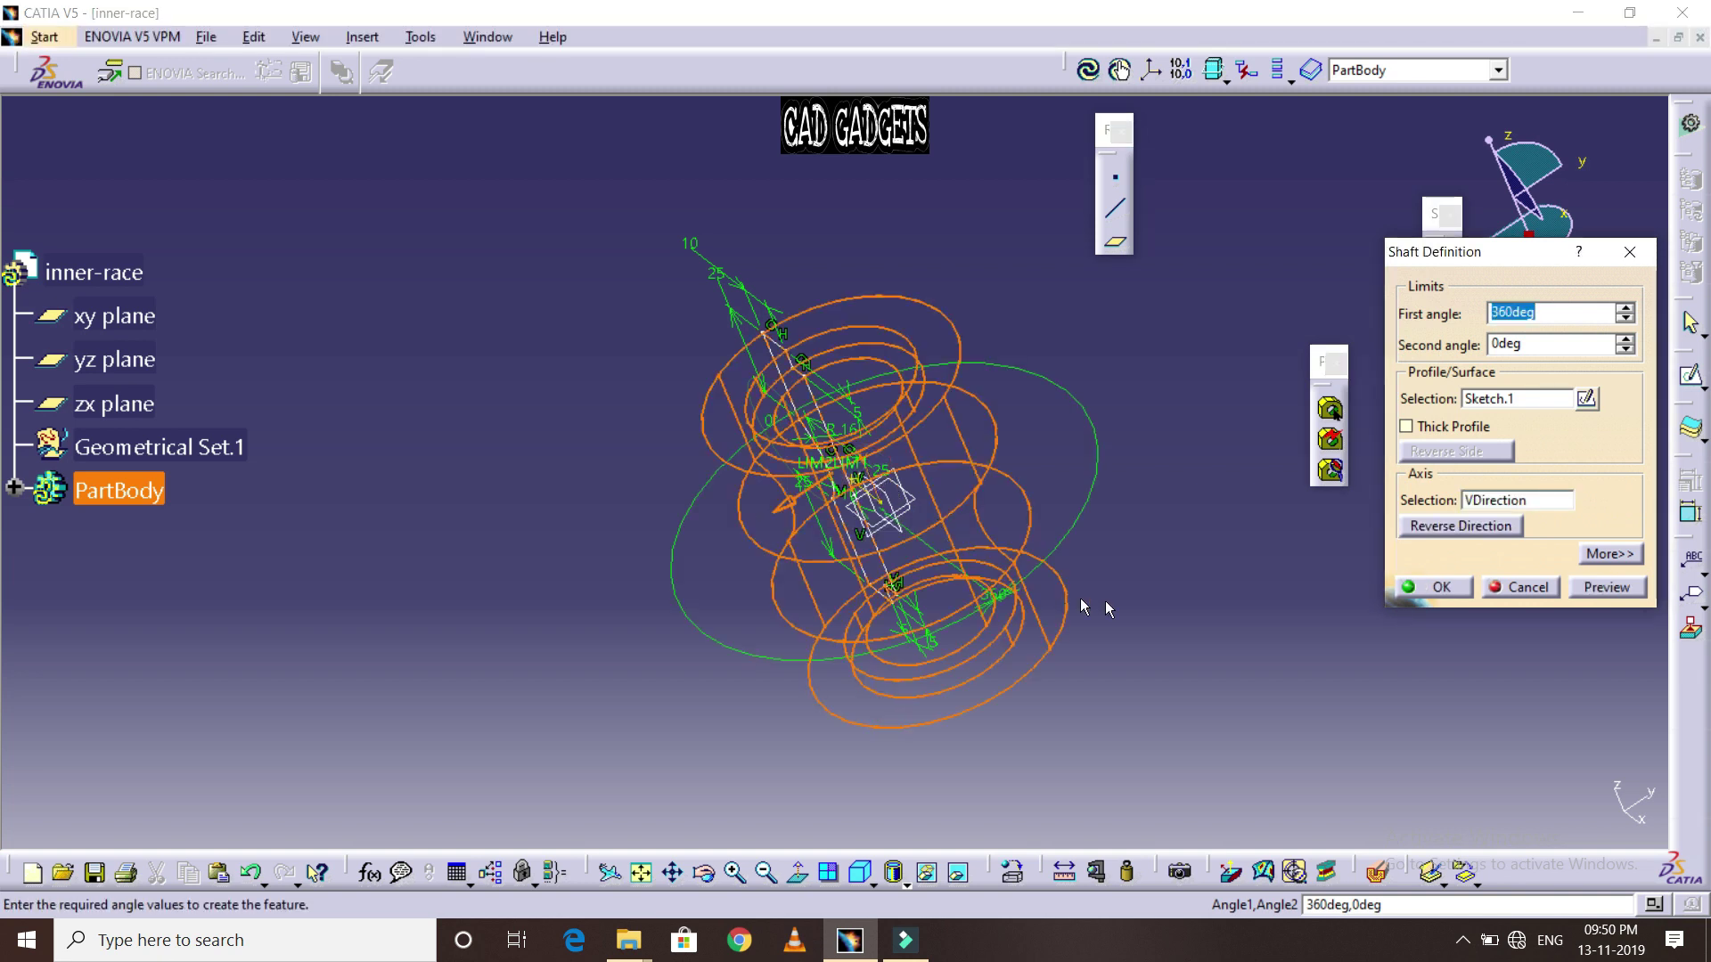
{"action": "left_click", "coordinate": [1592, 587]}
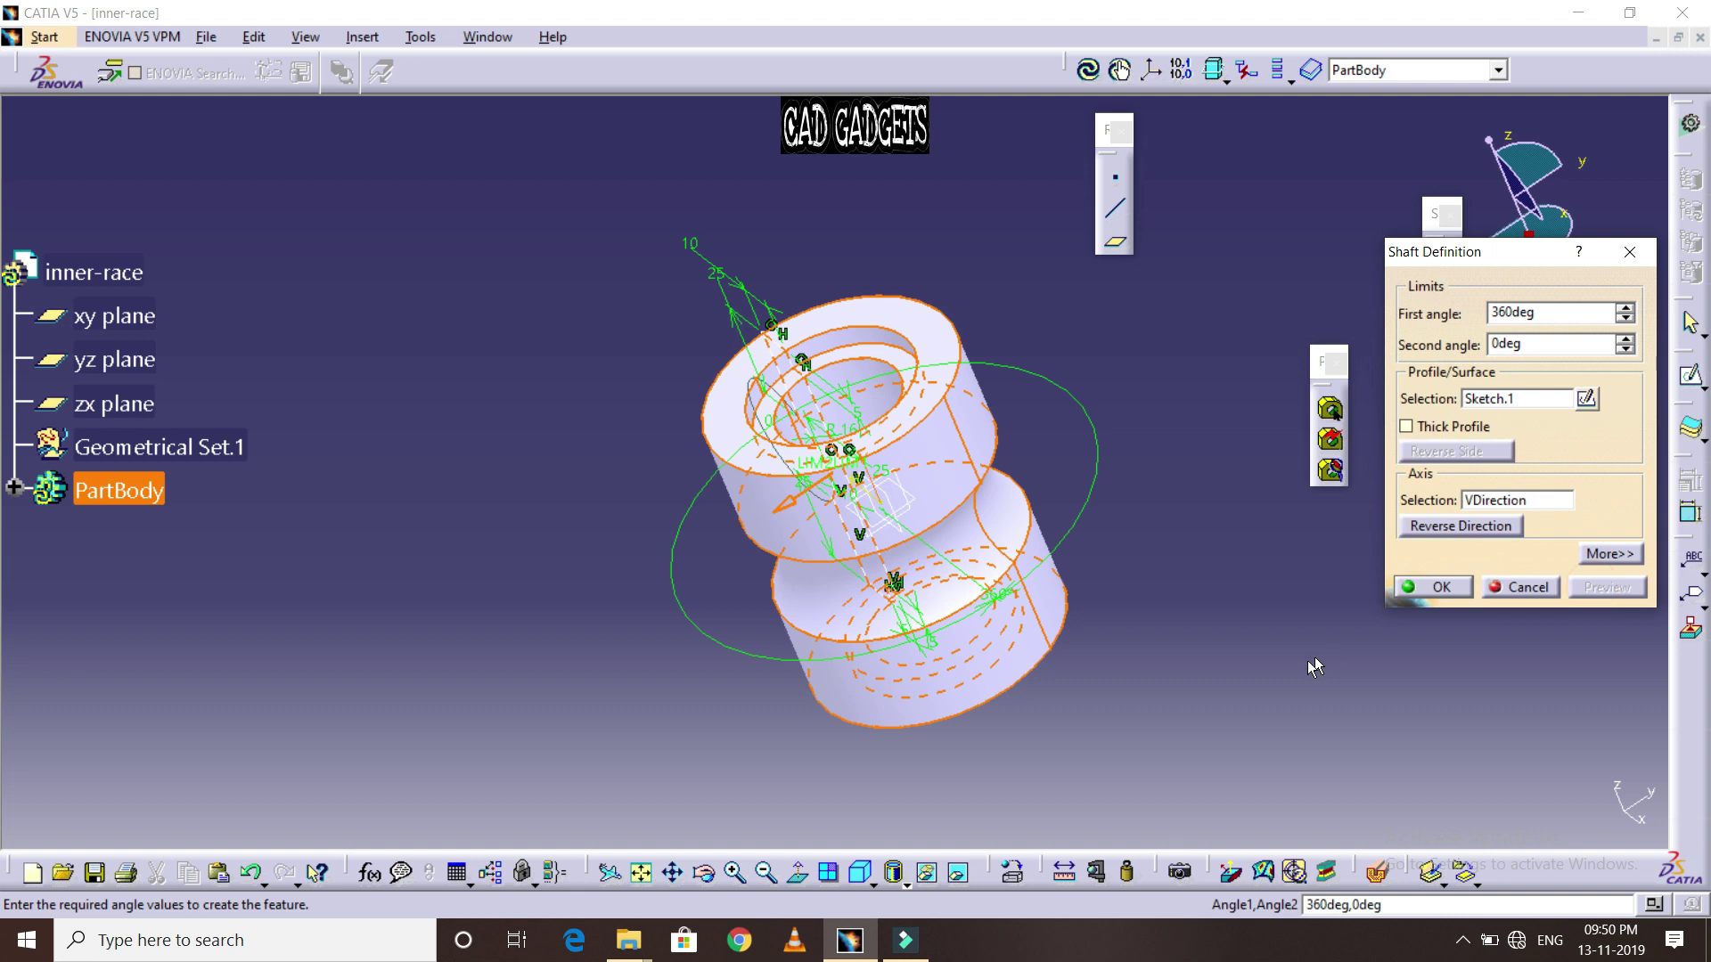
{"action": "left_click", "coordinate": [1416, 593]}
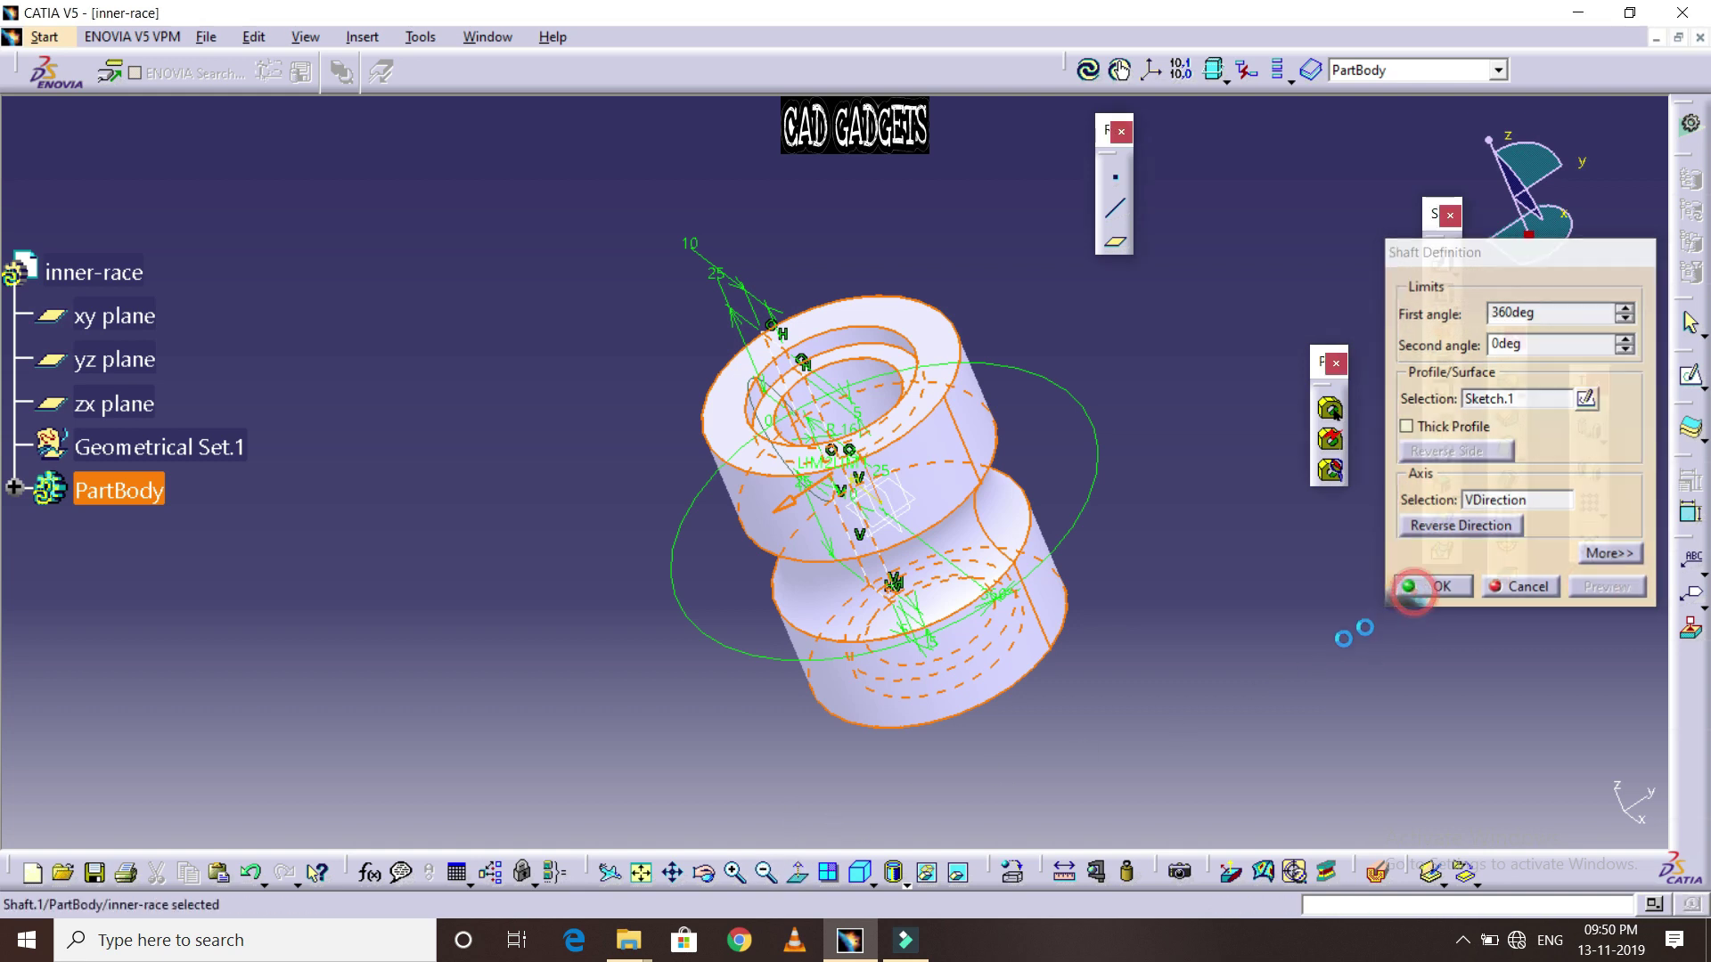
{"action": "left_click", "coordinate": [707, 876]}
{"action": "mouse_move", "coordinate": [679, 745]}
{"action": "left_mouse_down"}
{"action": "mouse_move", "coordinate": [1134, 664]}
{"action": "mouse_move", "coordinate": [1042, 458]}
{"action": "mouse_move", "coordinate": [719, 588]}
{"action": "mouse_move", "coordinate": [873, 777]}
{"action": "mouse_move", "coordinate": [1104, 544]}
{"action": "mouse_move", "coordinate": [737, 290]}
{"action": "mouse_move", "coordinate": [534, 279]}
{"action": "mouse_move", "coordinate": [623, 470]}
{"action": "mouse_move", "coordinate": [466, 451]}
{"action": "mouse_move", "coordinate": [534, 565]}
{"action": "mouse_move", "coordinate": [611, 580]}
{"action": "mouse_move", "coordinate": [543, 473]}
{"action": "mouse_move", "coordinate": [443, 465]}
{"action": "mouse_move", "coordinate": [531, 506]}
{"action": "mouse_move", "coordinate": [737, 546]}
{"action": "mouse_move", "coordinate": [1104, 531]}
{"action": "mouse_move", "coordinate": [1191, 546]}
{"action": "left_mouse_up"}
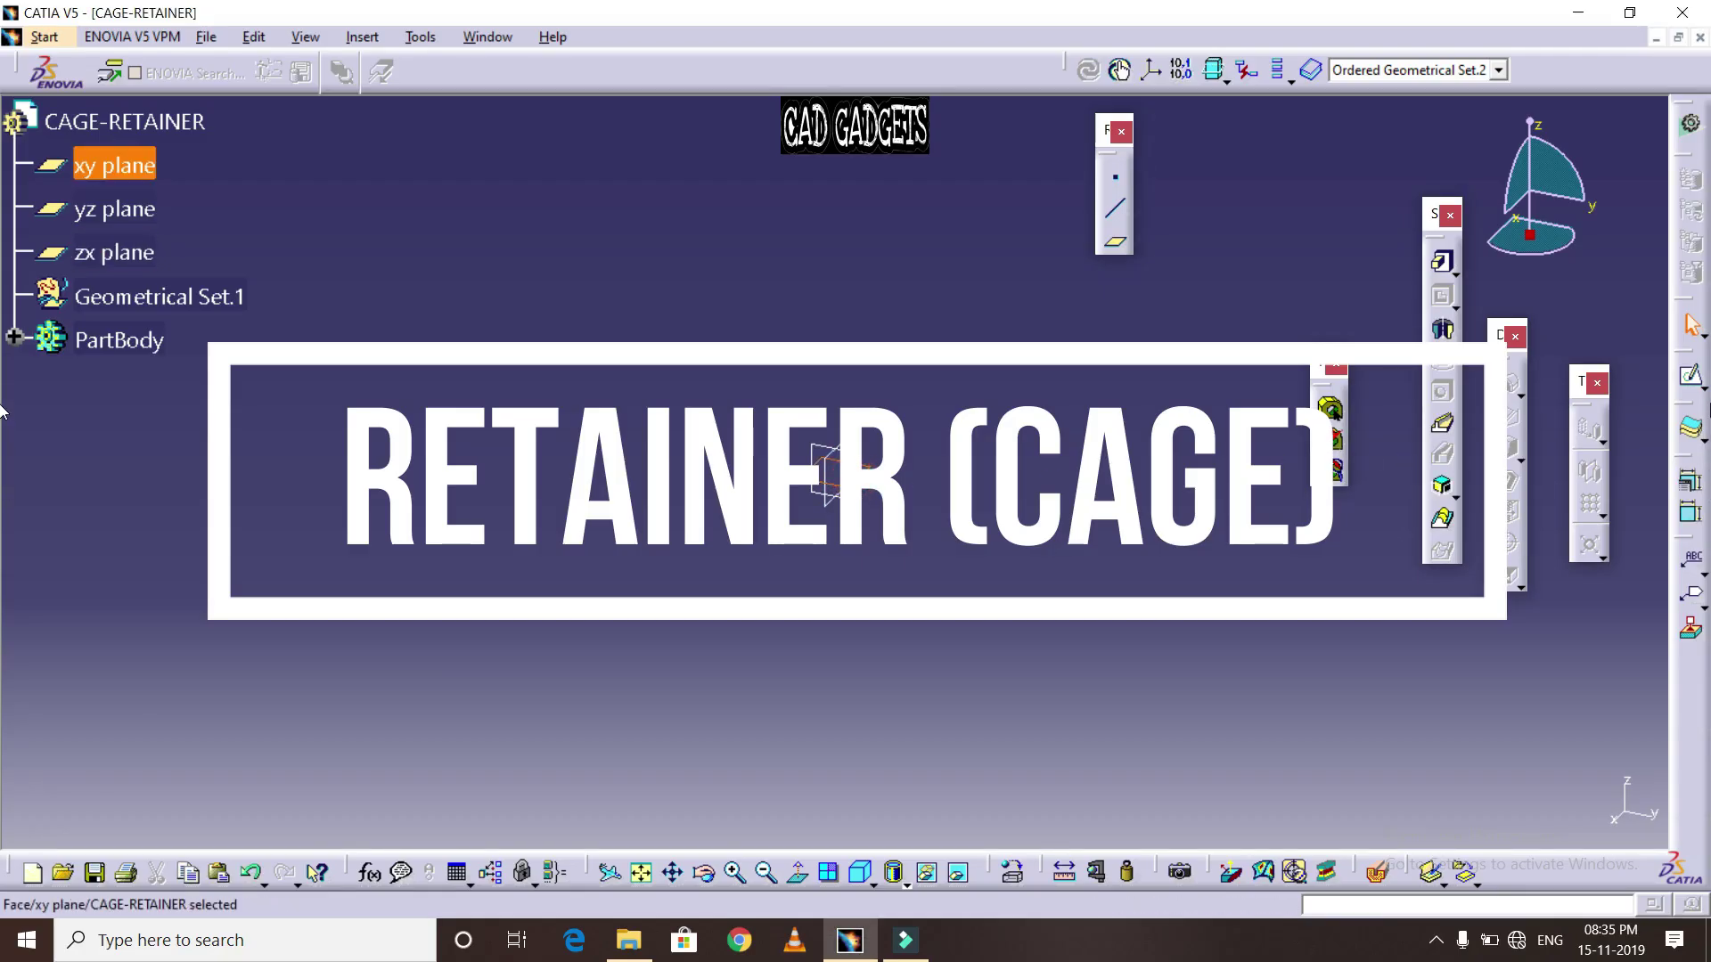
Start a sketch on the xy plane and draw two circles centred on the origin
{"action": "left_click", "coordinate": [1691, 375]}
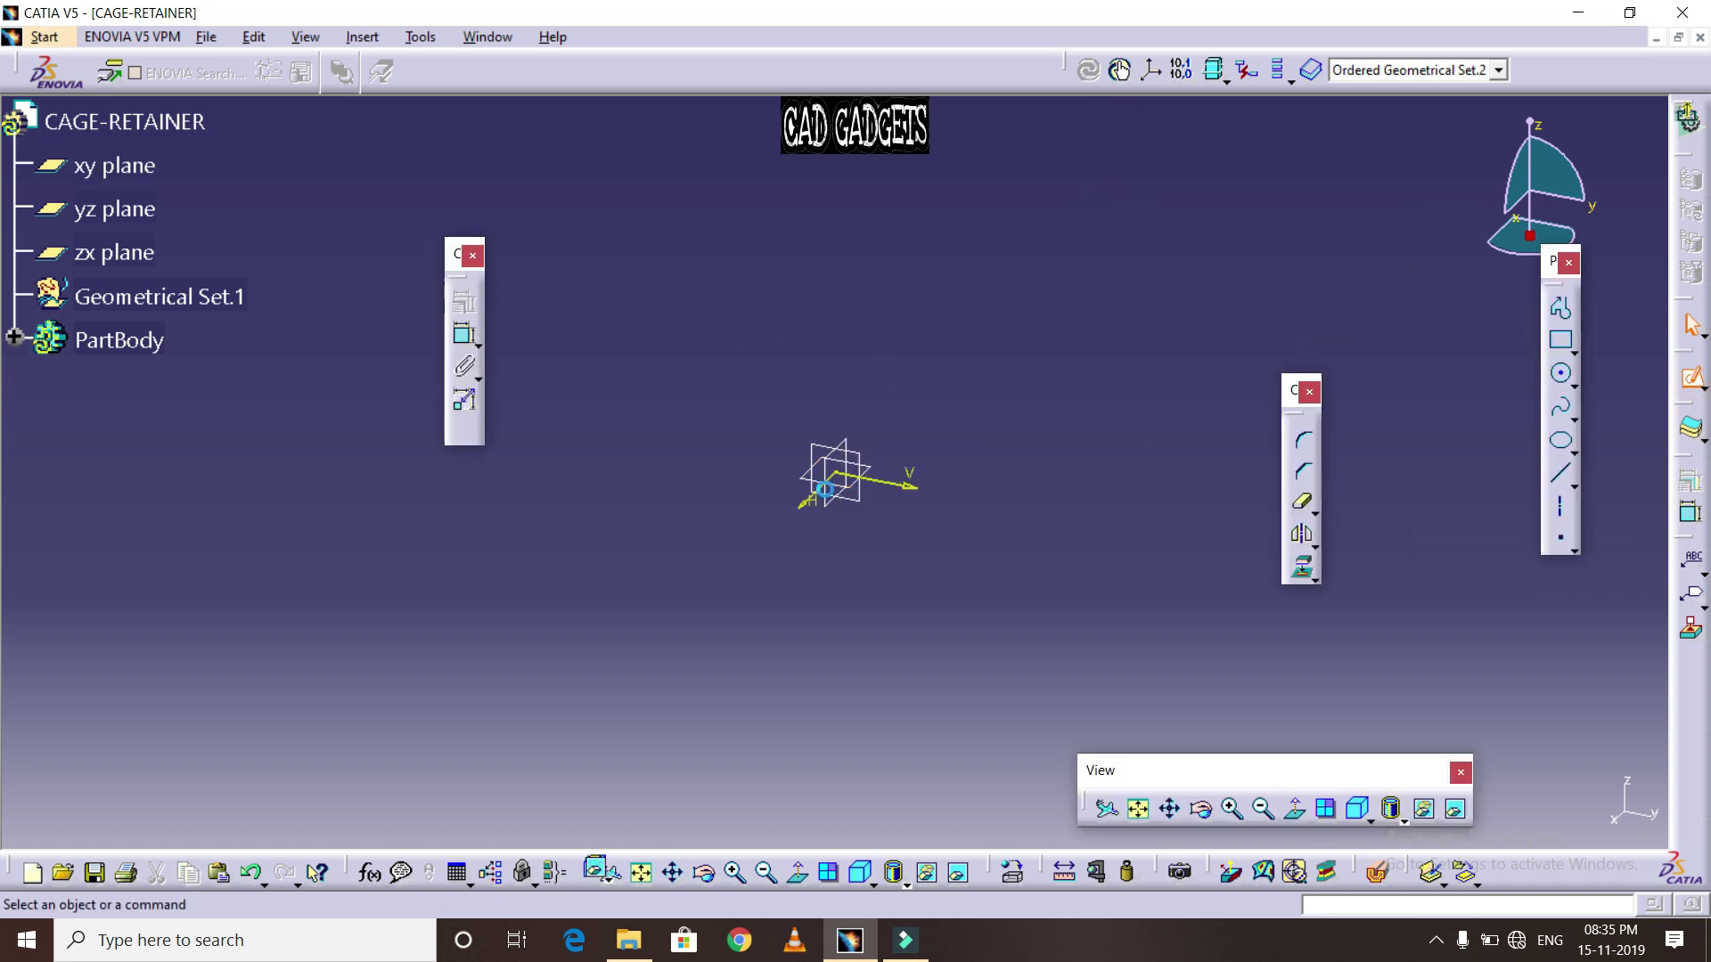
{"action": "left_click", "coordinate": [1554, 378]}
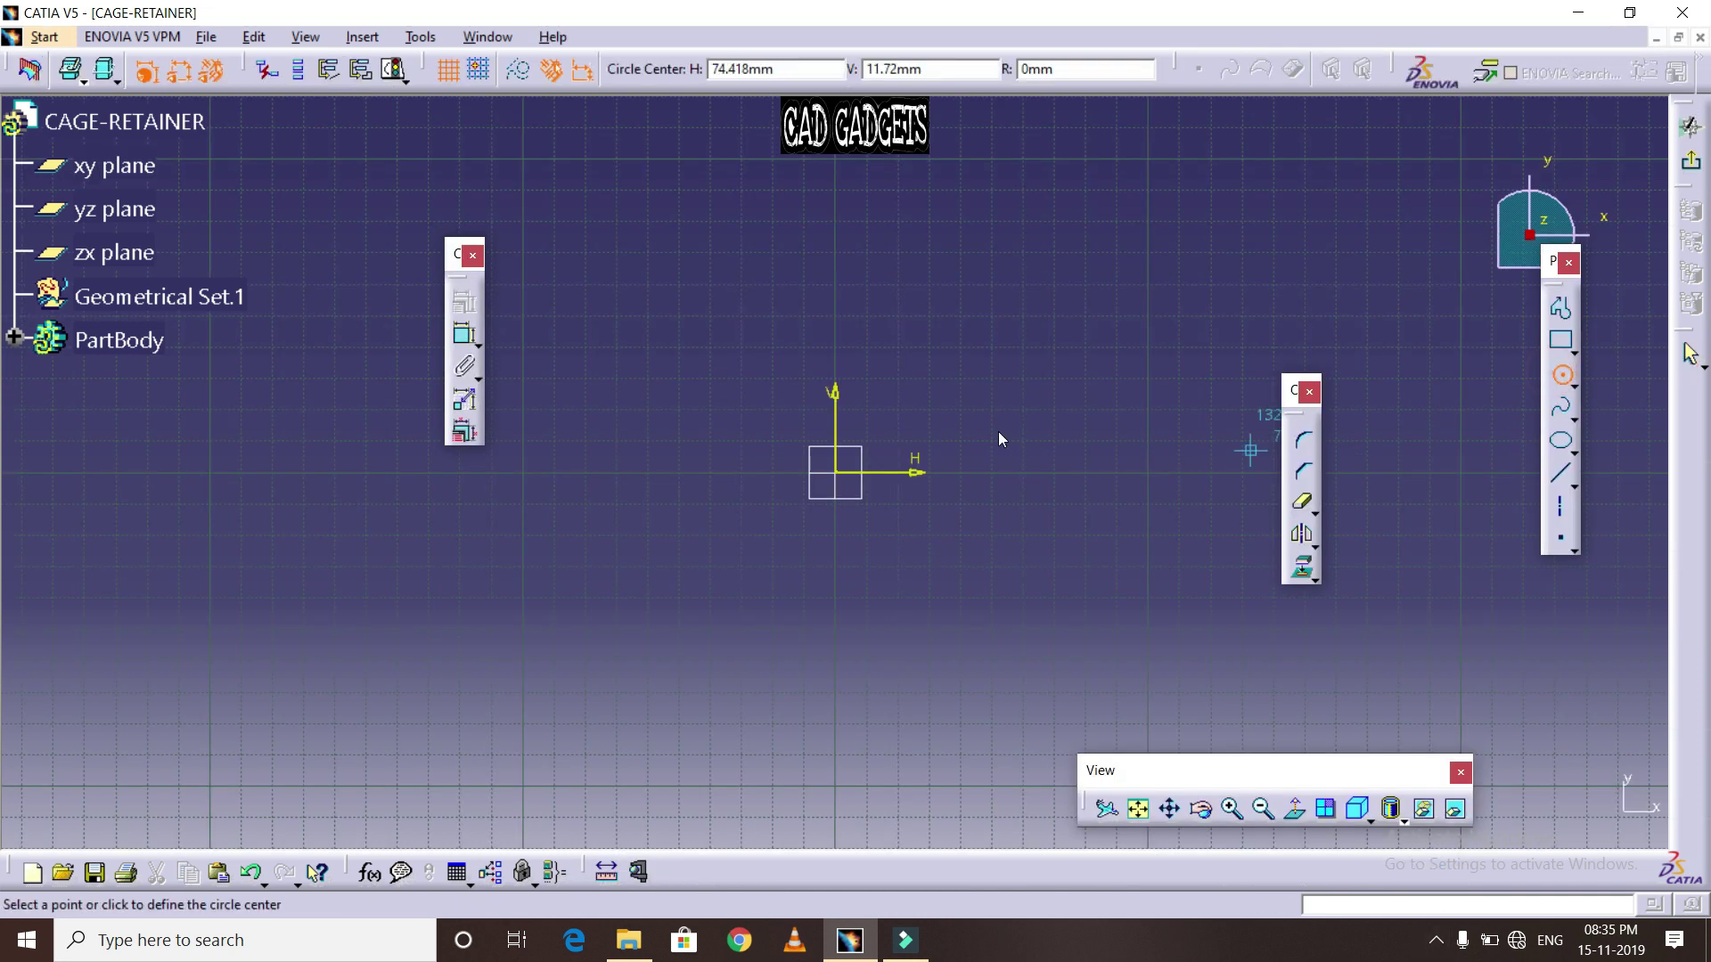
{"action": "left_click", "coordinate": [835, 473]}
{"action": "left_click", "coordinate": [969, 511]}
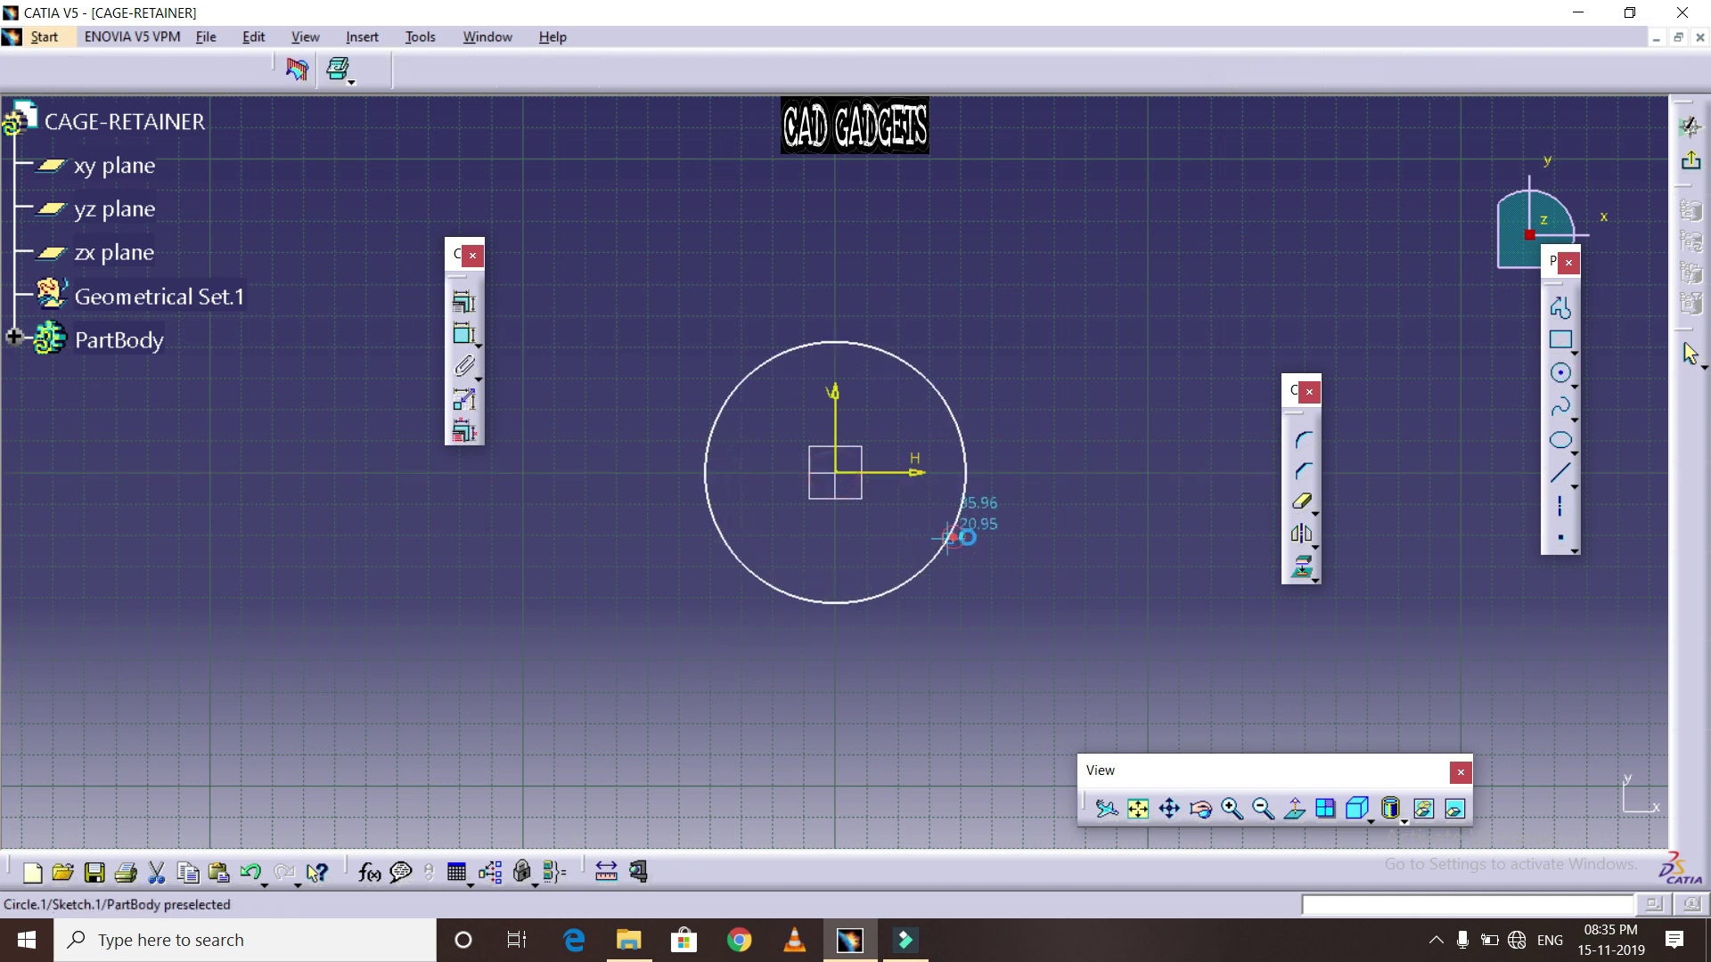
{"action": "left_click", "coordinate": [1564, 375]}
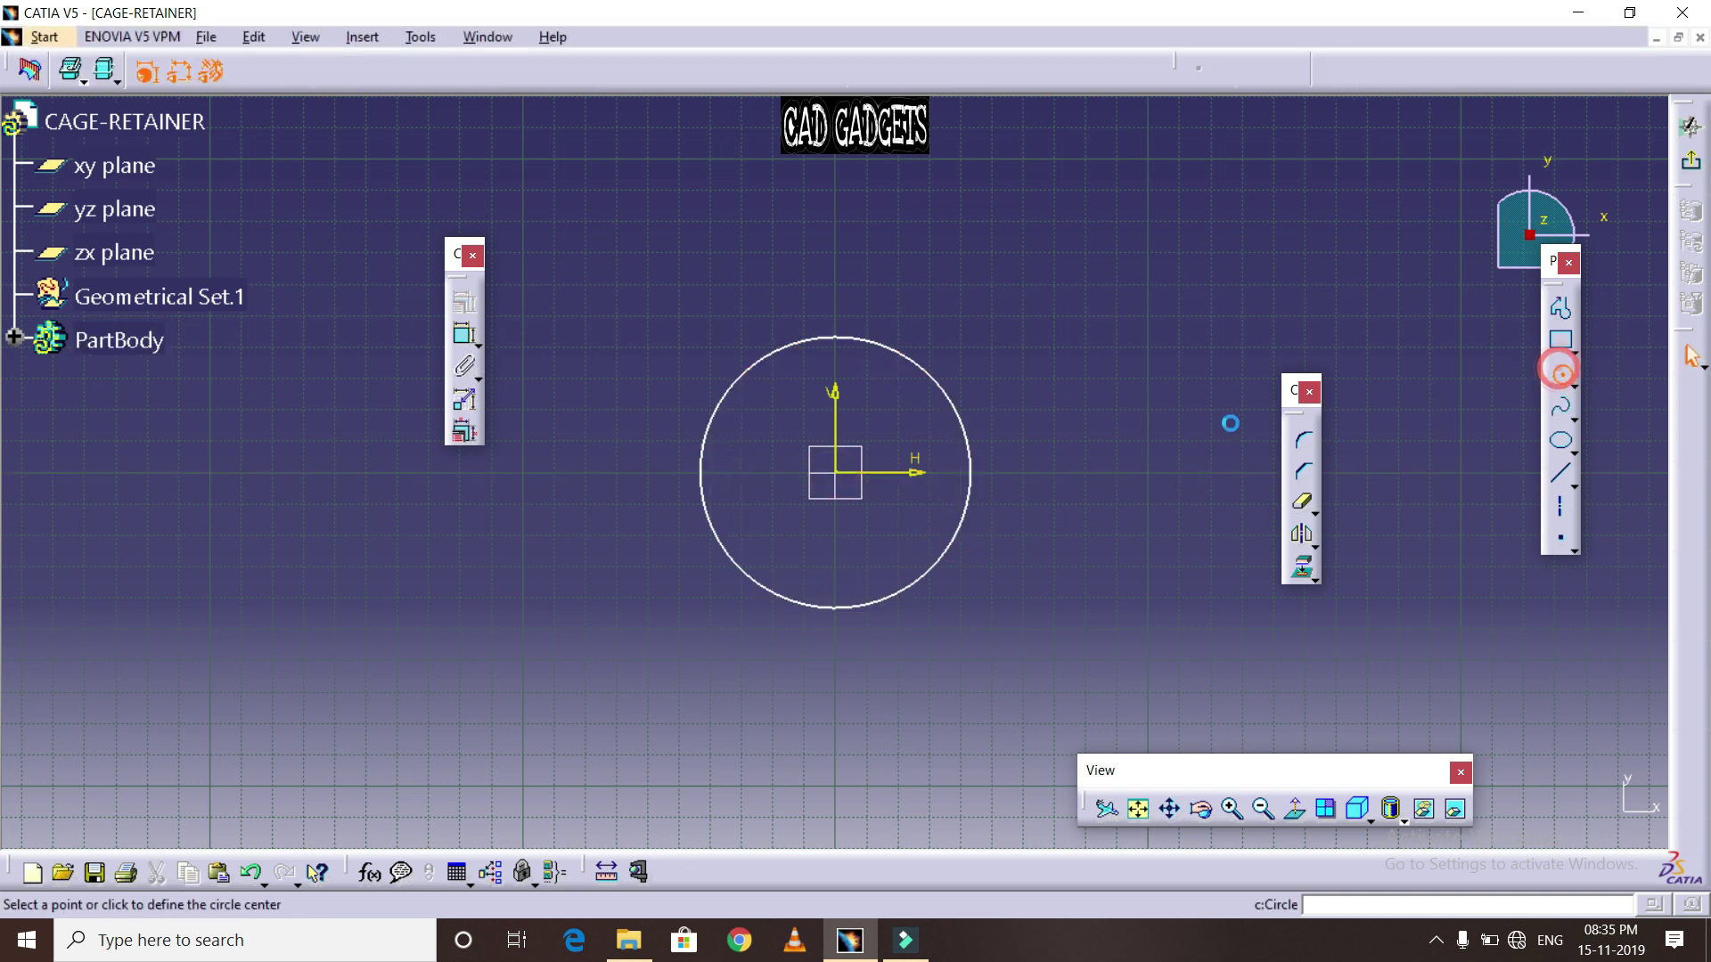
{"action": "left_click", "coordinate": [838, 474]}
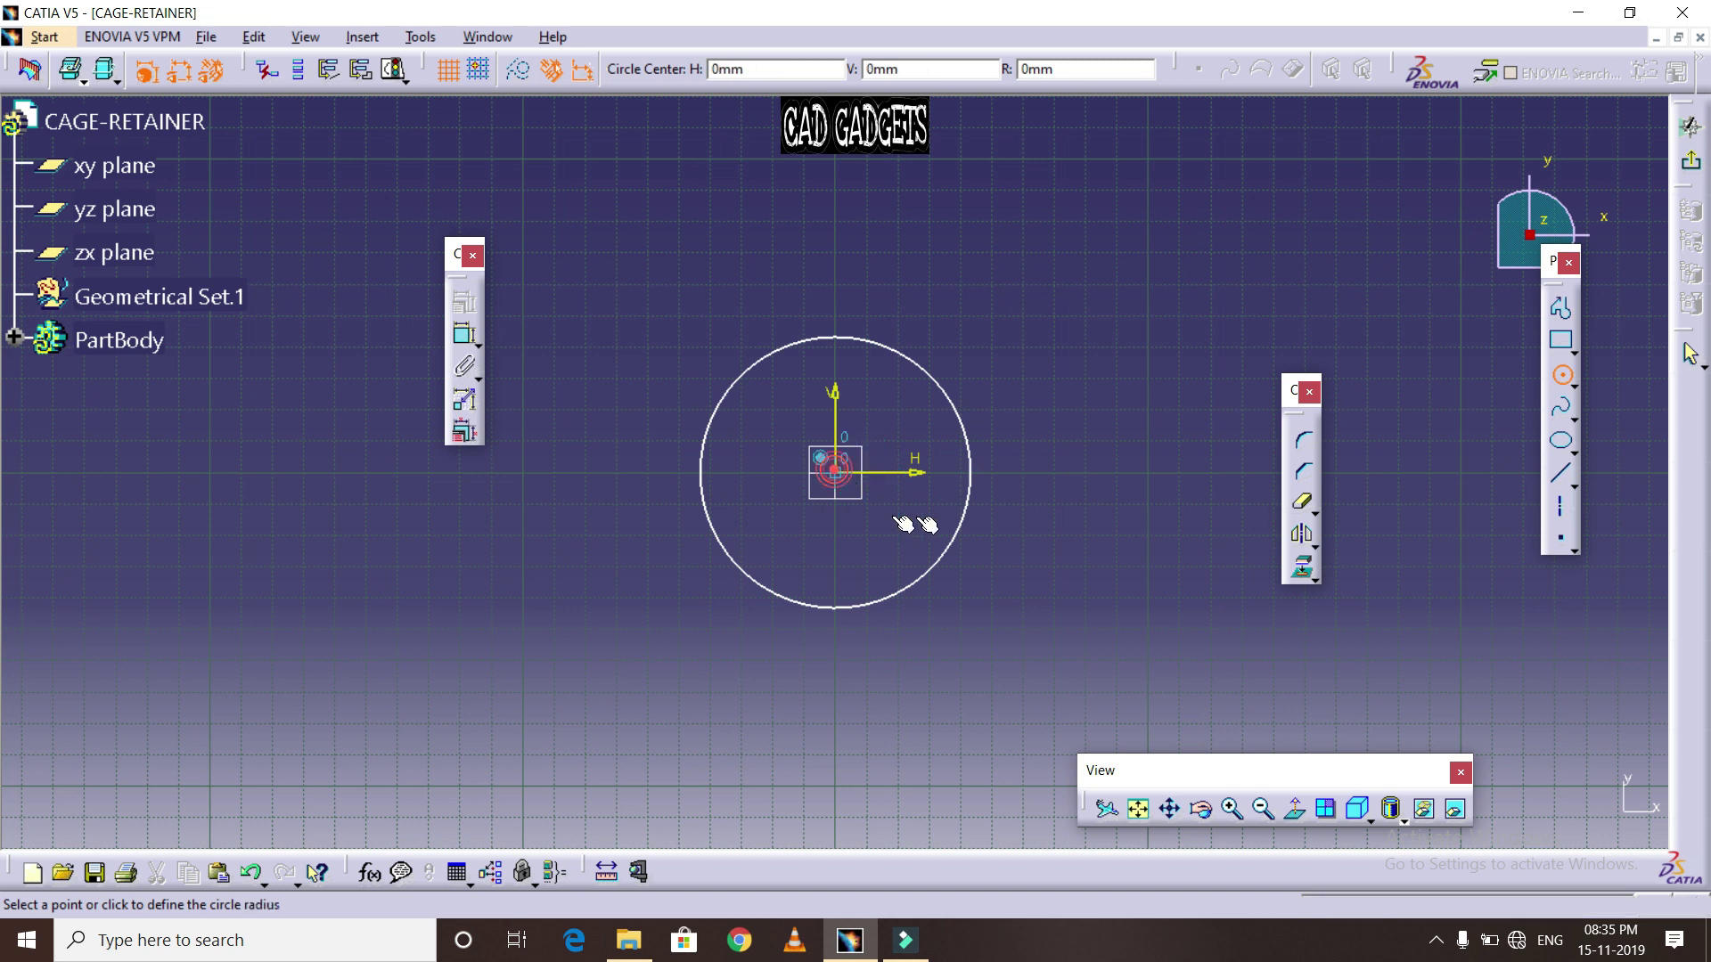
{"action": "left_click", "coordinate": [1050, 467]}
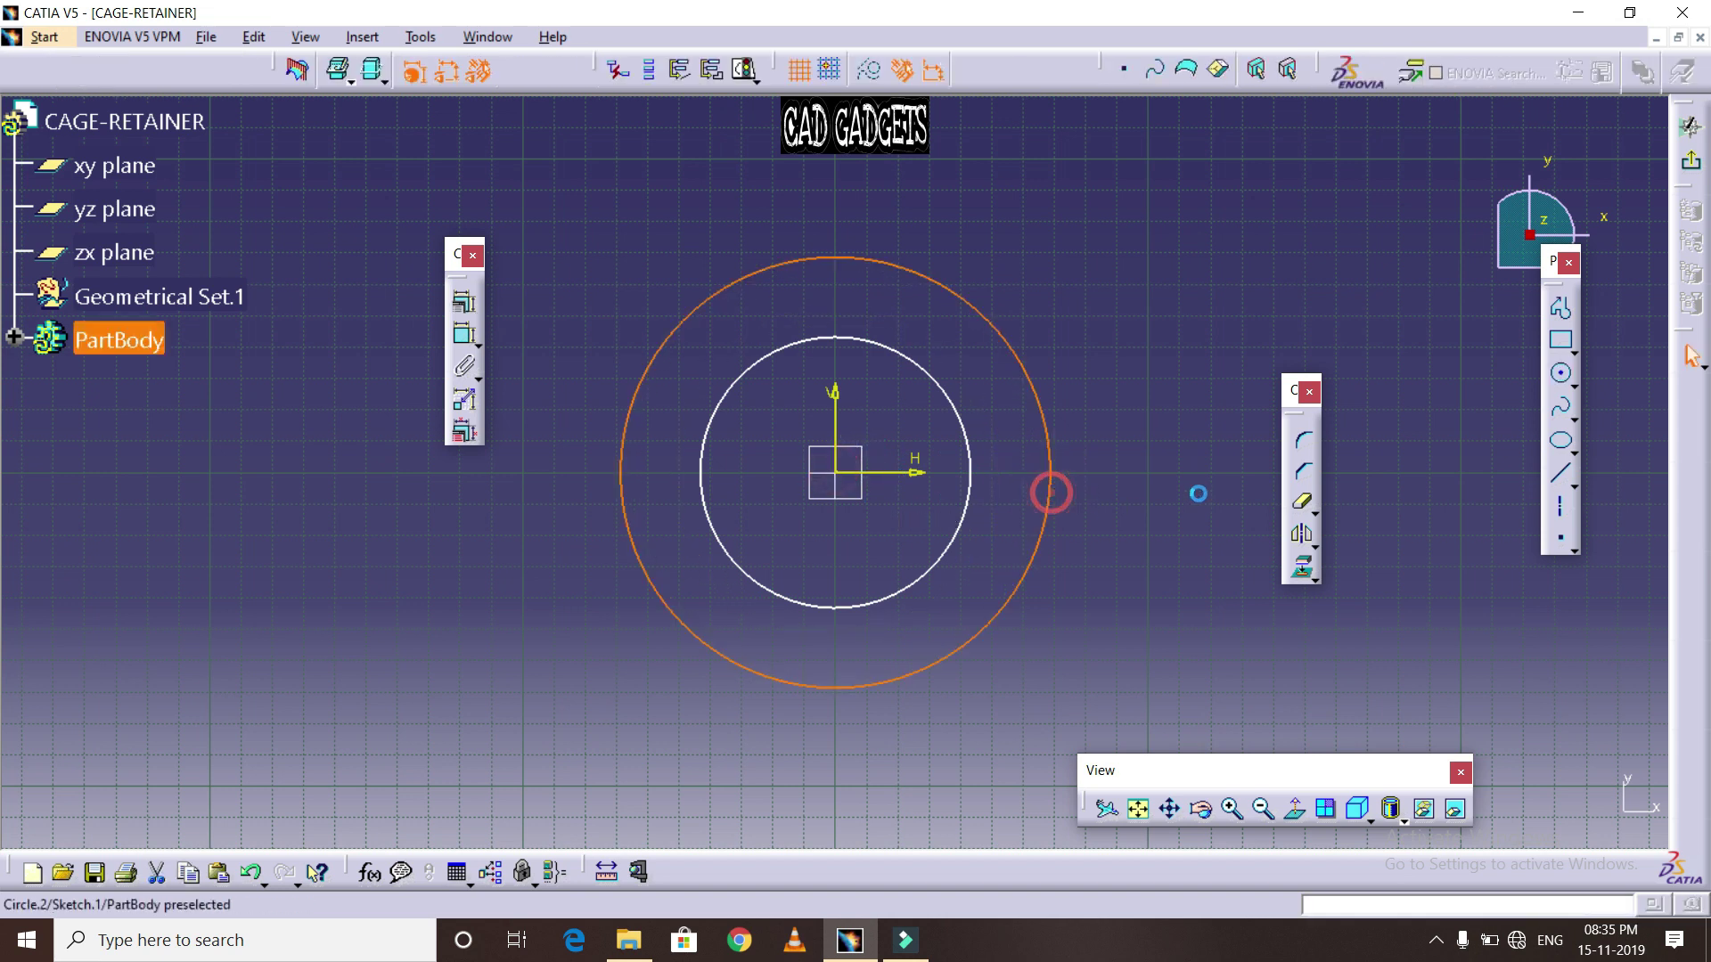
Constrain the outer circle to diameter 100 and the inner to 50, then exit the sketch
{"action": "left_click", "coordinate": [463, 341]}
{"action": "left_click", "coordinate": [599, 266]}
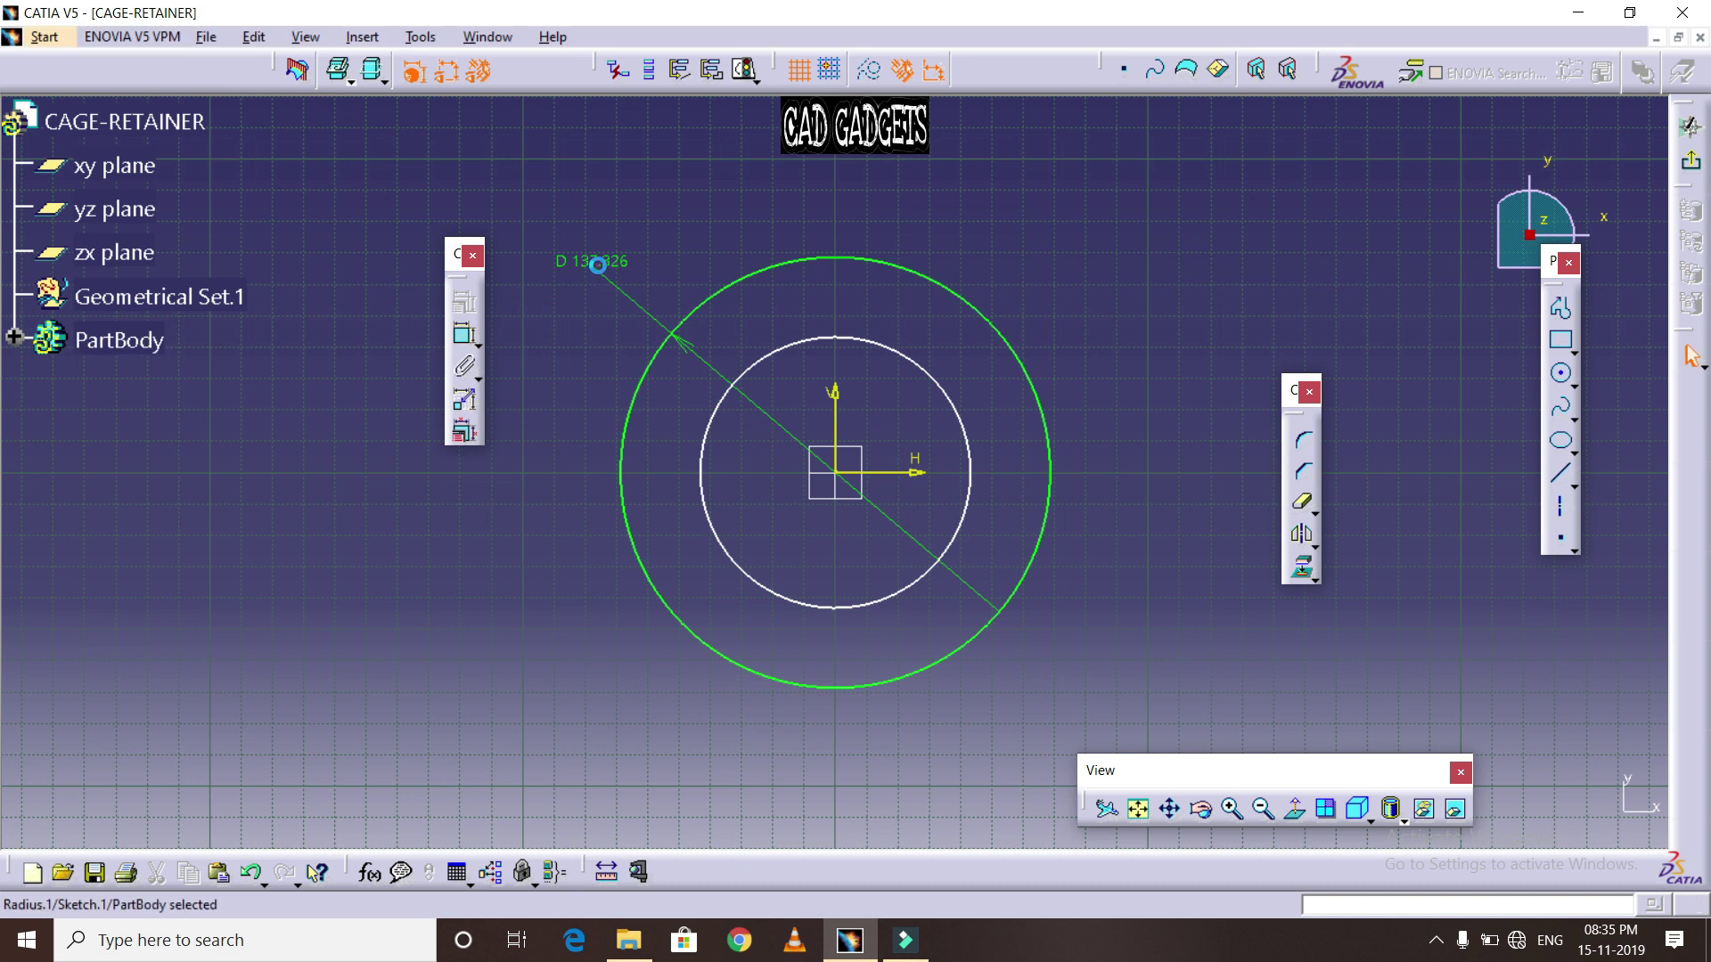
{"action": "double_click", "coordinate": [600, 269]}
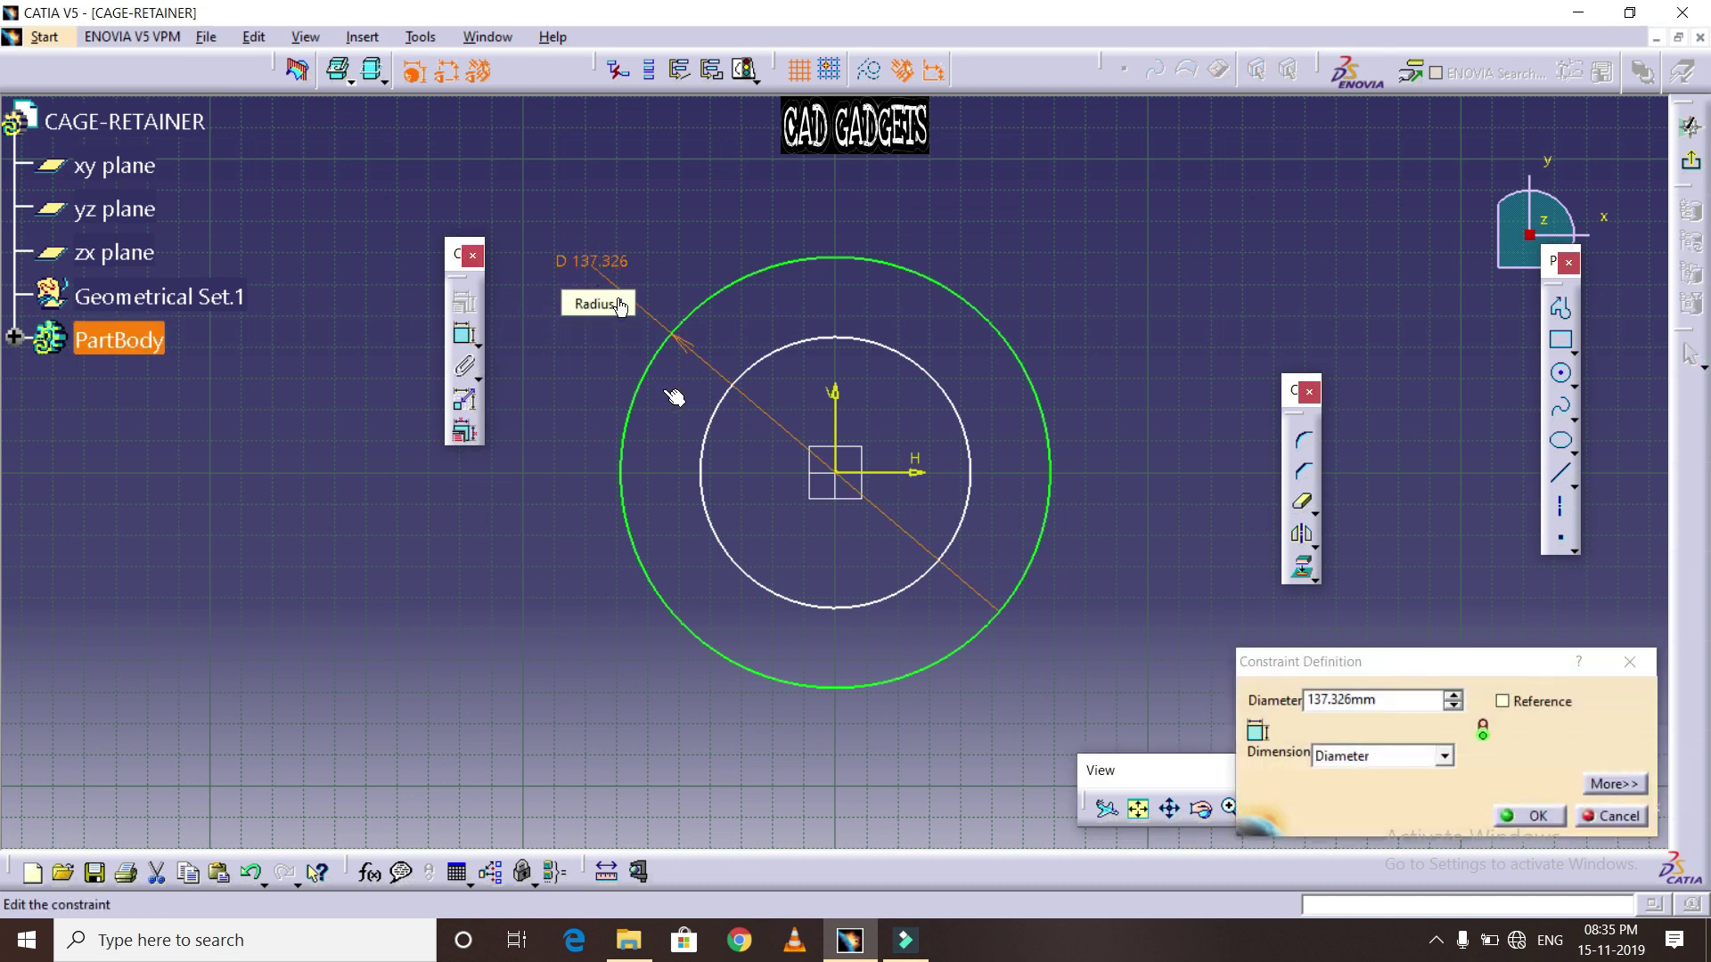
{"action": "double_click", "coordinate": [1380, 704]}
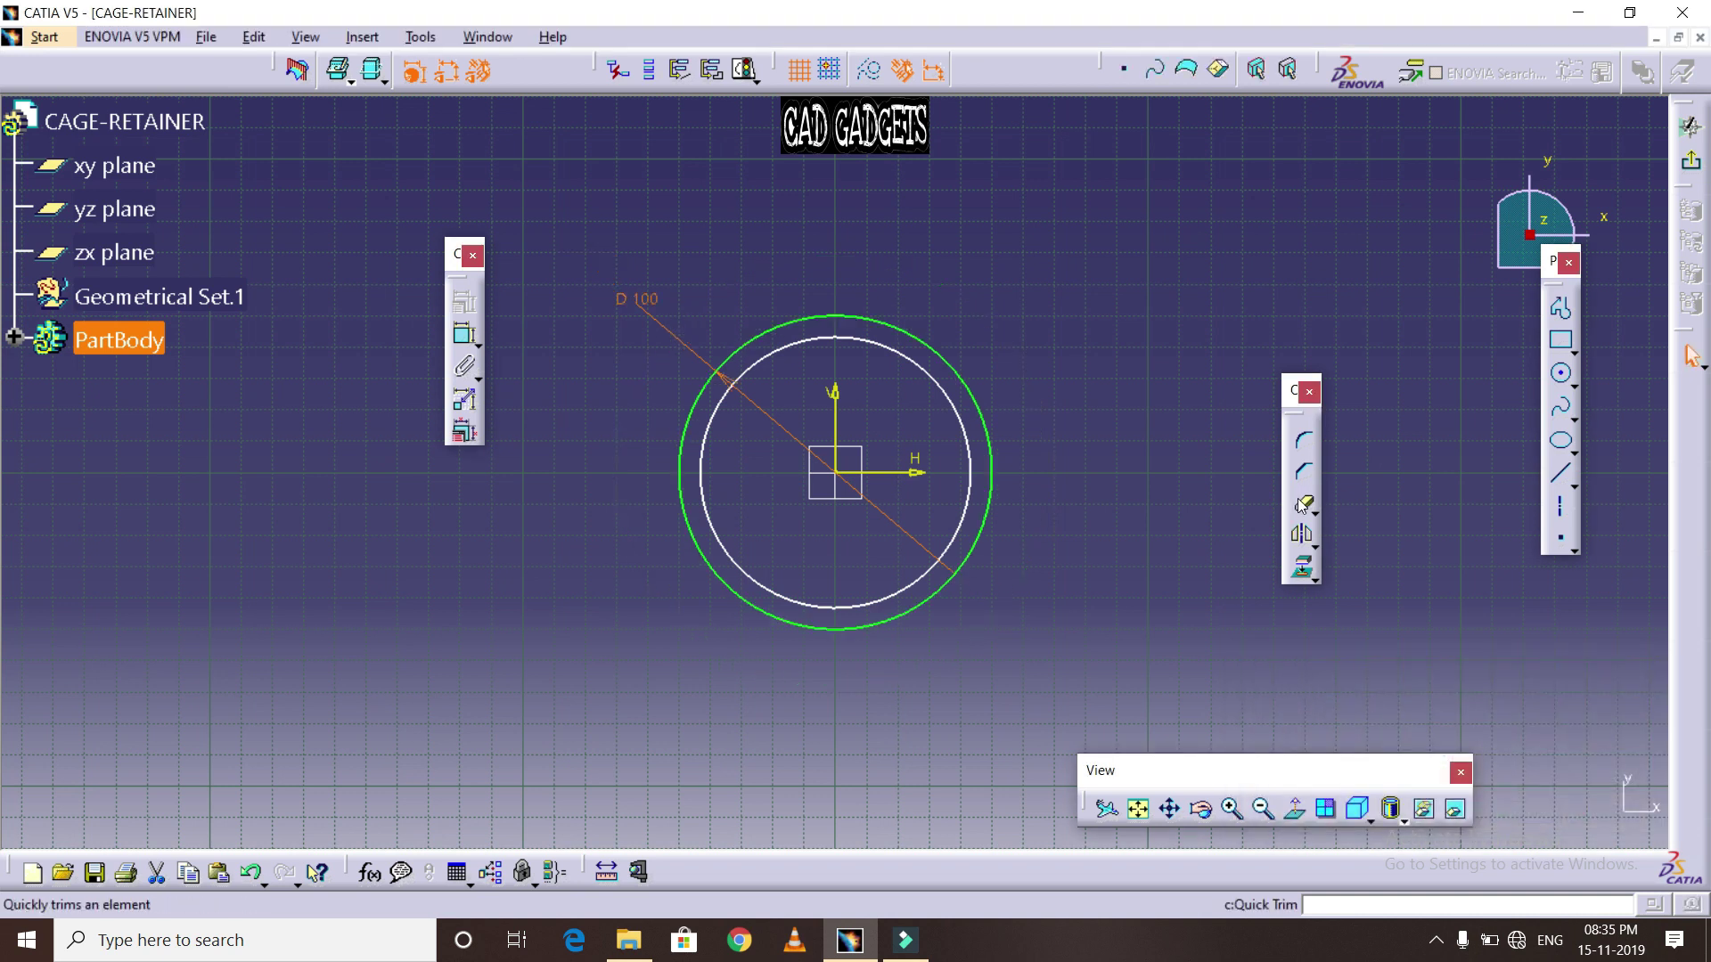
{"action": "left_click", "coordinate": [464, 334]}
{"action": "left_click", "coordinate": [720, 433]}
{"action": "left_click", "coordinate": [665, 382]}
{"action": "double_click", "coordinate": [667, 385]}
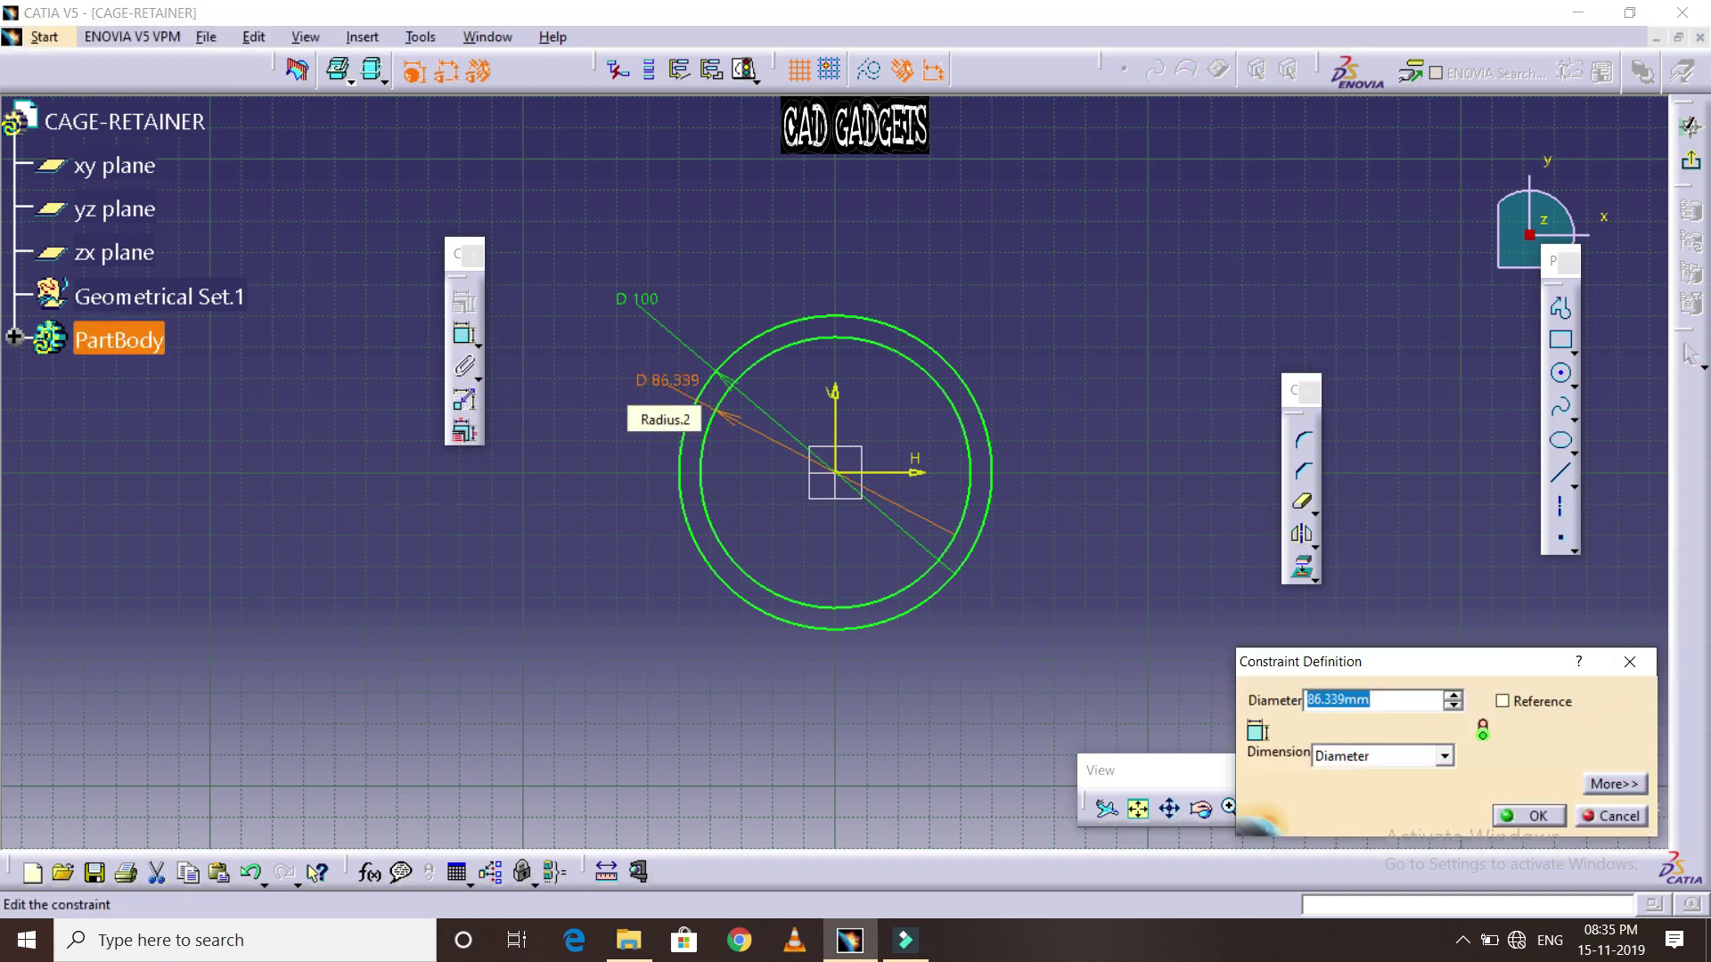
{"action": "type", "text": "50"}
{"action": "key", "text": "Return"}
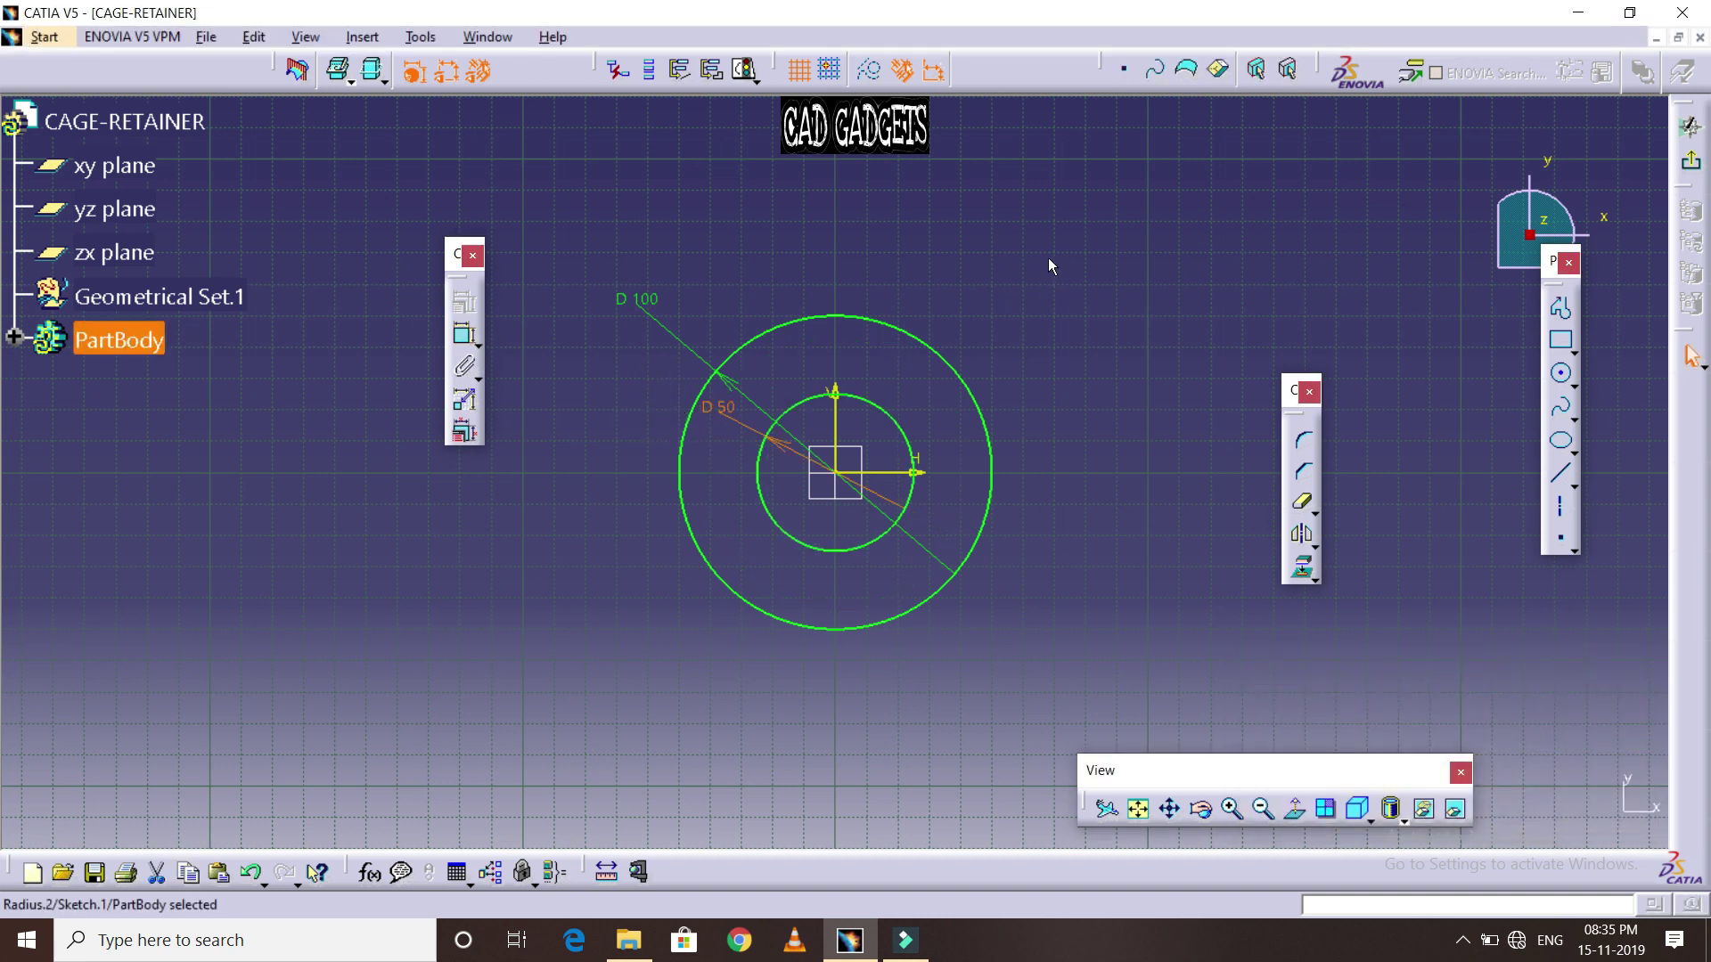
{"action": "left_click", "coordinate": [1047, 260]}
{"action": "left_click", "coordinate": [1689, 162]}
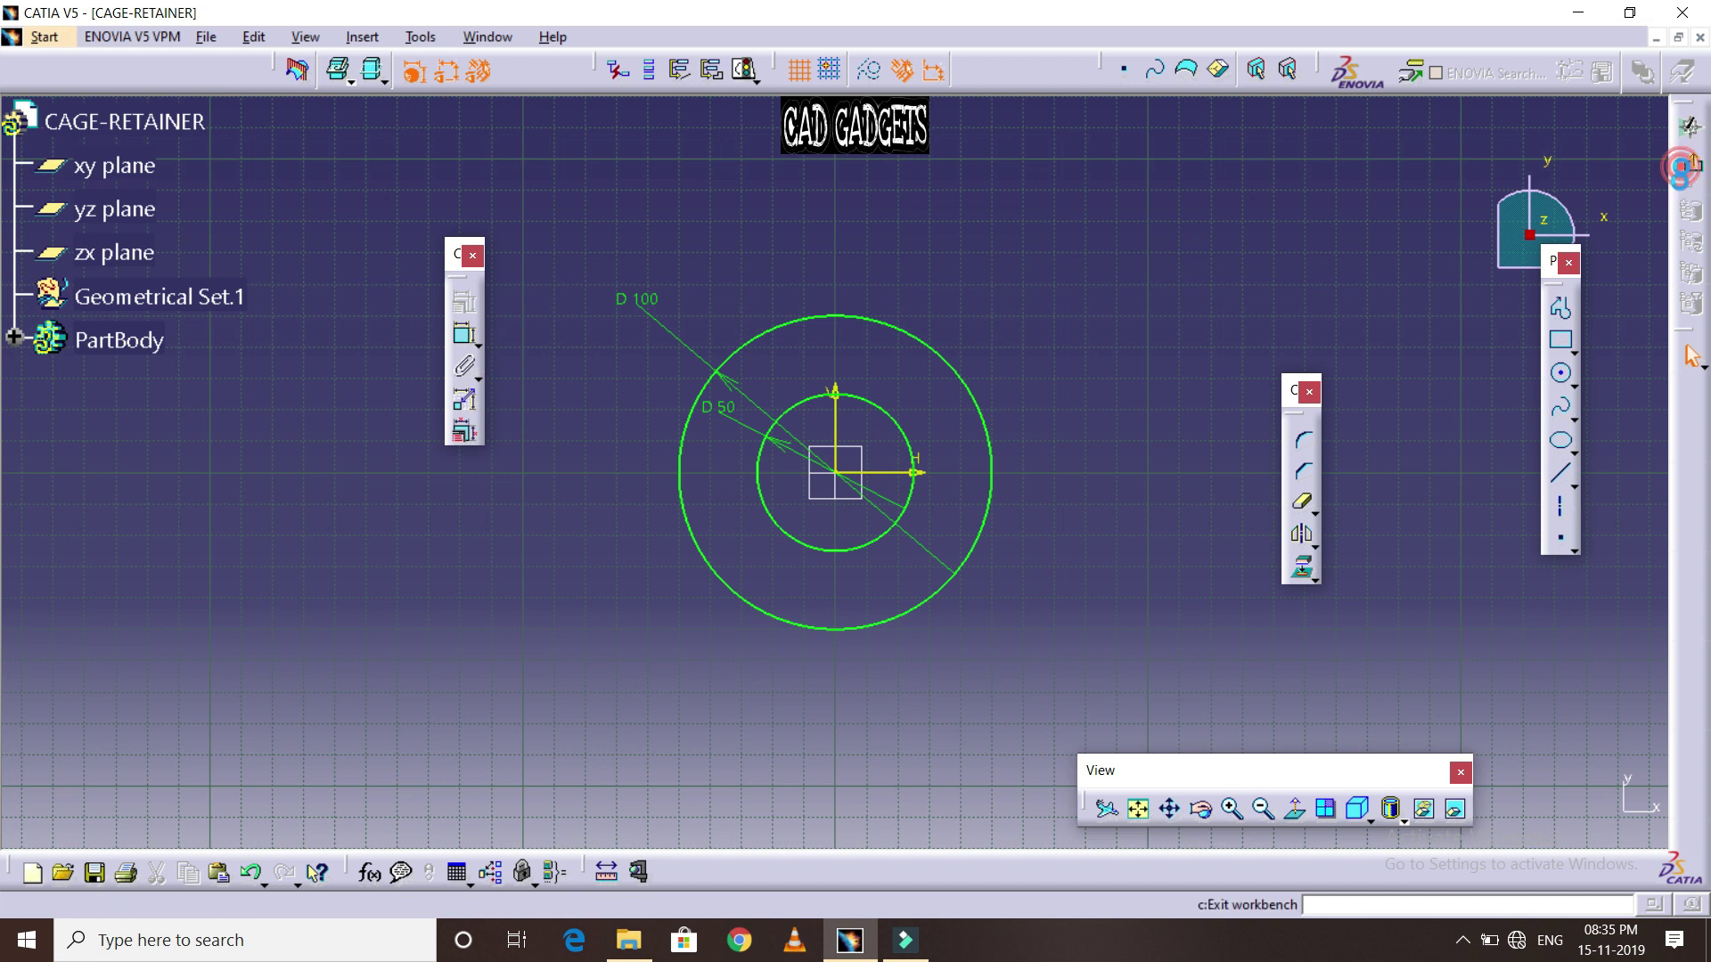
Pad the two-circle sketch to a length of 24 mm
{"action": "left_click", "coordinate": [1067, 429]}
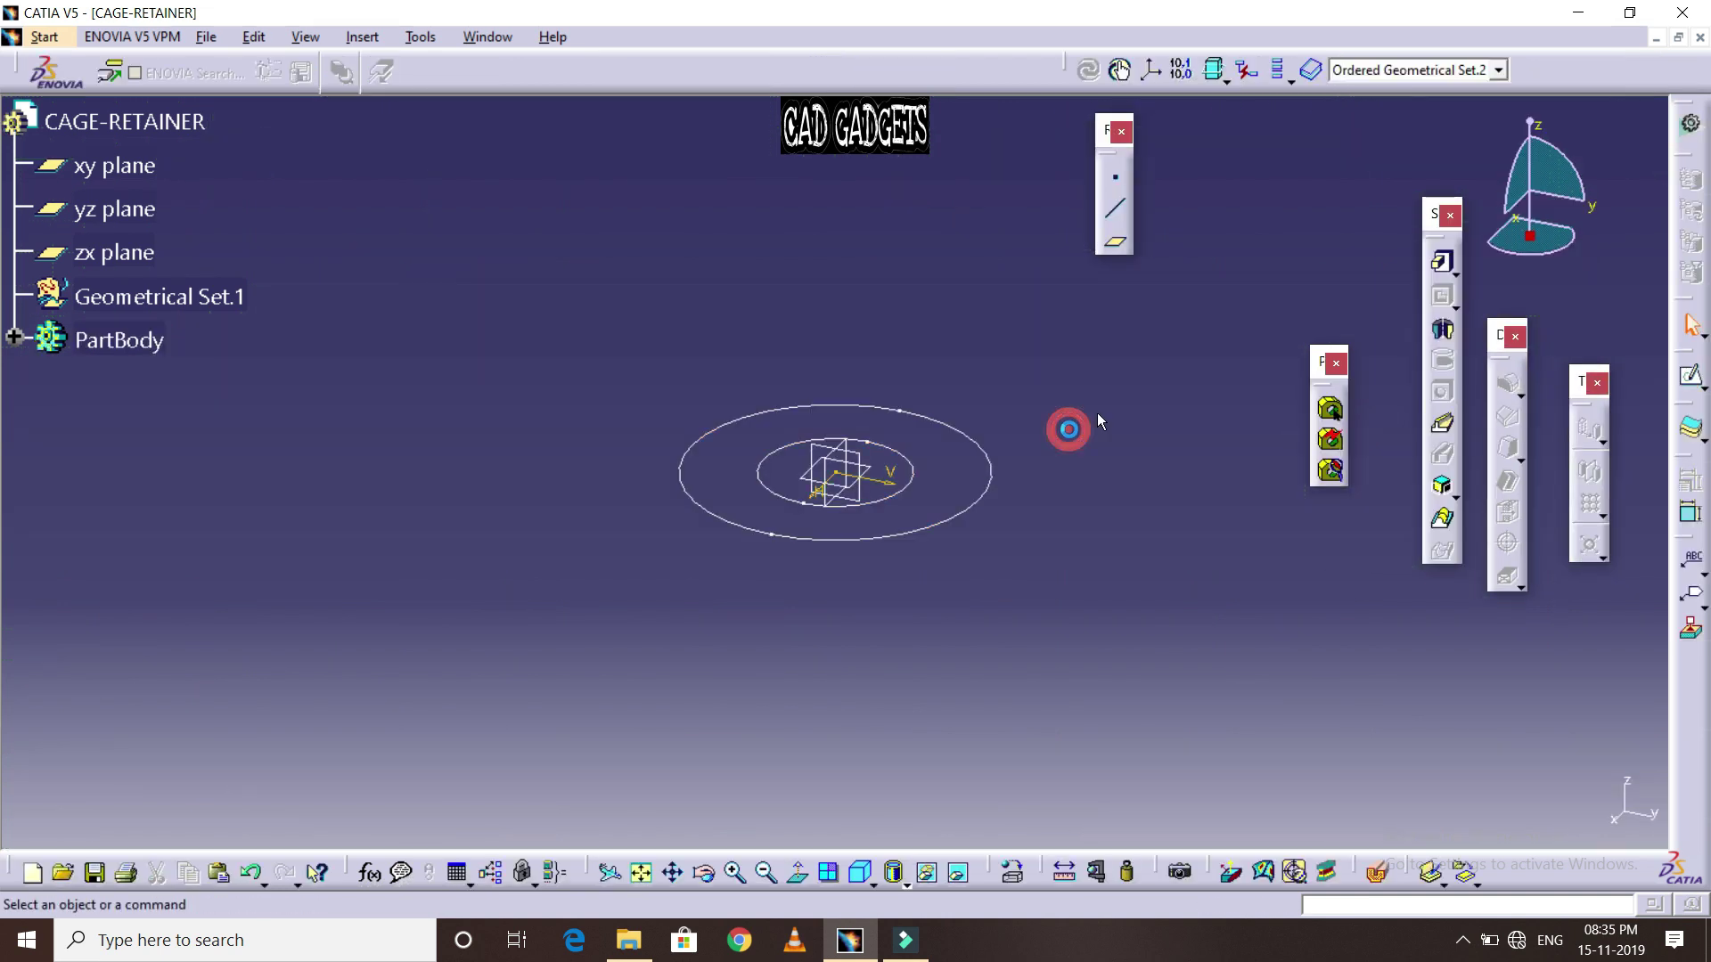
{"action": "left_click", "coordinate": [1441, 267]}
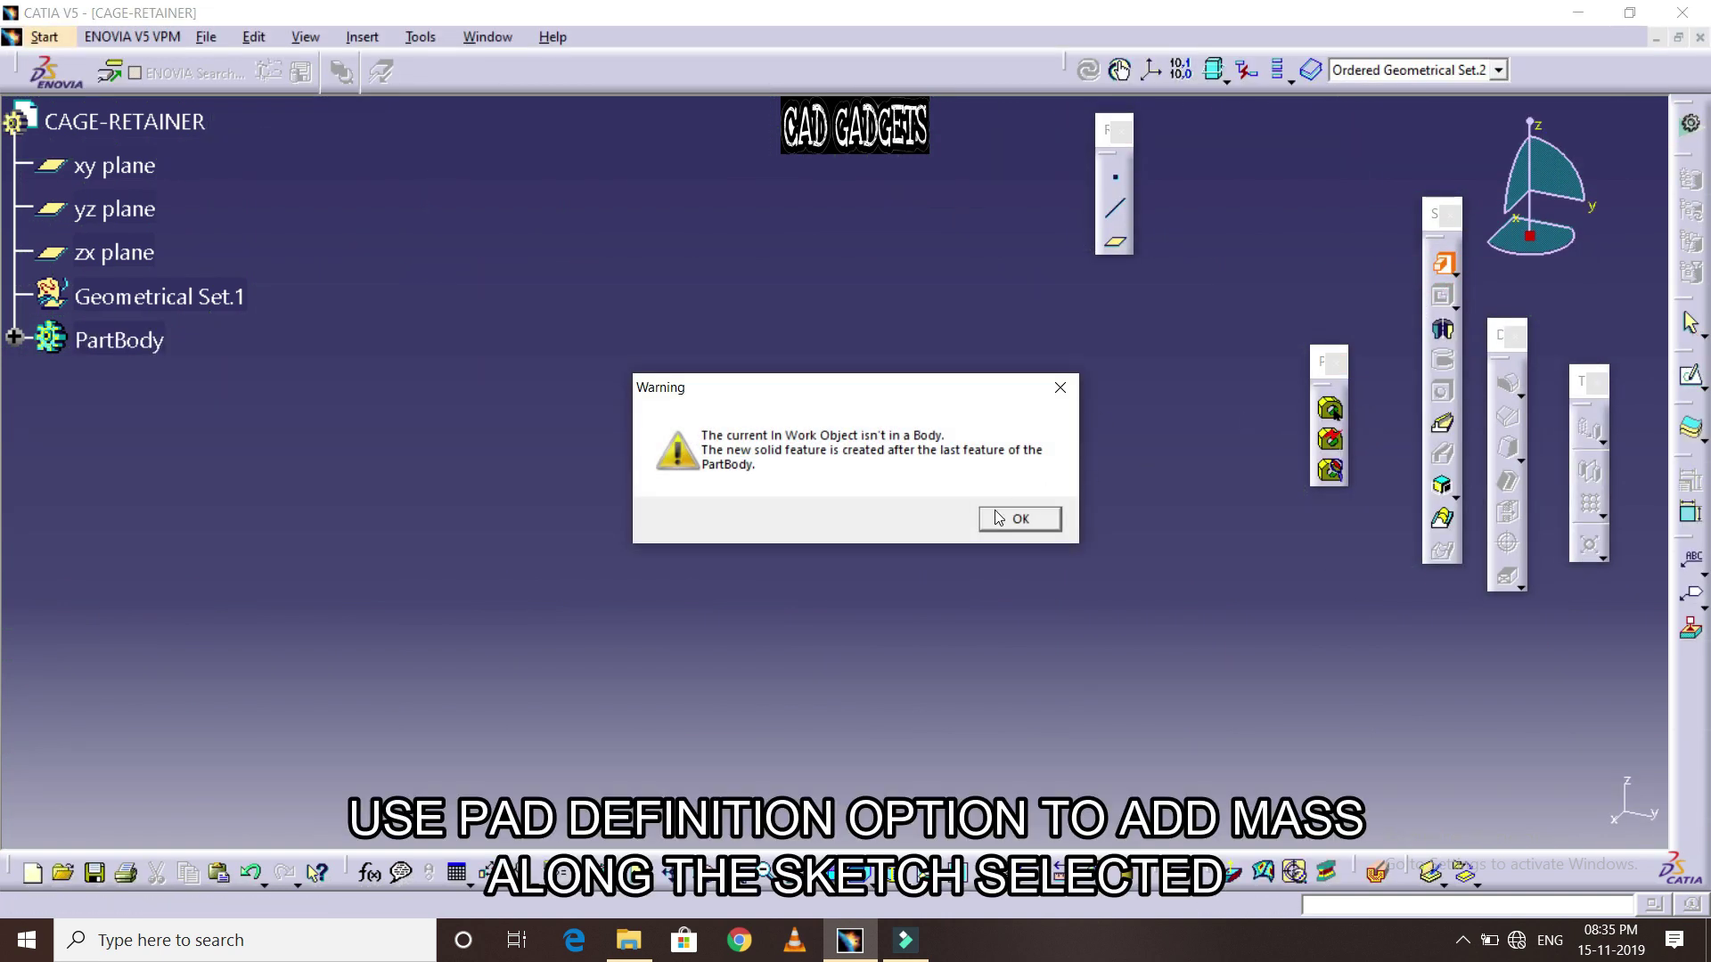
{"action": "left_click", "coordinate": [1021, 517]}
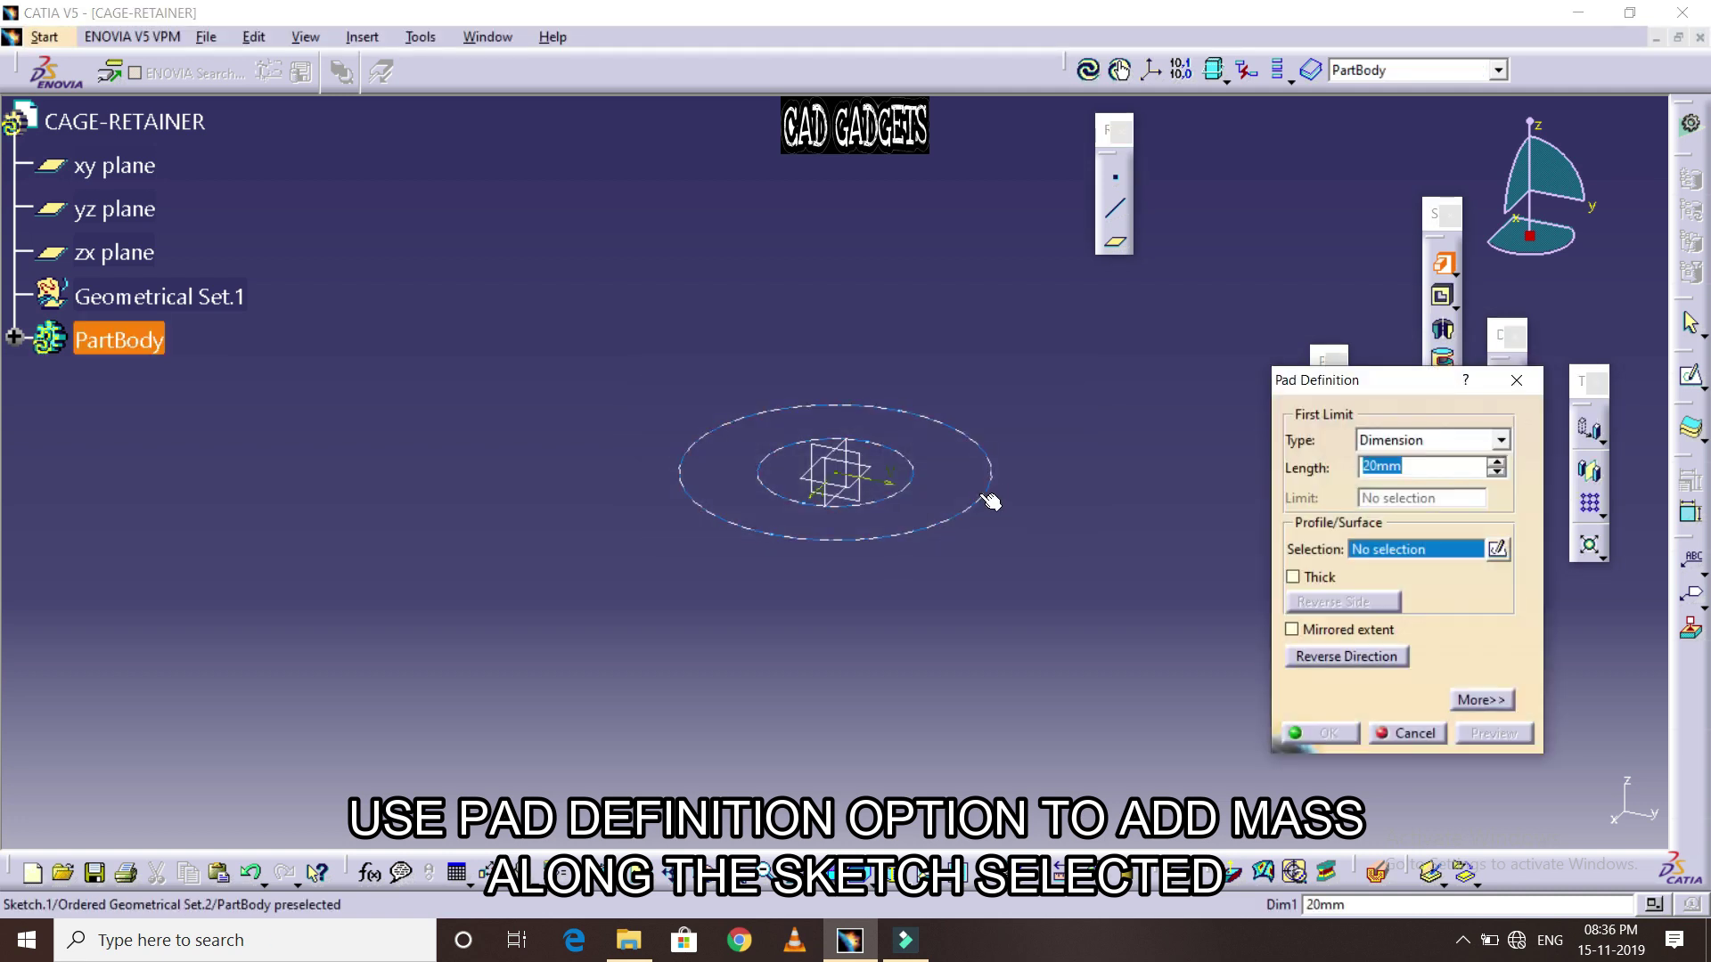
{"action": "left_click", "coordinate": [991, 501]}
{"action": "left_click", "coordinate": [1496, 461]}
{"action": "left_click", "coordinate": [1496, 460]}
{"action": "left_click", "coordinate": [1496, 461]}
{"action": "left_click", "coordinate": [1496, 461]}
{"action": "left_click", "coordinate": [1327, 733]}
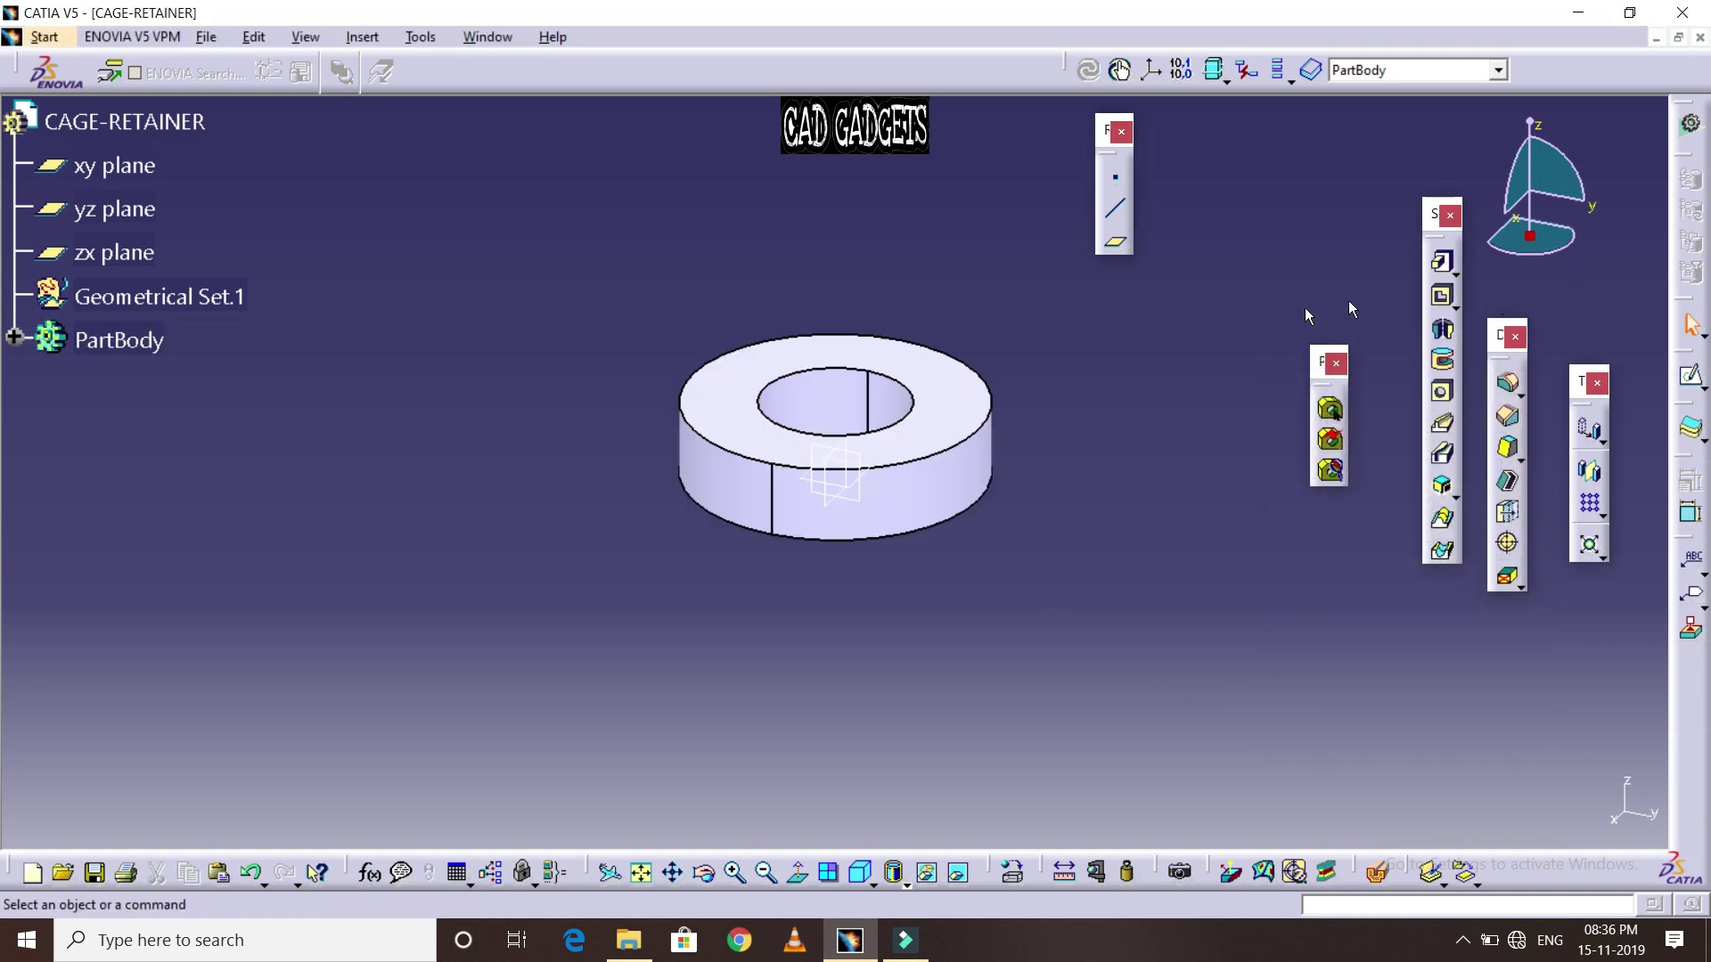
Tilt the ring toward the viewer and switch to Wireframe (NHR) display
{"action": "left_click", "coordinate": [706, 877]}
{"action": "mouse_move", "coordinate": [611, 675]}
{"action": "left_mouse_down"}
{"action": "mouse_move", "coordinate": [963, 484]}
{"action": "mouse_move", "coordinate": [855, 691]}
{"action": "left_mouse_up"}
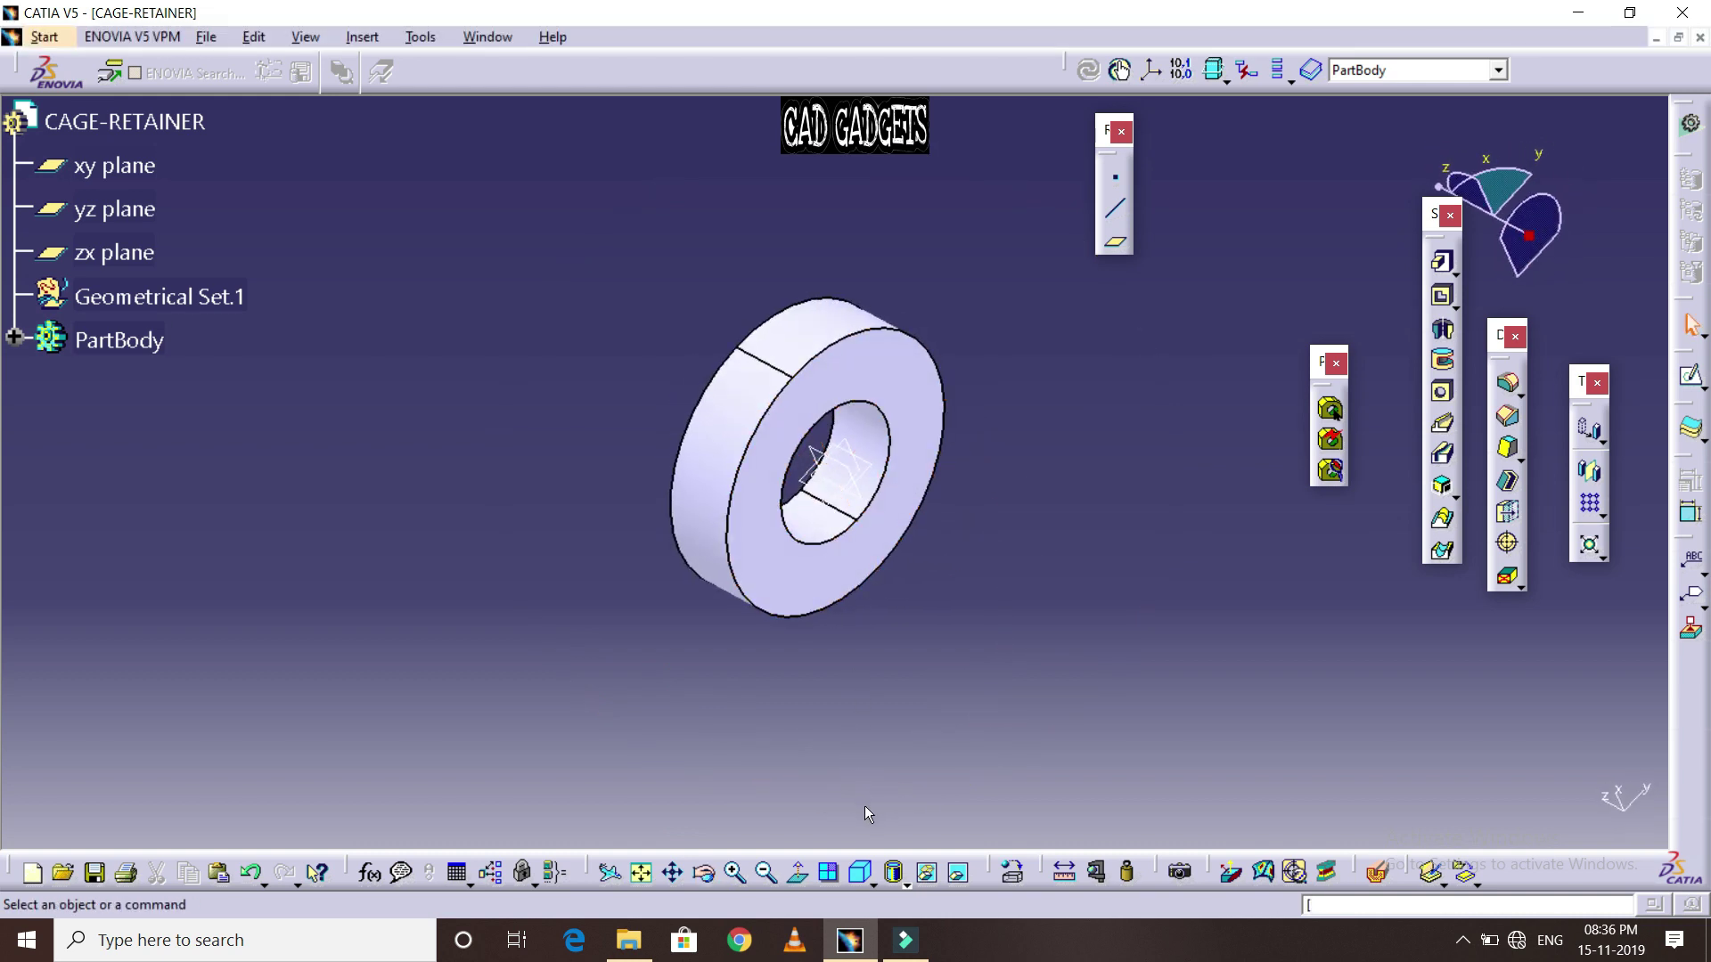
{"action": "left_click", "coordinate": [894, 871]}
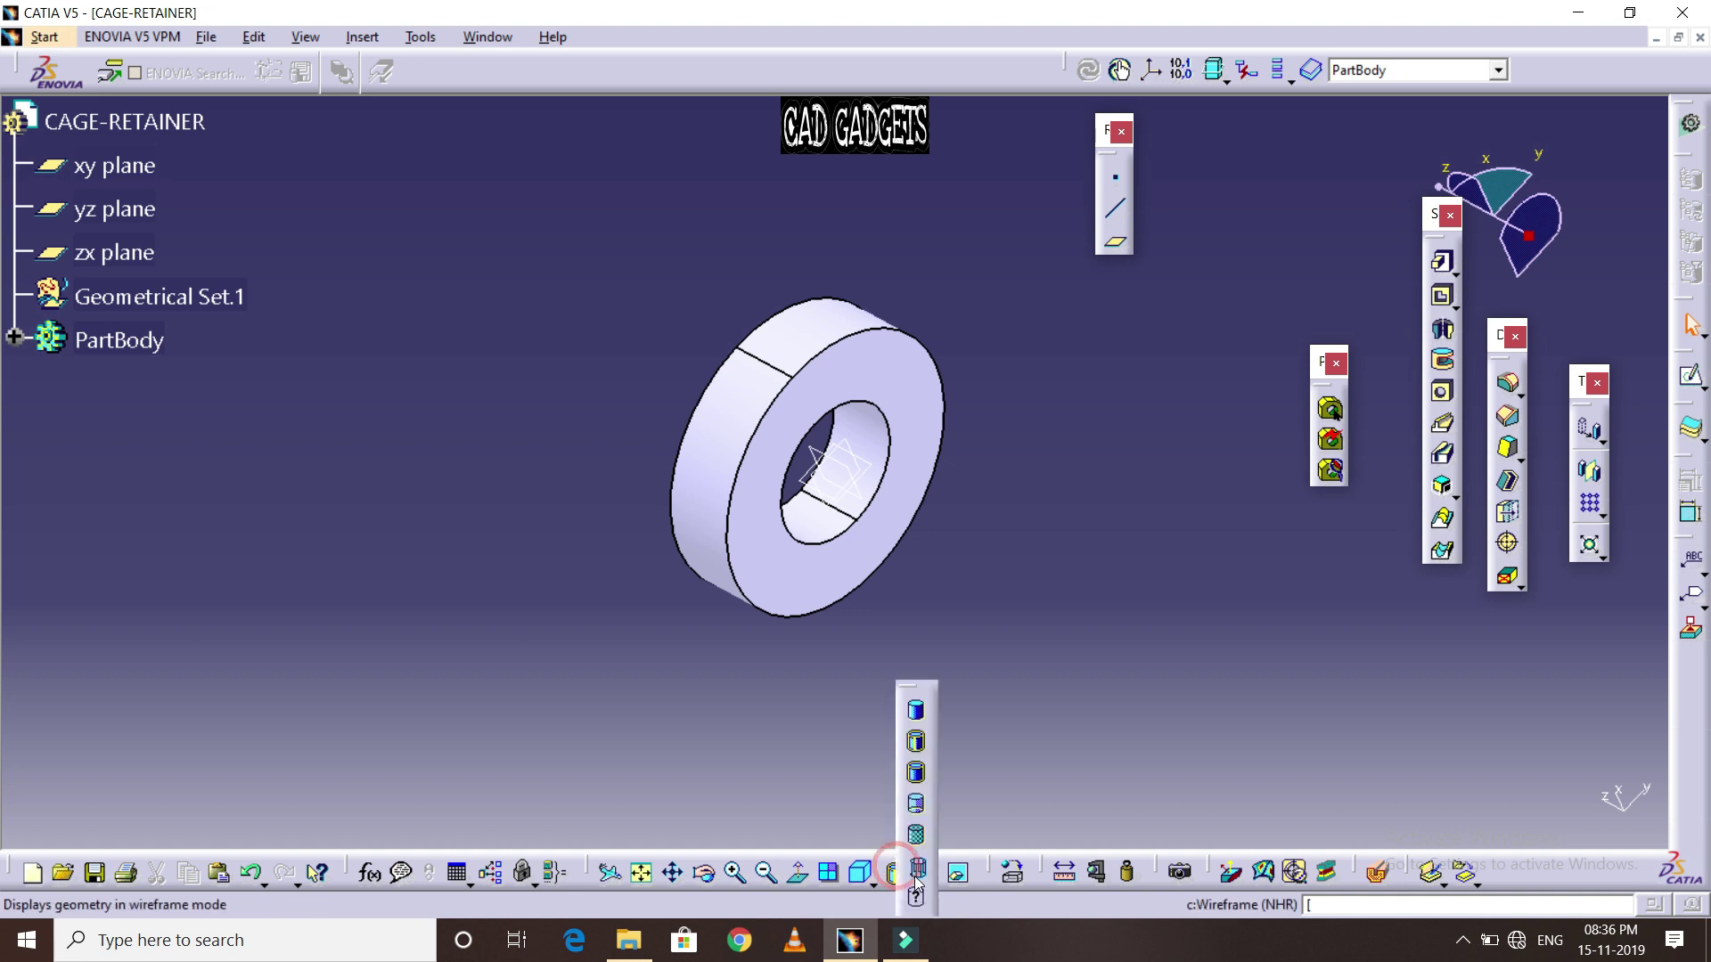
{"action": "left_click", "coordinate": [916, 874]}
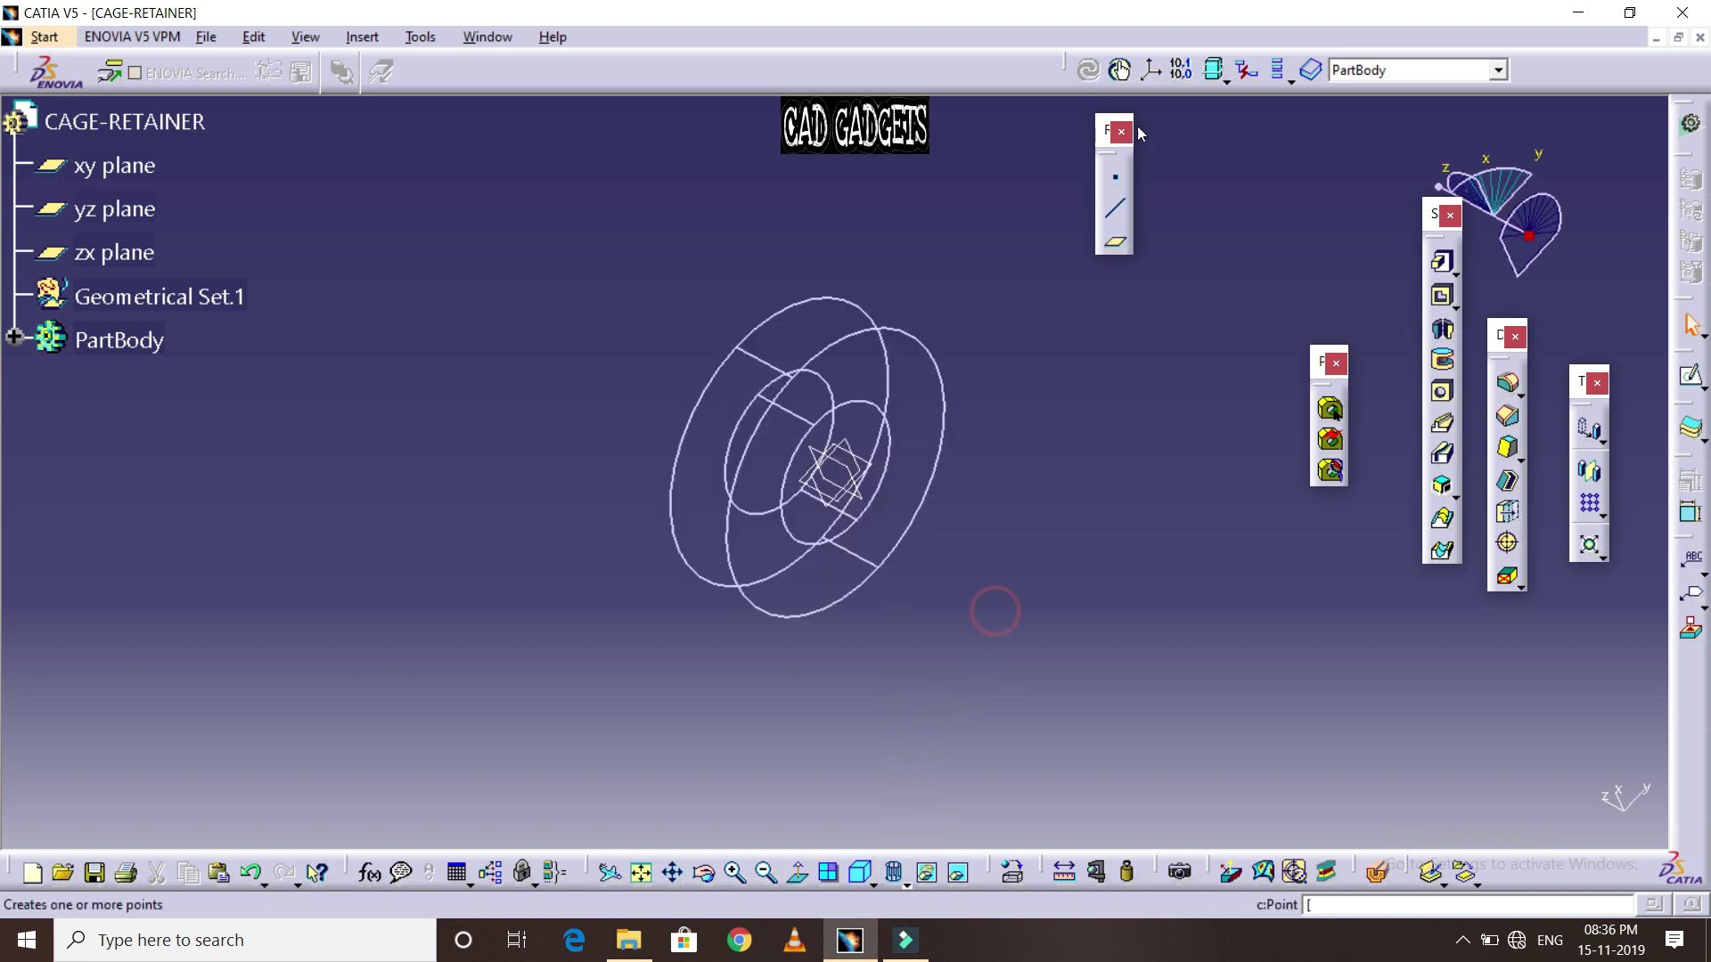
Create a reference point at X 37.5 mm, Y 0 mm
{"action": "left_click", "coordinate": [1115, 174]}
{"action": "type", "text": "37.5"}
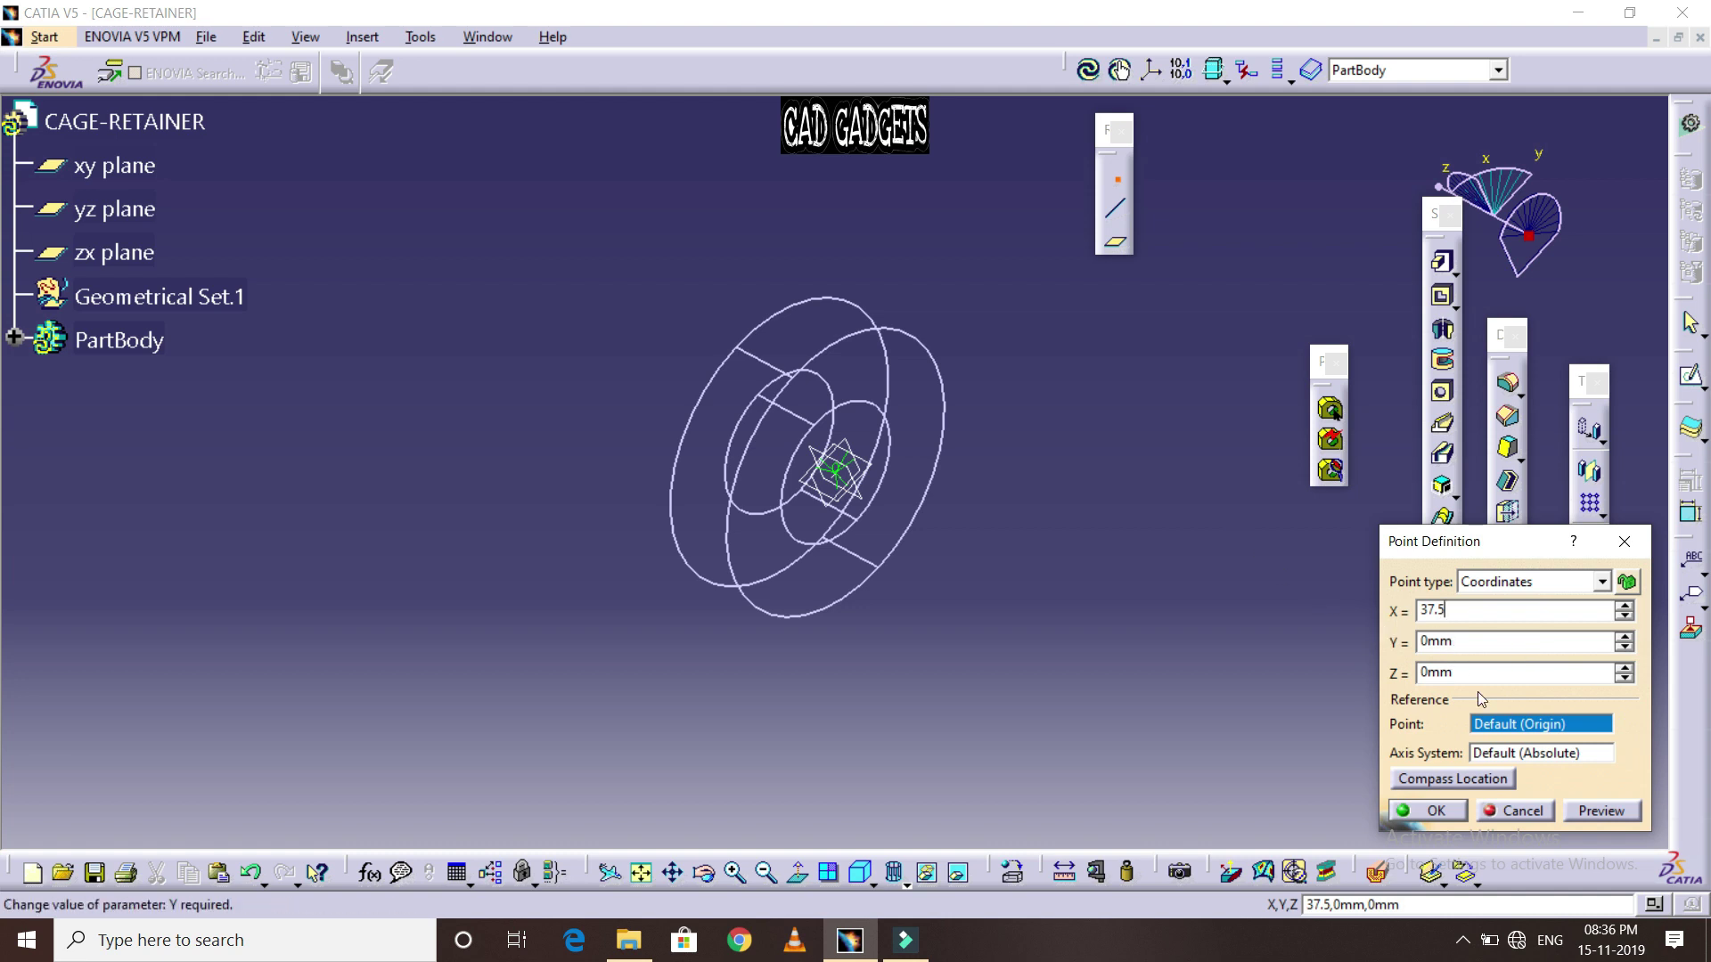
{"action": "left_click", "coordinate": [1473, 643]}
{"action": "type", "text": "12.5"}
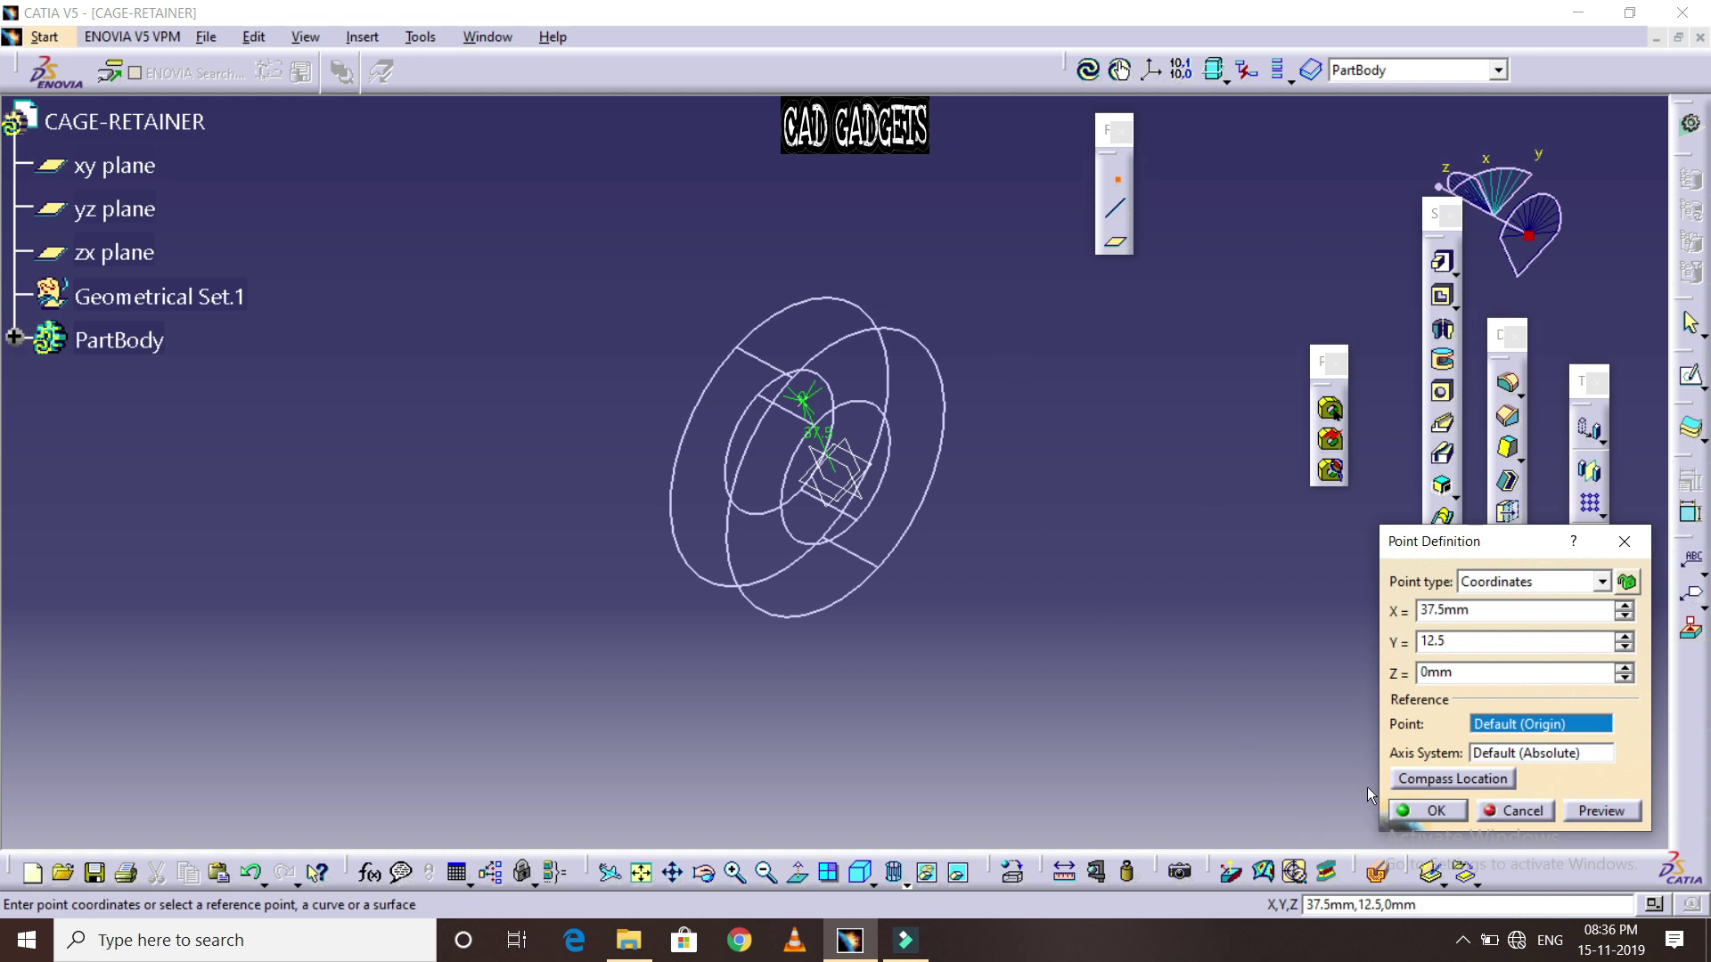
{"action": "left_click", "coordinate": [1579, 812]}
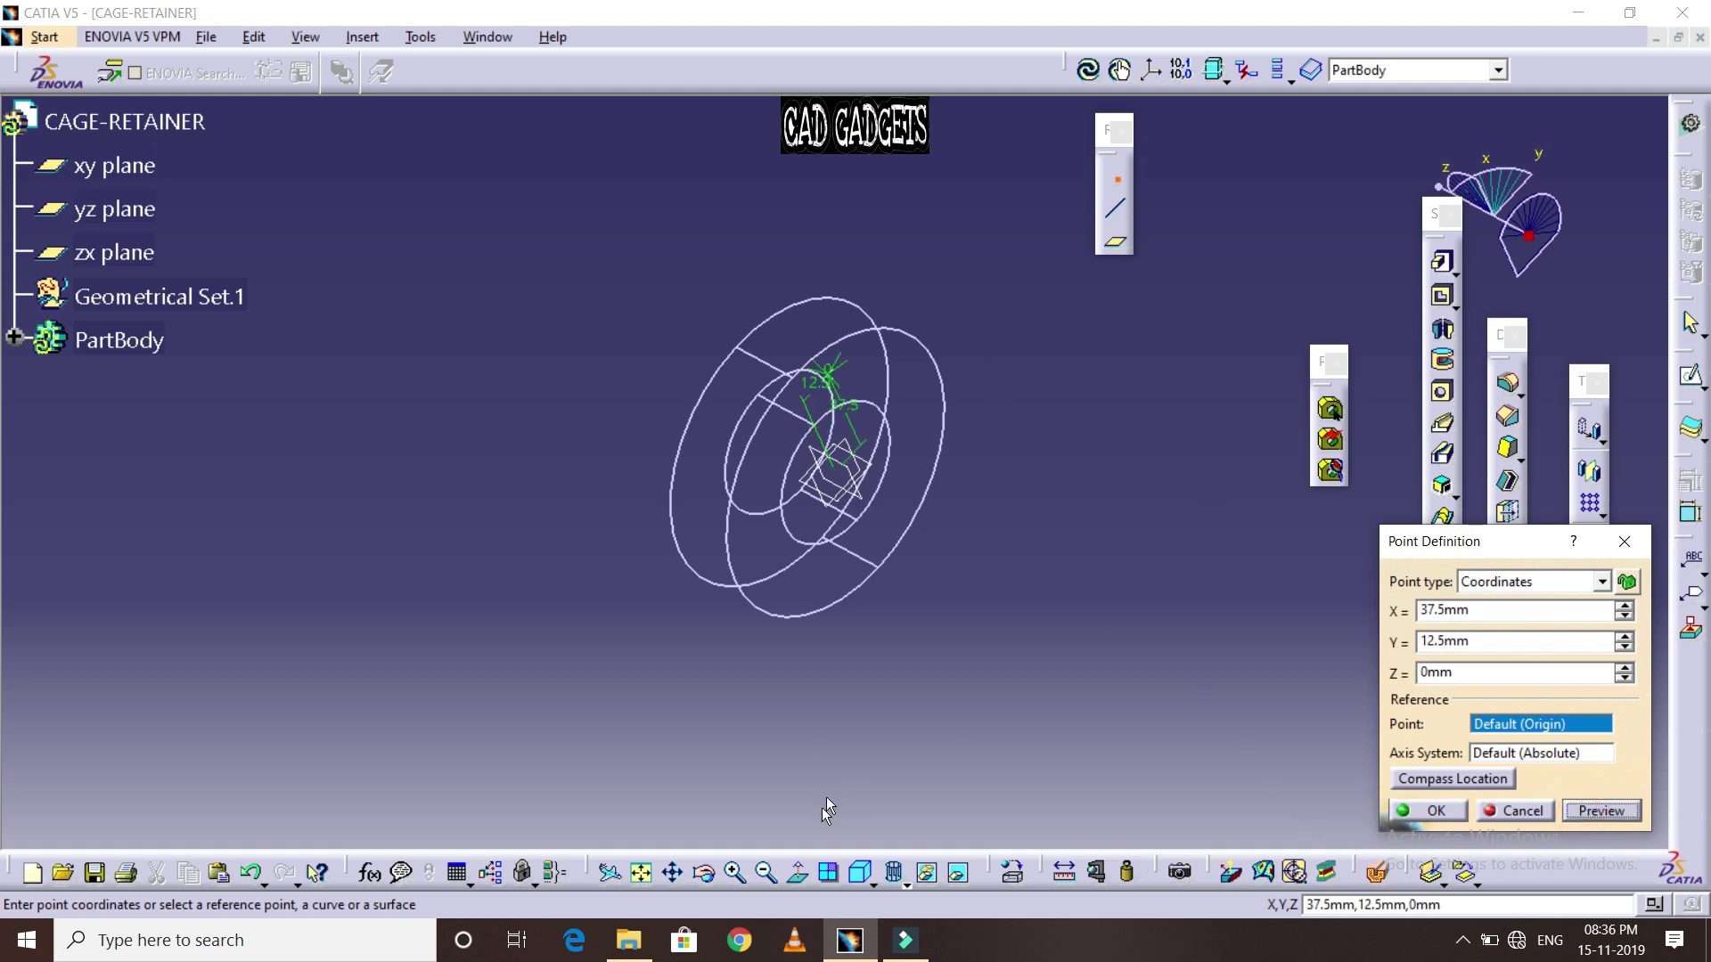
{"action": "key", "text": "Return"}
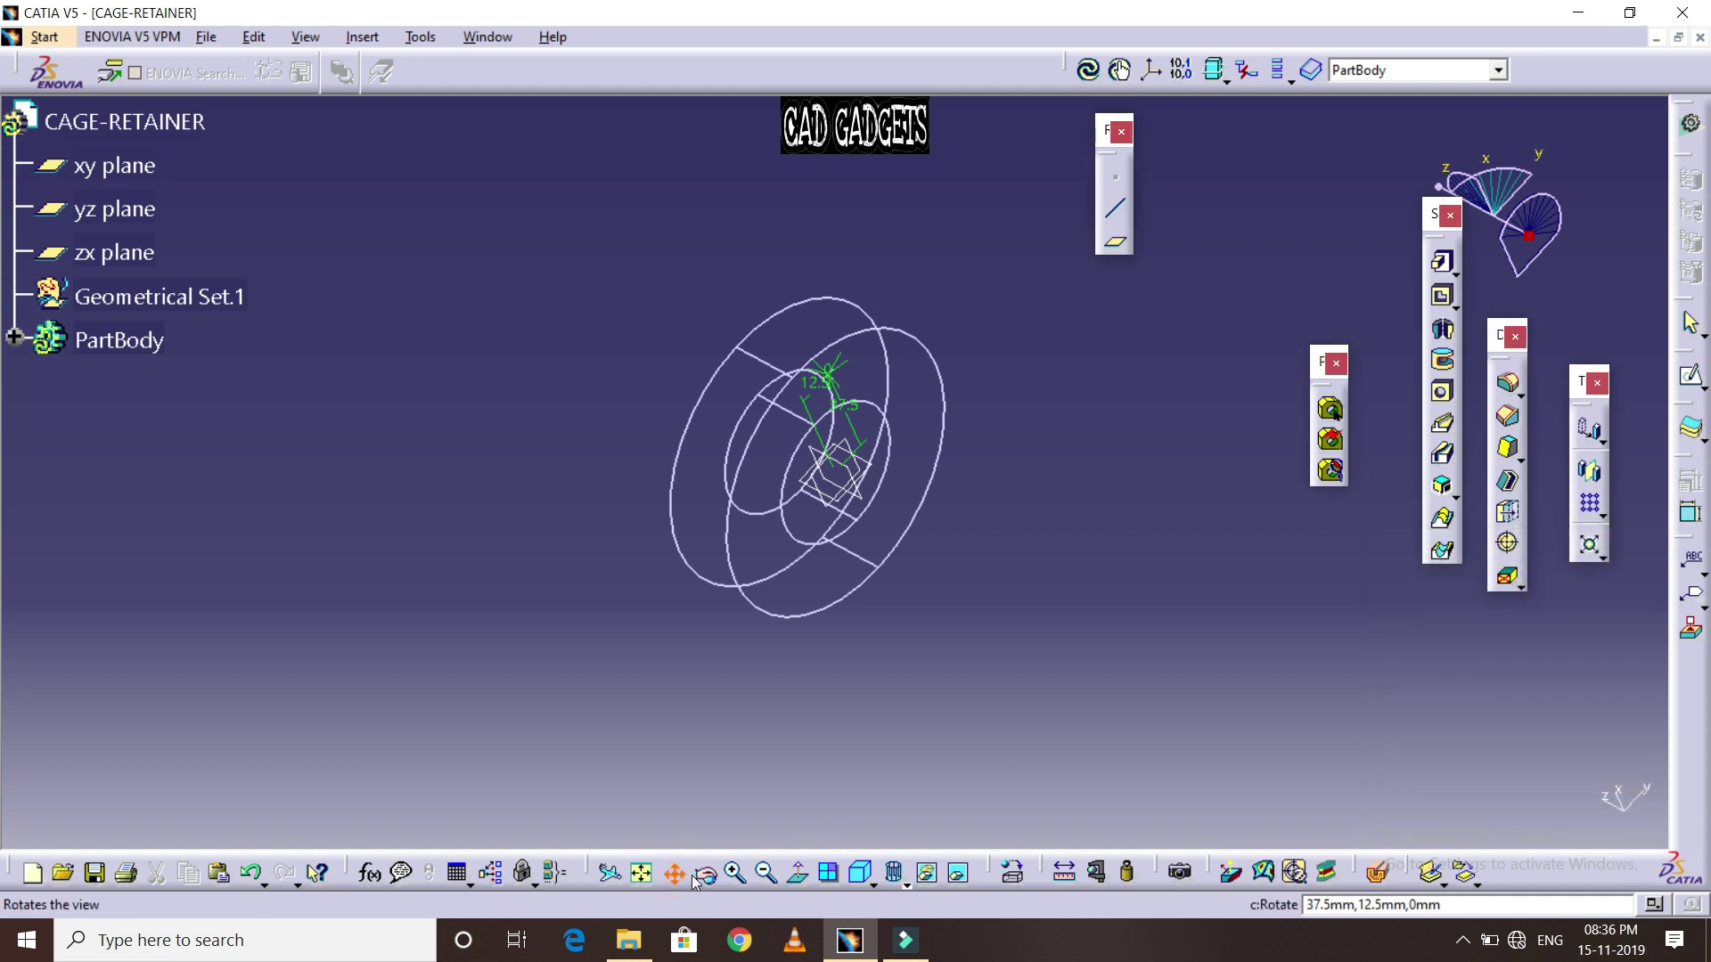
{"action": "mouse_move", "coordinate": [766, 681]}
{"action": "left_mouse_down"}
{"action": "mouse_move", "coordinate": [878, 668]}
{"action": "mouse_move", "coordinate": [1065, 538]}
{"action": "mouse_move", "coordinate": [777, 613]}
{"action": "mouse_move", "coordinate": [680, 676]}
{"action": "mouse_move", "coordinate": [985, 611]}
{"action": "mouse_move", "coordinate": [680, 672]}
{"action": "left_mouse_up"}
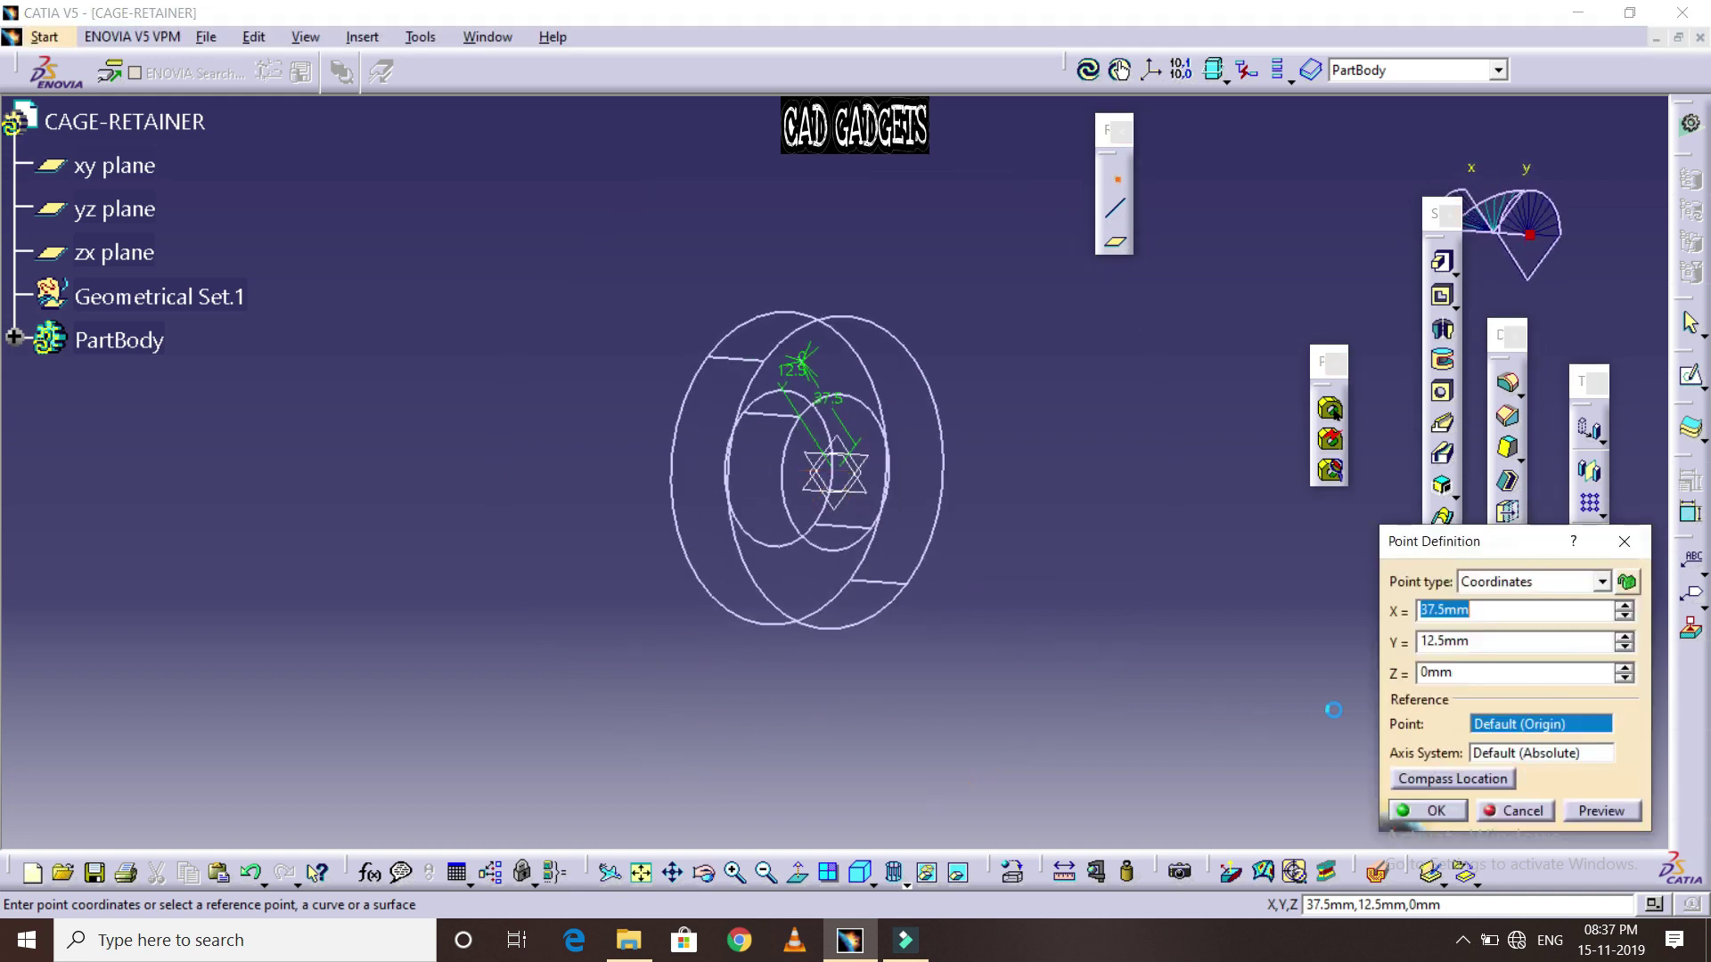
{"action": "key", "text": "Tab"}
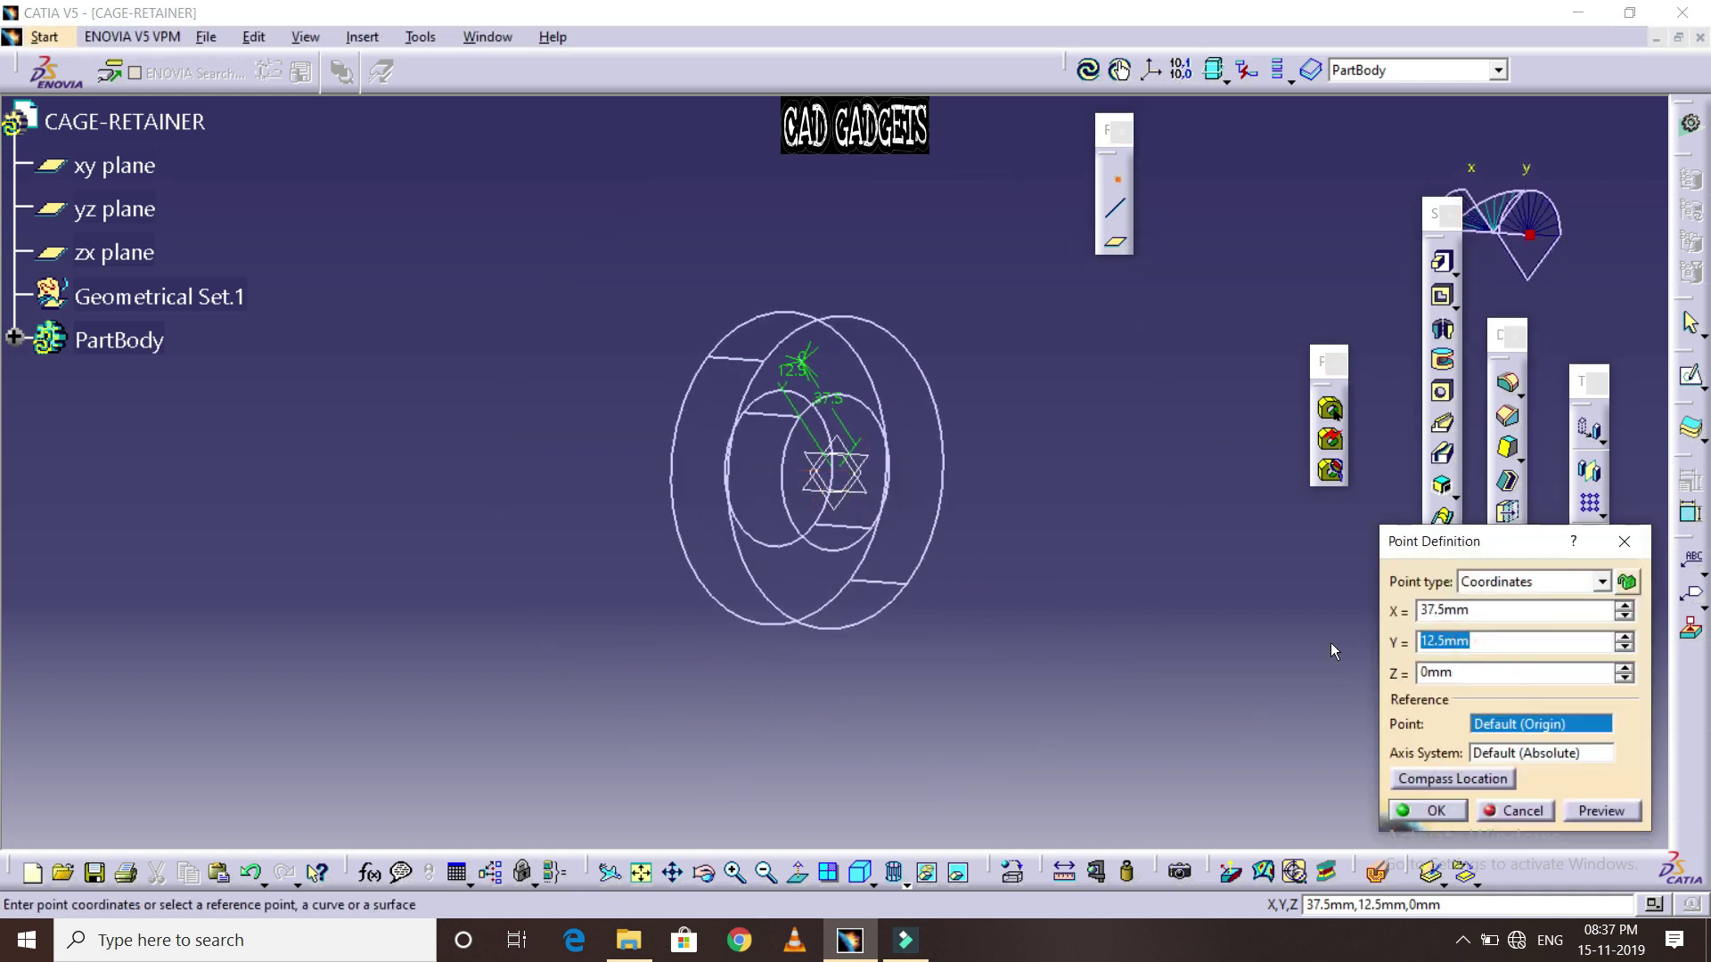
{"action": "key", "text": "BackSpace"}
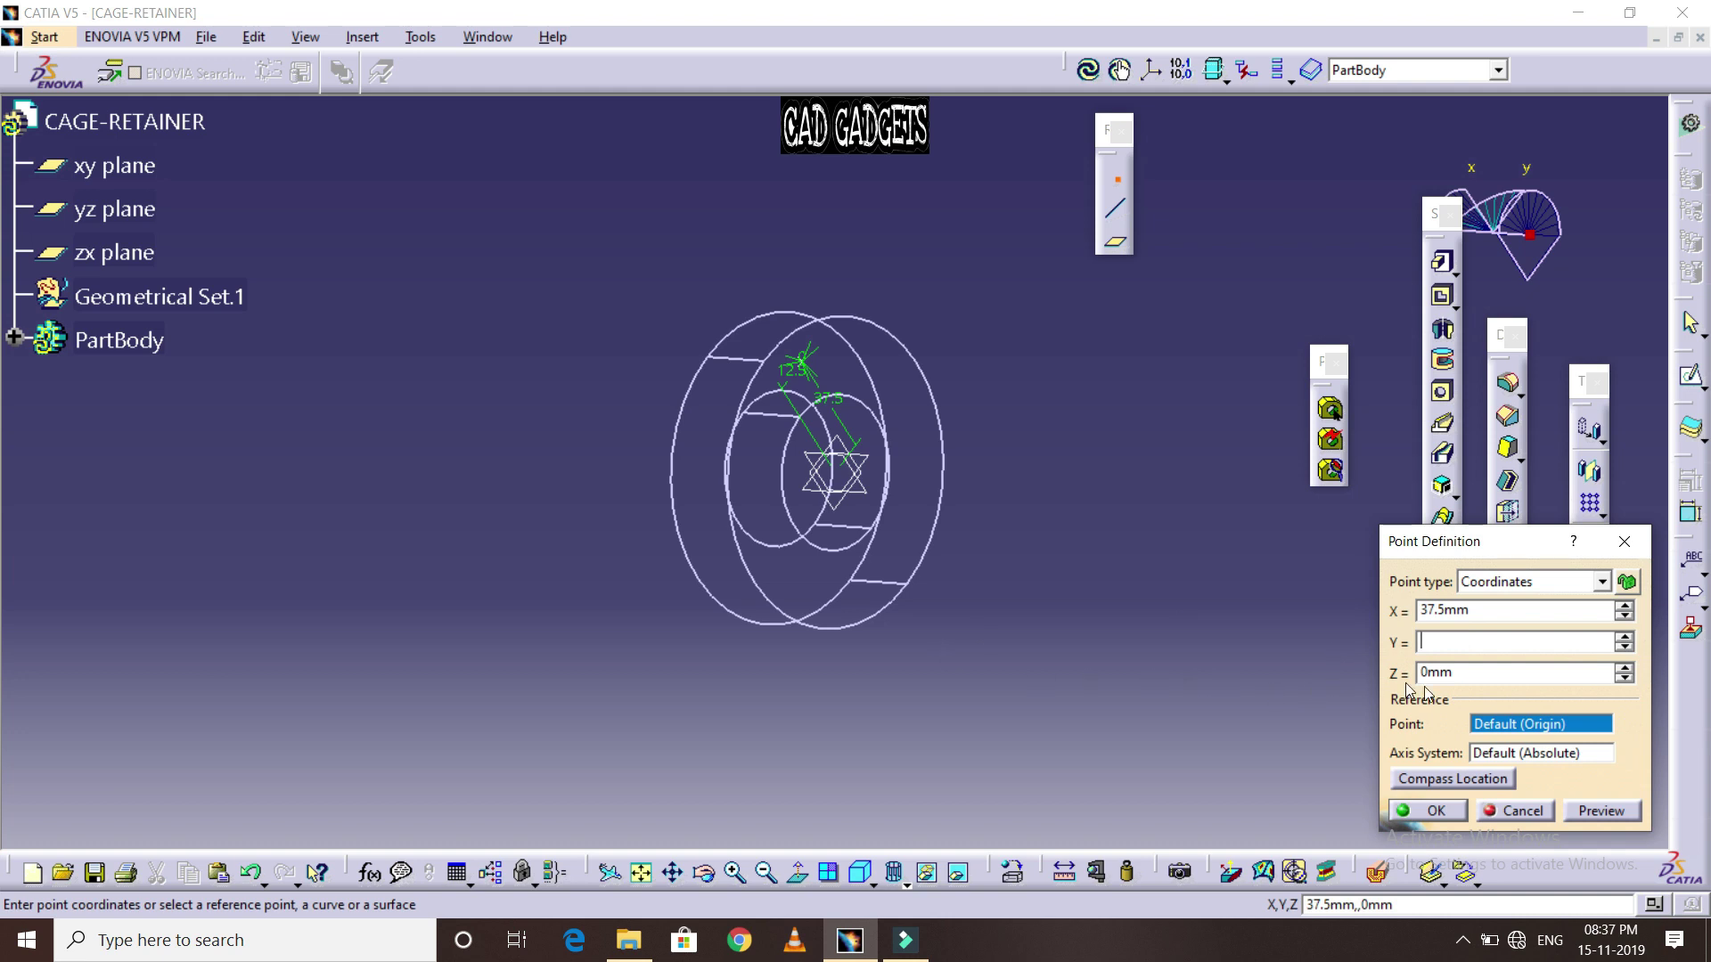
{"action": "left_click", "coordinate": [1447, 671]}
{"action": "type", "text": "12.5"}
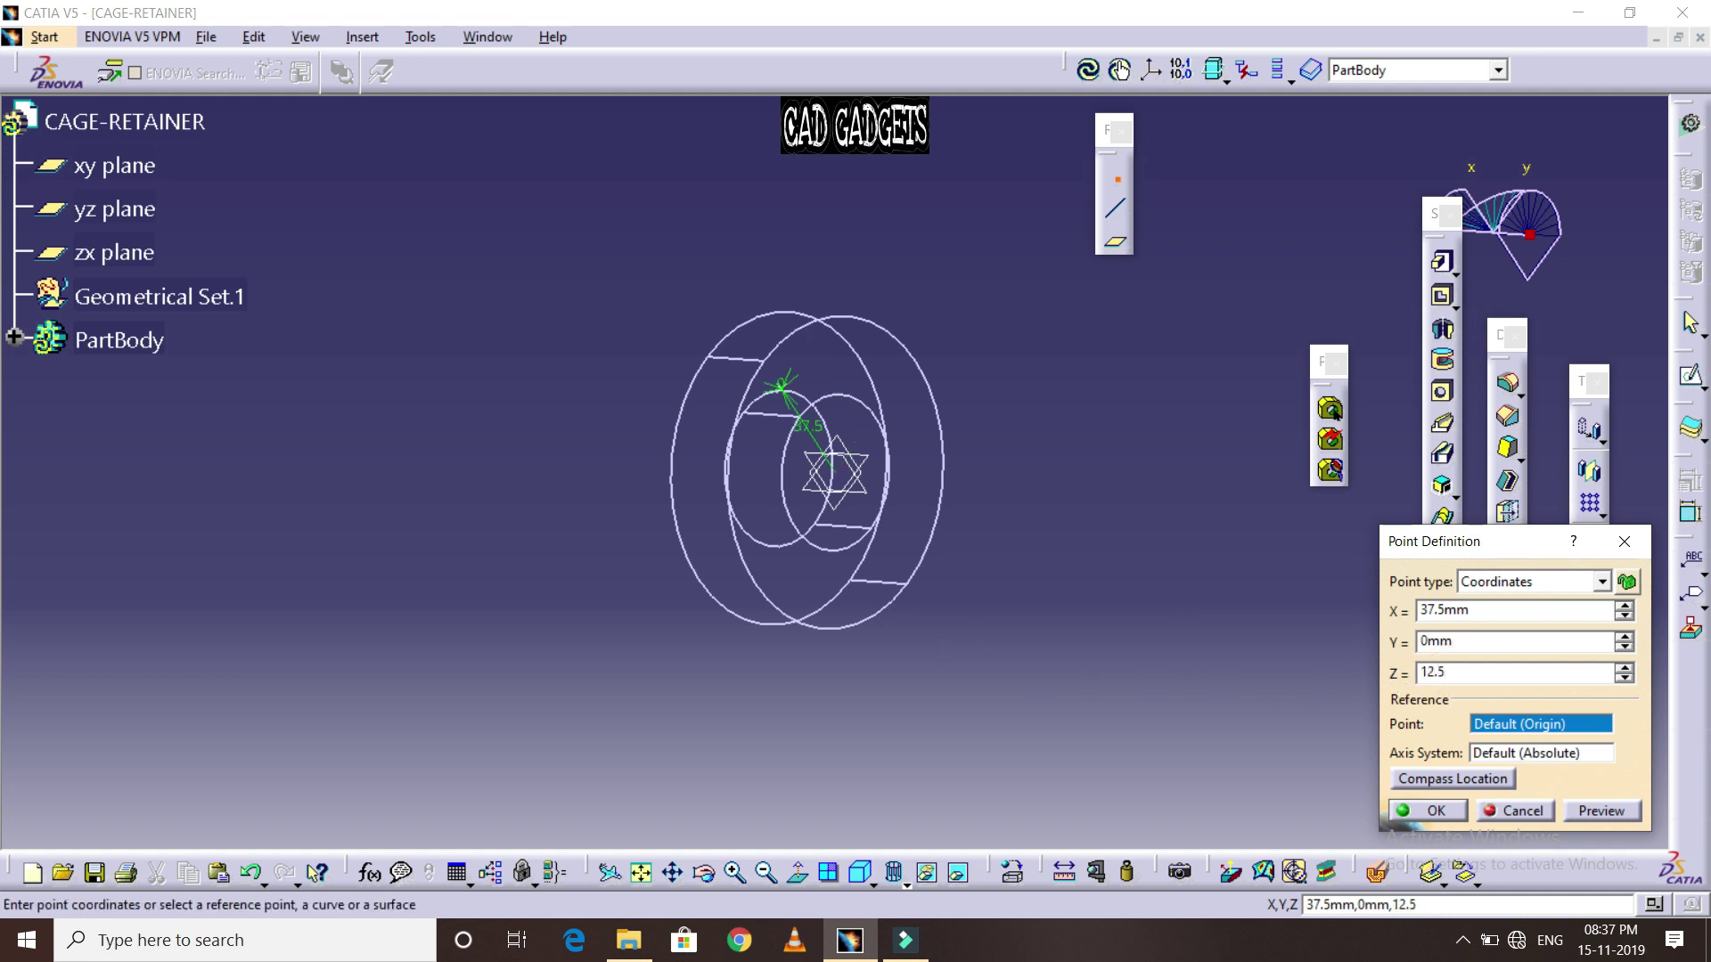
{"action": "key", "text": "Return"}
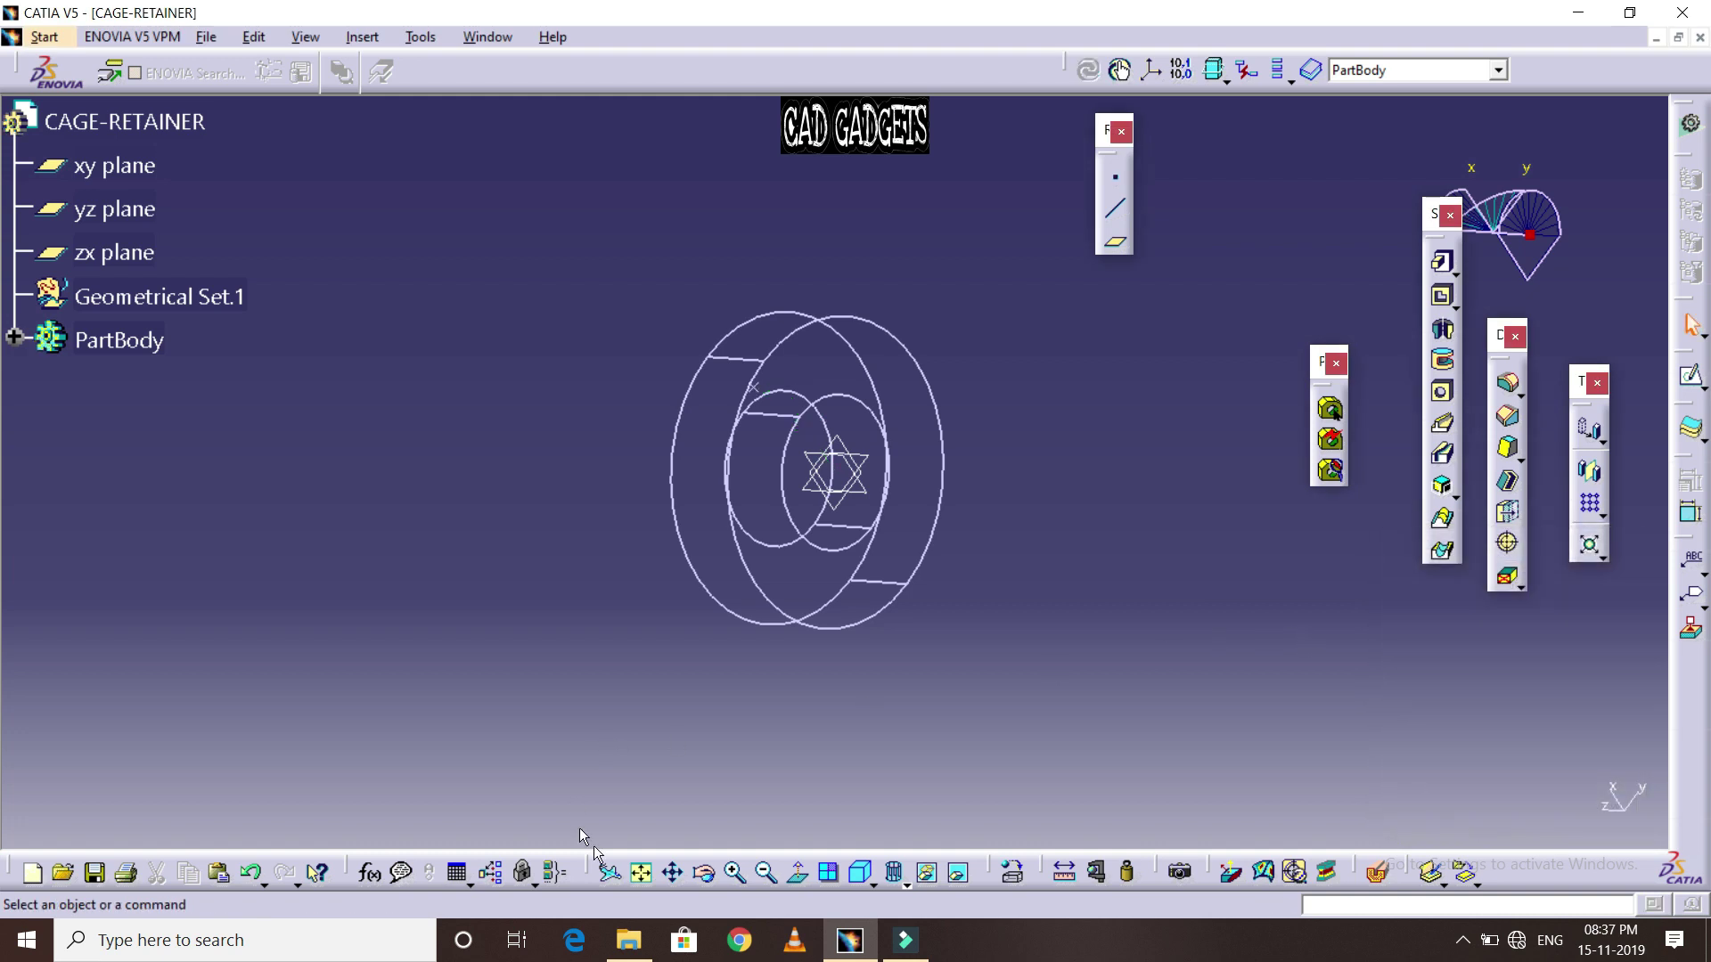
Orbit the ring to an oblique angle and zoom in twice
{"action": "left_click", "coordinate": [703, 871]}
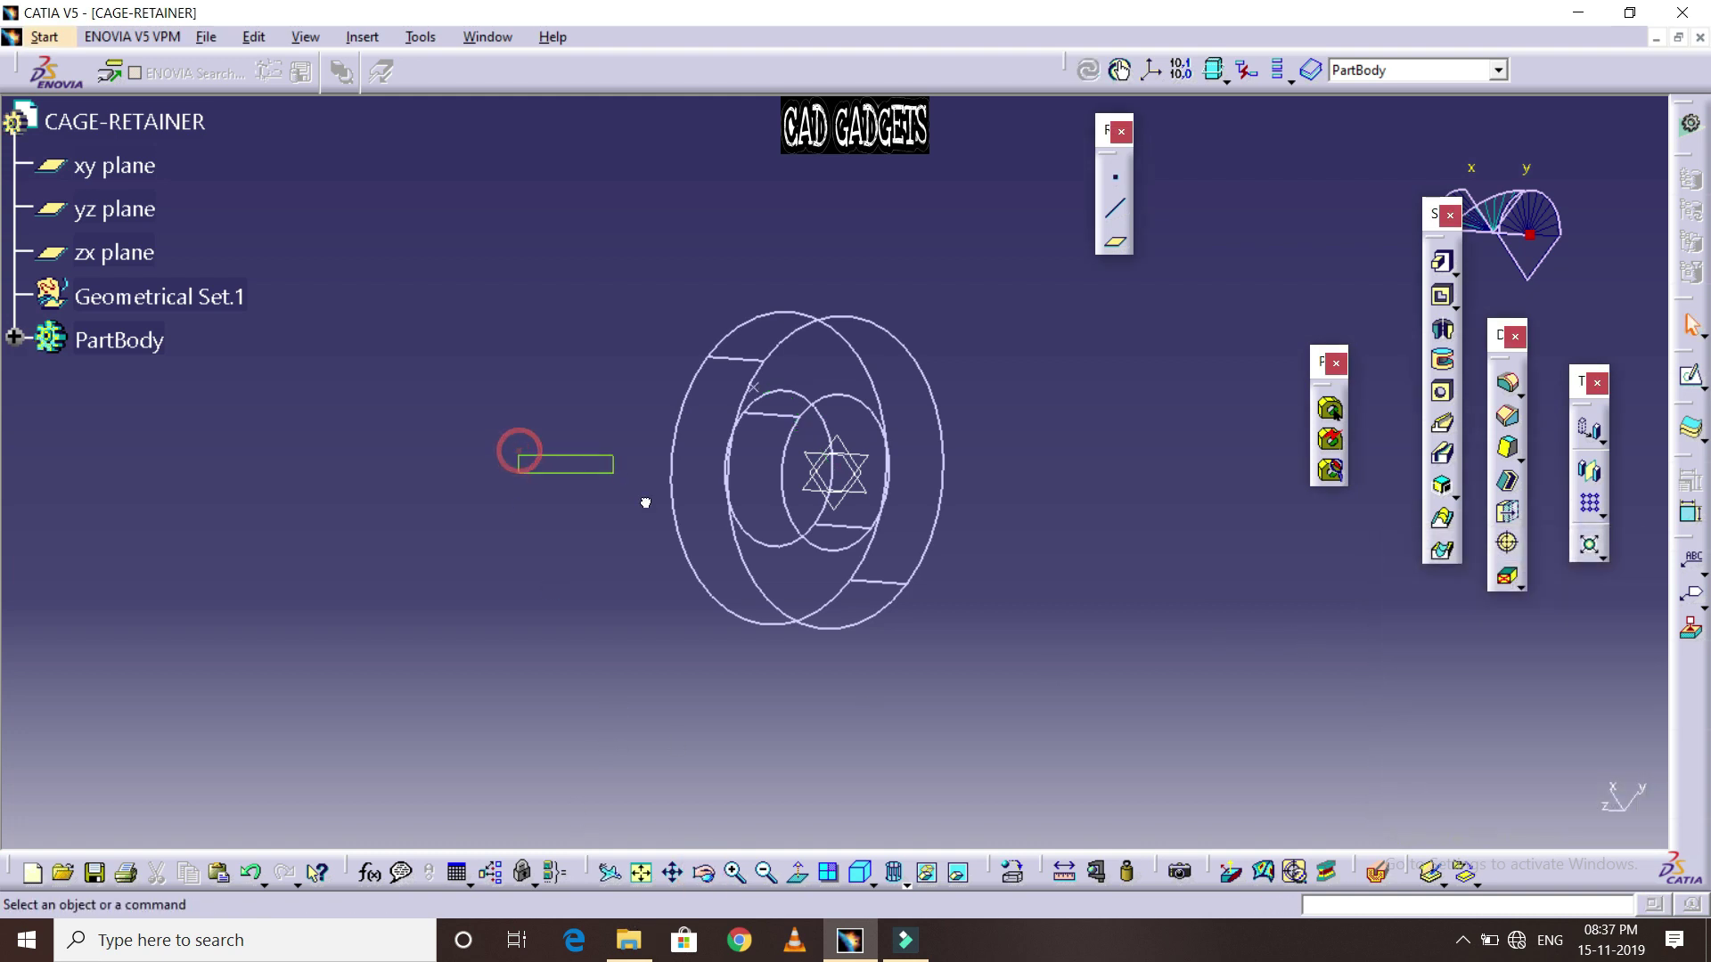
{"action": "key", "text": "Escape"}
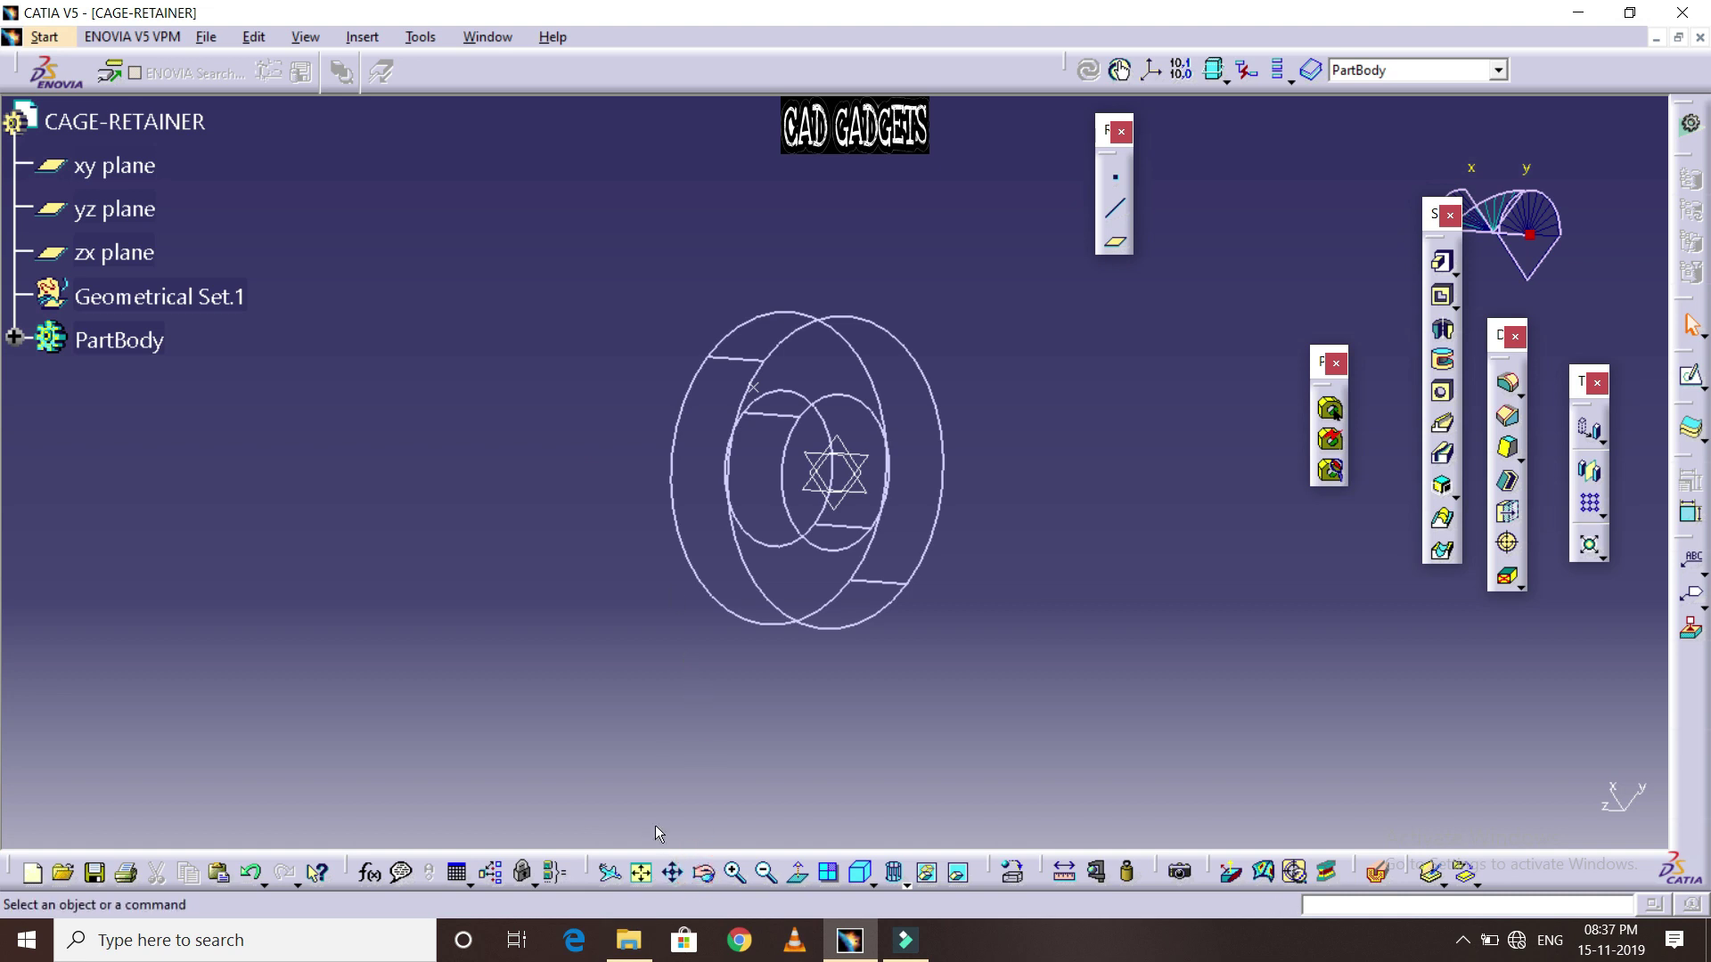
{"action": "left_click", "coordinate": [711, 881]}
{"action": "mouse_move", "coordinate": [693, 333]}
{"action": "middle_mouse_down"}
{"action": "mouse_move", "coordinate": [1104, 307]}
{"action": "mouse_move", "coordinate": [1039, 508]}
{"action": "mouse_move", "coordinate": [1024, 393]}
{"action": "mouse_move", "coordinate": [1134, 355]}
{"action": "mouse_move", "coordinate": [1069, 421]}
{"action": "middle_mouse_up"}
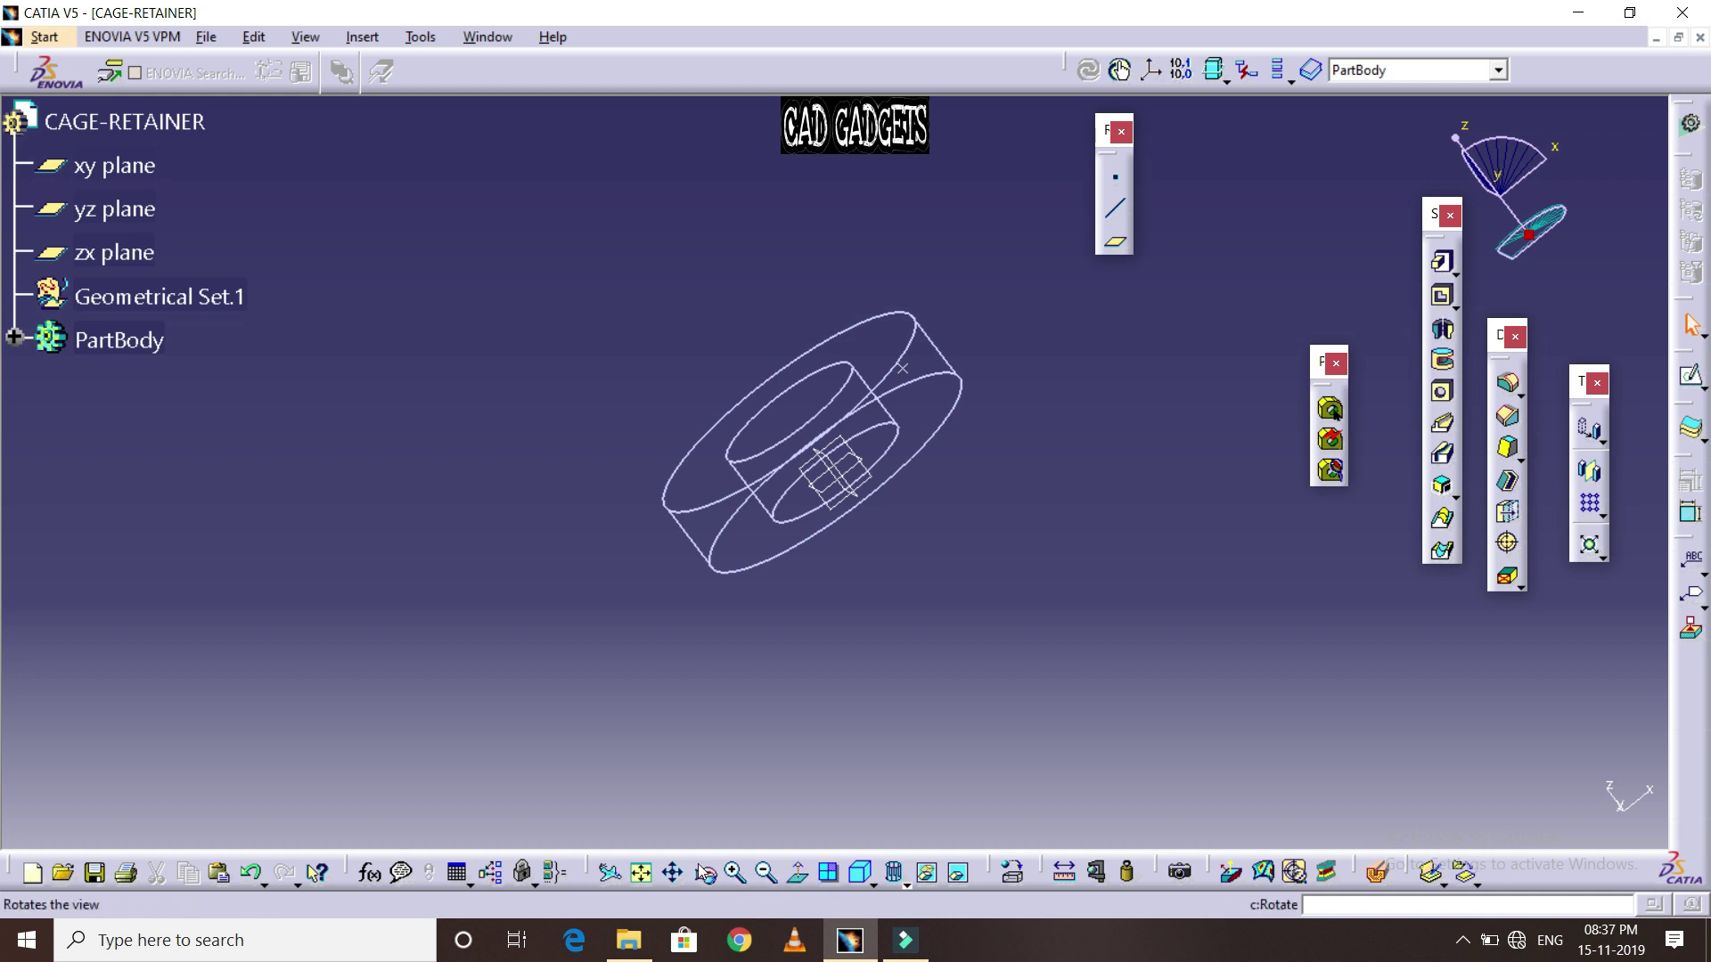
{"action": "left_click", "coordinate": [734, 873]}
{"action": "left_click", "coordinate": [734, 873]}
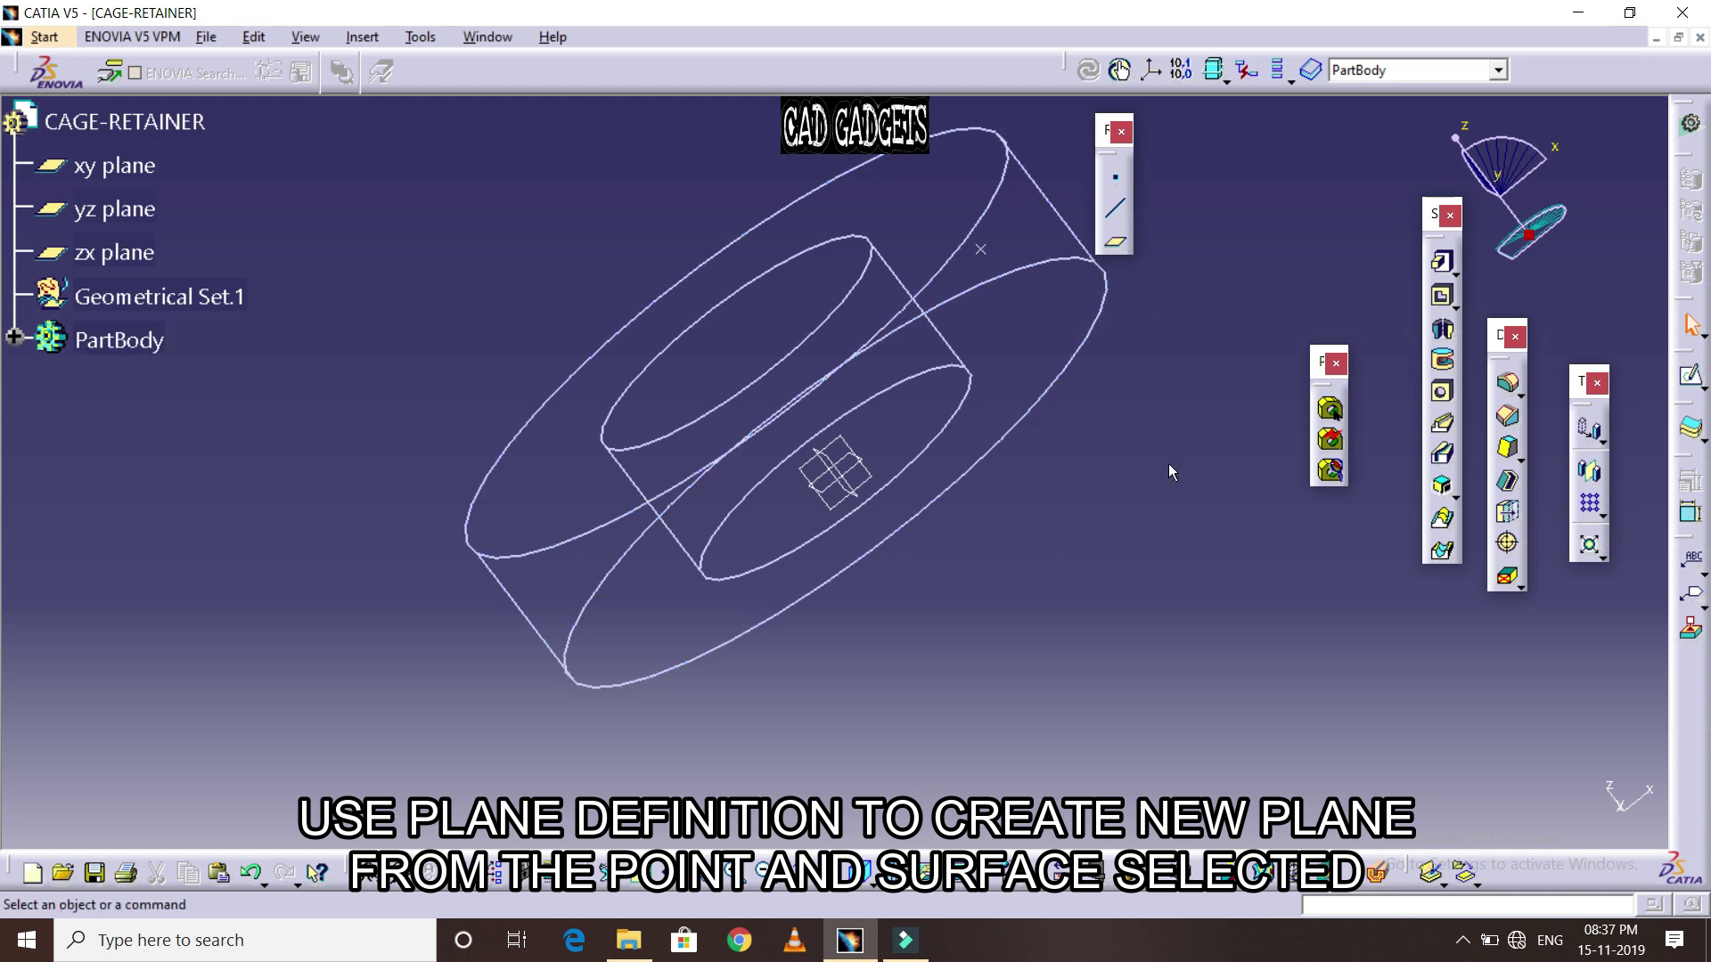
Create a plane tangent to the ring's outer face at Point.1, then shade with edges
{"action": "left_click", "coordinate": [1117, 242]}
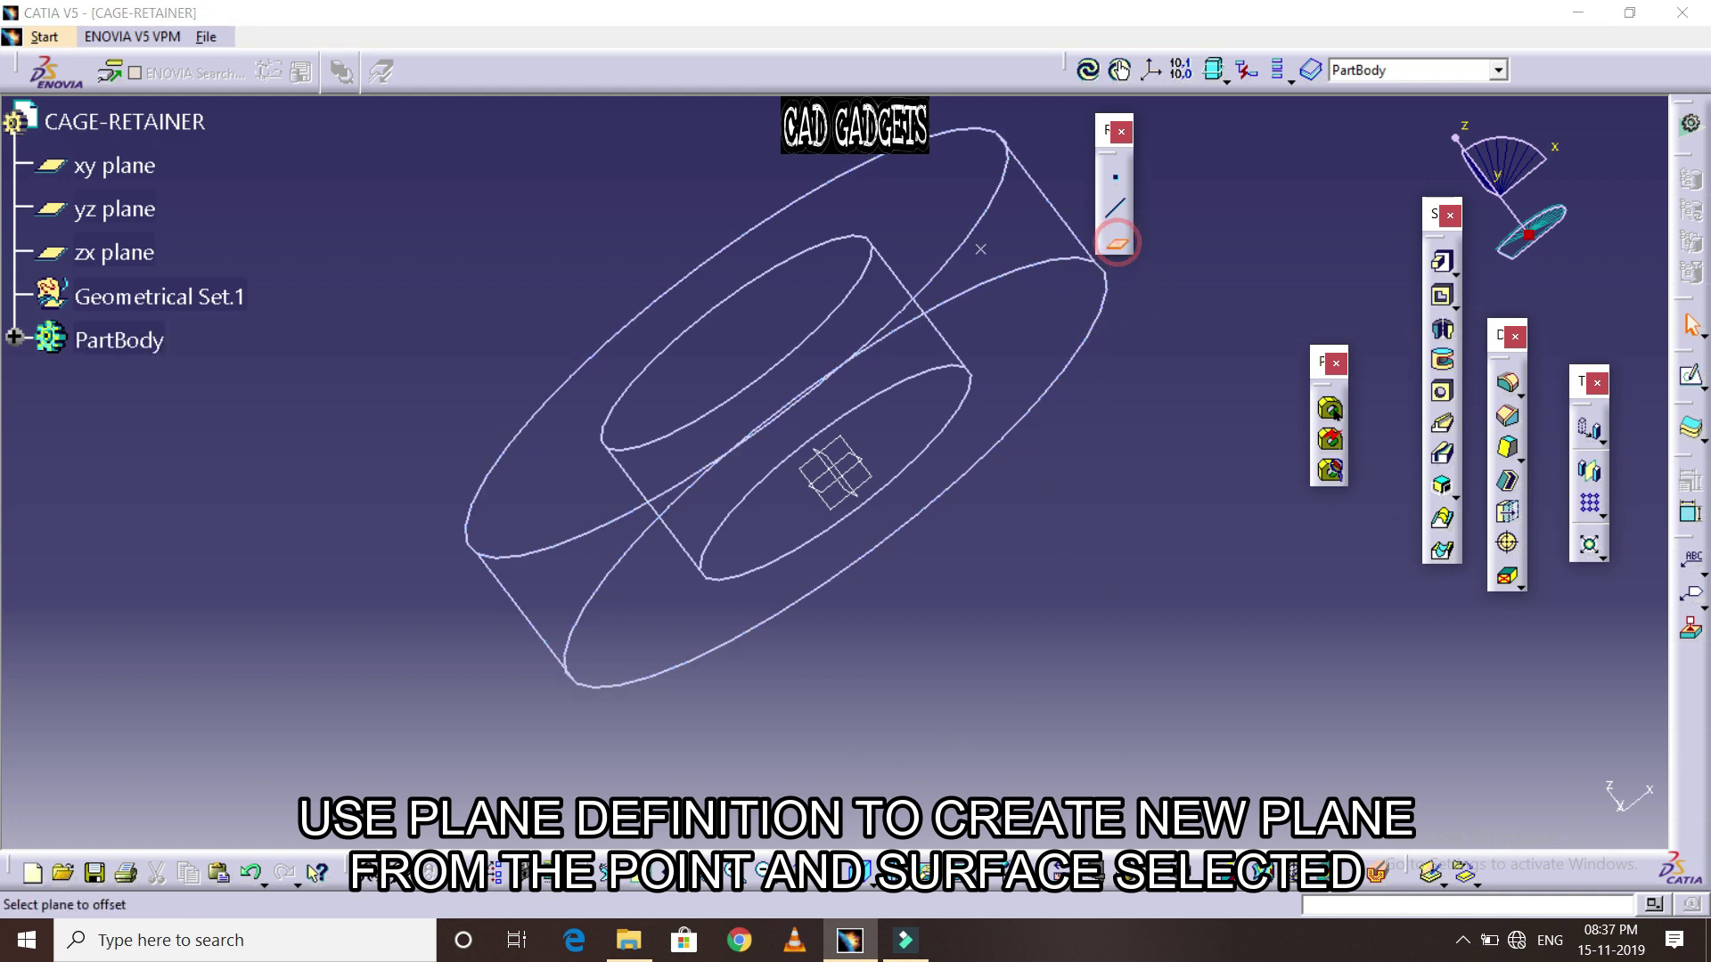
{"action": "left_click", "coordinate": [1026, 359]}
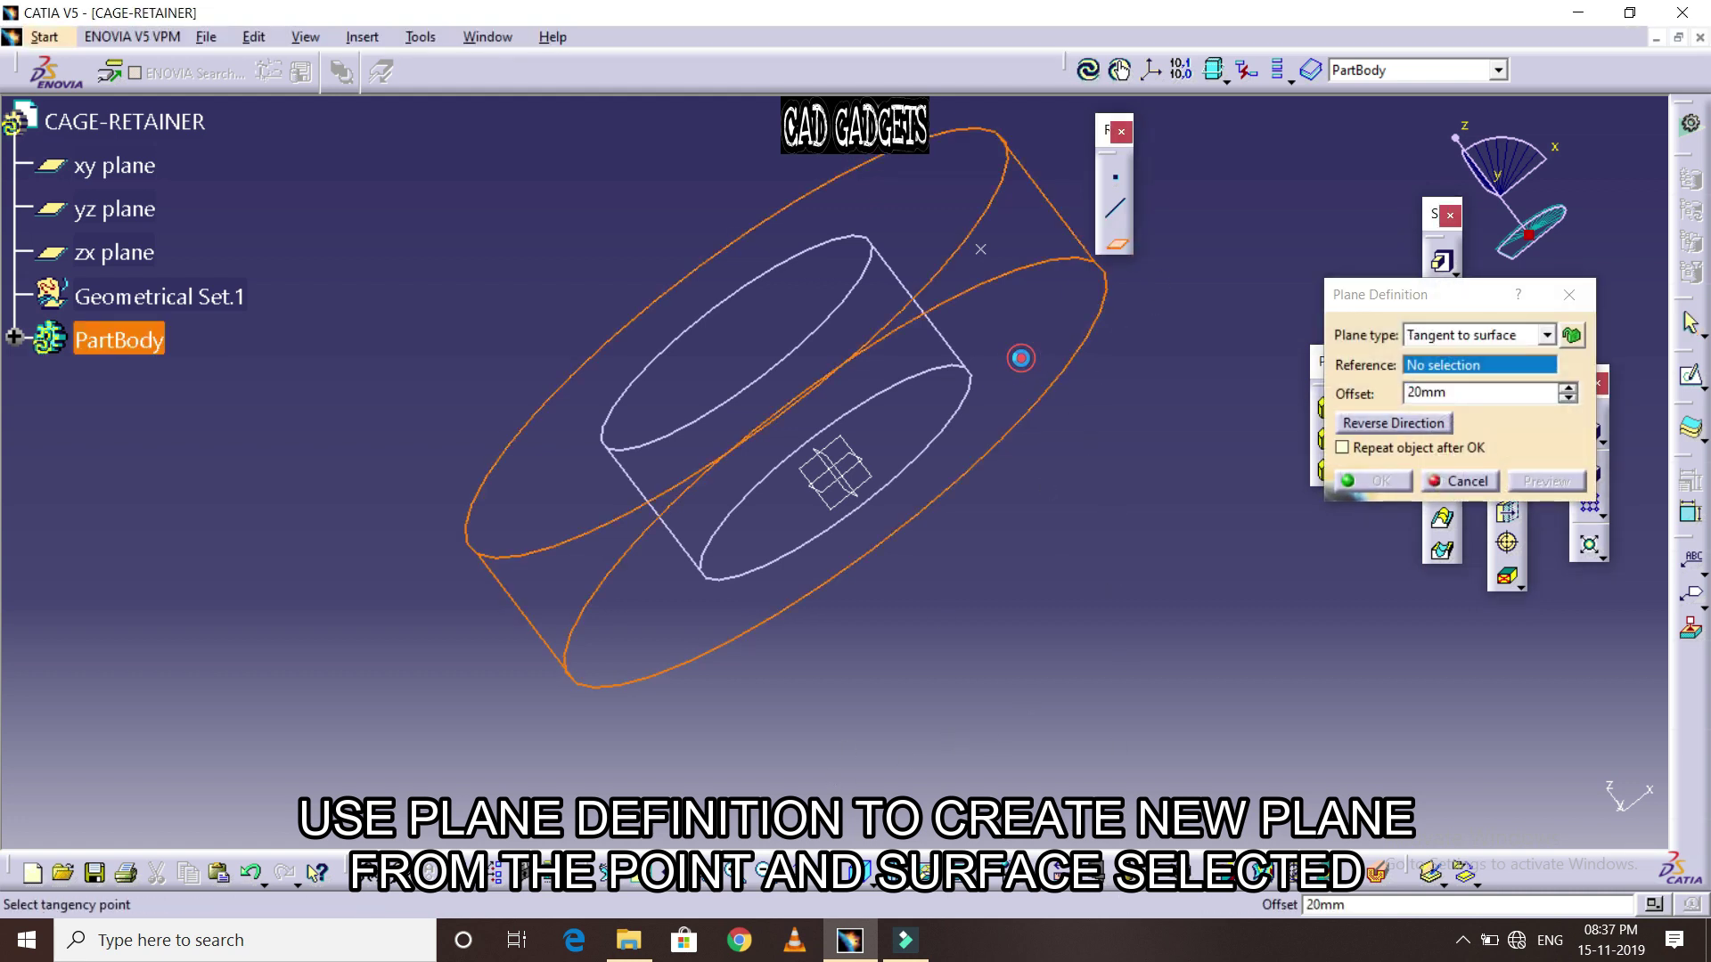
{"action": "left_click", "coordinate": [977, 243]}
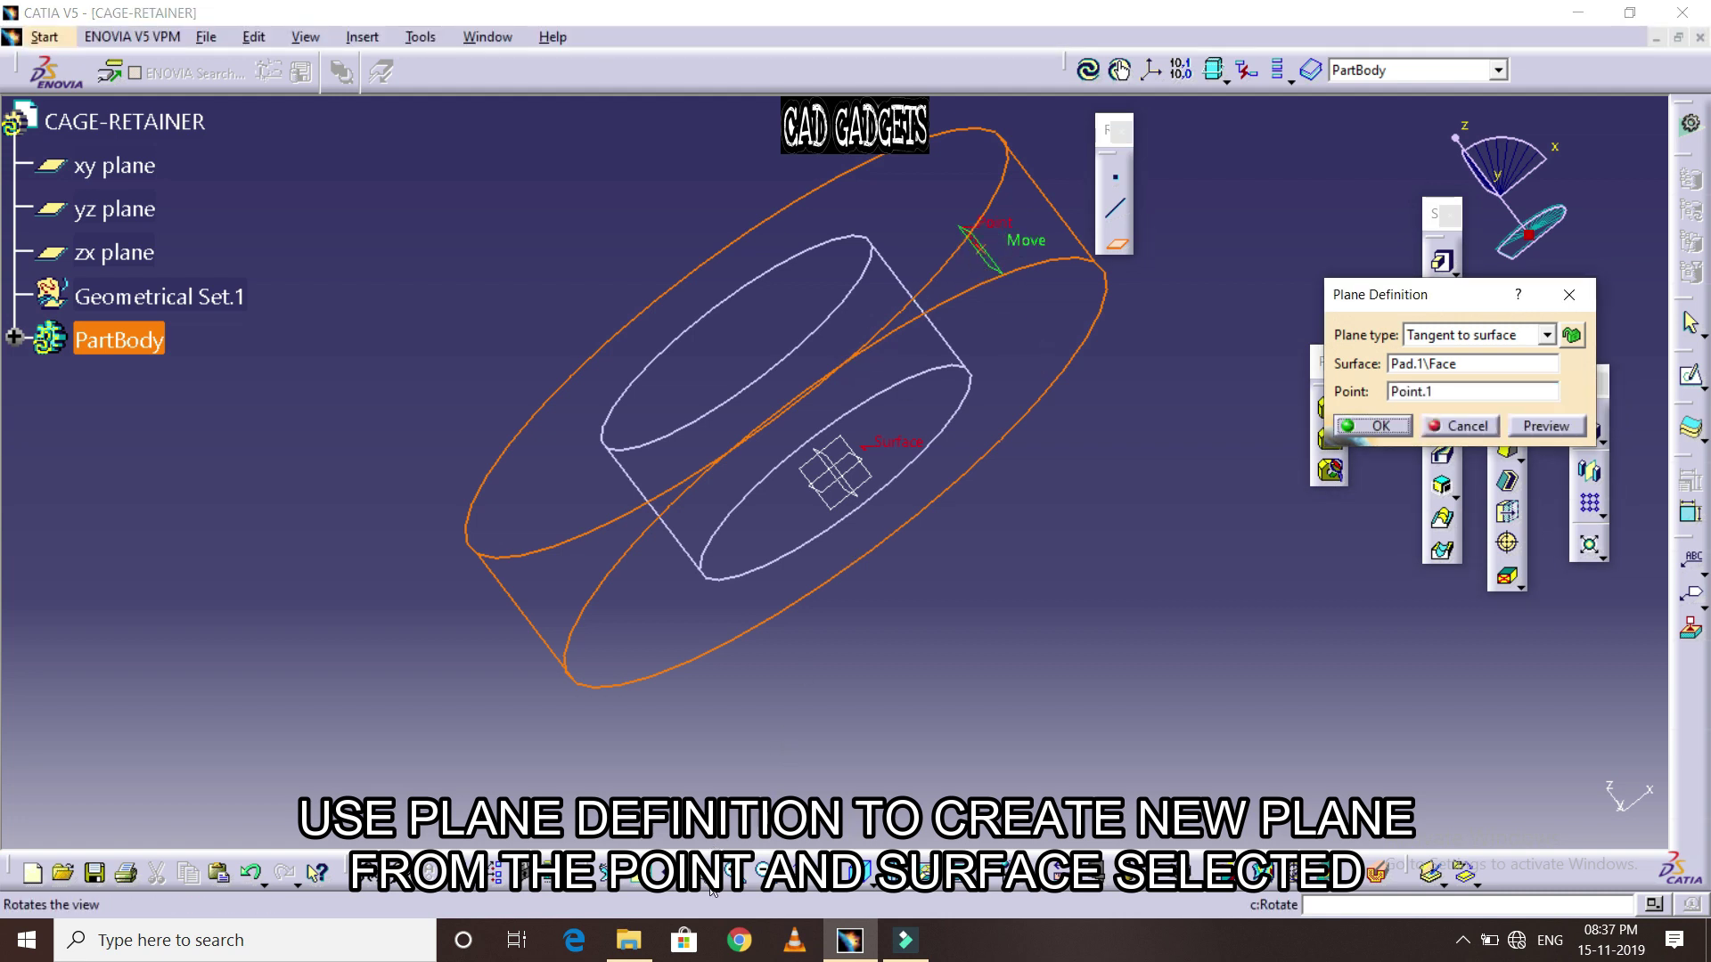
{"action": "left_click", "coordinate": [1372, 426]}
{"action": "mouse_move", "coordinate": [351, 276]}
{"action": "middle_mouse_down"}
{"action": "mouse_move", "coordinate": [324, 237]}
{"action": "mouse_move", "coordinate": [611, 476]}
{"action": "mouse_move", "coordinate": [793, 374]}
{"action": "middle_mouse_up"}
{"action": "double_click", "coordinate": [841, 207]}
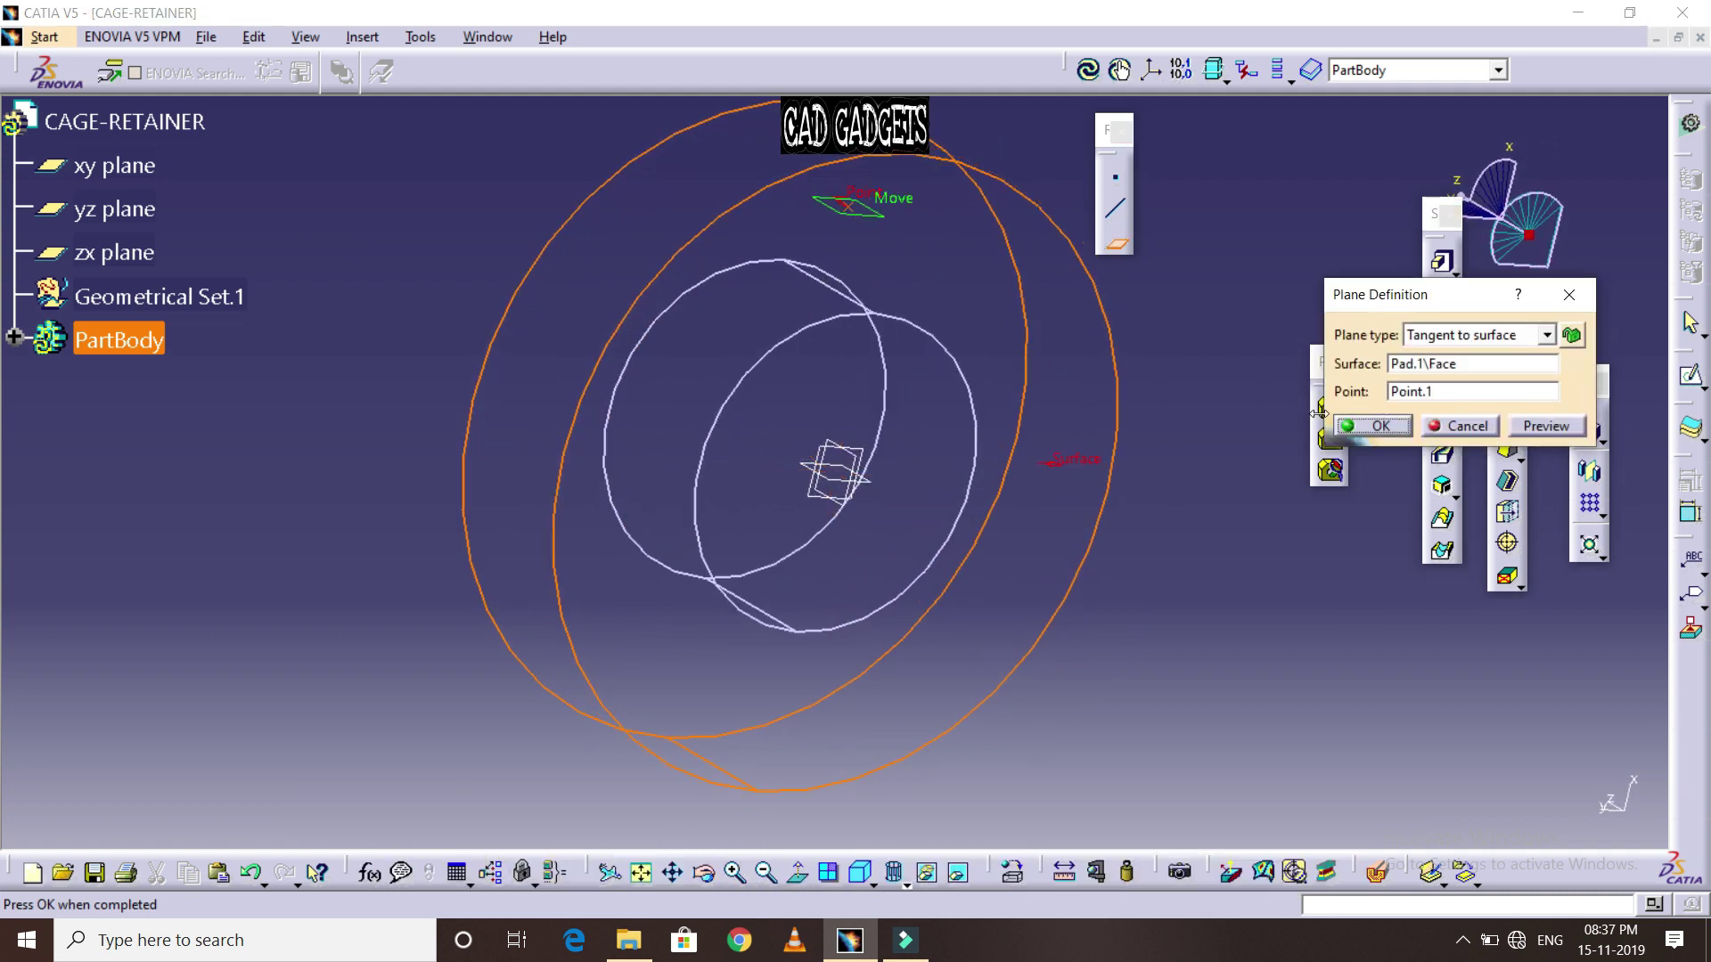
{"action": "left_click", "coordinate": [1343, 427]}
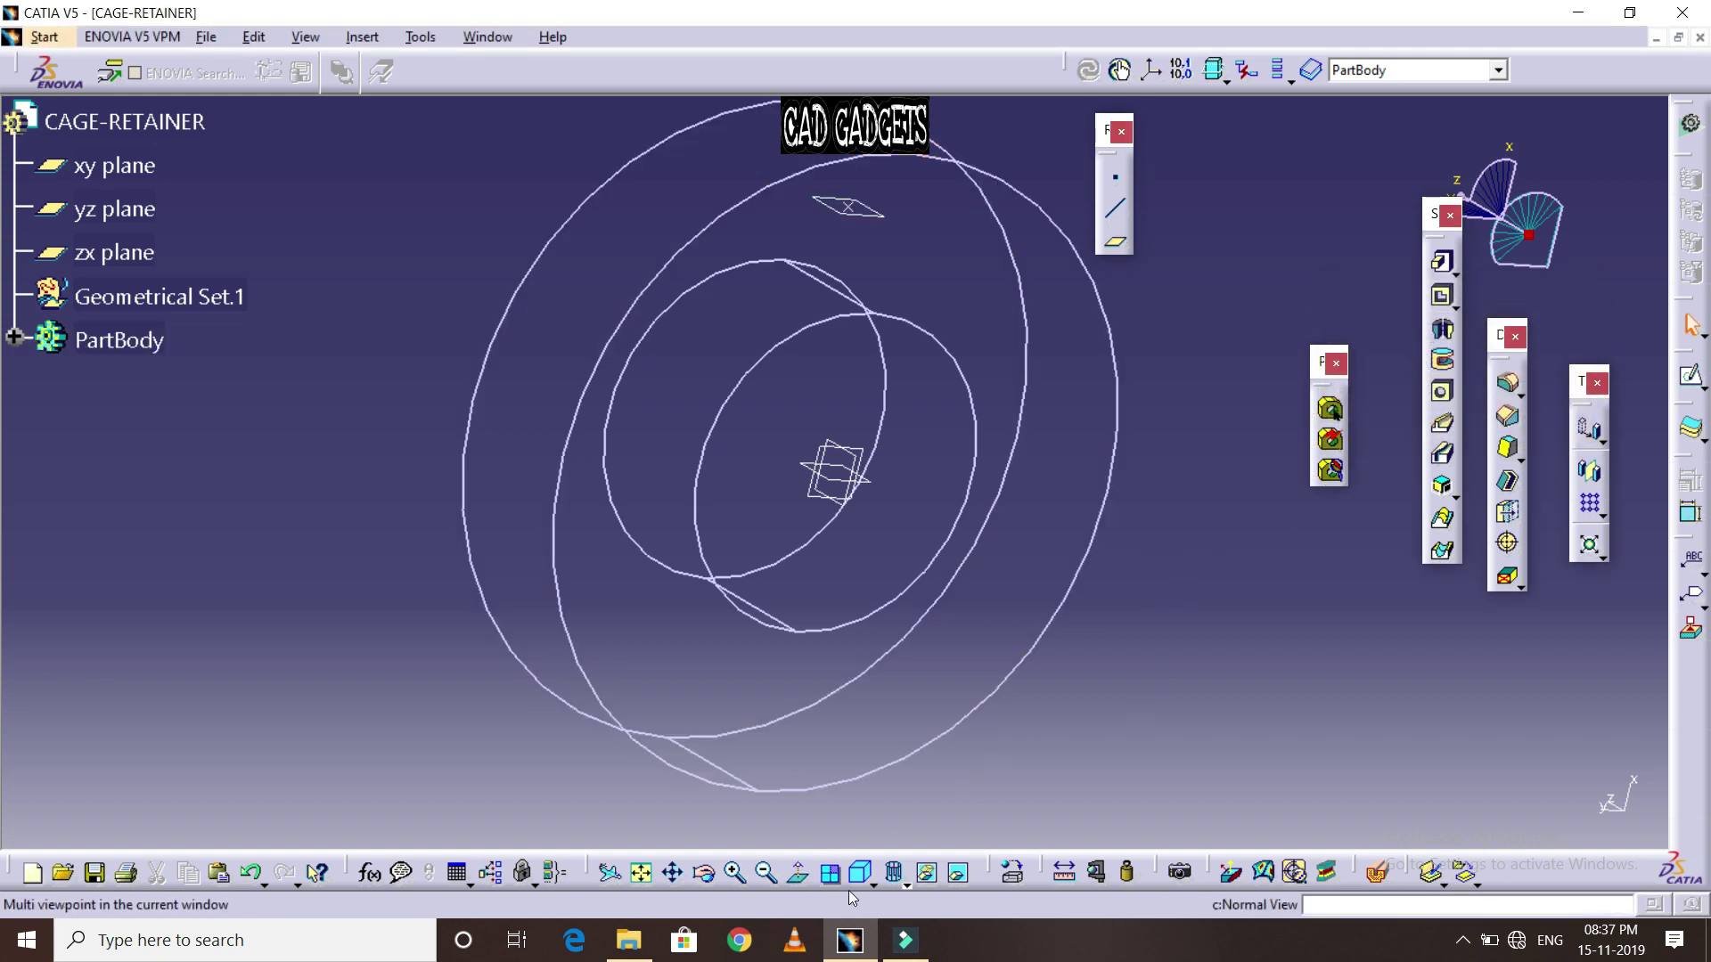
{"action": "left_click", "coordinate": [900, 880]}
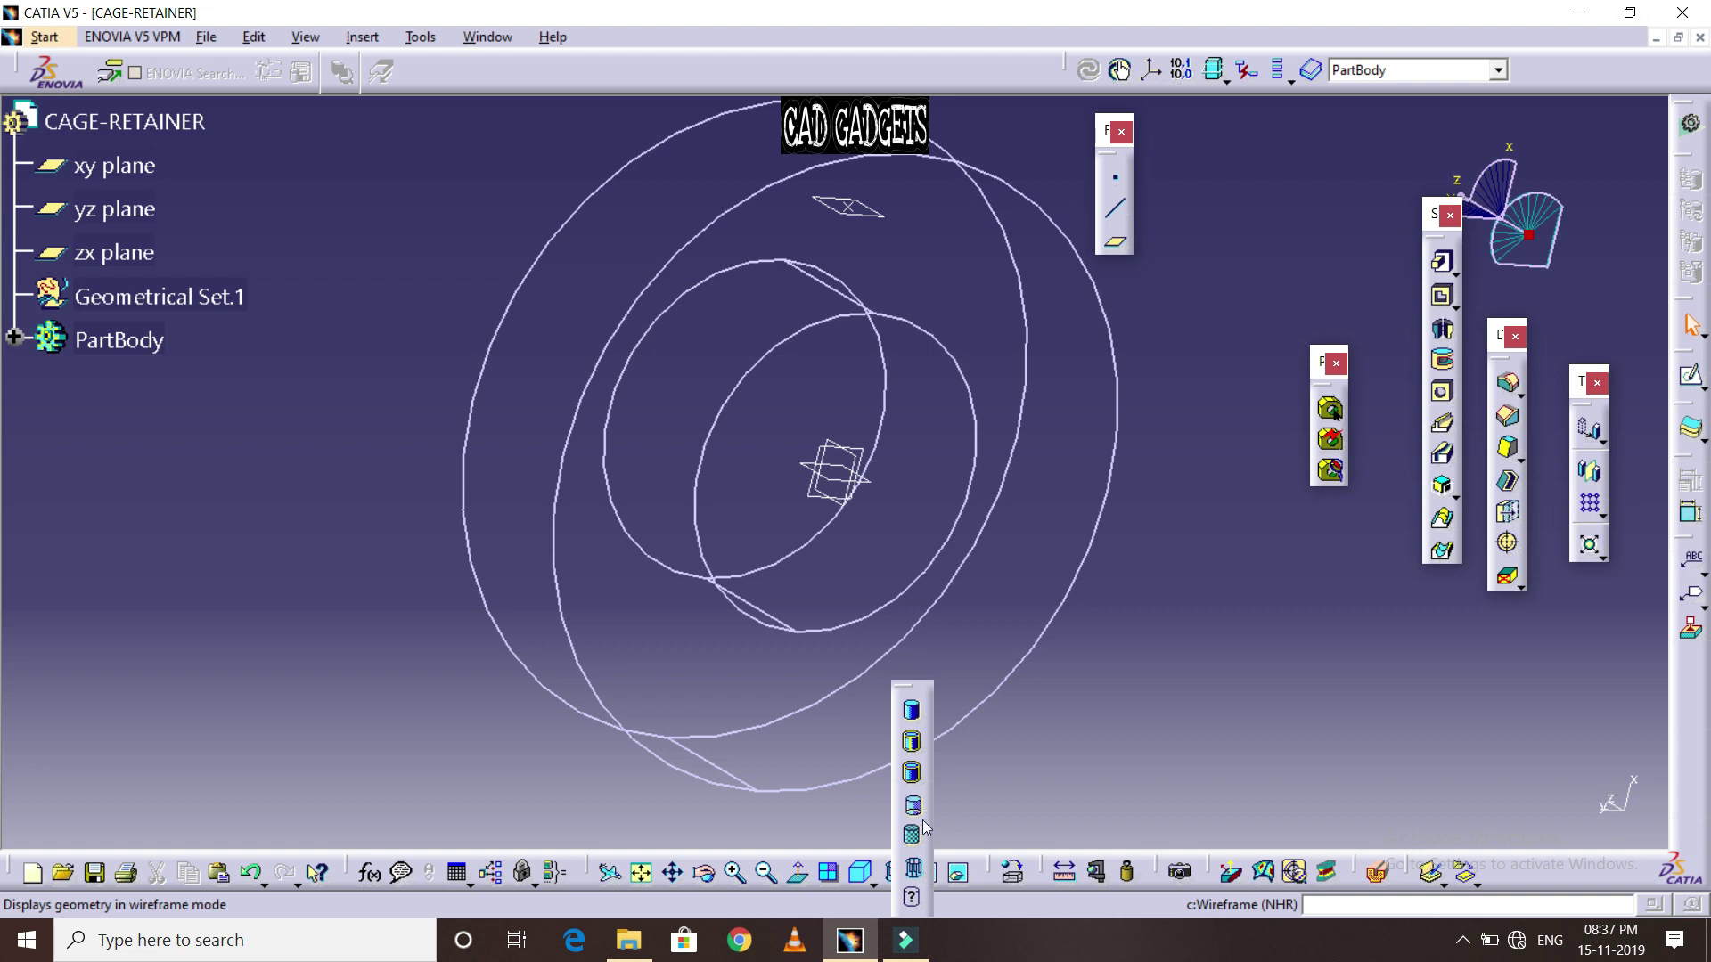
{"action": "left_click", "coordinate": [910, 741]}
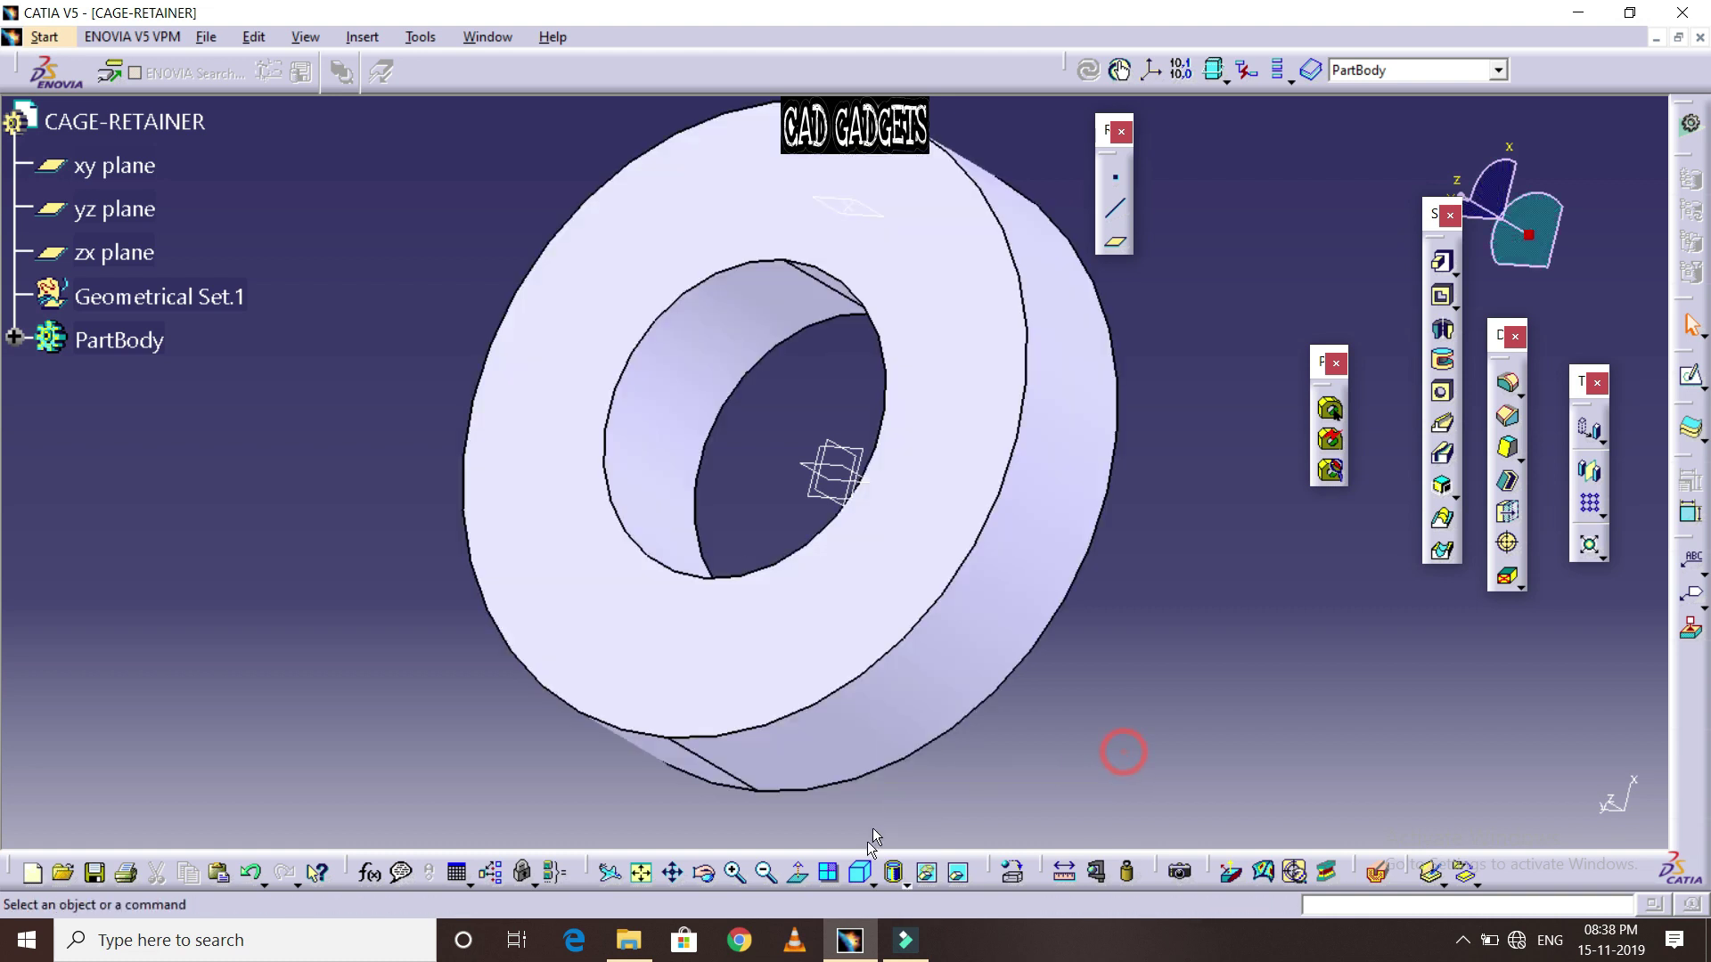
Orbit the ring and switch back to Wireframe (NHR) display
{"action": "left_click", "coordinate": [704, 873]}
{"action": "mouse_move", "coordinate": [429, 337]}
{"action": "left_mouse_down"}
{"action": "mouse_move", "coordinate": [439, 379]}
{"action": "mouse_move", "coordinate": [779, 668]}
{"action": "mouse_move", "coordinate": [1153, 729]}
{"action": "mouse_move", "coordinate": [1167, 601]}
{"action": "mouse_move", "coordinate": [927, 570]}
{"action": "mouse_move", "coordinate": [1014, 627]}
{"action": "left_mouse_up"}
{"action": "left_click", "coordinate": [890, 871]}
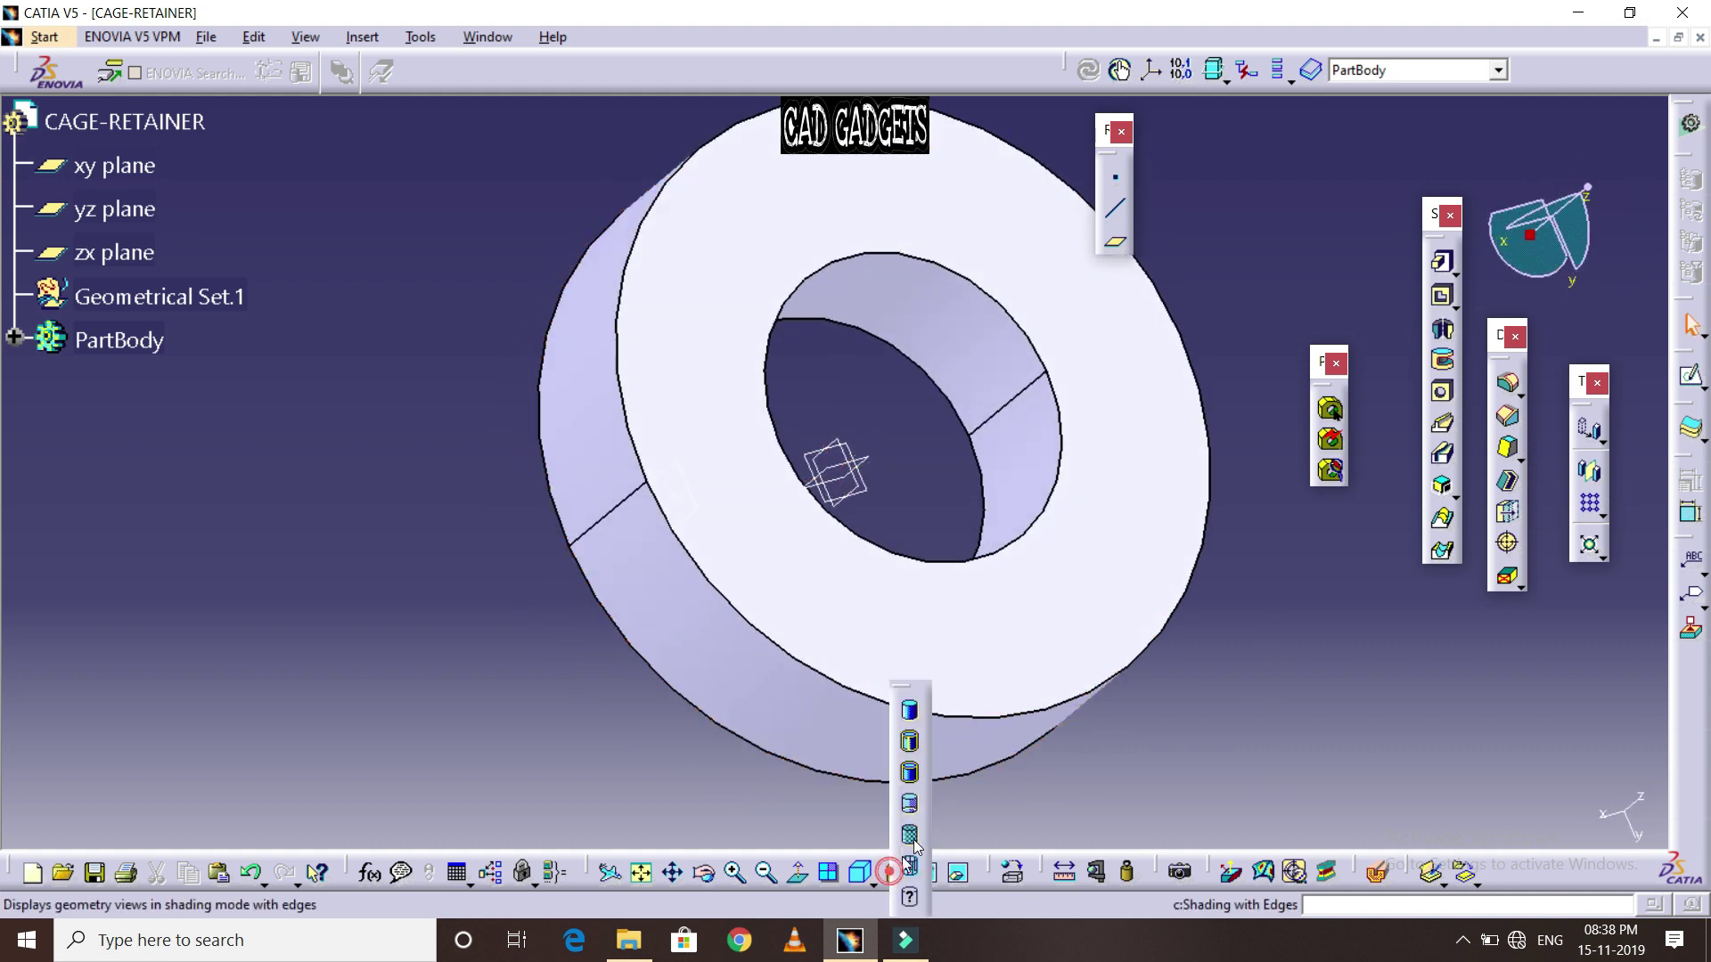
{"action": "left_click", "coordinate": [909, 835]}
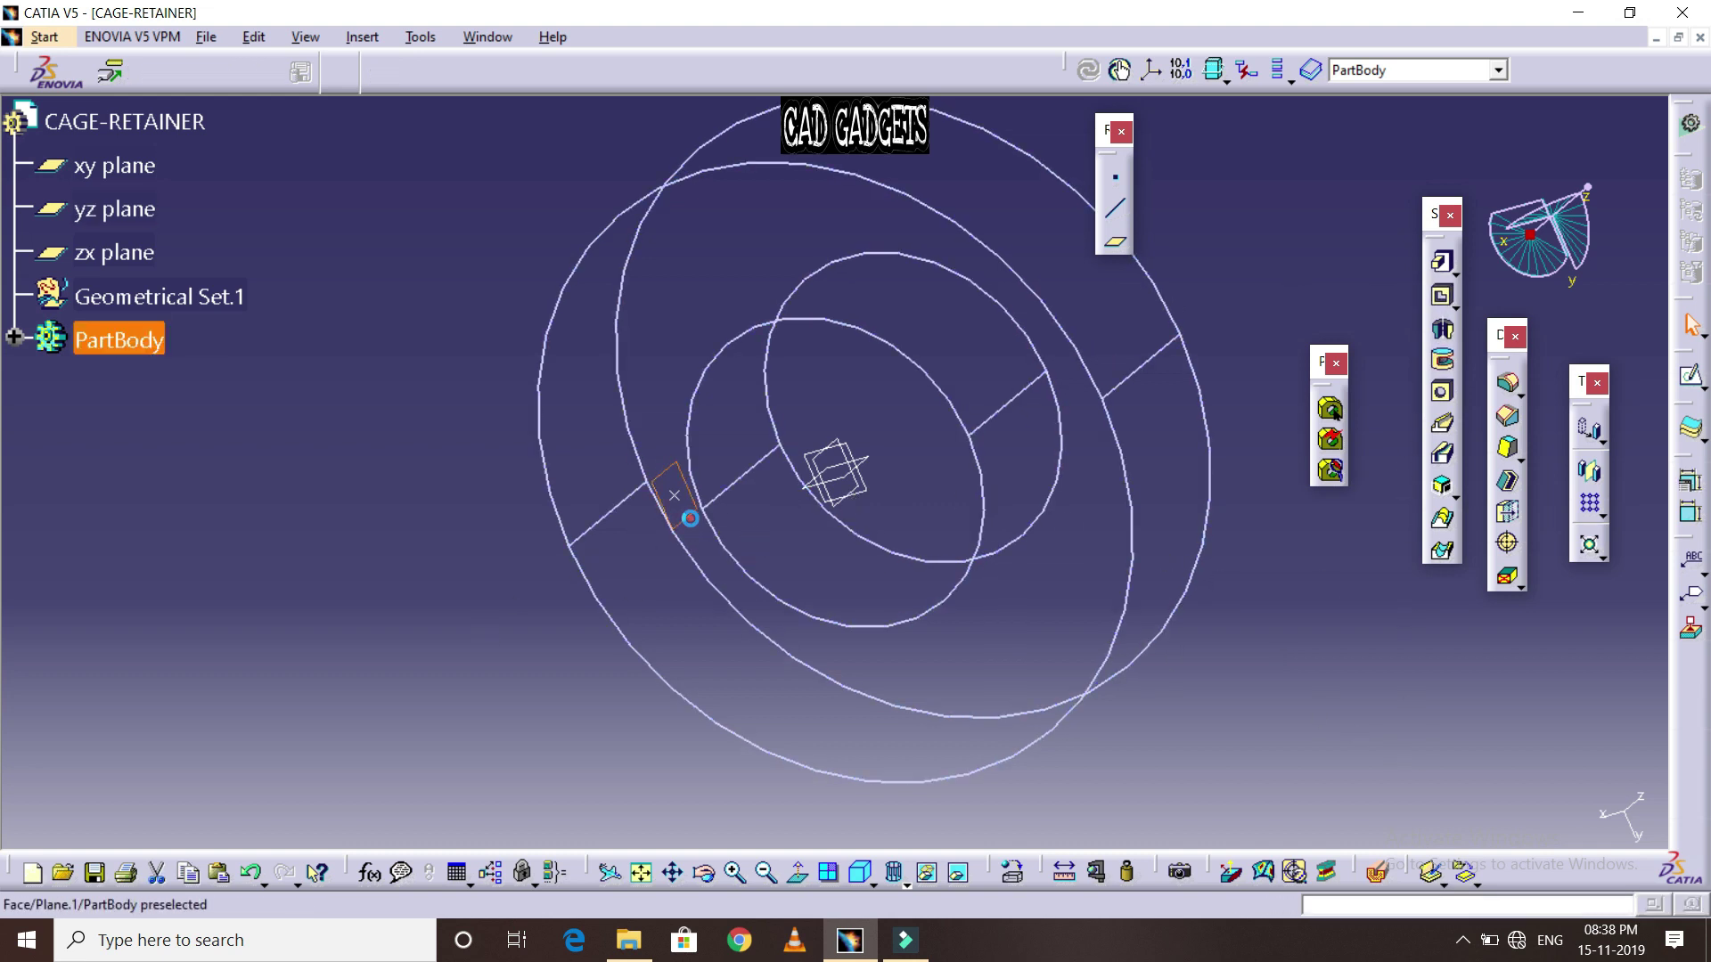
Open a new sketch on the tangent plane and fit it into view
{"action": "left_click", "coordinate": [1691, 376]}
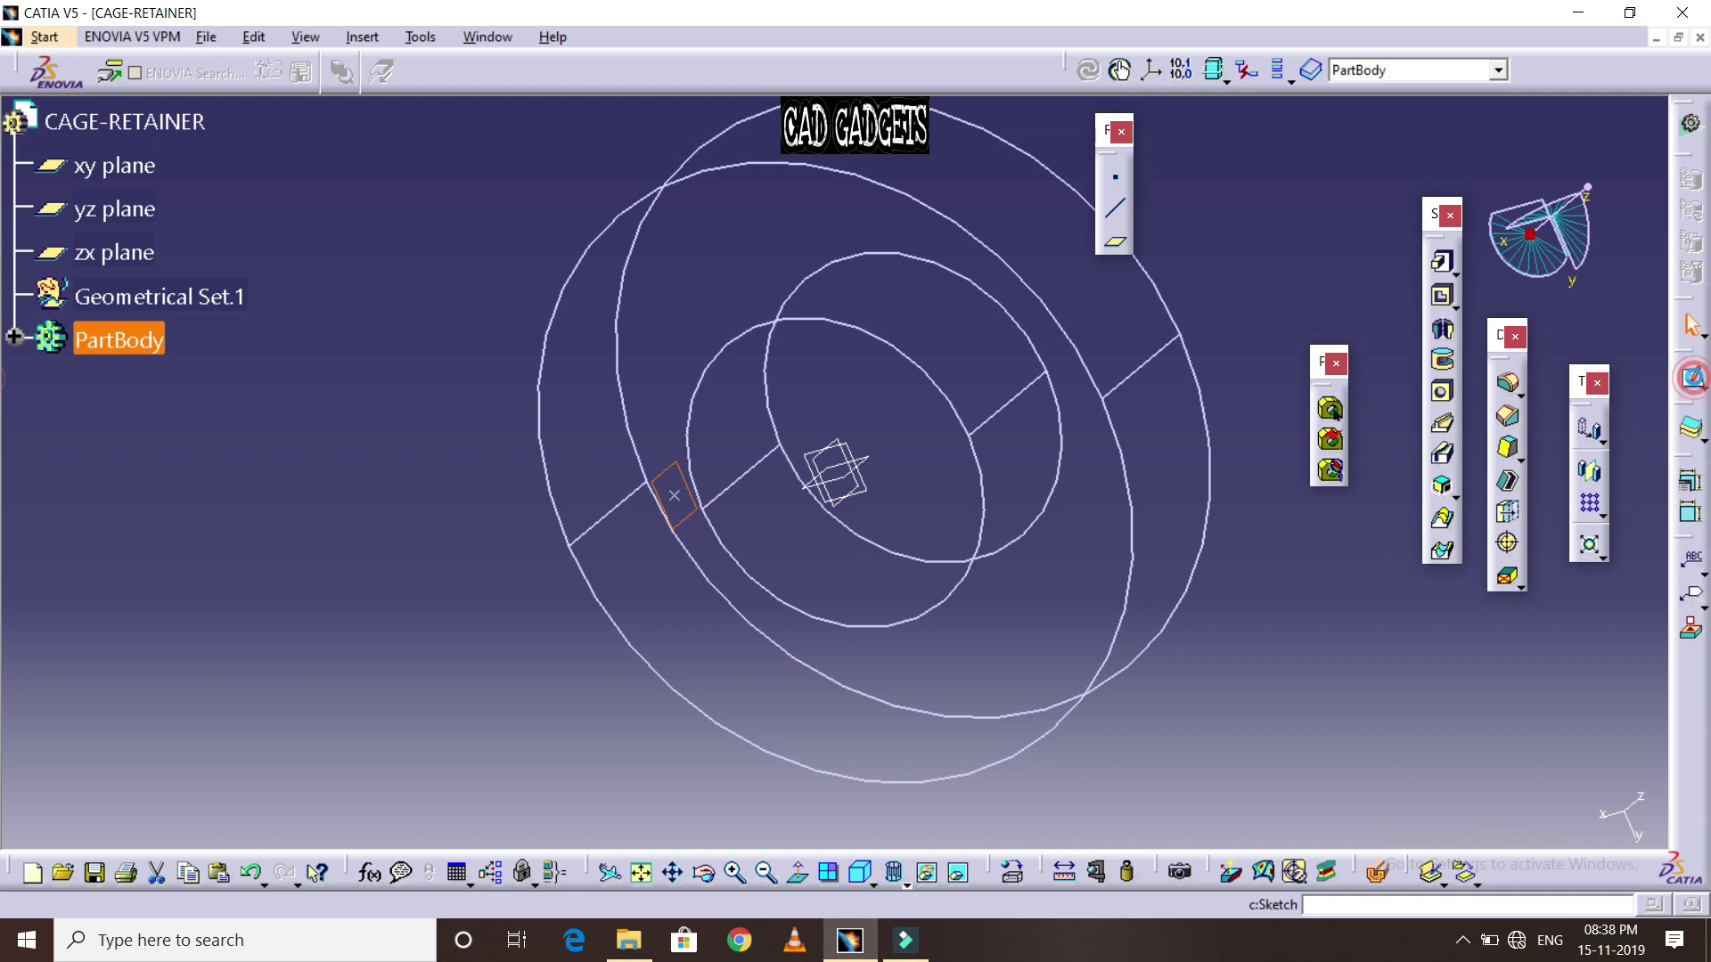
{"action": "left_click", "coordinate": [674, 496]}
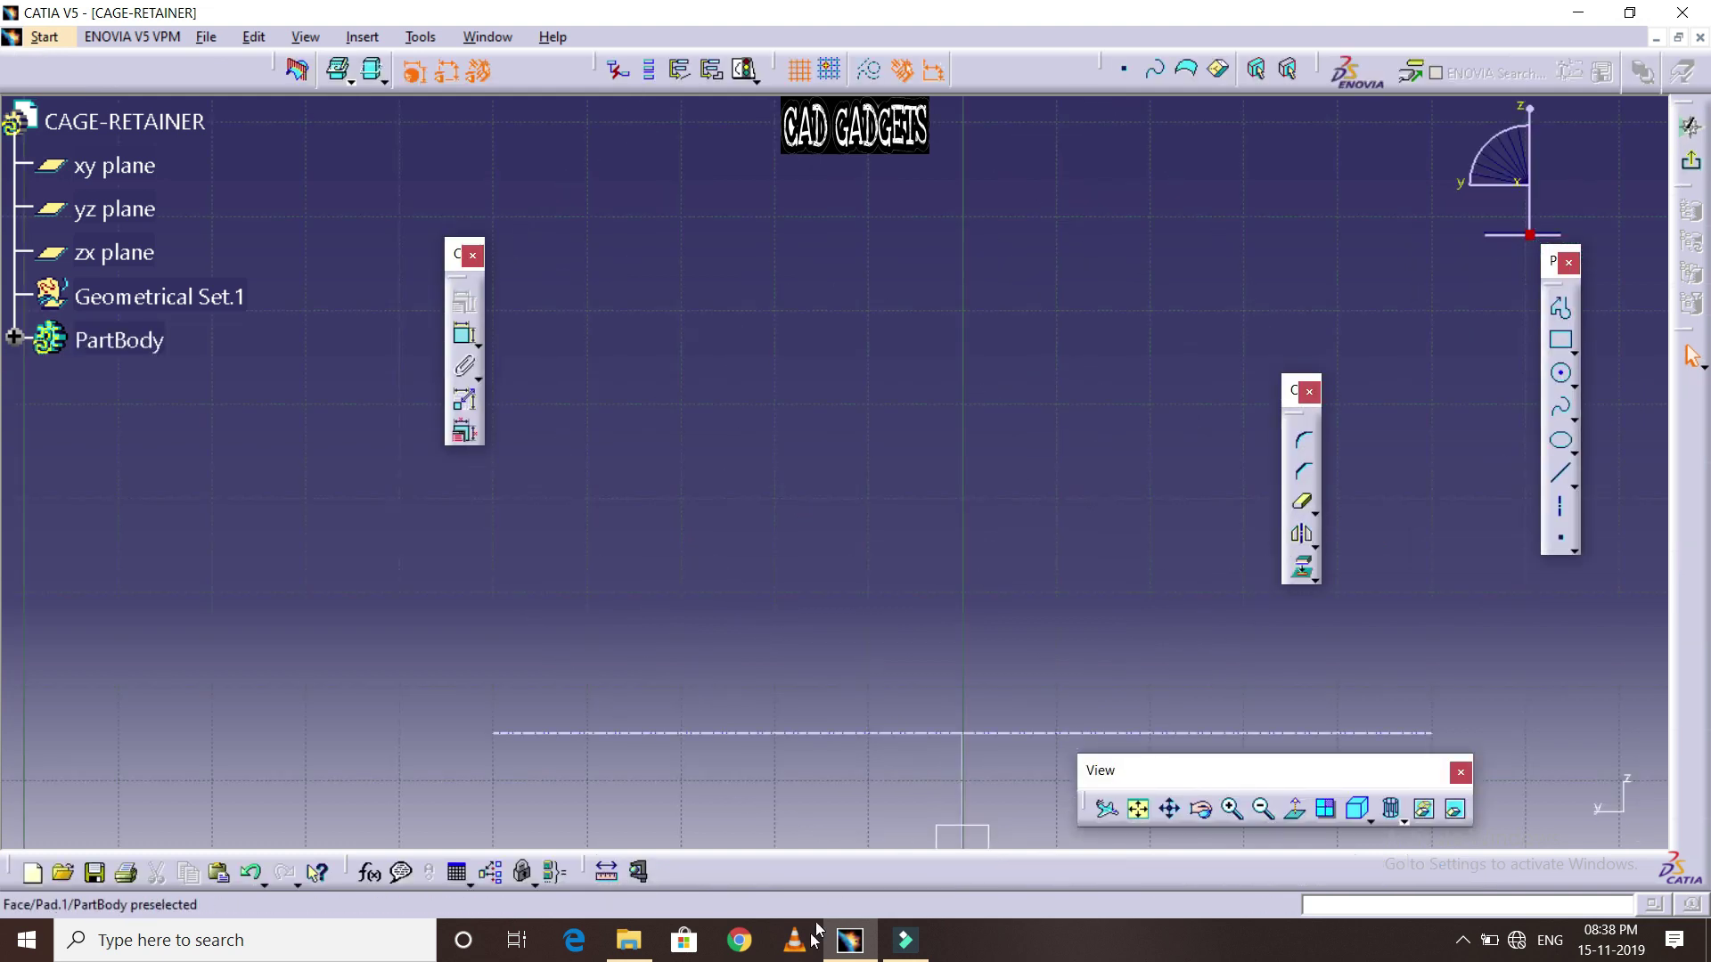
{"action": "left_click", "coordinate": [1138, 809]}
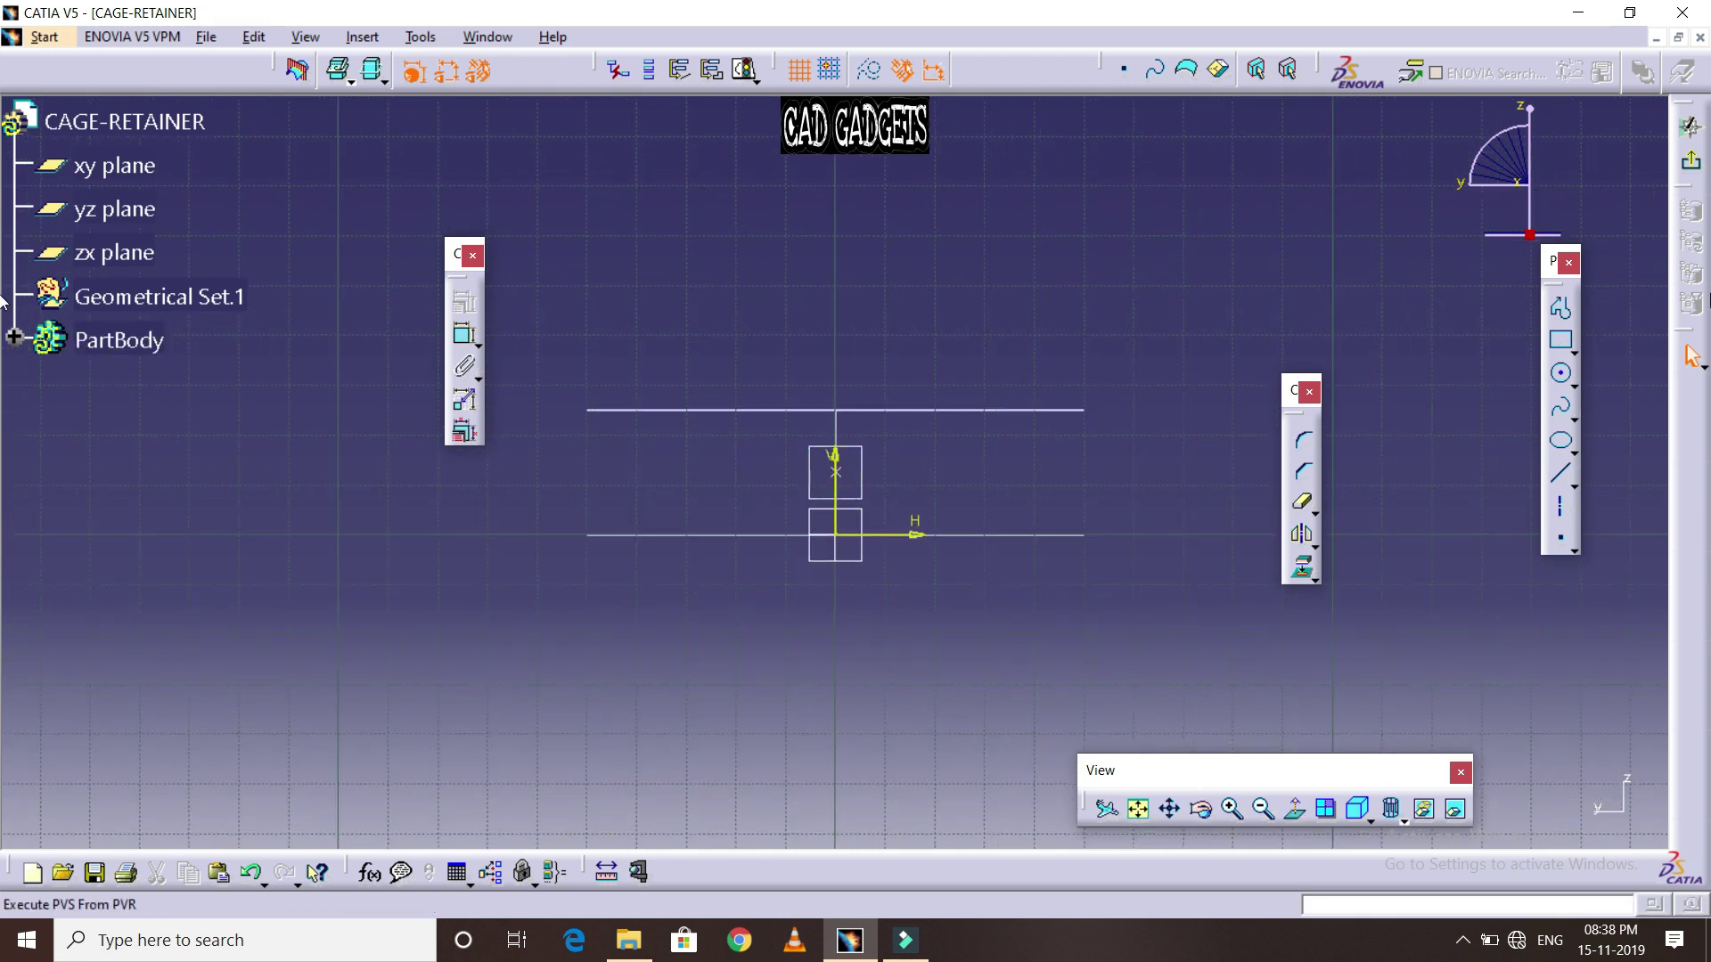
{"action": "left_click", "coordinate": [1560, 373]}
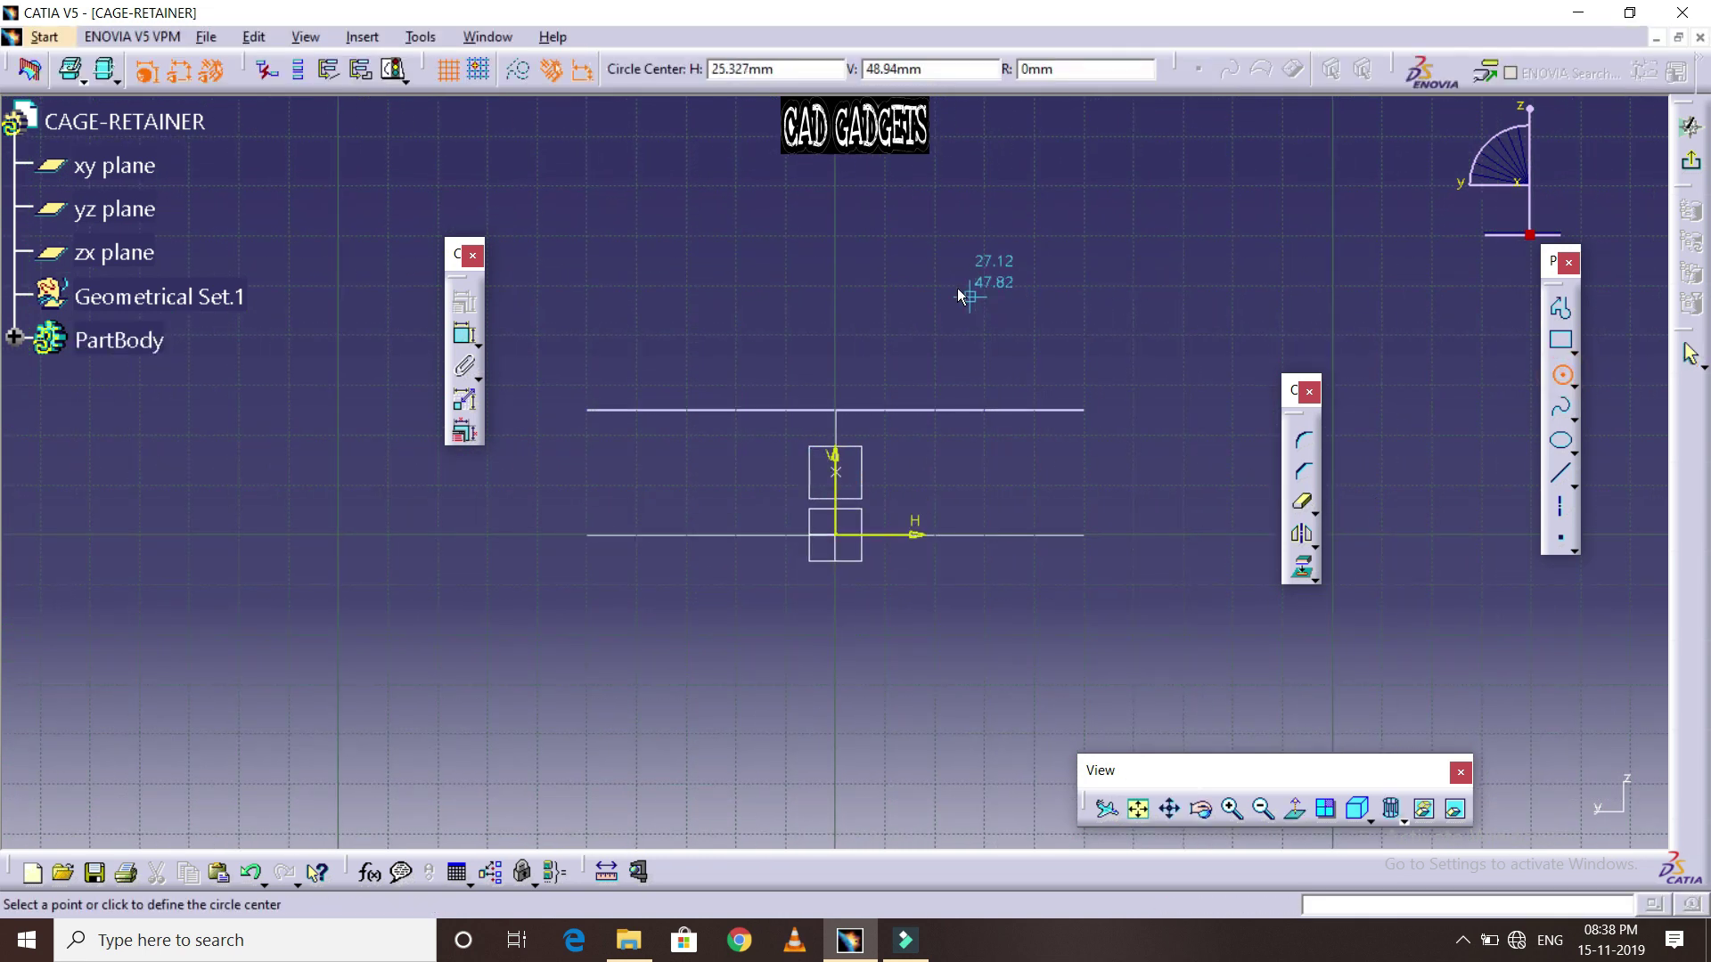
Draw a circle above the axis and give it a 32 mm diameter
{"action": "left_click", "coordinate": [1021, 312]}
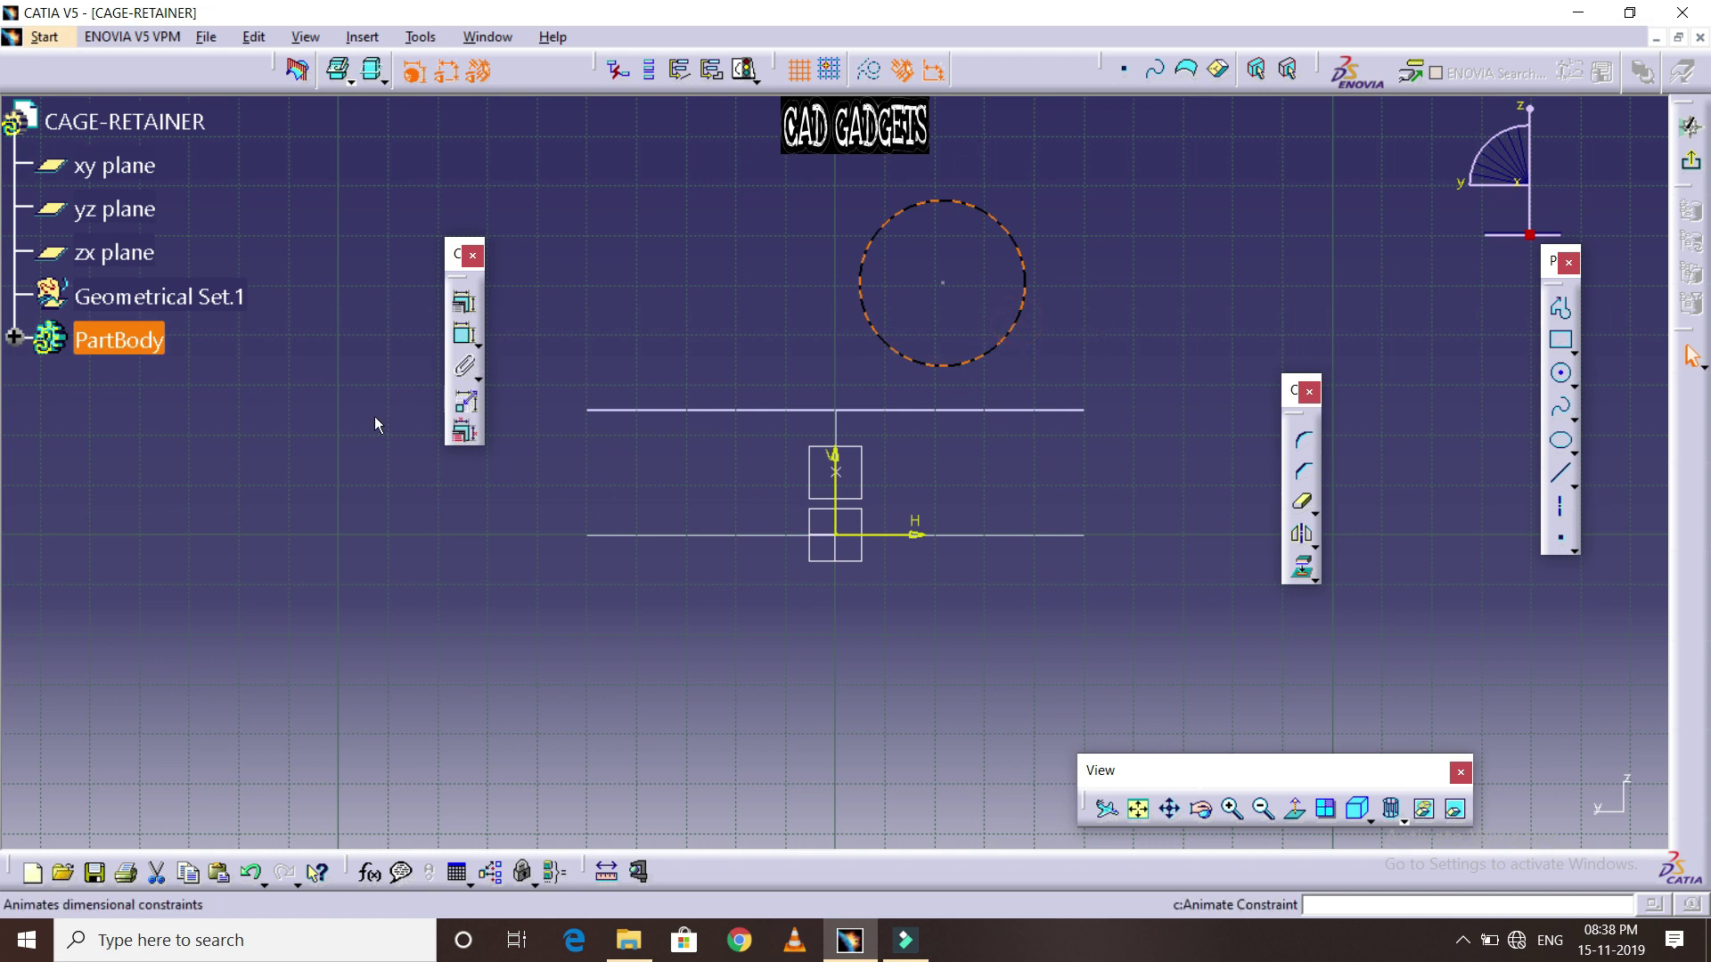
{"action": "left_click", "coordinate": [467, 345]}
{"action": "left_click", "coordinate": [890, 229]}
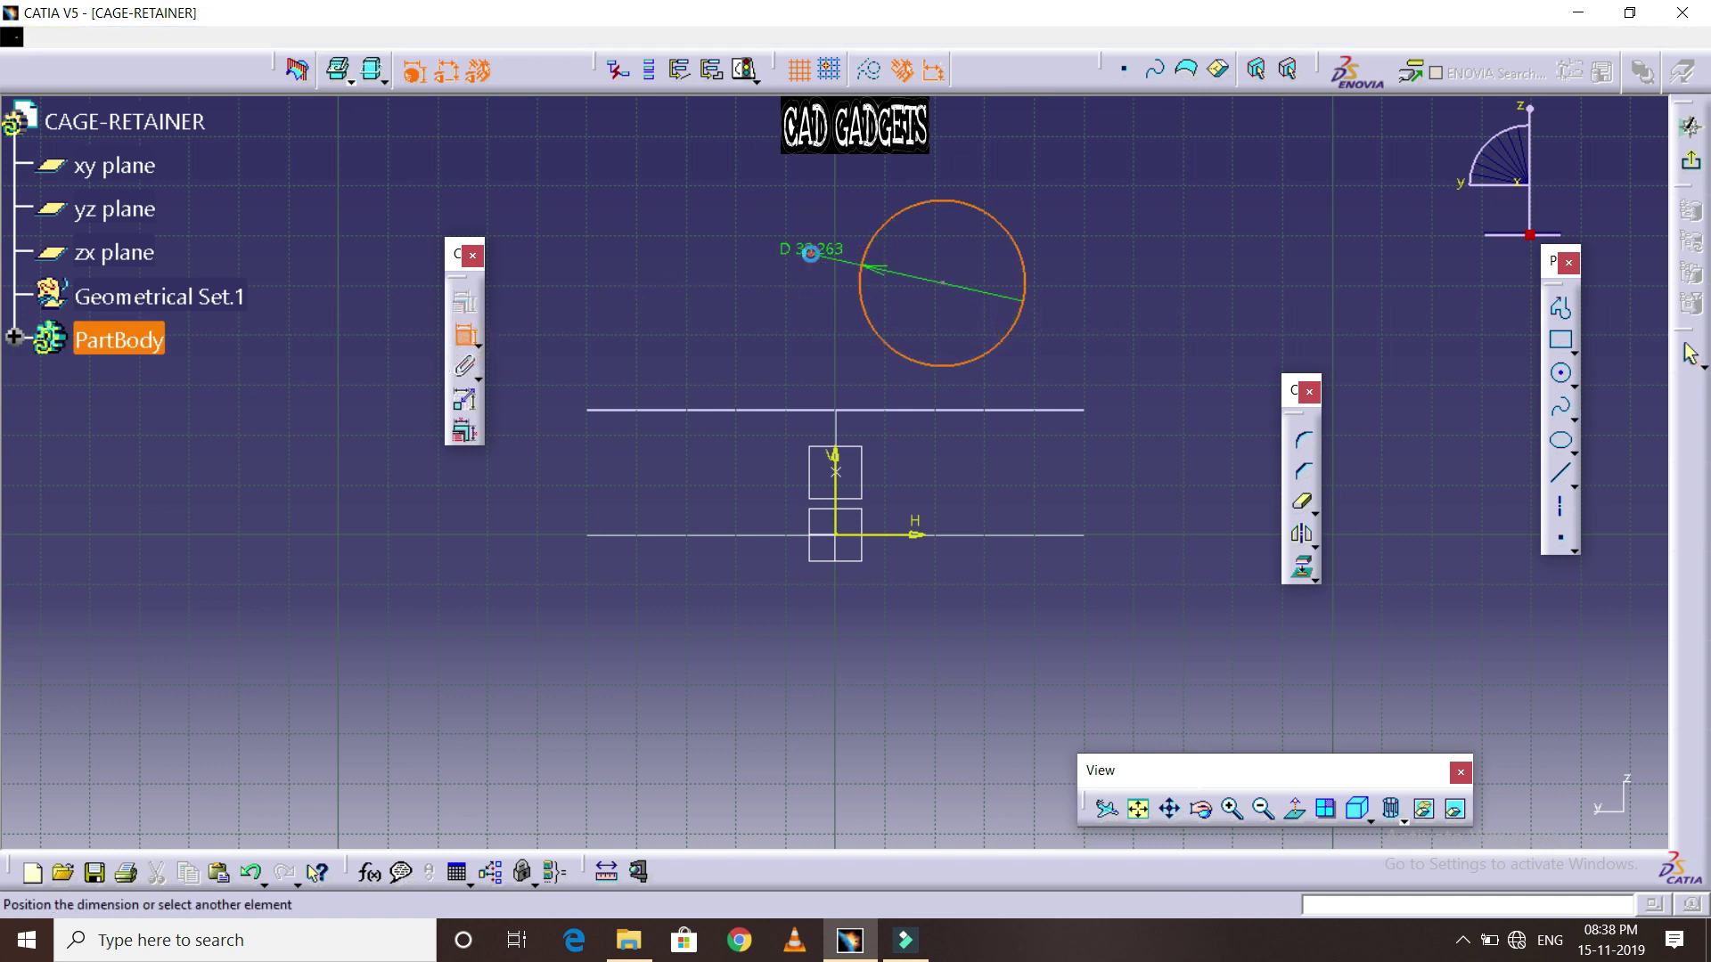
{"action": "left_click", "coordinate": [810, 254]}
{"action": "double_click", "coordinate": [812, 261]}
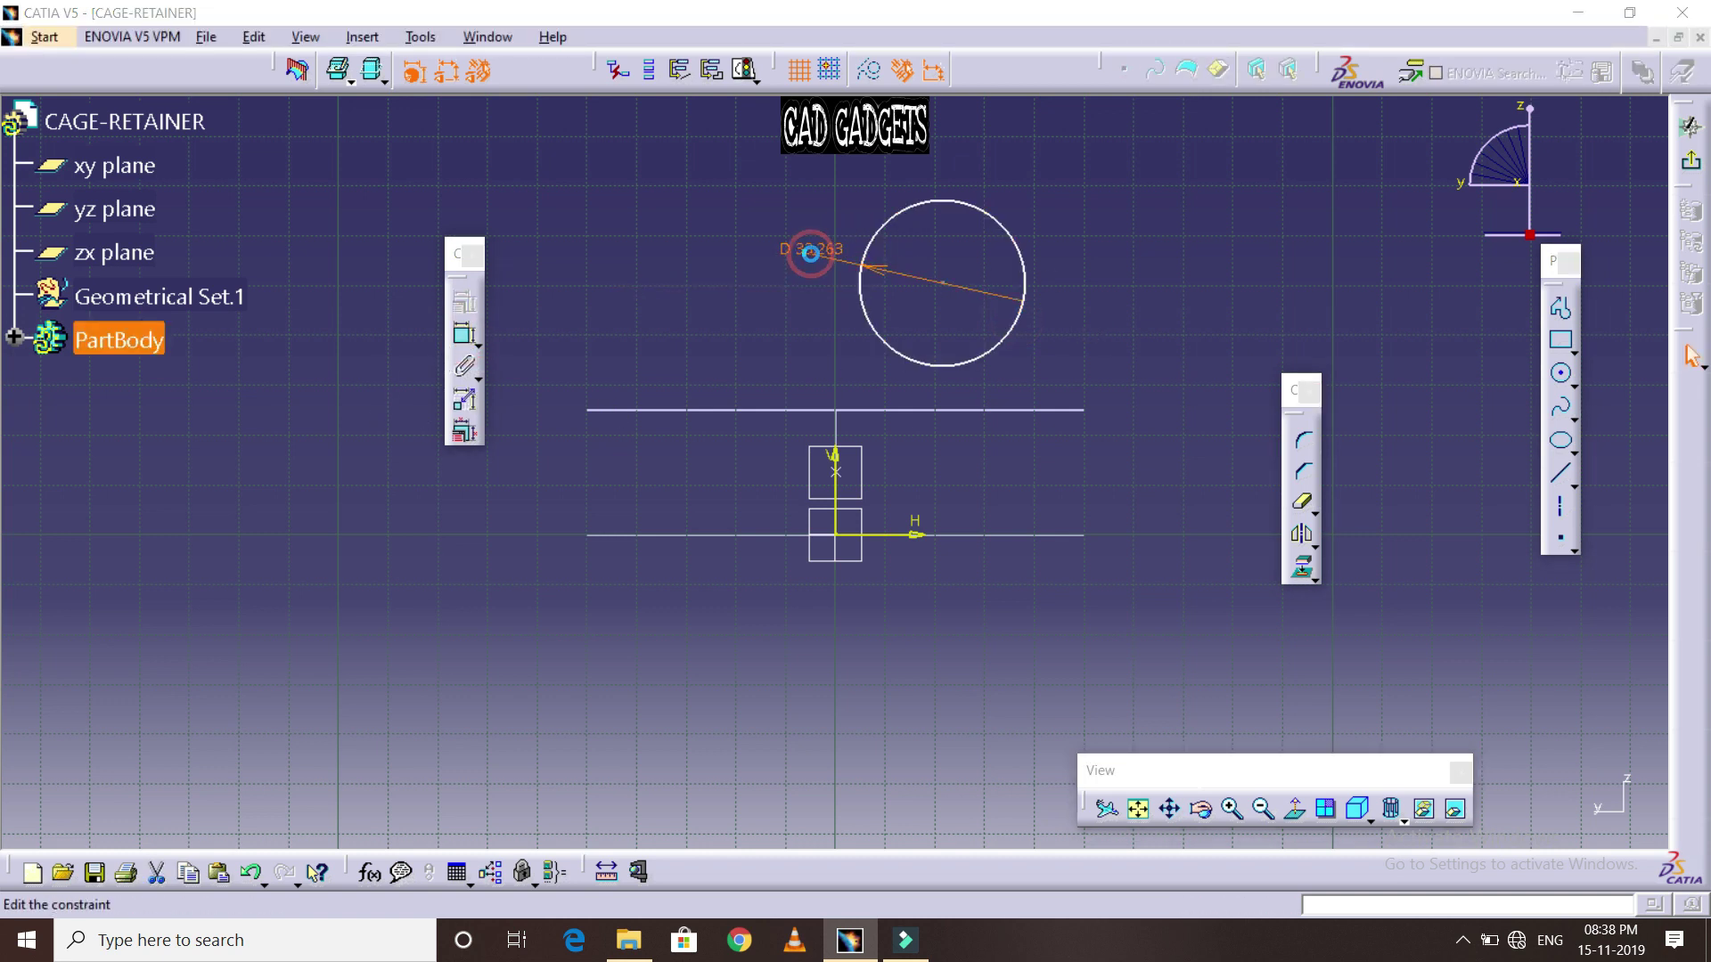
{"action": "type", "text": "32"}
{"action": "key", "text": "Return"}
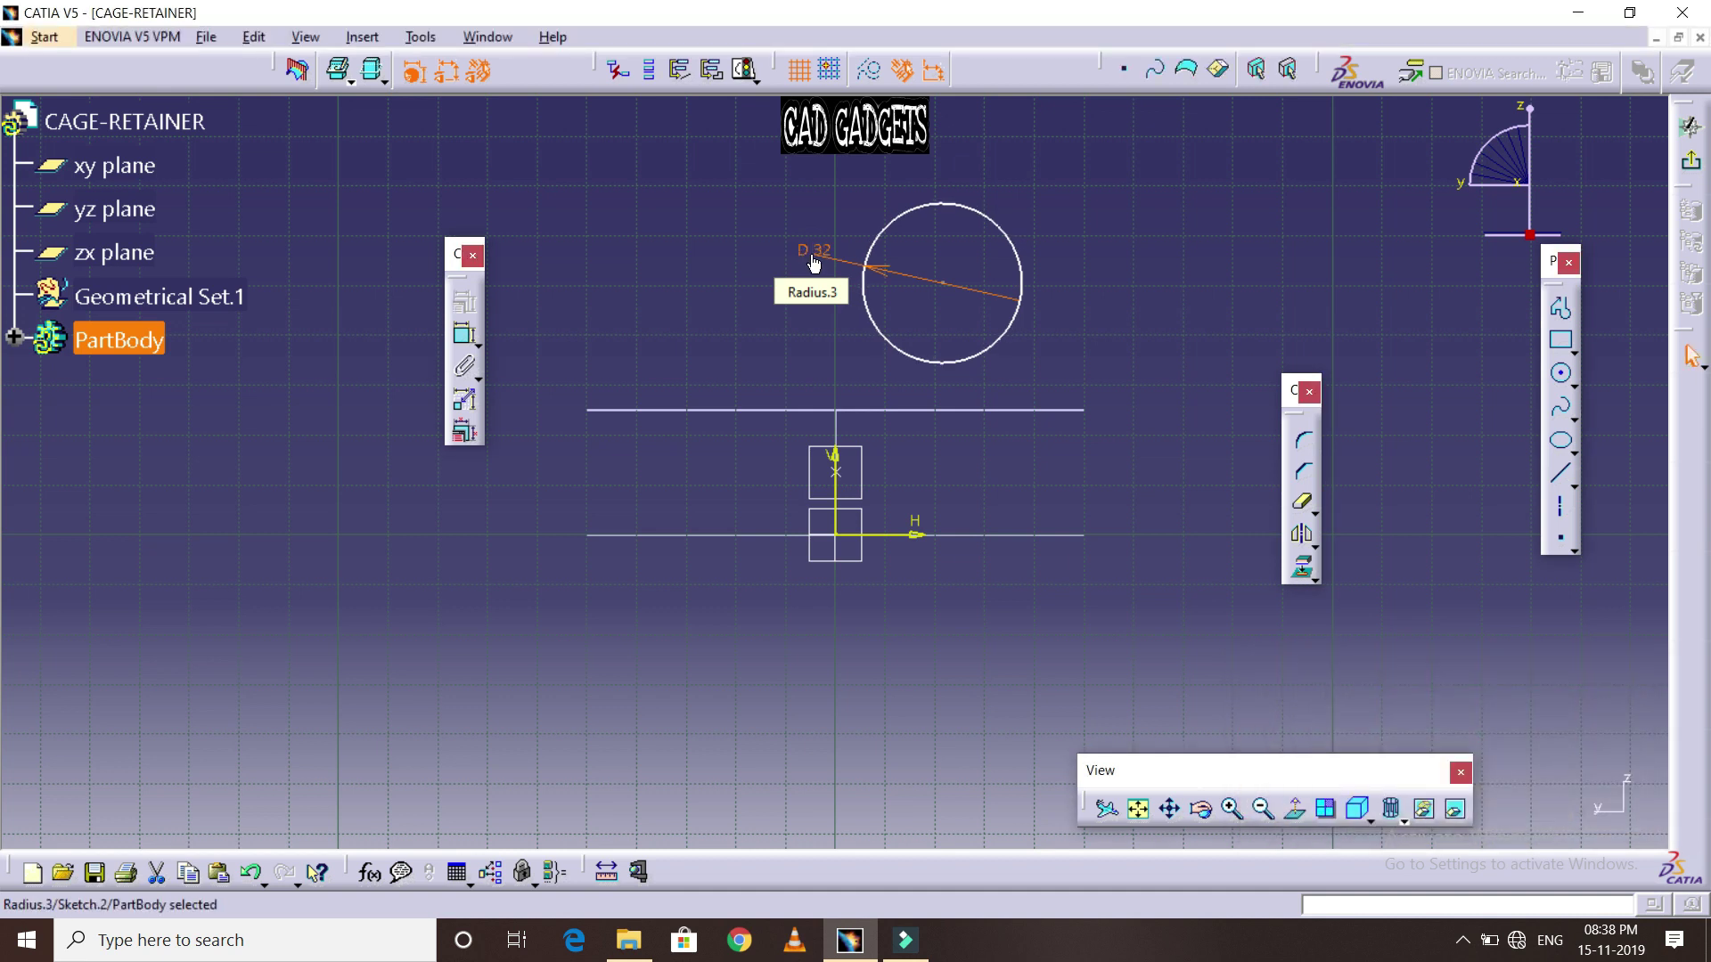
{"action": "left_click", "coordinate": [806, 383]}
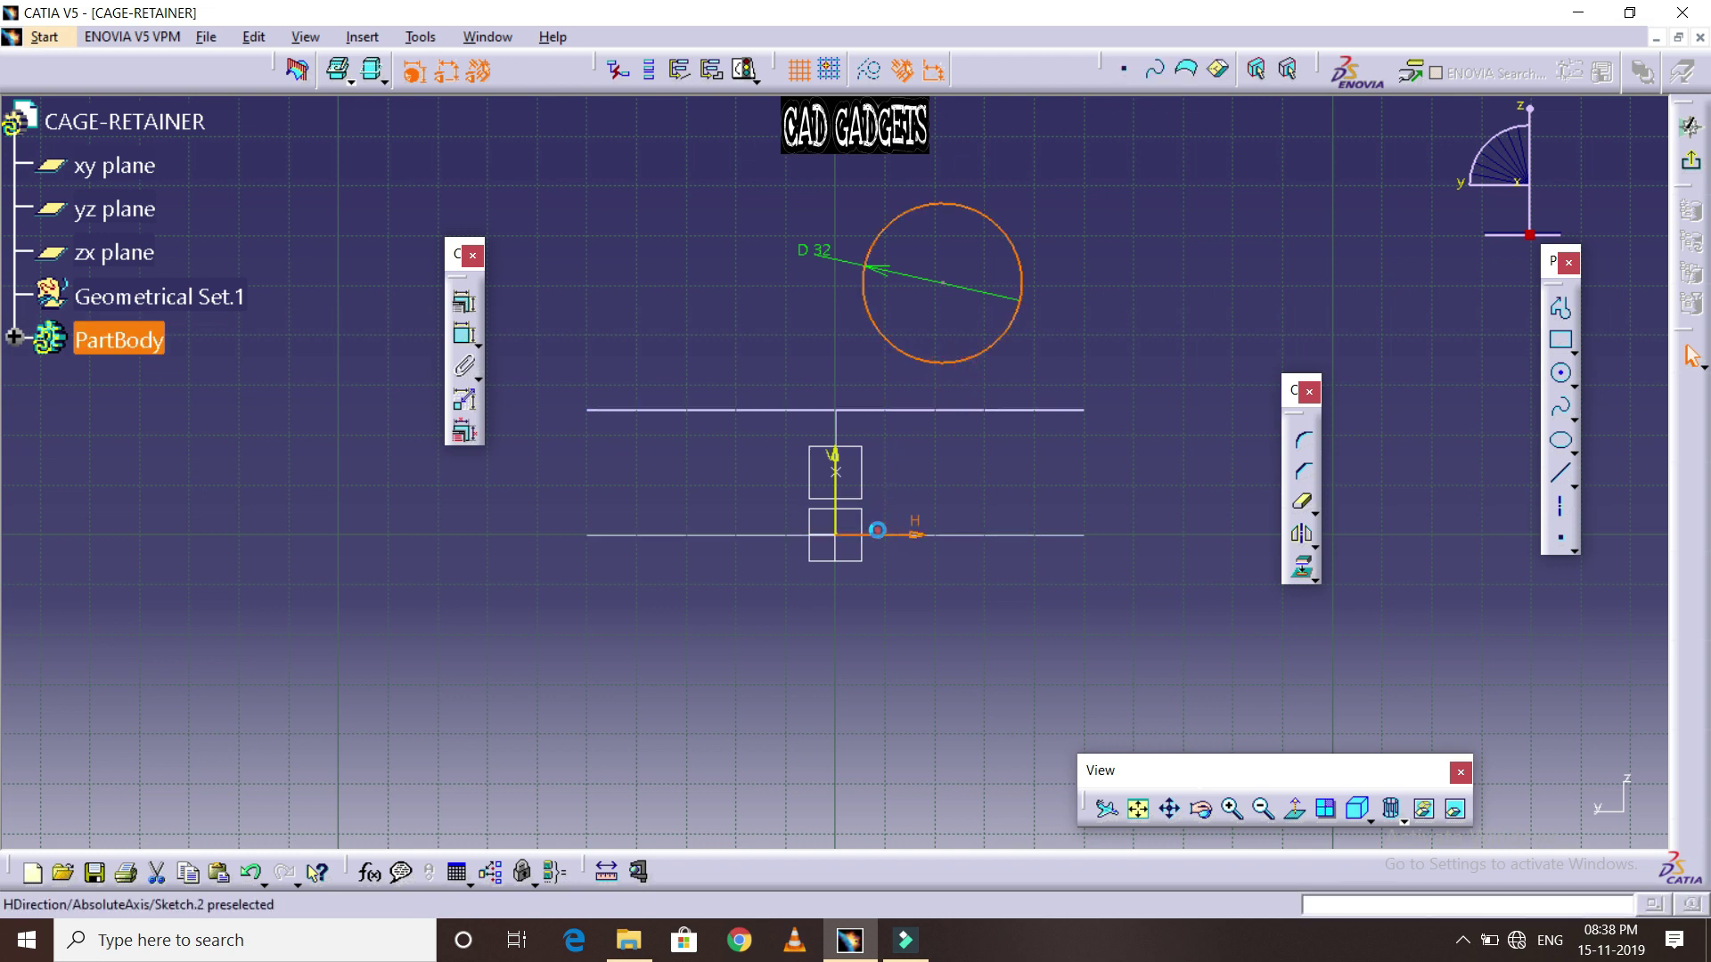
Set the circle's distance from the horizontal axis to 0.691
{"action": "left_click", "coordinate": [467, 345]}
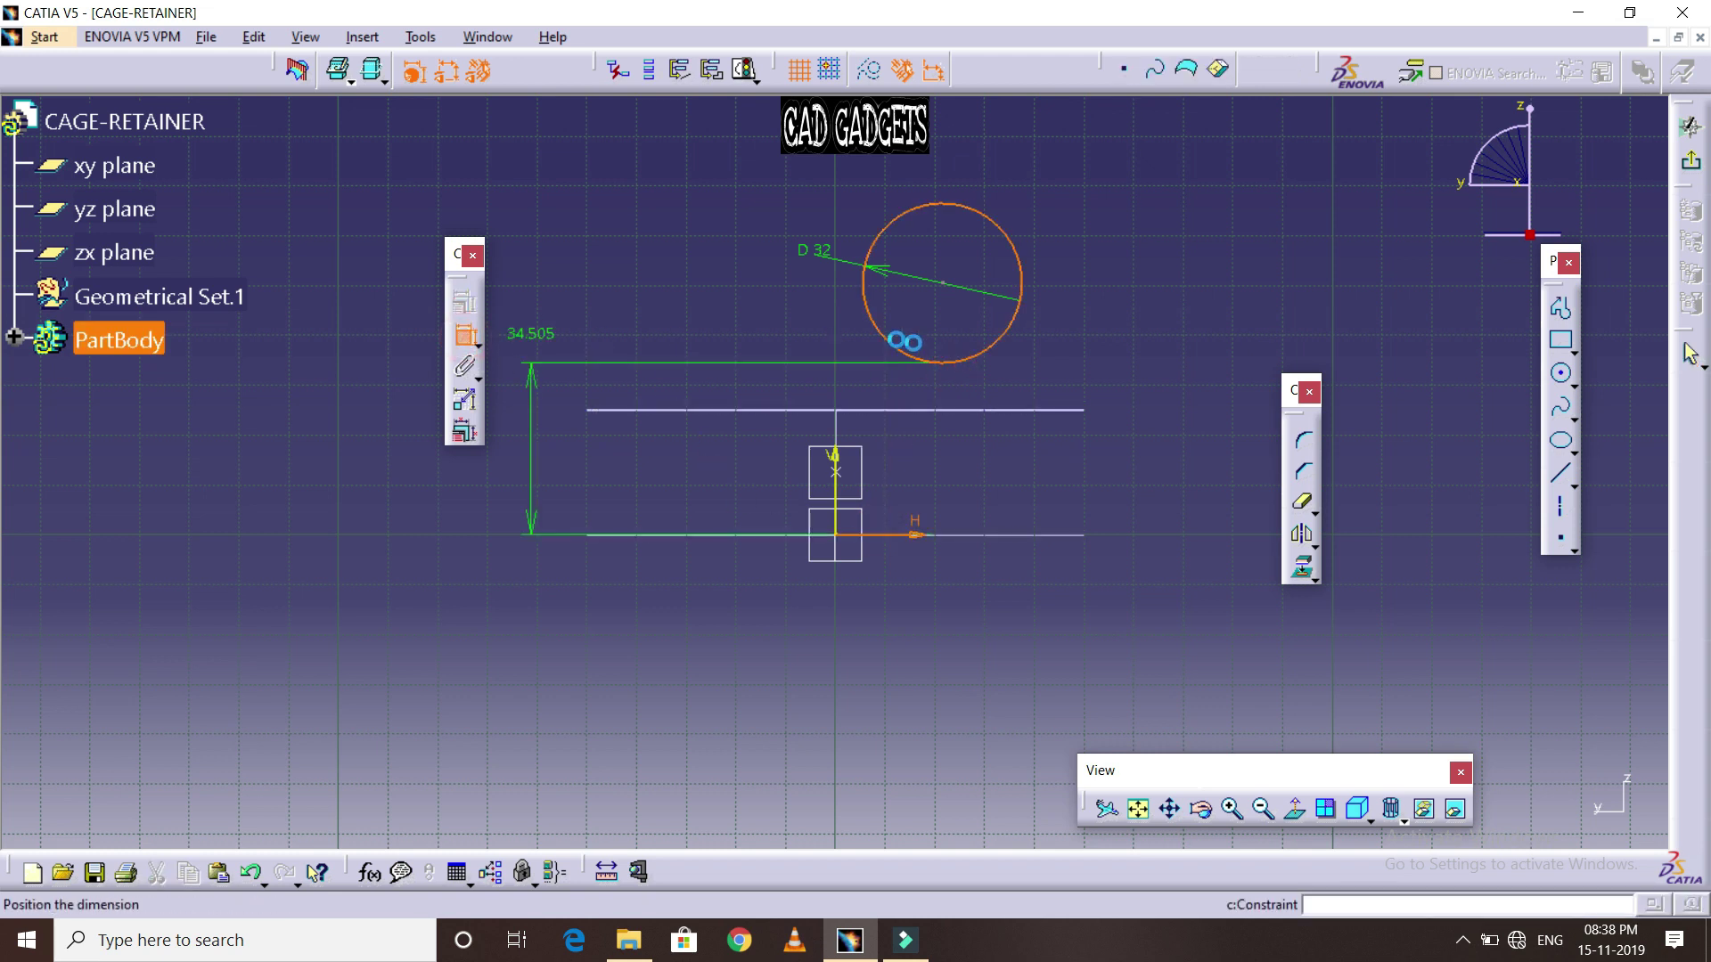
{"action": "left_click", "coordinate": [1136, 374]}
{"action": "double_click", "coordinate": [1135, 374]}
{"action": "type", "text": "0.691"}
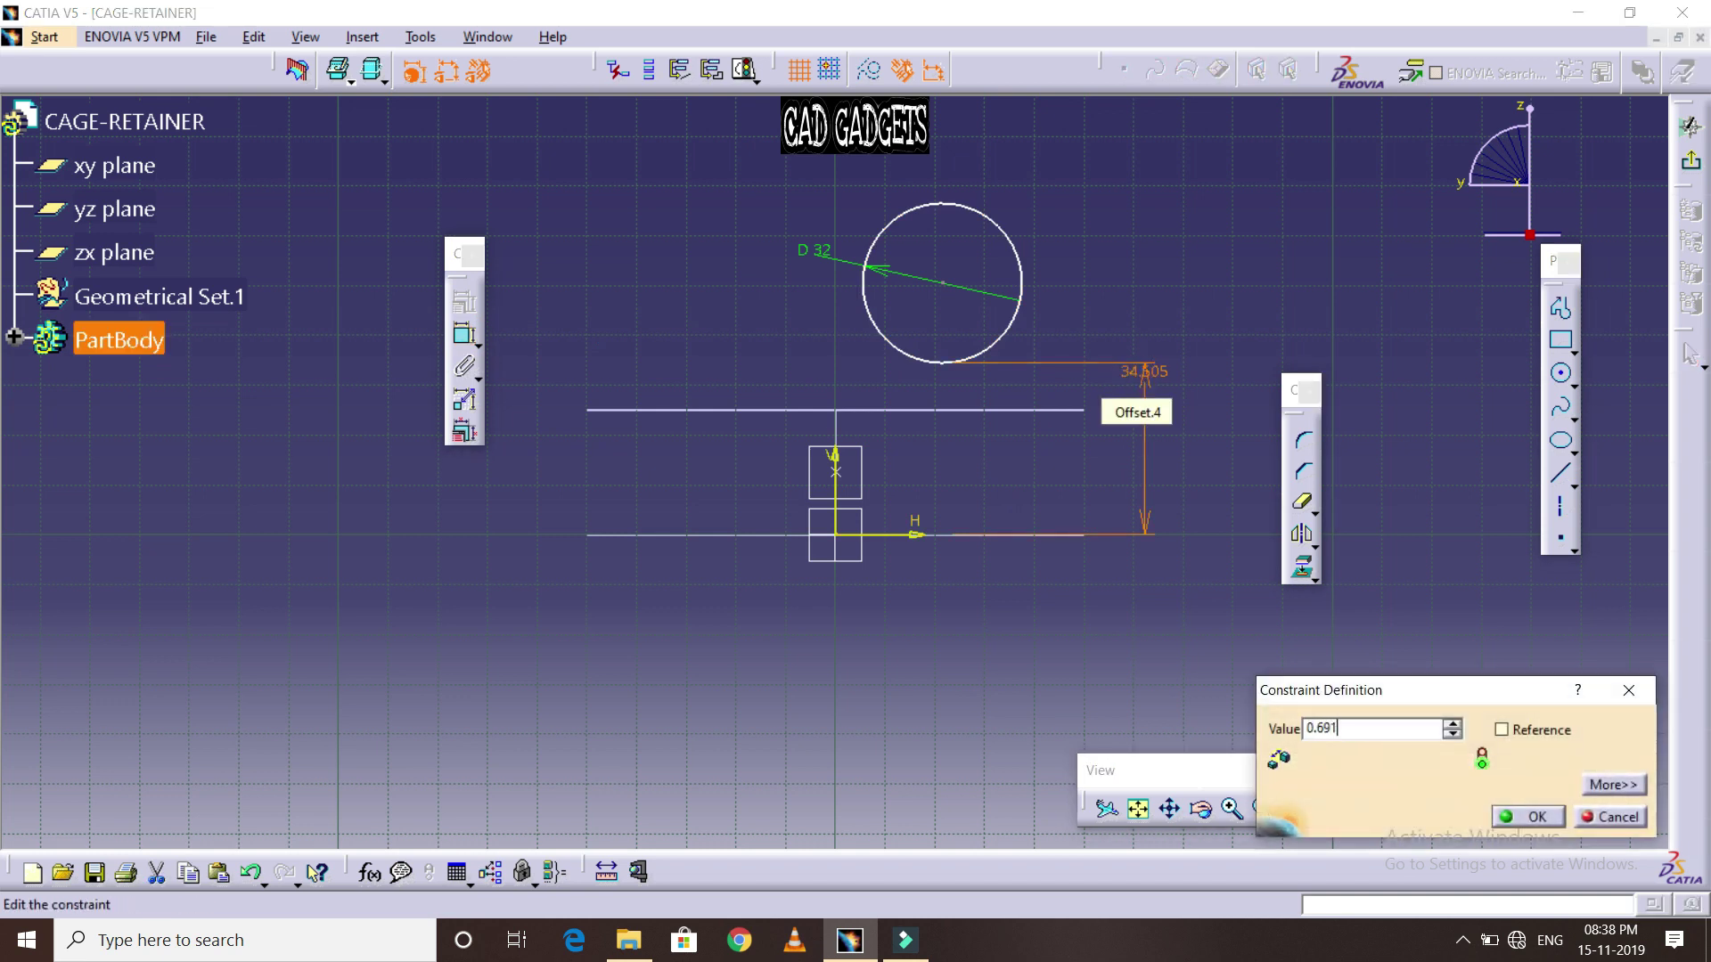
{"action": "key", "text": "Return"}
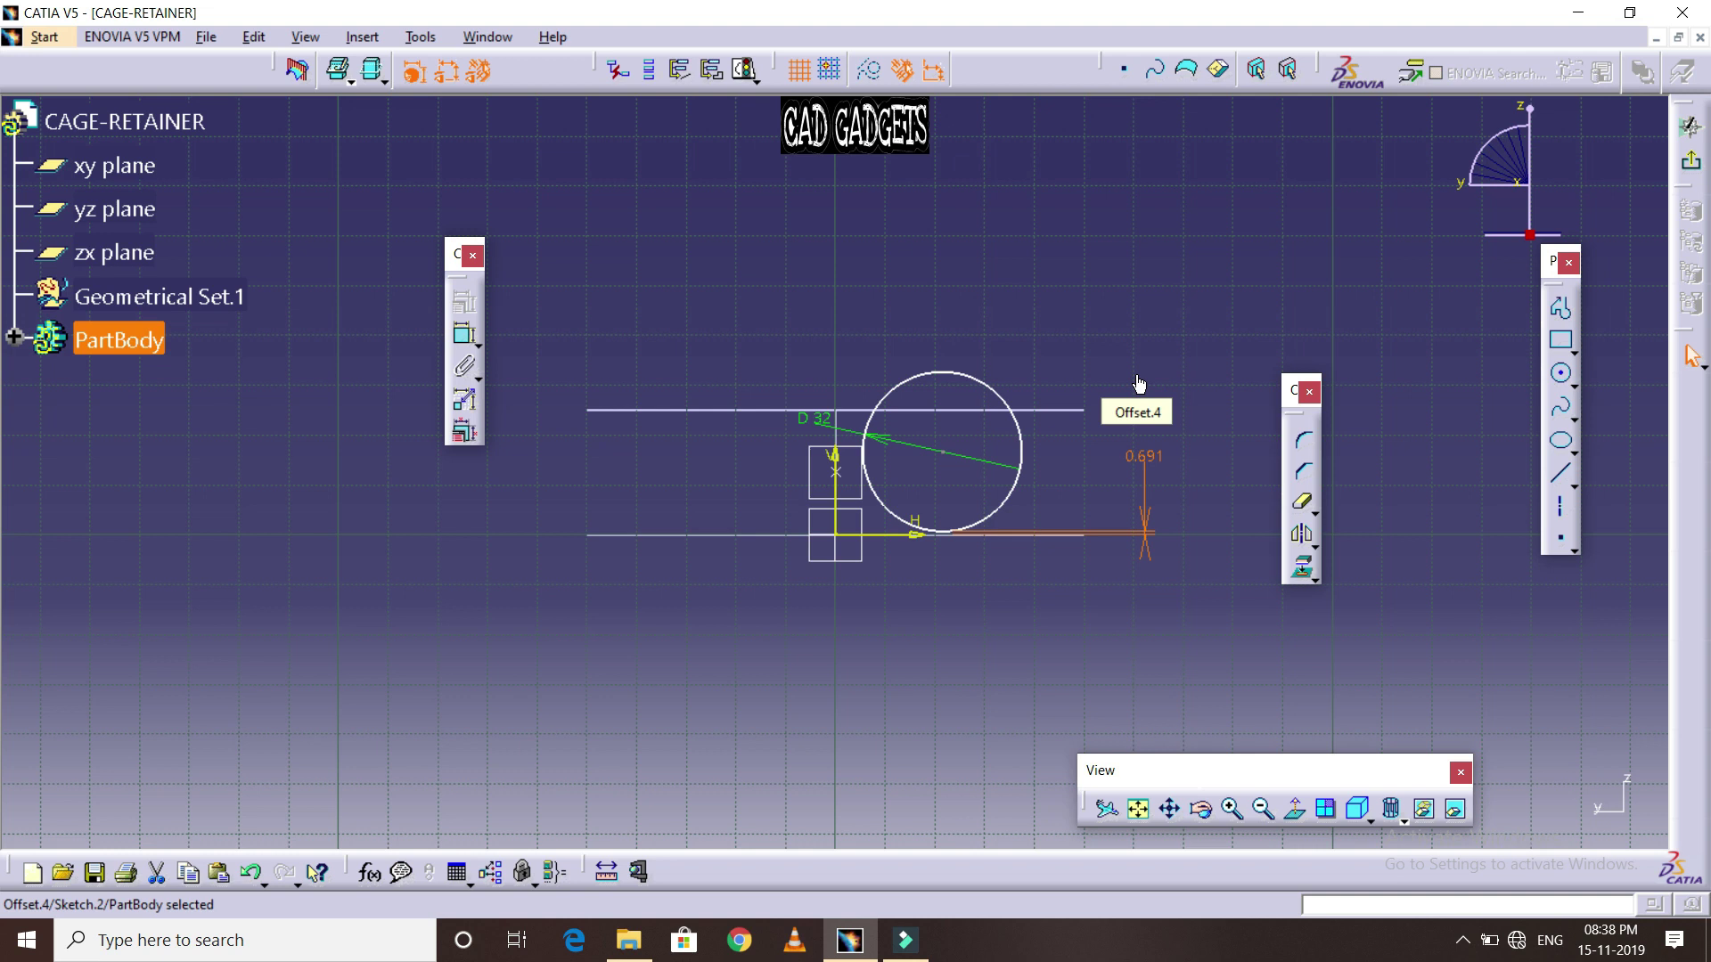
Make the circle's centre coincident with the vertical axis
{"action": "left_click", "coordinate": [945, 453]}
{"action": "left_click", "coordinate": [834, 461], "text": "ctrl"}
{"action": "left_click", "coordinate": [463, 303]}
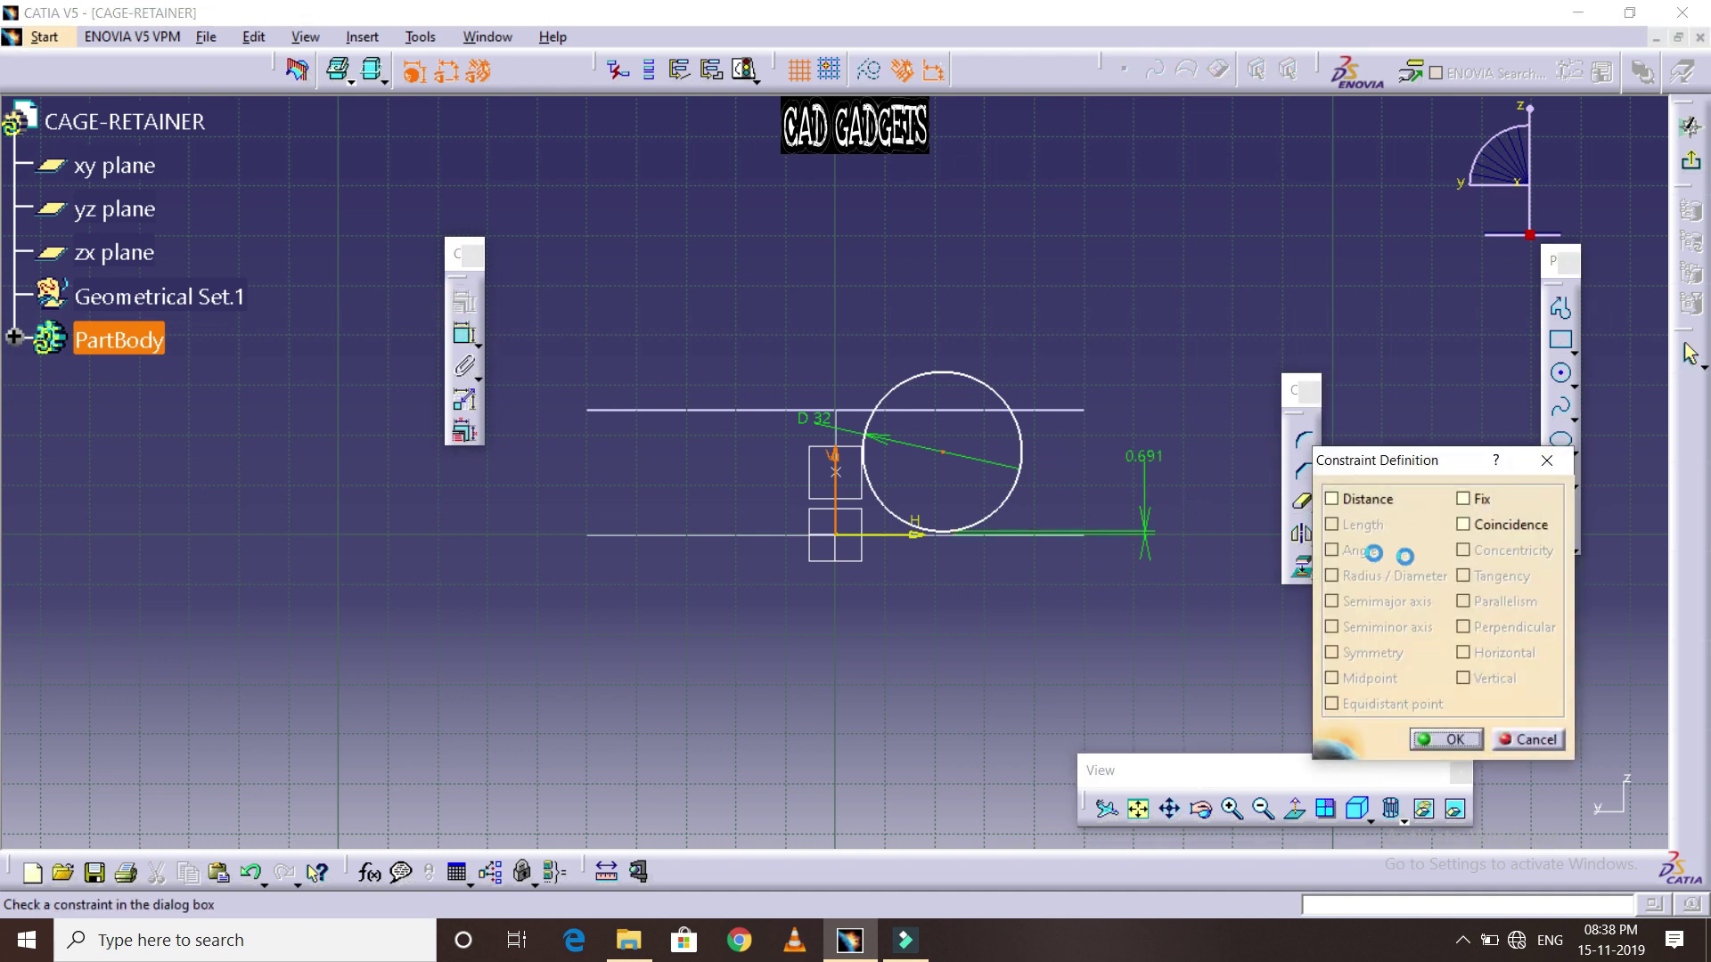
{"action": "left_click", "coordinate": [1462, 523]}
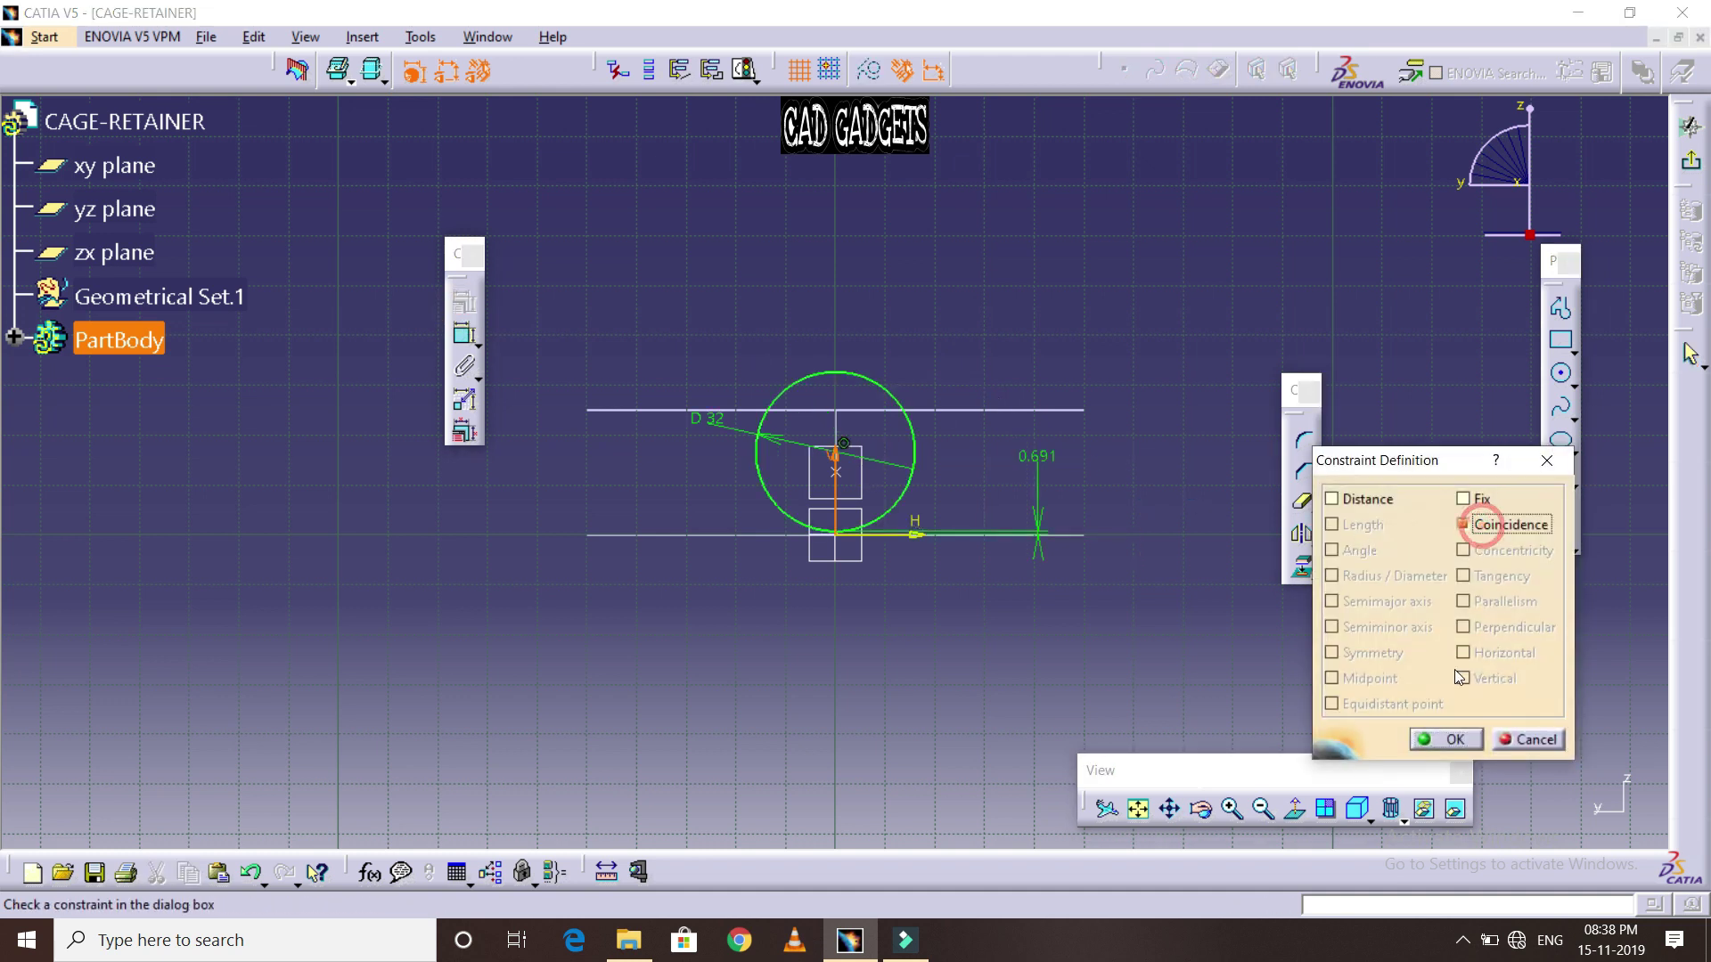
{"action": "left_click", "coordinate": [1454, 740]}
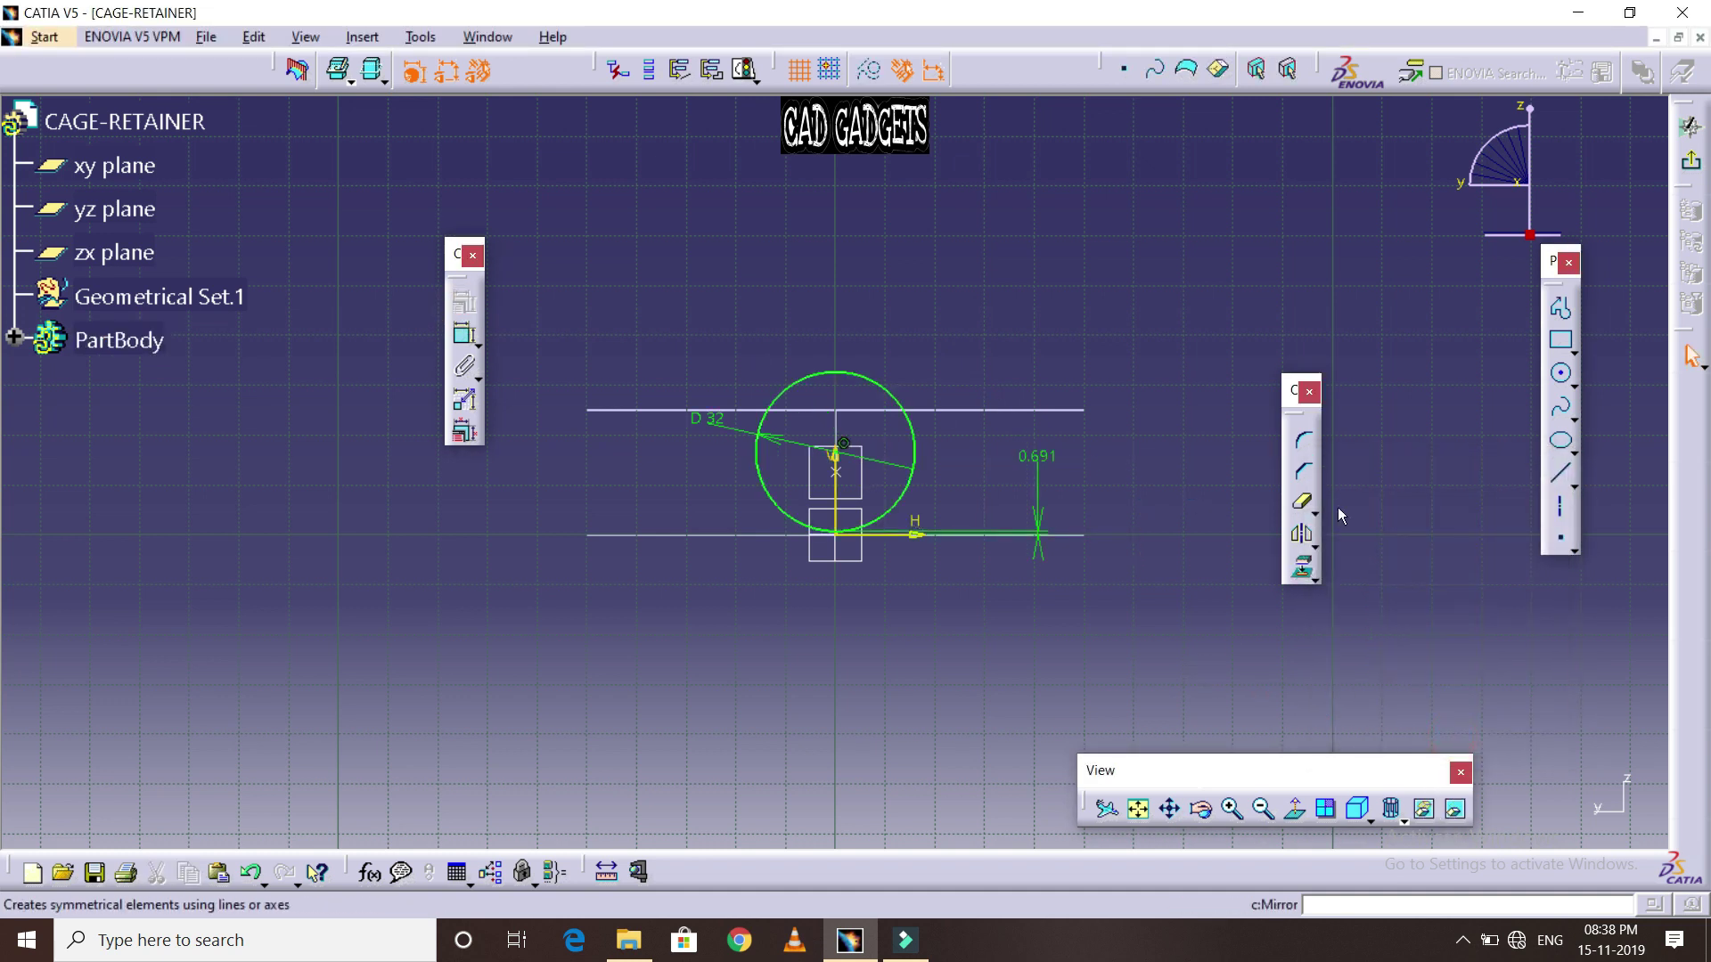
Draw a vertical axis through the circle, then trim away its left half and the axis ends
{"action": "left_click", "coordinate": [1555, 509]}
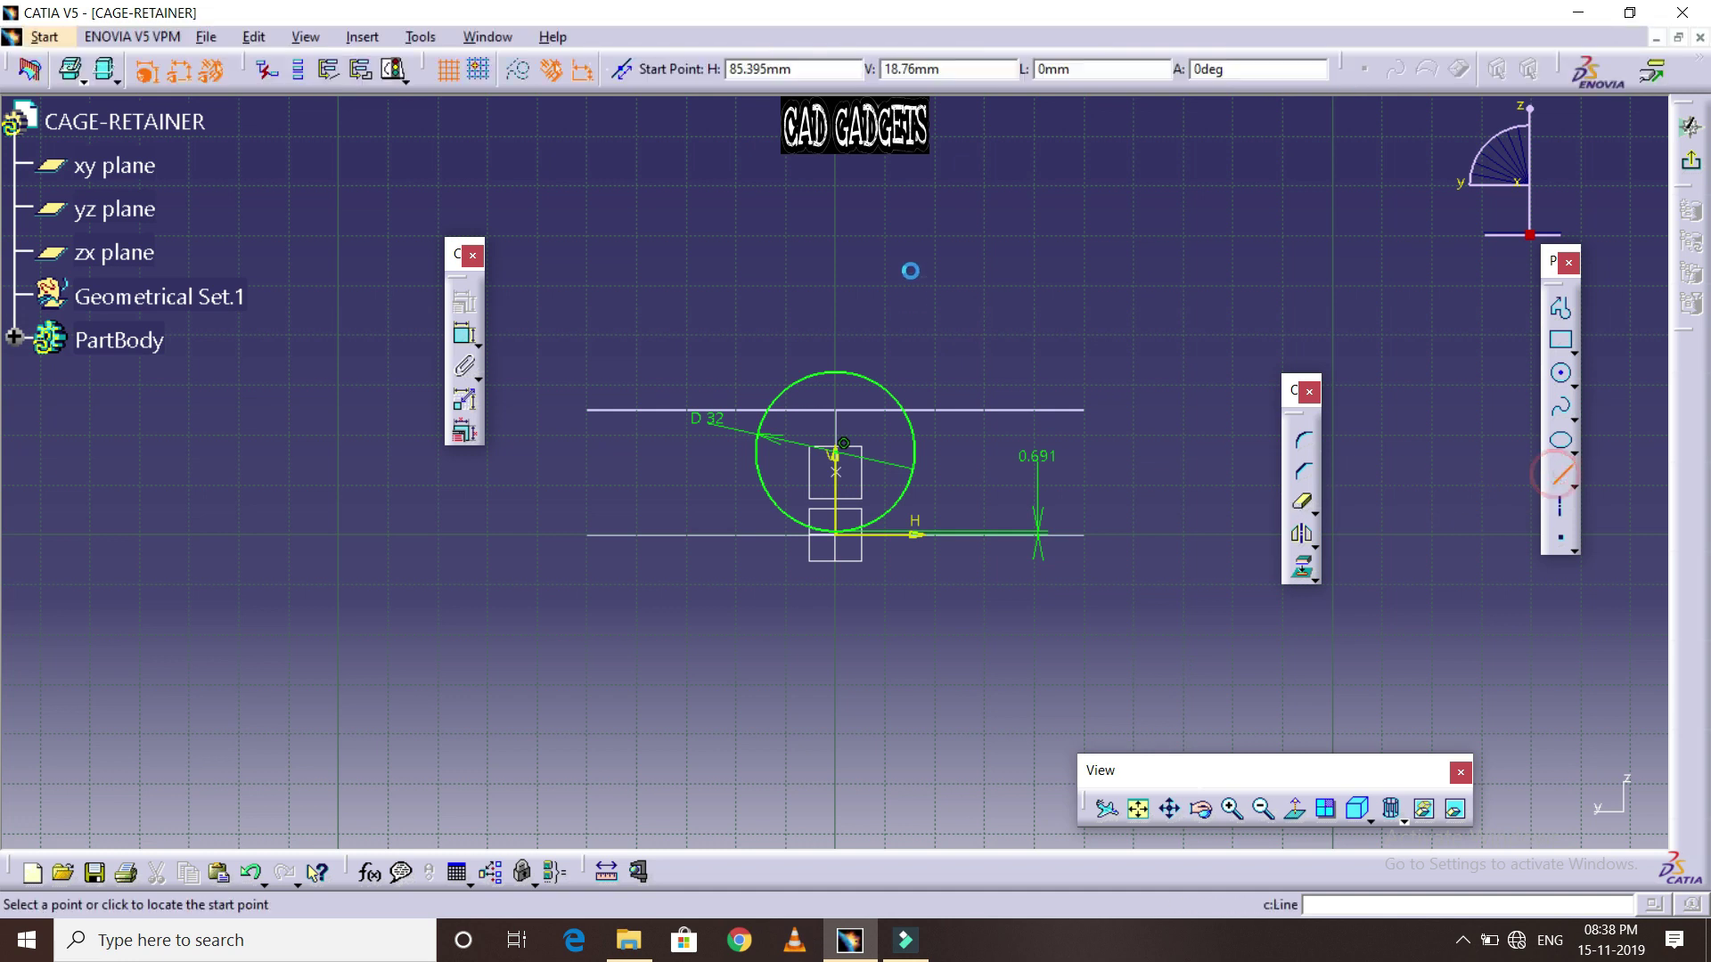
{"action": "left_click", "coordinate": [835, 287]}
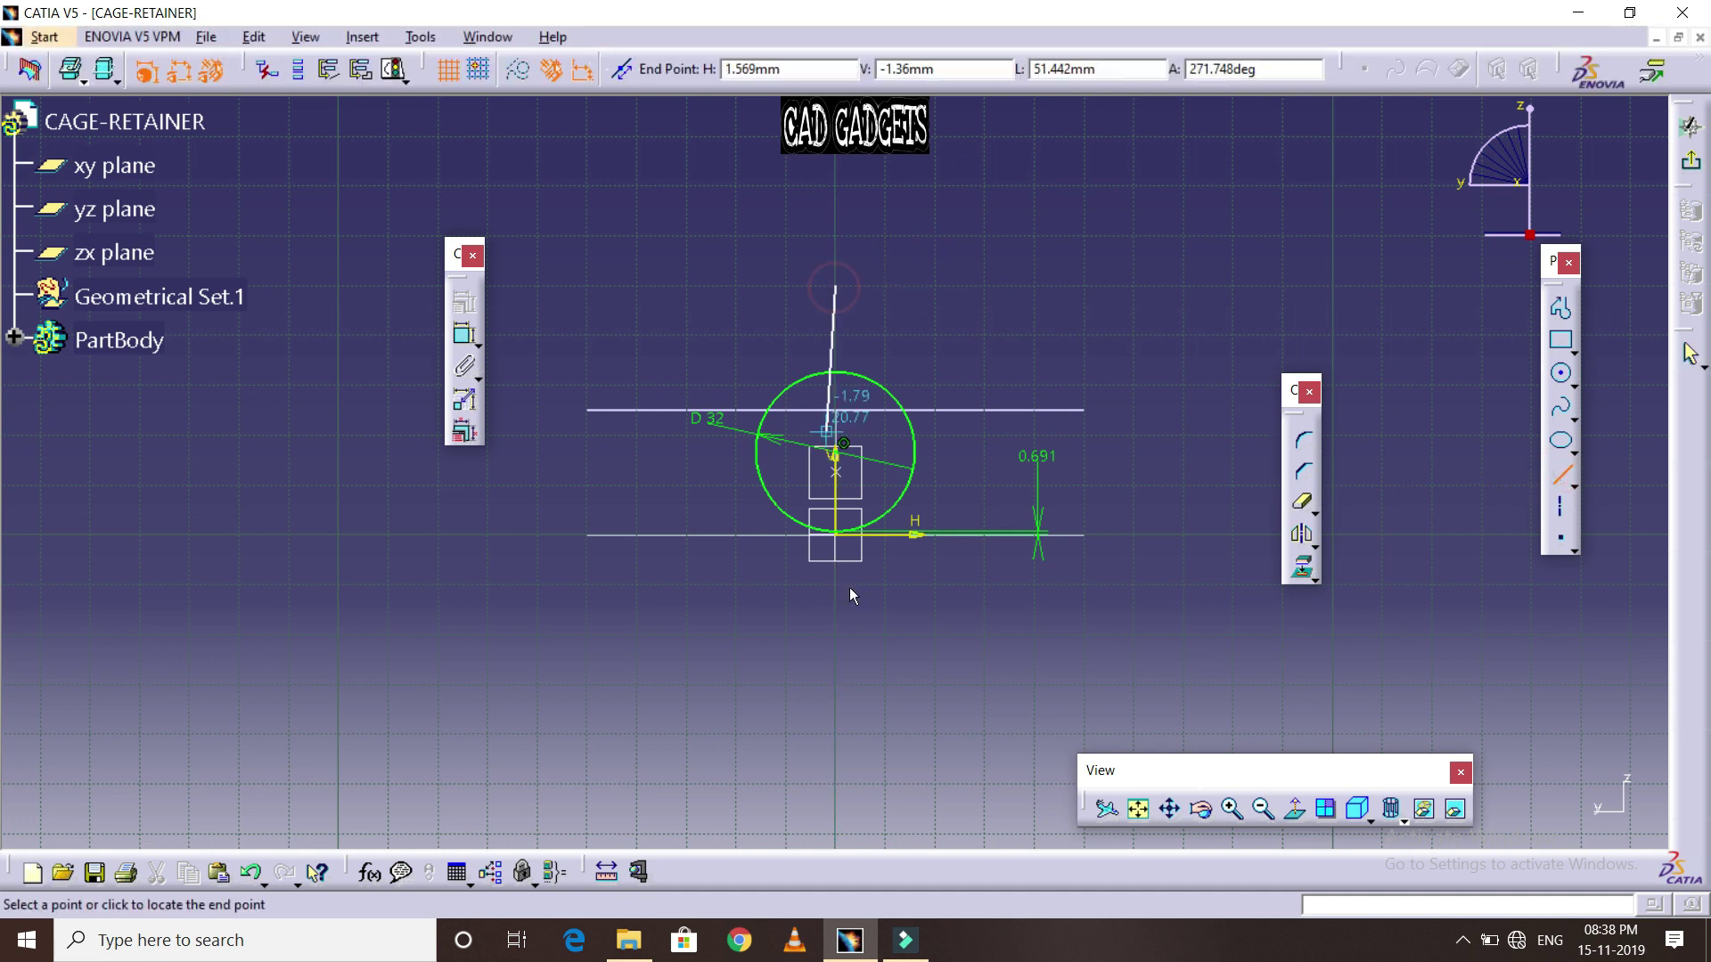
{"action": "left_click", "coordinate": [835, 650]}
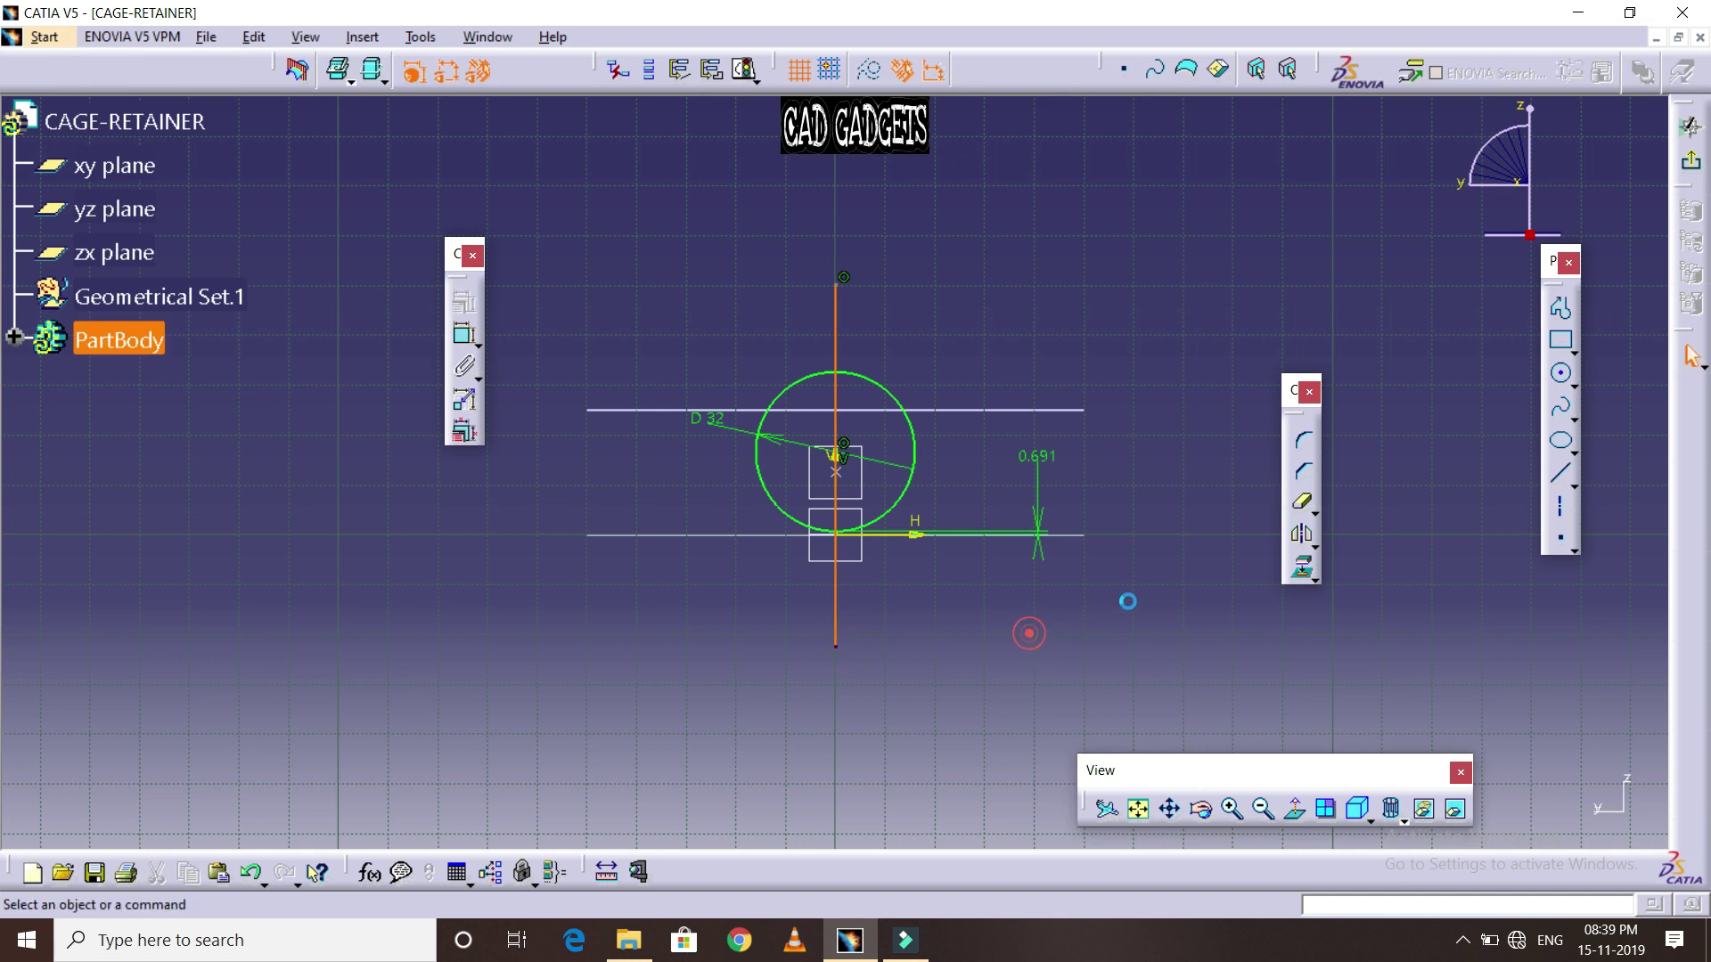
{"action": "left_click", "coordinate": [1304, 504]}
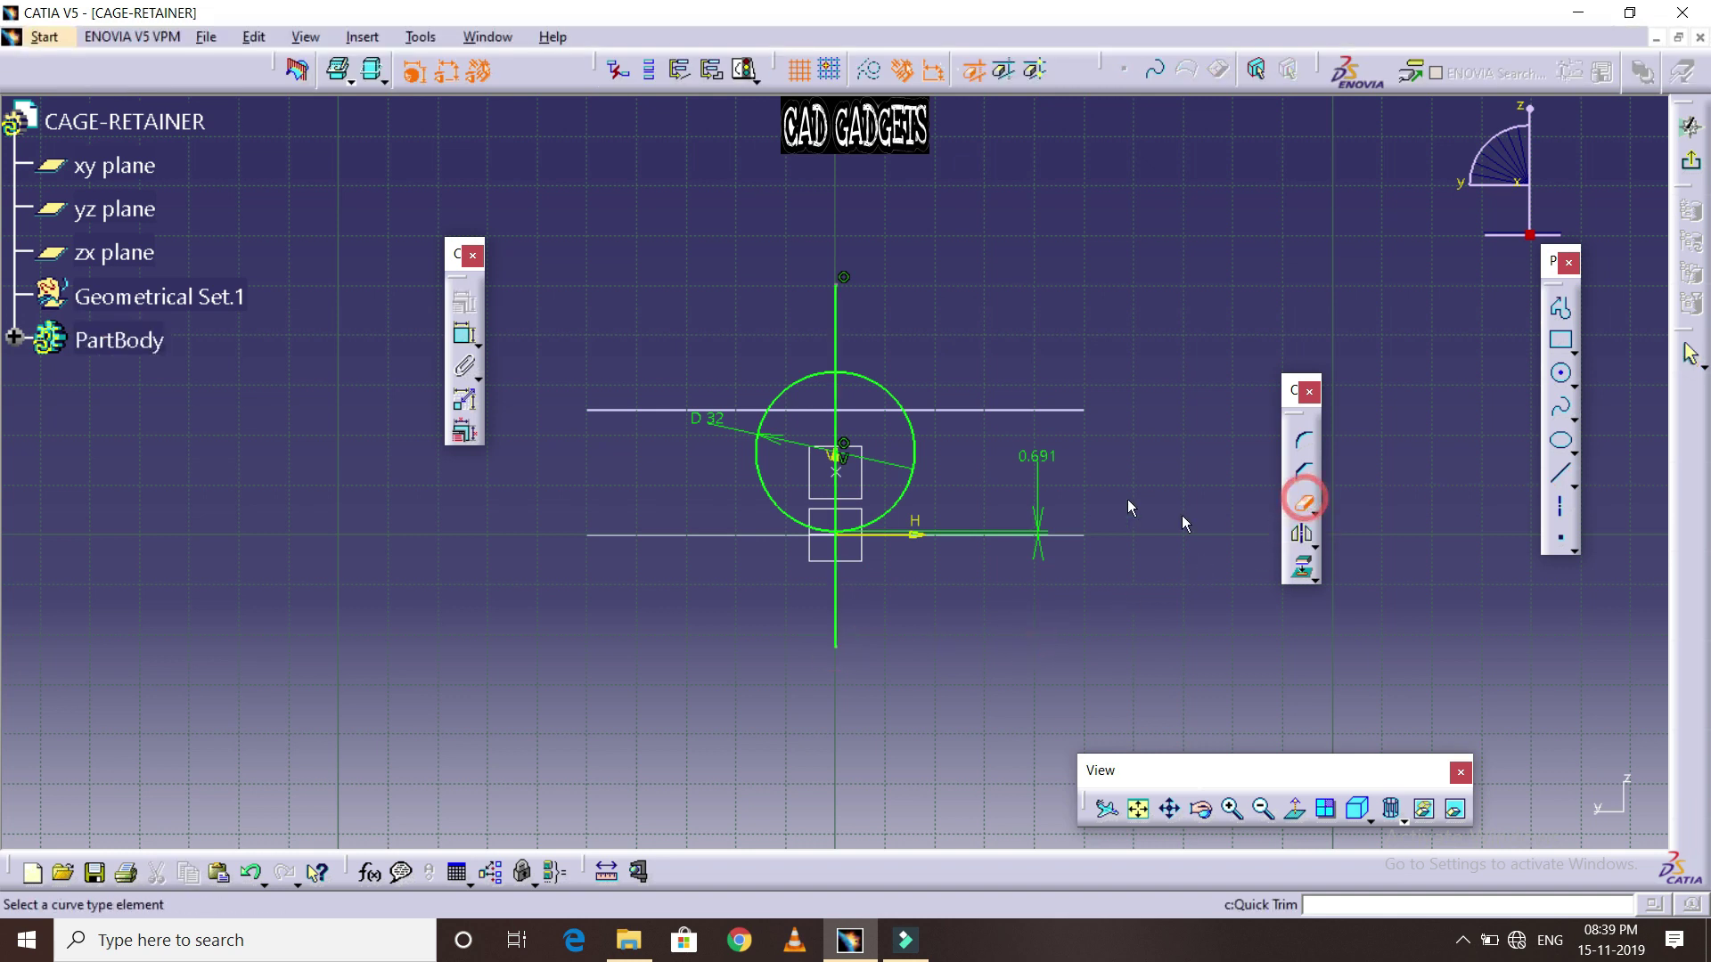
{"action": "left_click", "coordinate": [782, 394]}
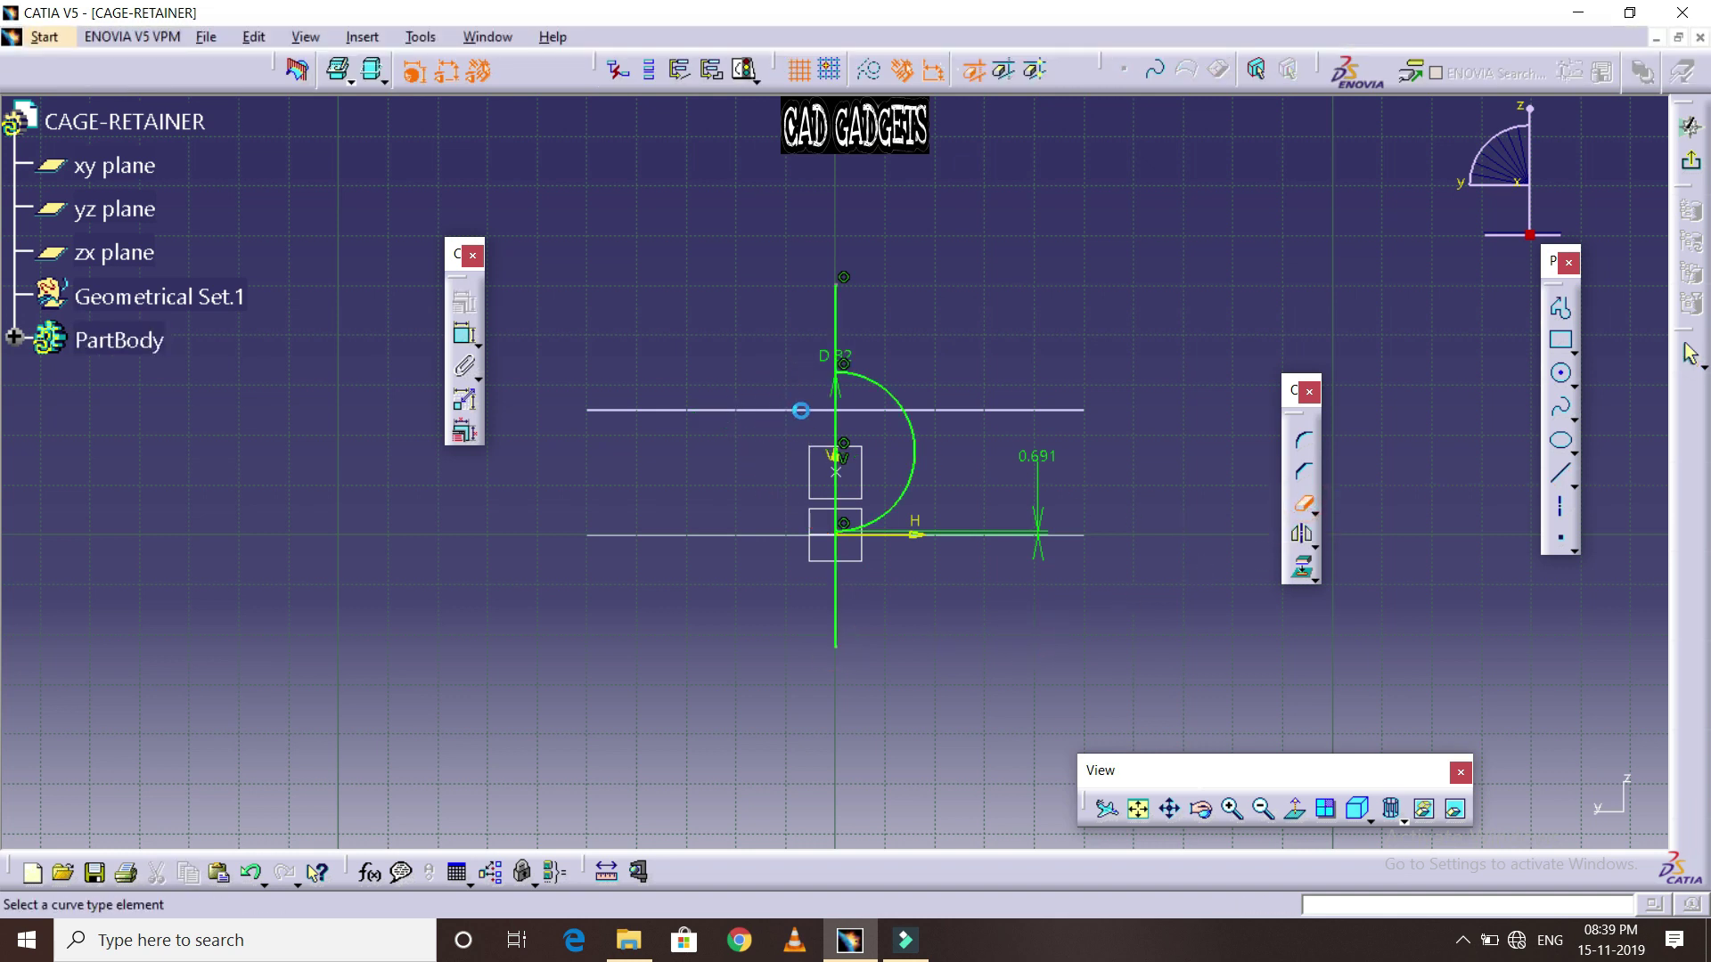
{"action": "left_click", "coordinate": [845, 338]}
{"action": "left_click", "coordinate": [837, 629]}
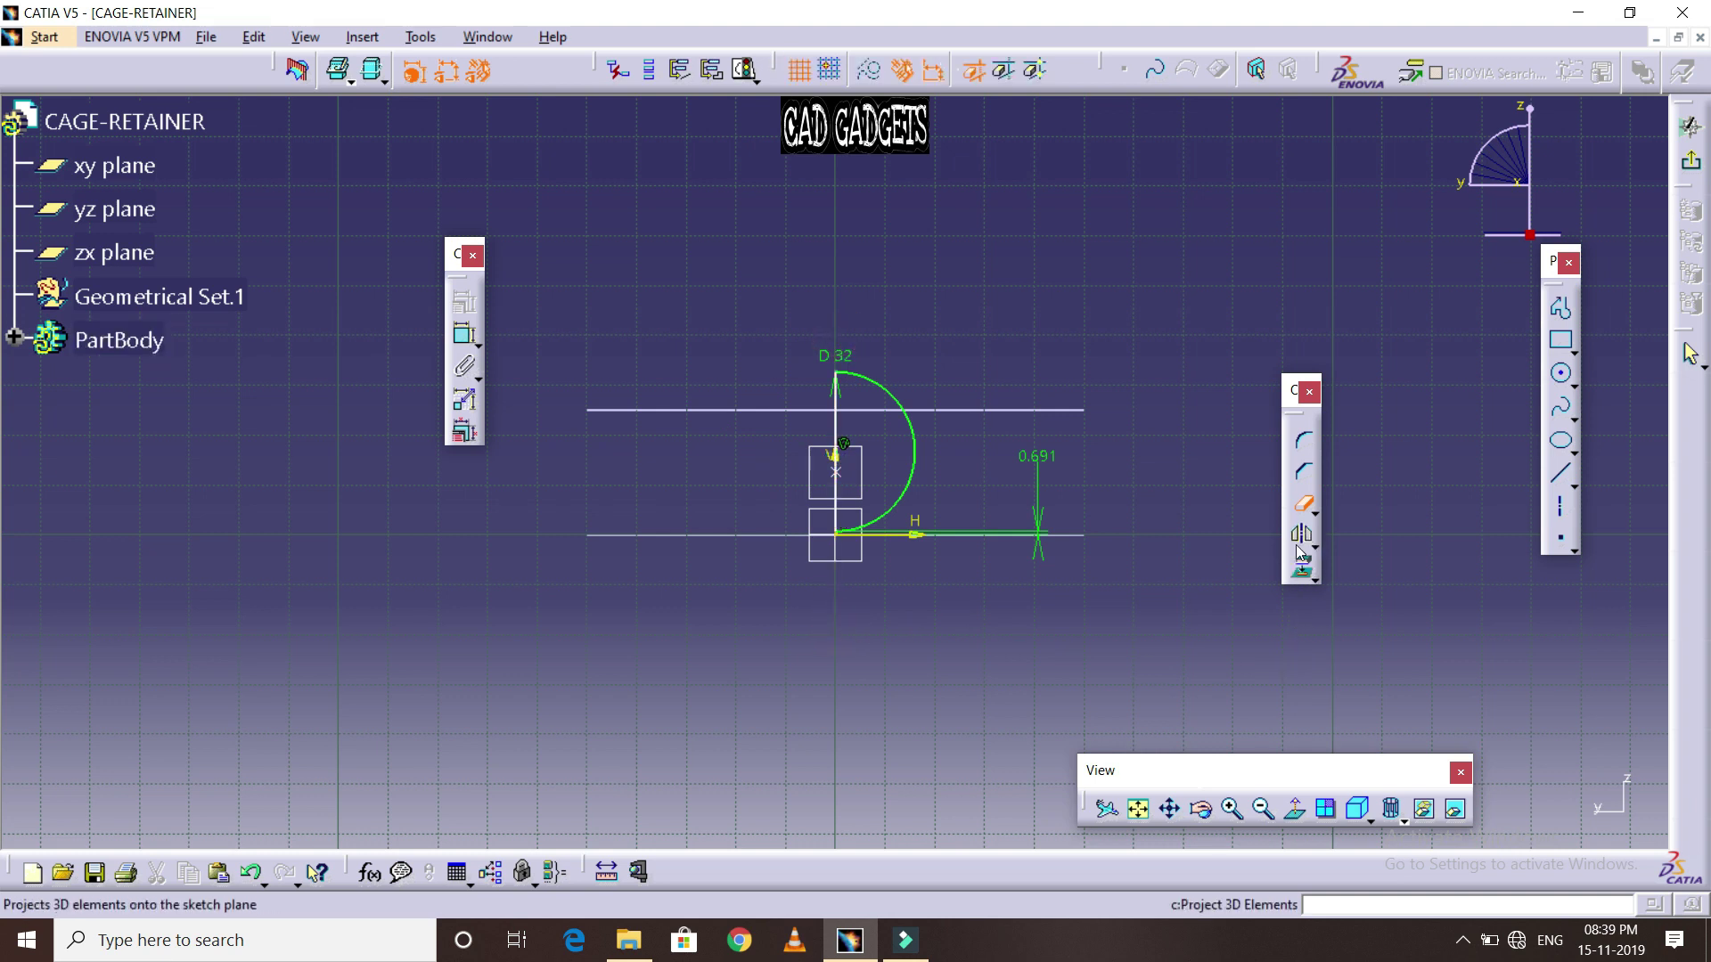
{"action": "left_click", "coordinate": [1301, 502]}
{"action": "left_click", "coordinate": [1226, 802]}
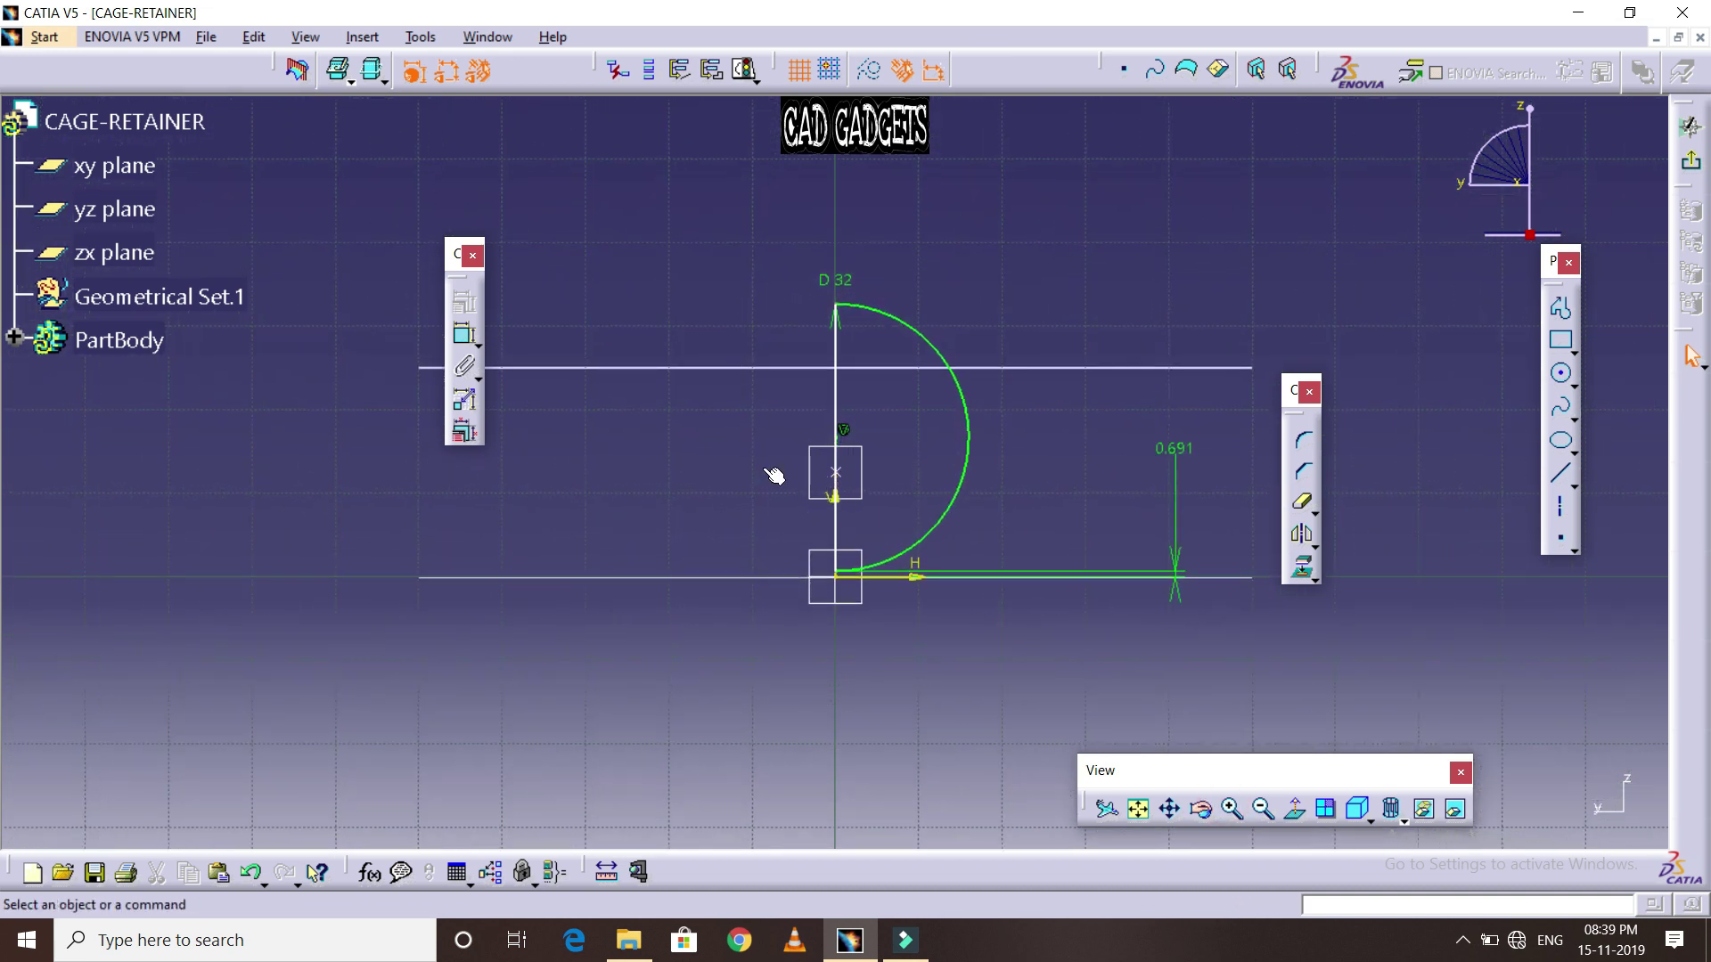
Exit the sketch to the CAGE-RETAINER part, zoom out, and display it as Shading with Edges
{"action": "left_click", "coordinate": [1686, 165]}
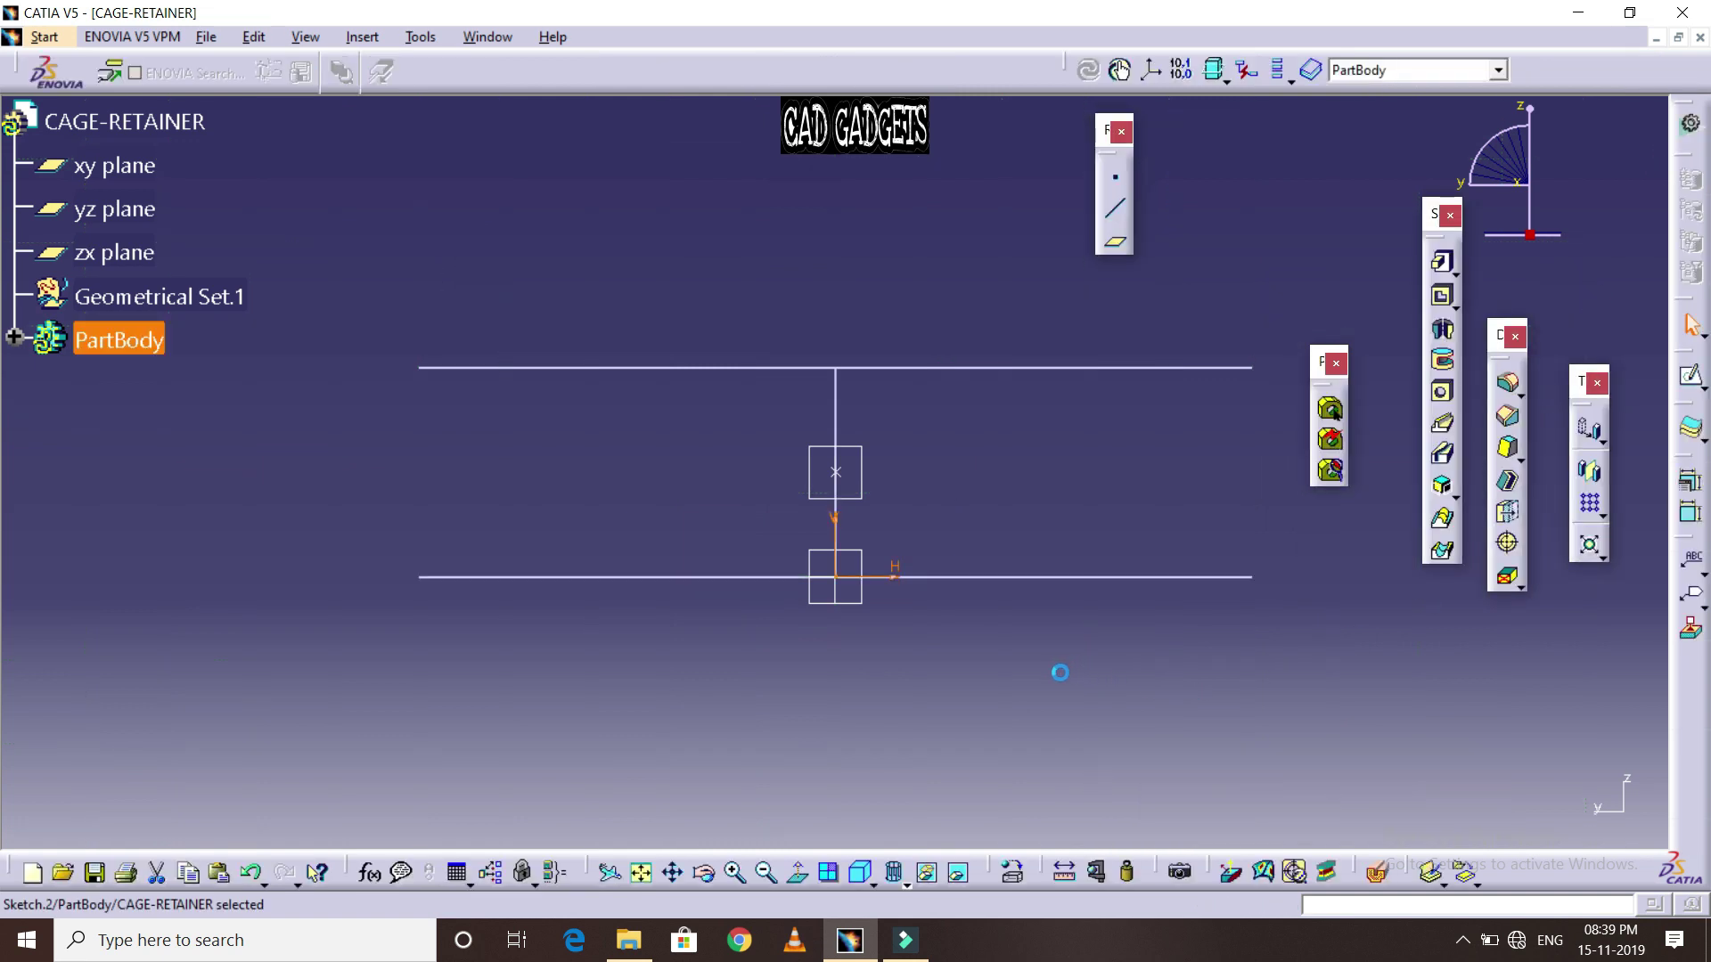
{"action": "left_click", "coordinate": [503, 482]}
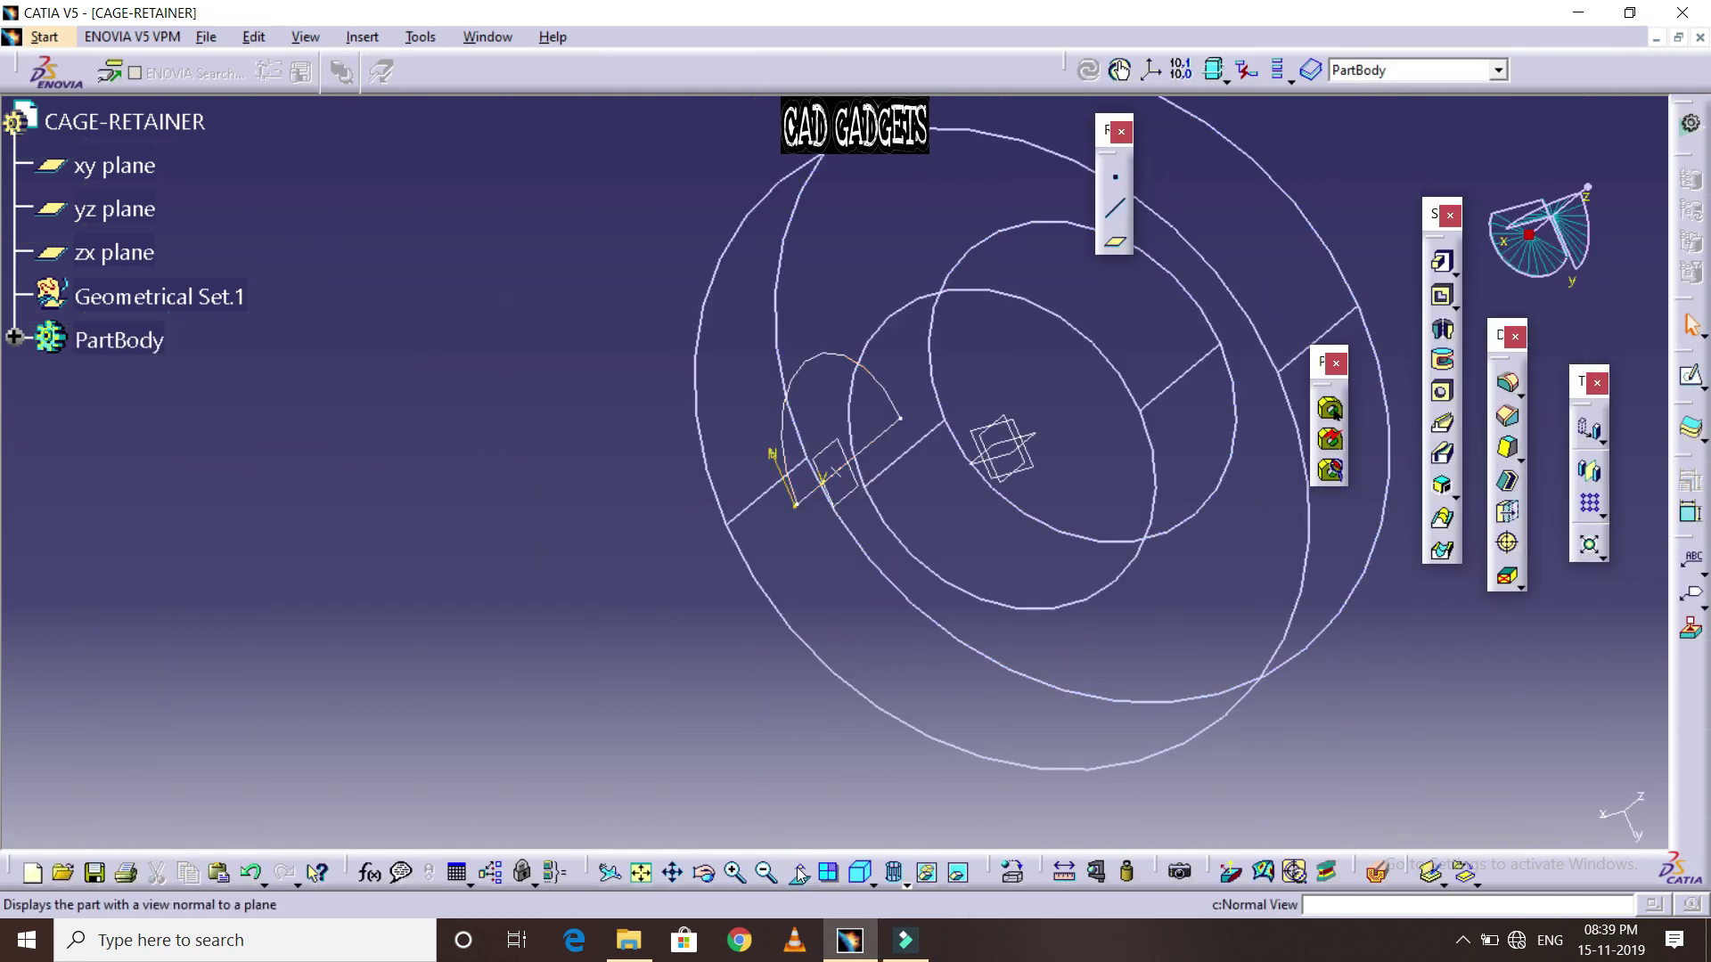
{"action": "left_click", "coordinate": [755, 873]}
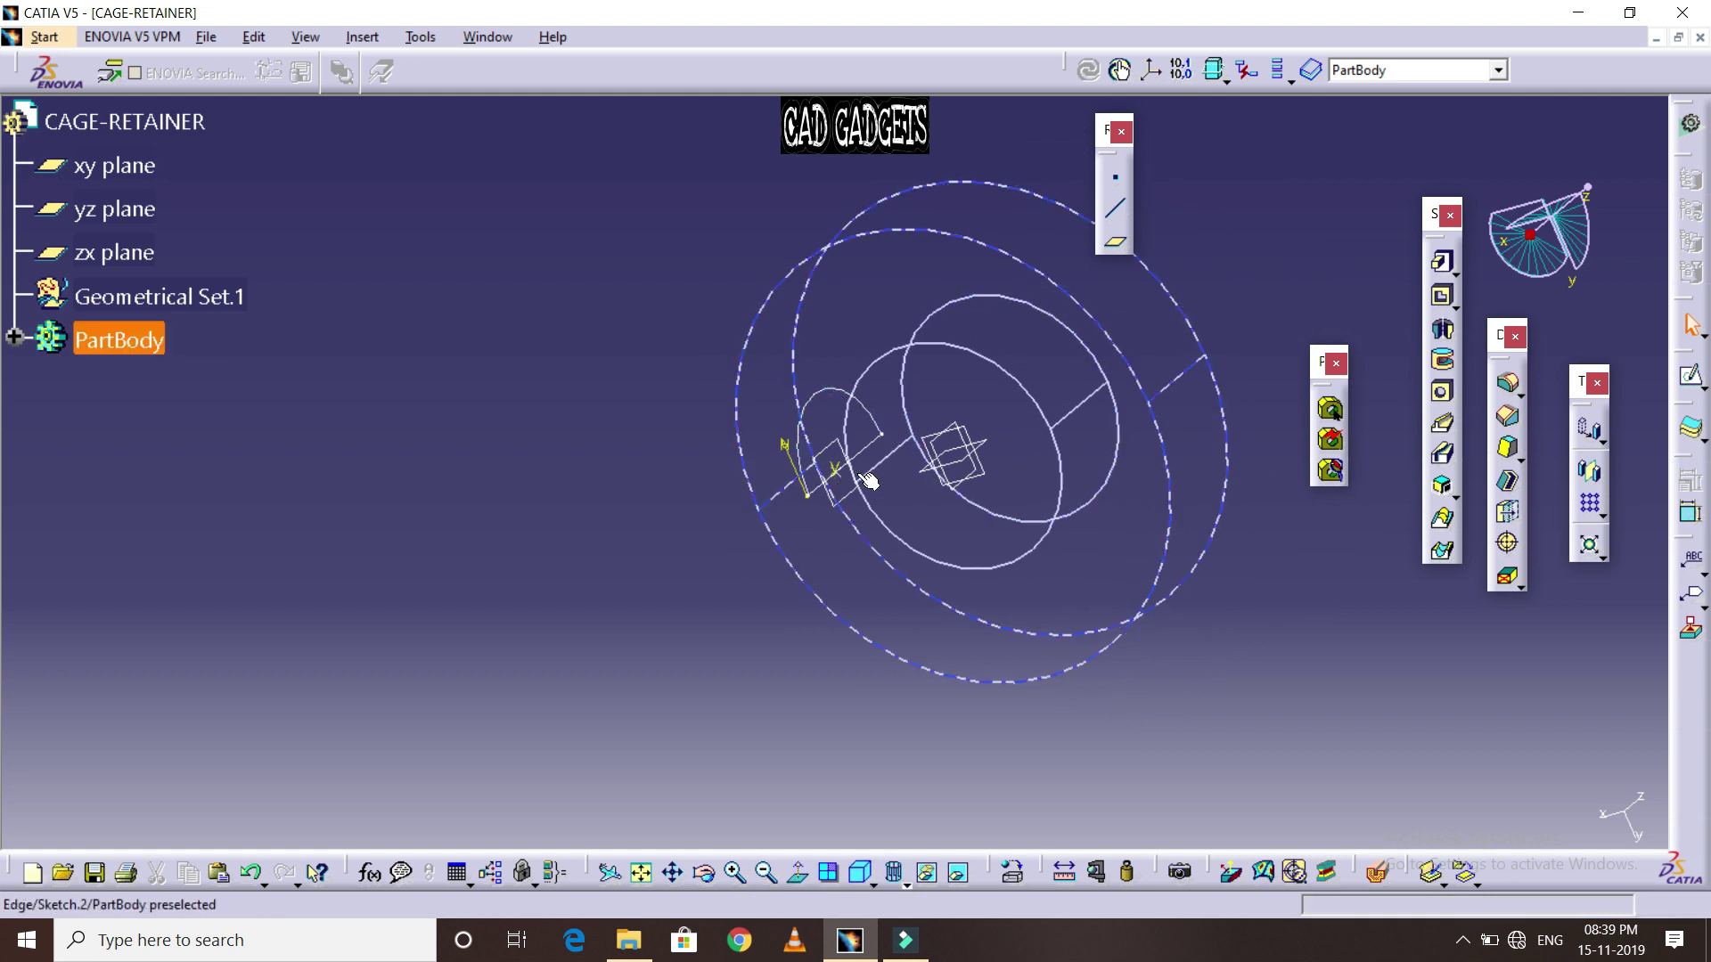
{"action": "left_click", "coordinate": [899, 878]}
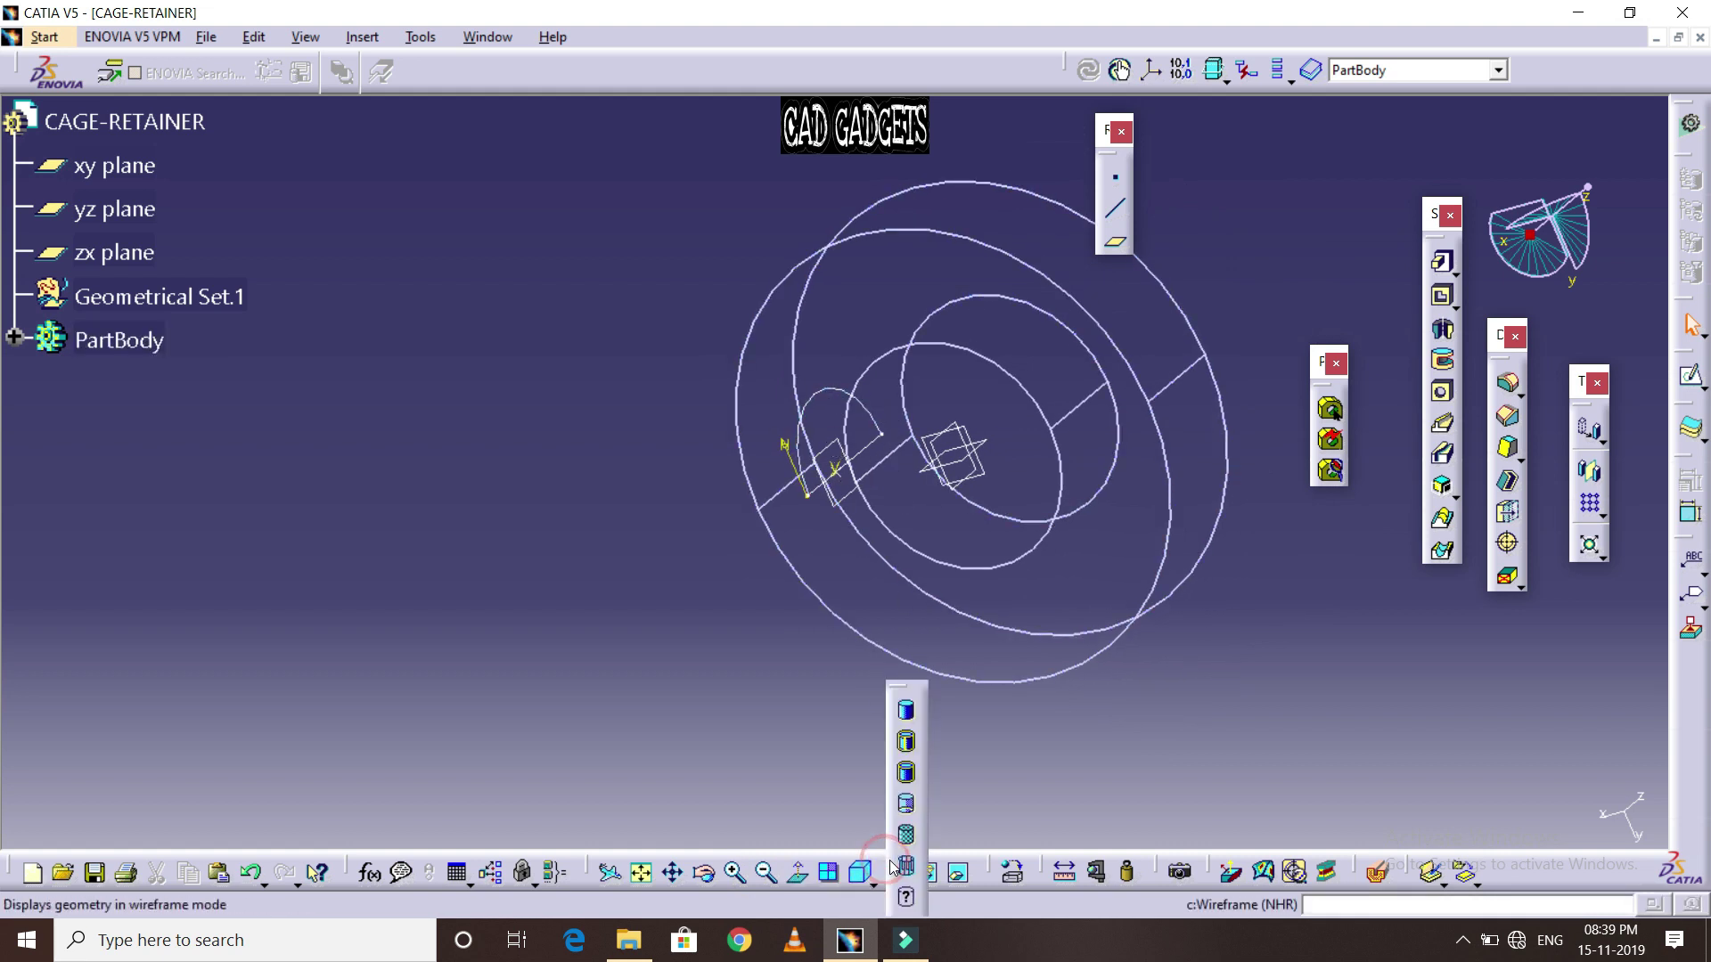
{"action": "left_click", "coordinate": [905, 744]}
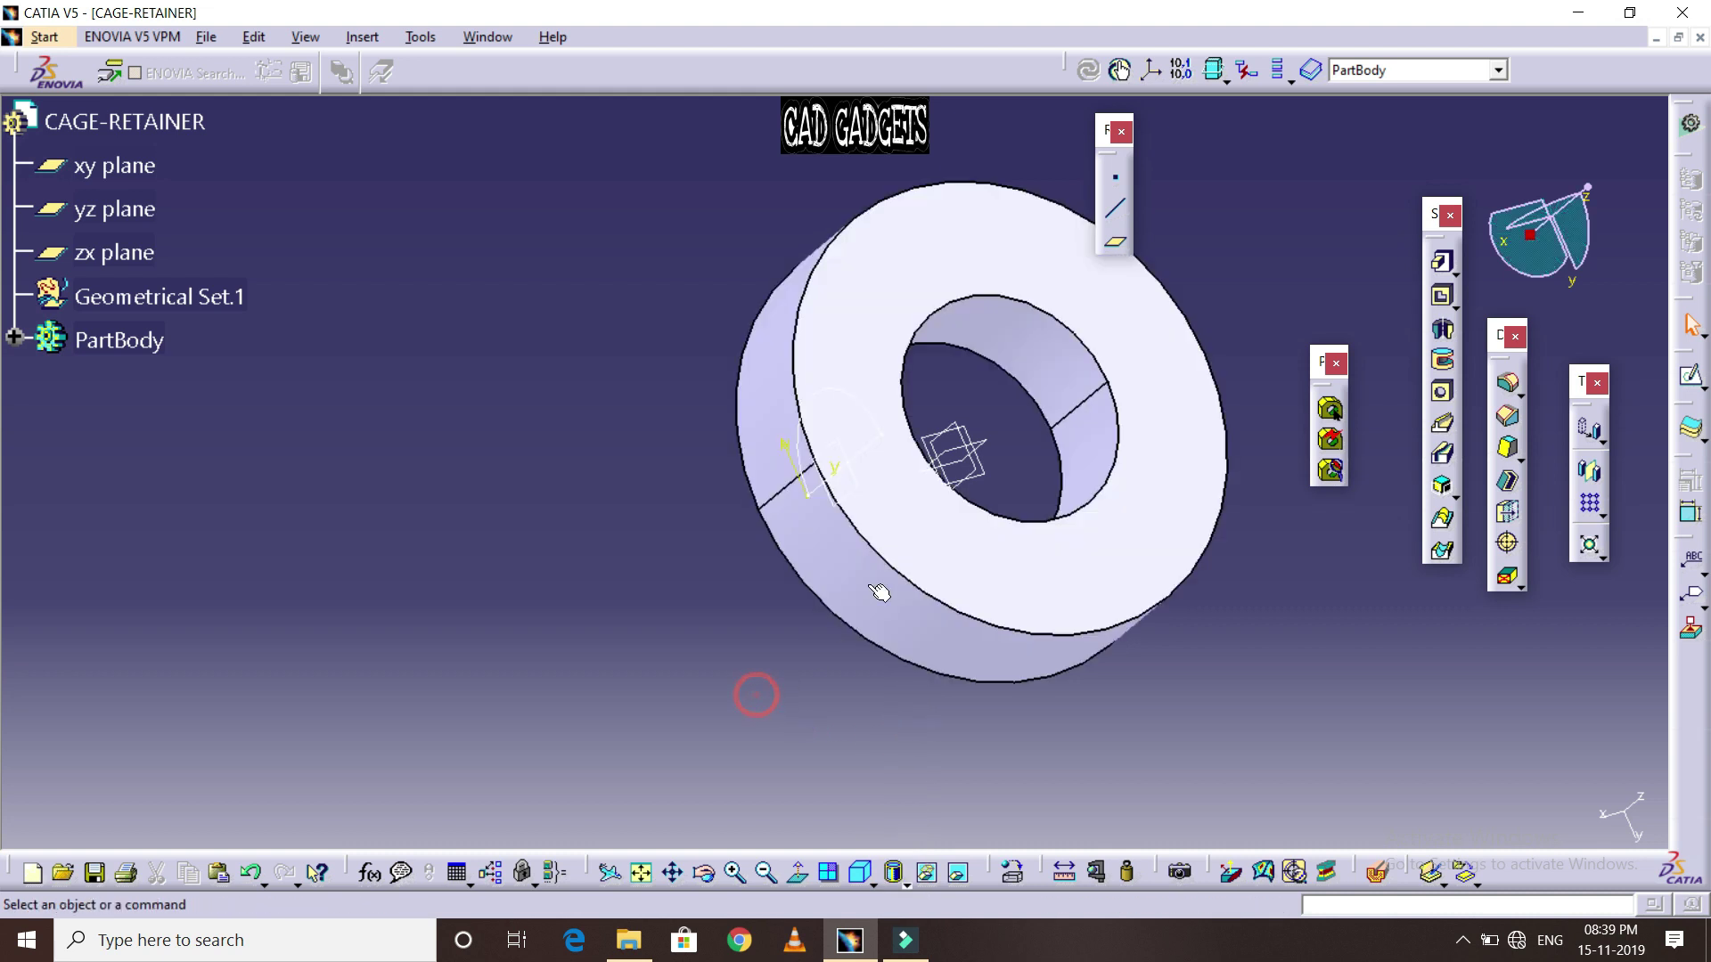
Try a groove from Sketch.2, abandon it, and switch the ring to wireframe
{"action": "left_click", "coordinate": [1445, 361]}
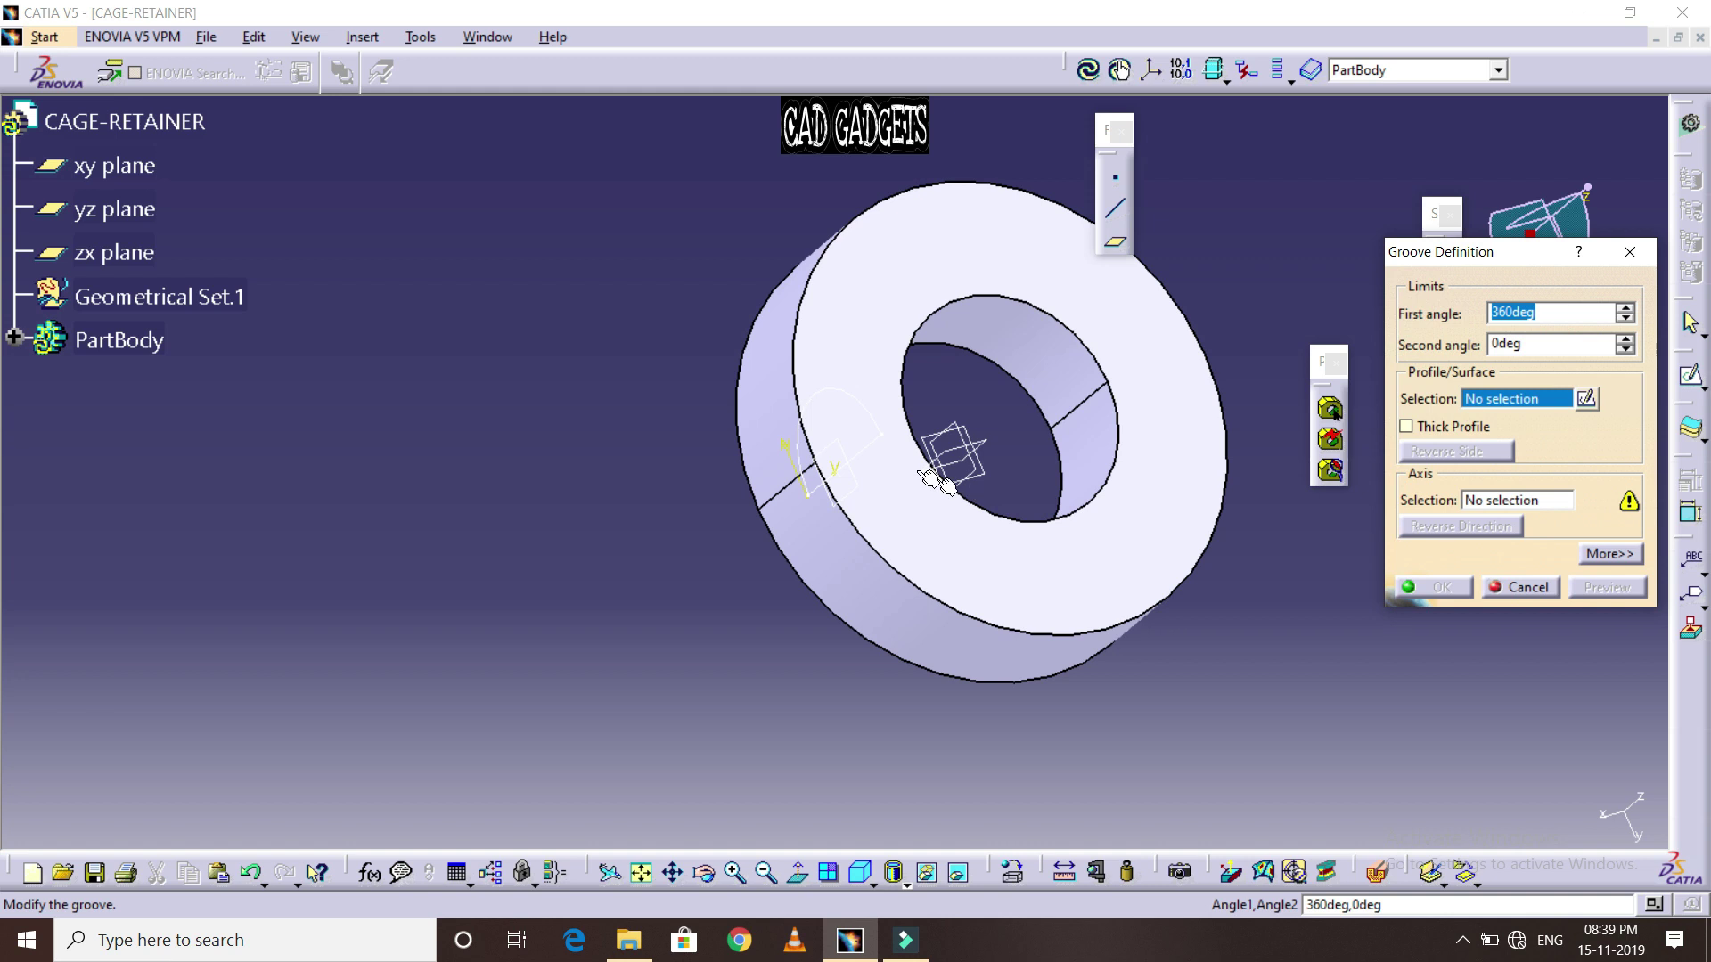
{"action": "left_click", "coordinate": [880, 448]}
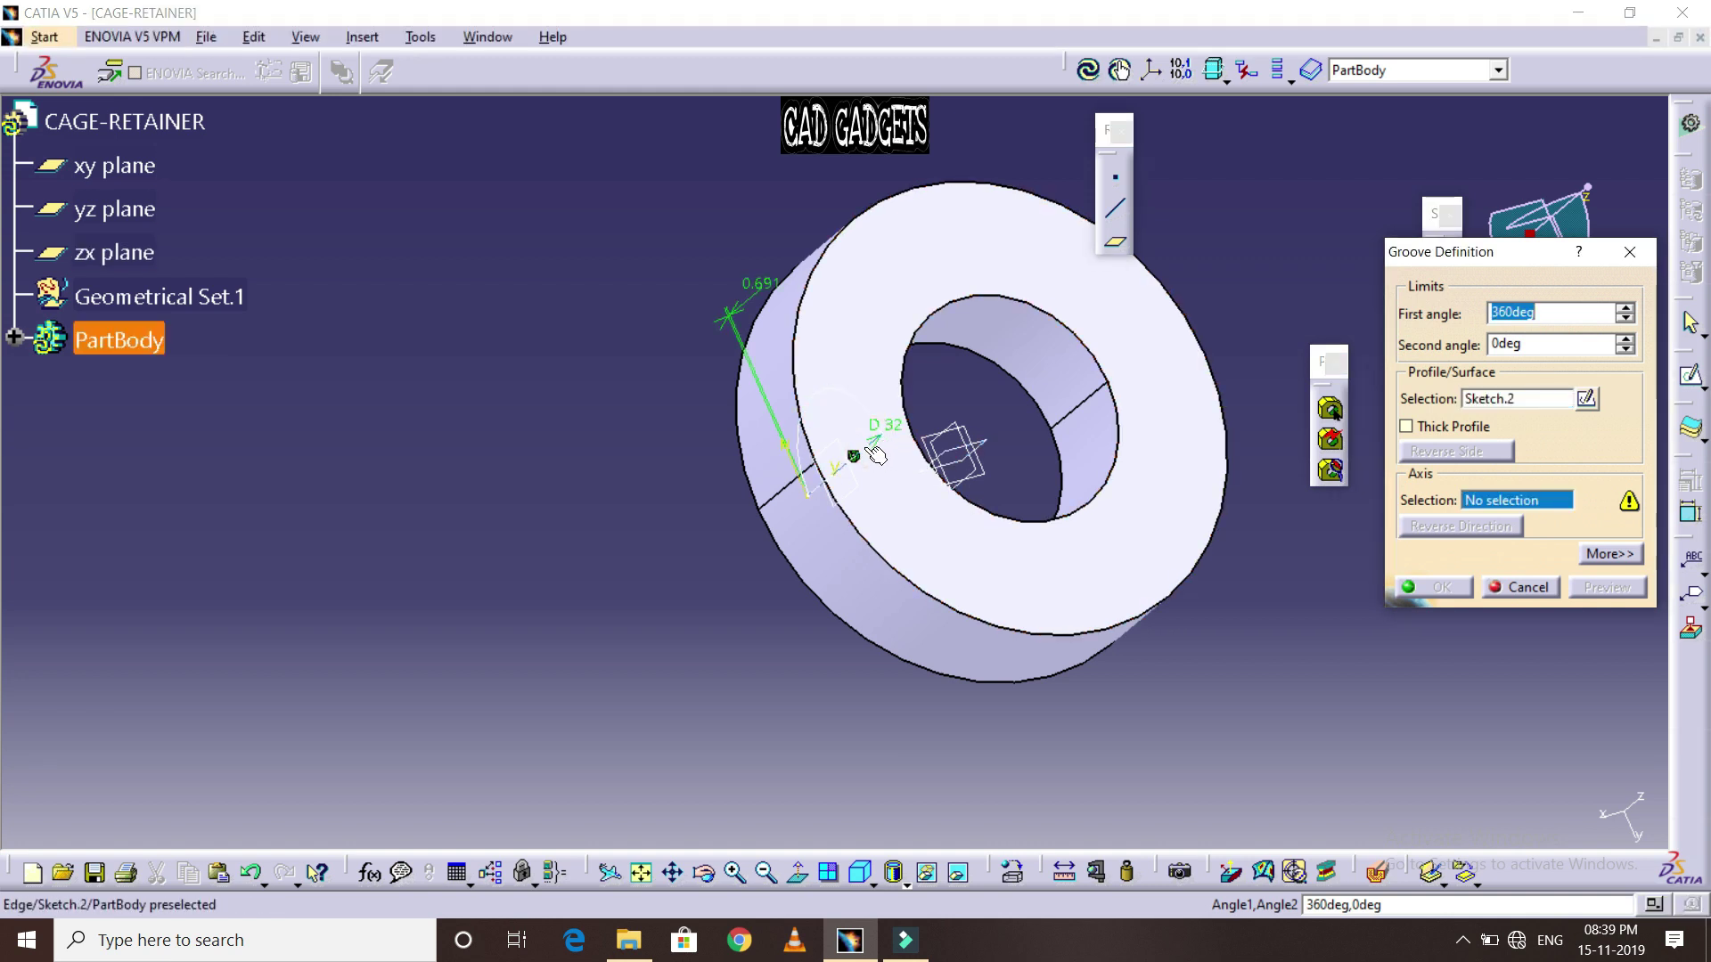
{"action": "left_click", "coordinate": [878, 457]}
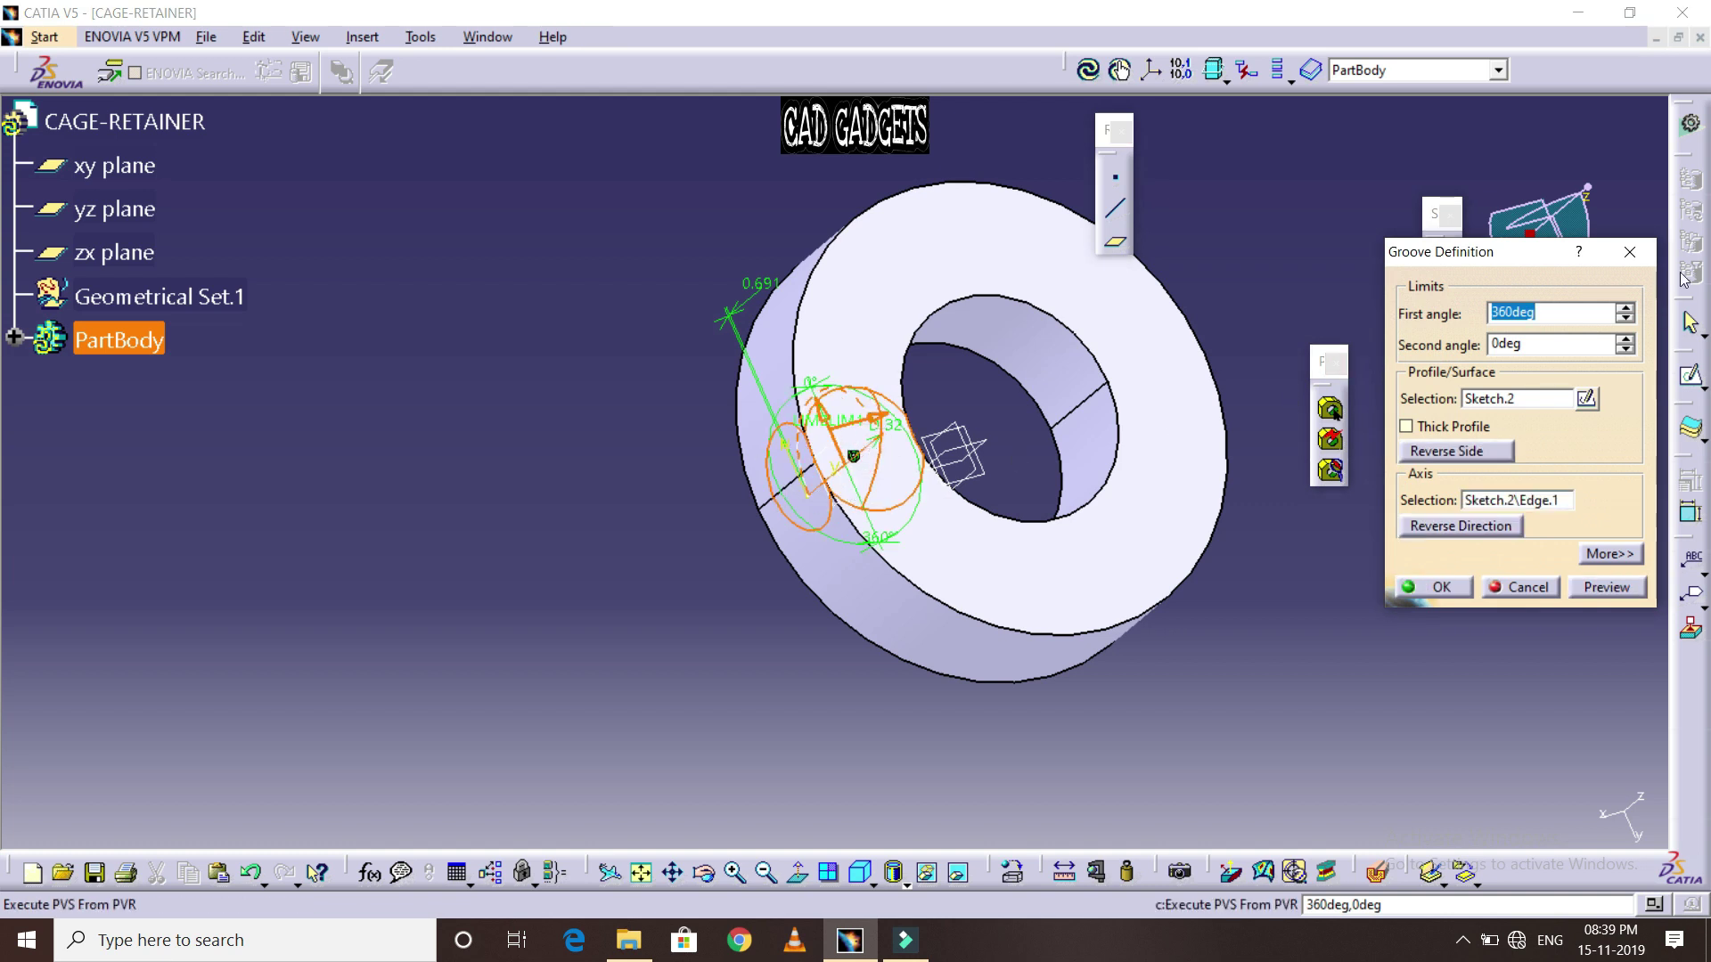
{"action": "key", "text": "Return"}
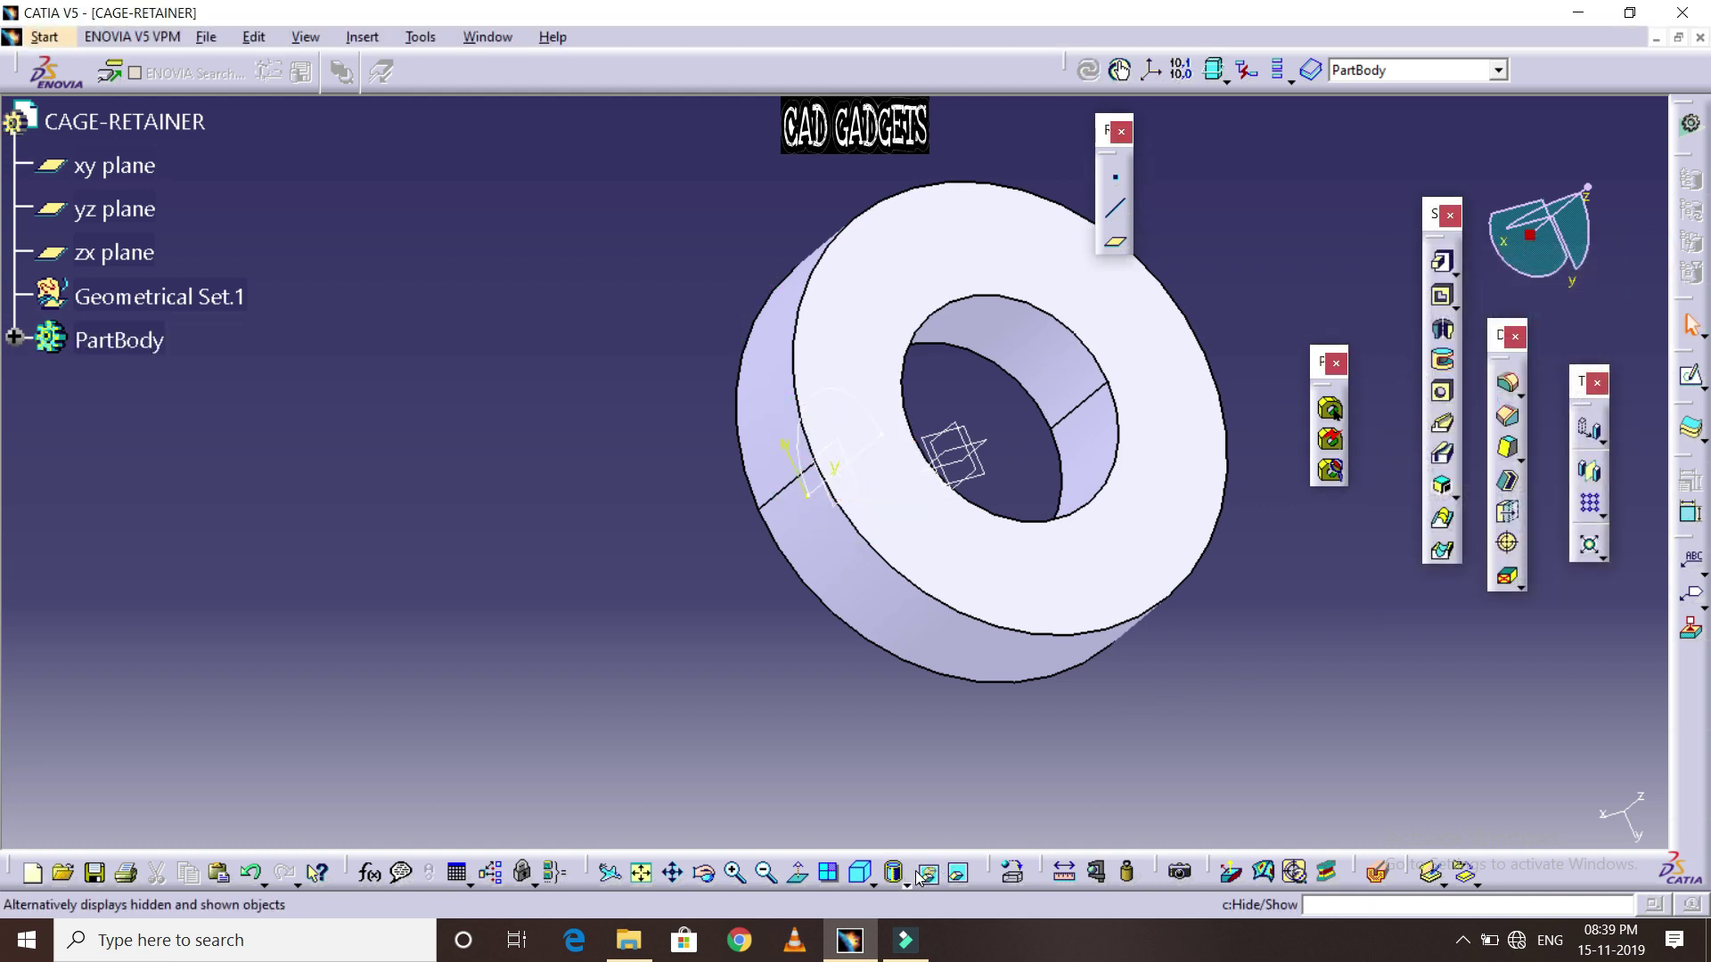
{"action": "left_click", "coordinate": [905, 882]}
{"action": "left_click", "coordinate": [923, 872]}
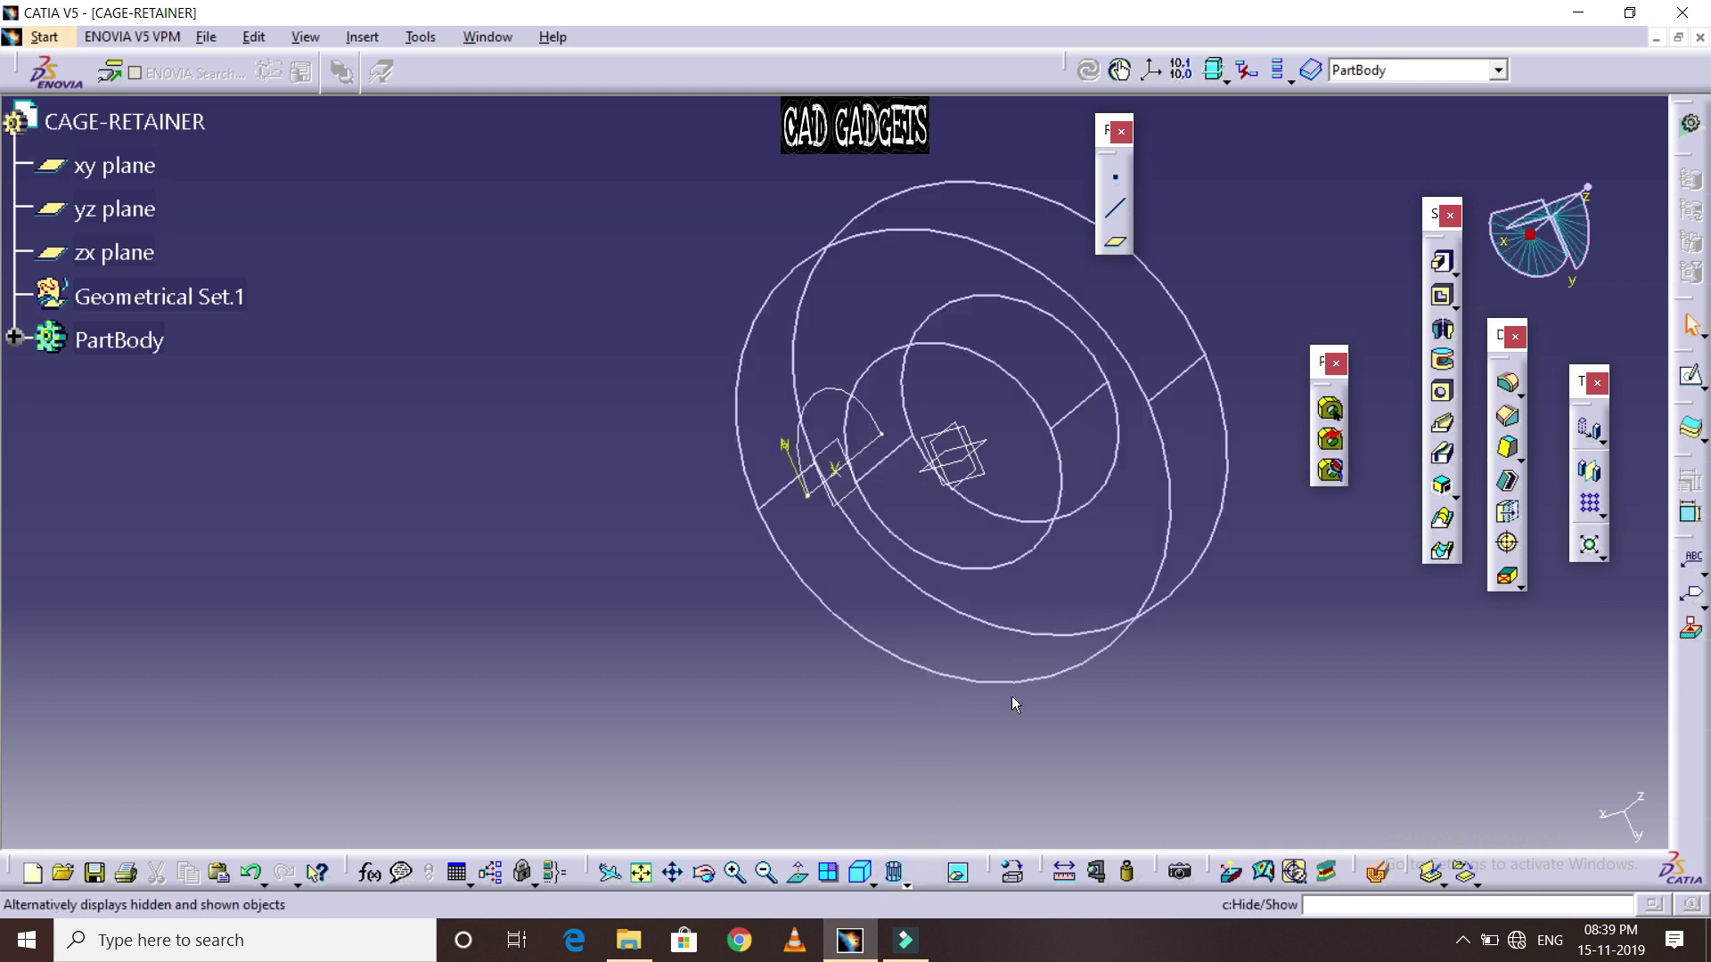
Create a 360° groove from Sketch.2 about Sketch.2\Edge.1, shown shaded with edges
{"action": "left_click", "coordinate": [1441, 364]}
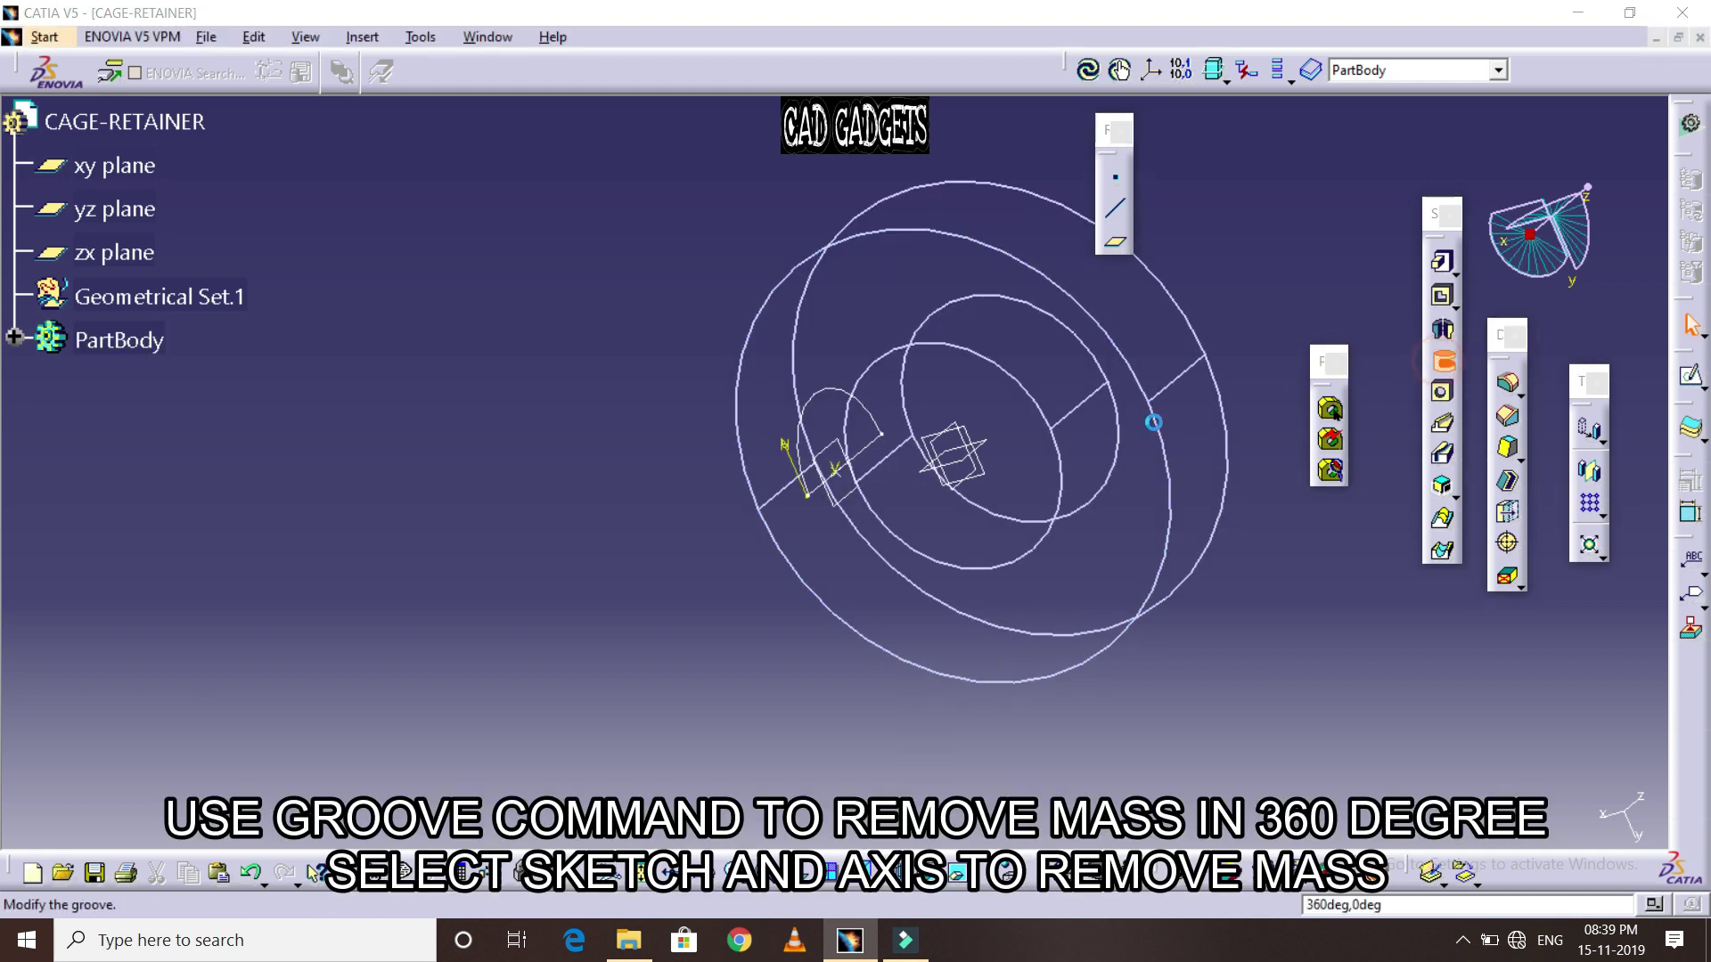
{"action": "left_click", "coordinate": [889, 434]}
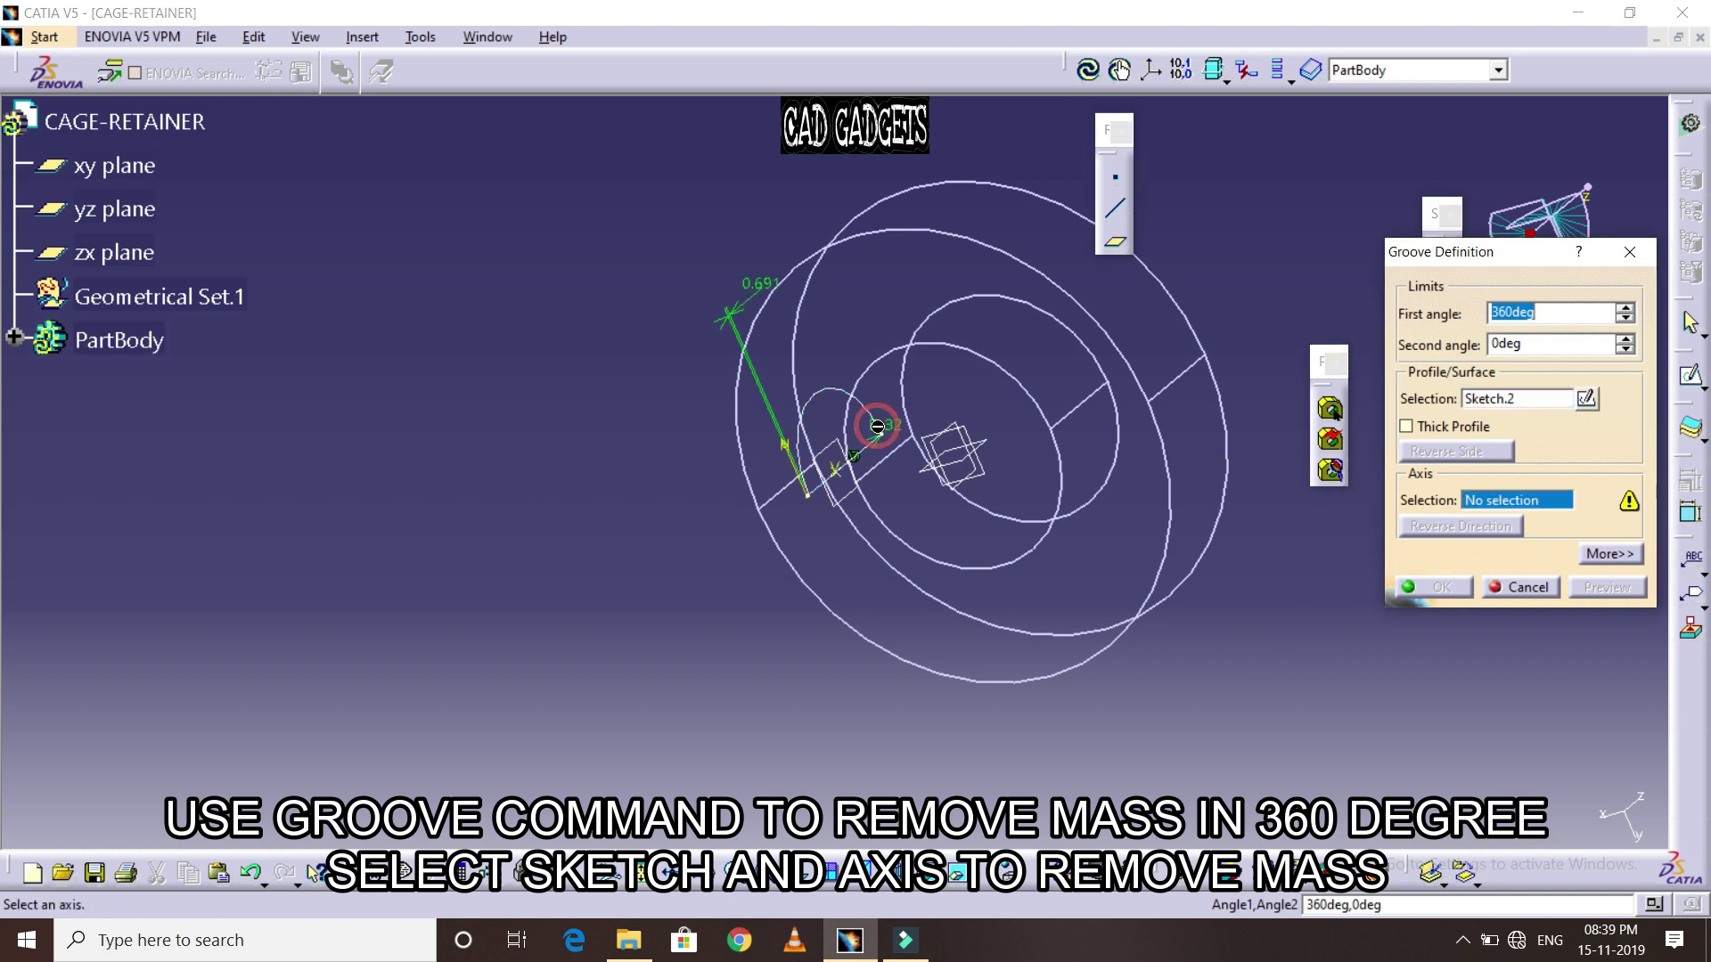
{"action": "left_click", "coordinate": [874, 456]}
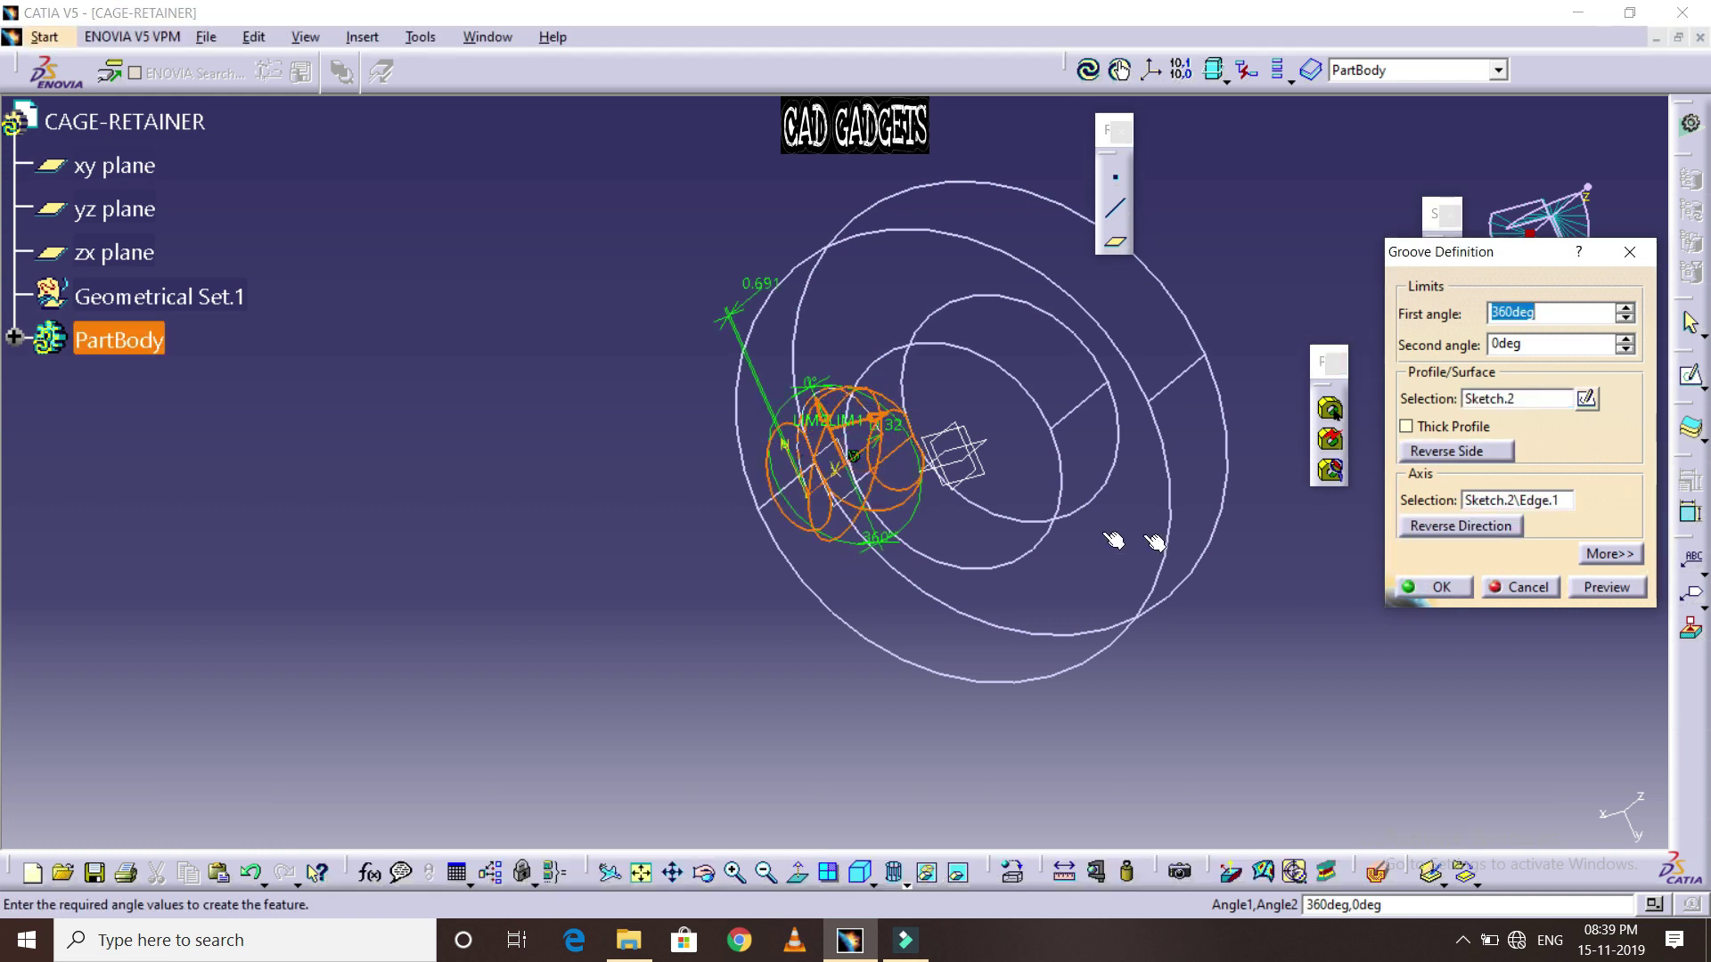
{"action": "left_click", "coordinate": [1608, 579]}
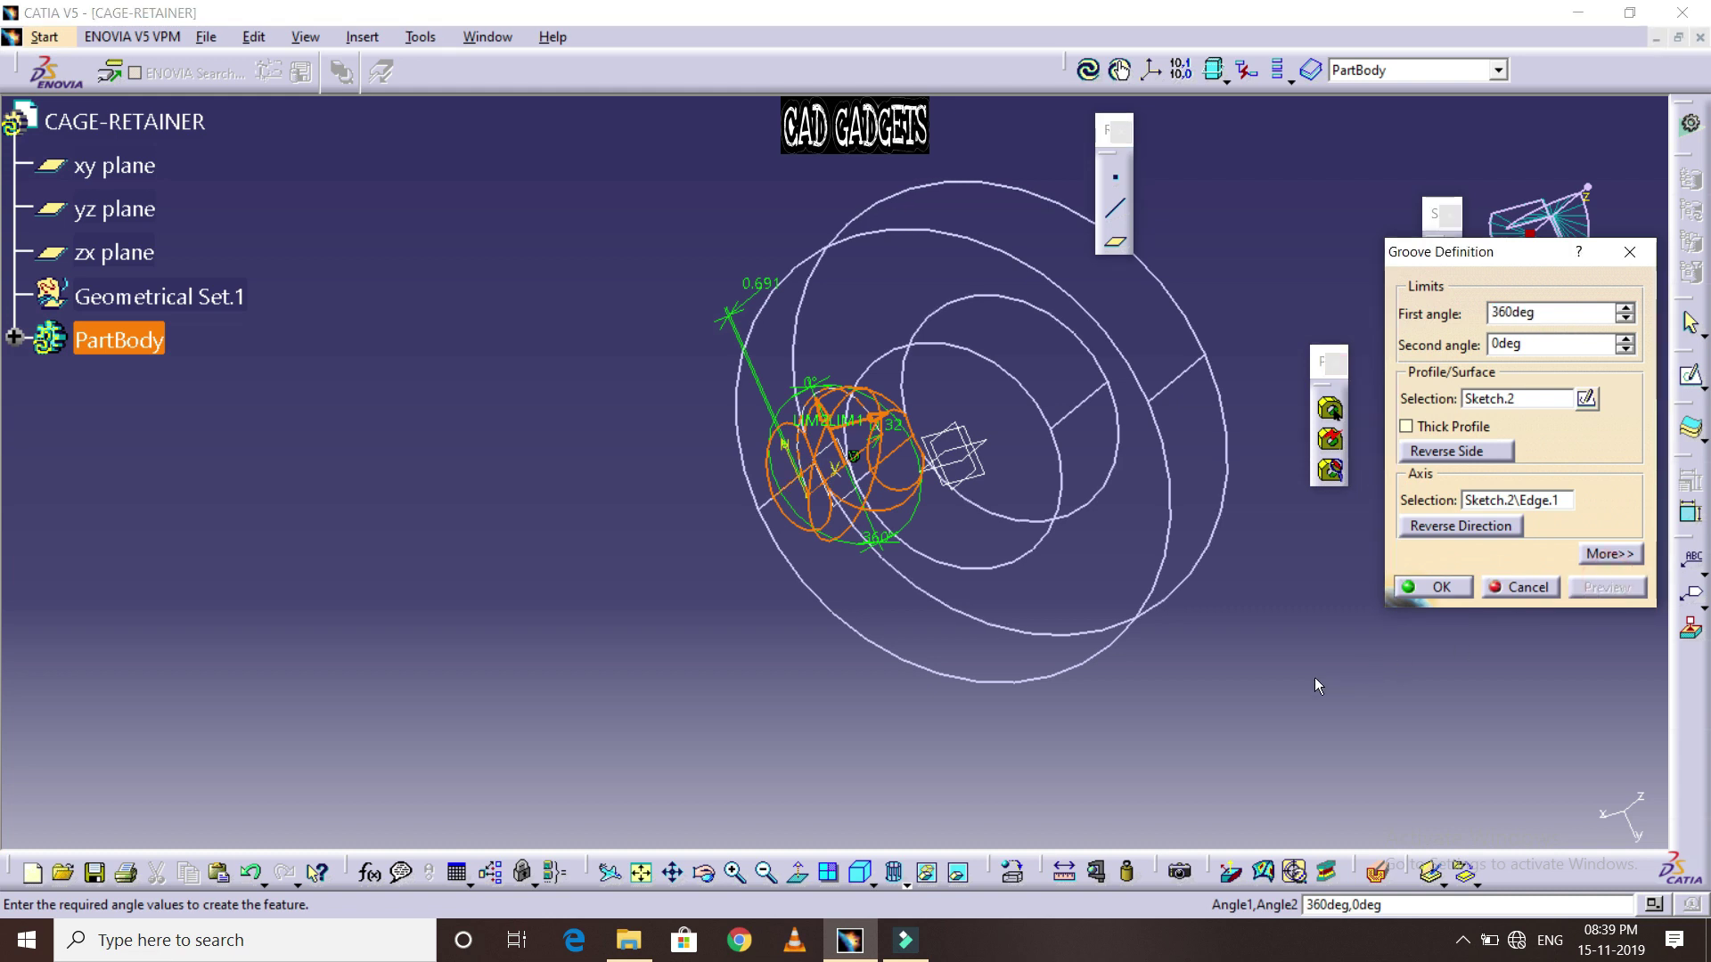
{"action": "left_click", "coordinate": [1430, 590]}
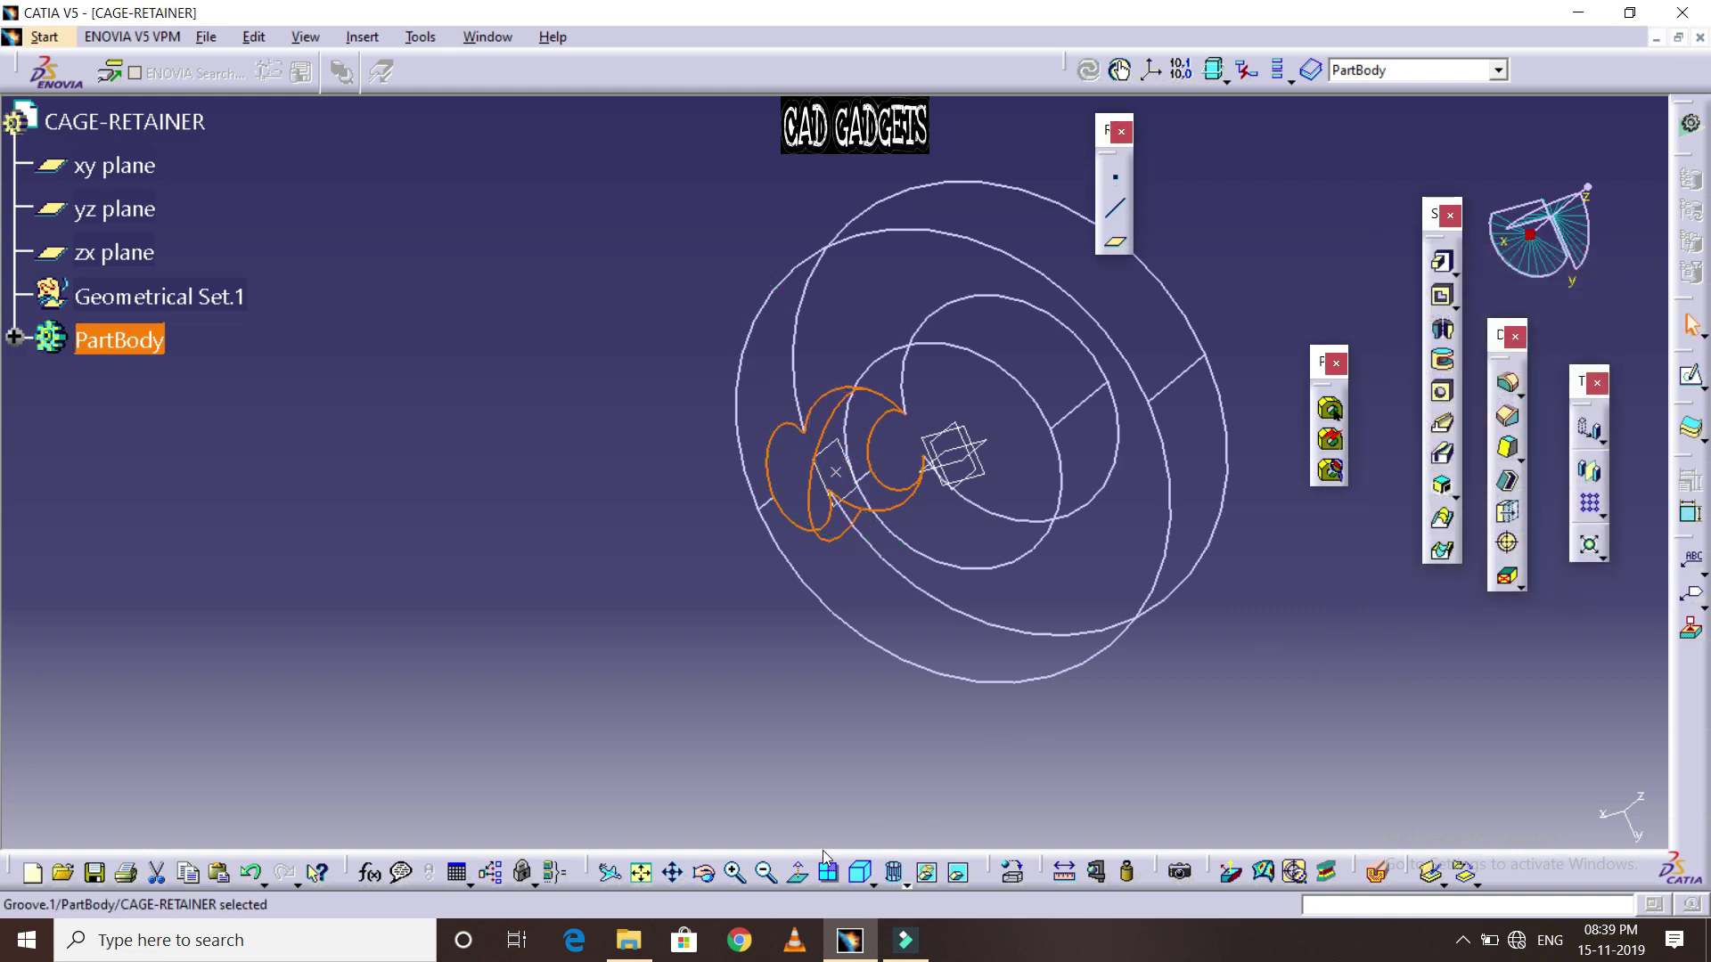
{"action": "left_click", "coordinate": [906, 884]}
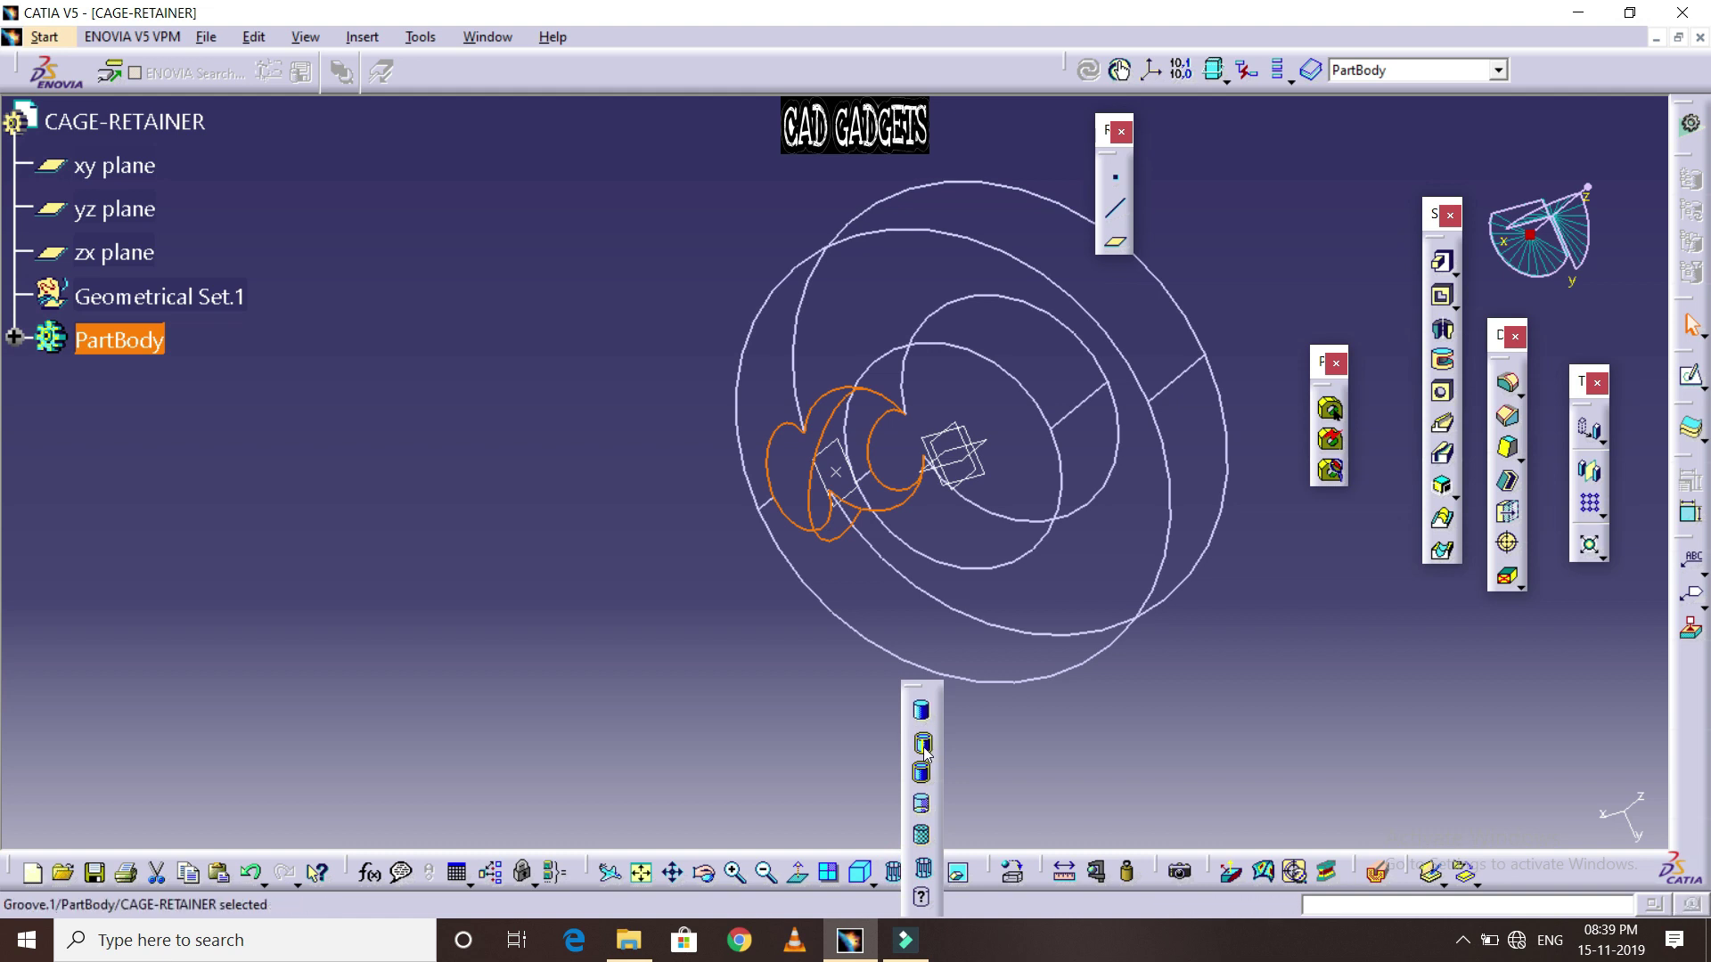
{"action": "left_click", "coordinate": [923, 747]}
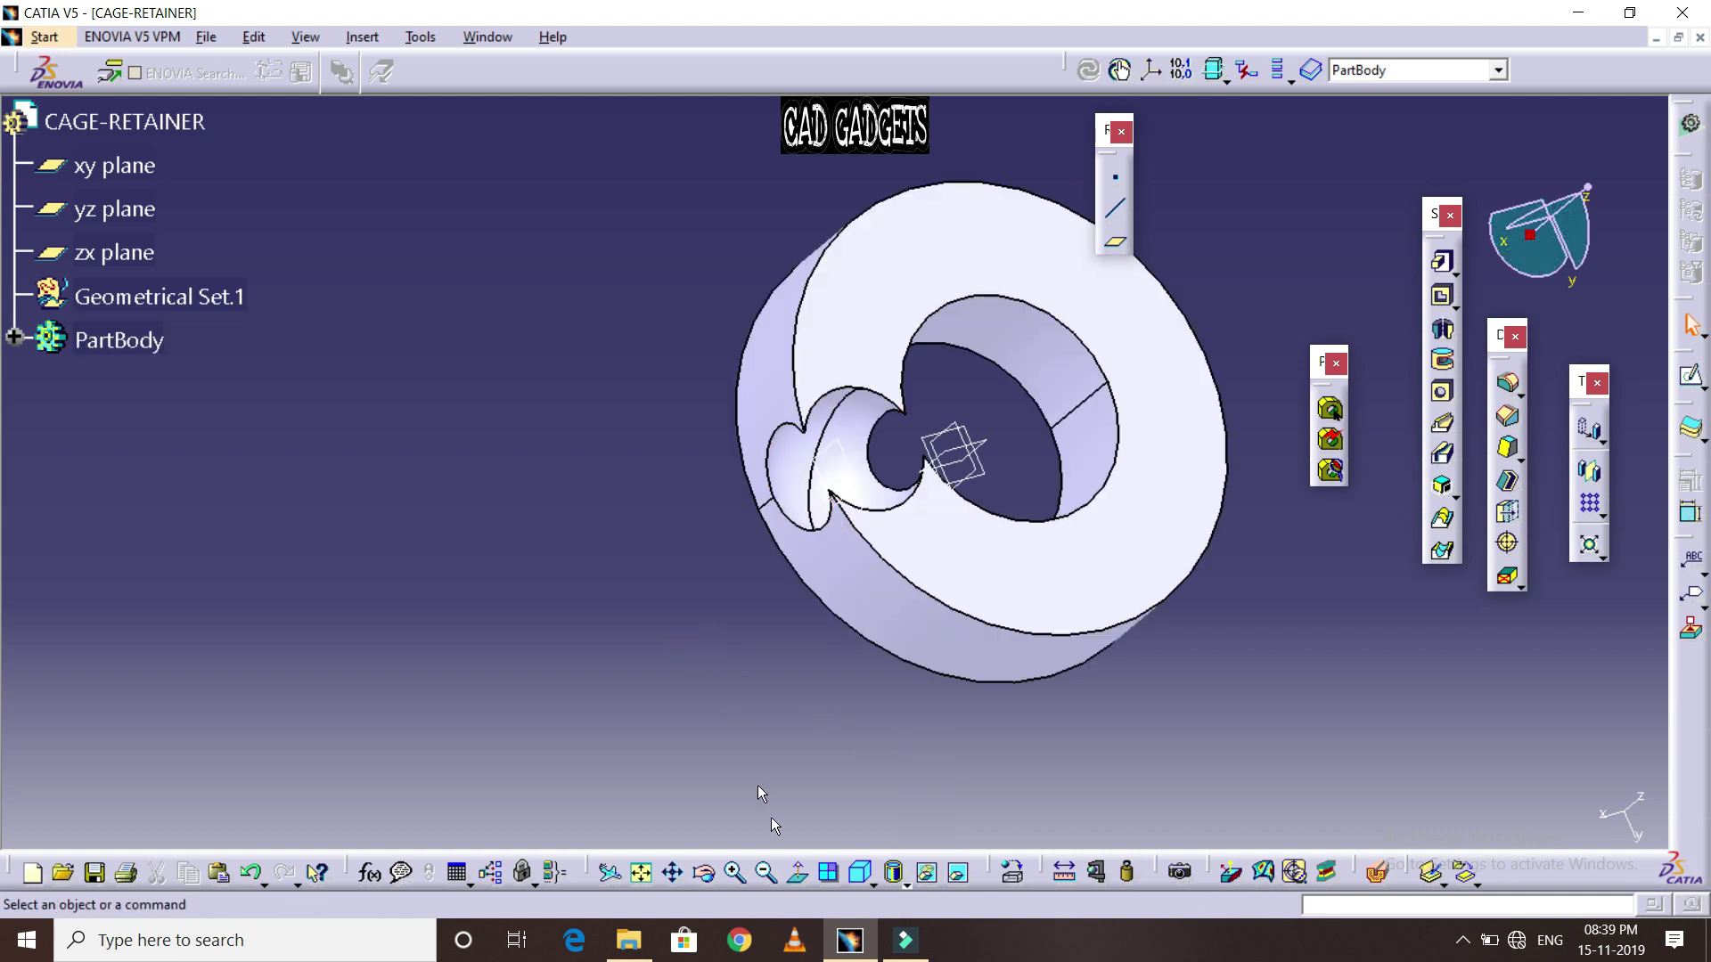
Orbit the ring, show it as Wireframe (NHR), fit all in, and select Plane.1
{"action": "left_click", "coordinate": [705, 873]}
{"action": "mouse_move", "coordinate": [708, 730]}
{"action": "left_mouse_down"}
{"action": "mouse_move", "coordinate": [896, 701]}
{"action": "mouse_move", "coordinate": [584, 695]}
{"action": "mouse_move", "coordinate": [705, 653]}
{"action": "mouse_move", "coordinate": [596, 565]}
{"action": "mouse_move", "coordinate": [516, 691]}
{"action": "mouse_move", "coordinate": [660, 597]}
{"action": "left_mouse_up"}
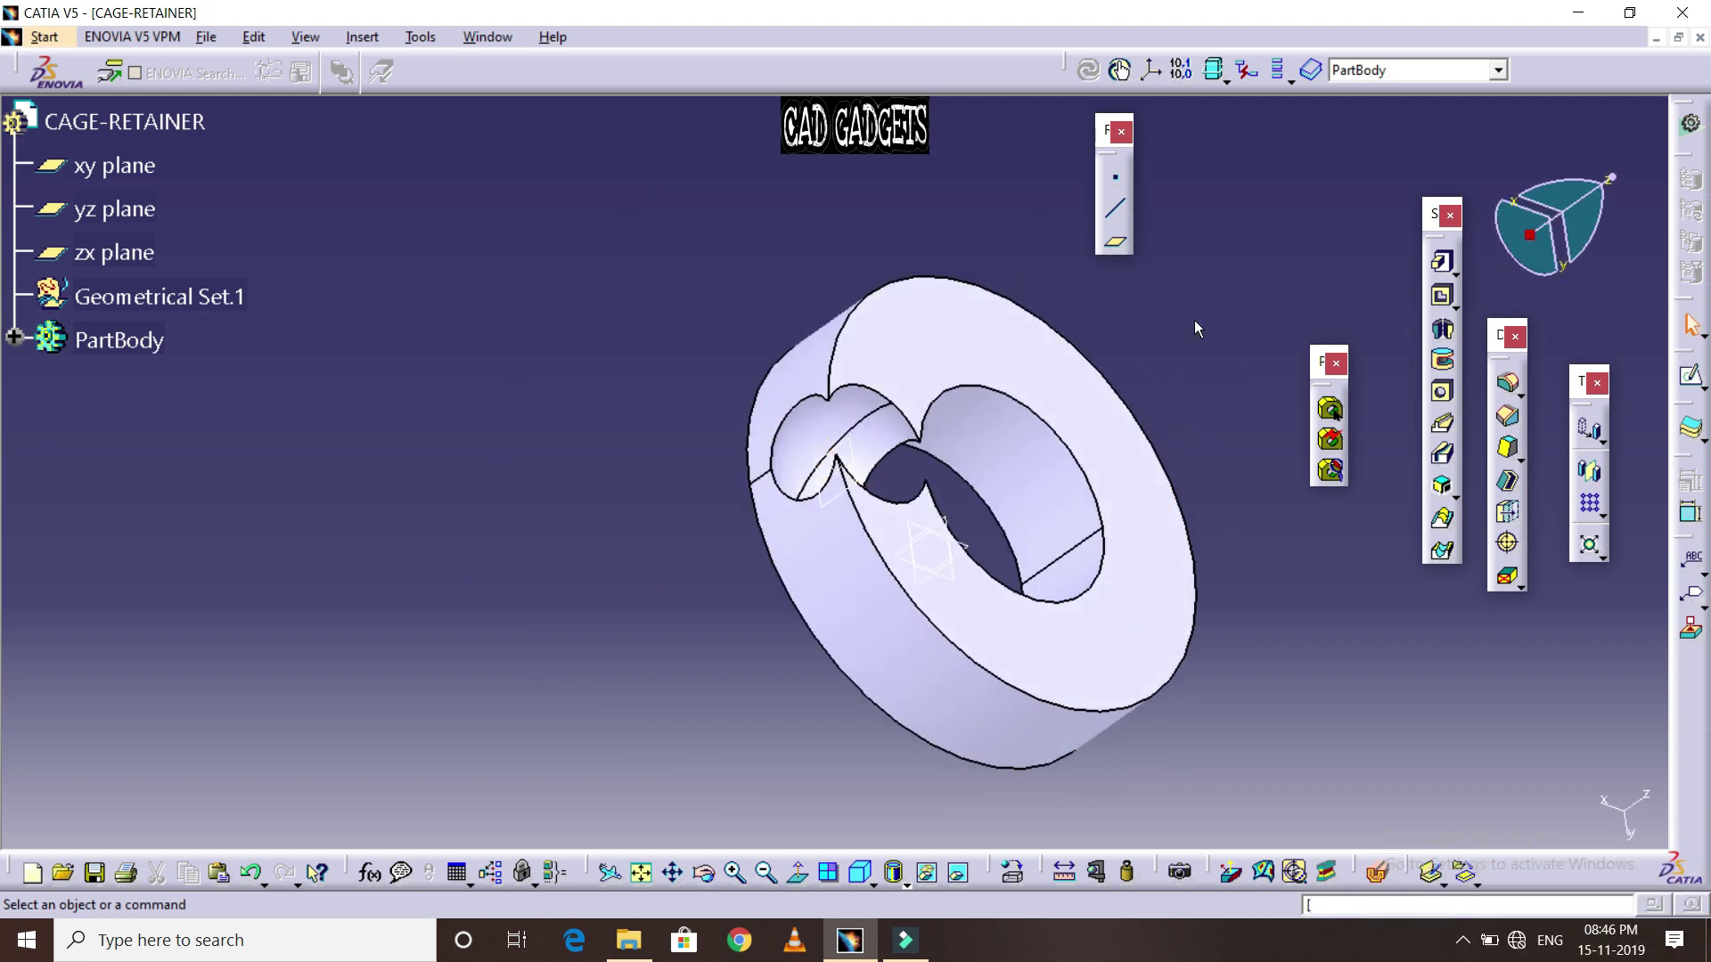
{"action": "left_click", "coordinate": [900, 877]}
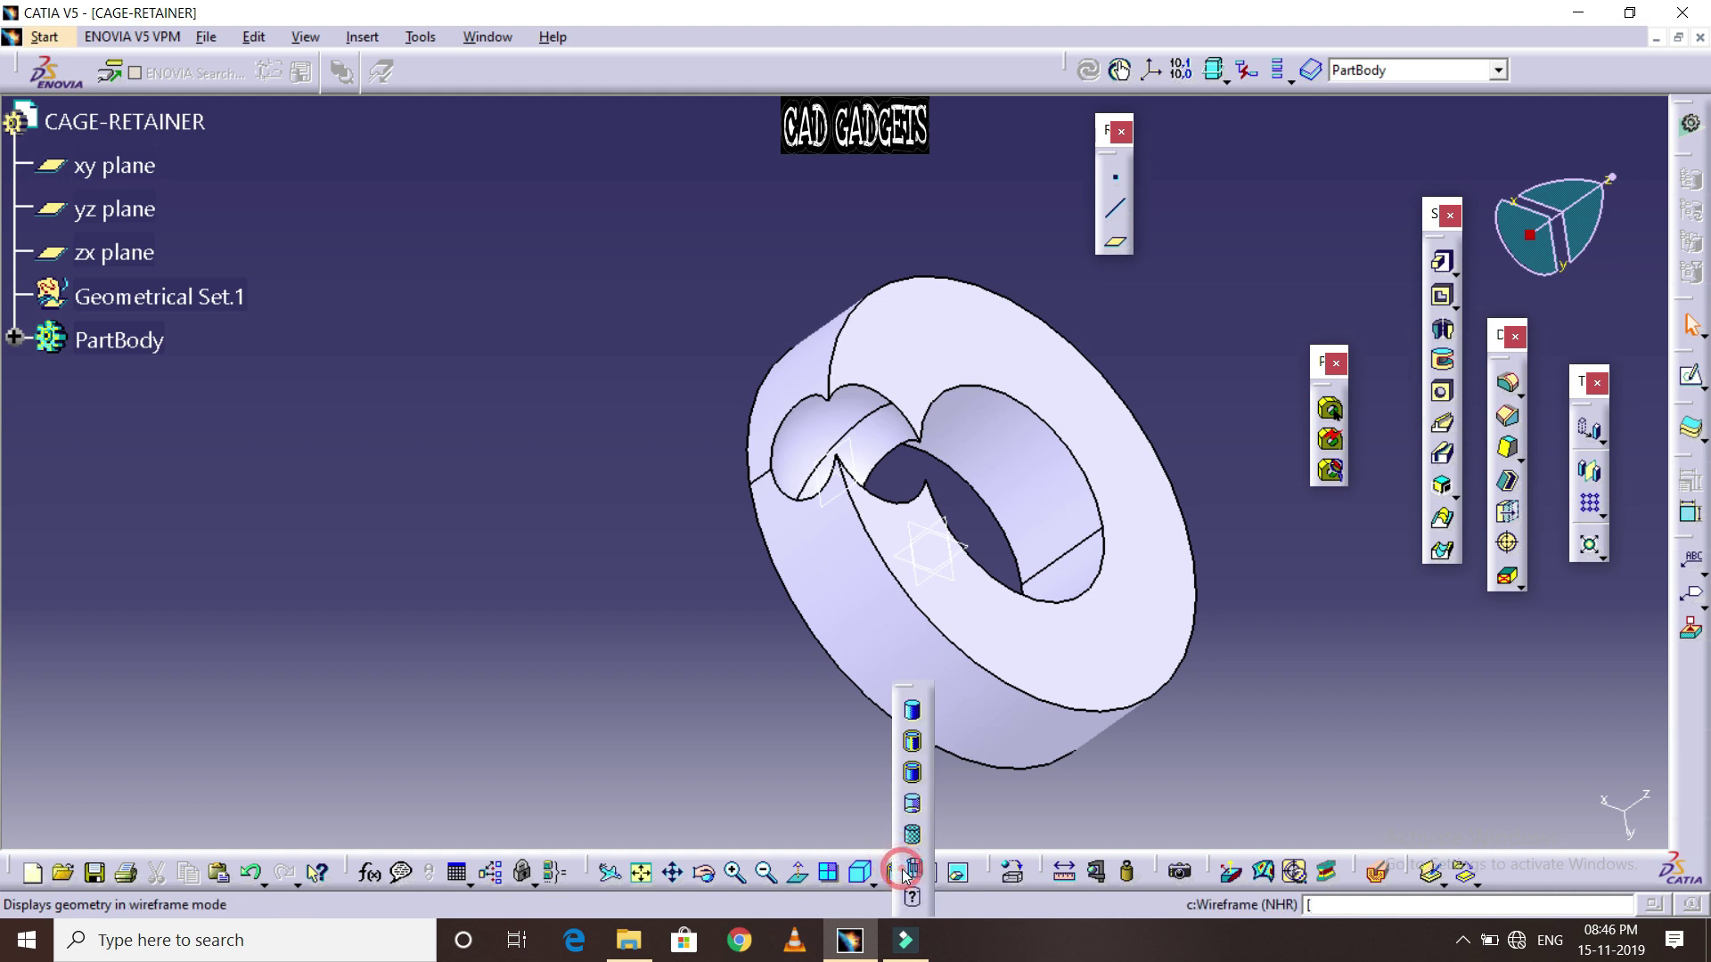
{"action": "left_click", "coordinate": [902, 871]}
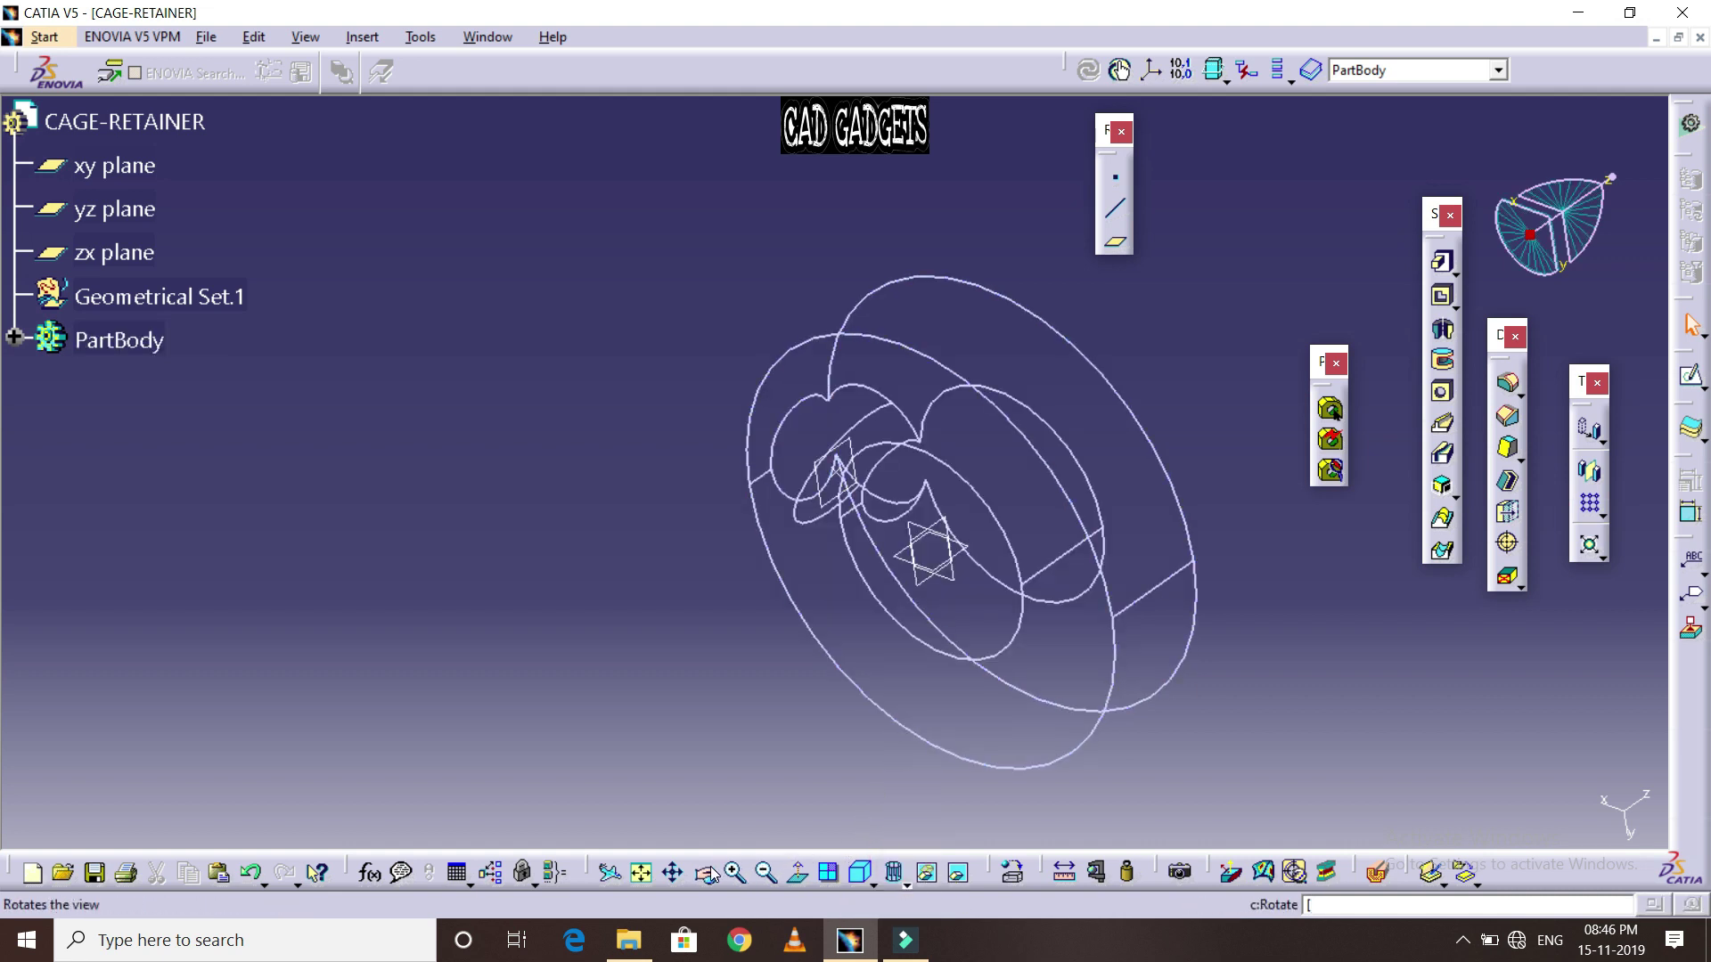
{"action": "left_click", "coordinate": [640, 873]}
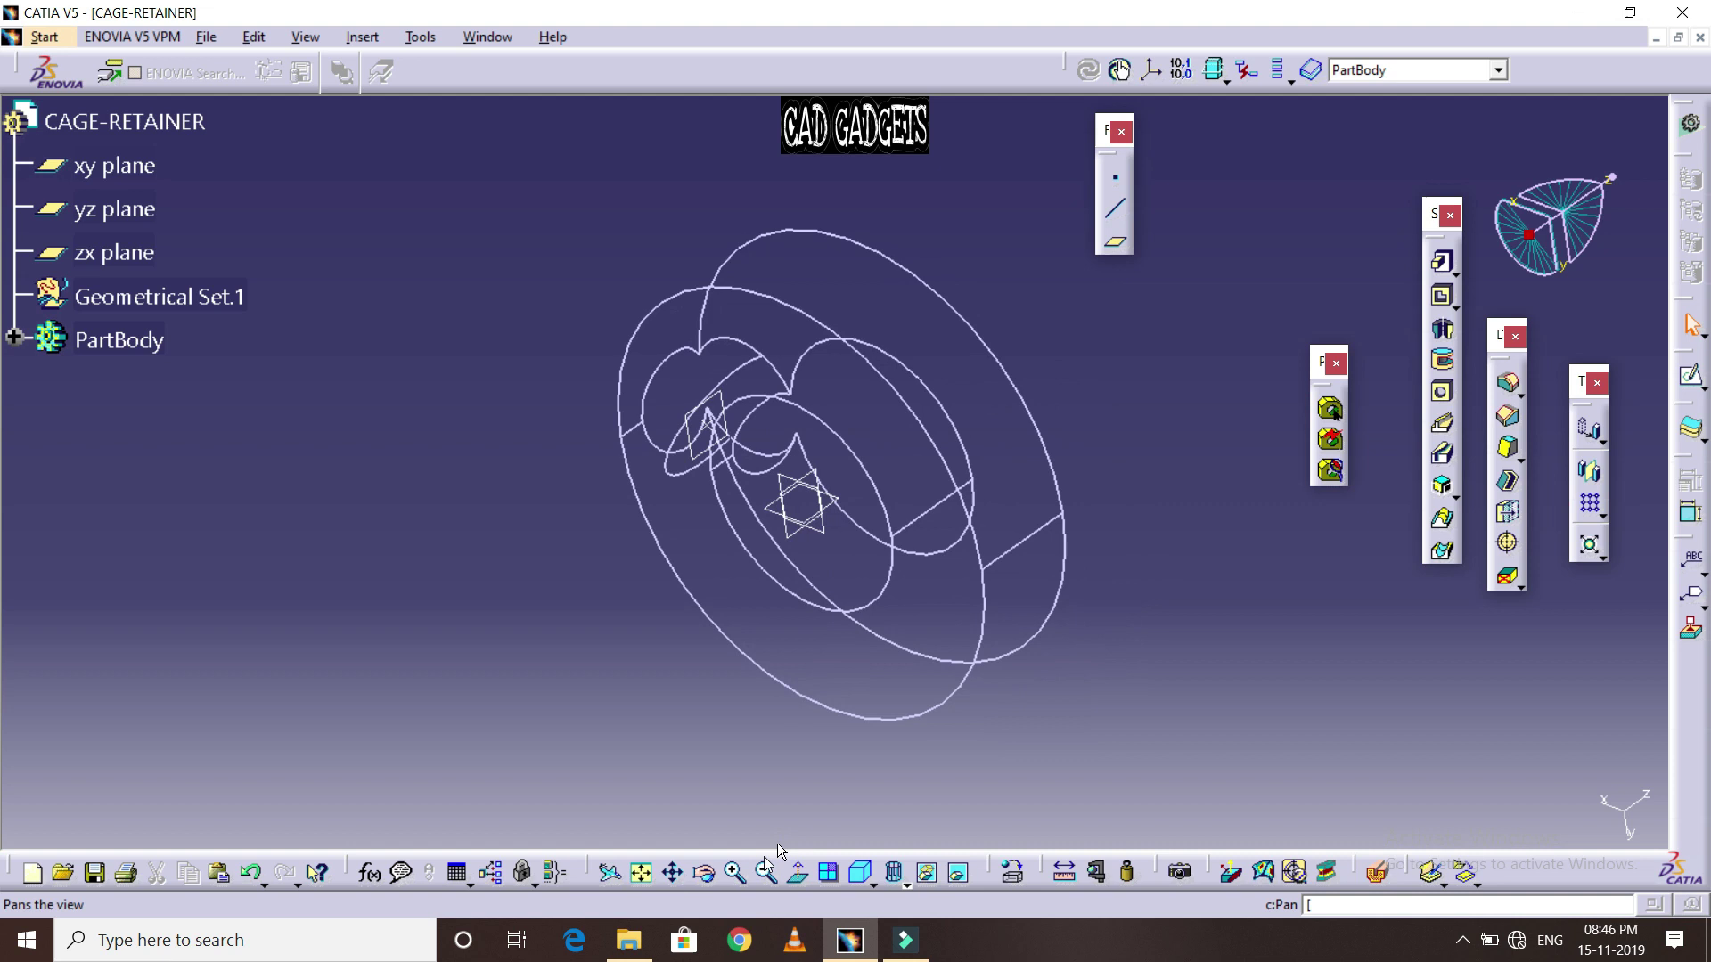
{"action": "left_click", "coordinate": [725, 412]}
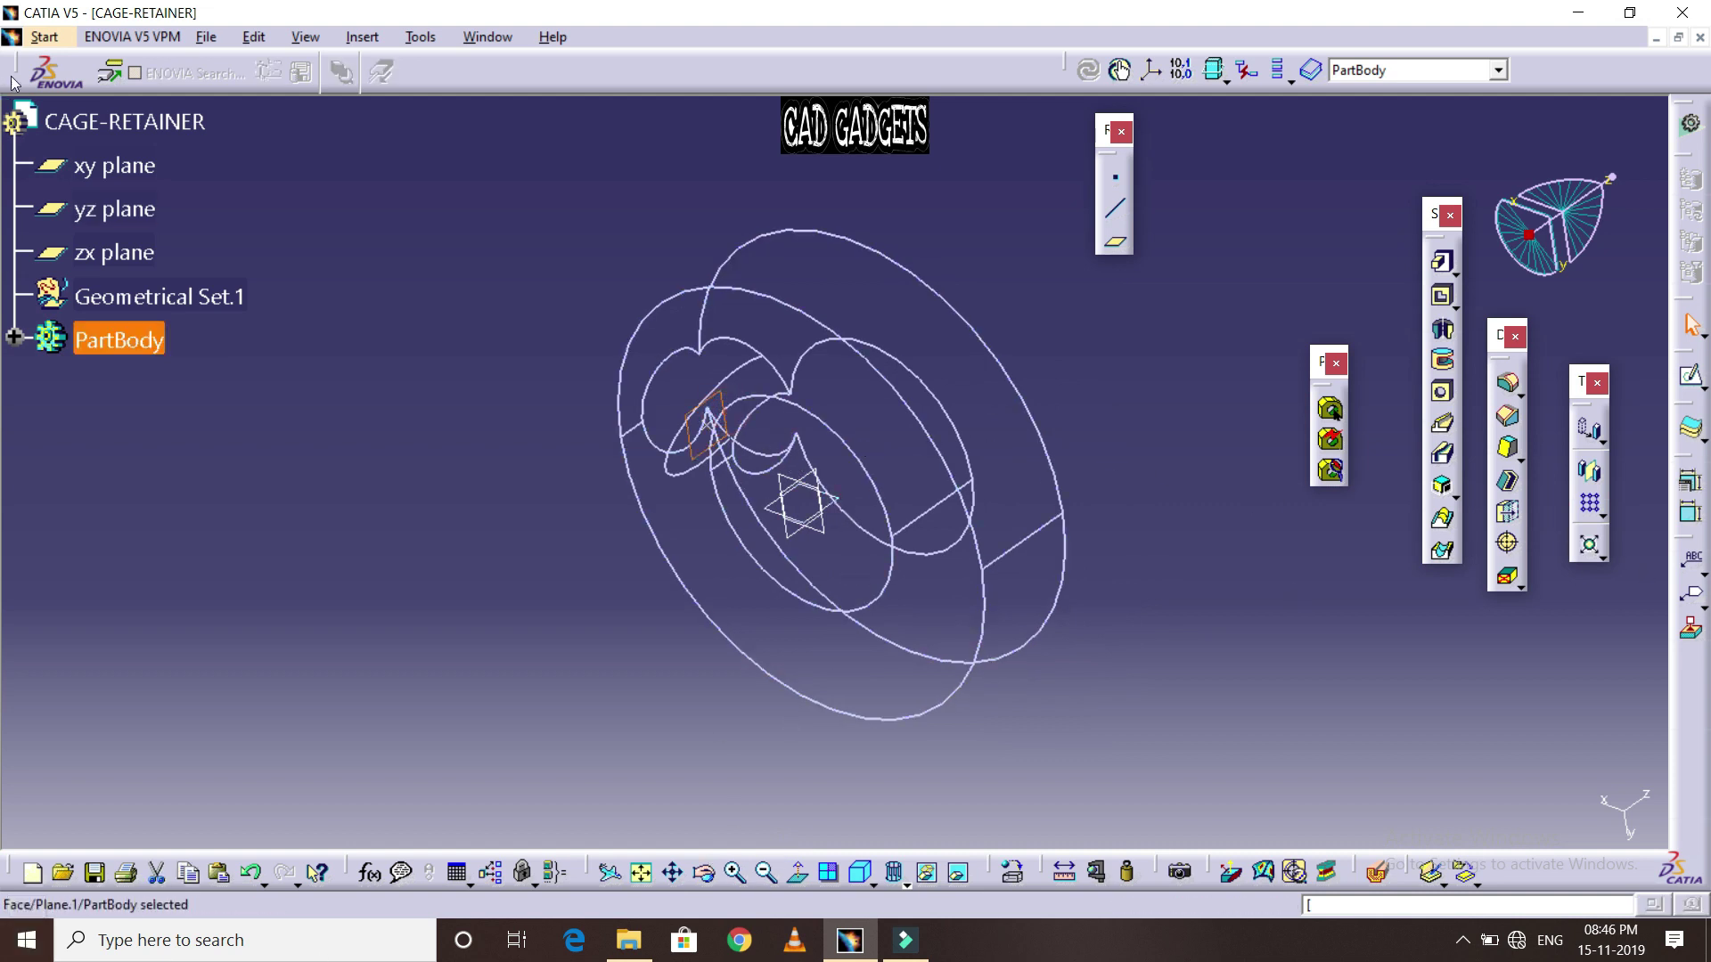
Start a sketch on Plane.1 and draw a circle dimensioned to 25 mm diameter
{"action": "left_click", "coordinate": [1691, 375]}
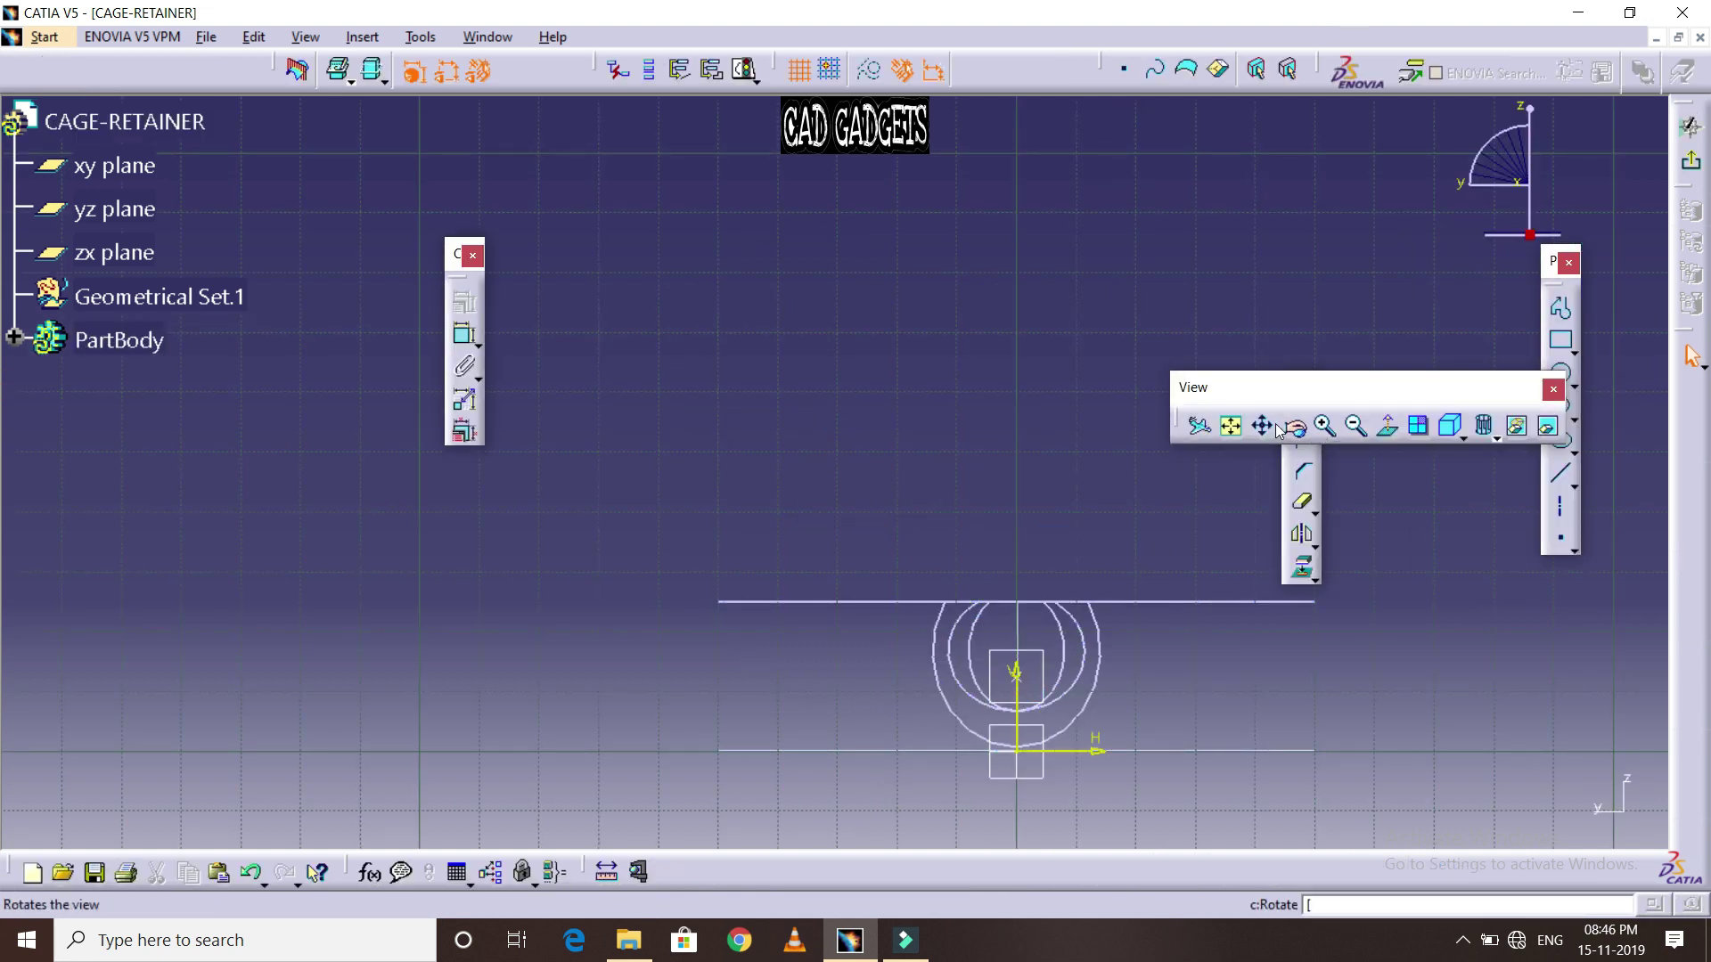
{"action": "left_click", "coordinate": [1230, 426]}
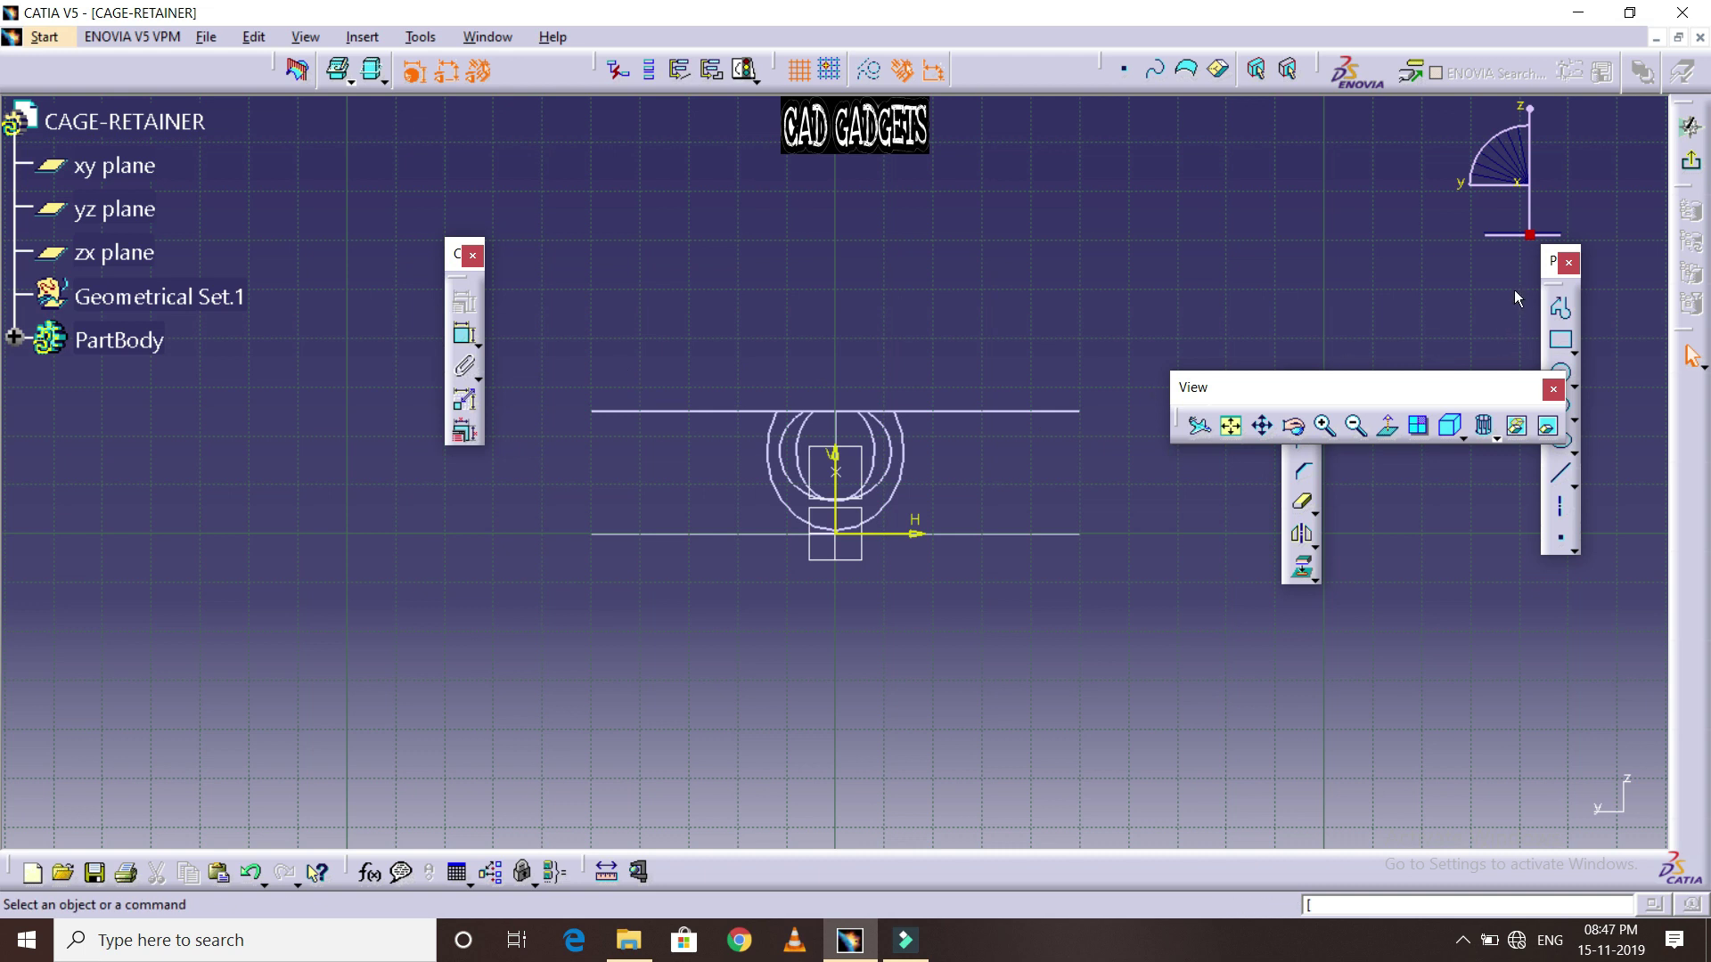
{"action": "left_click_drag", "start_coordinate": [1548, 270], "coordinate": [1143, 142]}
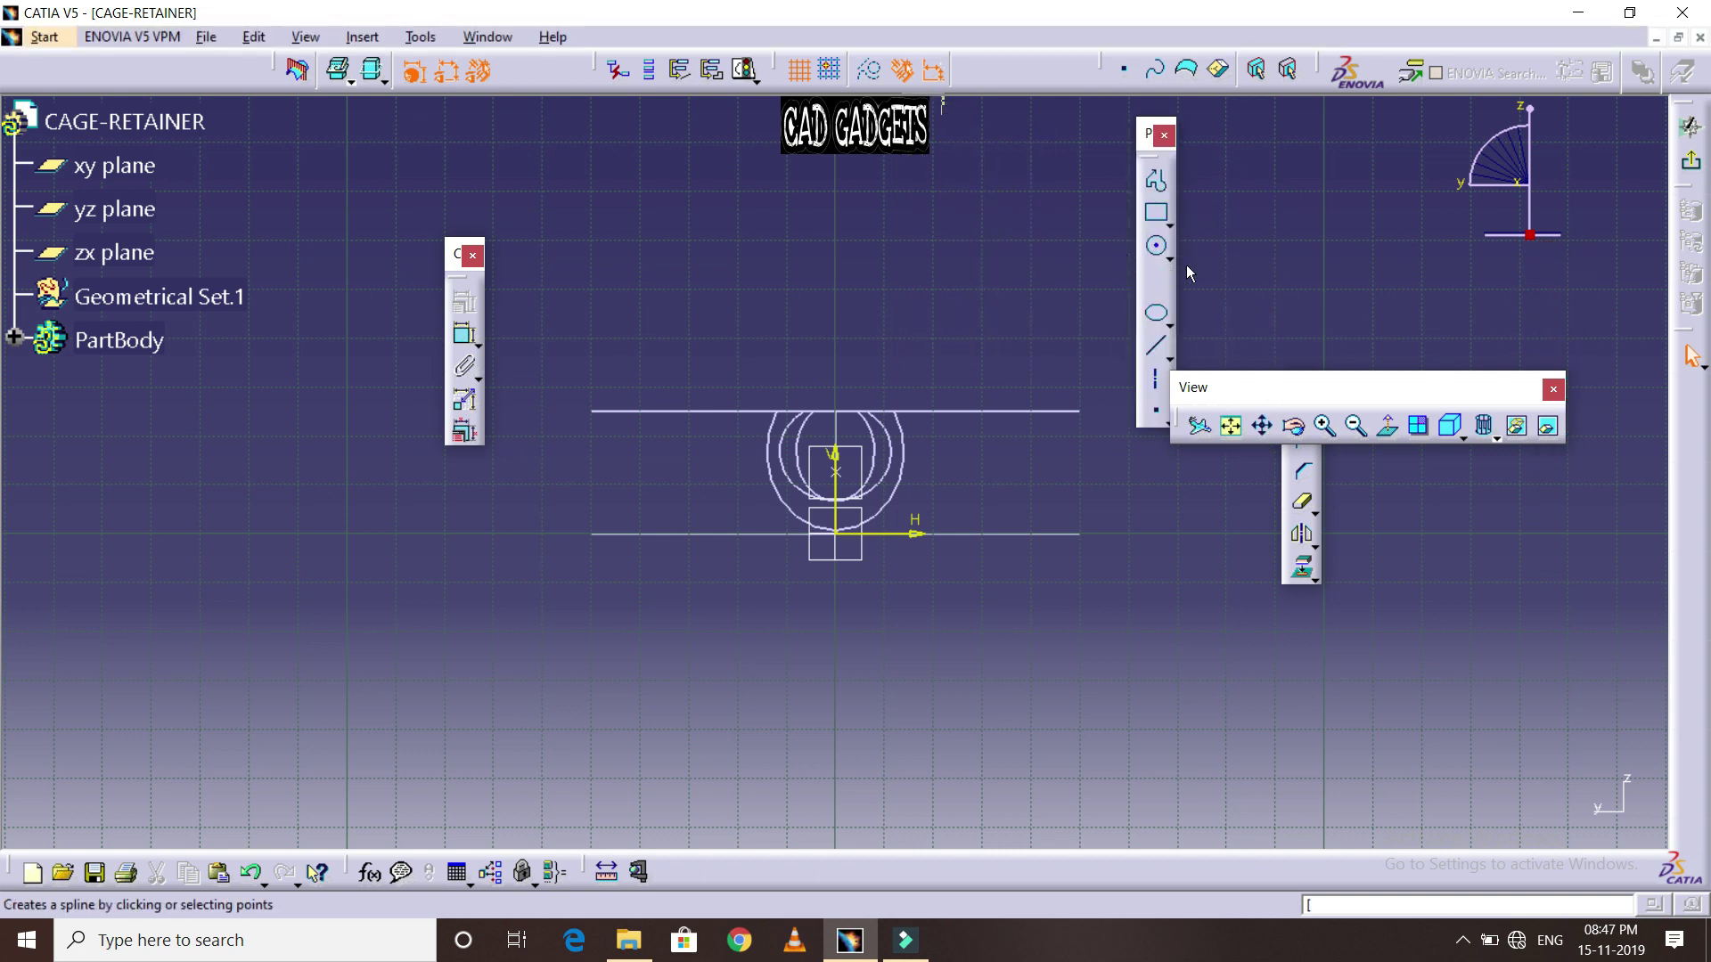
{"action": "left_click", "coordinate": [1158, 248]}
{"action": "left_click", "coordinate": [779, 245]}
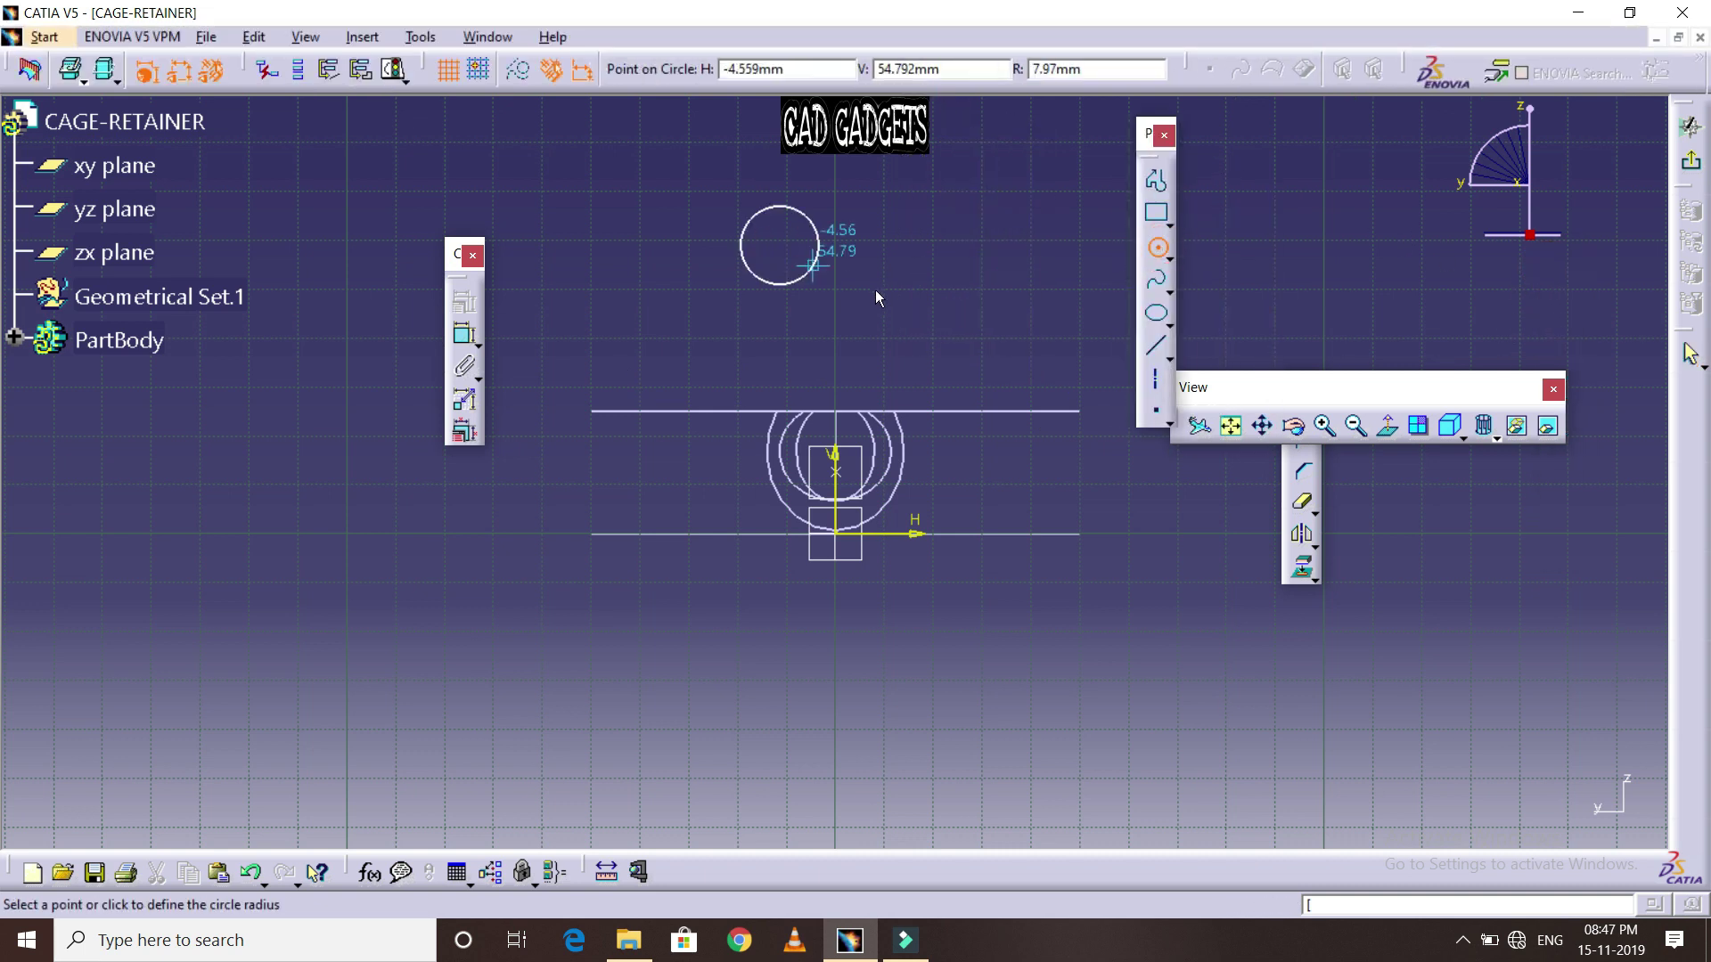
{"action": "left_click", "coordinate": [838, 261]}
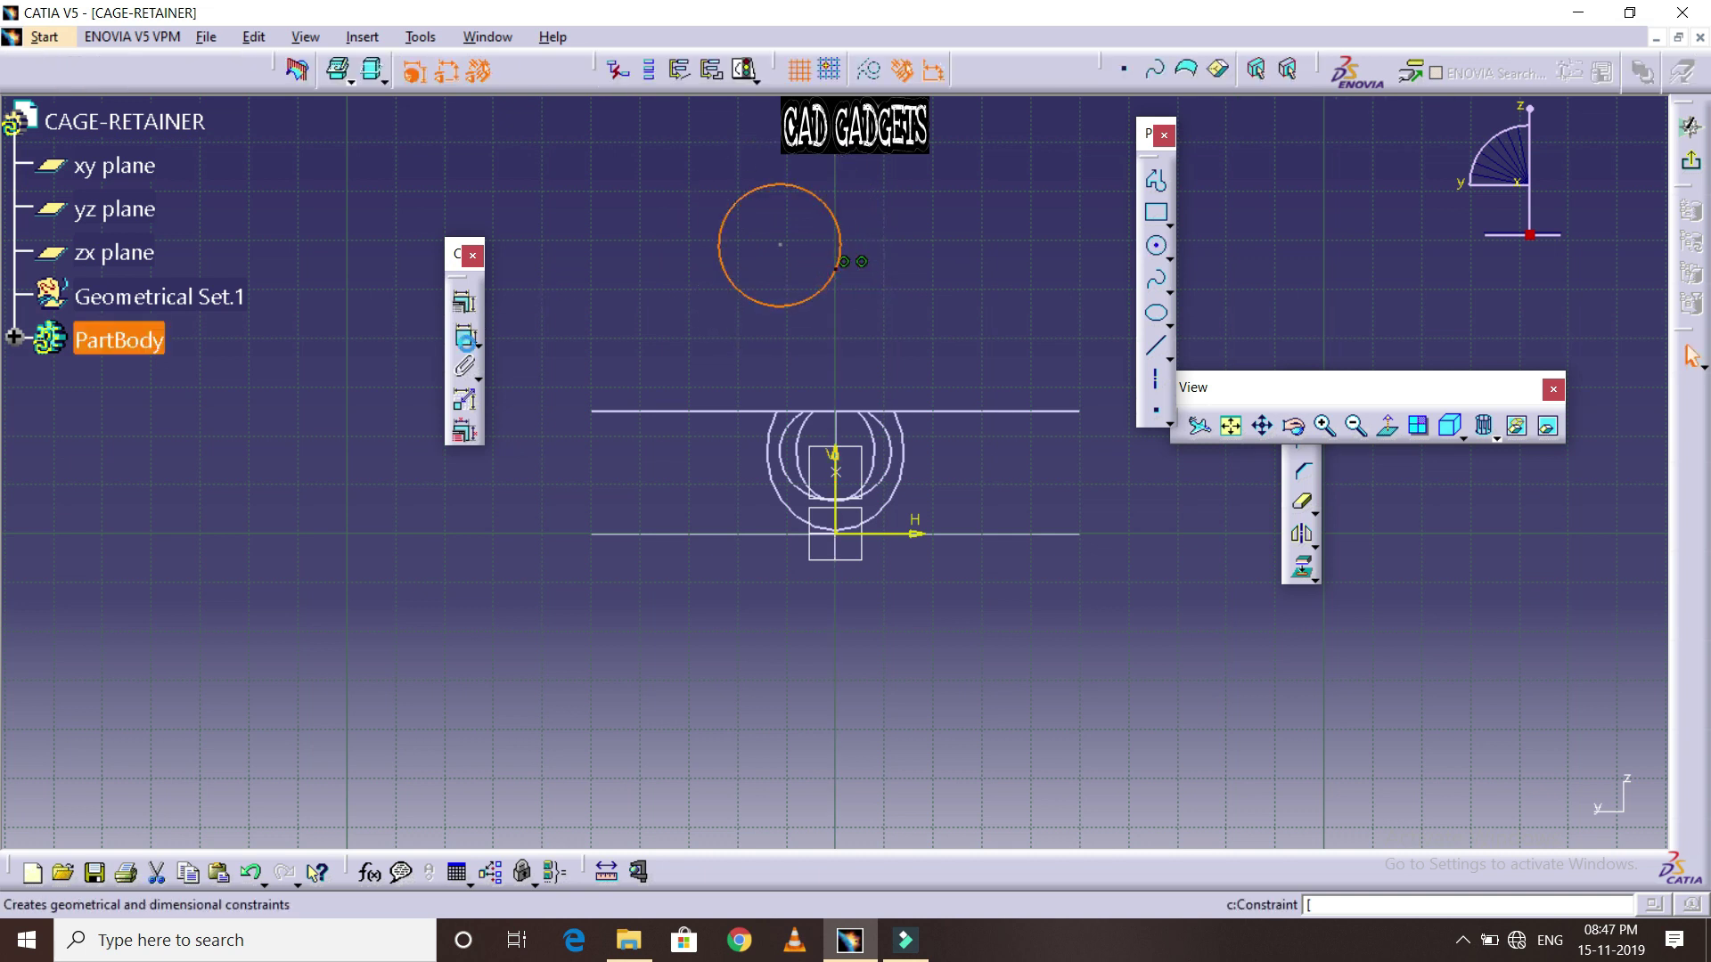
{"action": "left_click", "coordinate": [589, 240]}
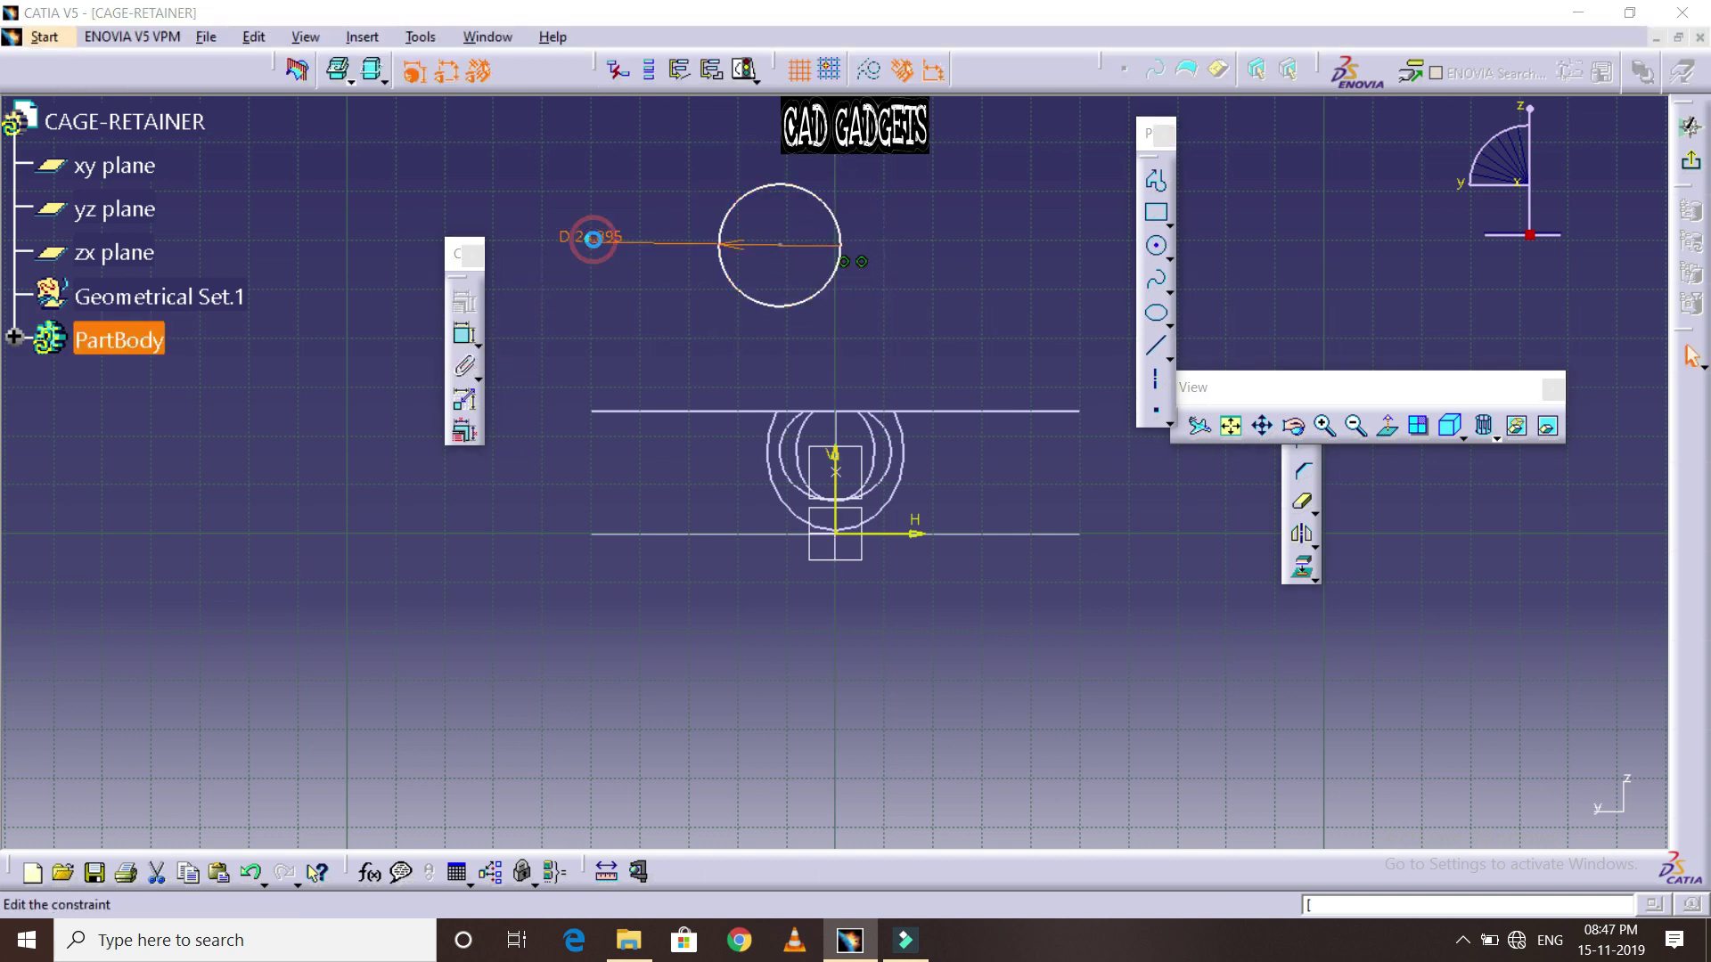
{"action": "double_click", "coordinate": [596, 248]}
{"action": "type", "text": "25"}
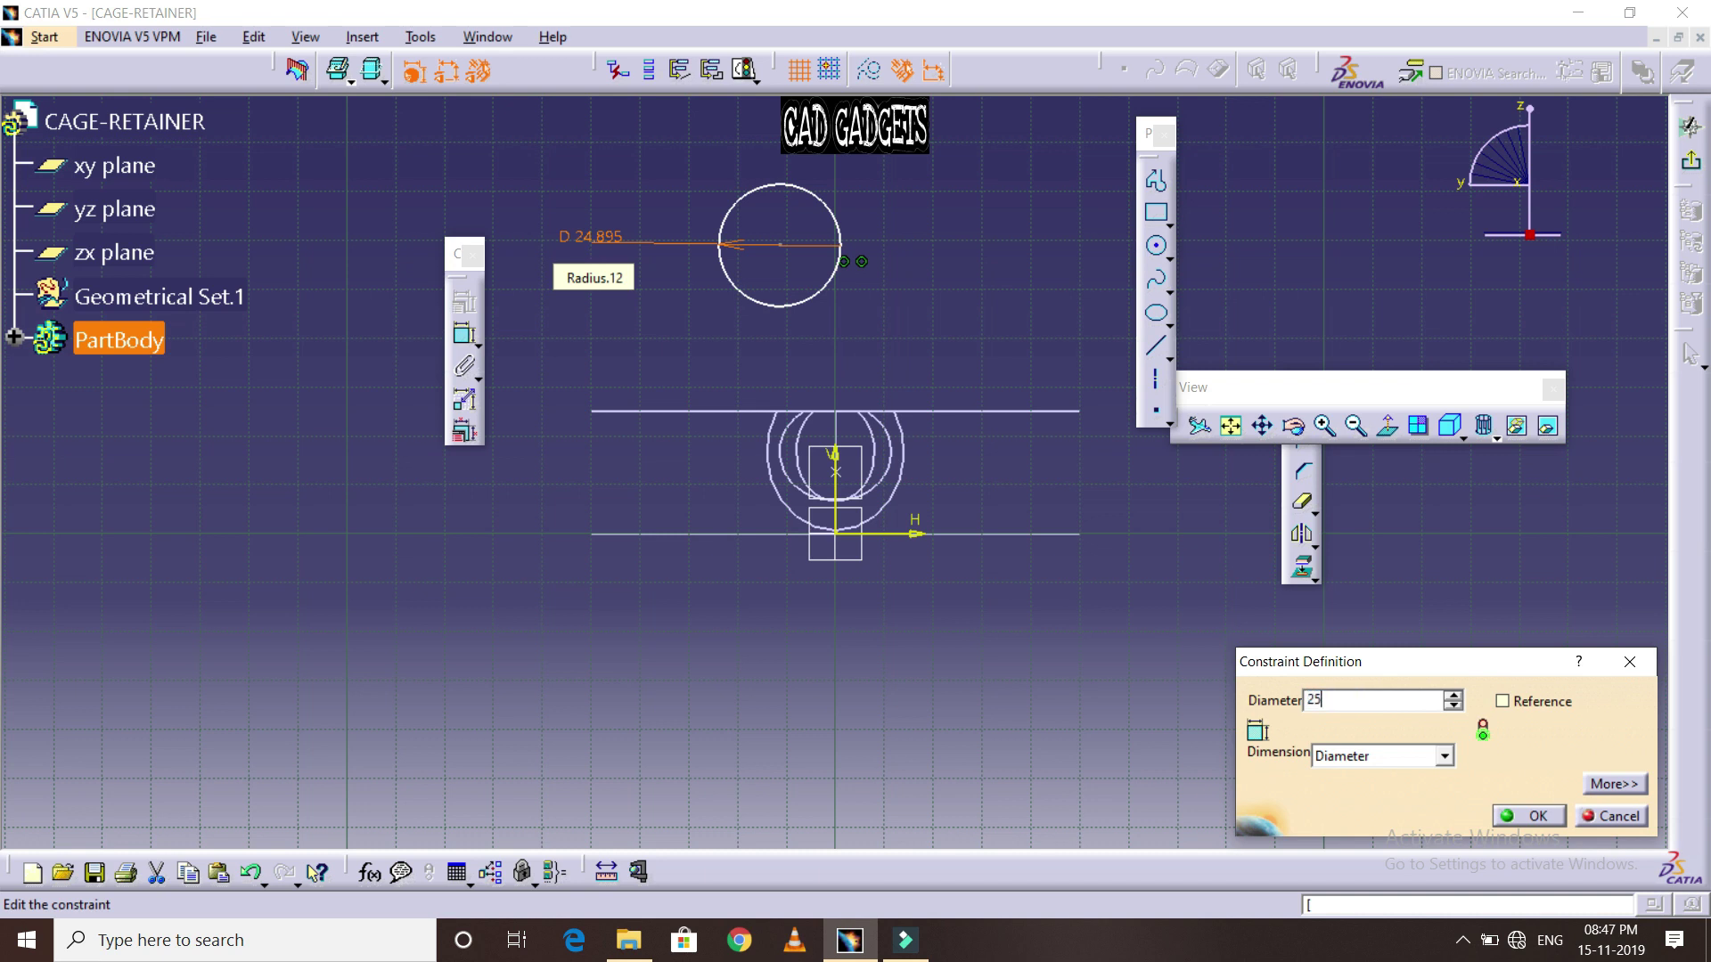
{"action": "key", "text": "Return"}
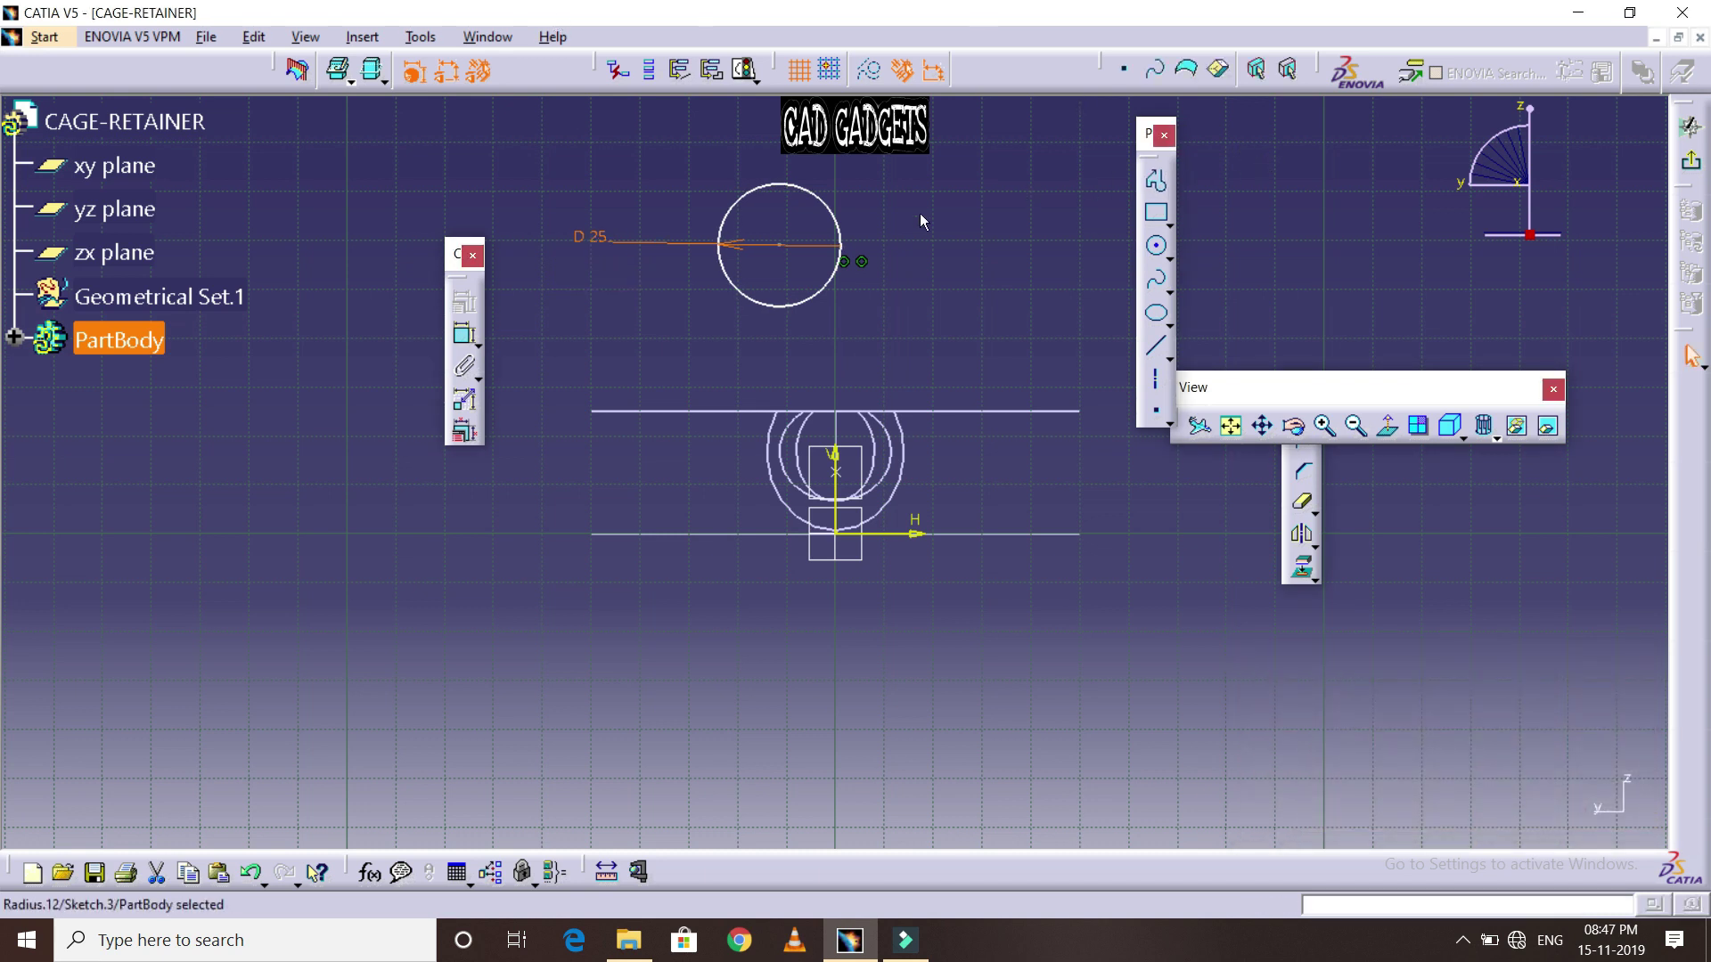
Constrain the circle centre to the V axis with a 0 offset
{"action": "left_click", "coordinate": [890, 223]}
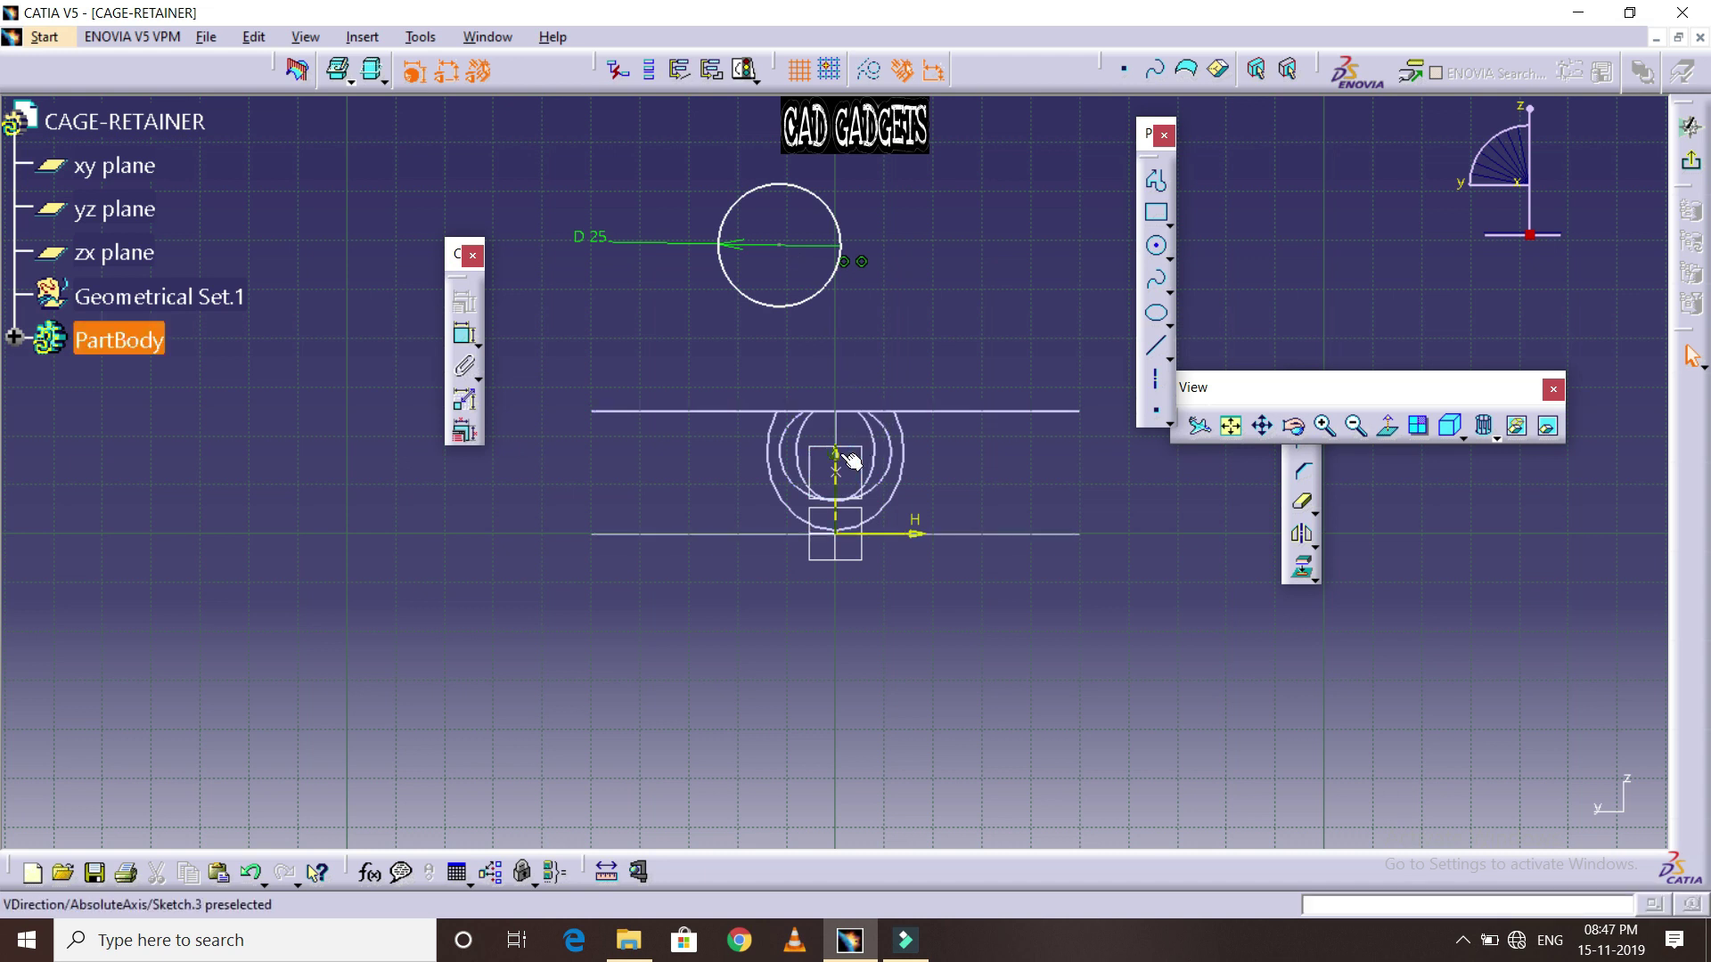
{"action": "left_click", "coordinate": [784, 246]}
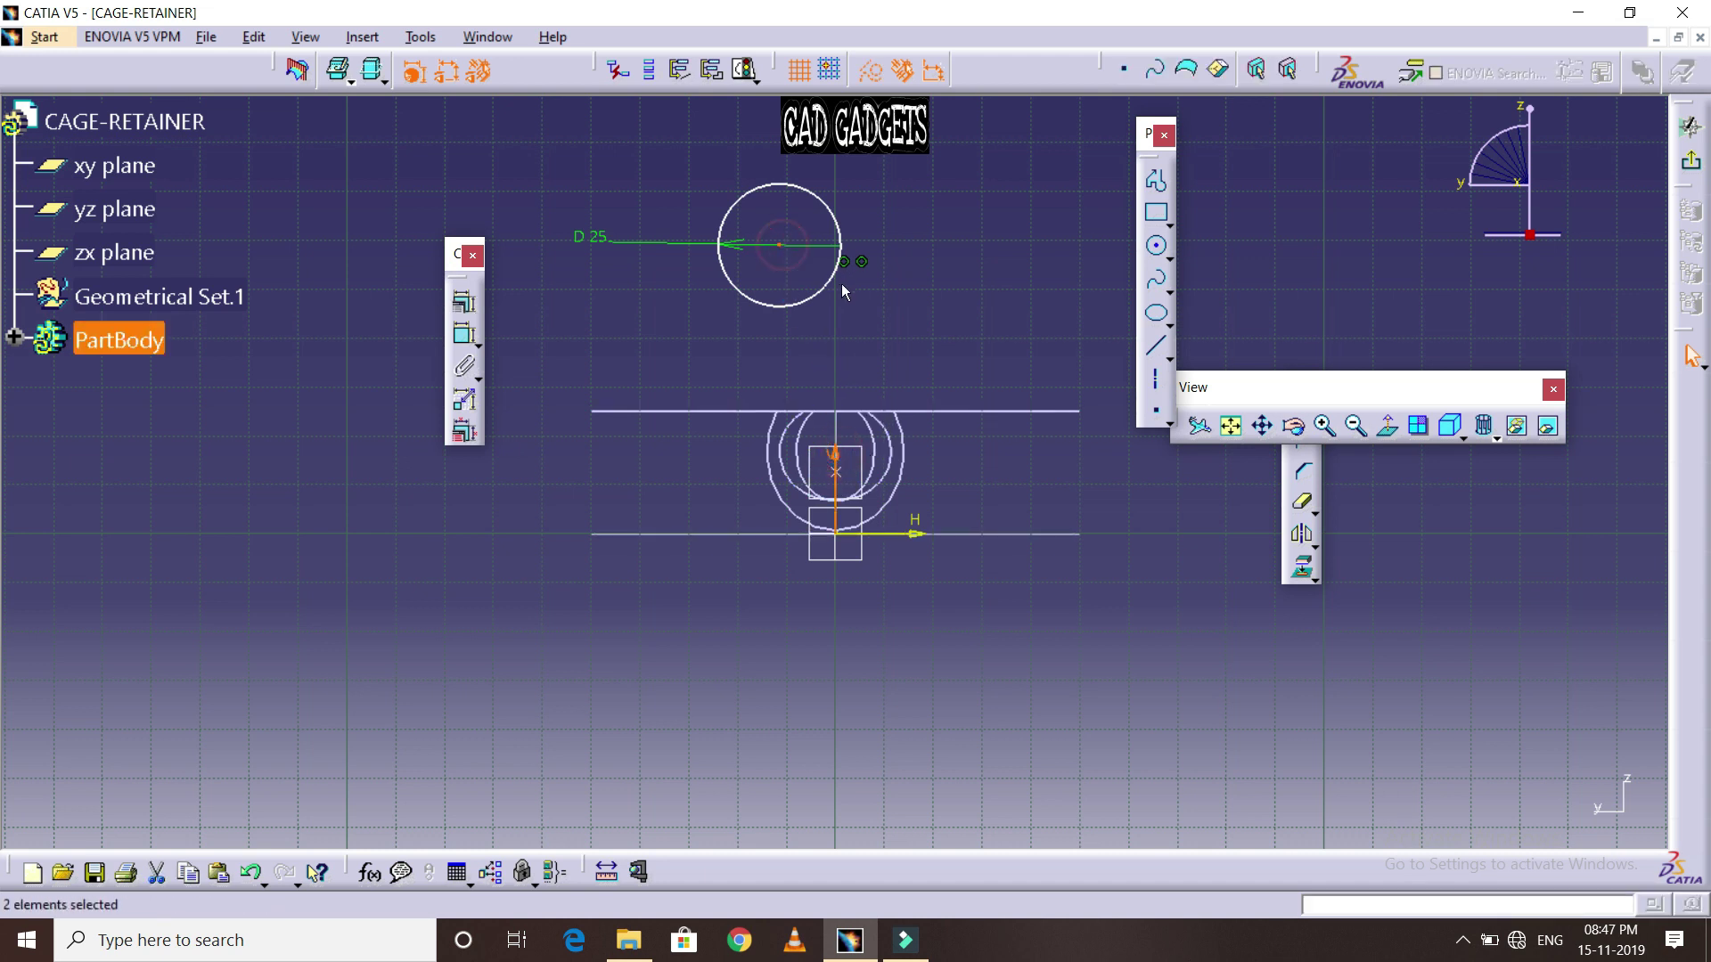
{"action": "left_click", "coordinate": [464, 335]}
{"action": "left_click", "coordinate": [824, 171]}
{"action": "double_click", "coordinate": [824, 171]}
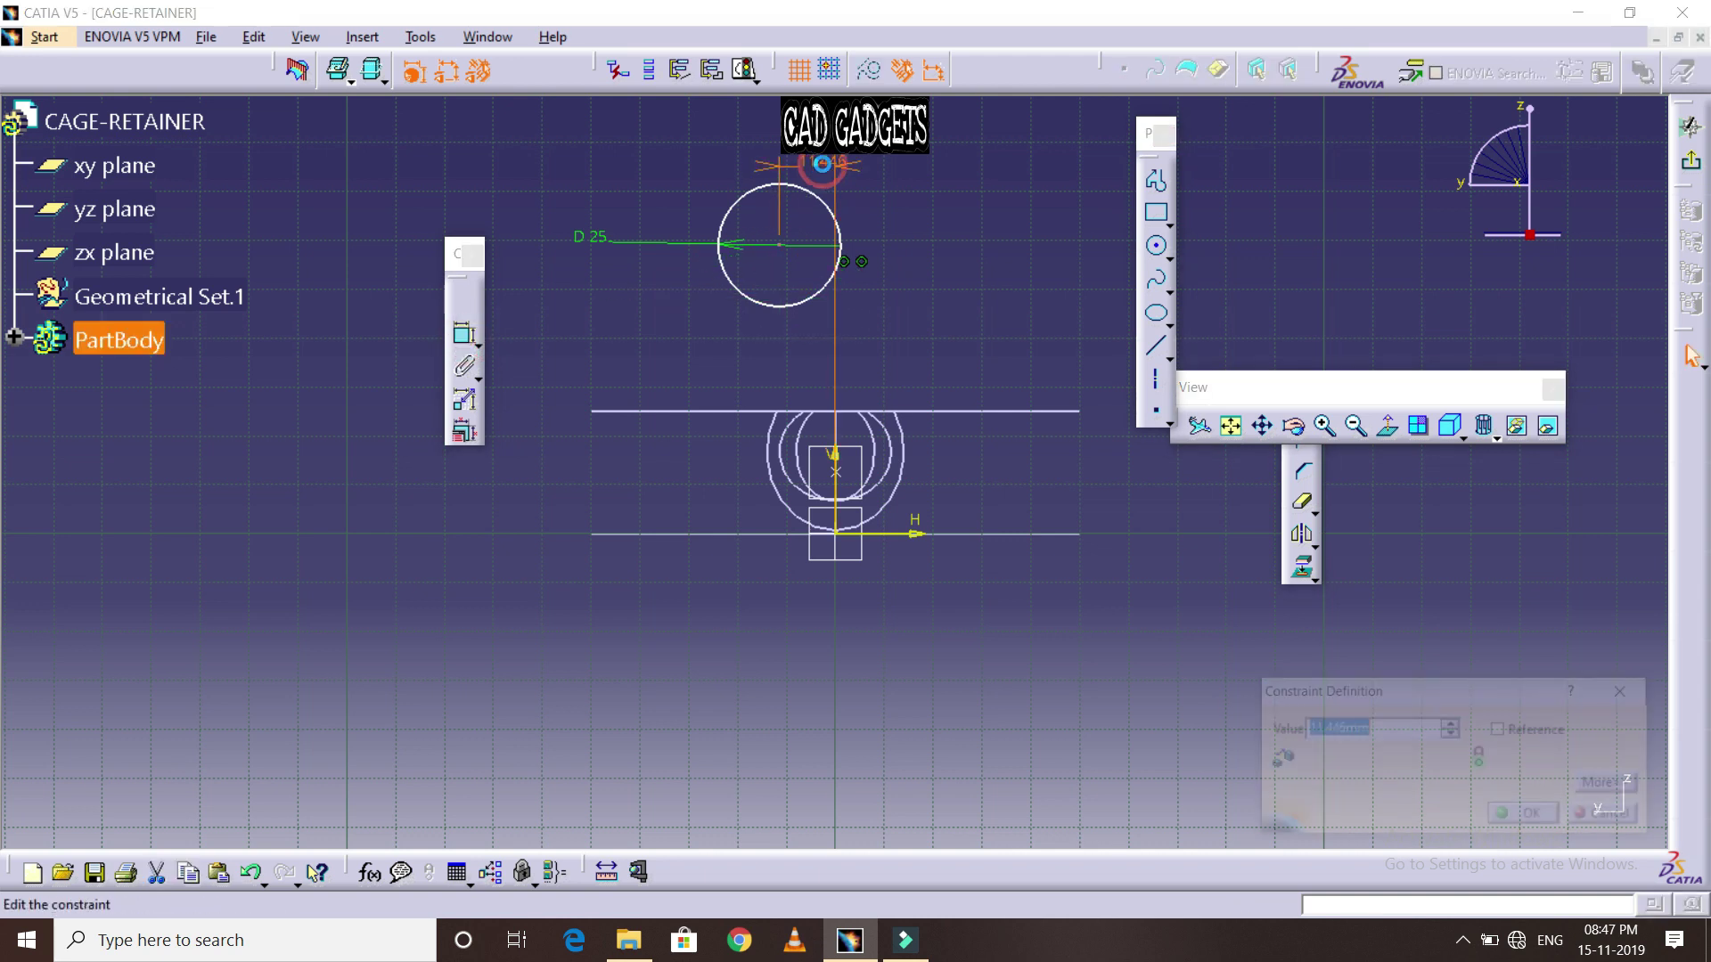
{"action": "key", "text": "Return"}
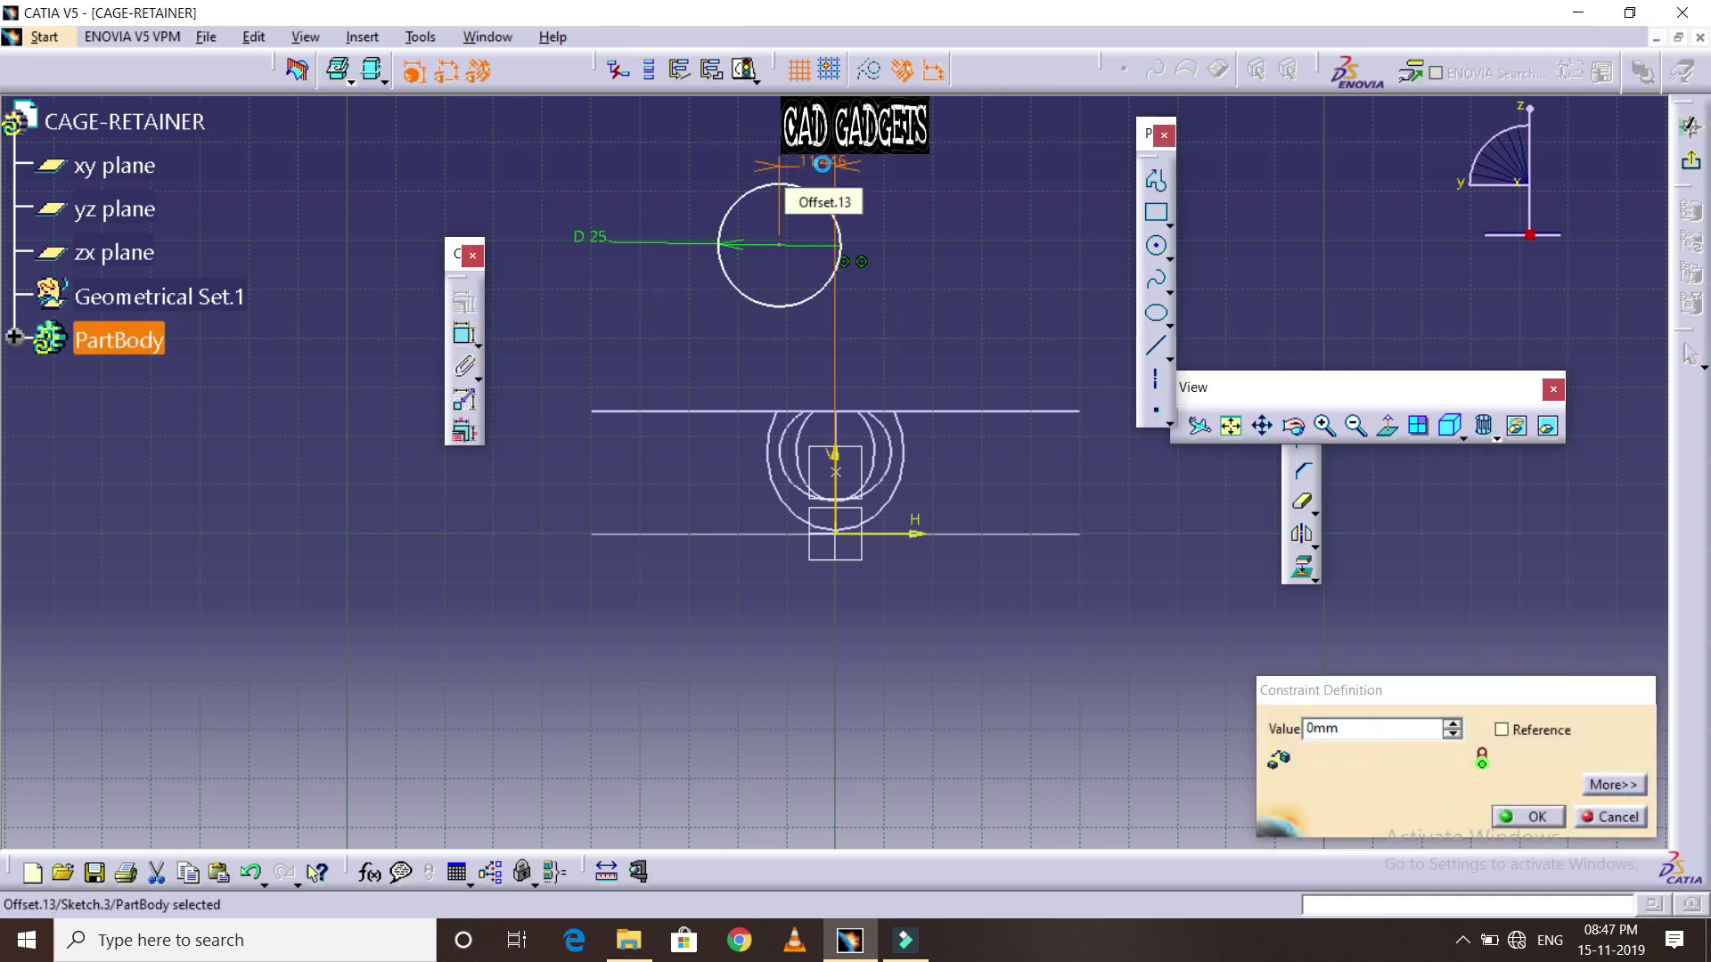
Constrain the circle's distance to the sketch origin to 4.841 mm
{"action": "left_click", "coordinate": [935, 310]}
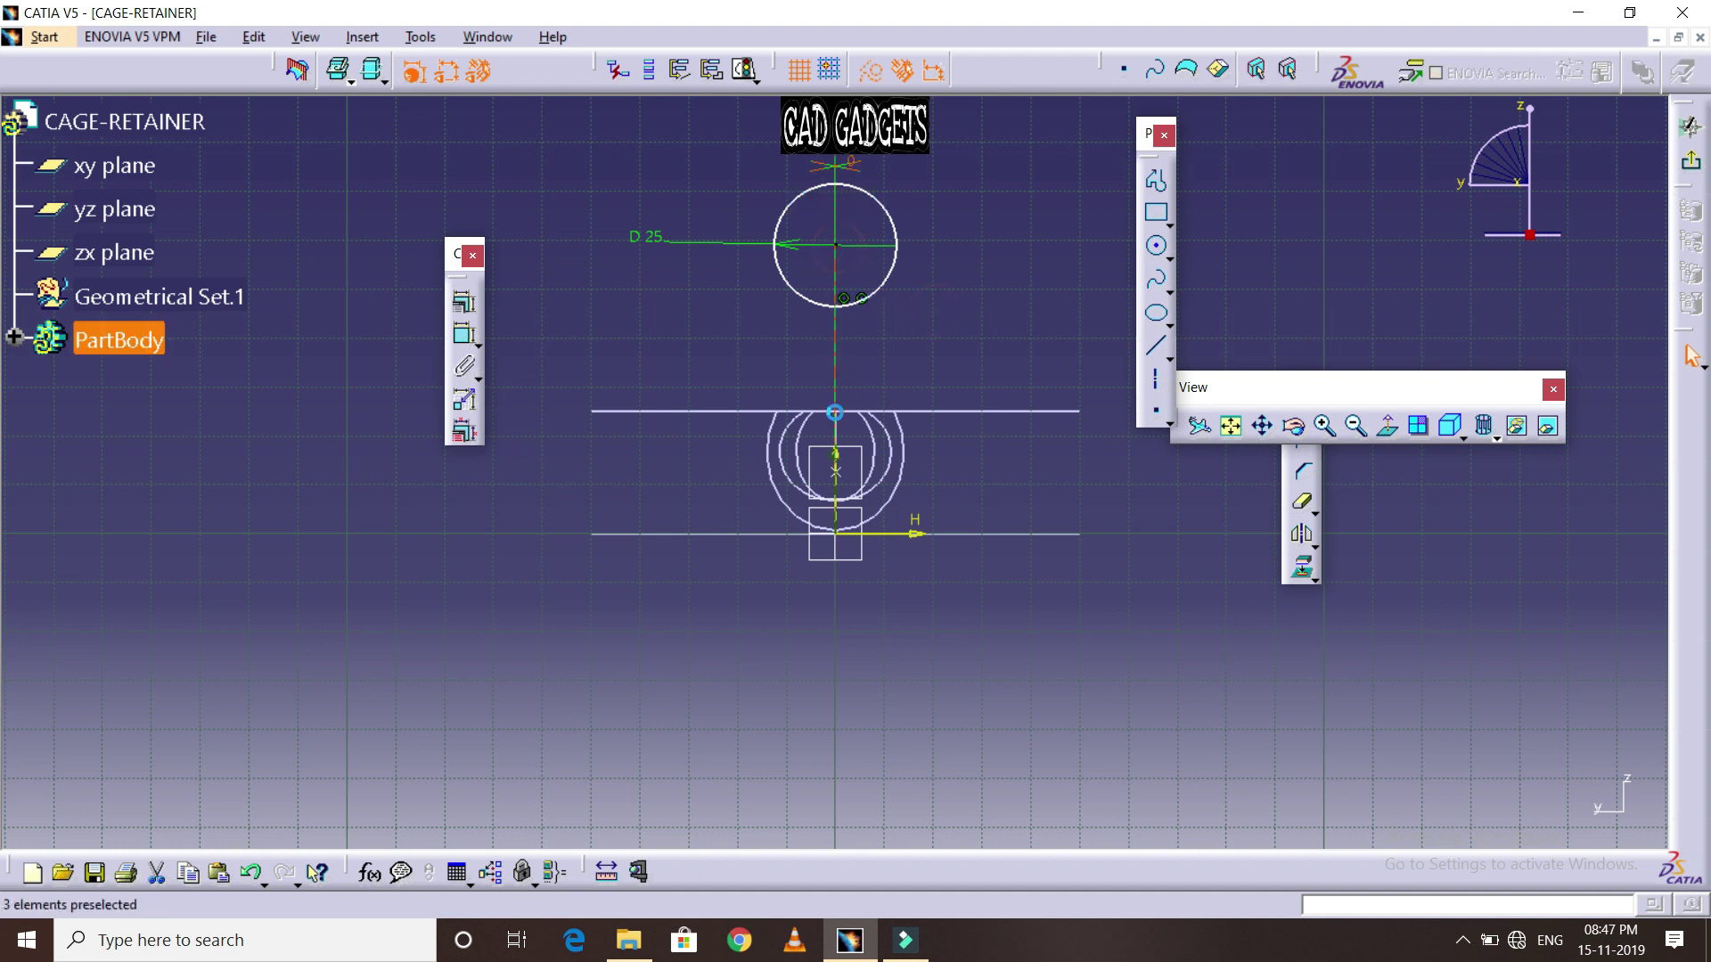
{"action": "left_click", "coordinate": [837, 472]}
{"action": "left_click", "coordinate": [458, 336]}
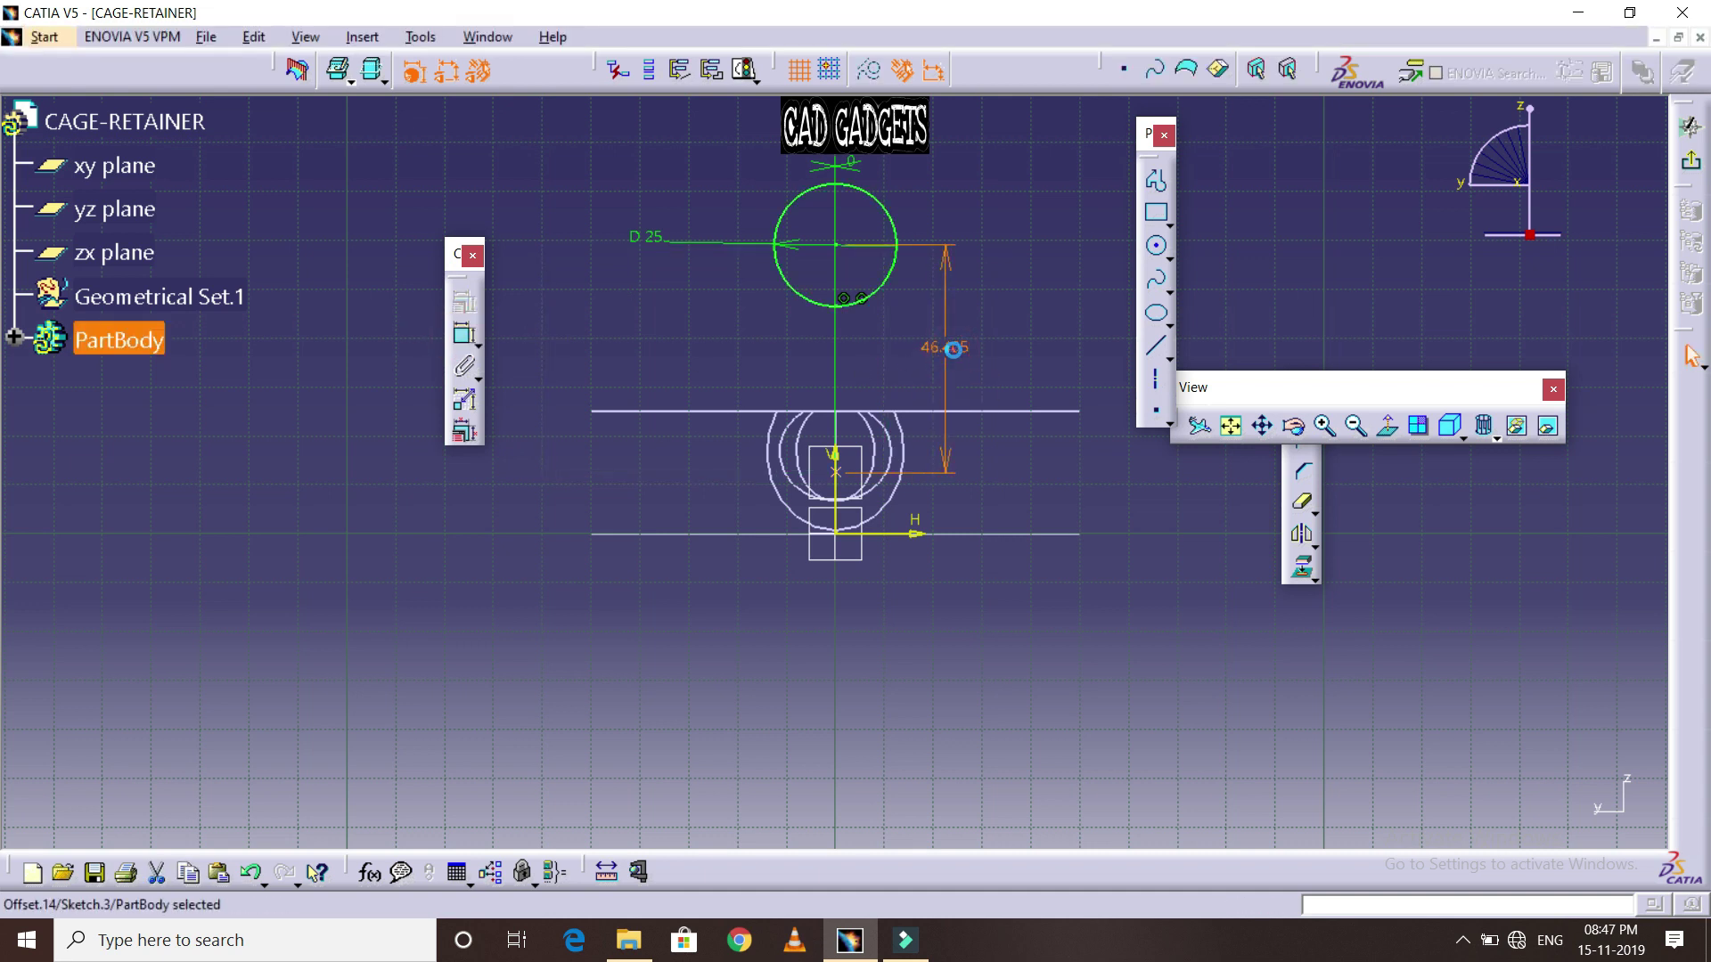
{"action": "double_click", "coordinate": [953, 348]}
{"action": "type", "text": "4.841"}
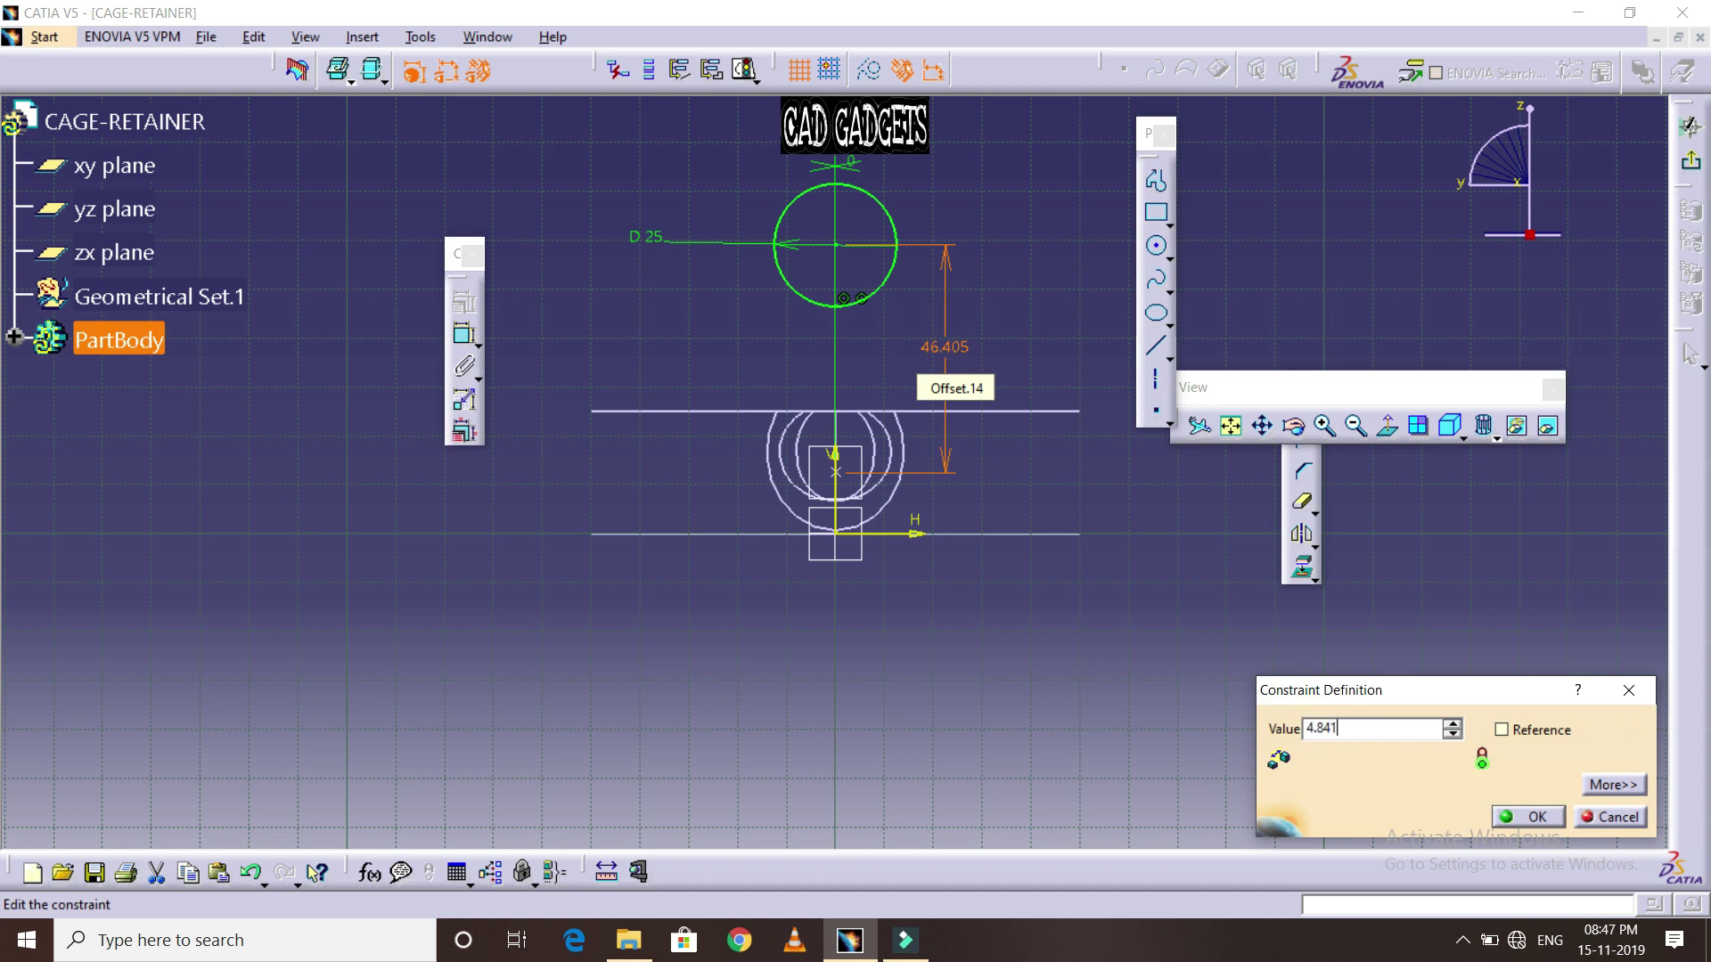
{"action": "key", "text": "Return"}
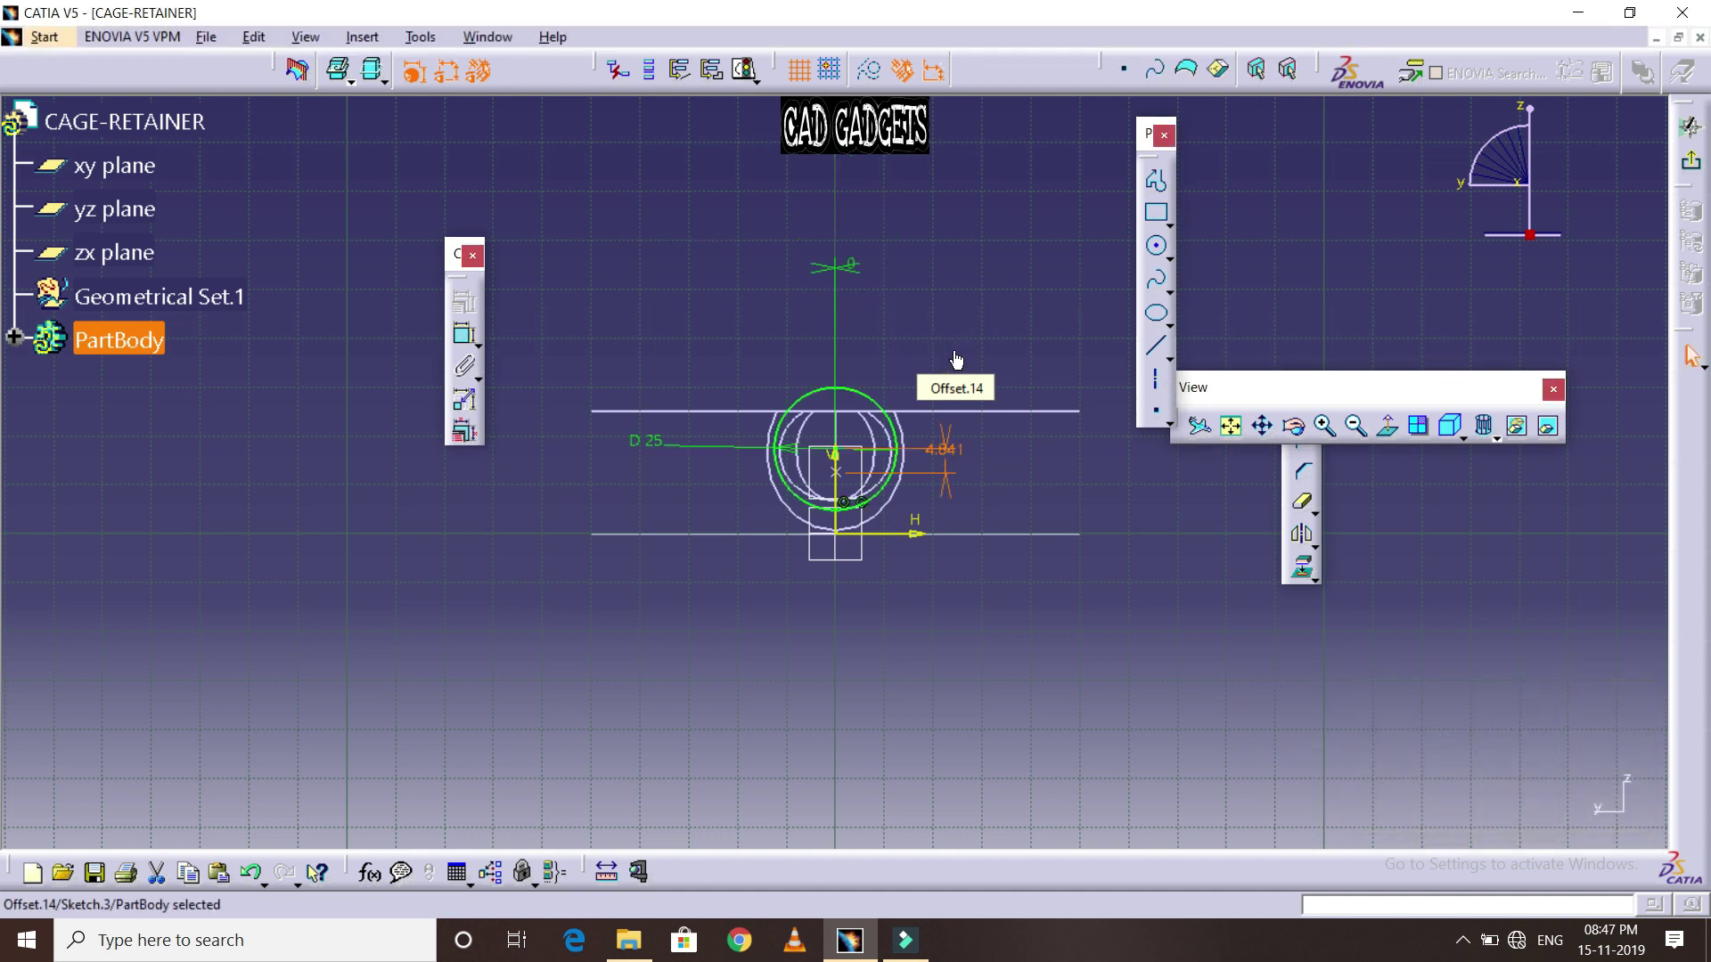
{"action": "left_click", "coordinate": [734, 722]}
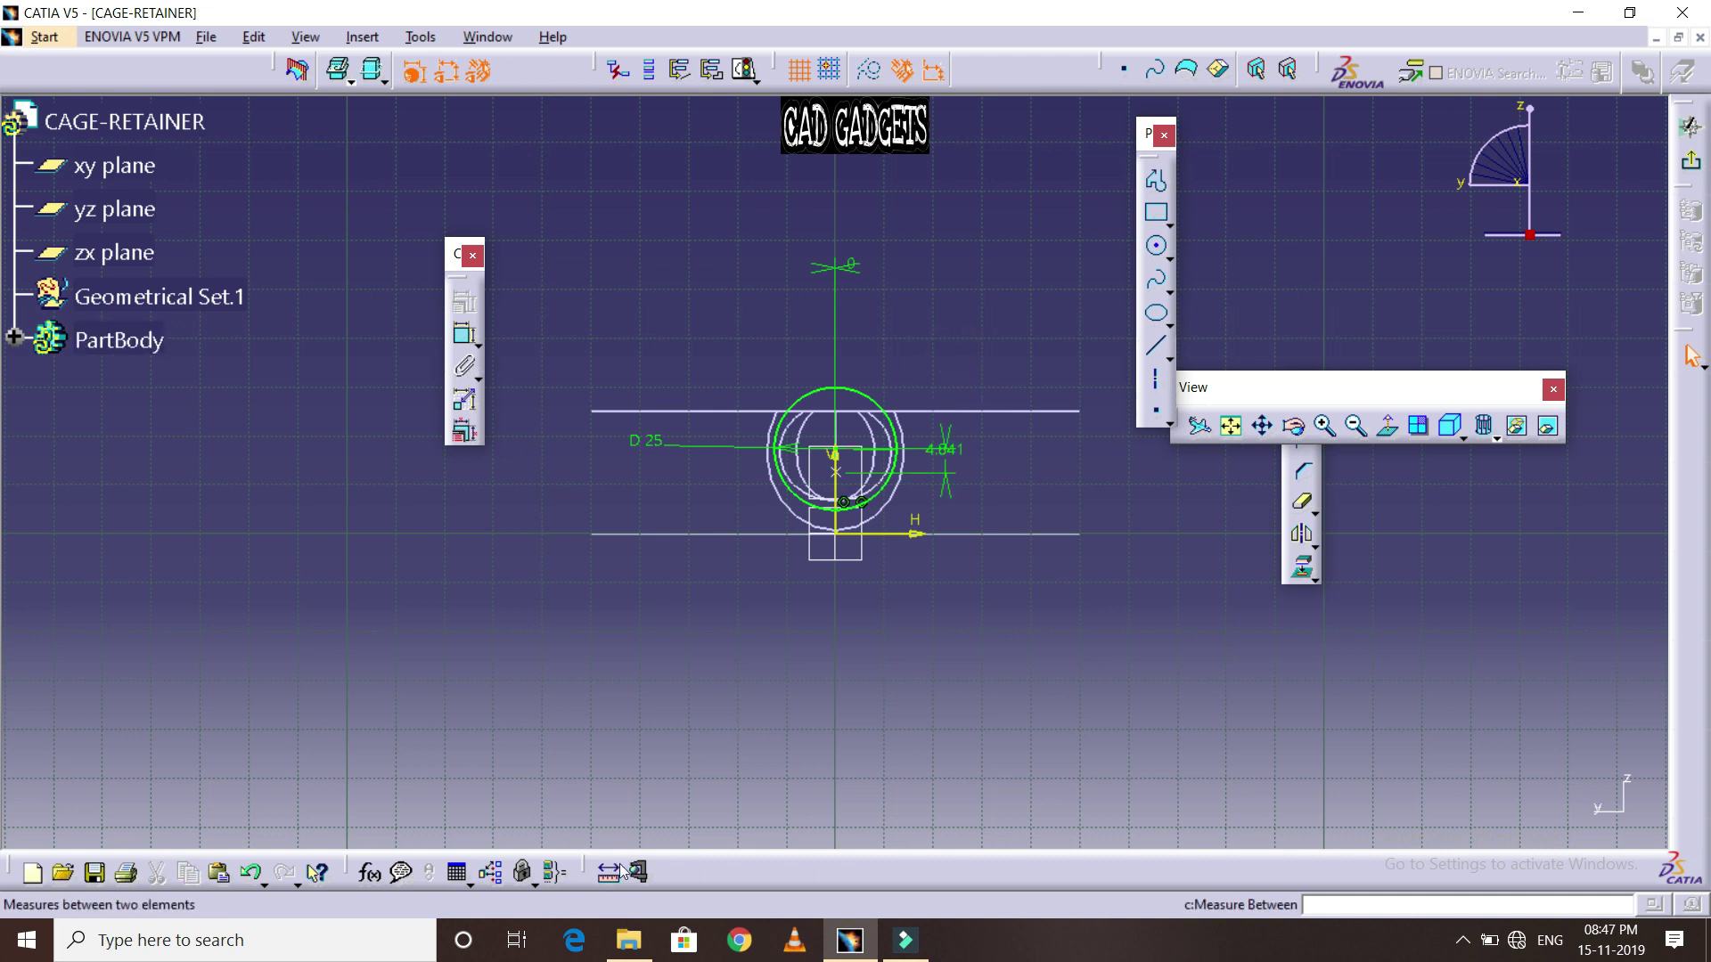
Check the circle sketch in 3D, switch to Shading with Edges, and exit to part design
{"action": "left_click", "coordinate": [1294, 433]}
{"action": "mouse_move", "coordinate": [601, 234]}
{"action": "left_mouse_down"}
{"action": "mouse_move", "coordinate": [843, 347]}
{"action": "mouse_move", "coordinate": [1127, 747]}
{"action": "mouse_move", "coordinate": [828, 523]}
{"action": "mouse_move", "coordinate": [974, 553]}
{"action": "mouse_move", "coordinate": [1069, 535]}
{"action": "left_mouse_up"}
{"action": "left_click", "coordinate": [1399, 436]}
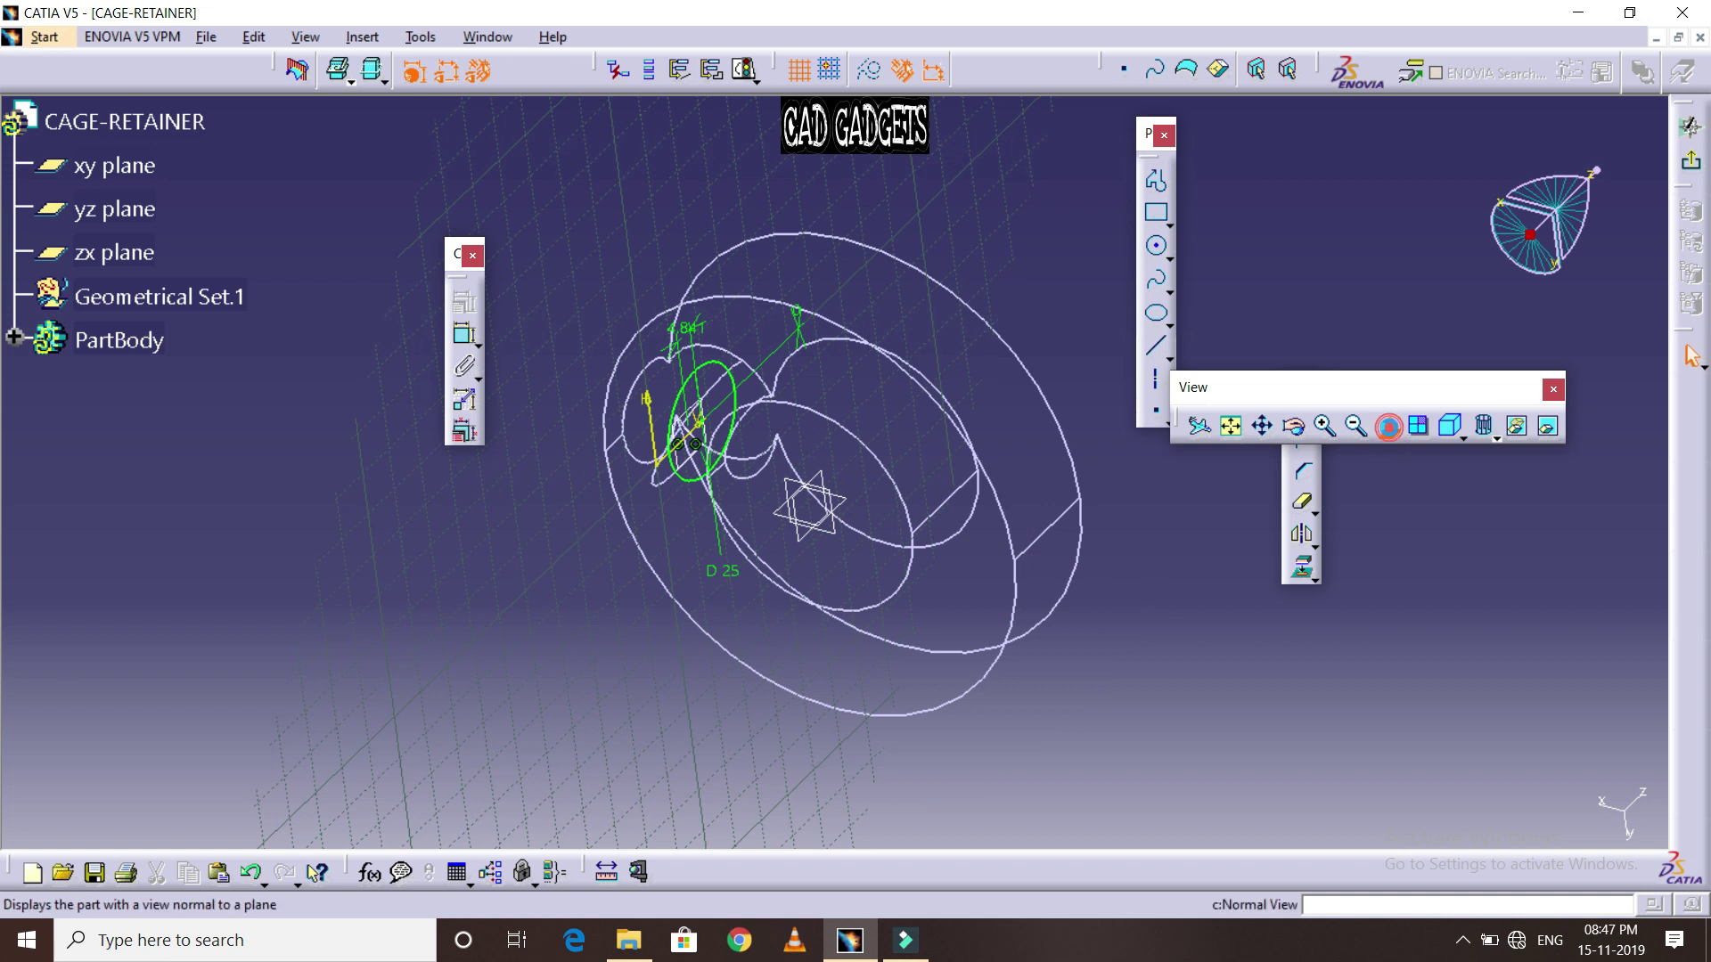
{"action": "key", "text": "Escape"}
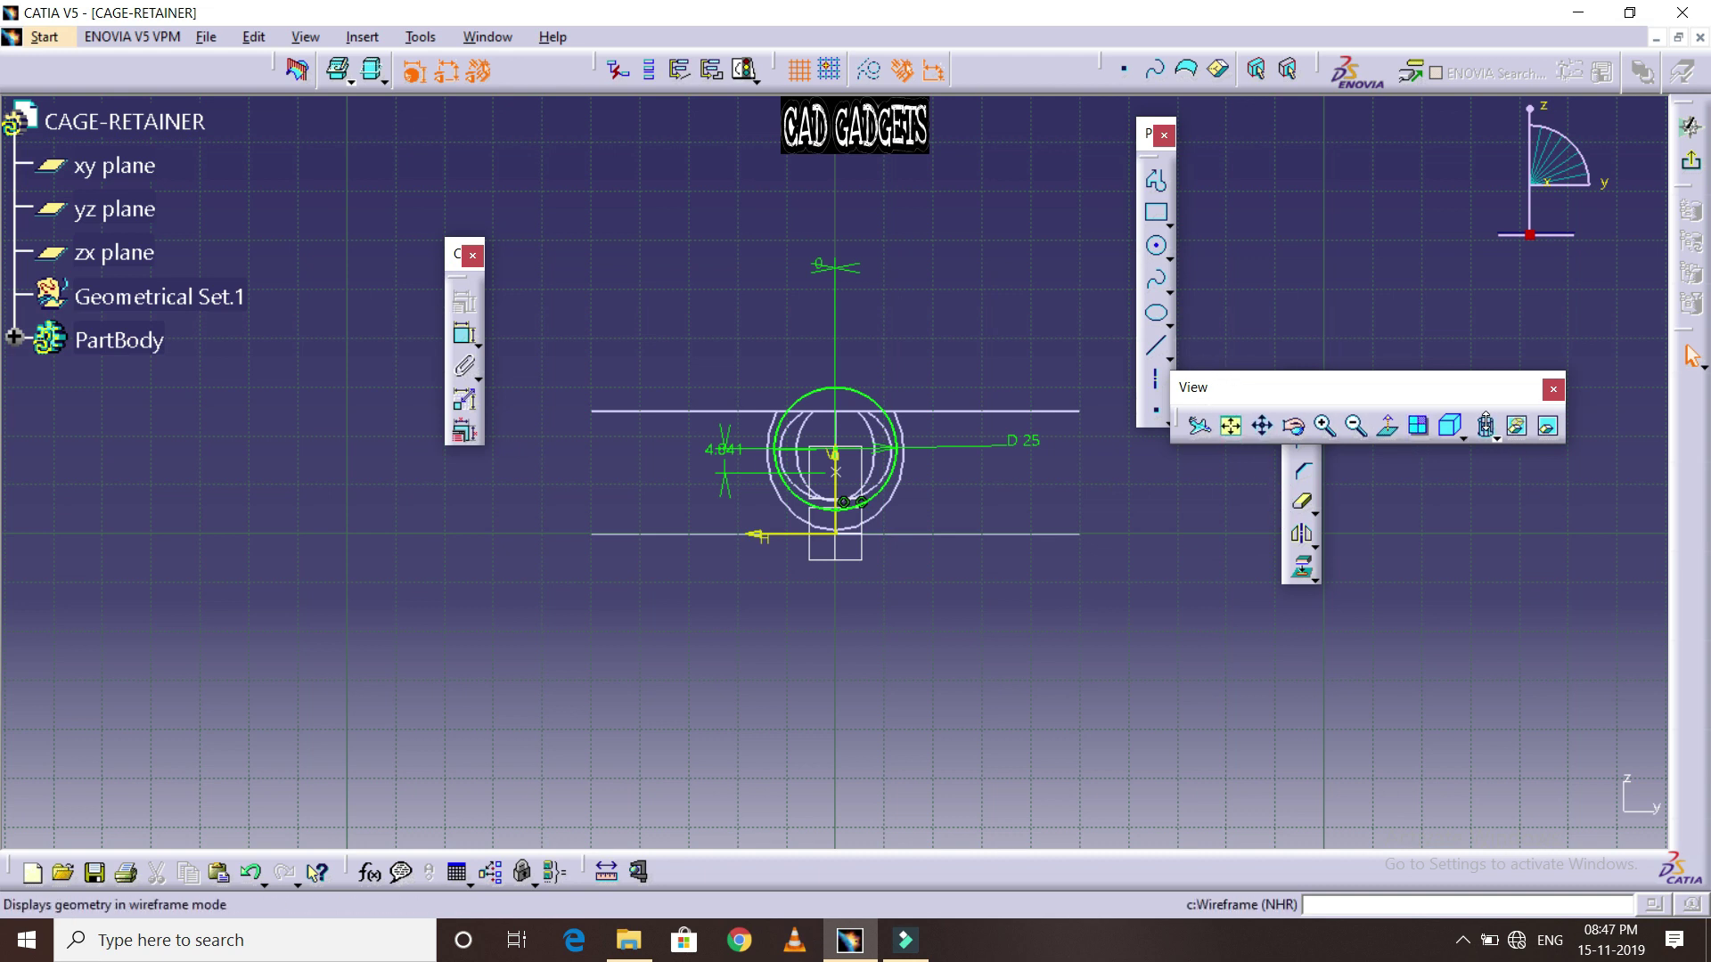
{"action": "left_click", "coordinate": [1484, 429]}
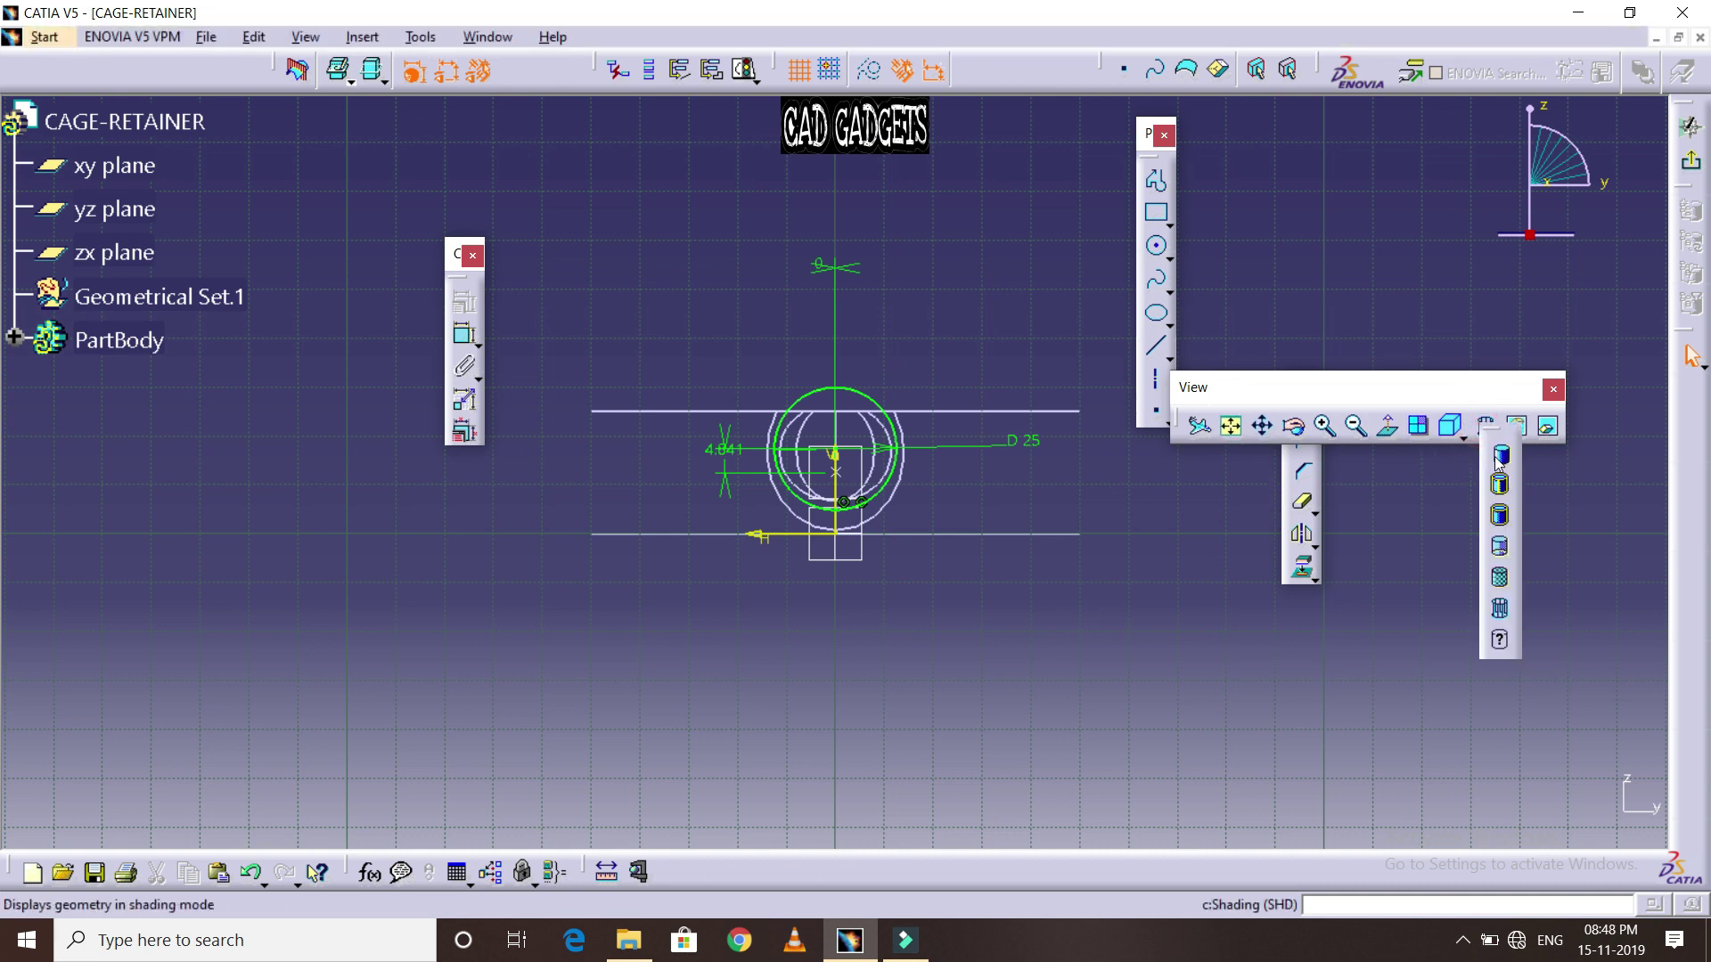
{"action": "left_click", "coordinate": [1498, 488]}
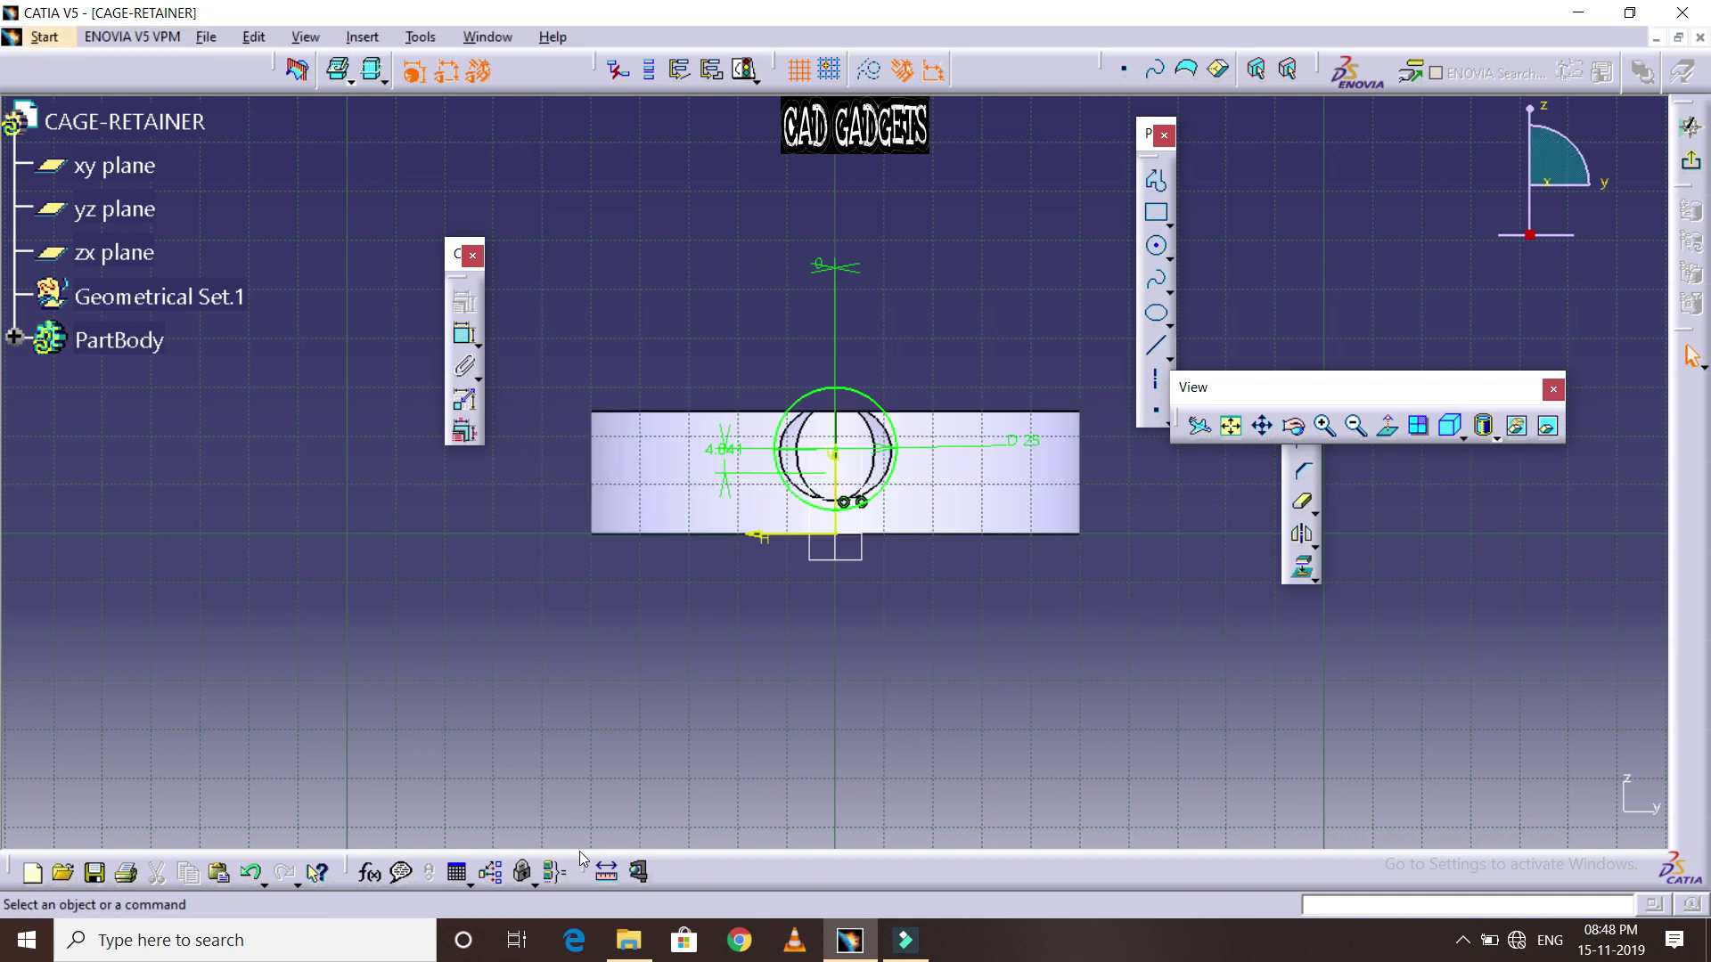
{"action": "left_click", "coordinate": [1294, 425]}
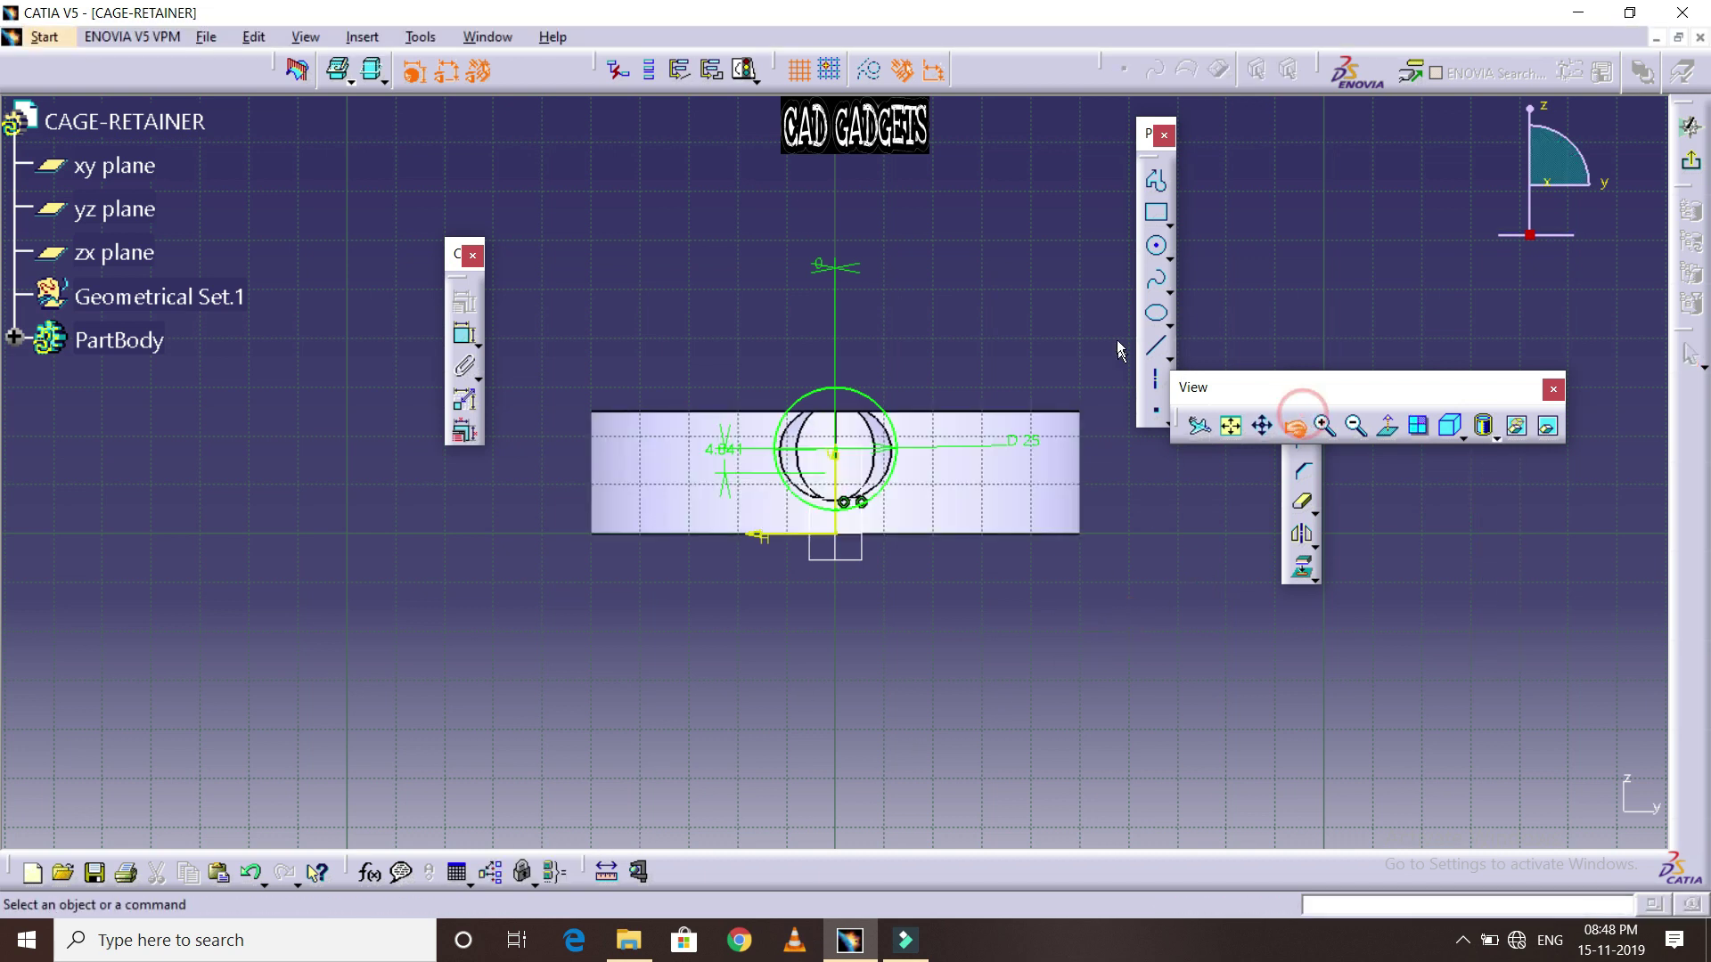
{"action": "left_click_drag", "start_coordinate": [1022, 265], "coordinate": [855, 570]}
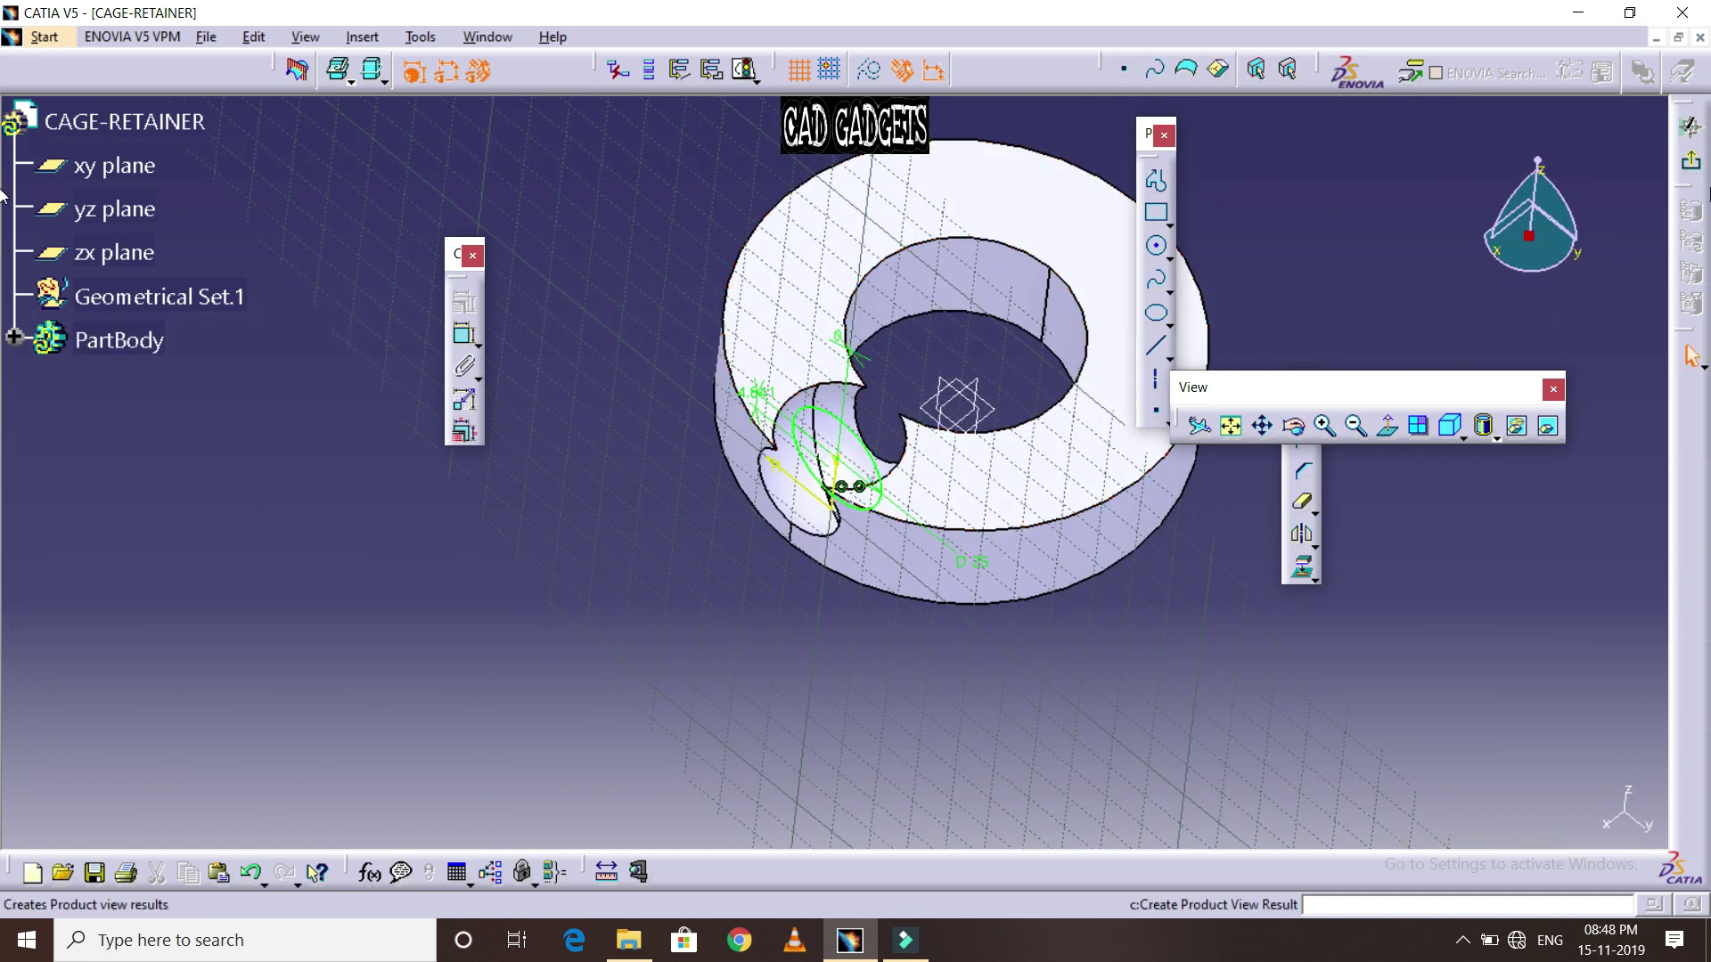
{"action": "left_click", "coordinate": [1688, 162]}
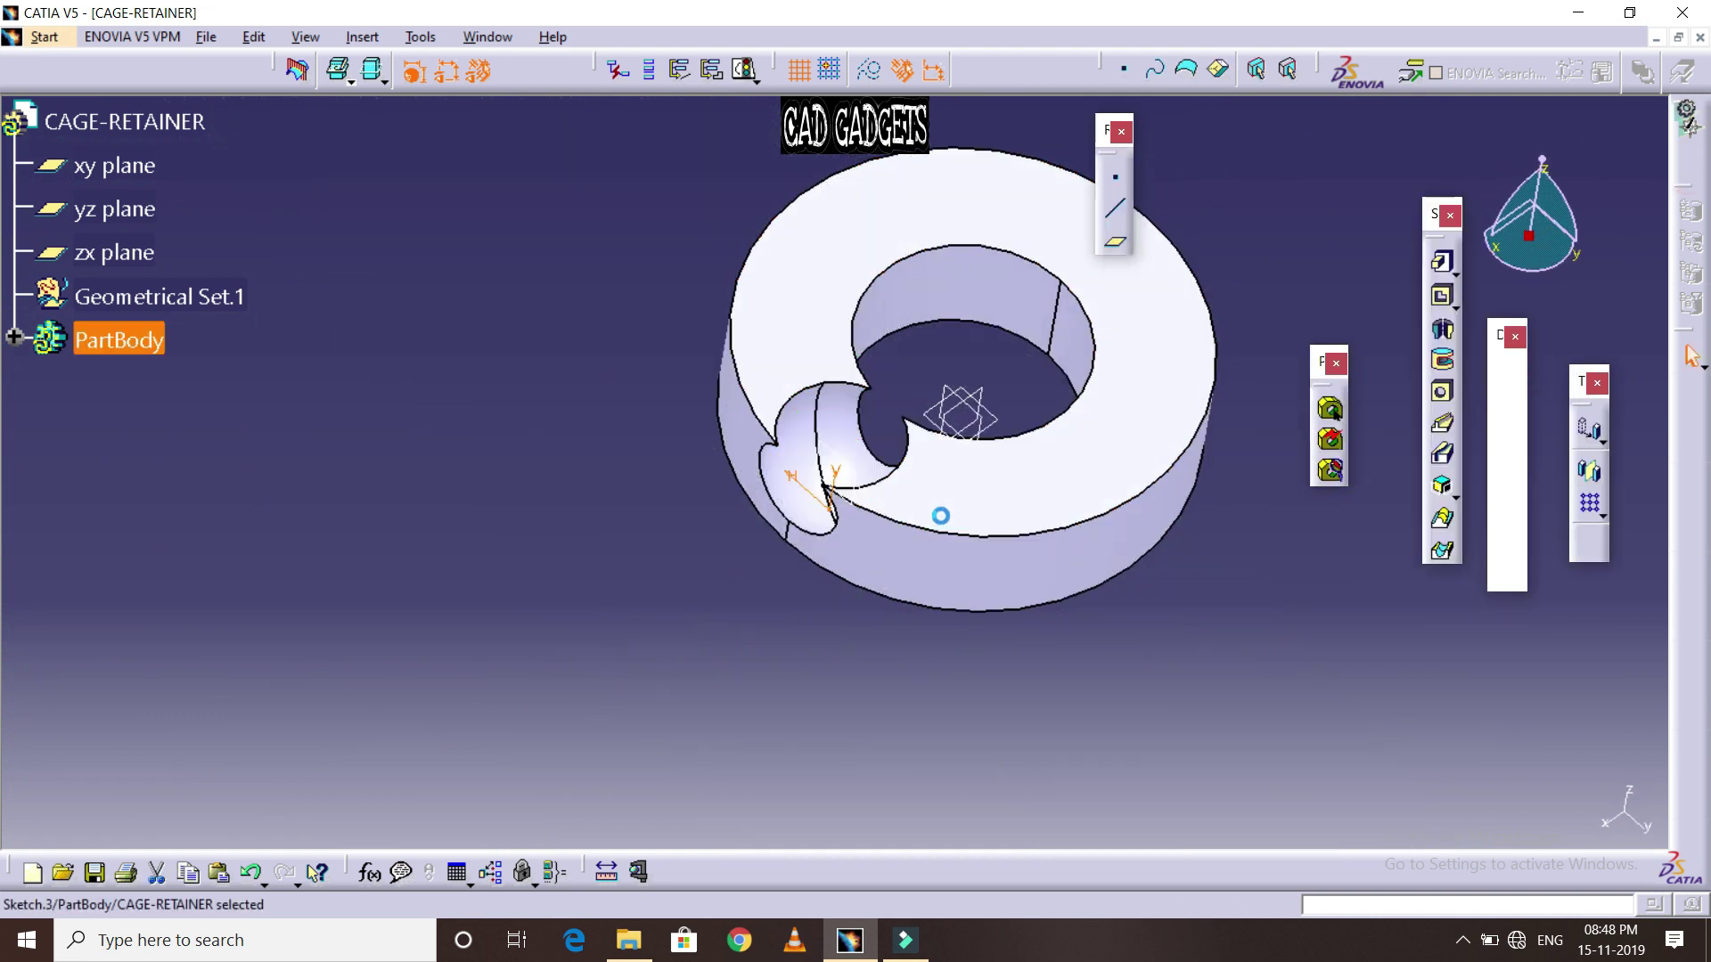
Pocket Sketch.3 at 25 mm depth with Mirrored extent, then orbit to inspect it
{"action": "left_click", "coordinate": [666, 490]}
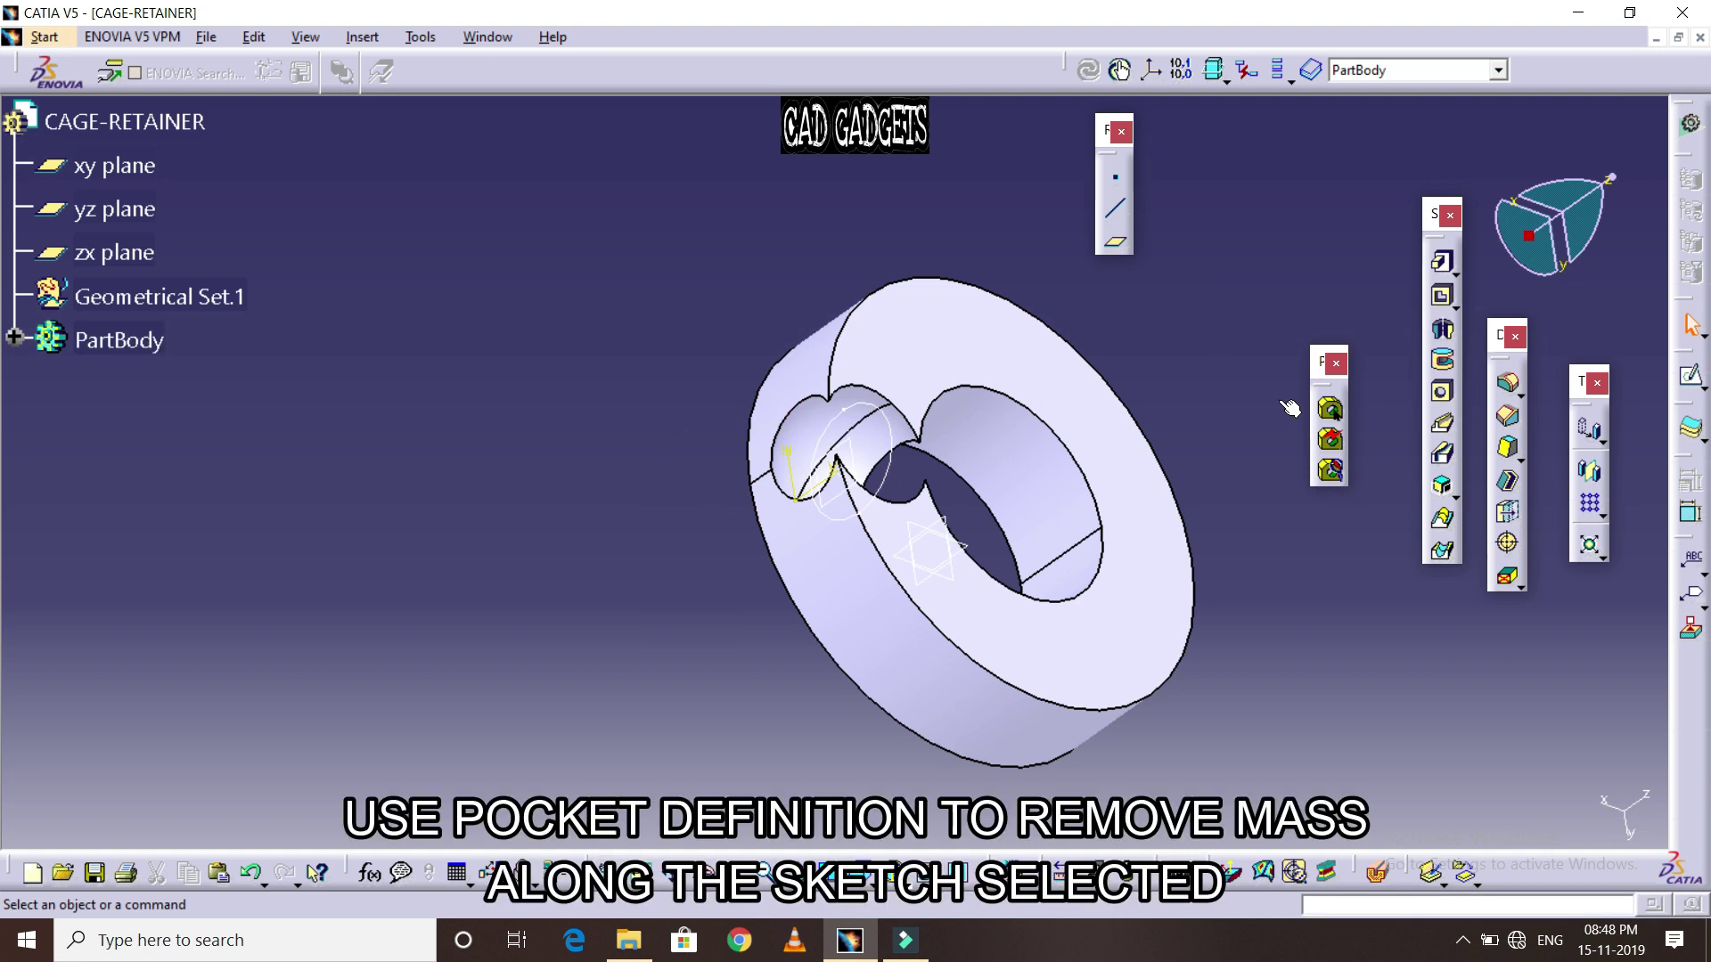
{"action": "left_click", "coordinate": [1441, 296]}
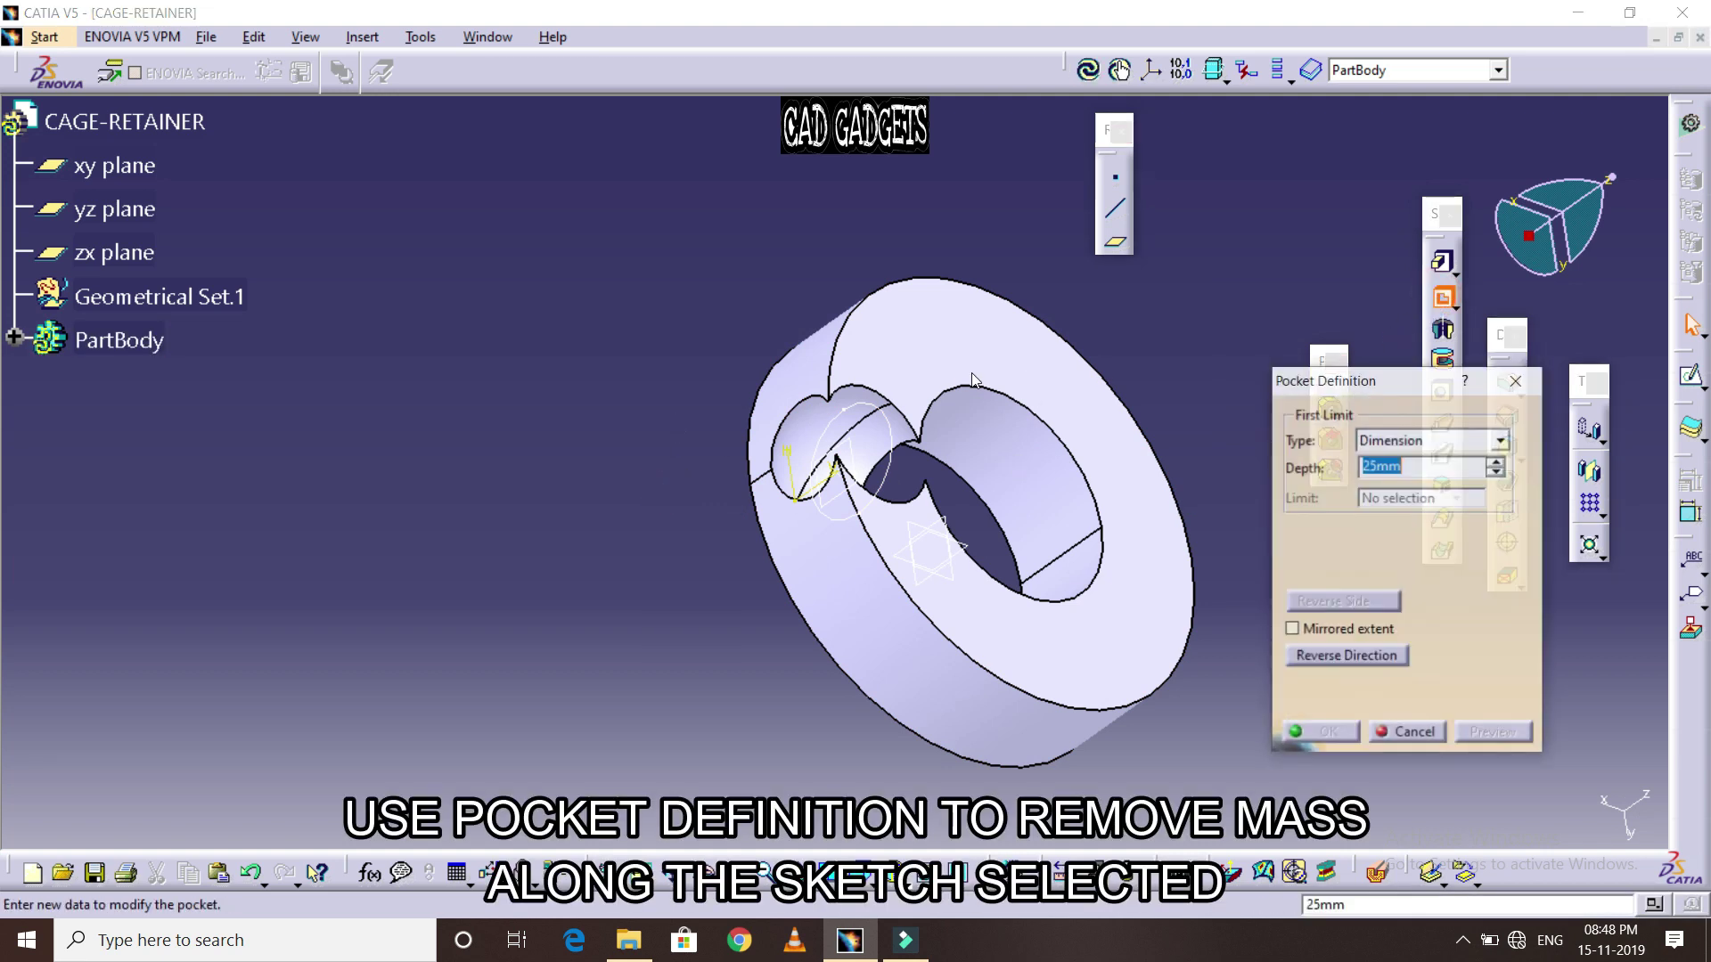
{"action": "left_click", "coordinate": [883, 421]}
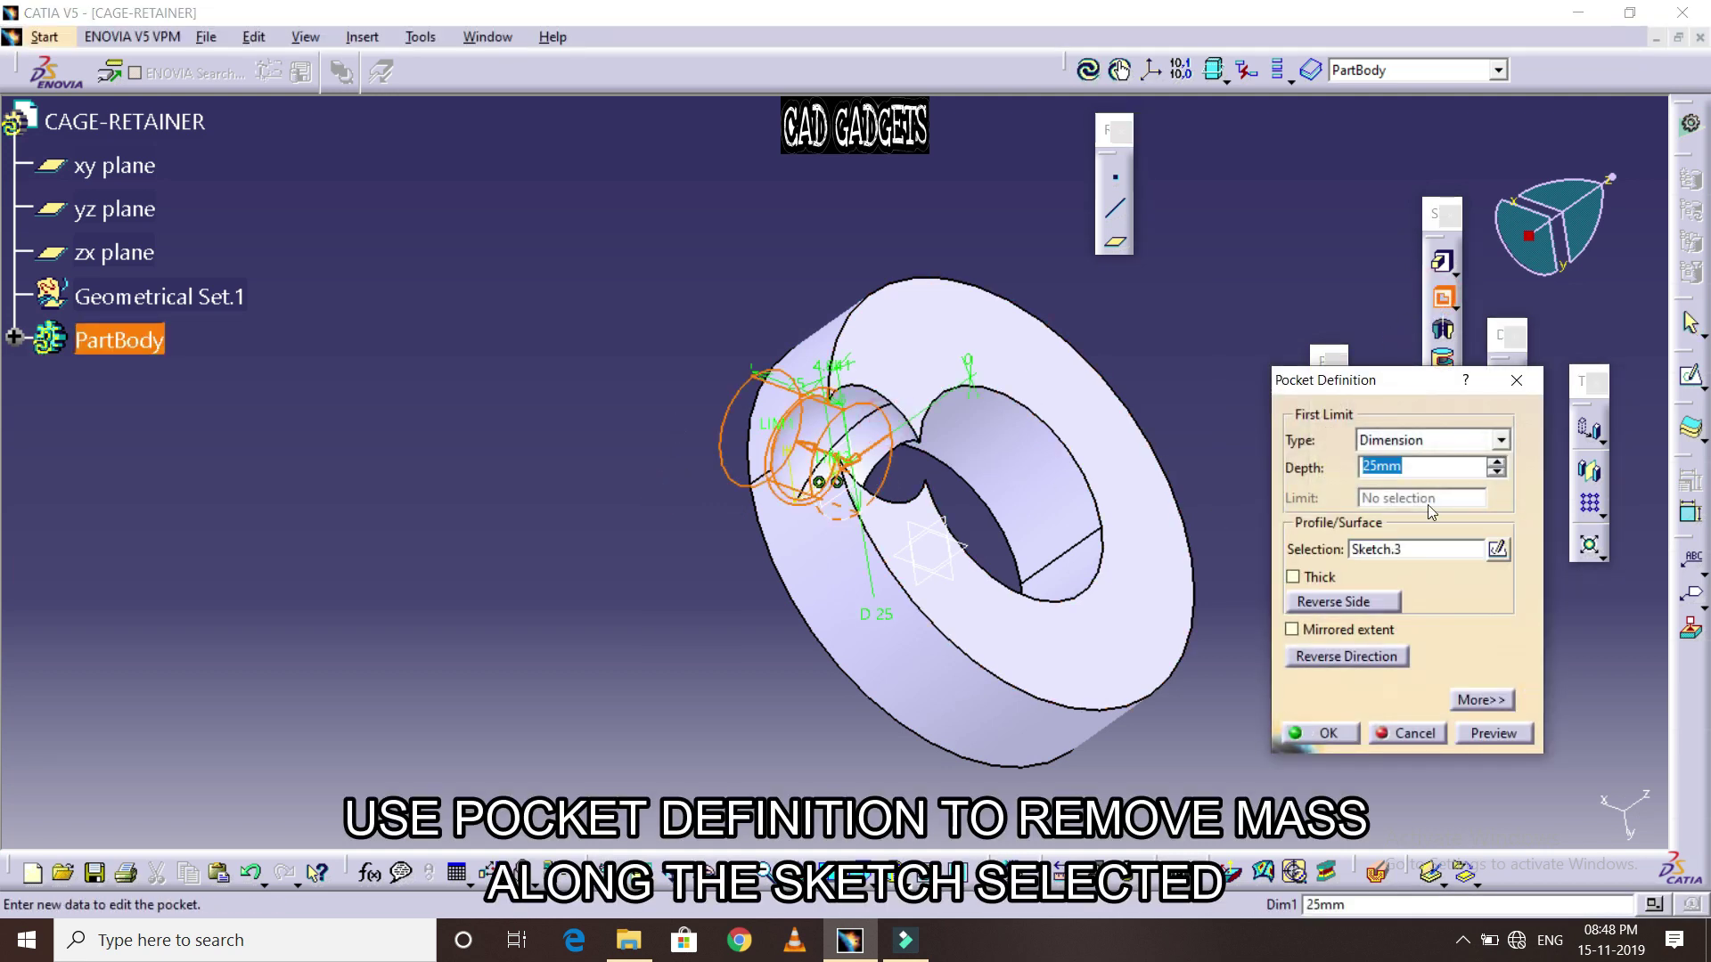
{"action": "left_click", "coordinate": [1346, 631]}
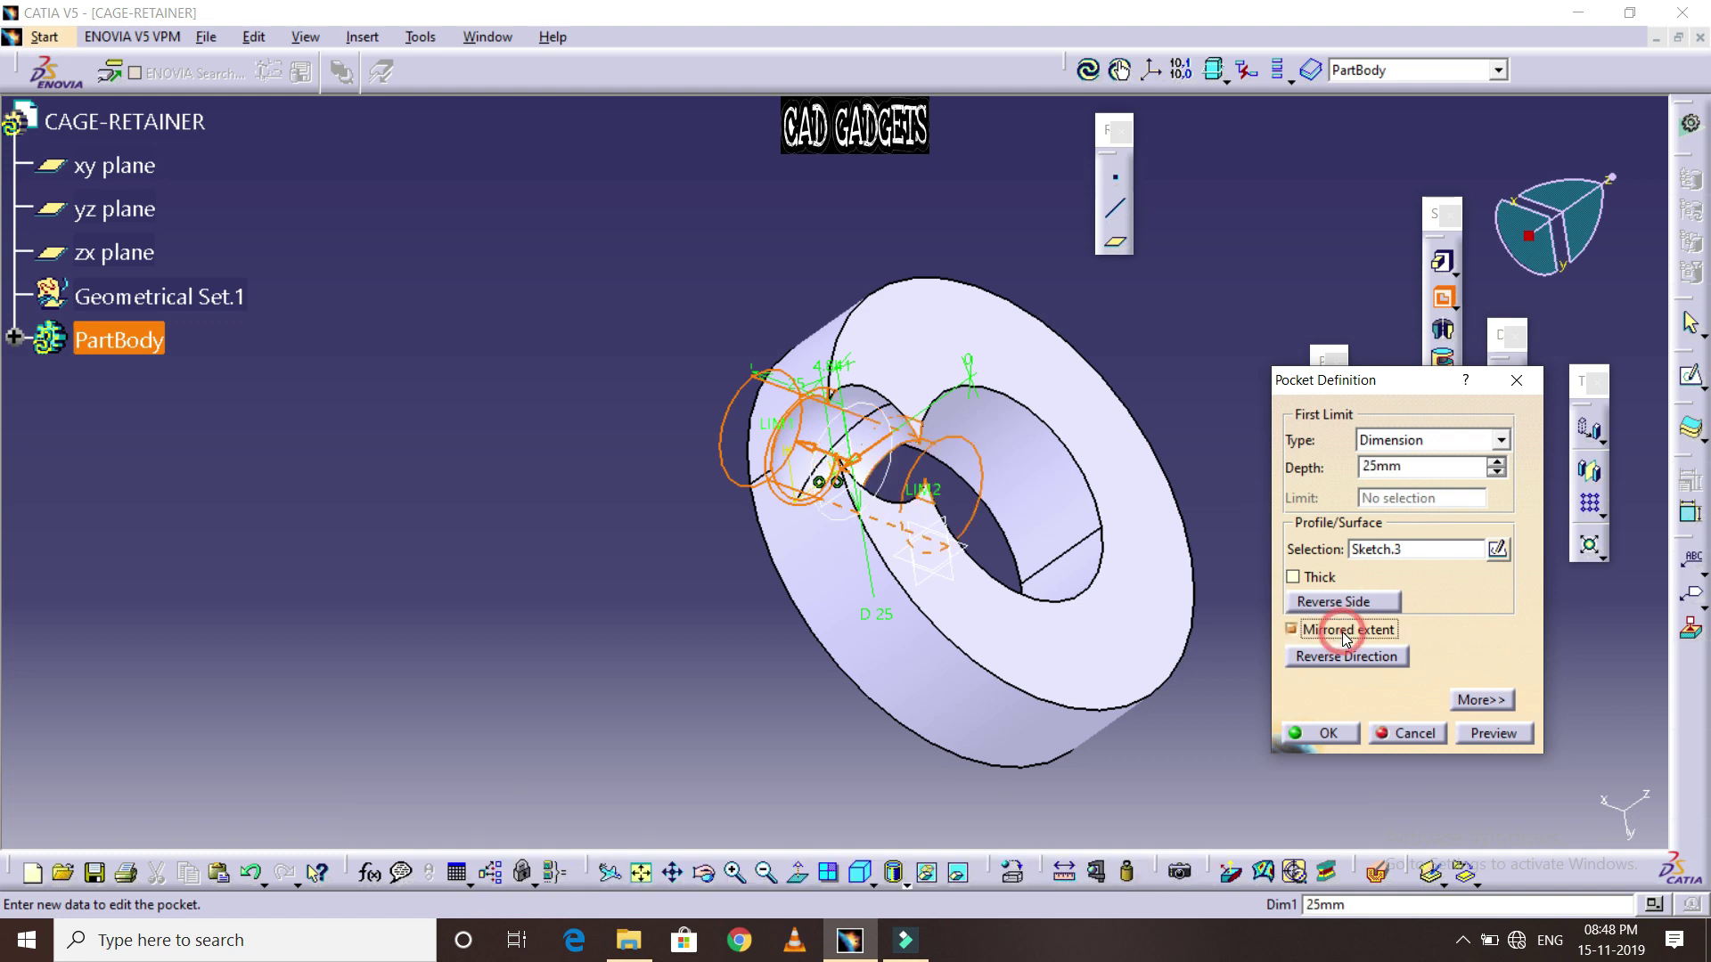
{"action": "left_click", "coordinate": [1349, 738]}
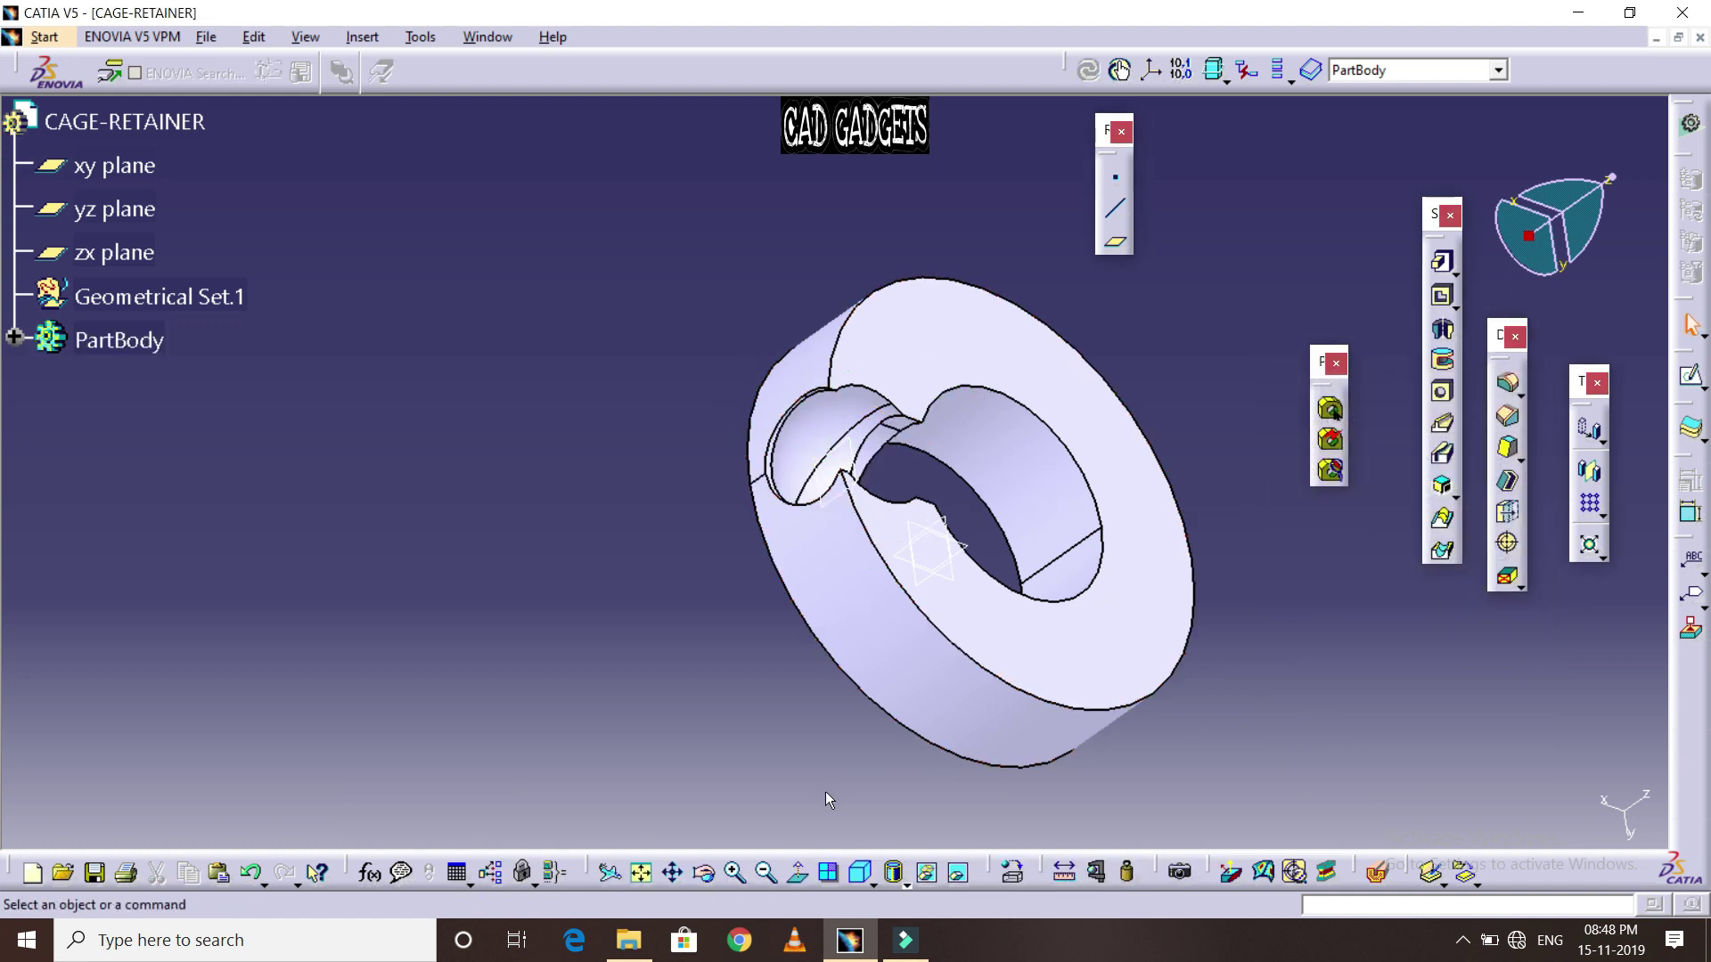
{"action": "mouse_move", "coordinate": [612, 467]}
{"action": "middle_mouse_down"}
{"action": "mouse_move", "coordinate": [558, 529]}
{"action": "mouse_move", "coordinate": [486, 557]}
{"action": "mouse_move", "coordinate": [874, 599]}
{"action": "mouse_move", "coordinate": [802, 692]}
{"action": "mouse_move", "coordinate": [672, 447]}
{"action": "mouse_move", "coordinate": [623, 473]}
{"action": "mouse_move", "coordinate": [622, 718]}
{"action": "mouse_move", "coordinate": [649, 473]}
{"action": "mouse_move", "coordinate": [727, 427]}
{"action": "mouse_move", "coordinate": [638, 386]}
{"action": "mouse_move", "coordinate": [650, 543]}
{"action": "mouse_move", "coordinate": [677, 484]}
{"action": "middle_mouse_up"}
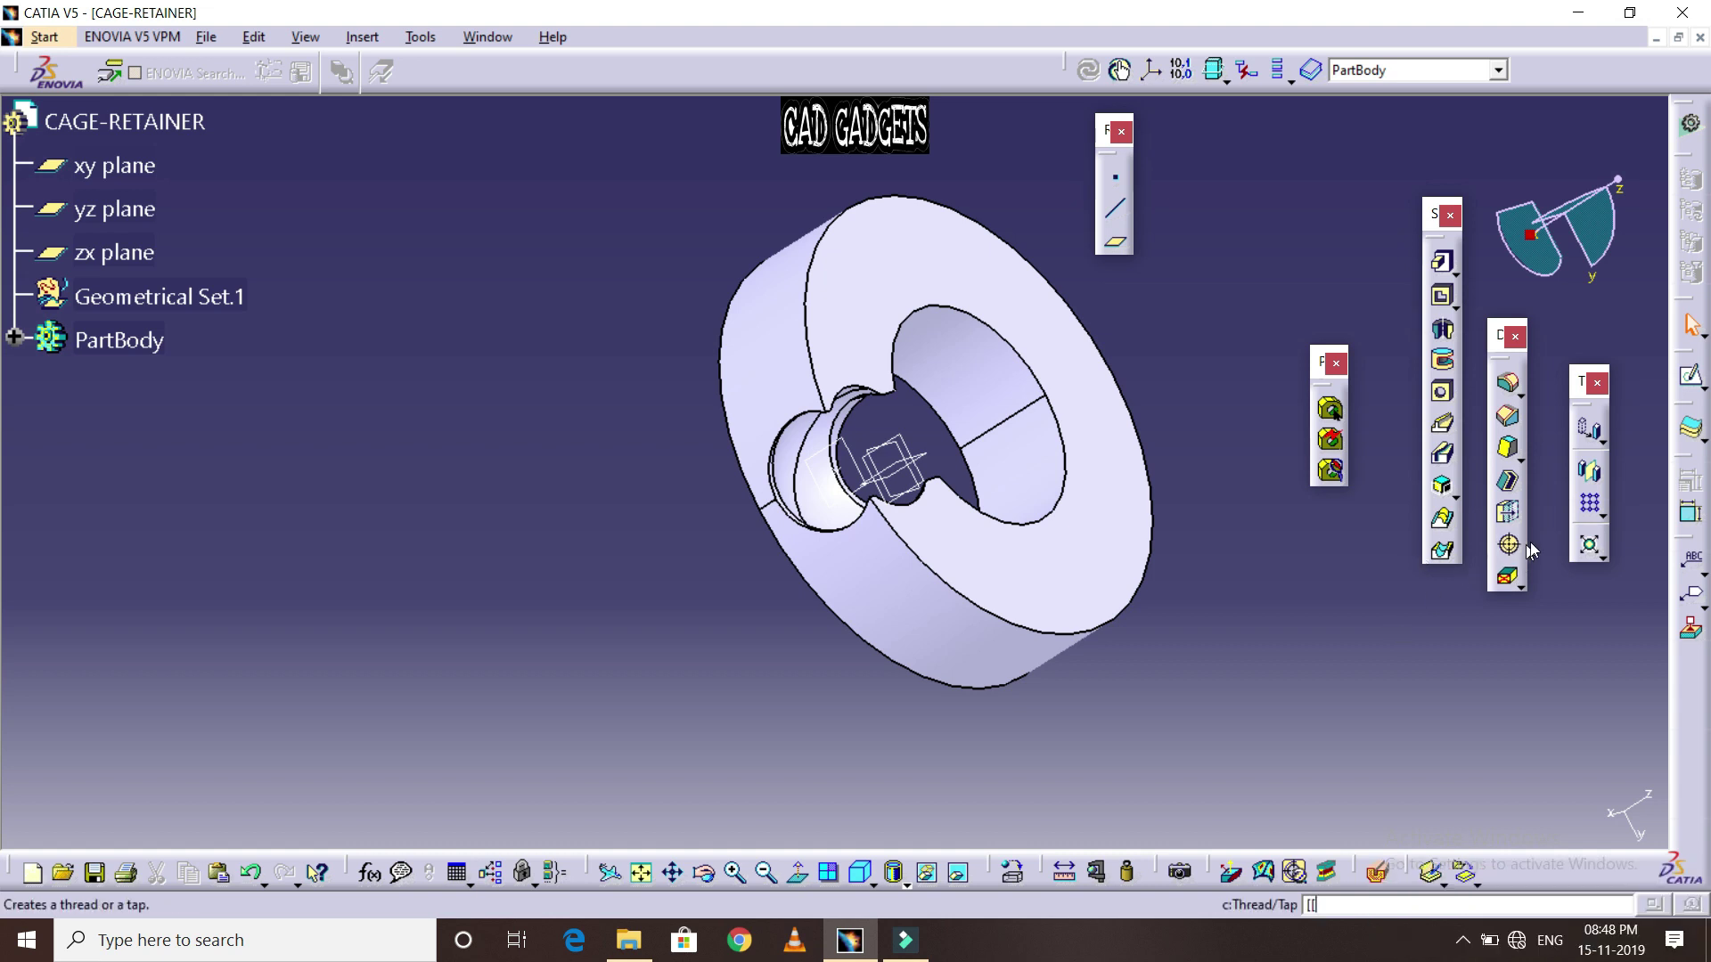
Start a circular pattern using the ring's front face as rotation reference
{"action": "left_click", "coordinate": [1601, 515]}
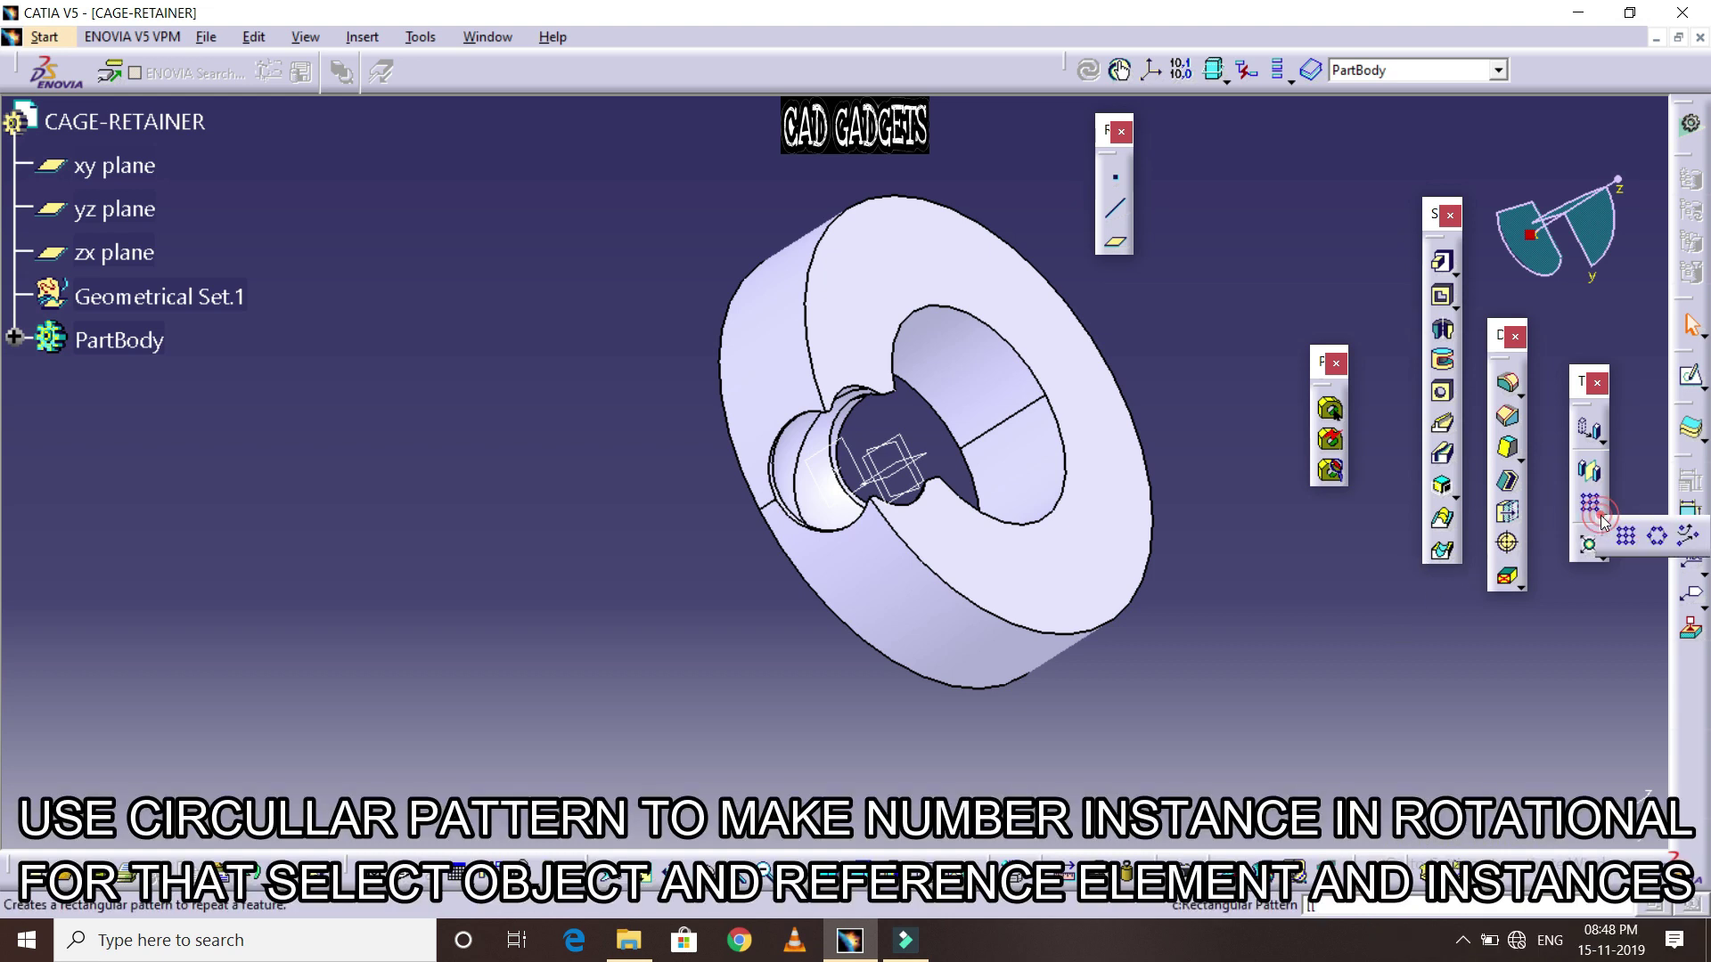
{"action": "left_click", "coordinate": [1654, 536]}
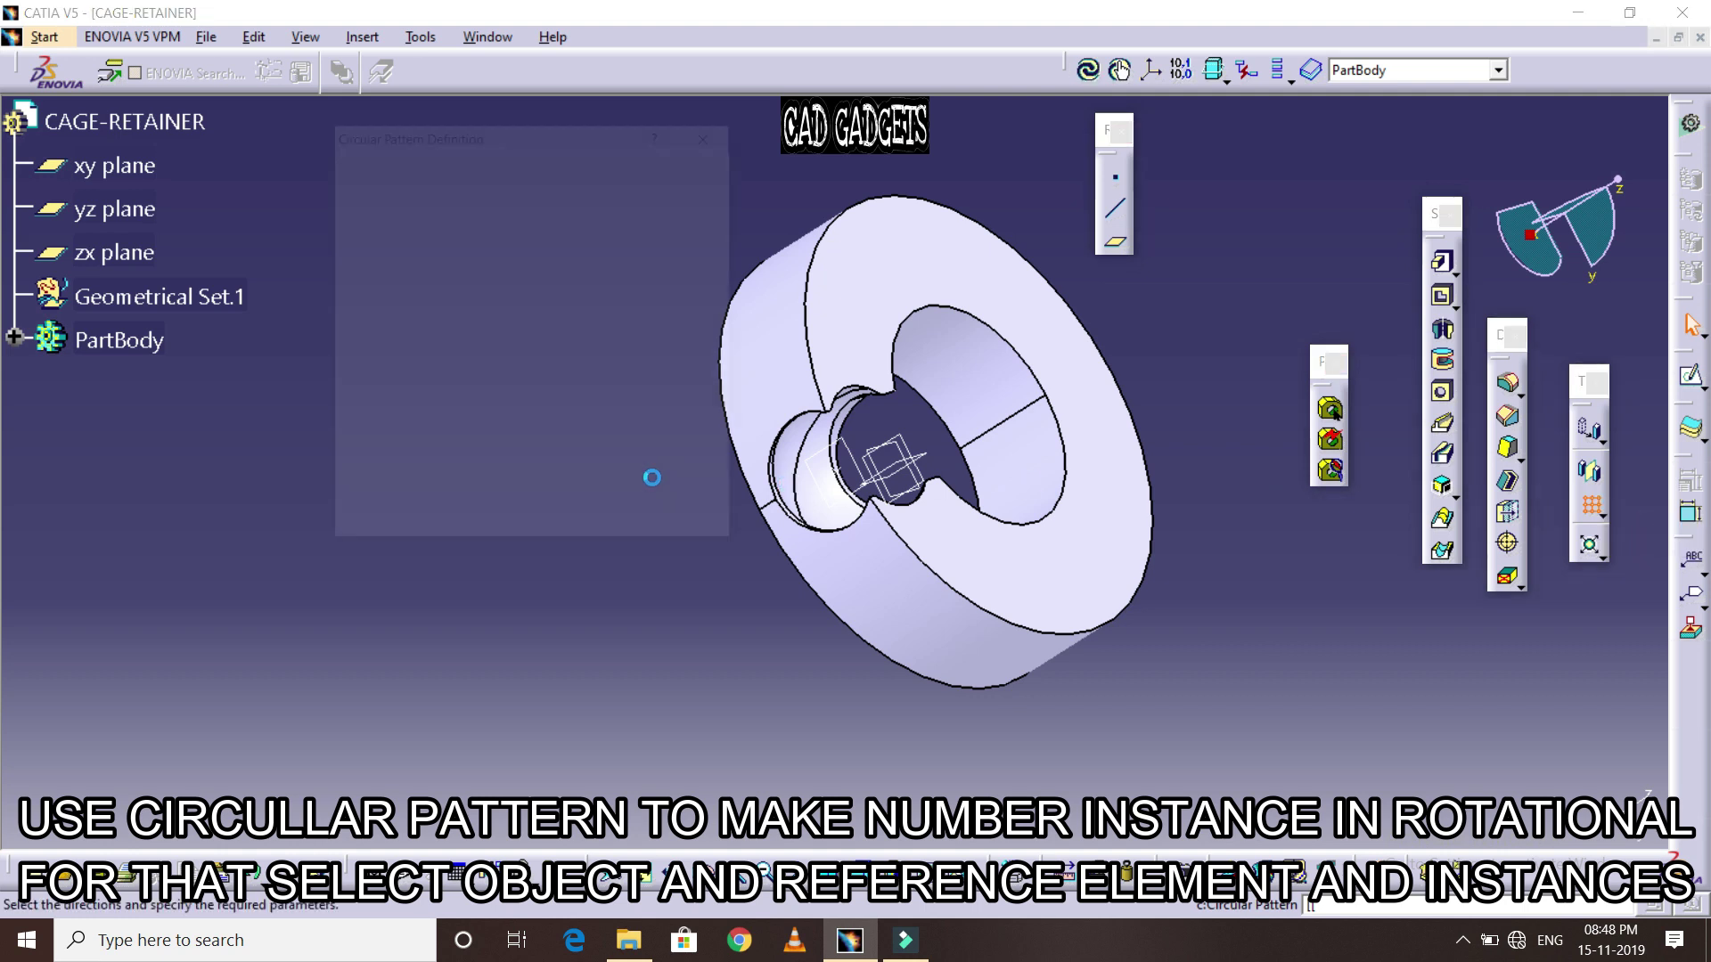
{"action": "mouse_move", "coordinate": [565, 135]}
{"action": "left_mouse_down"}
{"action": "mouse_move", "coordinate": [503, 135]}
{"action": "mouse_move", "coordinate": [461, 182]}
{"action": "left_mouse_up"}
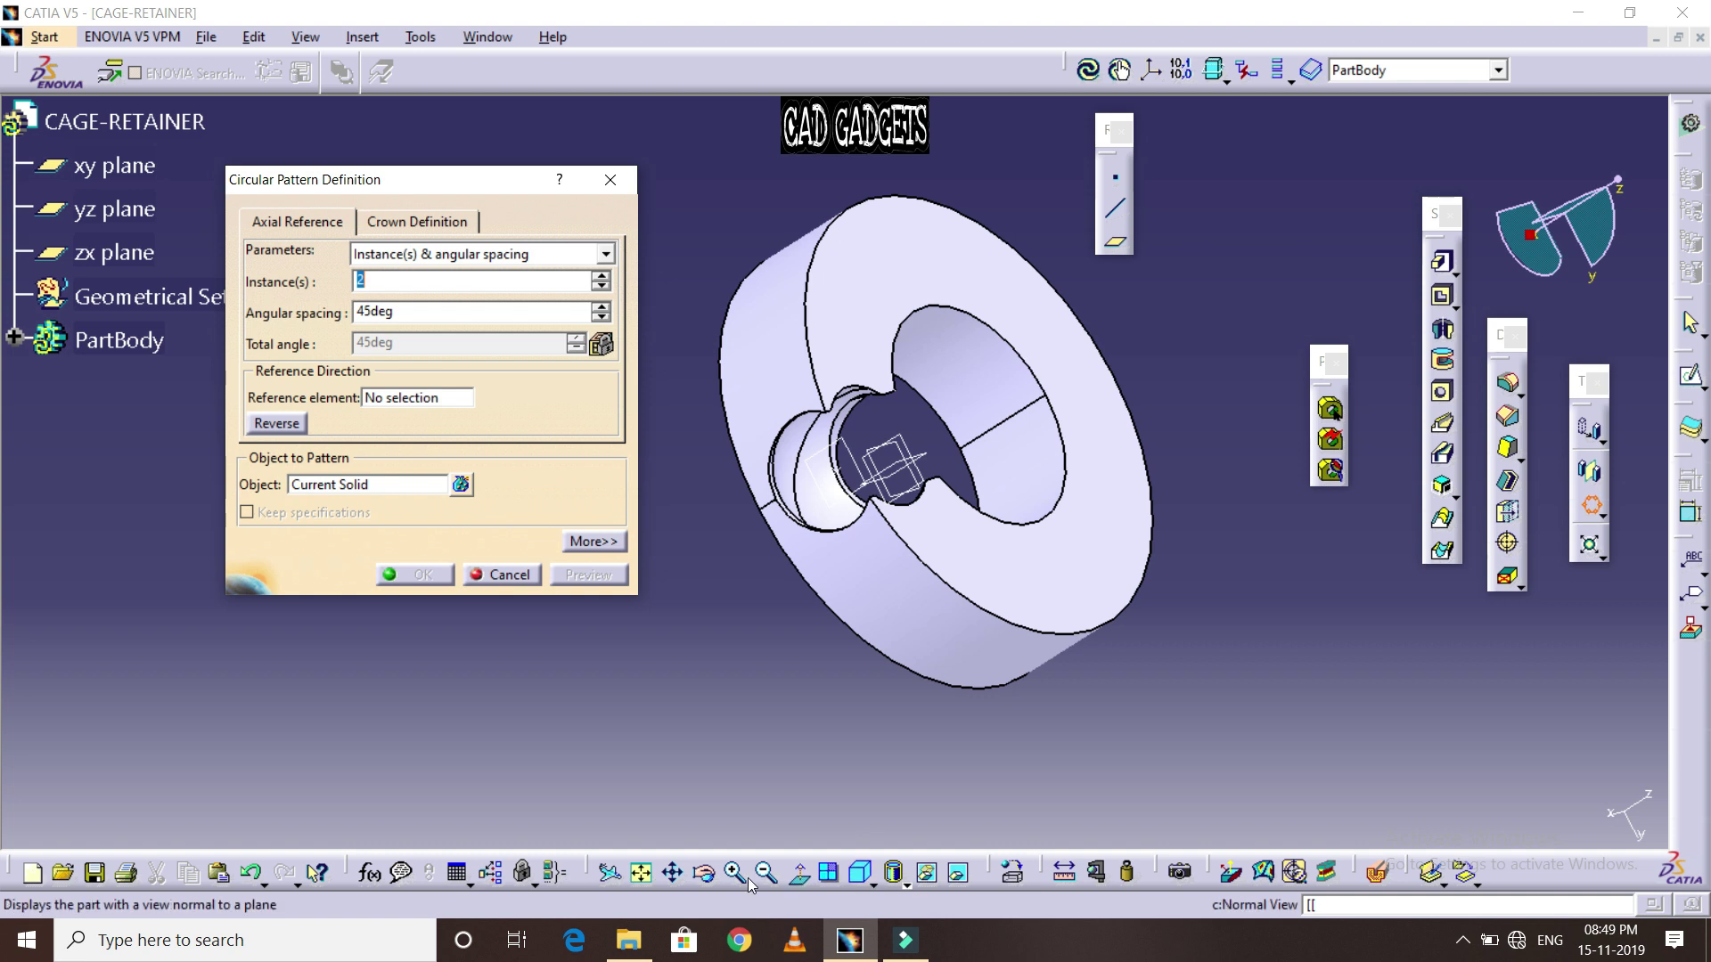
{"action": "left_click", "coordinate": [704, 873]}
{"action": "mouse_move", "coordinate": [1225, 387]}
{"action": "left_mouse_down"}
{"action": "mouse_move", "coordinate": [1218, 366]}
{"action": "mouse_move", "coordinate": [1069, 474]}
{"action": "left_mouse_up"}
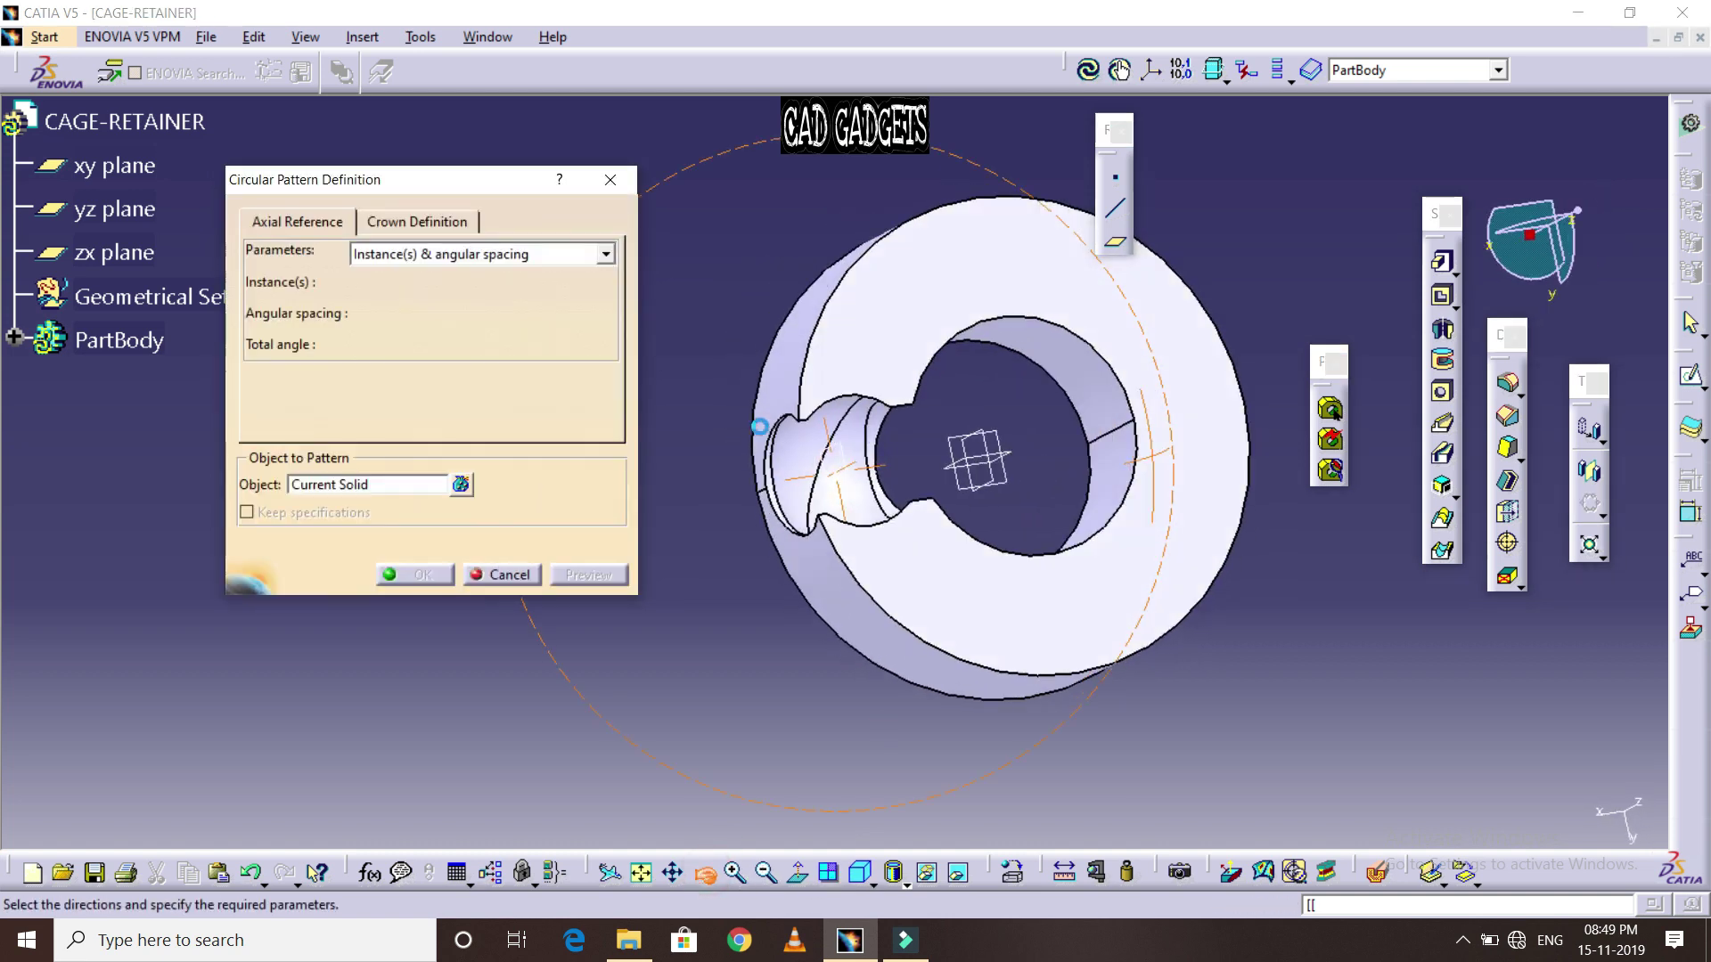
{"action": "left_click", "coordinate": [704, 873]}
{"action": "mouse_move", "coordinate": [762, 240]}
{"action": "left_mouse_down"}
{"action": "mouse_move", "coordinate": [862, 285]}
{"action": "mouse_move", "coordinate": [829, 298]}
{"action": "left_mouse_up"}
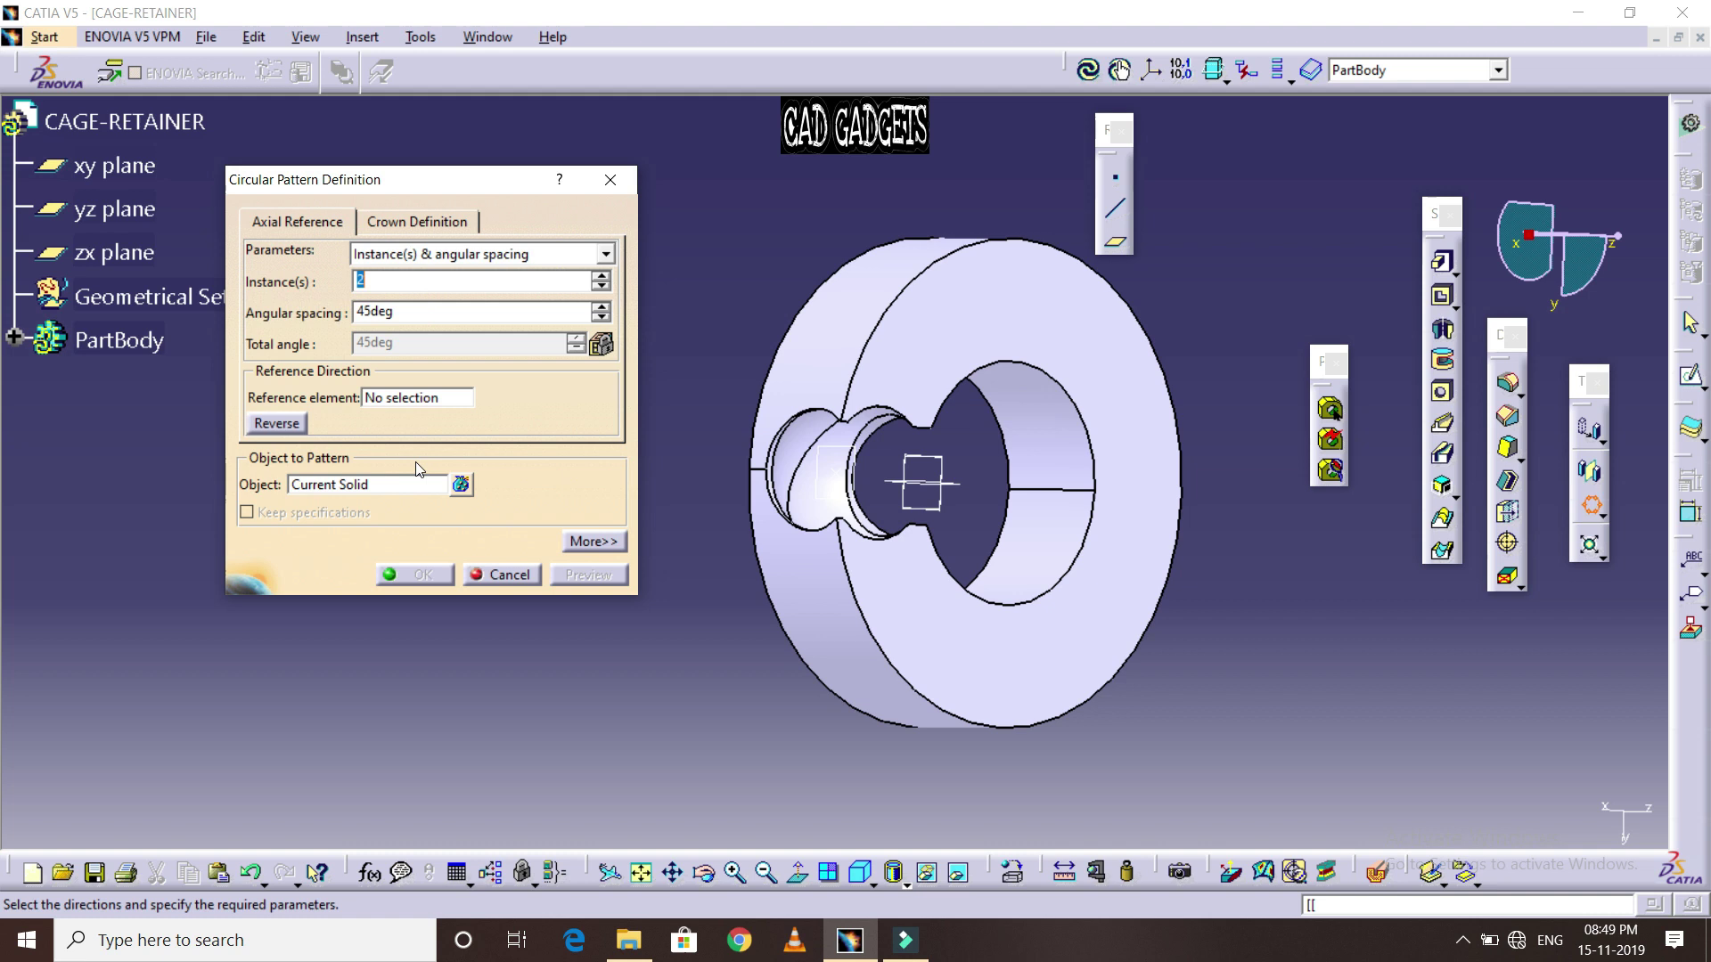
{"action": "left_click", "coordinate": [405, 398]}
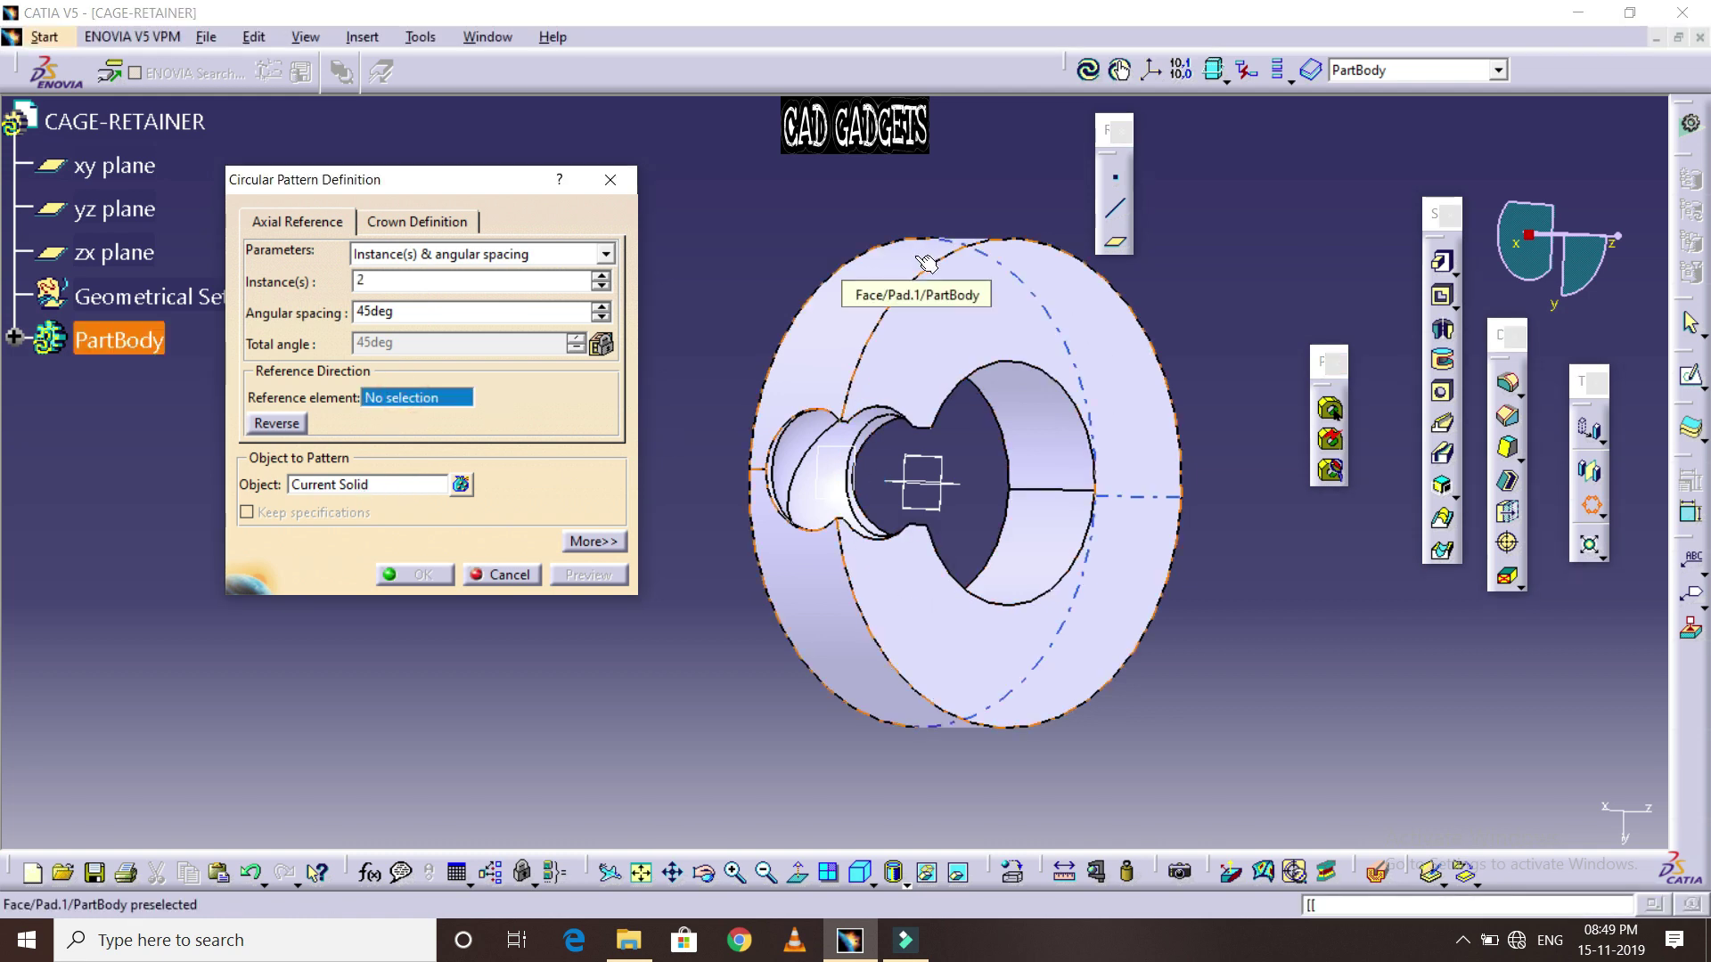
{"action": "left_click", "coordinate": [922, 260]}
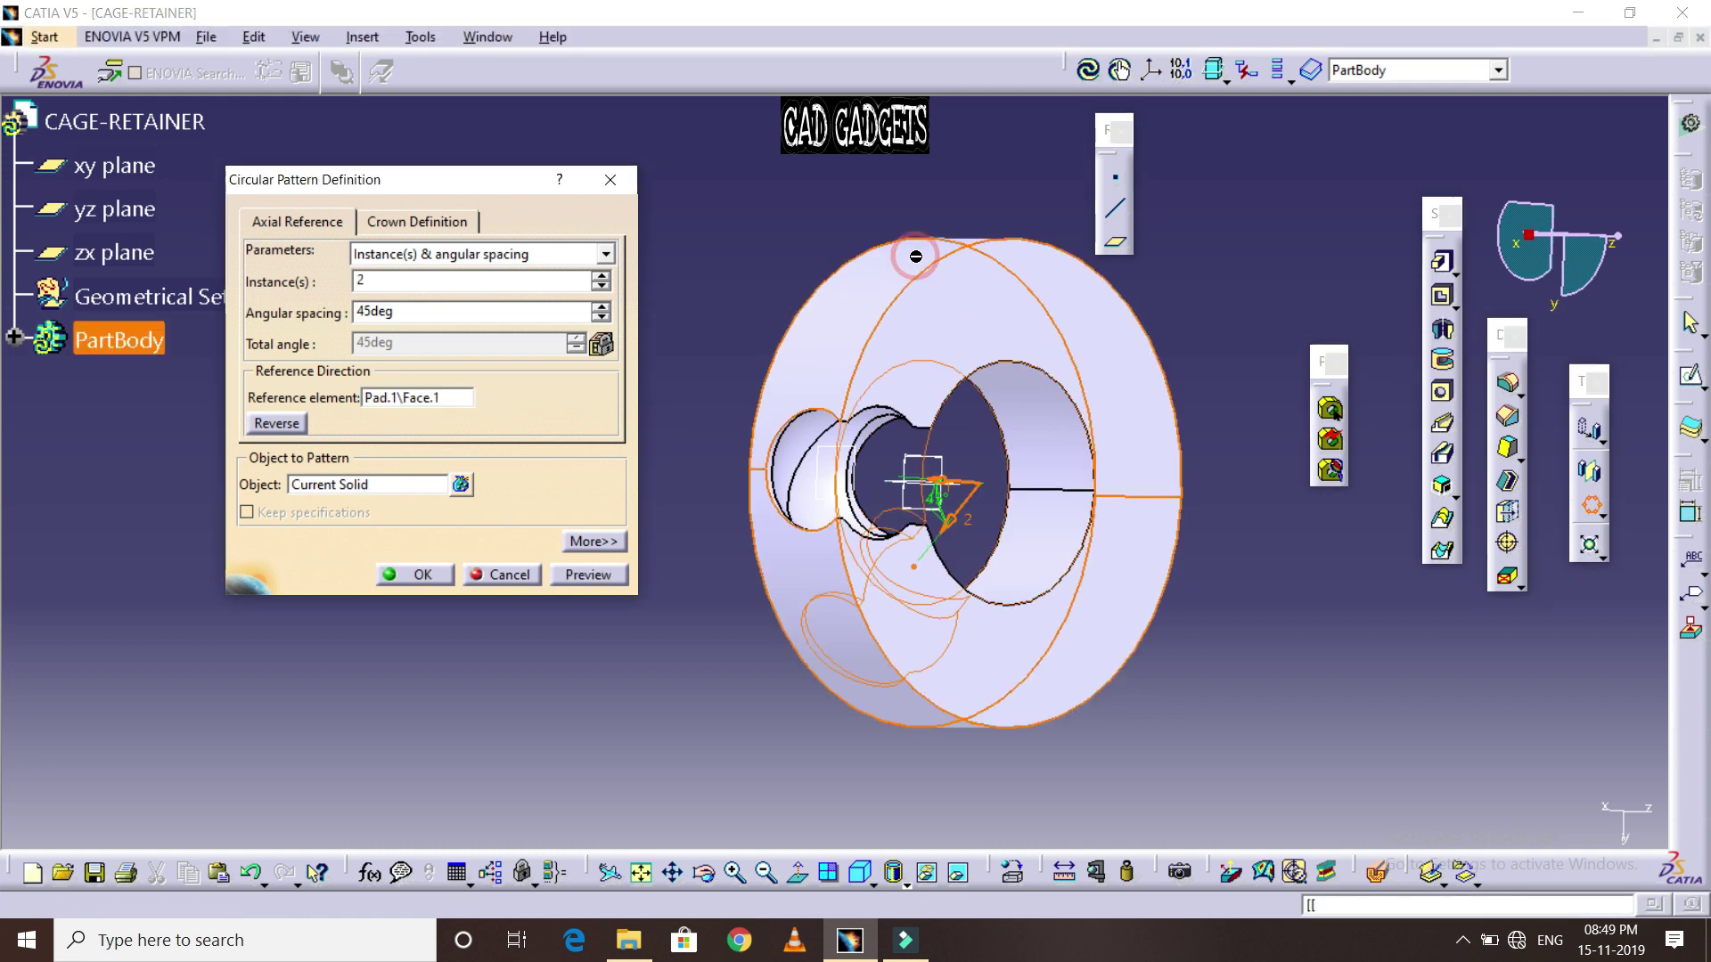
Pick Groove.1 to pattern, then cancel the pattern and a trial groove, and restart Circular Pattern
{"action": "left_click", "coordinate": [392, 485]}
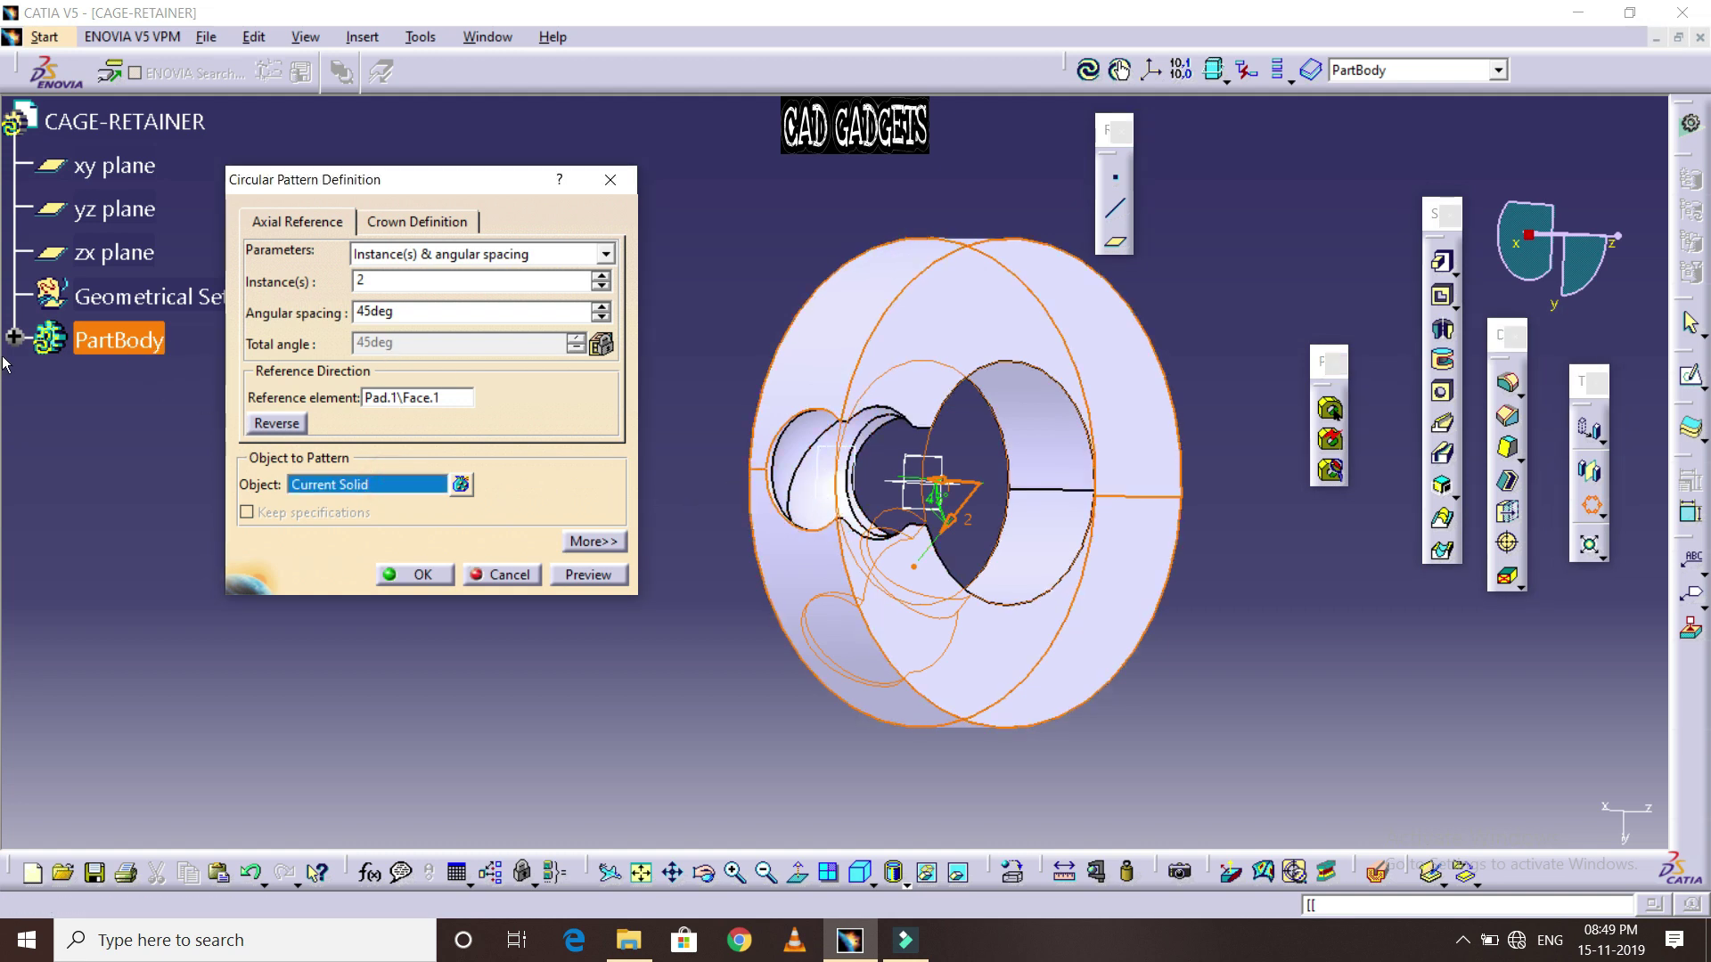
{"action": "left_click", "coordinate": [13, 337]}
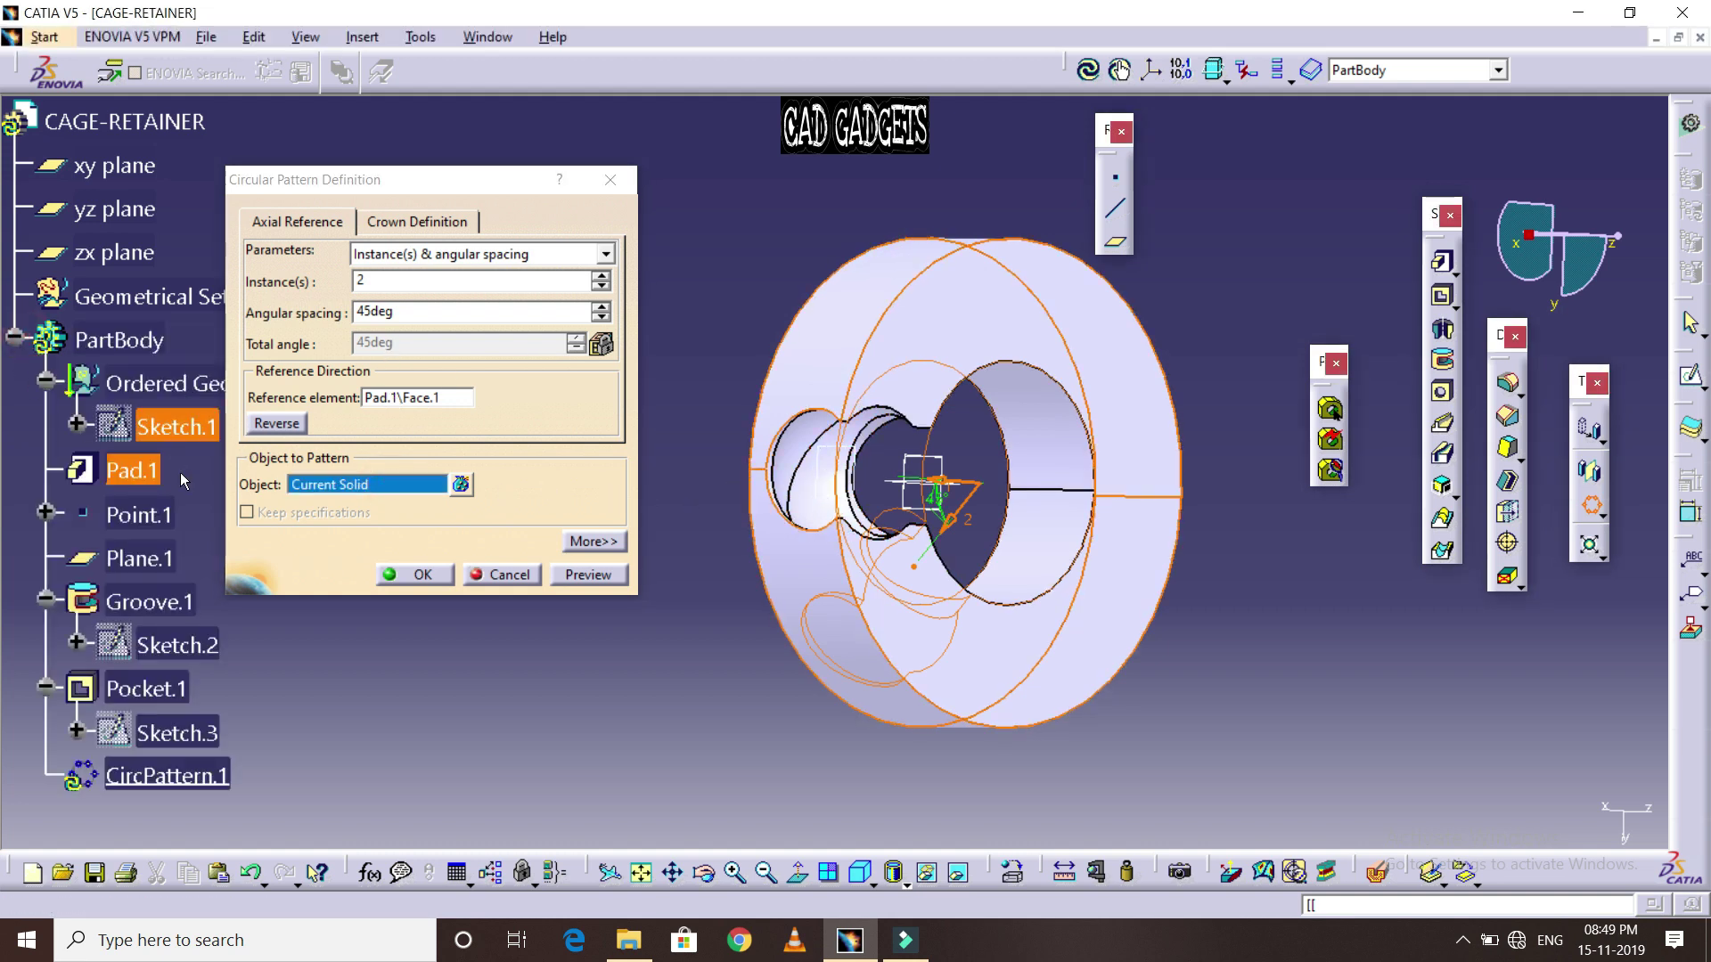
{"action": "left_click", "coordinate": [160, 602]}
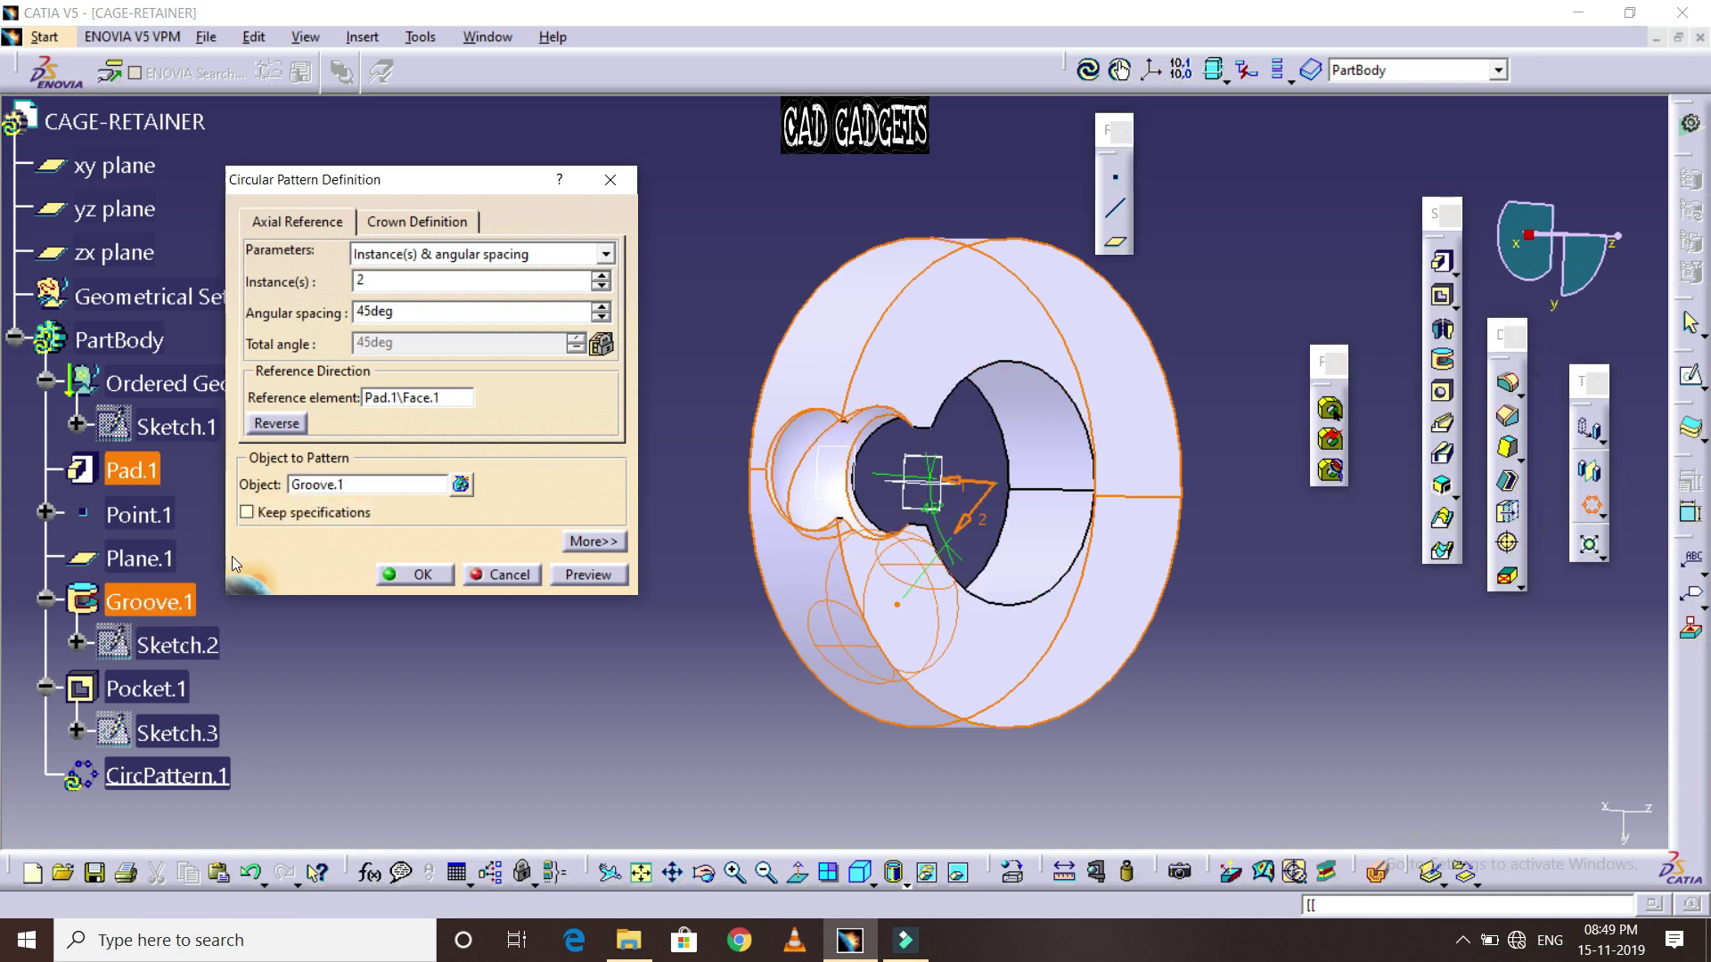
{"action": "left_click", "coordinate": [148, 606]}
{"action": "left_click", "coordinate": [376, 483]}
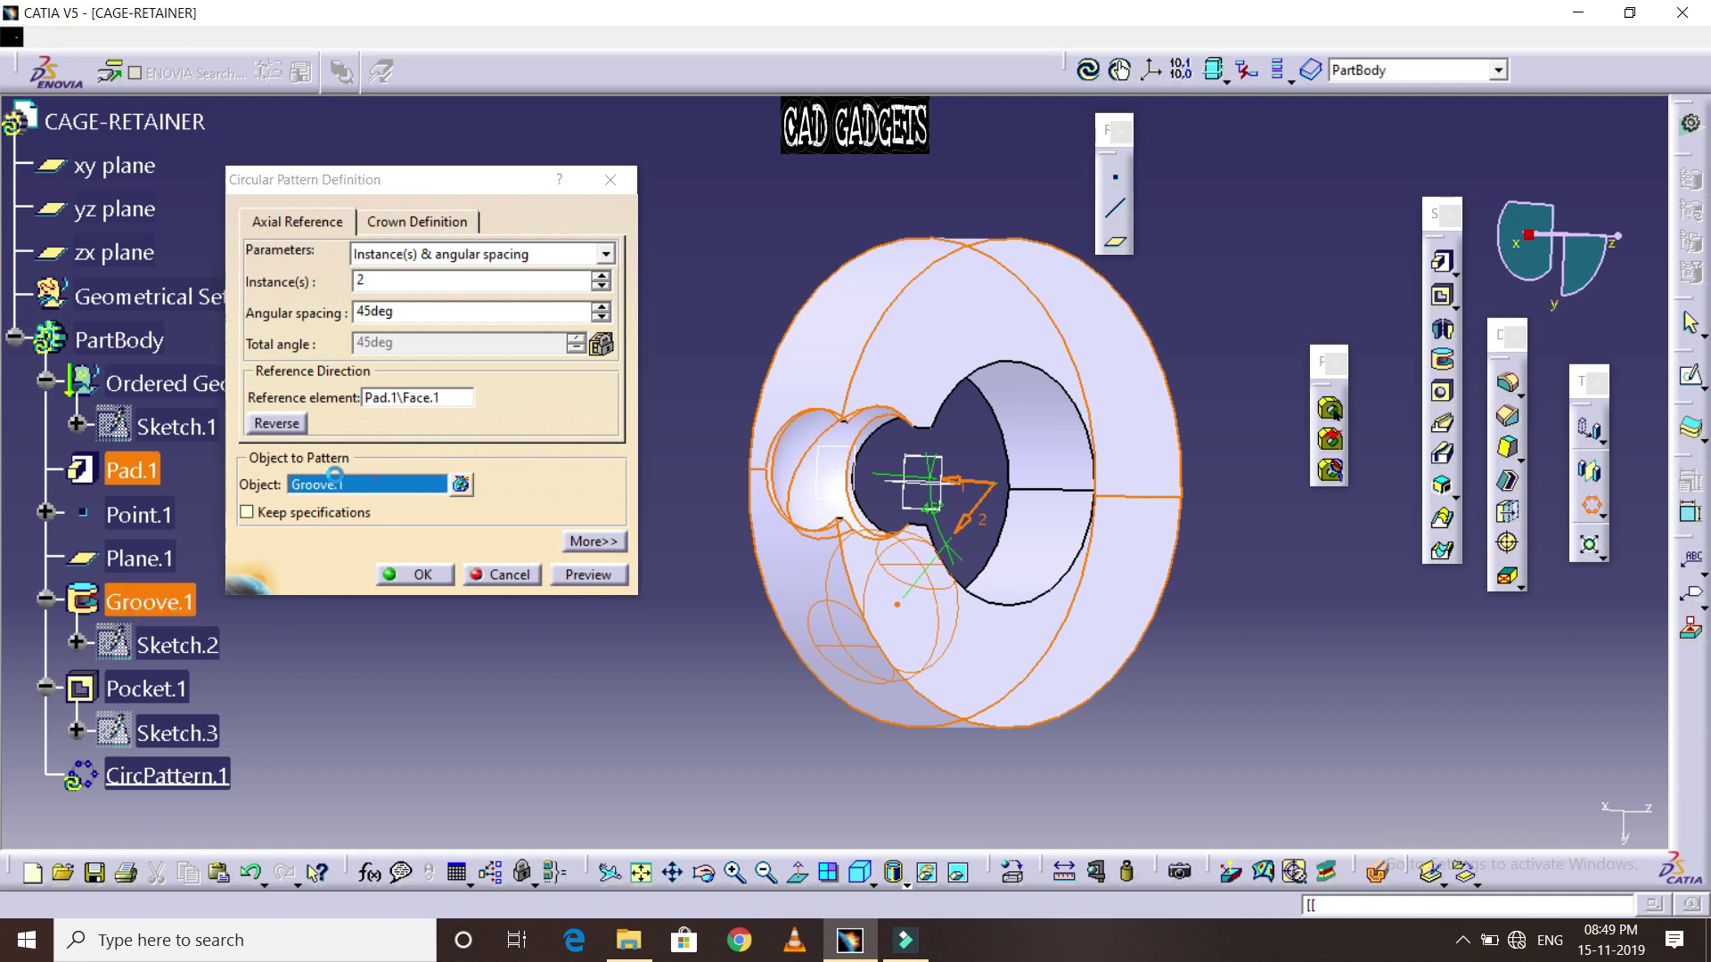
{"action": "left_click", "coordinate": [610, 181]}
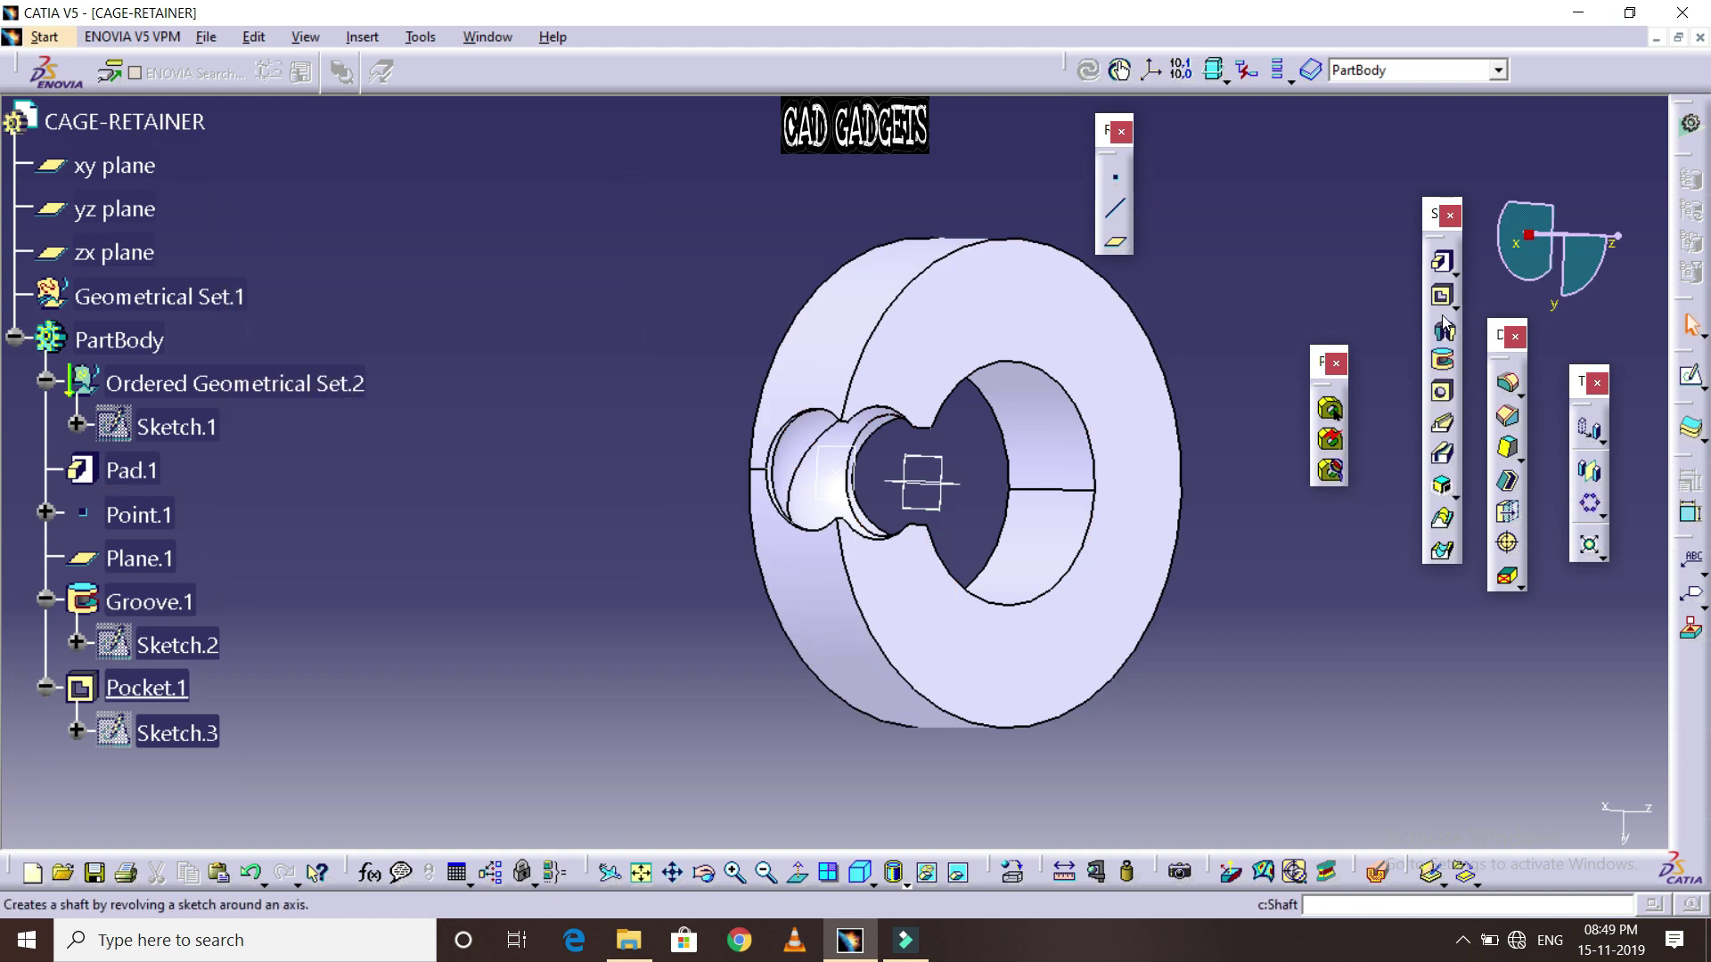
{"action": "left_click", "coordinate": [1442, 359]}
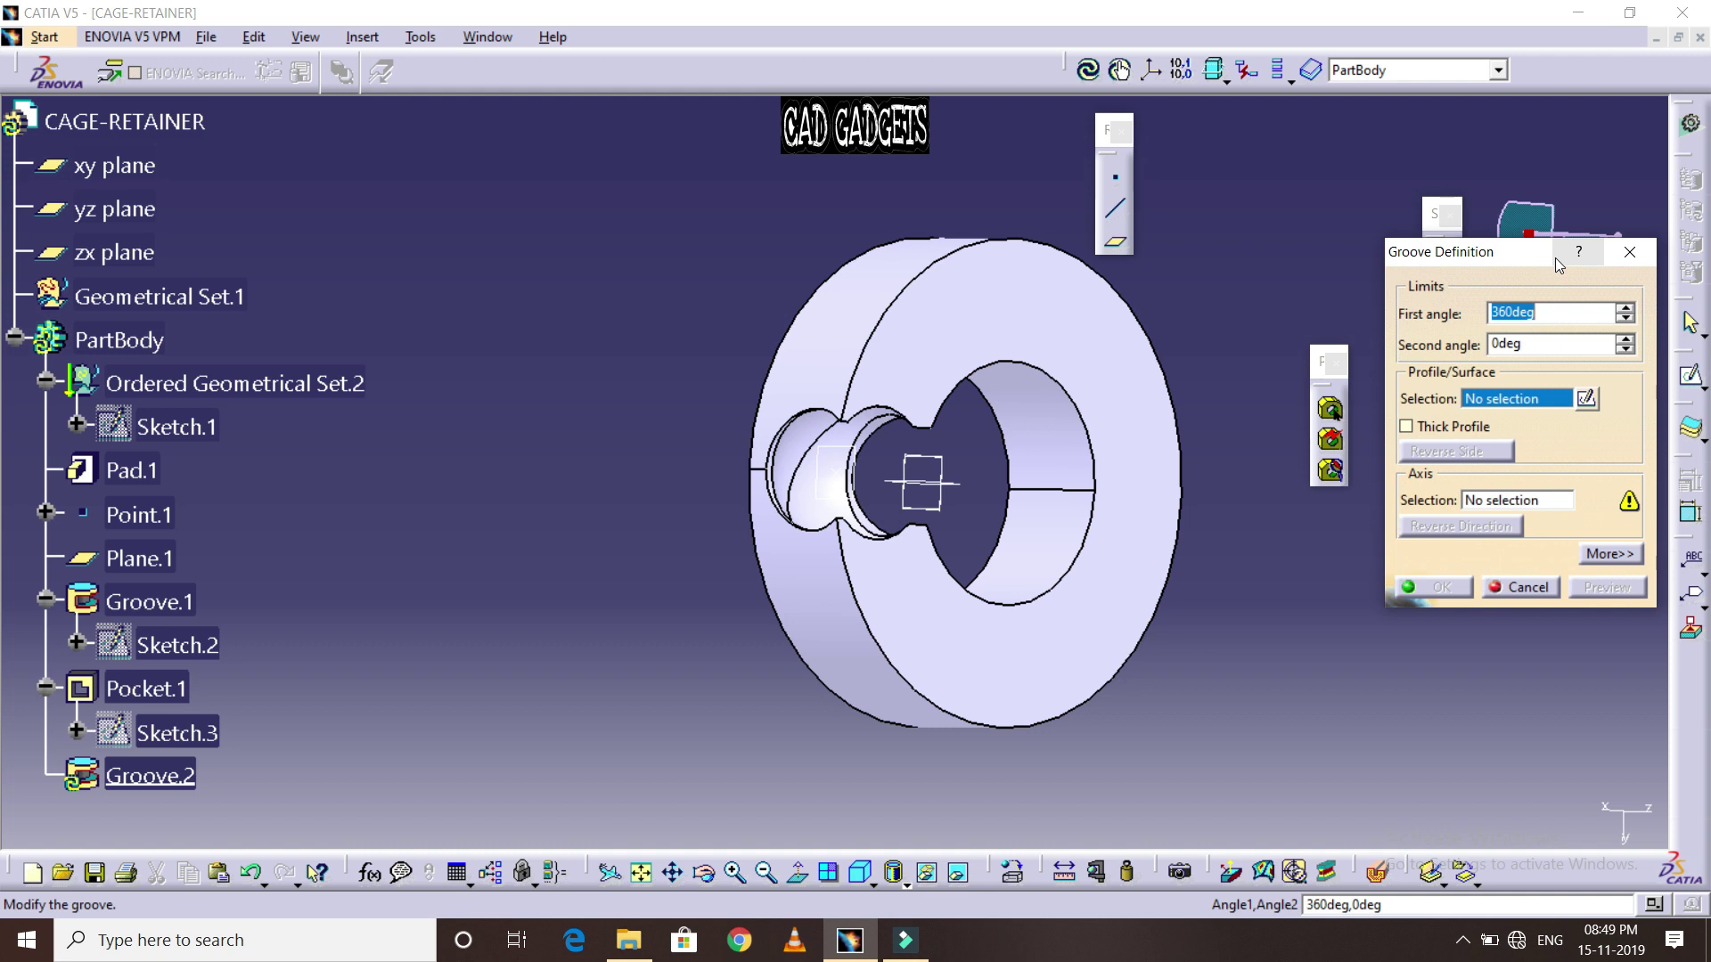
{"action": "left_click", "coordinate": [1630, 251]}
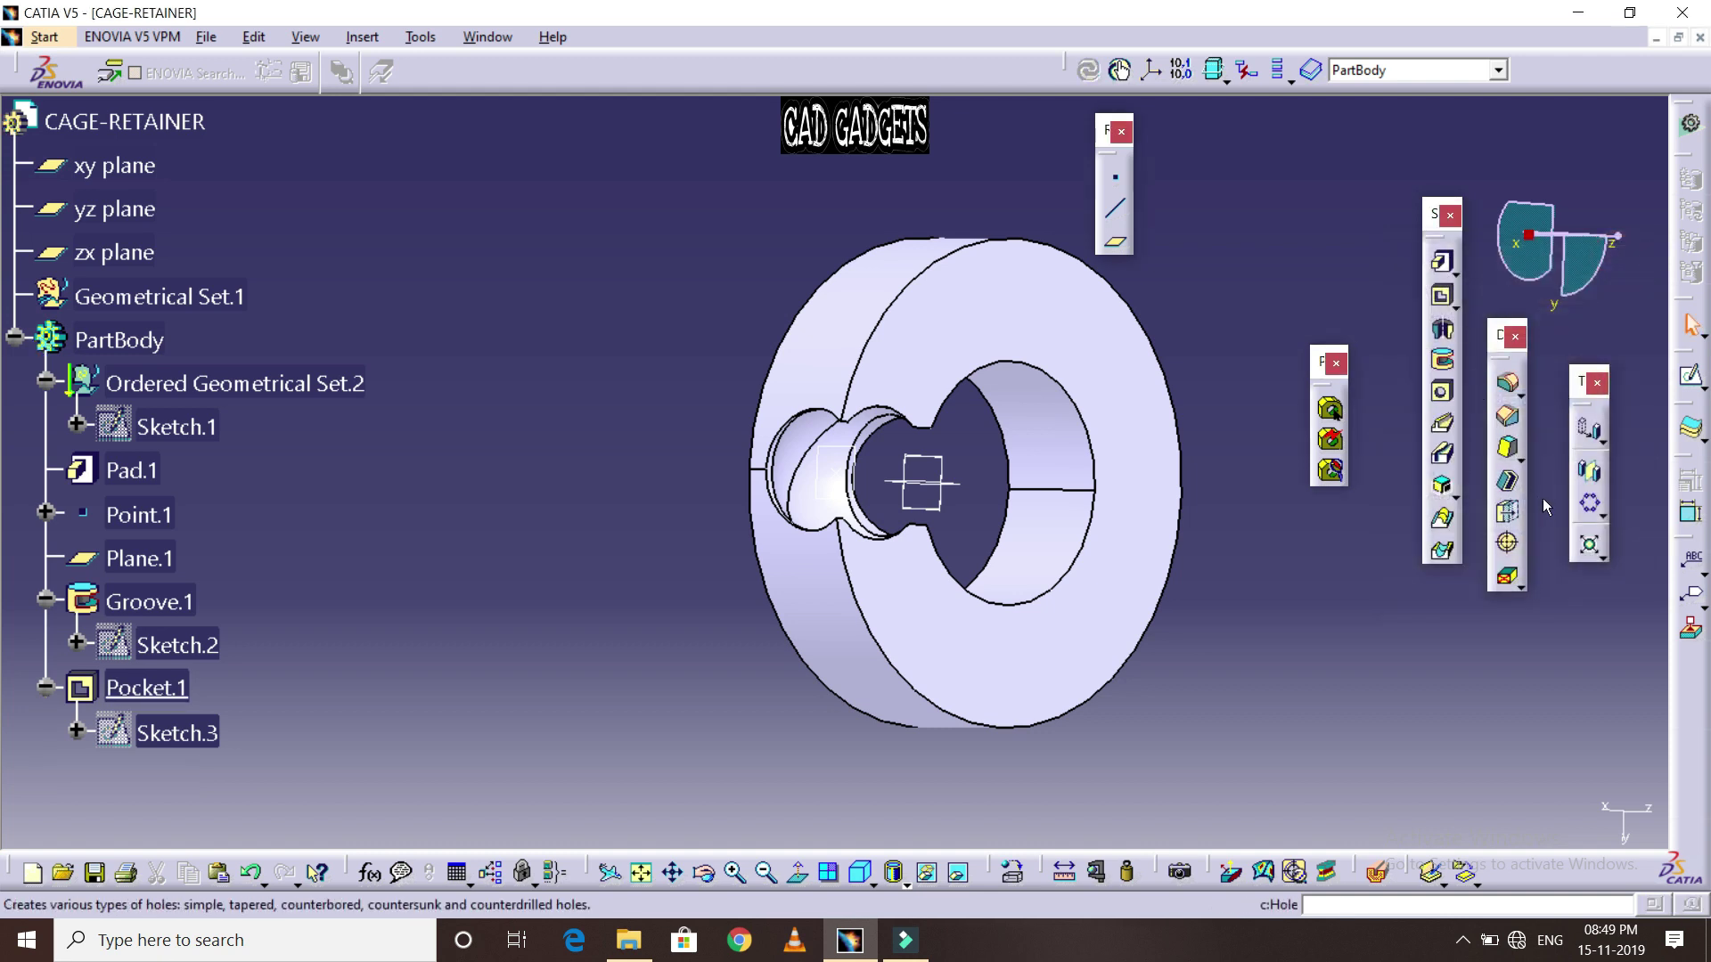
{"action": "left_click", "coordinate": [1589, 504]}
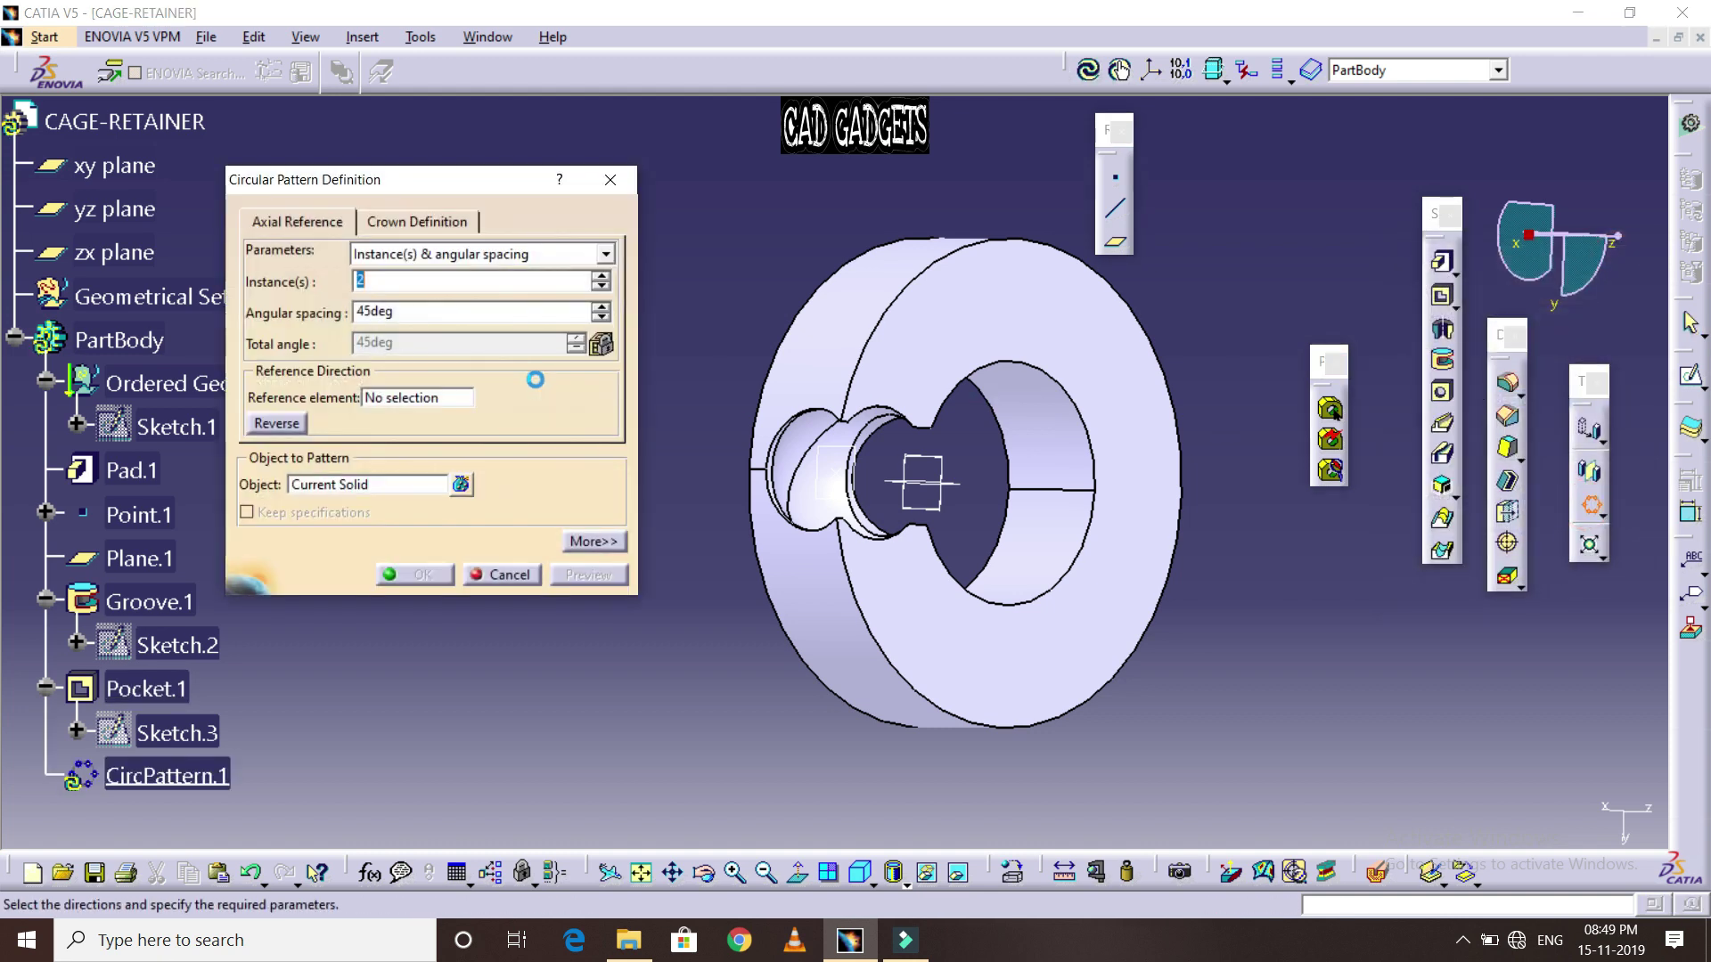
Set reference Pad.1\Face.1 with 5 instances at 72deg spacing and preview the pattern
{"action": "left_click", "coordinate": [385, 401]}
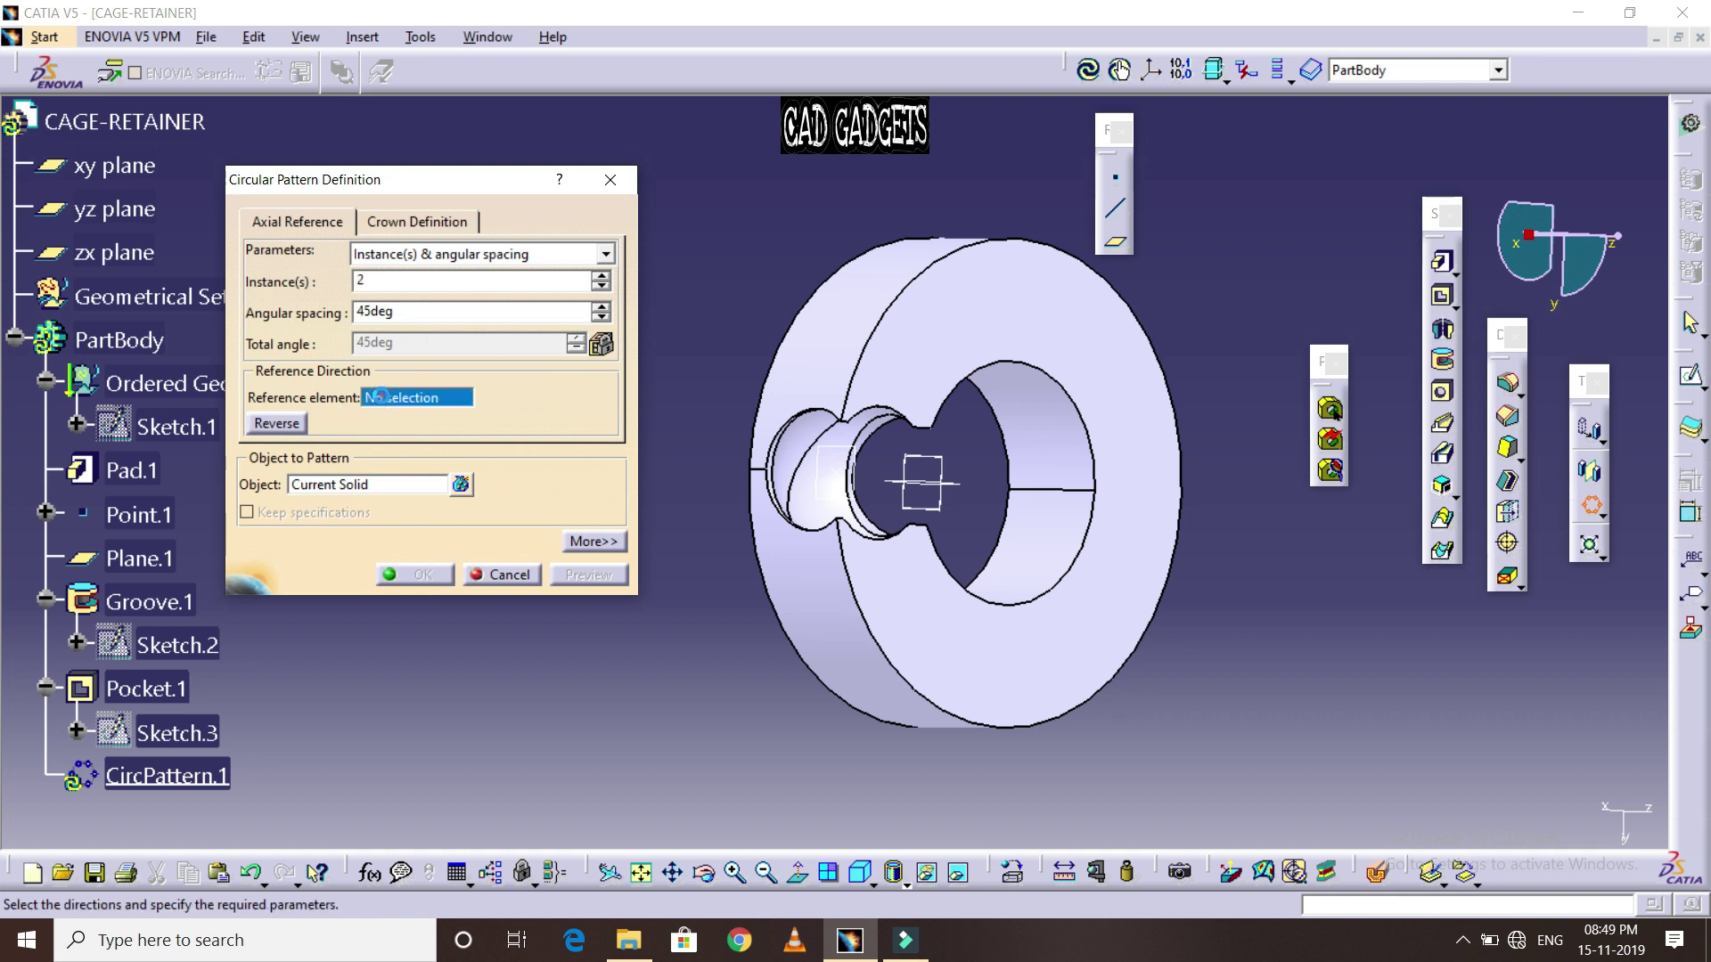
{"action": "left_click", "coordinate": [923, 253]}
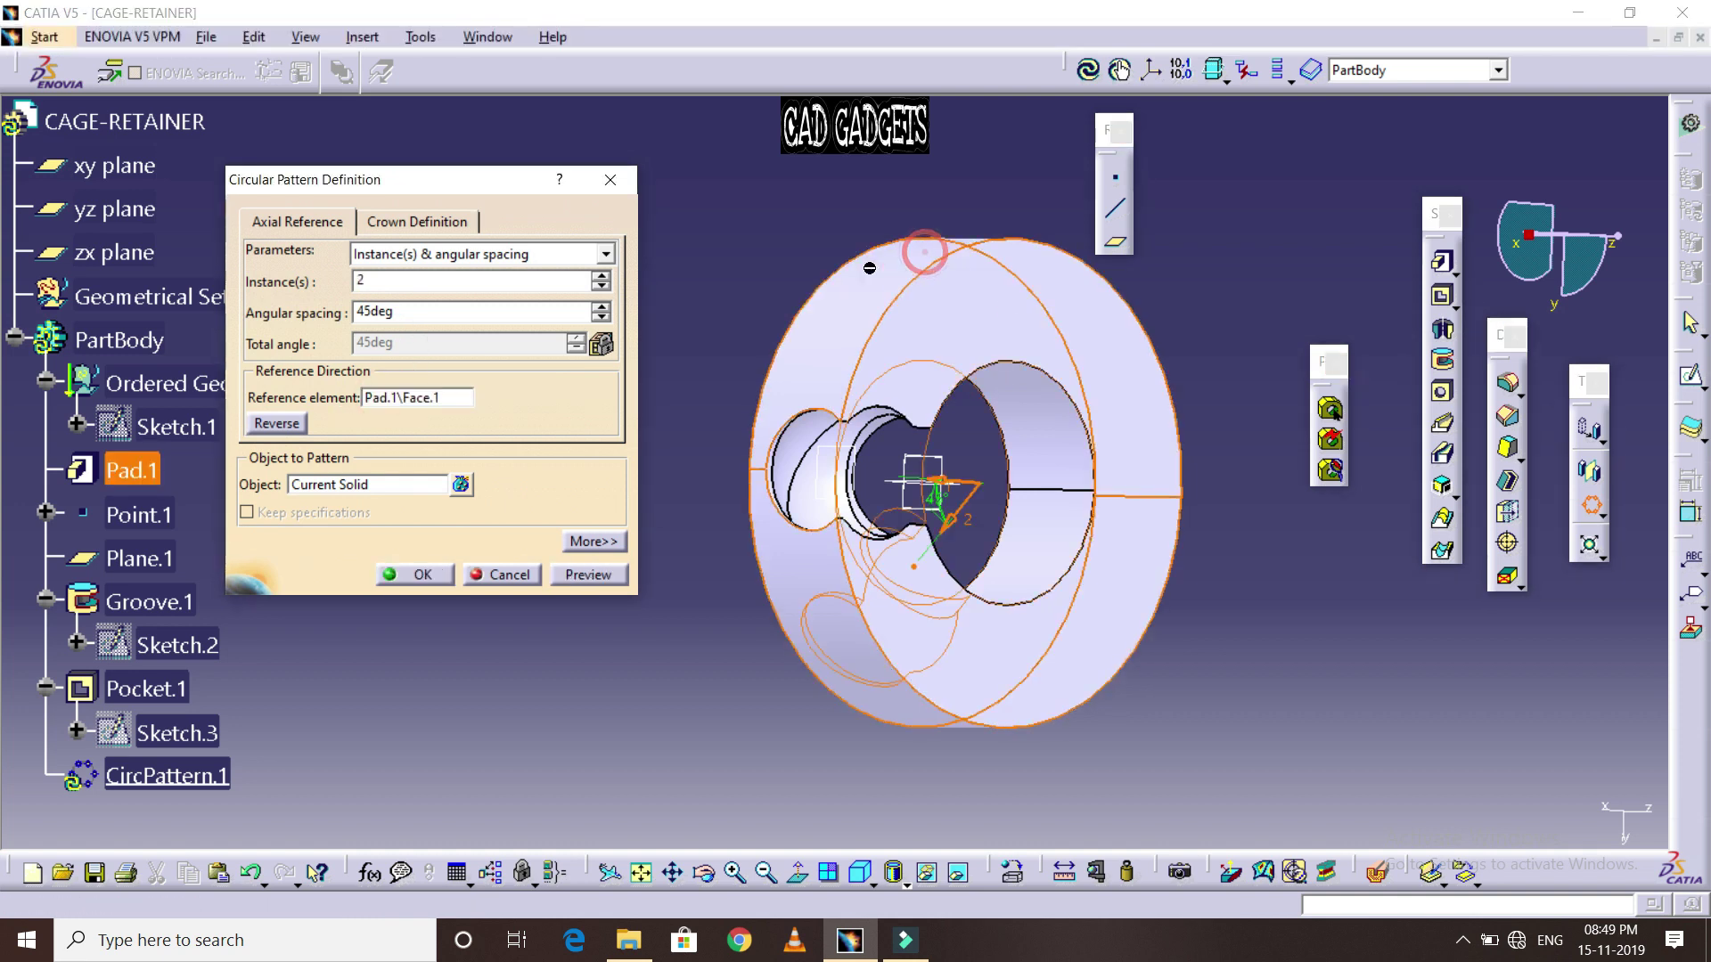
{"action": "double_click", "coordinate": [389, 278]}
{"action": "type", "text": "5"}
{"action": "left_click", "coordinate": [403, 304]}
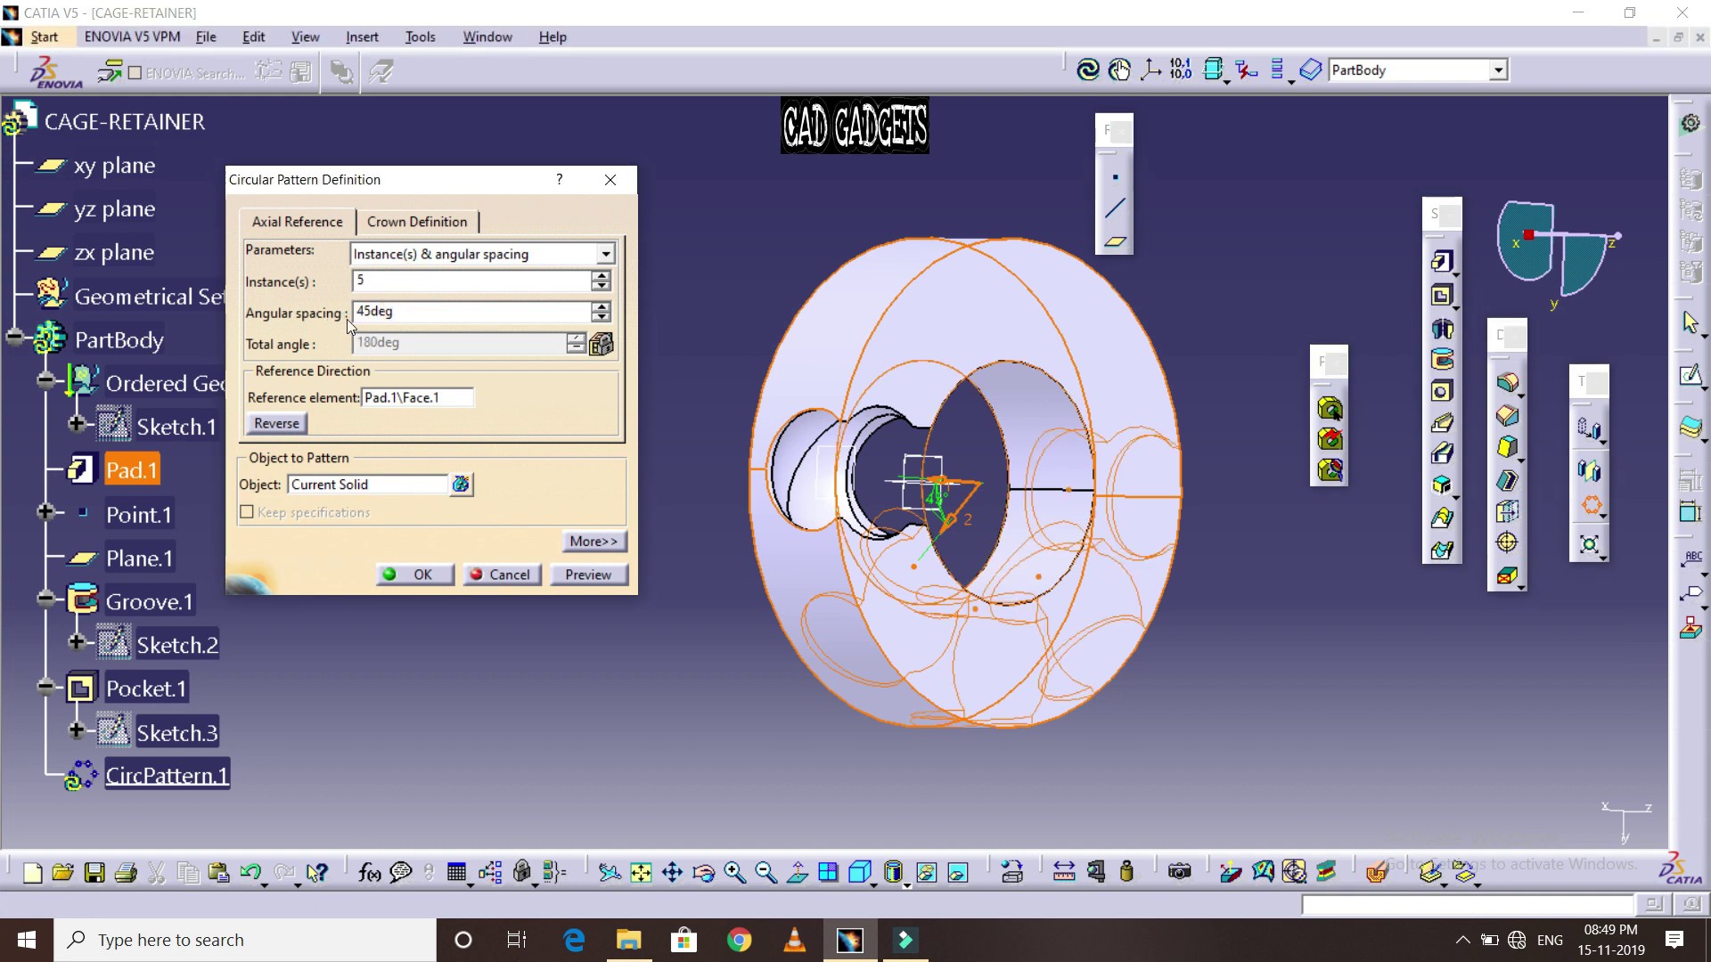
{"action": "key", "text": "BackSpace"}
{"action": "type", "text": "72"}
{"action": "left_click", "coordinate": [573, 581]}
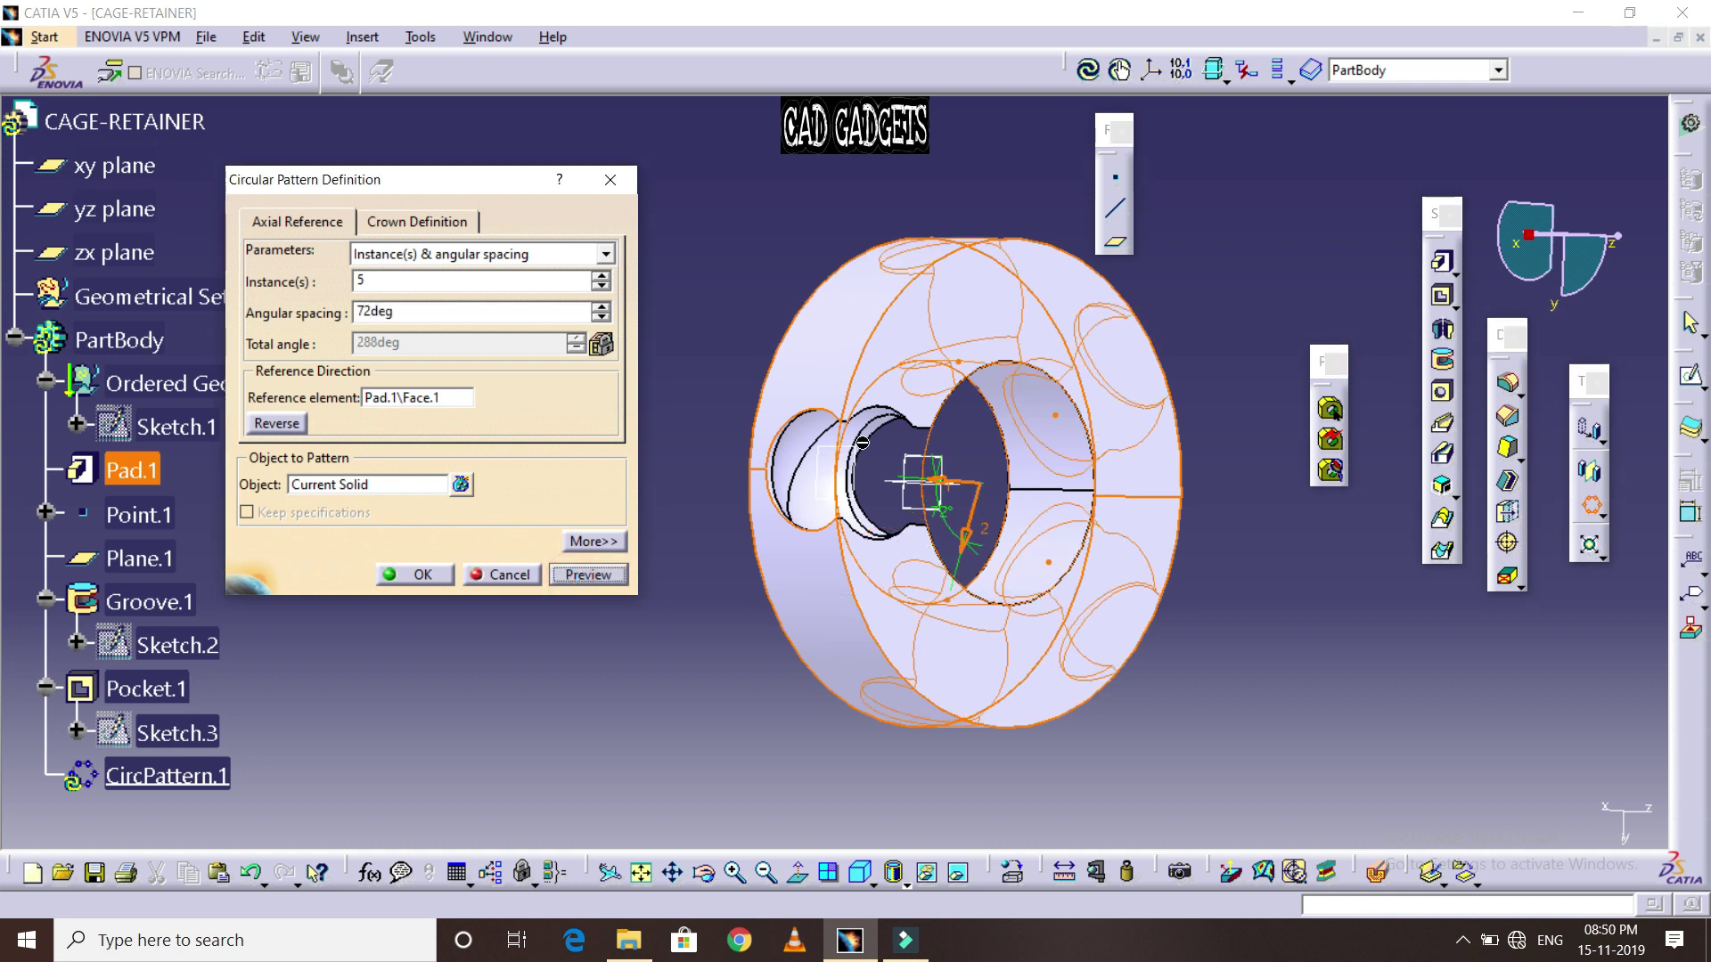
{"action": "left_click", "coordinate": [703, 873]}
{"action": "mouse_move", "coordinate": [1304, 691]}
{"action": "left_mouse_down"}
{"action": "mouse_move", "coordinate": [836, 527]}
{"action": "mouse_move", "coordinate": [909, 652]}
{"action": "mouse_move", "coordinate": [1025, 570]}
{"action": "mouse_move", "coordinate": [1088, 575]}
{"action": "mouse_move", "coordinate": [1042, 505]}
{"action": "left_mouse_up"}
Set Groove.1 as the patterned object and create CircPattern.1, orbiting to inspect the pockets
{"action": "double_click", "coordinate": [1041, 506]}
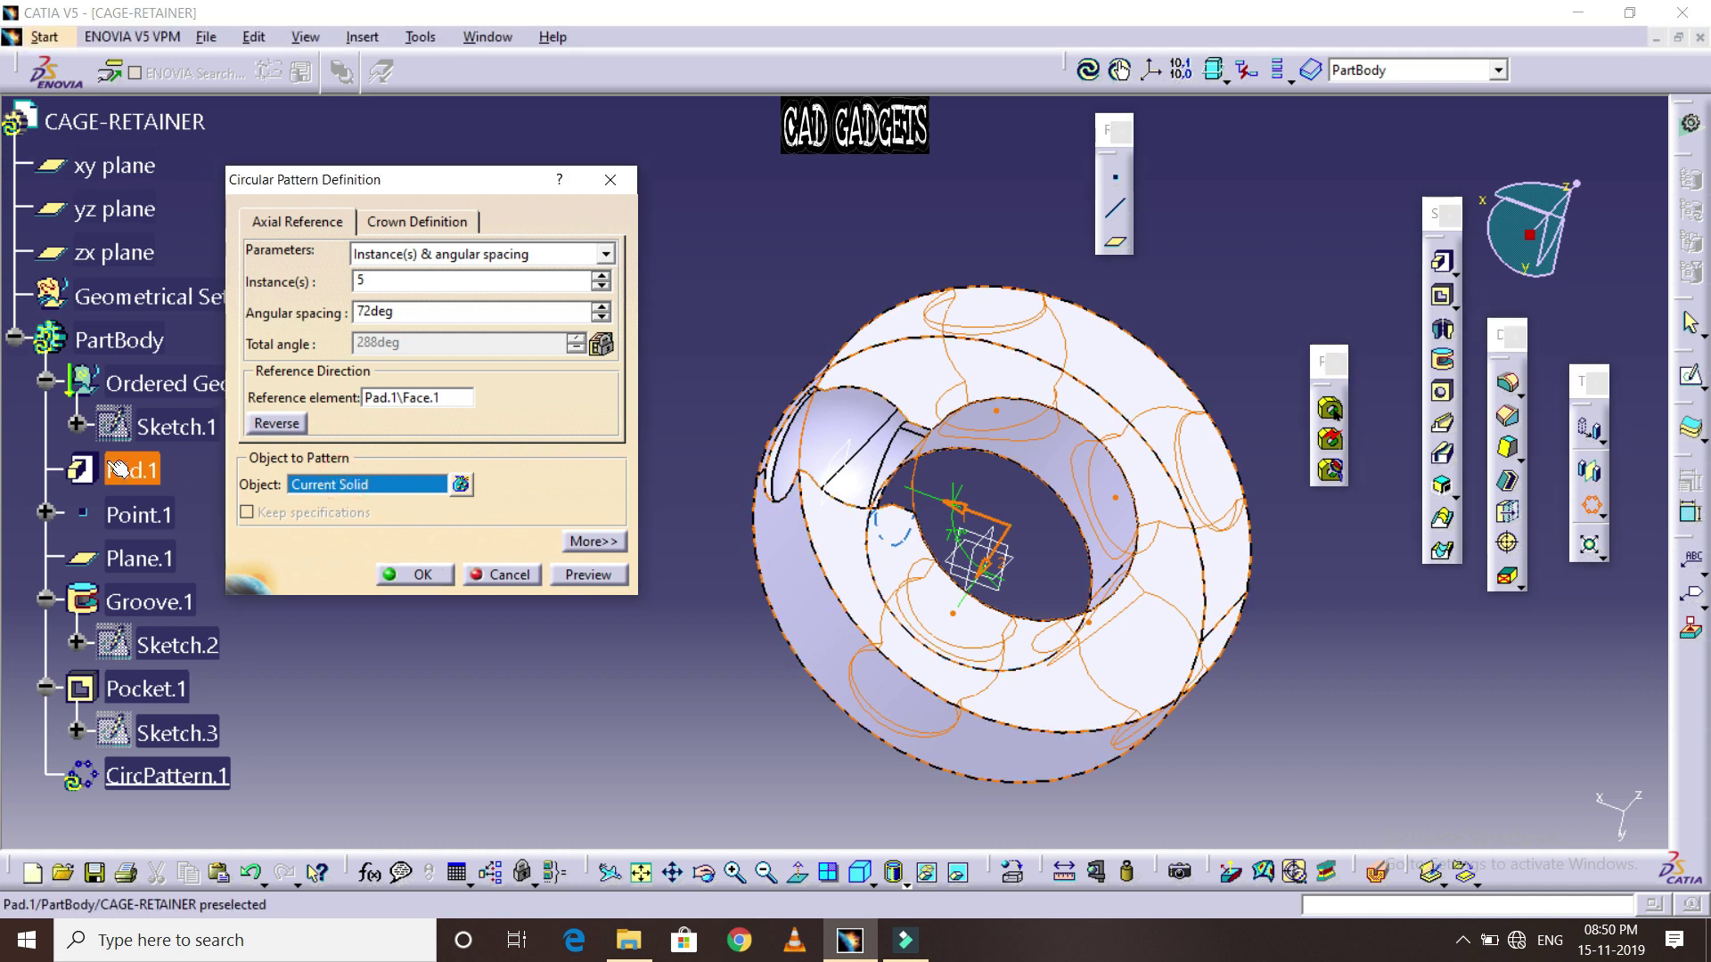
{"action": "left_click", "coordinate": [189, 599]}
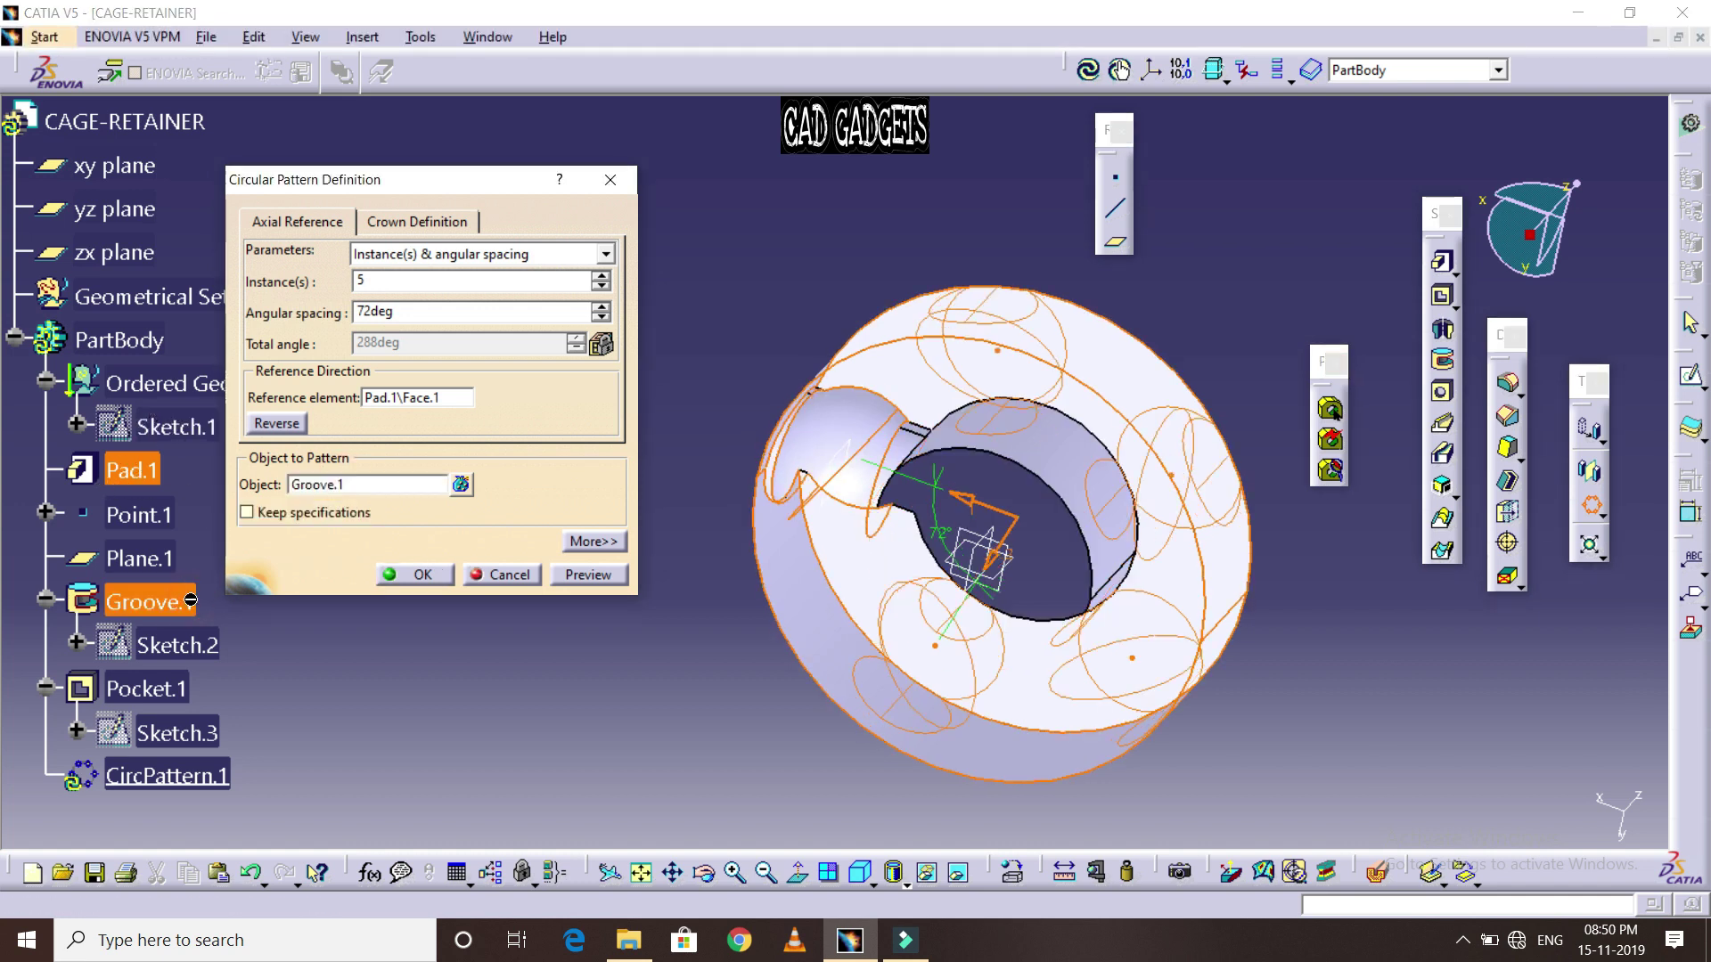
{"action": "left_click", "coordinate": [560, 574]}
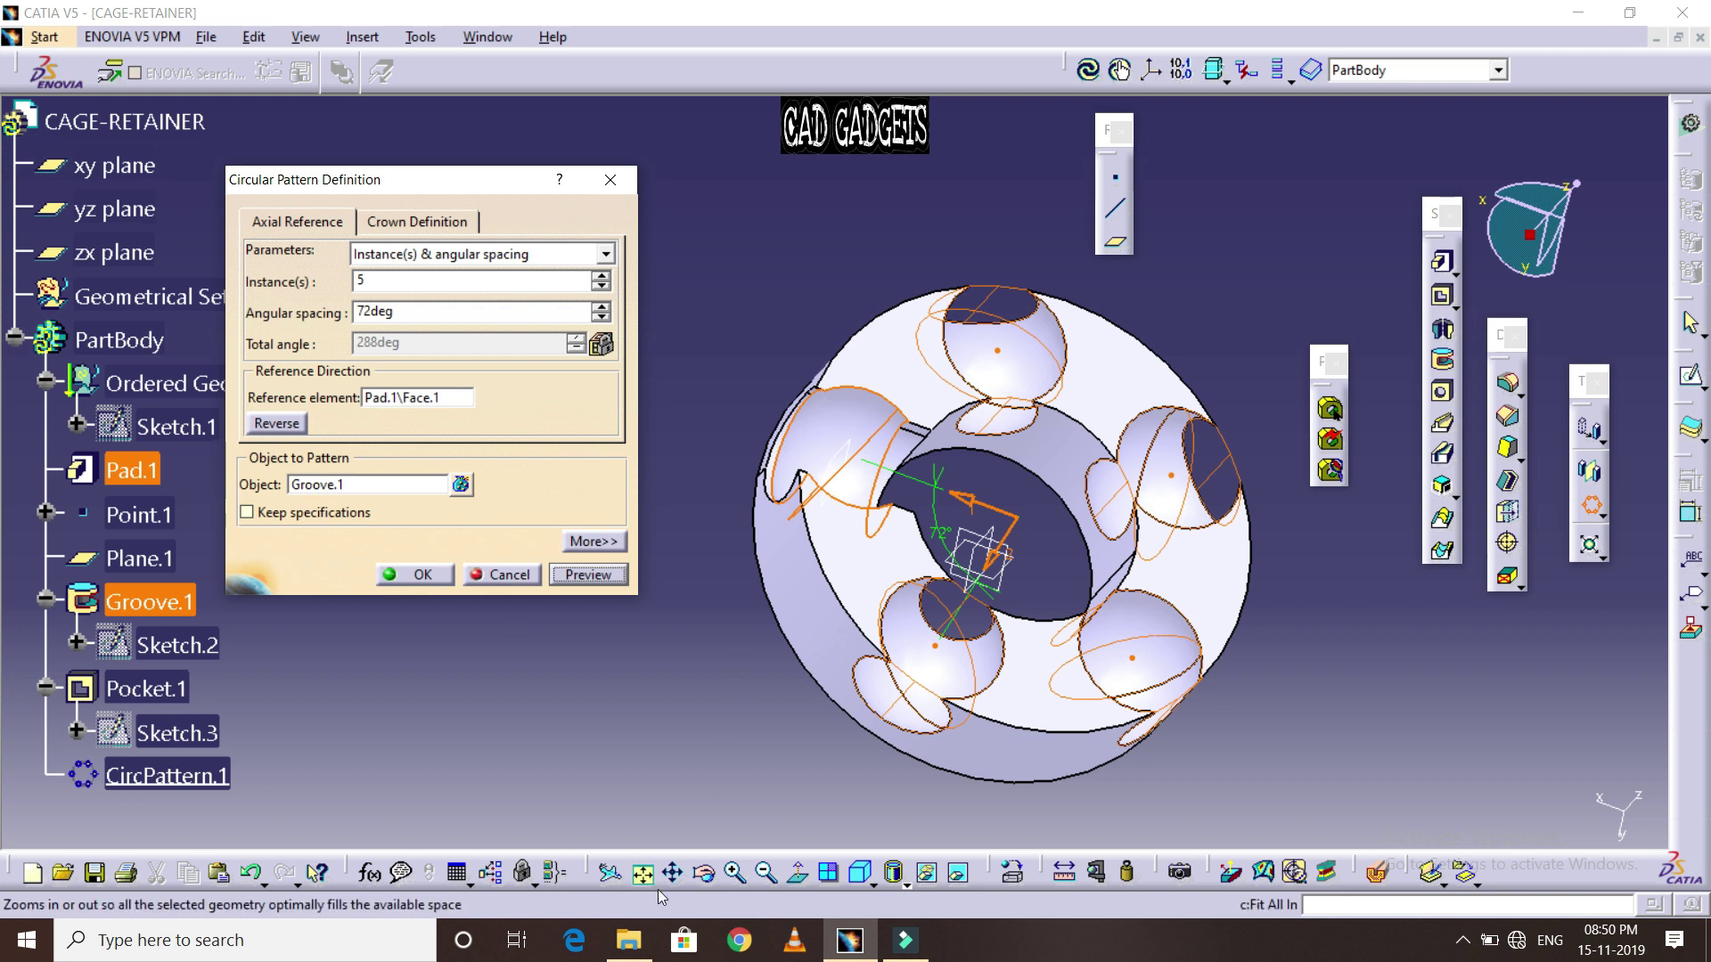
{"action": "left_click", "coordinate": [704, 873]}
{"action": "mouse_move", "coordinate": [935, 195]}
{"action": "left_mouse_down"}
{"action": "mouse_move", "coordinate": [797, 304]}
{"action": "mouse_move", "coordinate": [917, 594]}
{"action": "mouse_move", "coordinate": [794, 186]}
{"action": "left_mouse_up"}
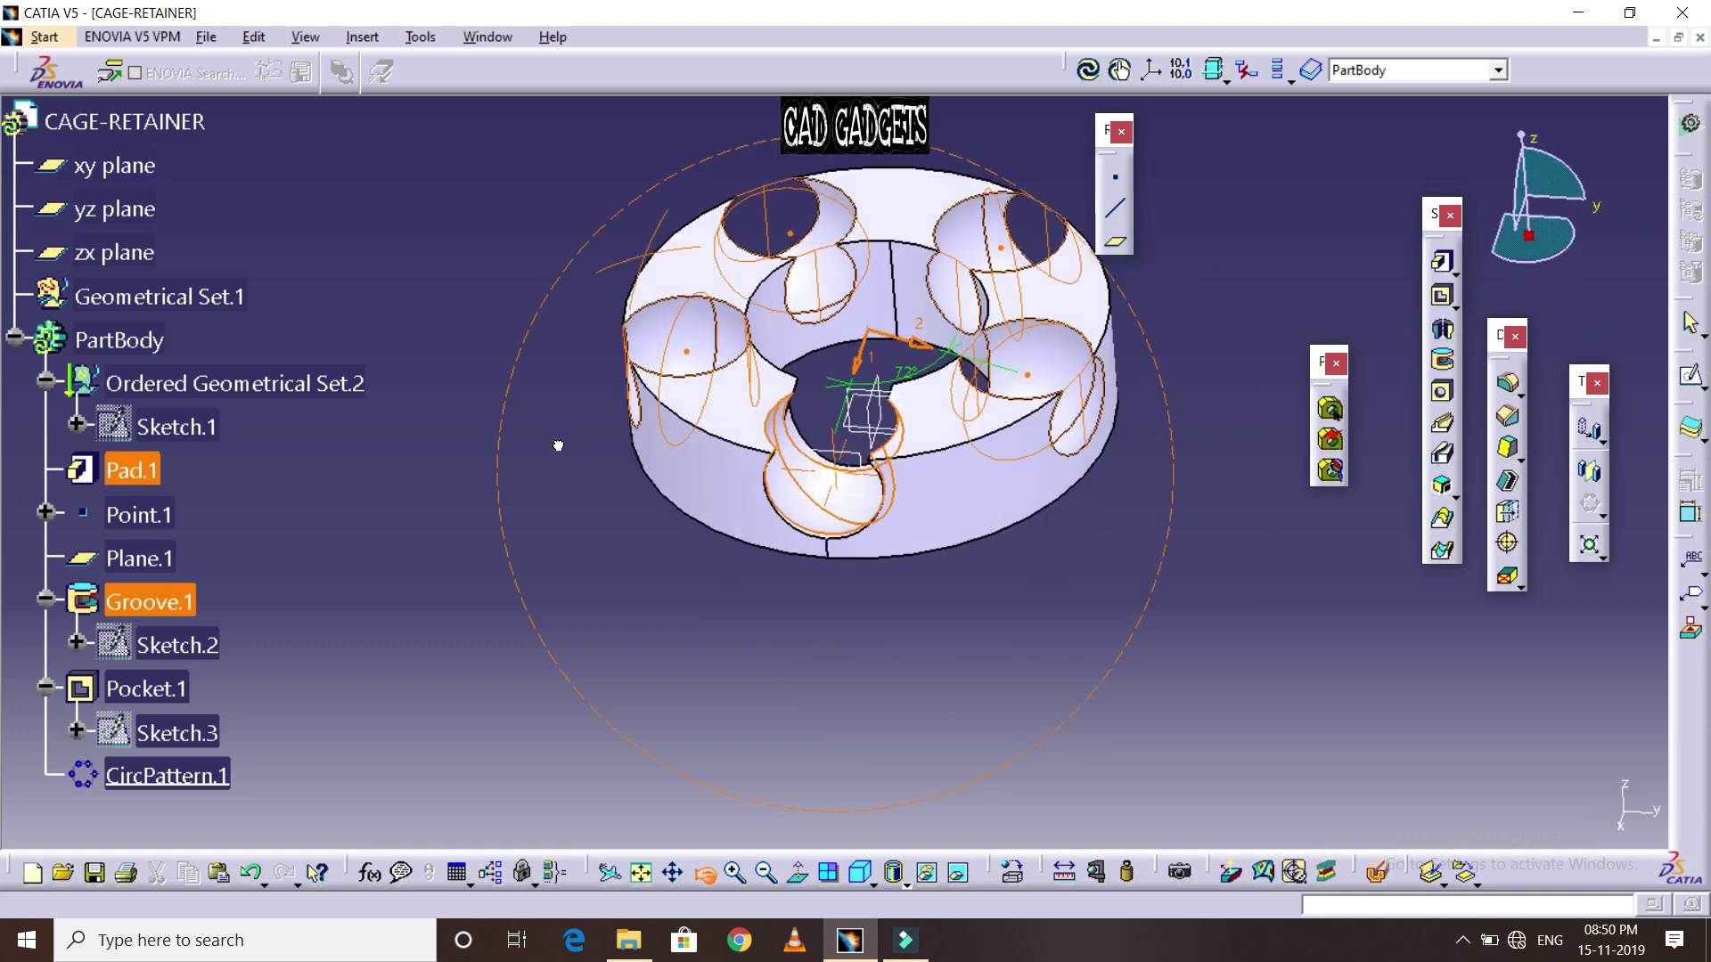
{"action": "mouse_move", "coordinate": [794, 185]}
{"action": "middle_mouse_down"}
{"action": "mouse_move", "coordinate": [708, 517]}
{"action": "mouse_move", "coordinate": [676, 436]}
{"action": "middle_mouse_up"}
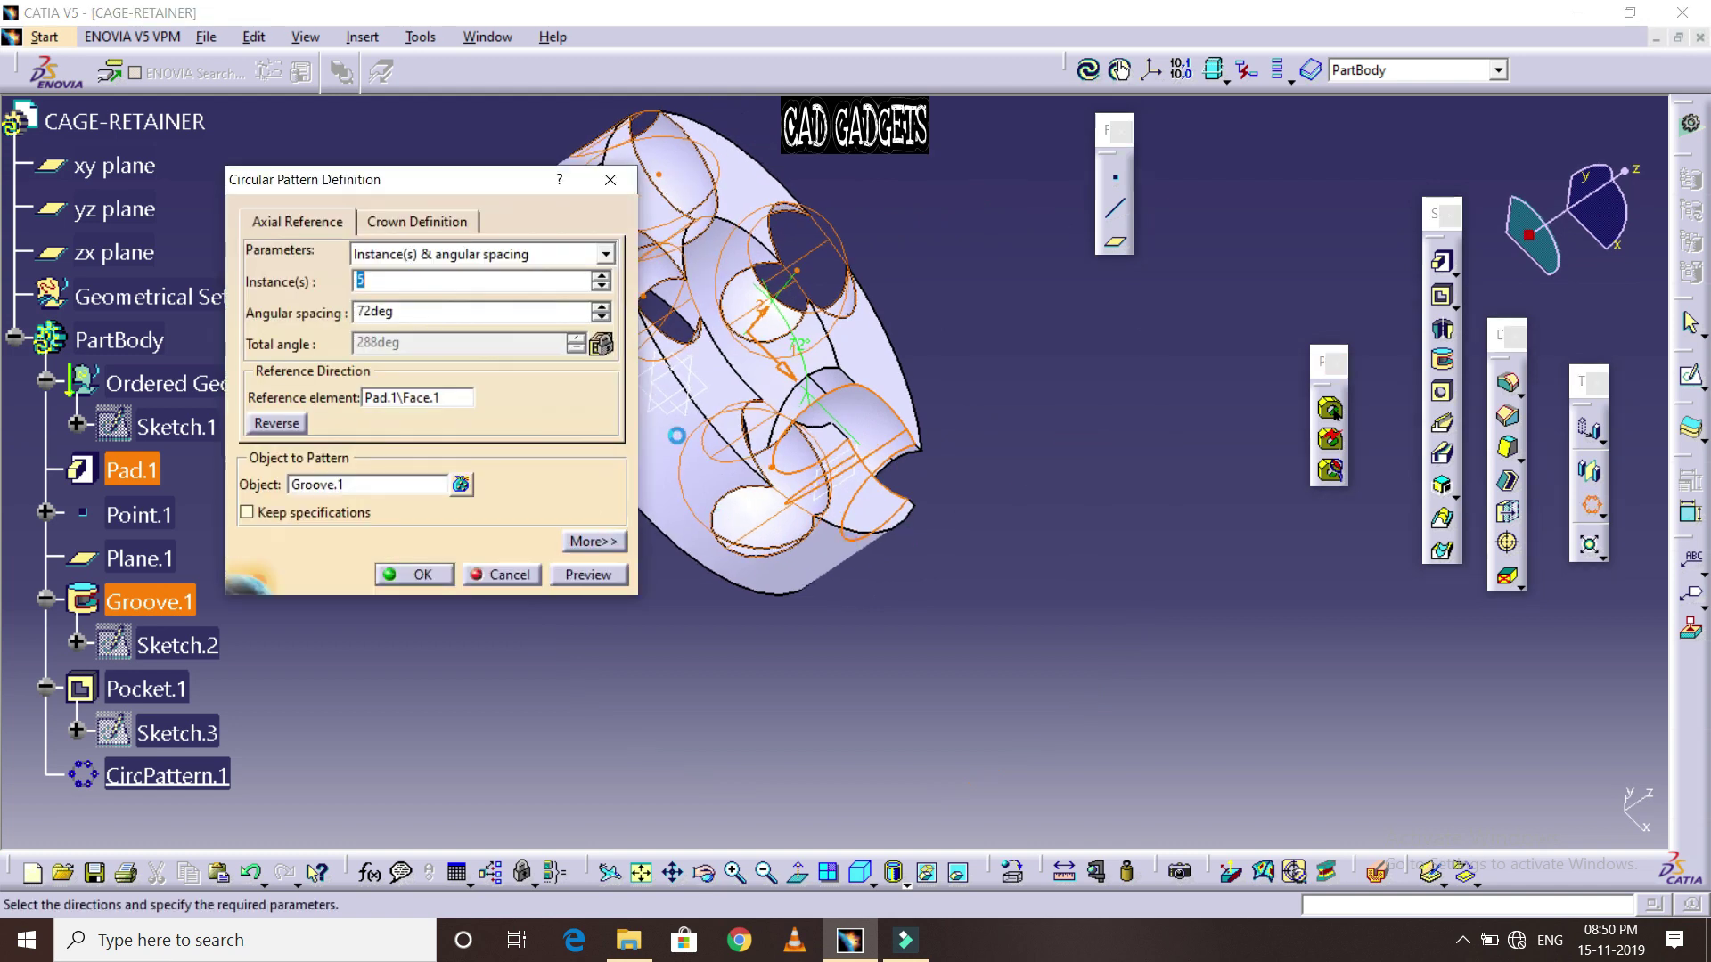
{"action": "left_click", "coordinate": [414, 574]}
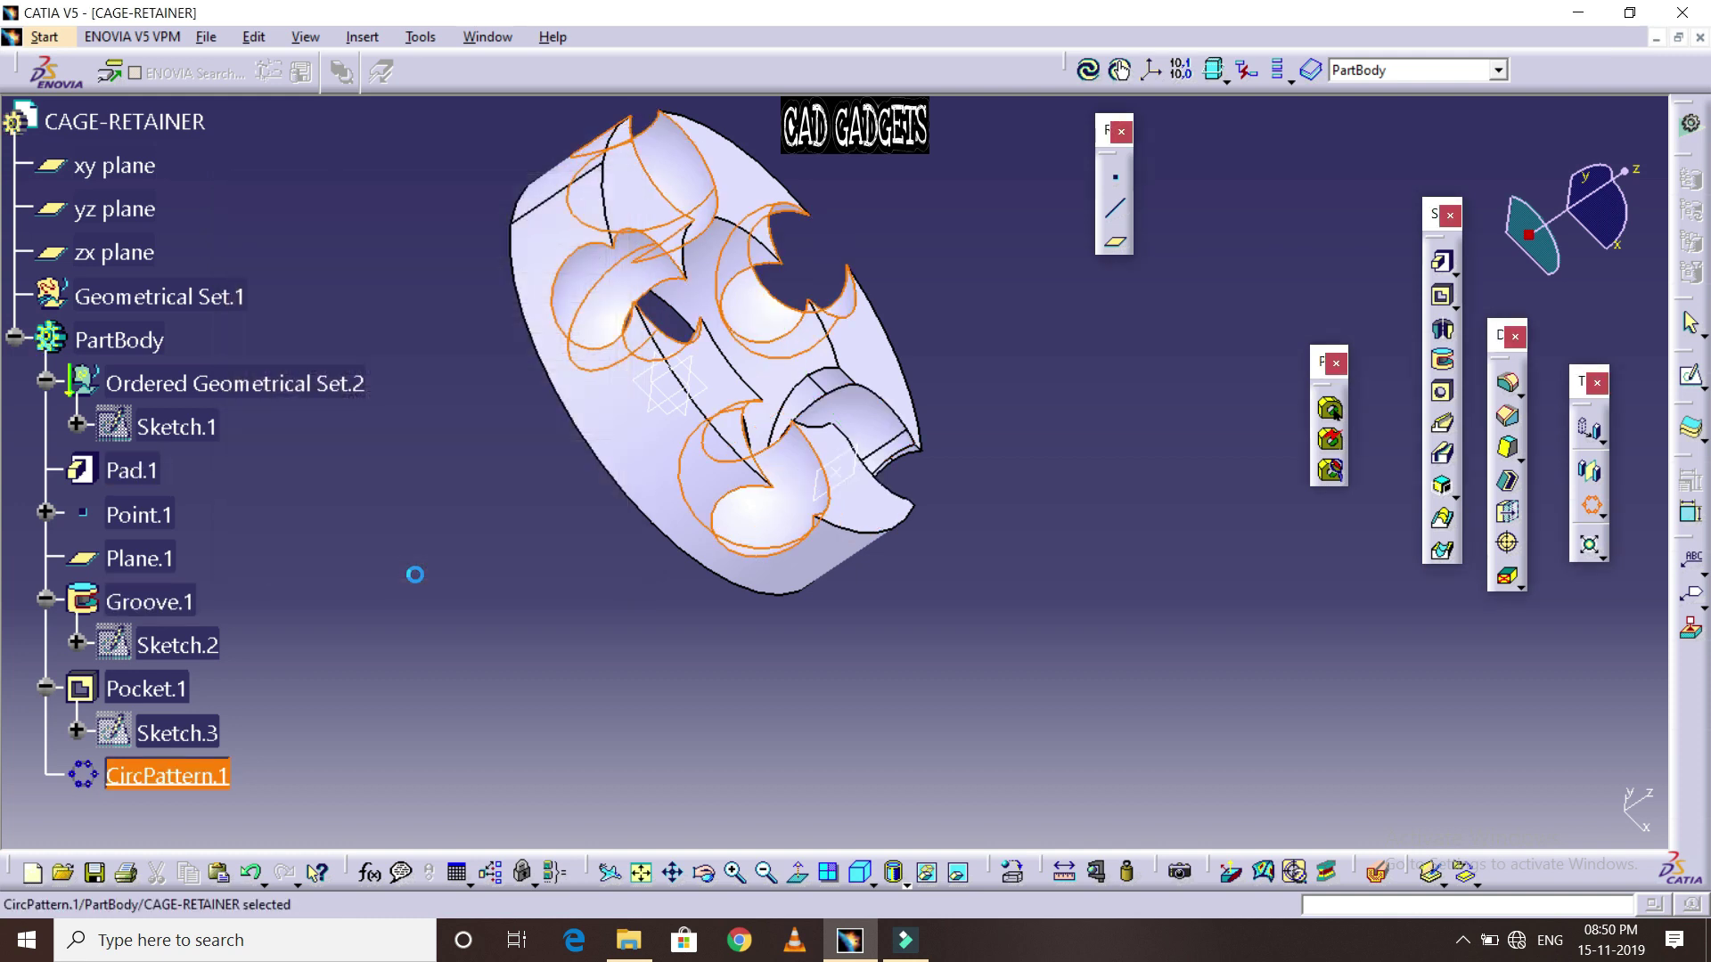
{"action": "left_click", "coordinate": [570, 600]}
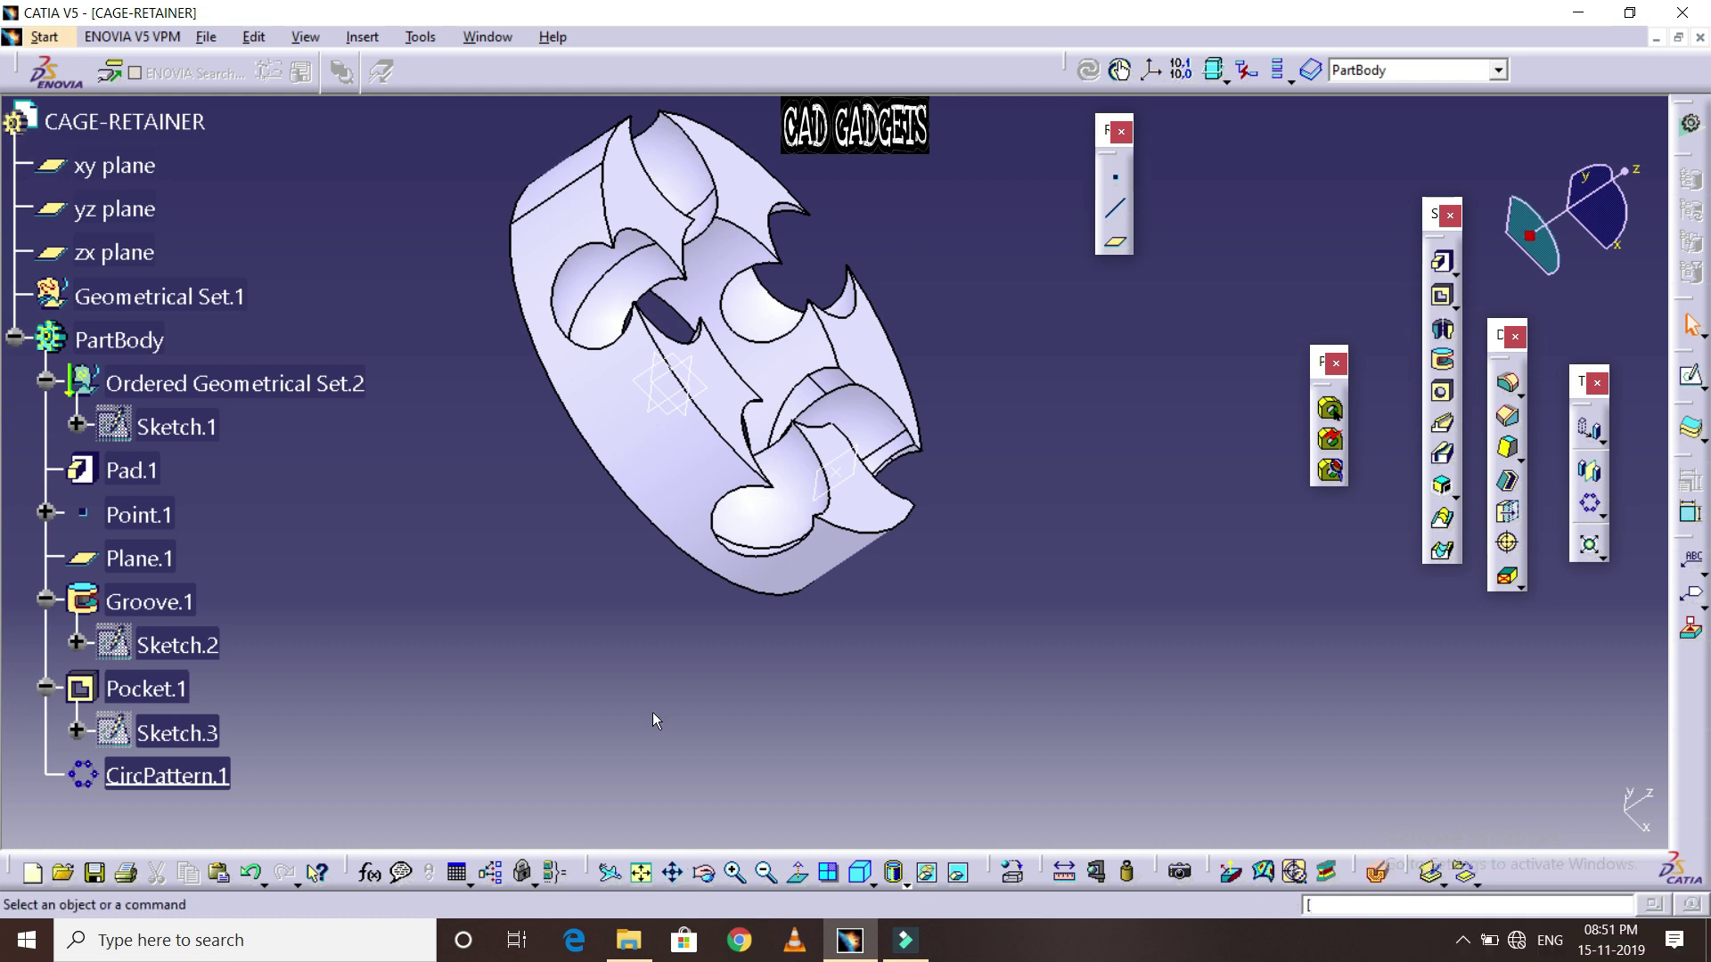
{"action": "left_click", "coordinate": [705, 874]}
{"action": "mouse_move", "coordinate": [561, 161]}
{"action": "left_mouse_down"}
{"action": "mouse_move", "coordinate": [515, 156]}
{"action": "mouse_move", "coordinate": [708, 782]}
{"action": "mouse_move", "coordinate": [1188, 526]}
{"action": "mouse_move", "coordinate": [1201, 236]}
{"action": "mouse_move", "coordinate": [990, 139]}
{"action": "mouse_move", "coordinate": [602, 269]}
{"action": "mouse_move", "coordinate": [478, 389]}
{"action": "mouse_move", "coordinate": [539, 501]}
{"action": "mouse_move", "coordinate": [836, 639]}
{"action": "mouse_move", "coordinate": [772, 689]}
{"action": "mouse_move", "coordinate": [802, 731]}
{"action": "left_mouse_up"}
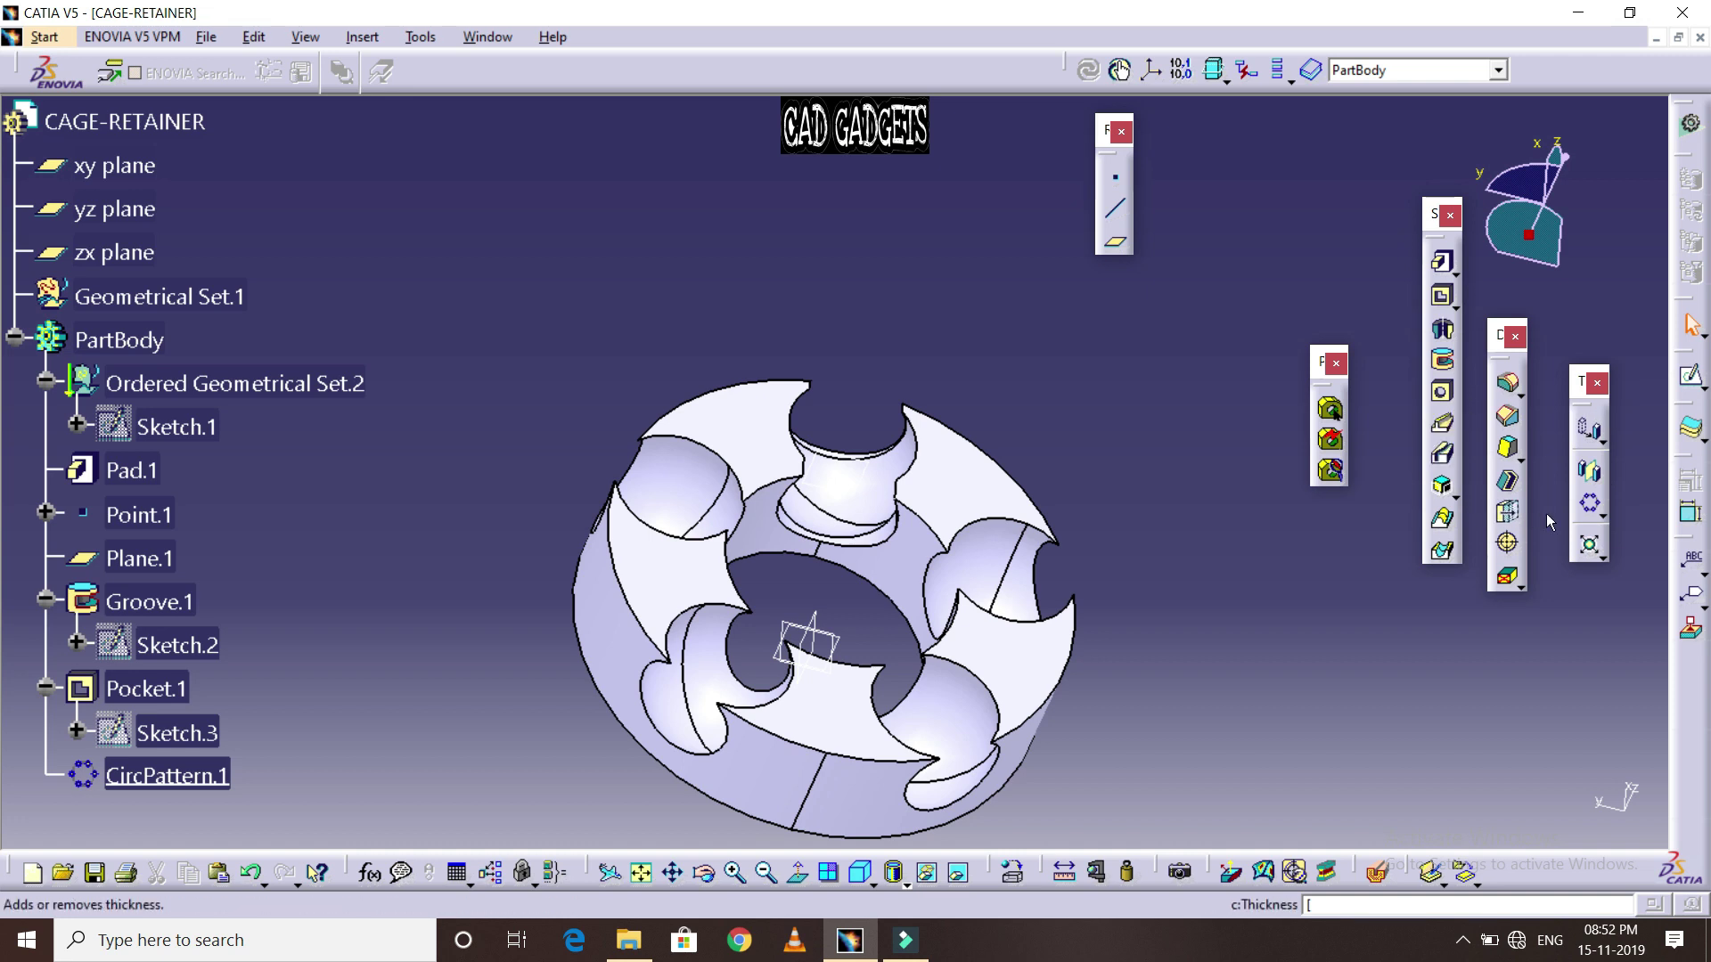
Pattern Pocket.1 five times at 72deg about Pad.1\Face.2, previewing before confirming
{"action": "left_click", "coordinate": [1586, 508]}
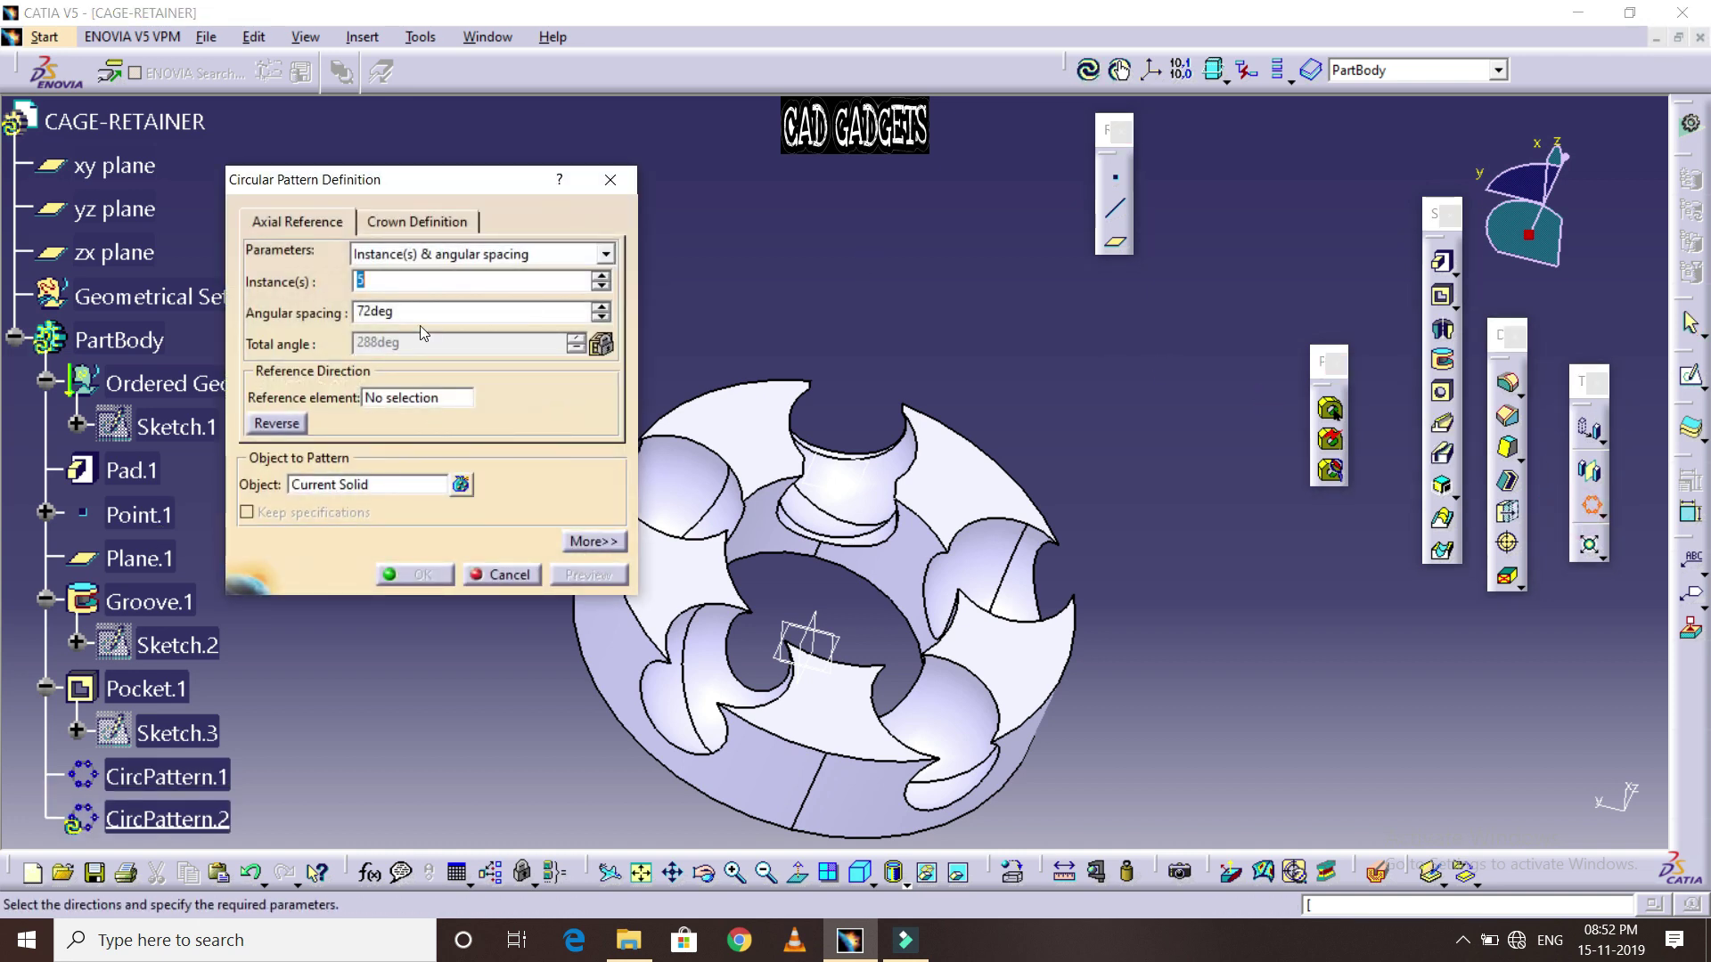
{"action": "left_click", "coordinate": [415, 398]}
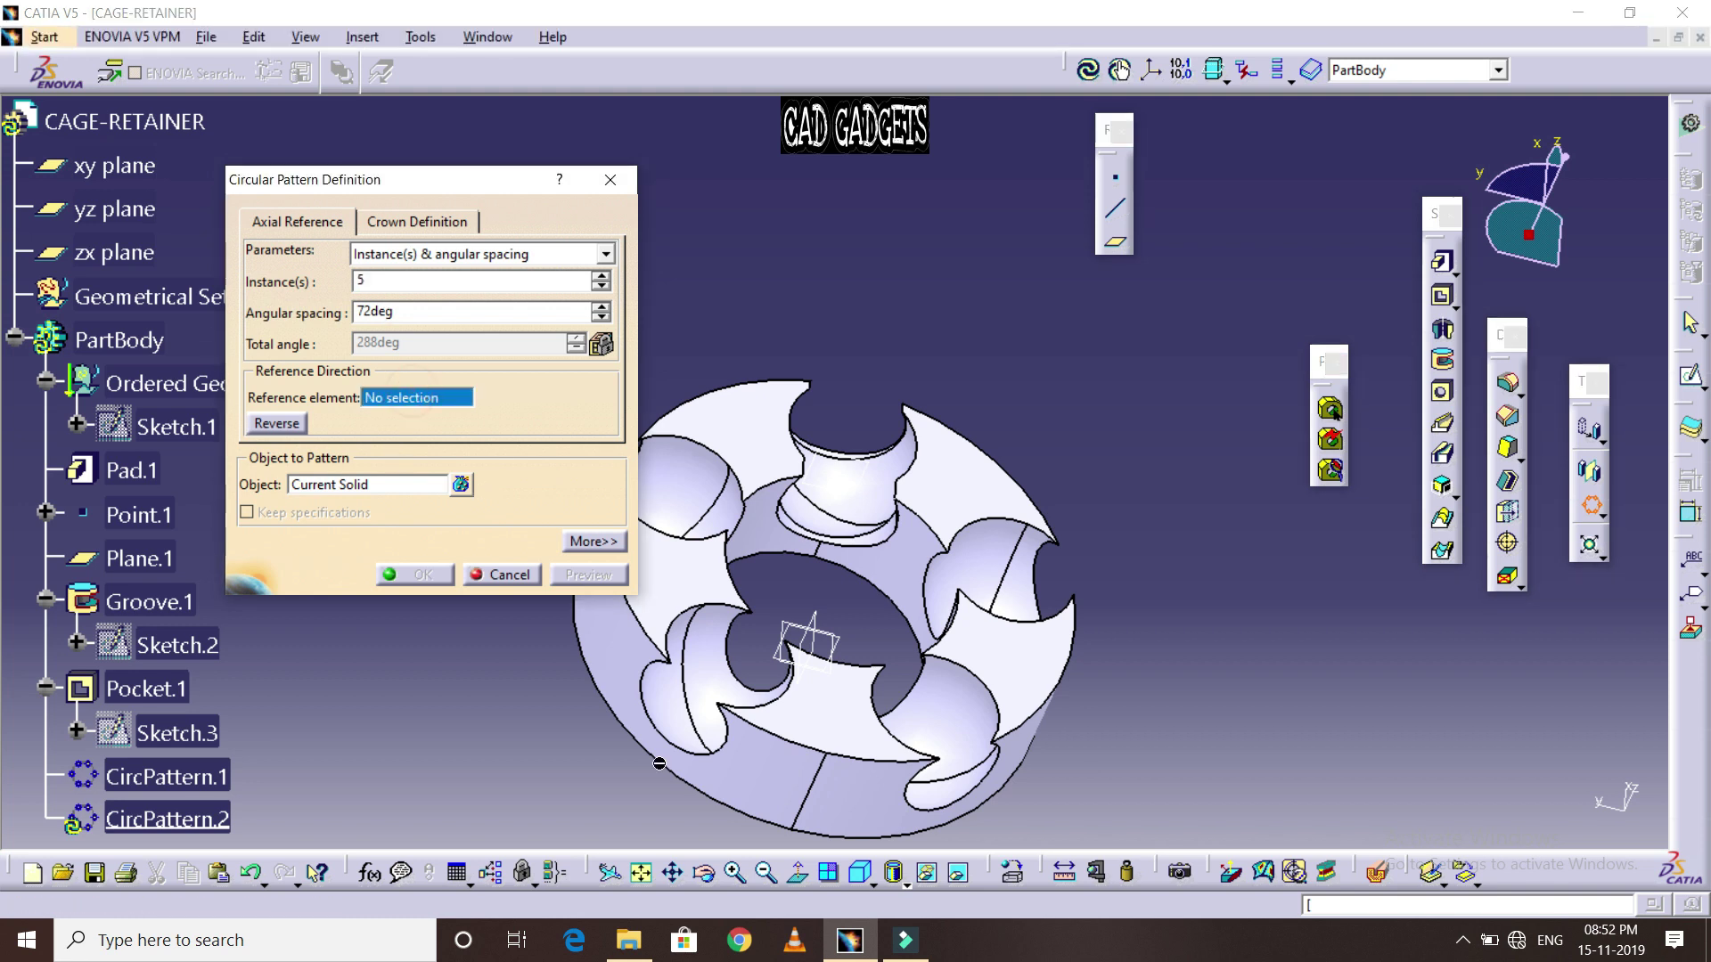
{"action": "left_click", "coordinate": [619, 679]}
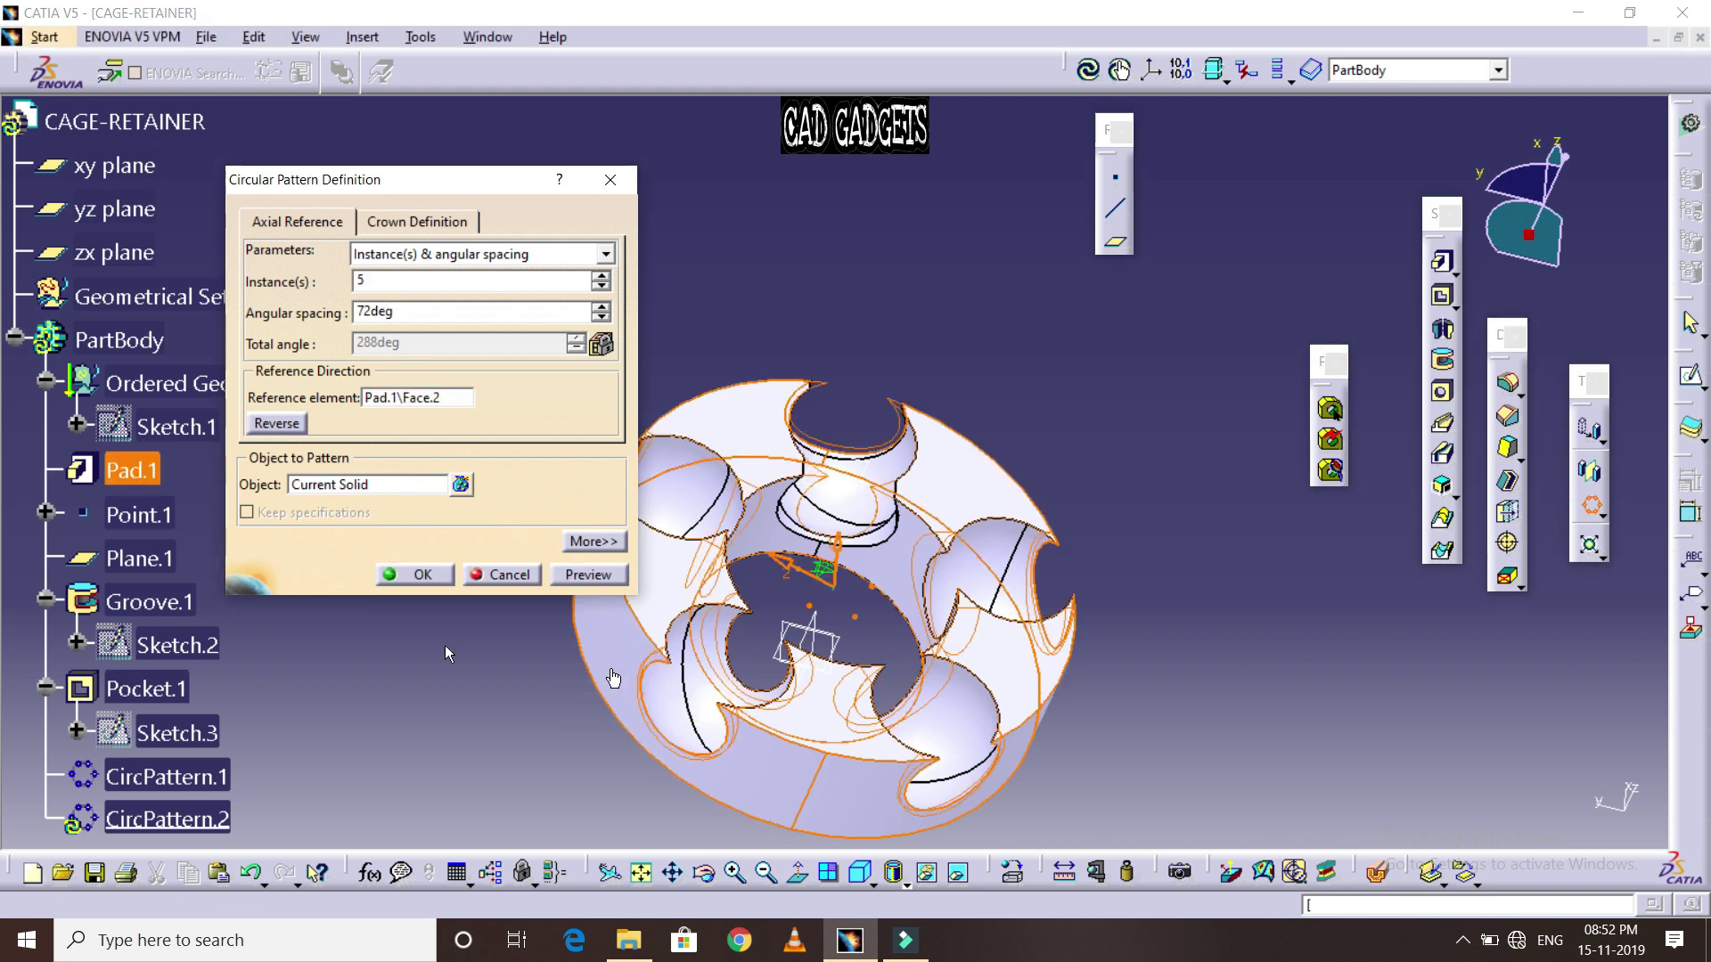
{"action": "scroll", "coordinate": [172, 654], "scroll_direction": "down", "scroll_amount": 2}
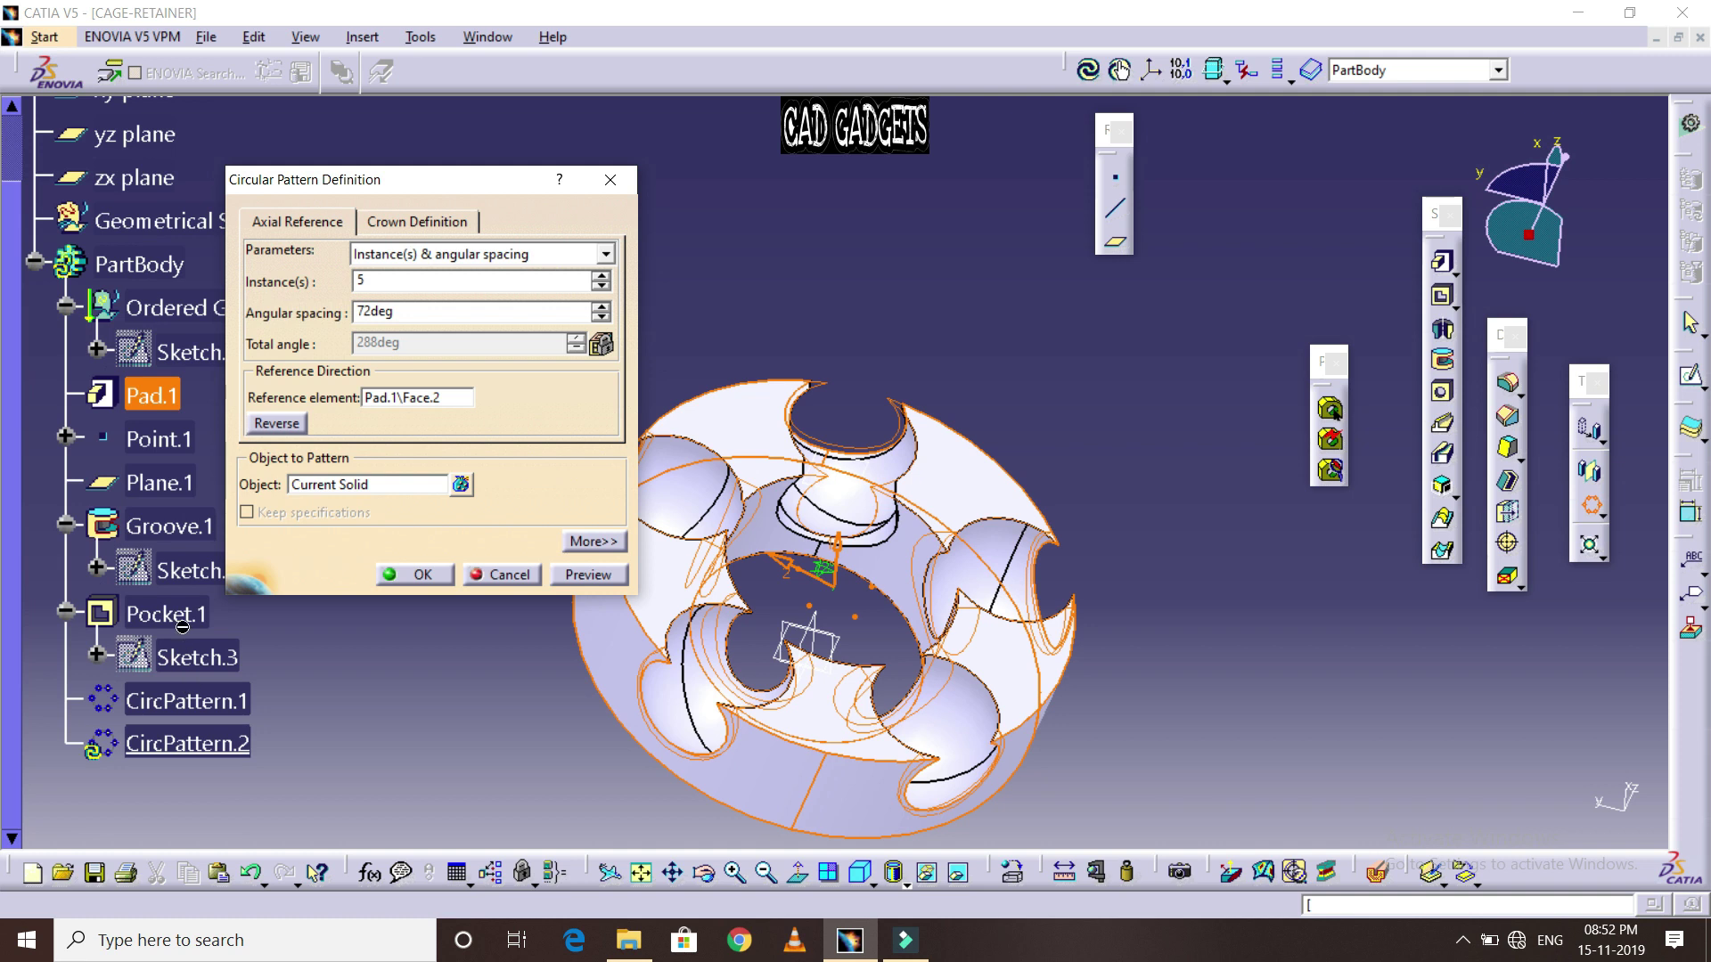
{"action": "scroll", "coordinate": [178, 650], "scroll_direction": "down", "scroll_amount": 2}
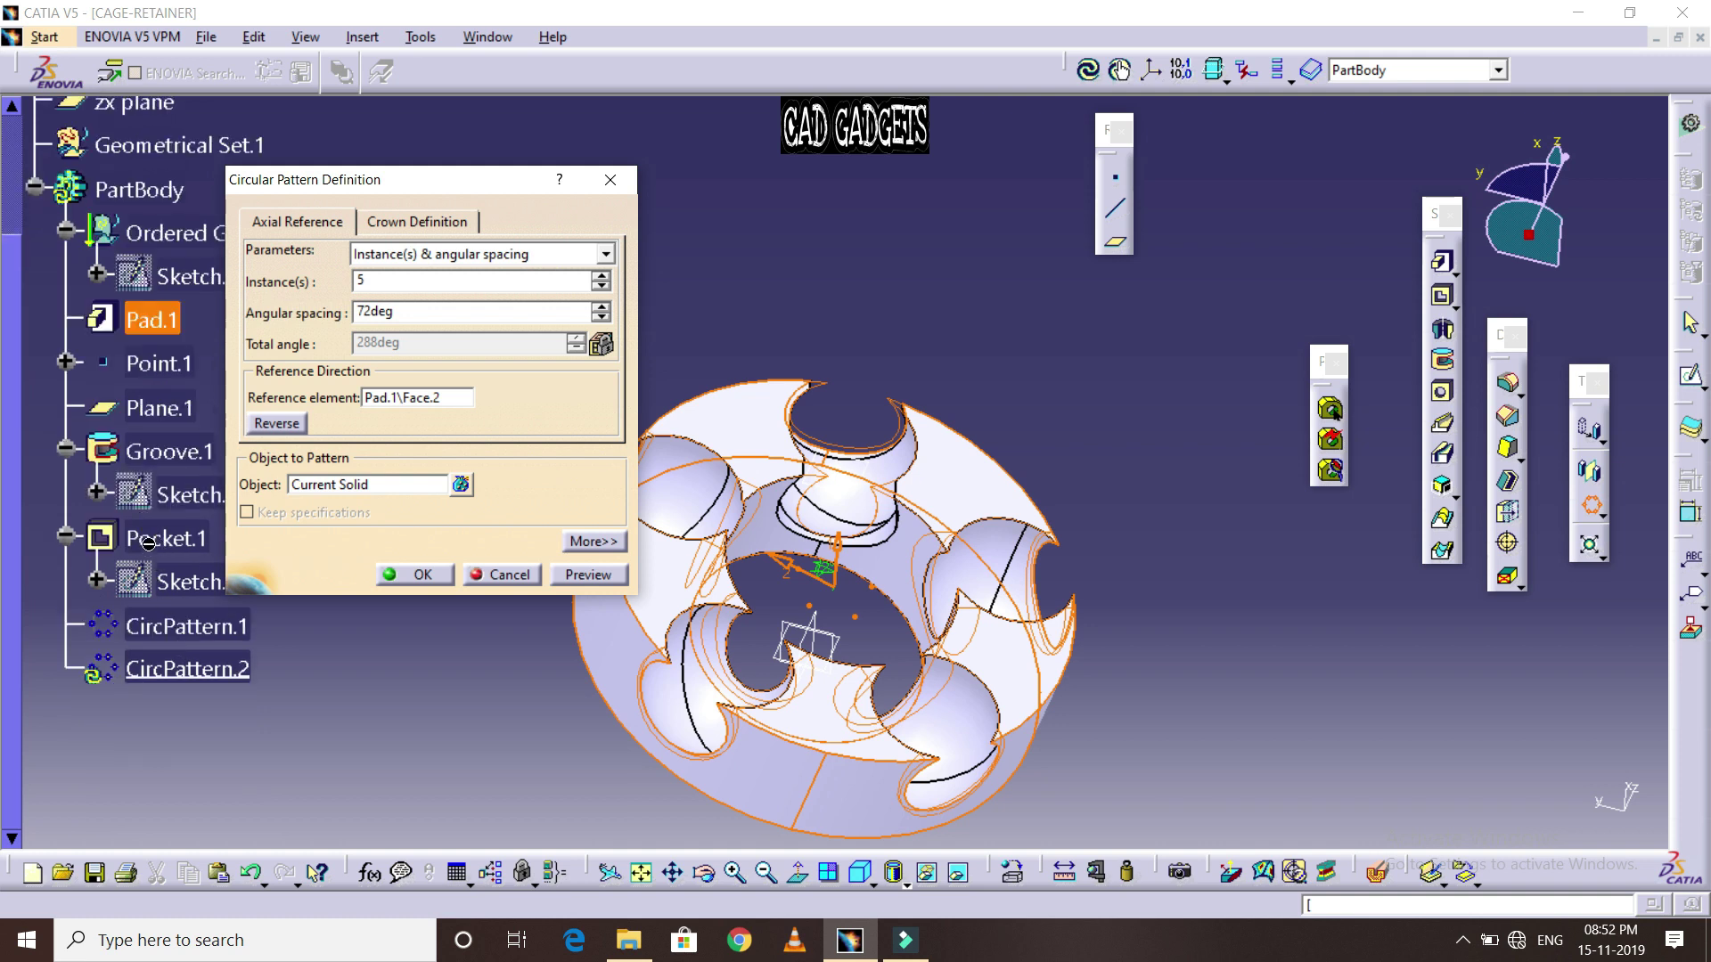
{"action": "left_click", "coordinate": [465, 483]}
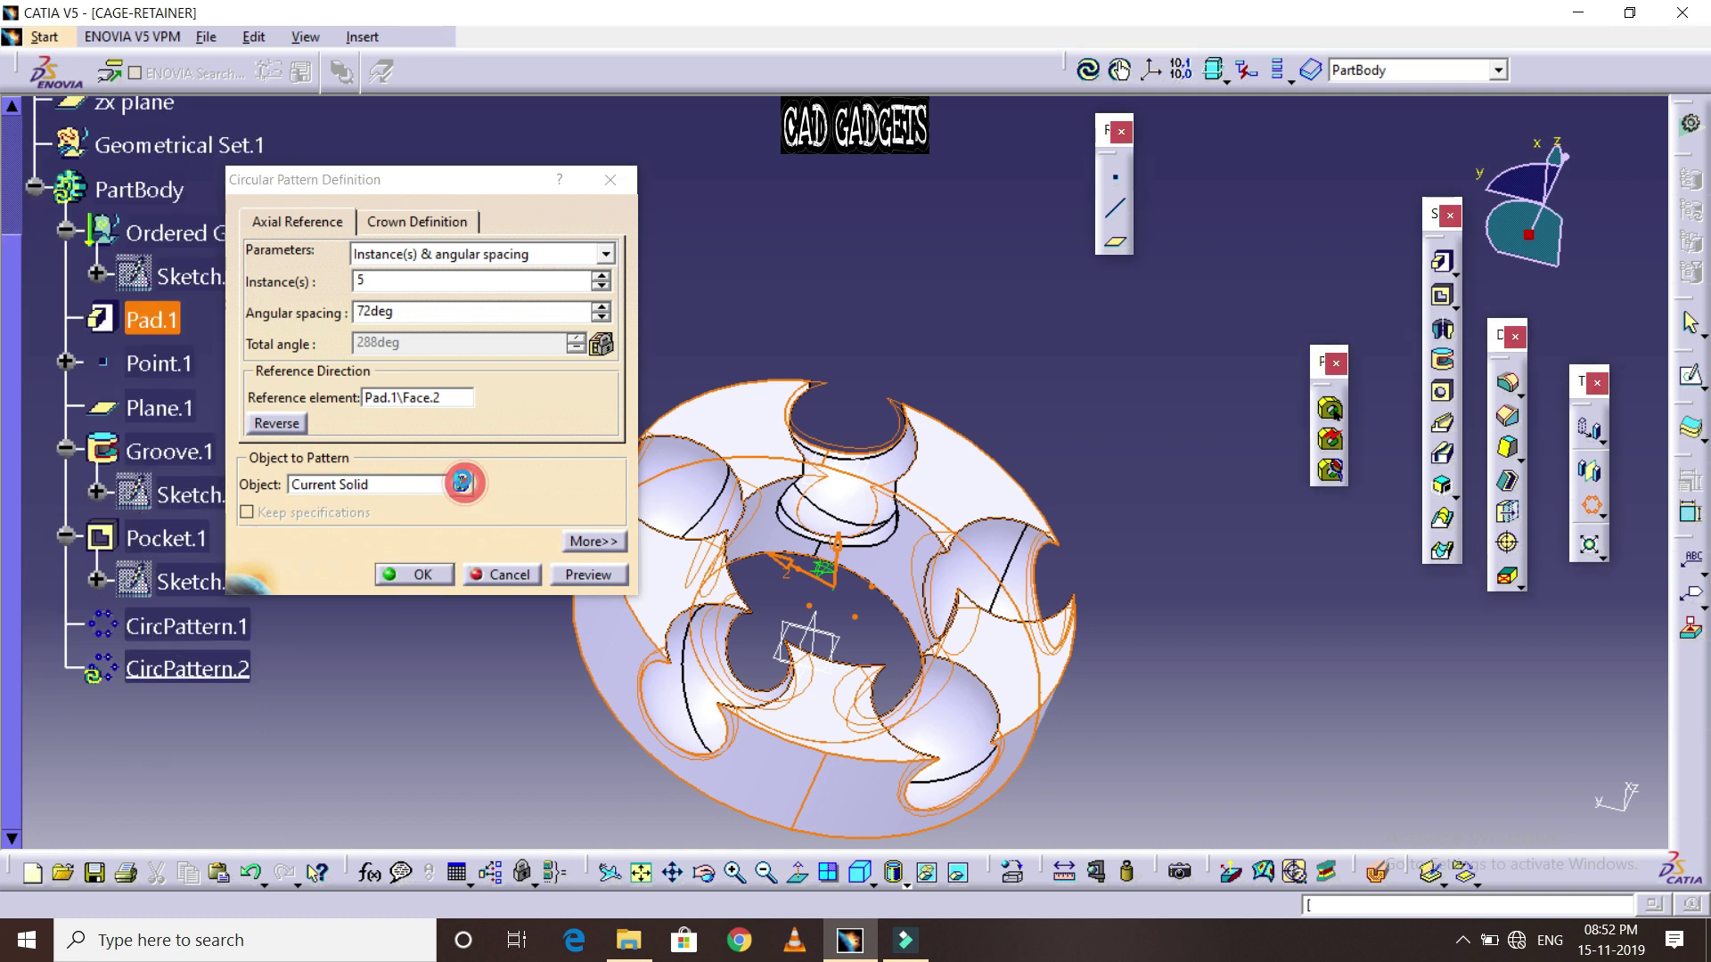
{"action": "left_click", "coordinate": [197, 532]}
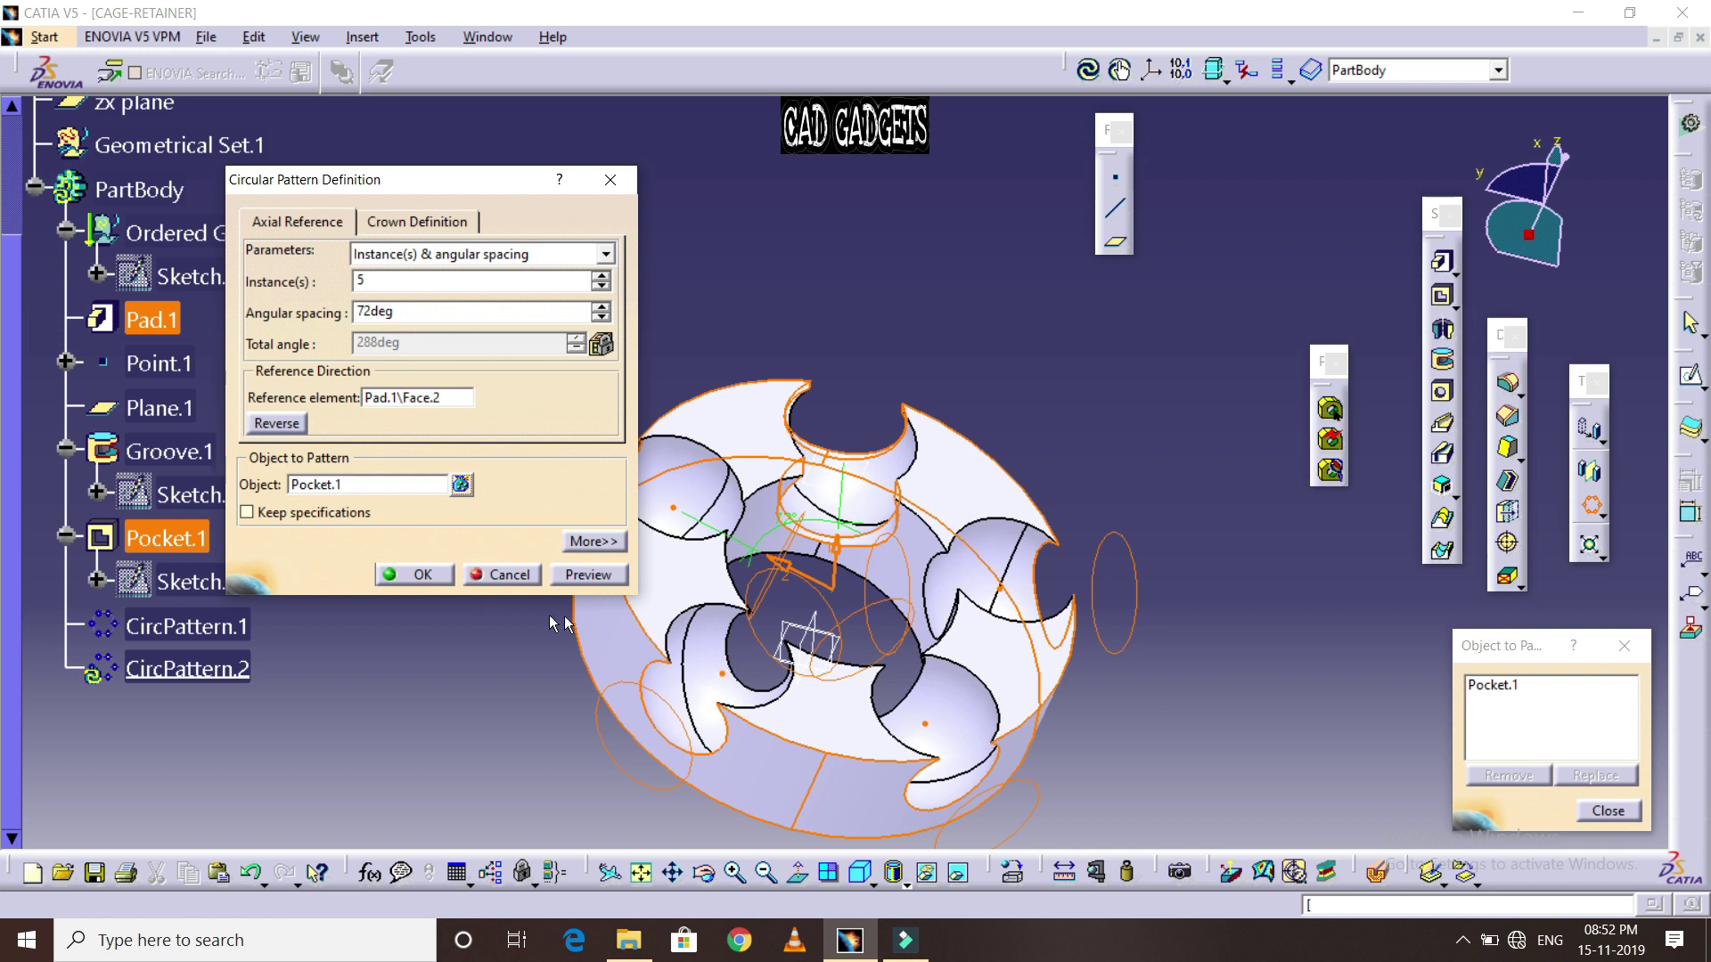
{"action": "left_click", "coordinate": [663, 877]}
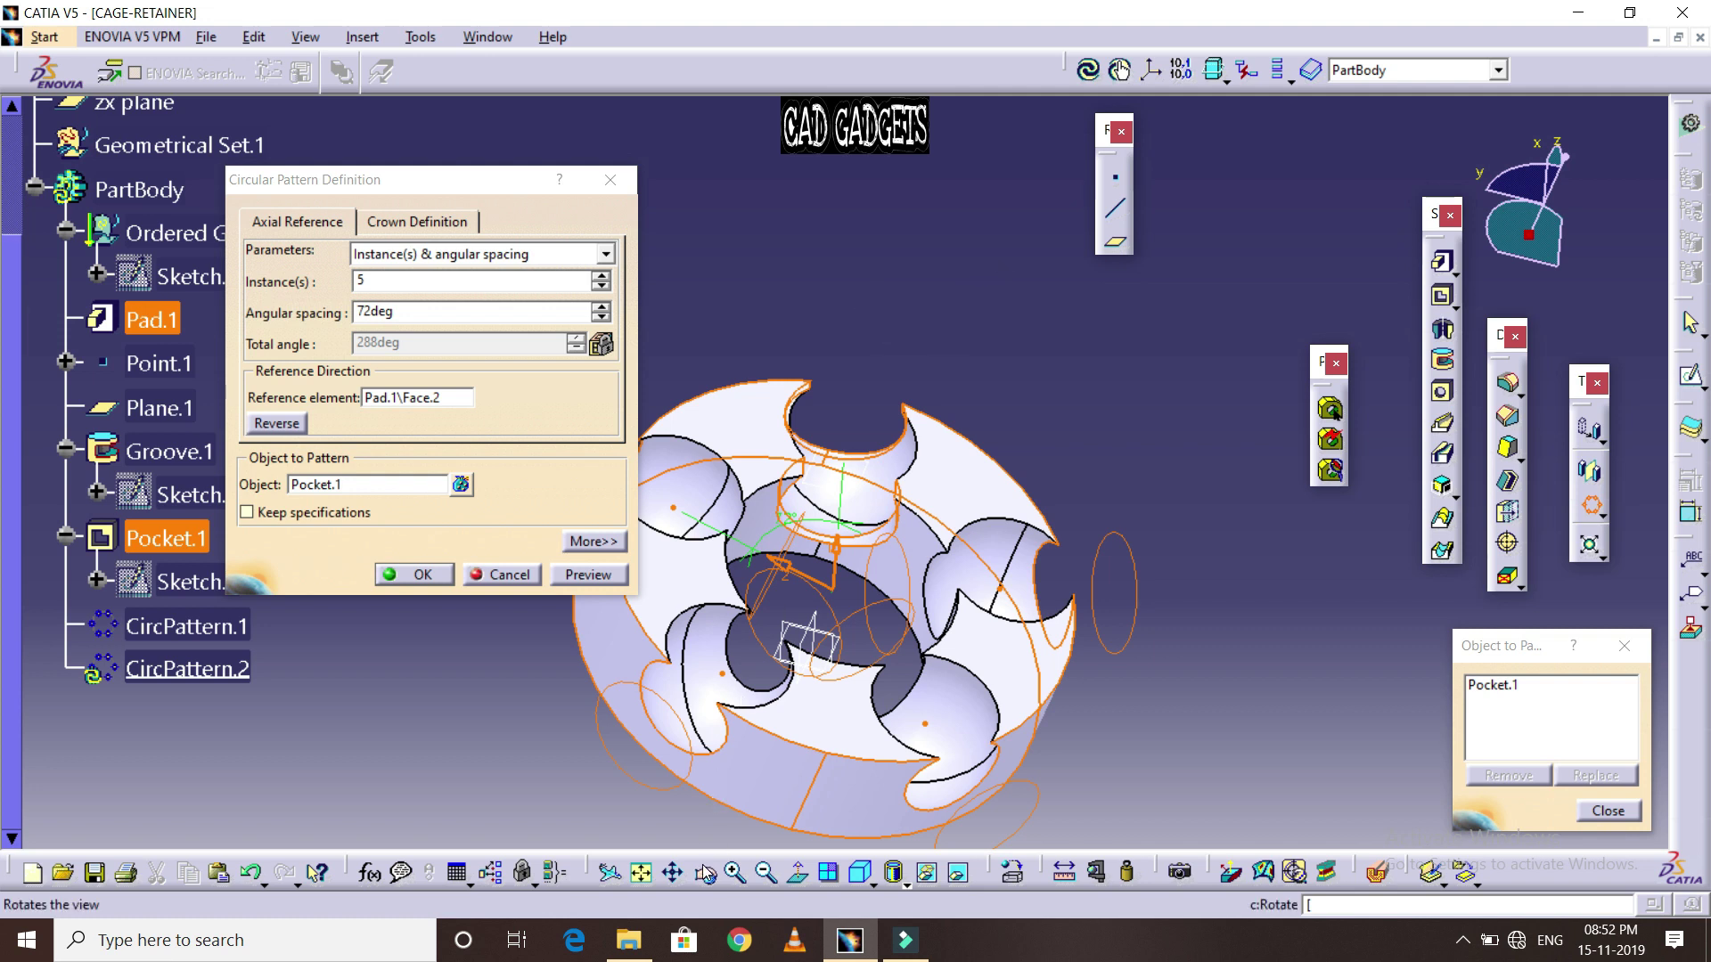
{"action": "left_click", "coordinate": [679, 877]}
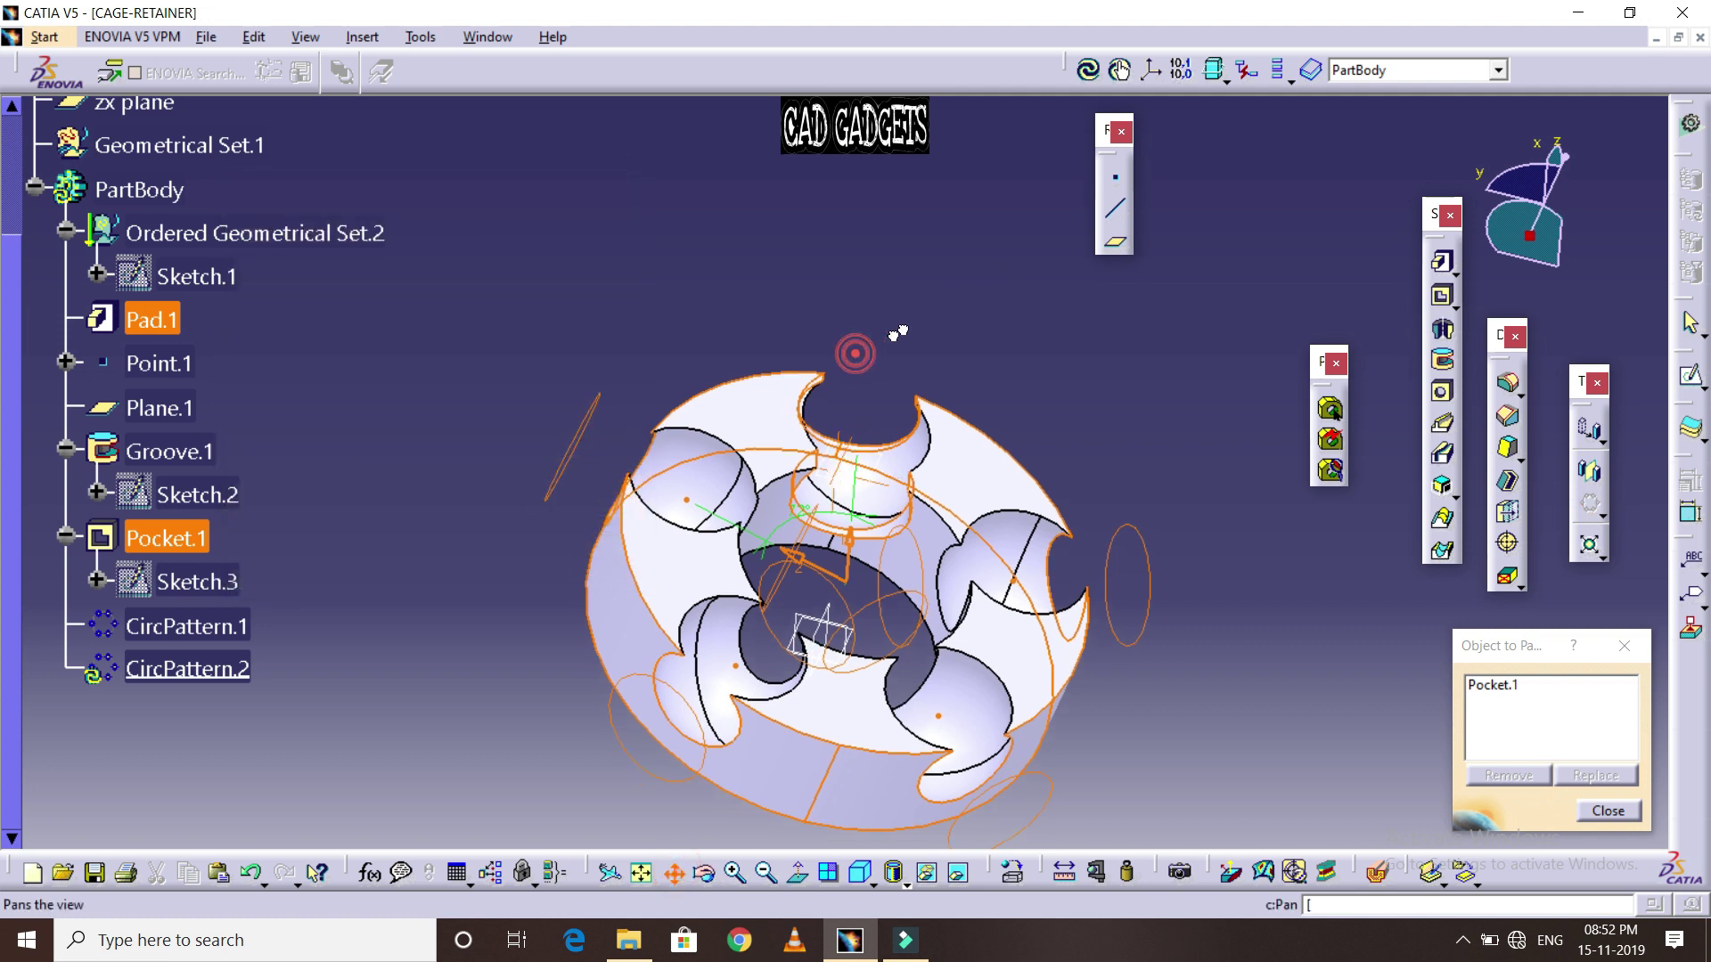
{"action": "left_click_drag", "start_coordinate": [857, 416], "coordinate": [980, 245]}
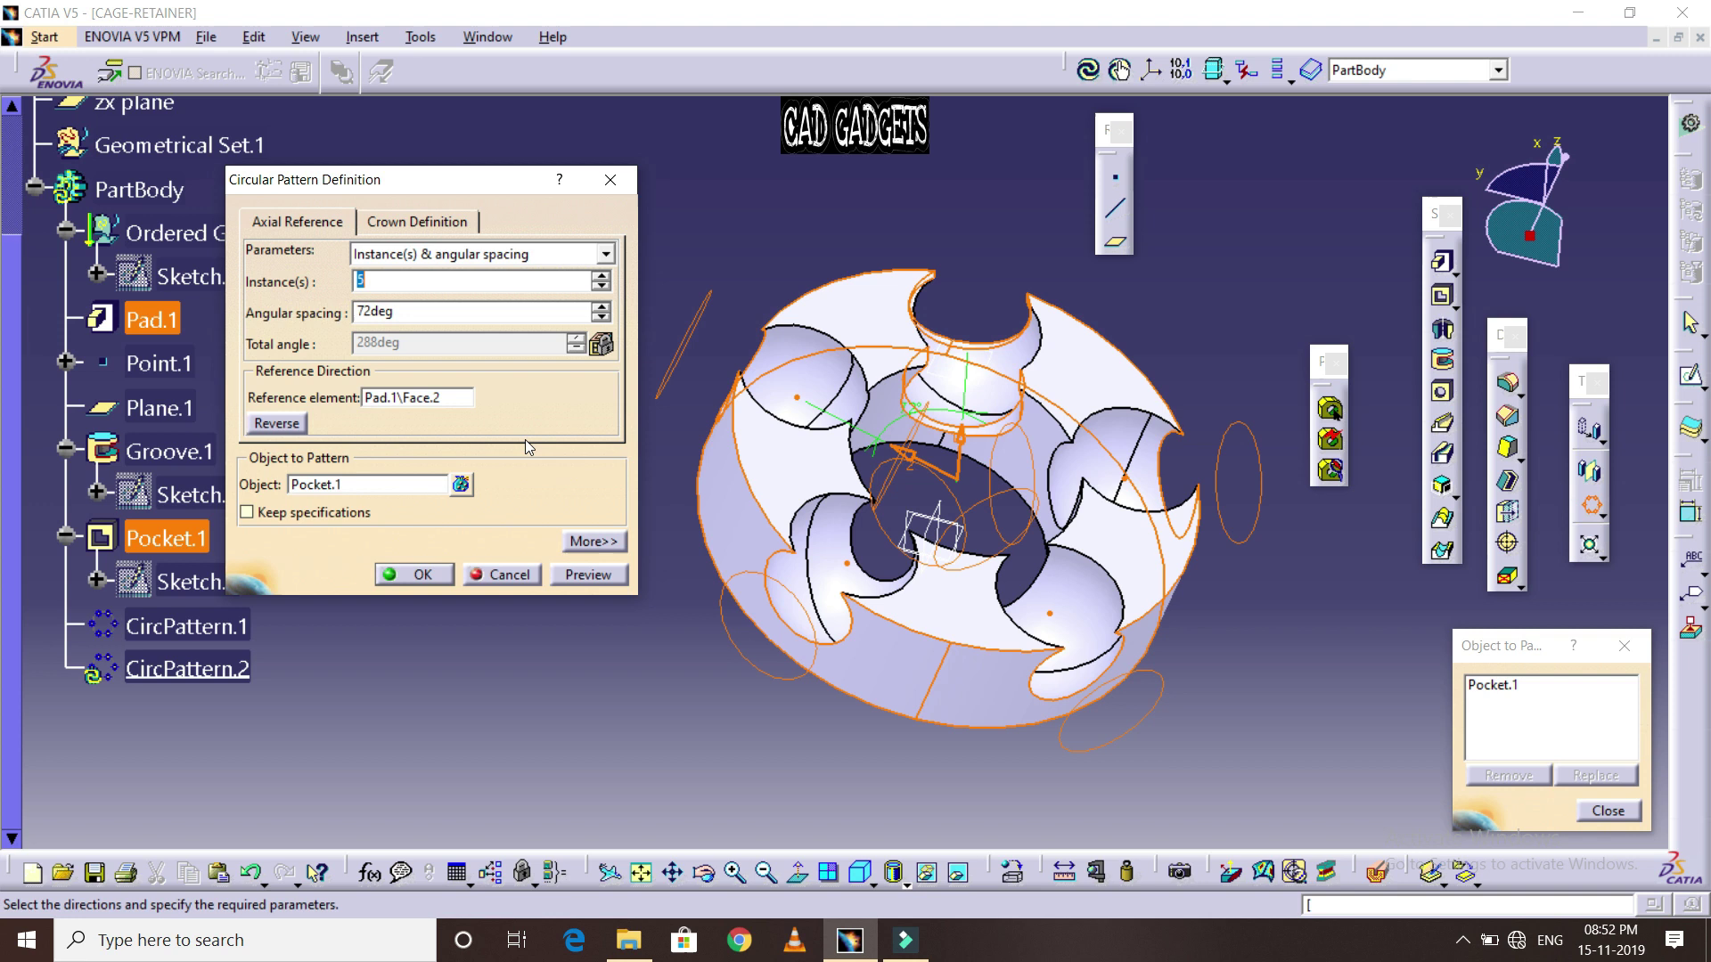
{"action": "left_click", "coordinate": [598, 577]}
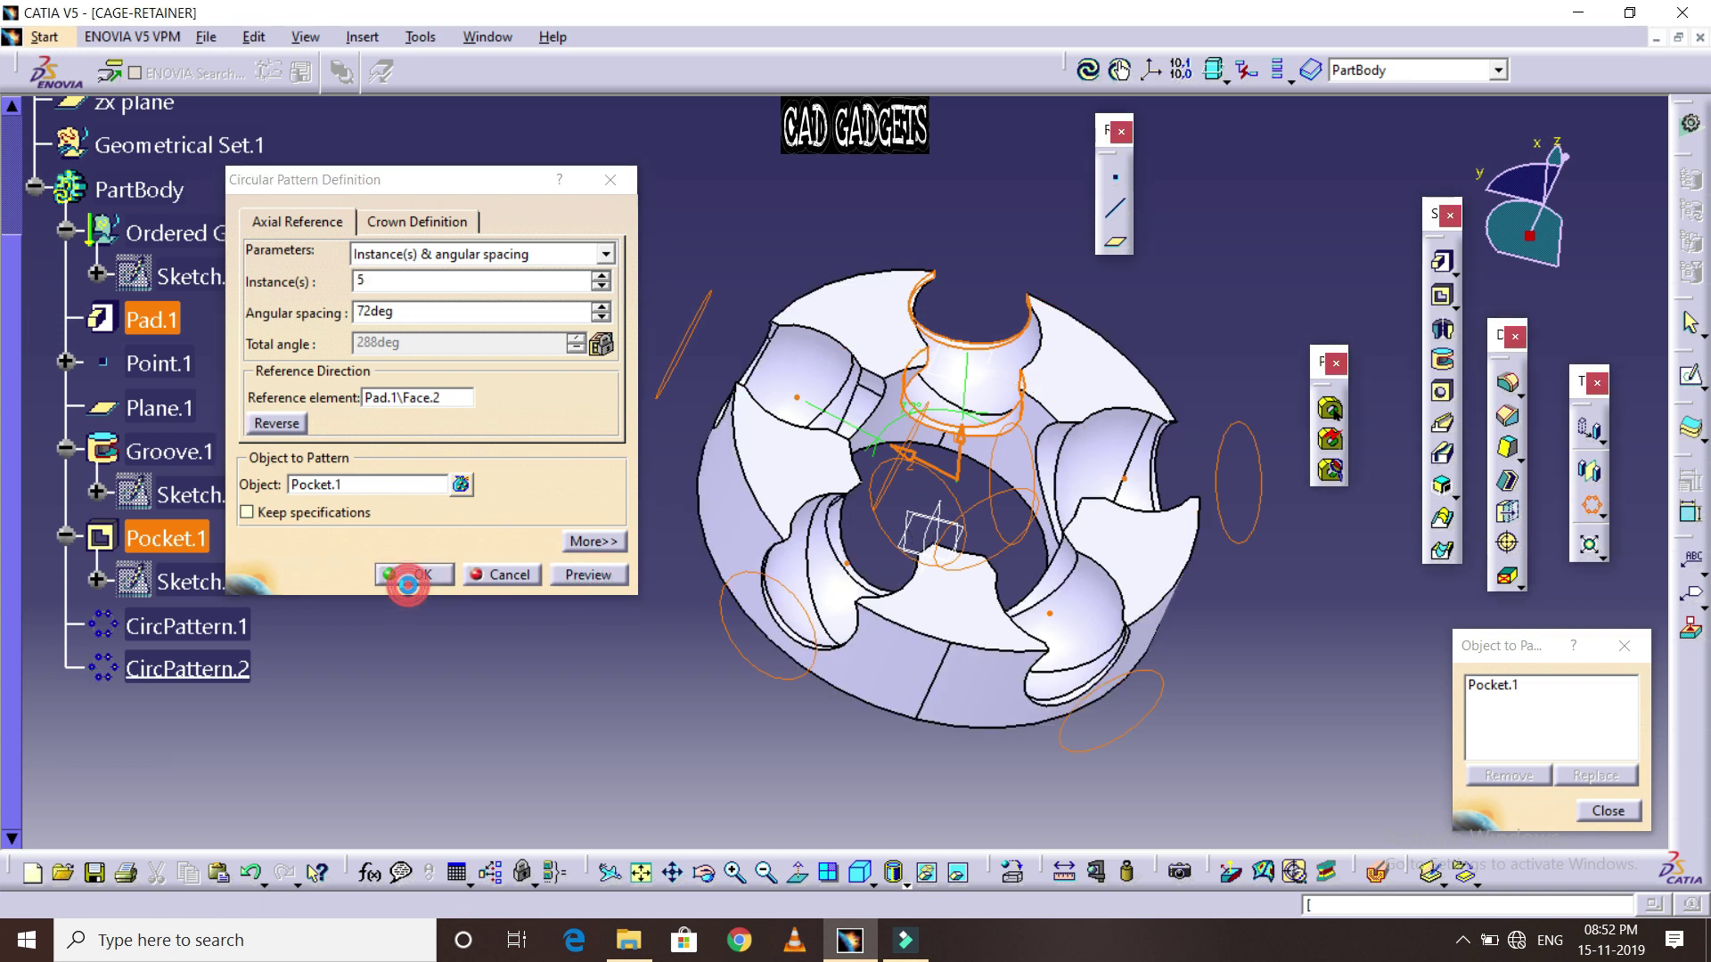
{"action": "left_click", "coordinate": [417, 574]}
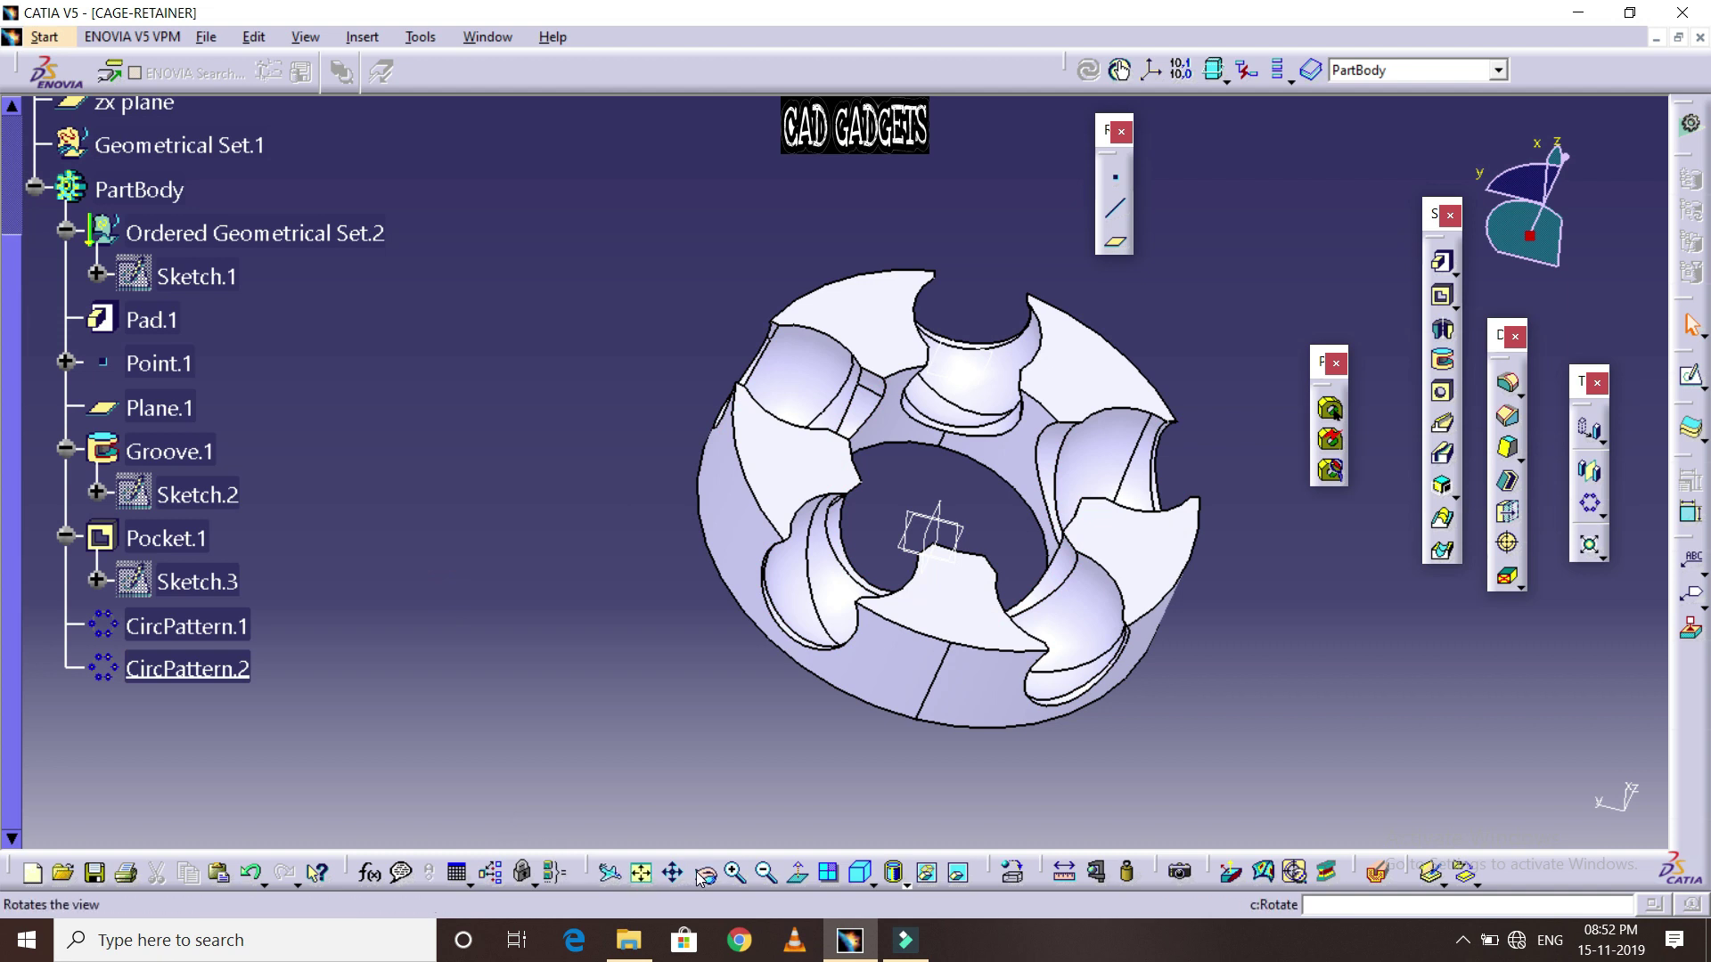
{"action": "mouse_move", "coordinate": [768, 259]}
{"action": "middle_mouse_down"}
{"action": "mouse_move", "coordinate": [764, 184]}
{"action": "mouse_move", "coordinate": [762, 514]}
{"action": "mouse_move", "coordinate": [657, 286]}
{"action": "mouse_move", "coordinate": [776, 225]}
{"action": "mouse_move", "coordinate": [745, 294]}
{"action": "mouse_move", "coordinate": [882, 392]}
{"action": "mouse_move", "coordinate": [980, 501]}
{"action": "mouse_move", "coordinate": [783, 508]}
{"action": "middle_mouse_up"}
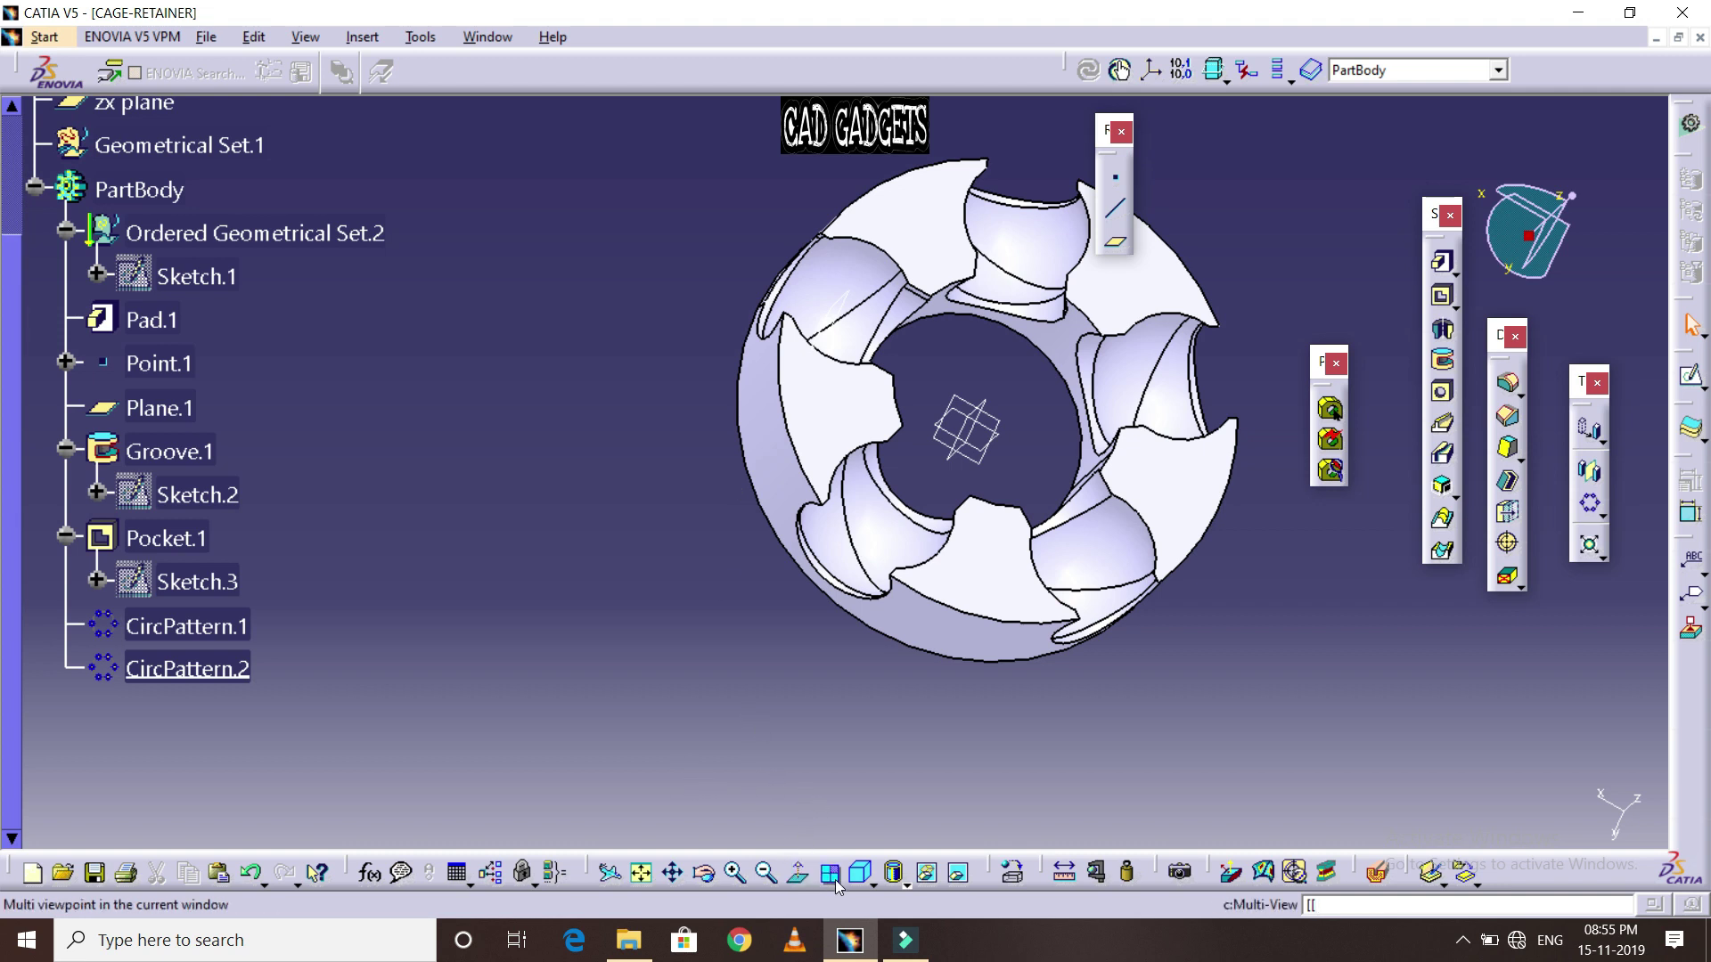
{"action": "left_click", "coordinate": [894, 876]}
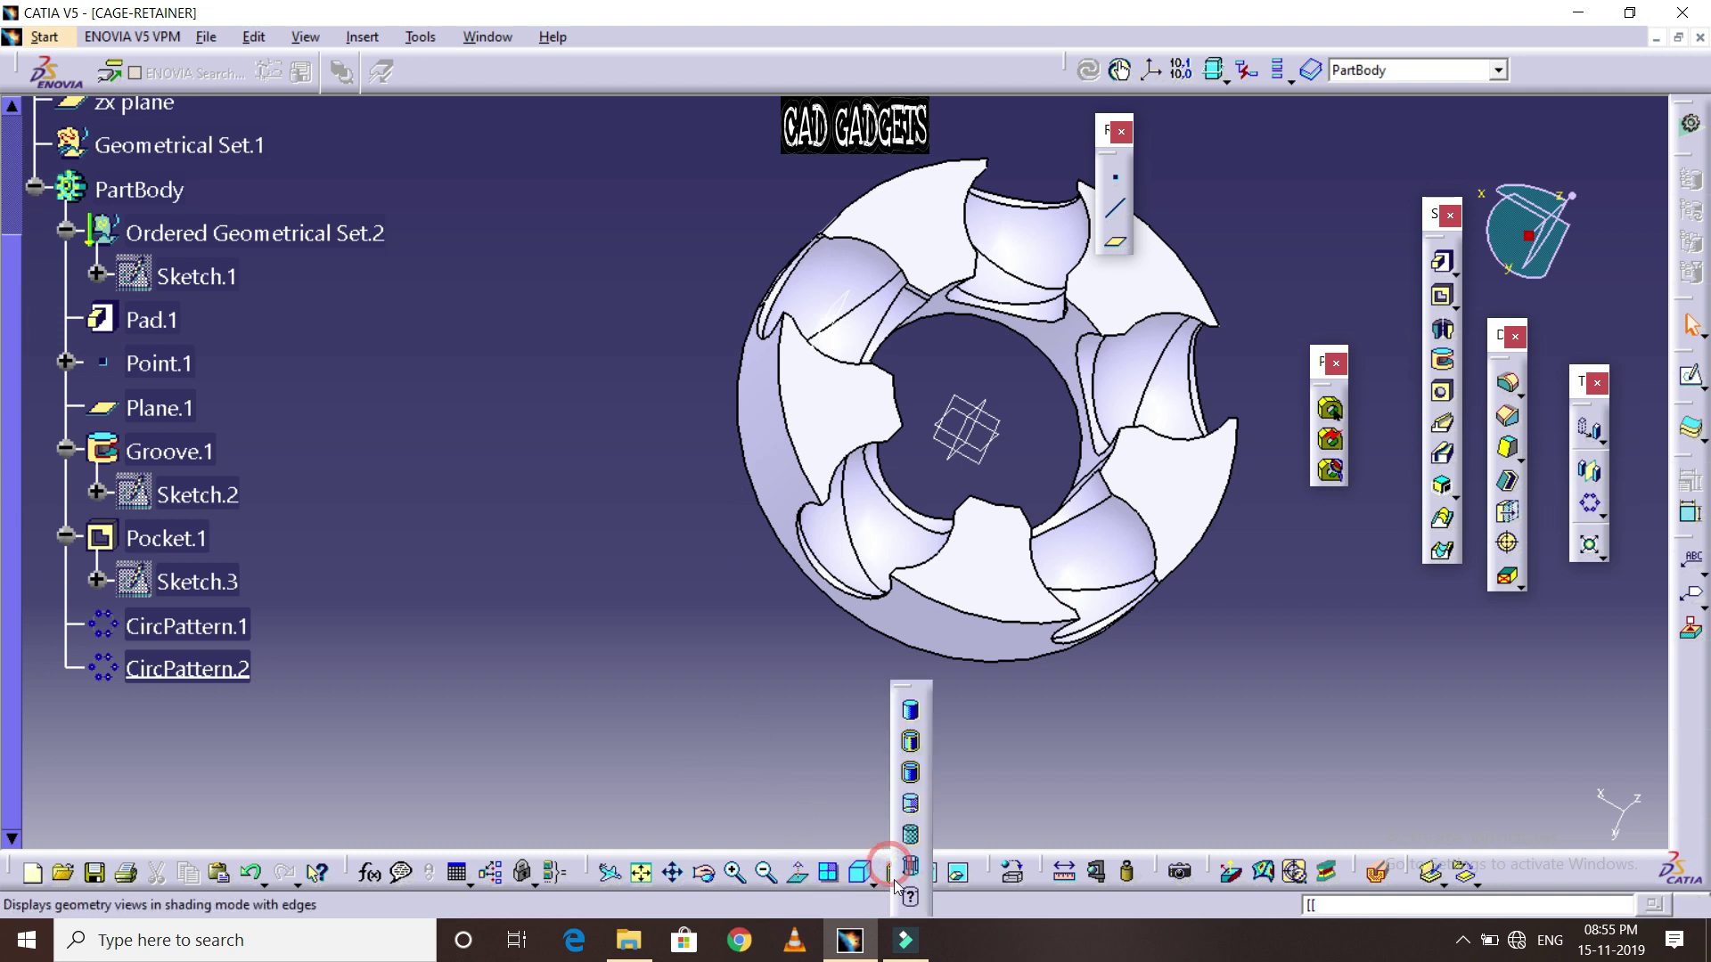
{"action": "left_click", "coordinate": [907, 834]}
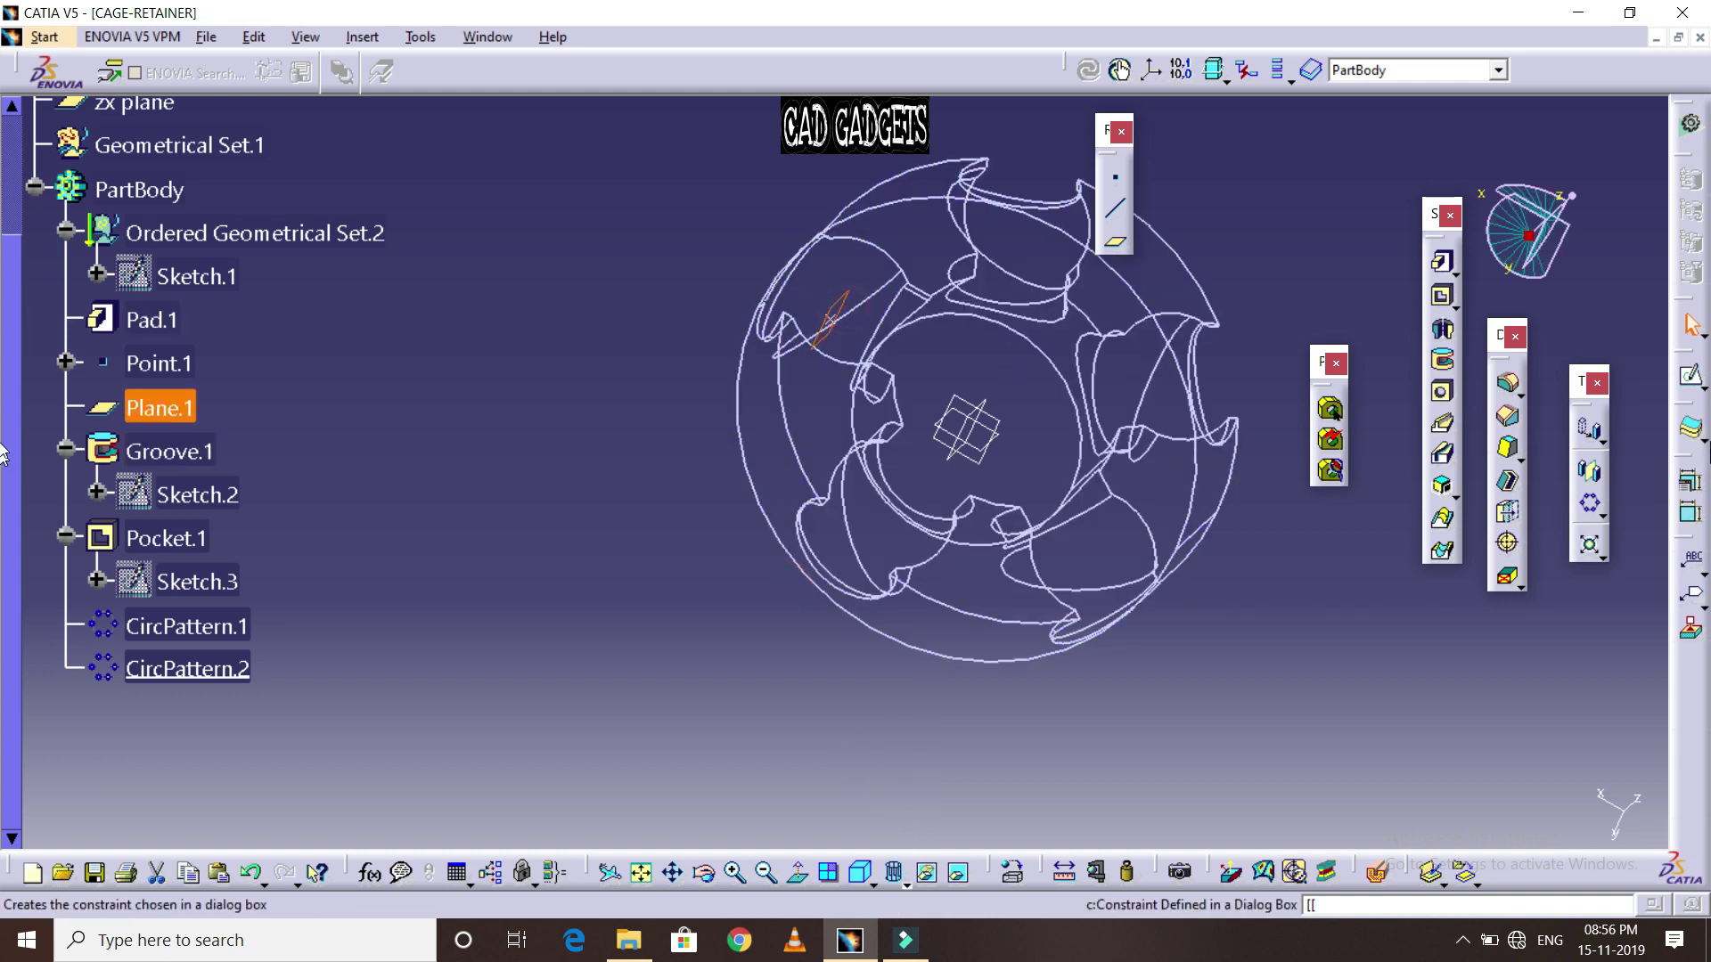
{"action": "left_click", "coordinate": [1690, 379]}
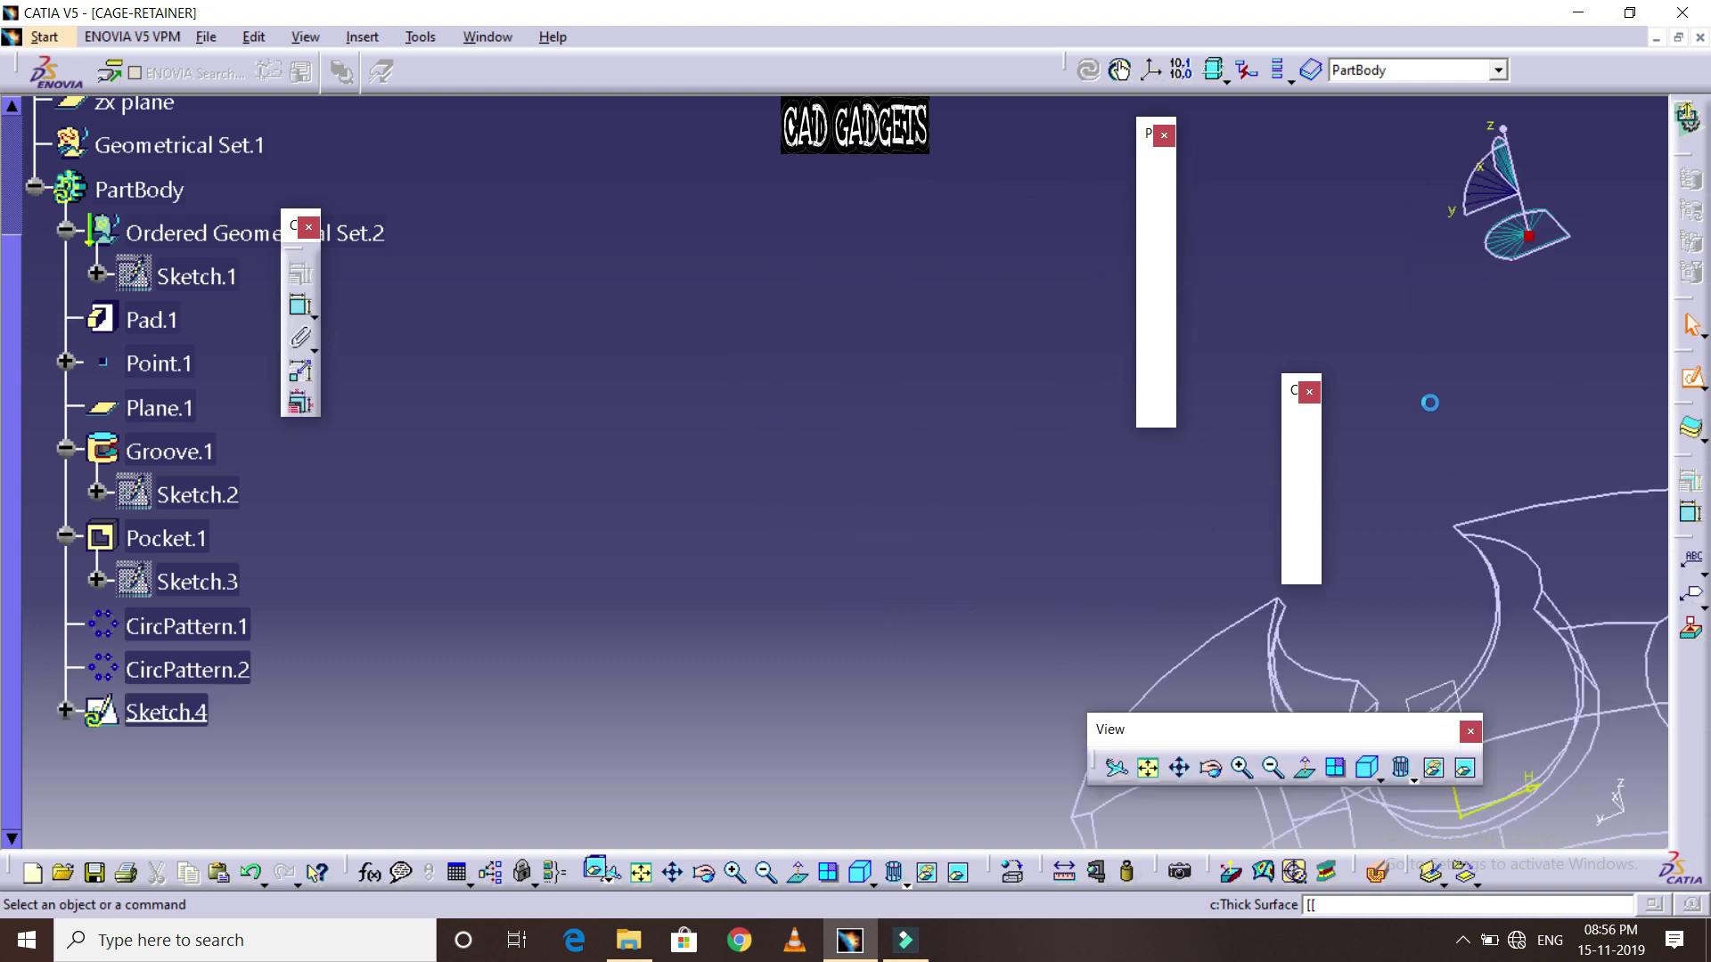
{"action": "left_click", "coordinate": [1157, 772]}
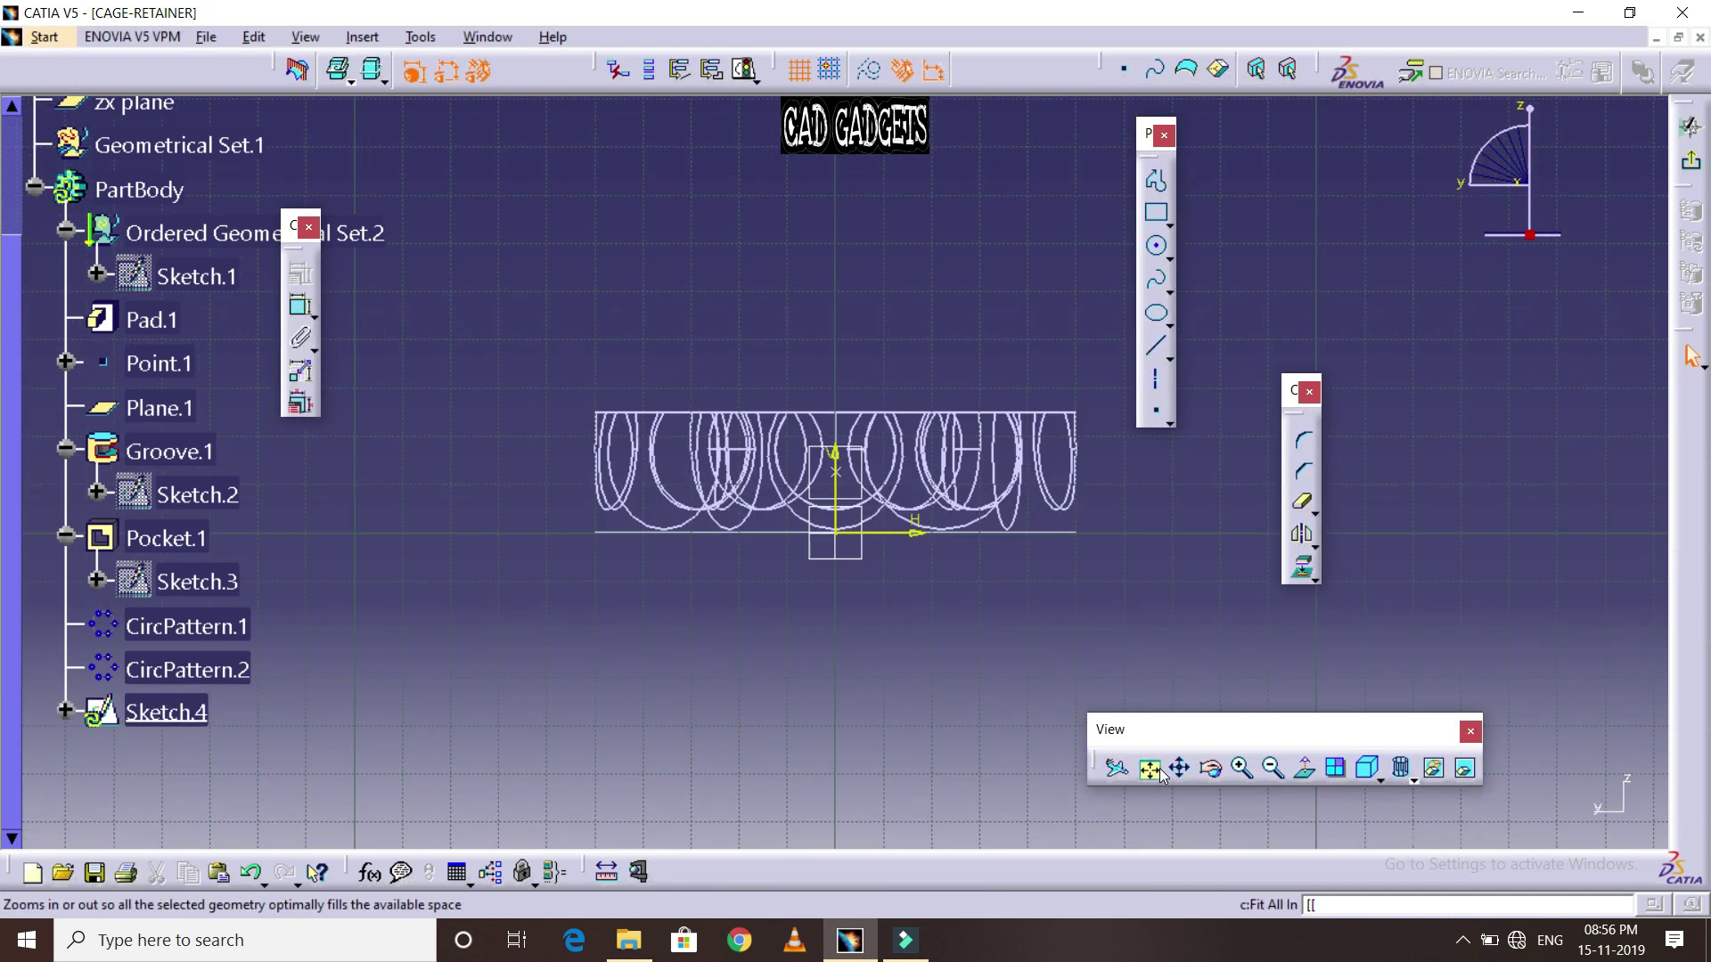
{"action": "left_click", "coordinate": [1687, 125]}
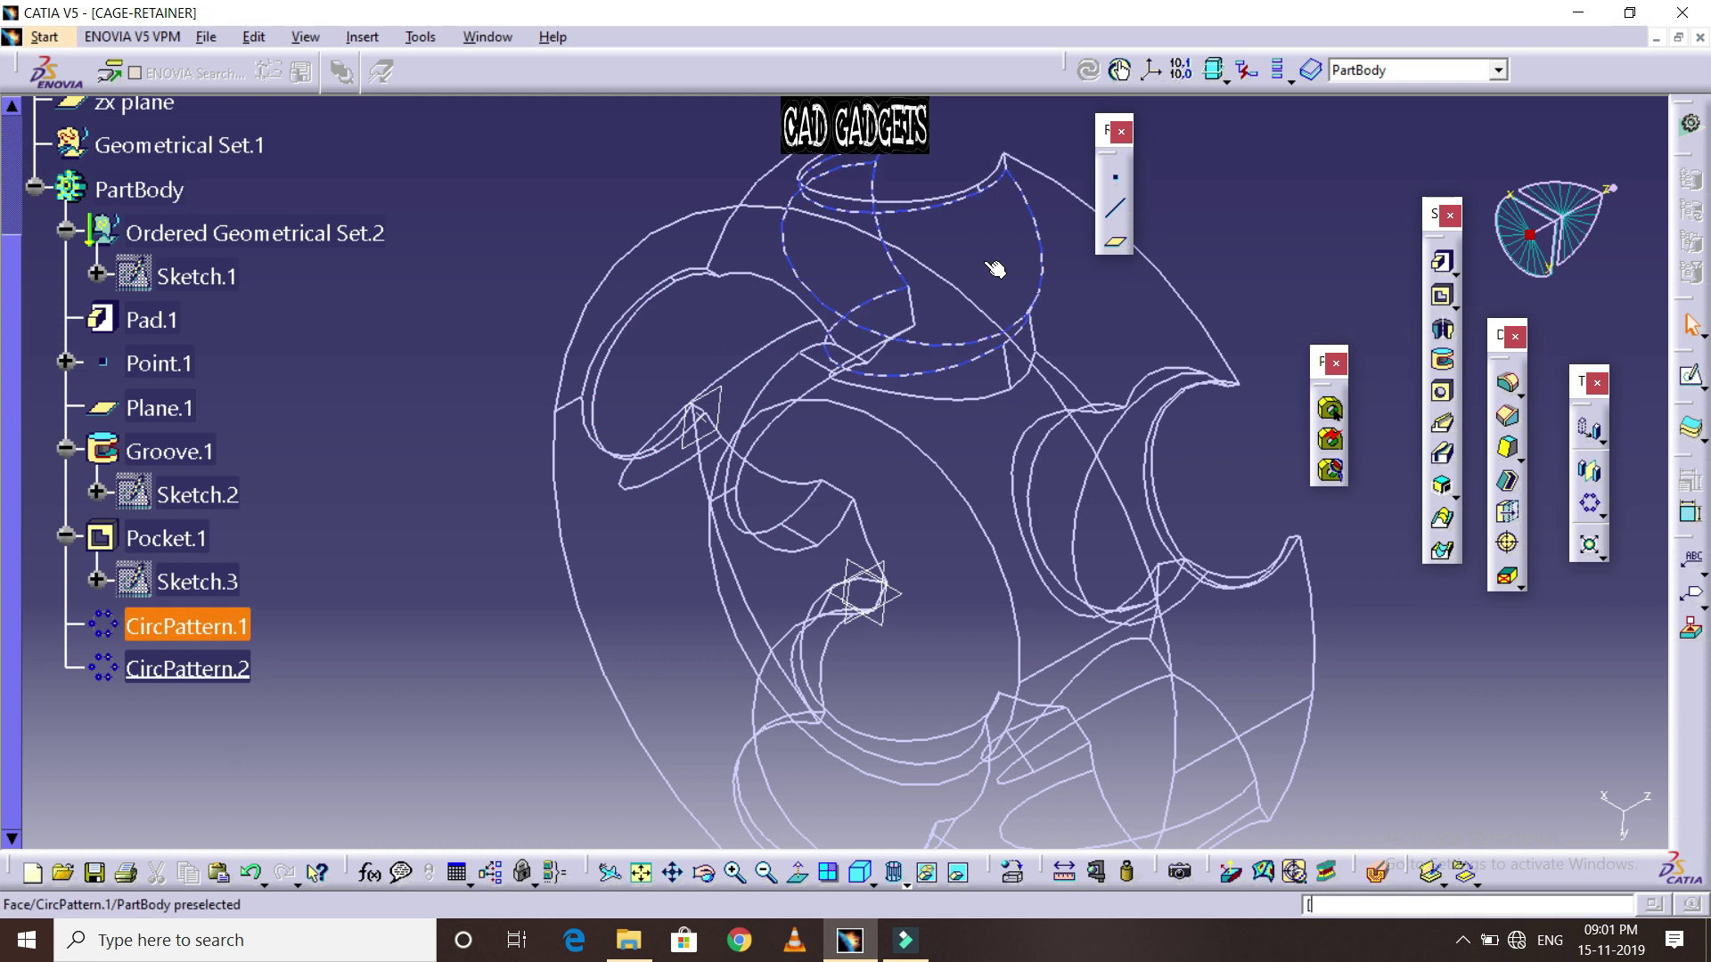
Define a coordinates point at X −13, Y 40, Z 14 mm and preview it
{"action": "left_click", "coordinate": [1115, 178]}
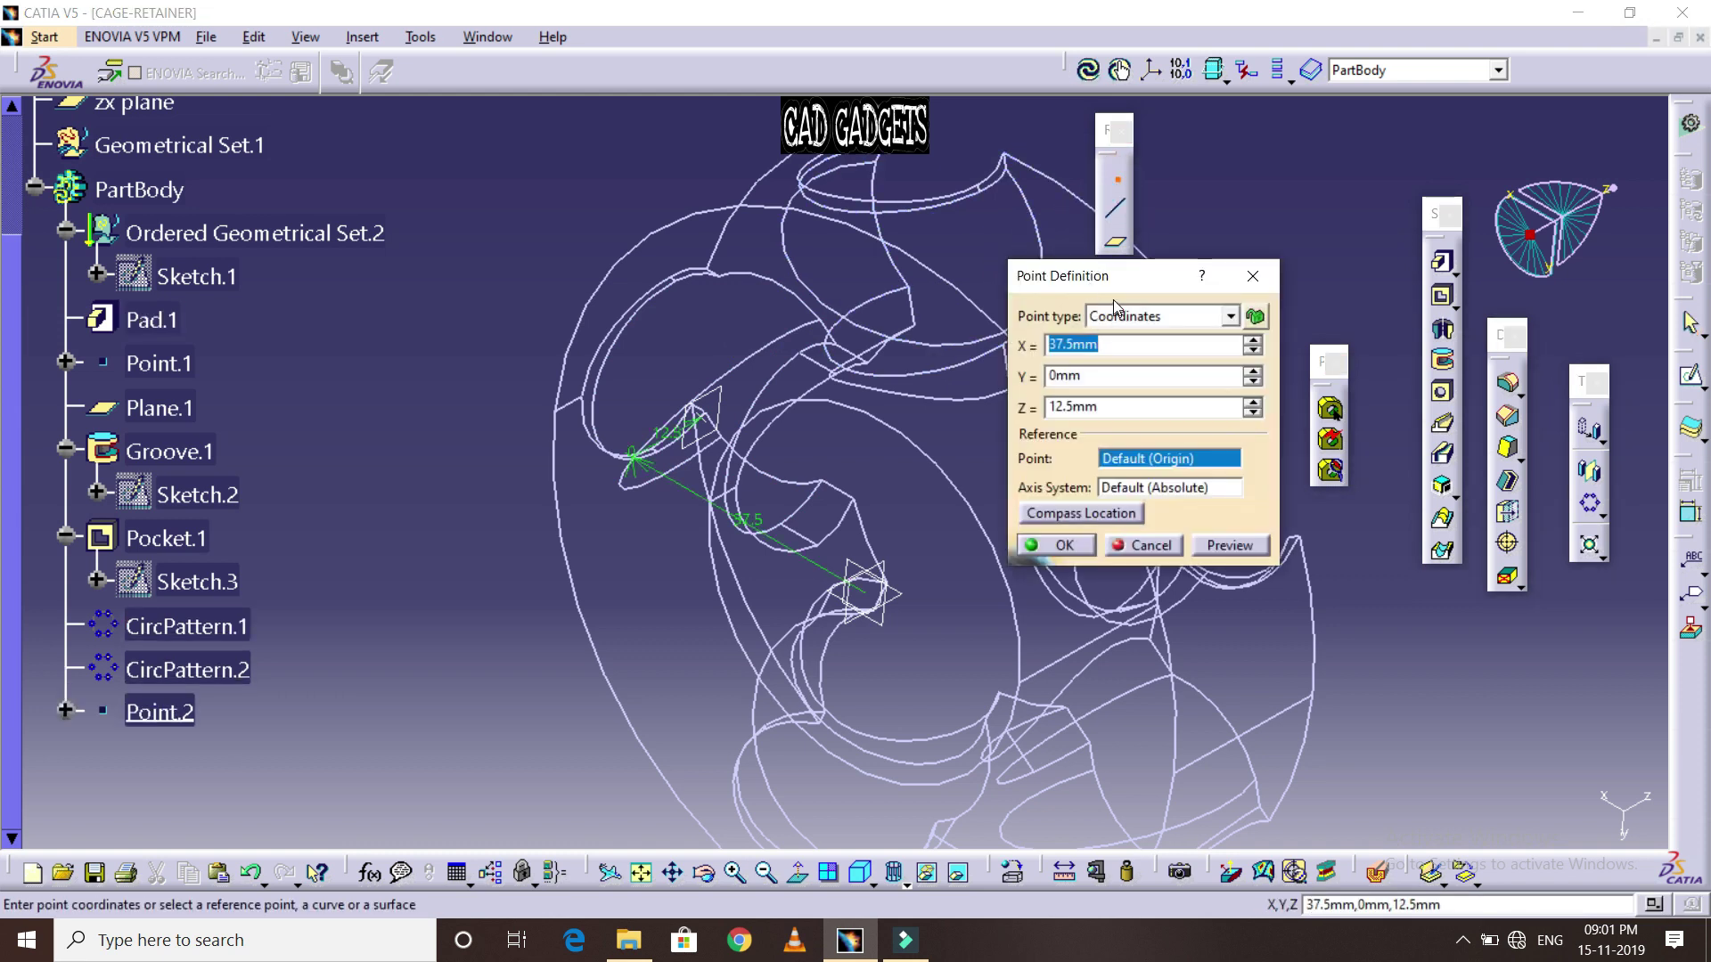
{"action": "type", "text": "-1"}
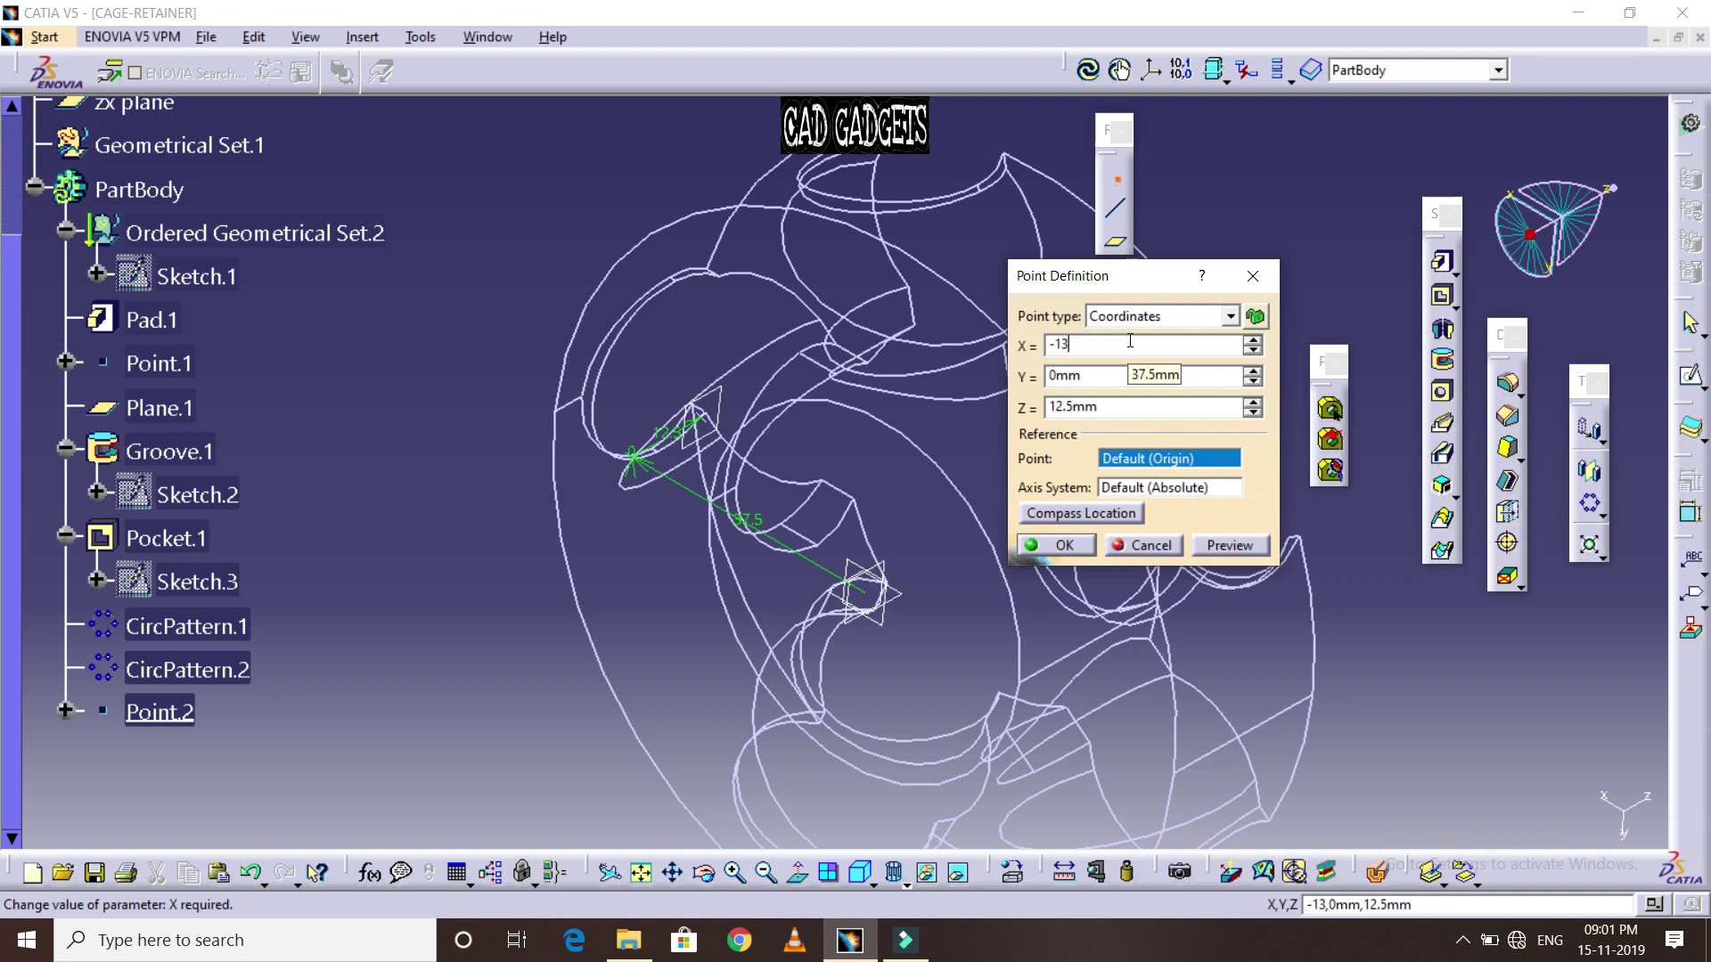
{"action": "double_click", "coordinate": [1117, 378]}
{"action": "type", "text": "0"}
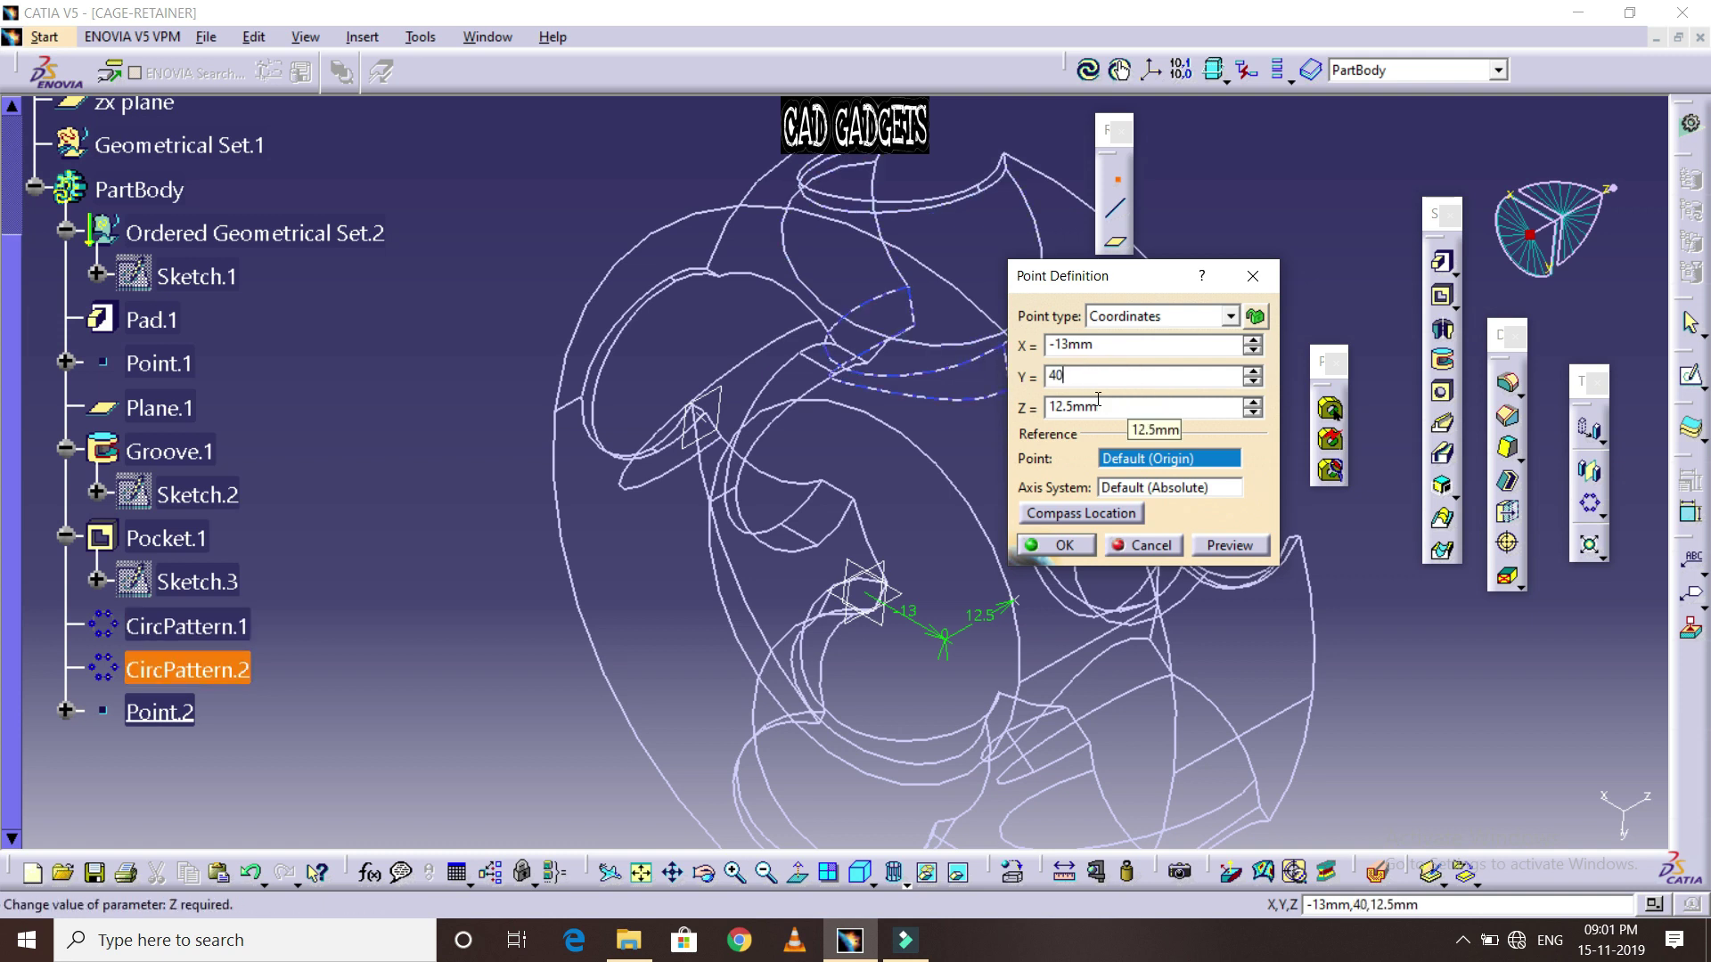
{"action": "double_click", "coordinate": [1104, 397]}
{"action": "type", "text": "14"}
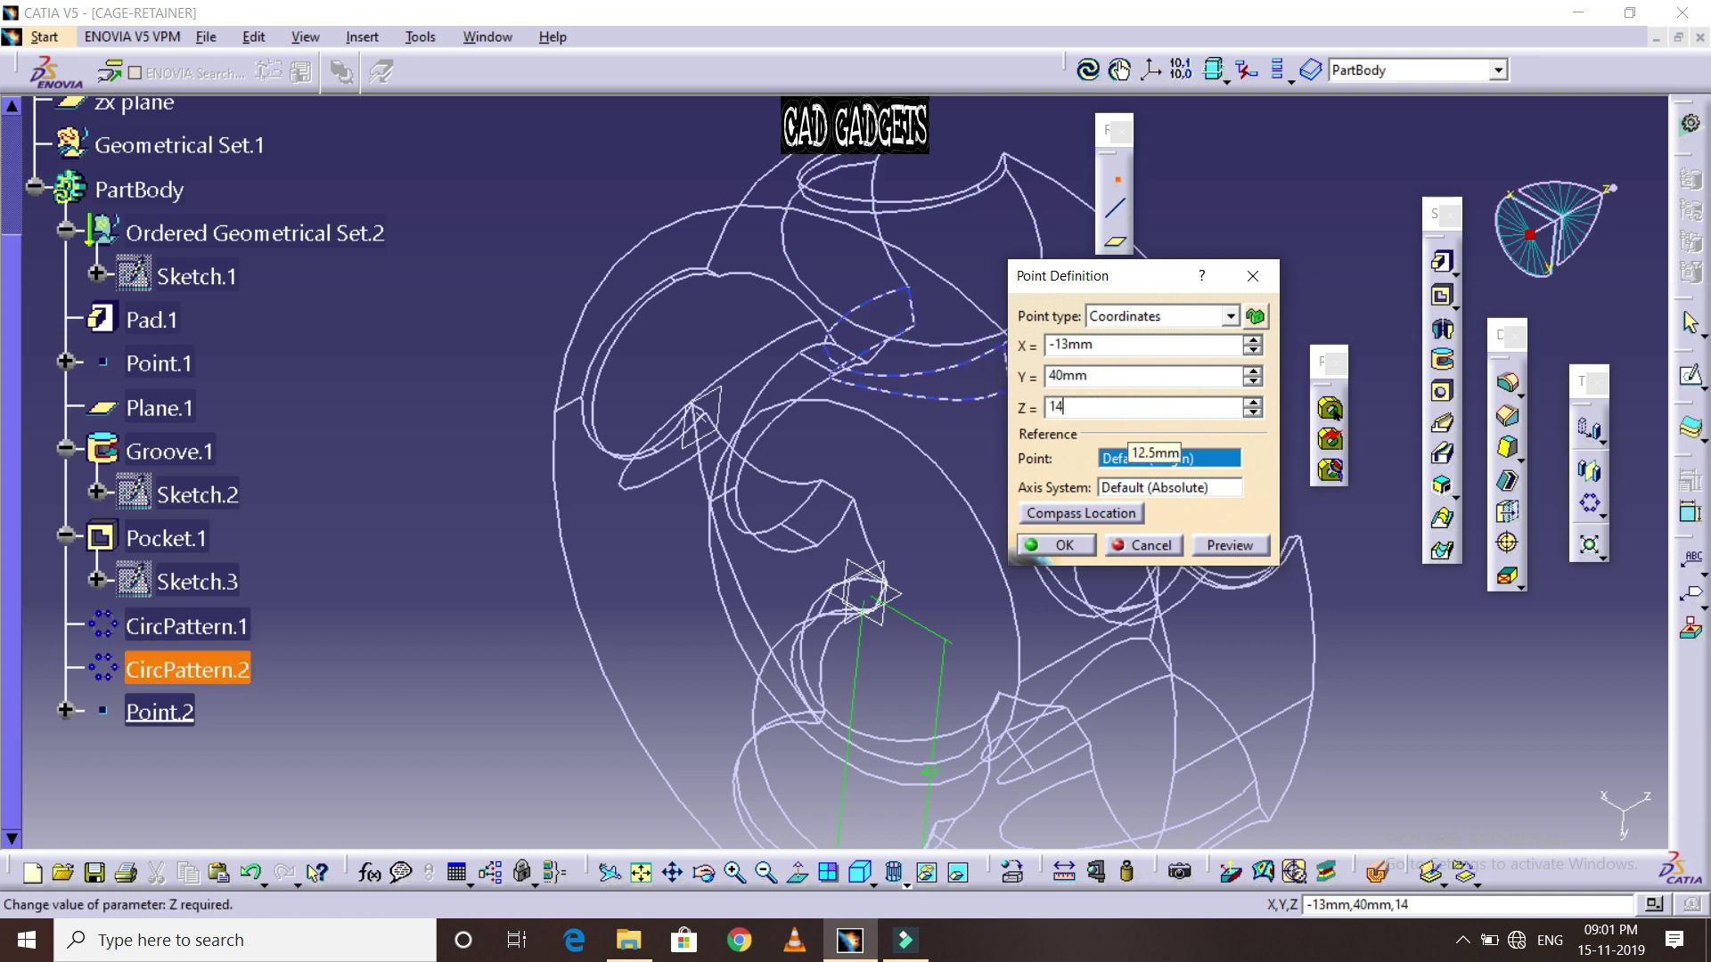
{"action": "left_click", "coordinate": [1219, 541]}
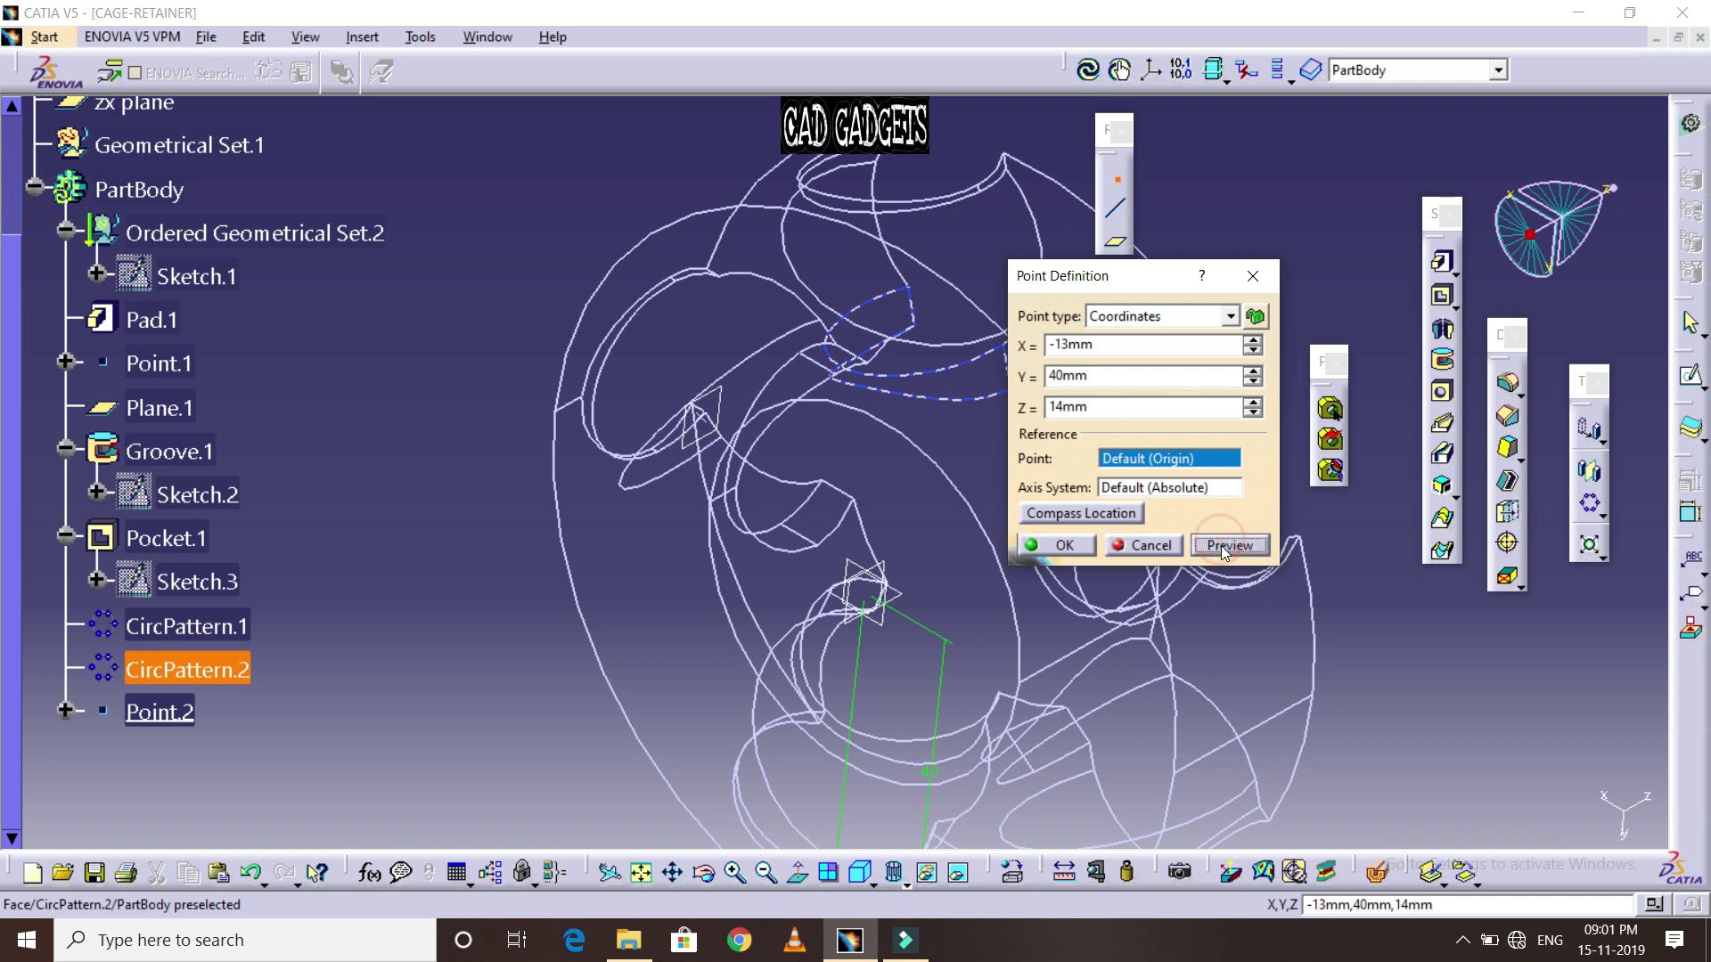
Orbit, zoom and pan to check the point beside the pocket, then create Point.2
{"action": "left_click", "coordinate": [704, 875]}
{"action": "mouse_move", "coordinate": [659, 624]}
{"action": "left_mouse_down"}
{"action": "mouse_move", "coordinate": [602, 552]}
{"action": "mouse_move", "coordinate": [611, 451]}
{"action": "mouse_move", "coordinate": [730, 194]}
{"action": "mouse_move", "coordinate": [753, 239]}
{"action": "left_mouse_up"}
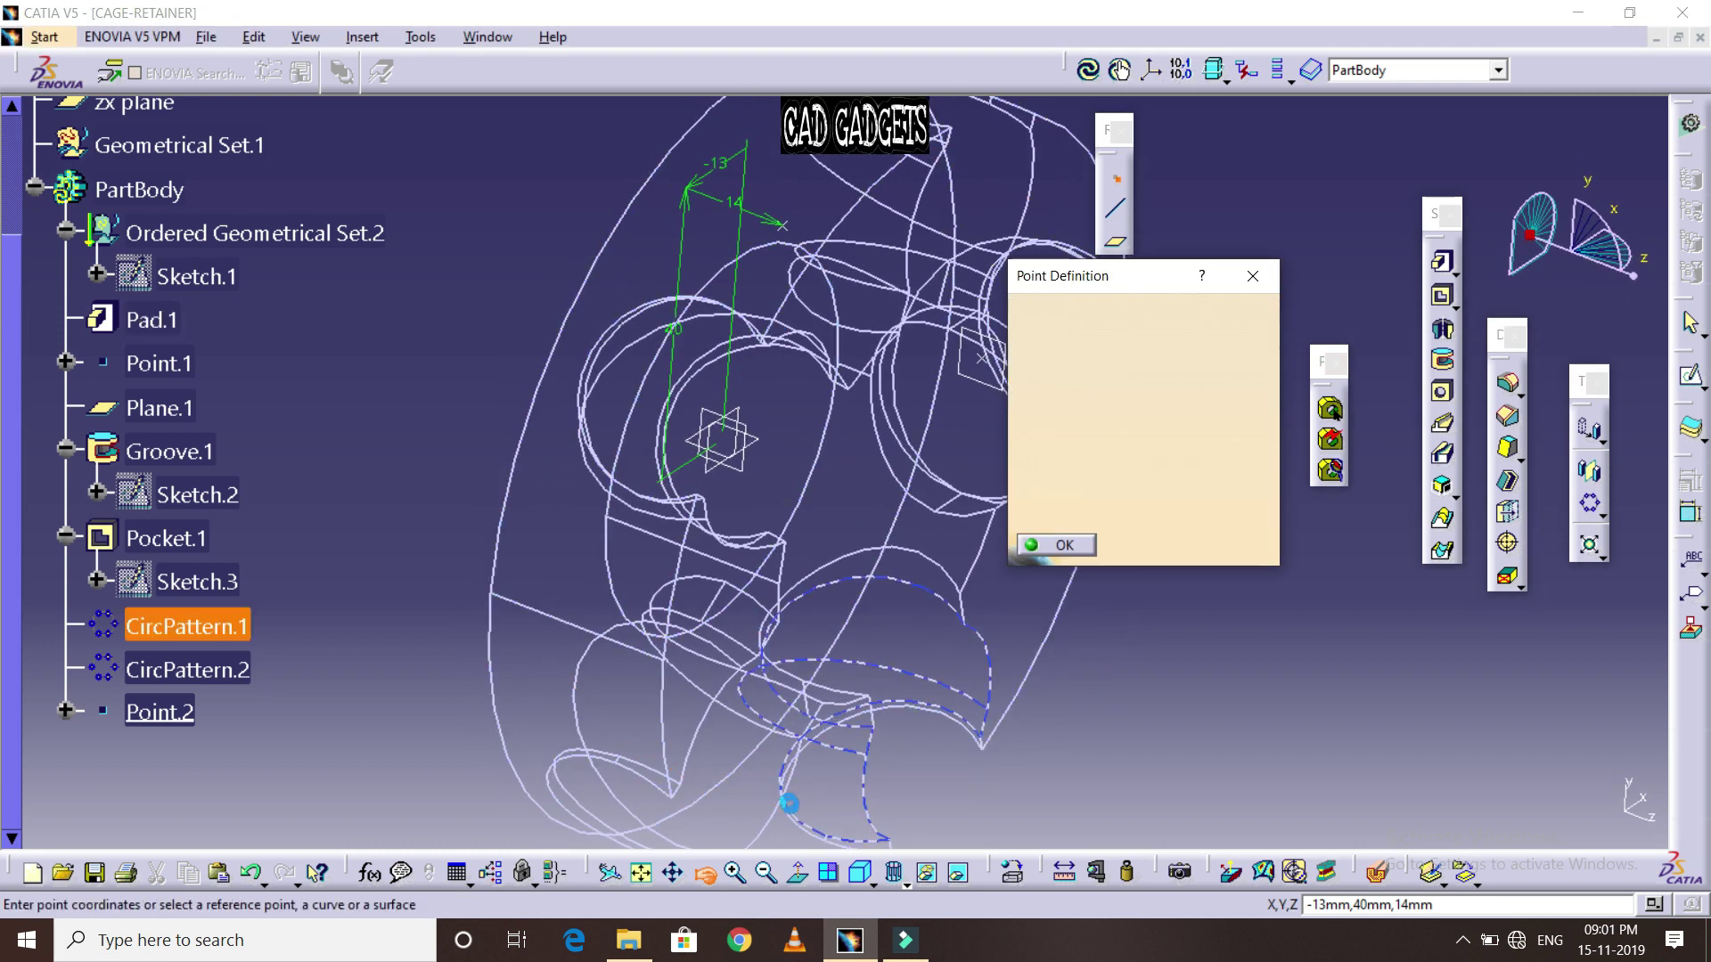
{"action": "left_click", "coordinate": [739, 872]}
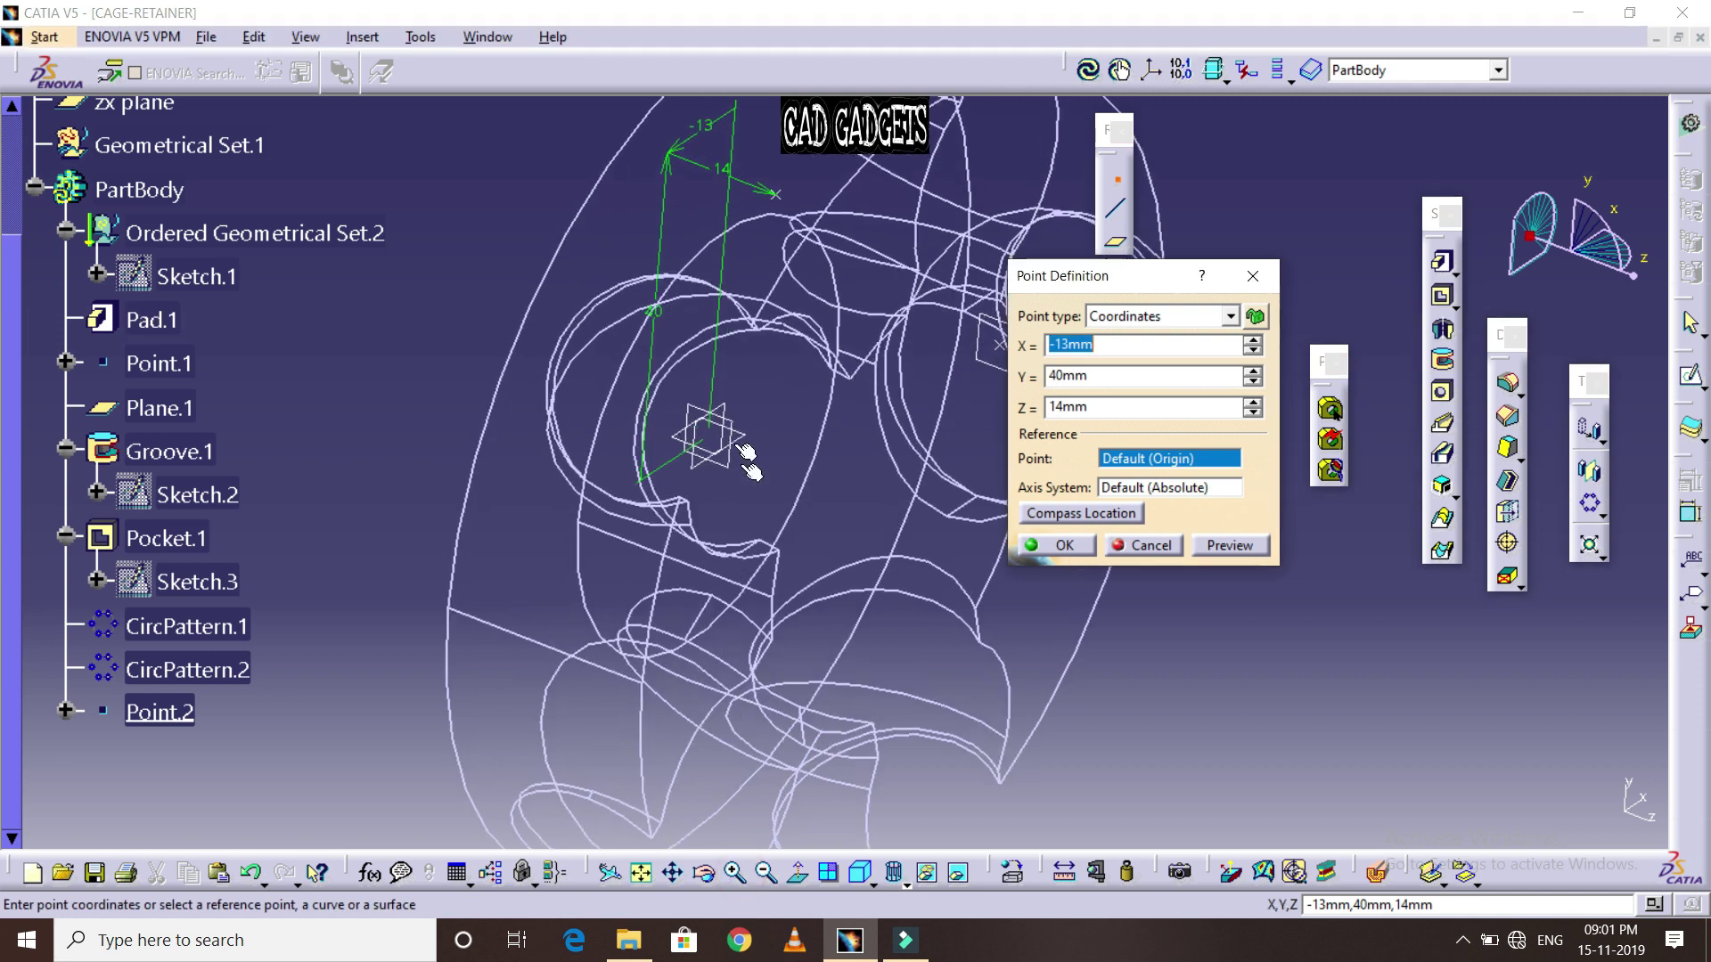
{"action": "left_click", "coordinate": [673, 871]}
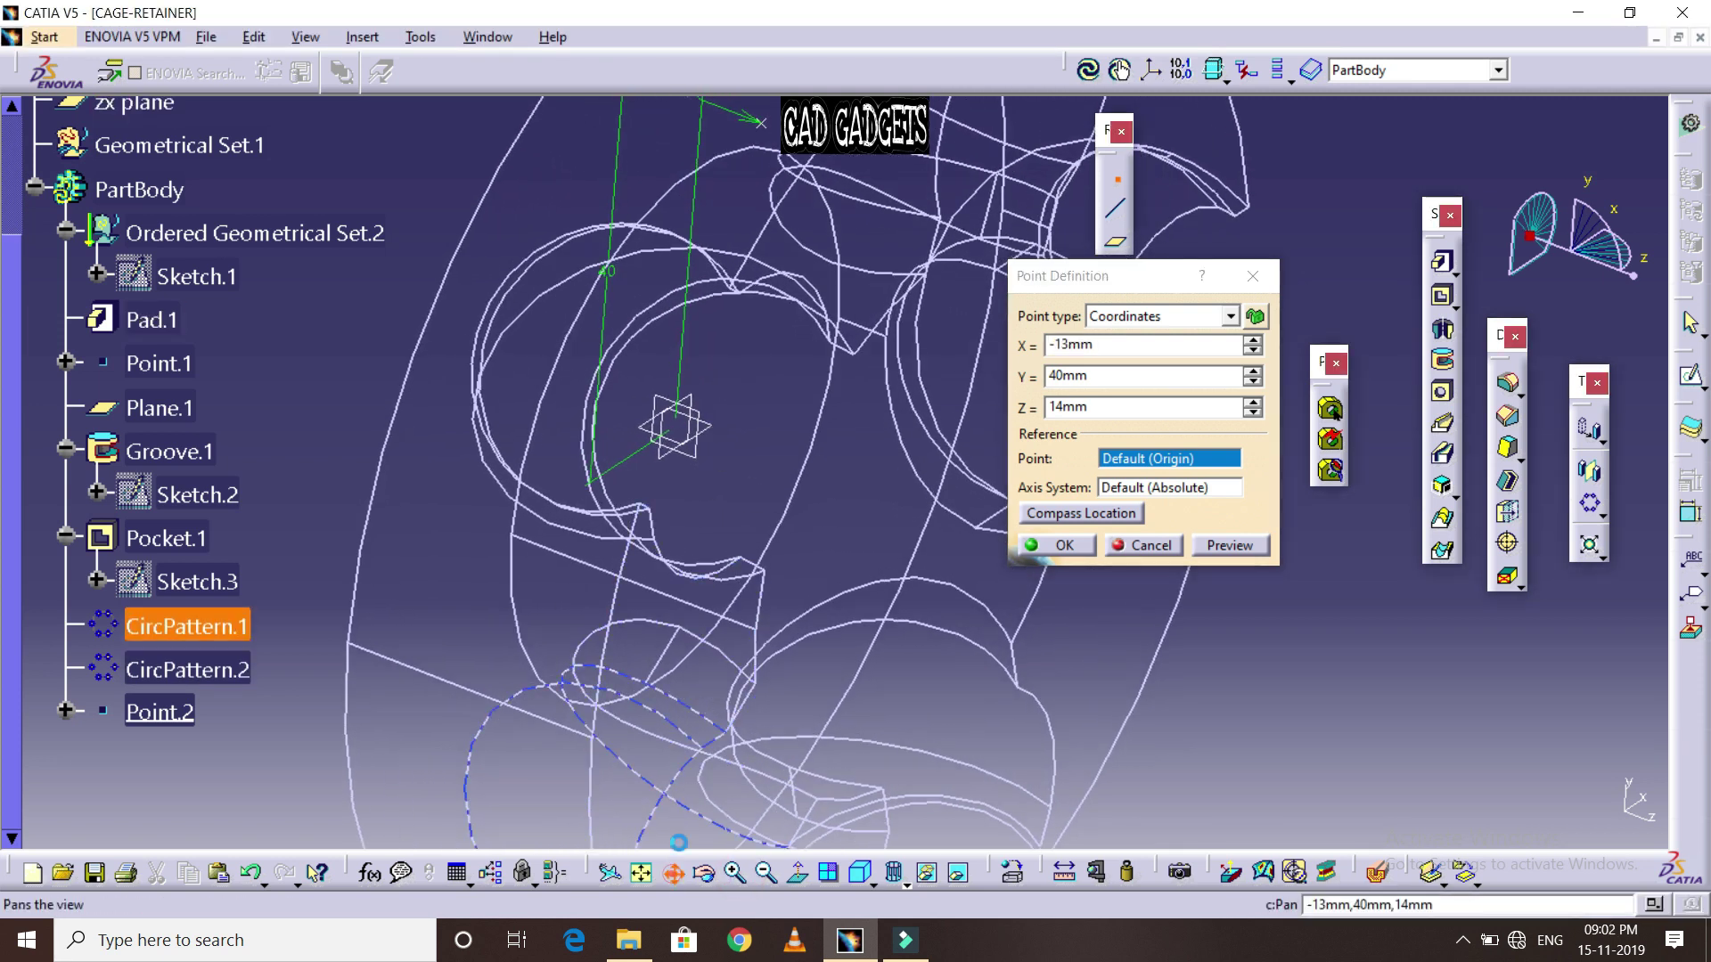
{"action": "left_click_drag", "start_coordinate": [677, 365], "coordinate": [679, 626]}
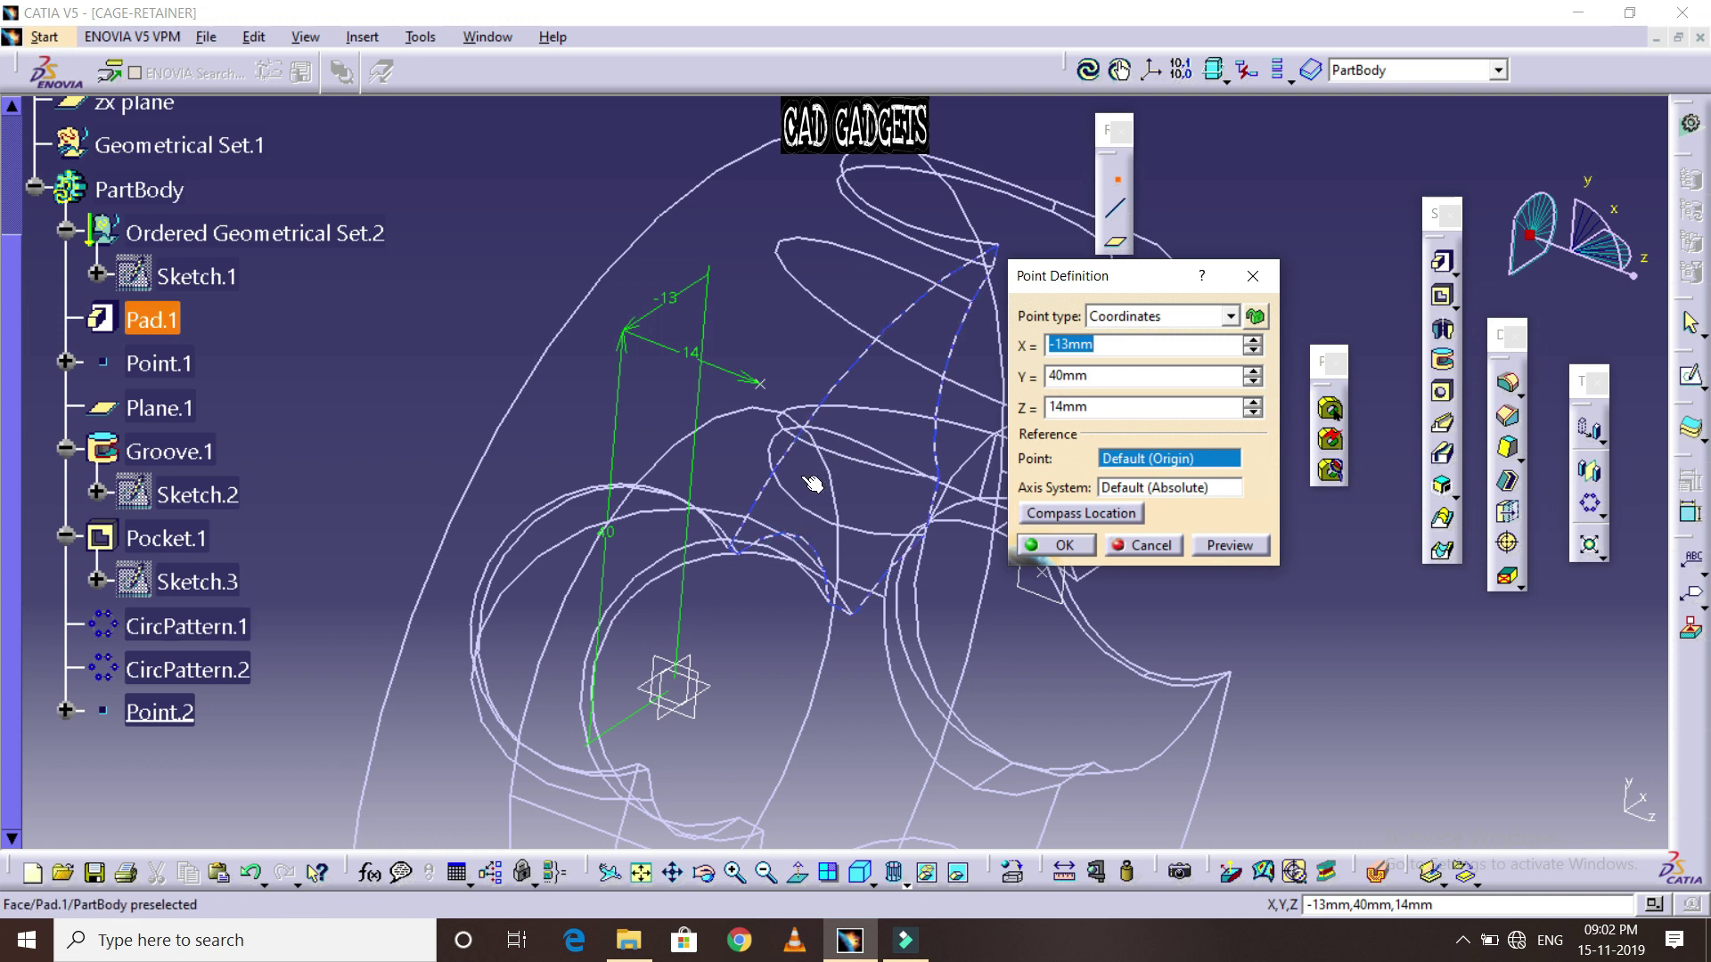
{"action": "middle_click_drag", "start_coordinate": [807, 454], "coordinate": [799, 357], "text": "ctrl"}
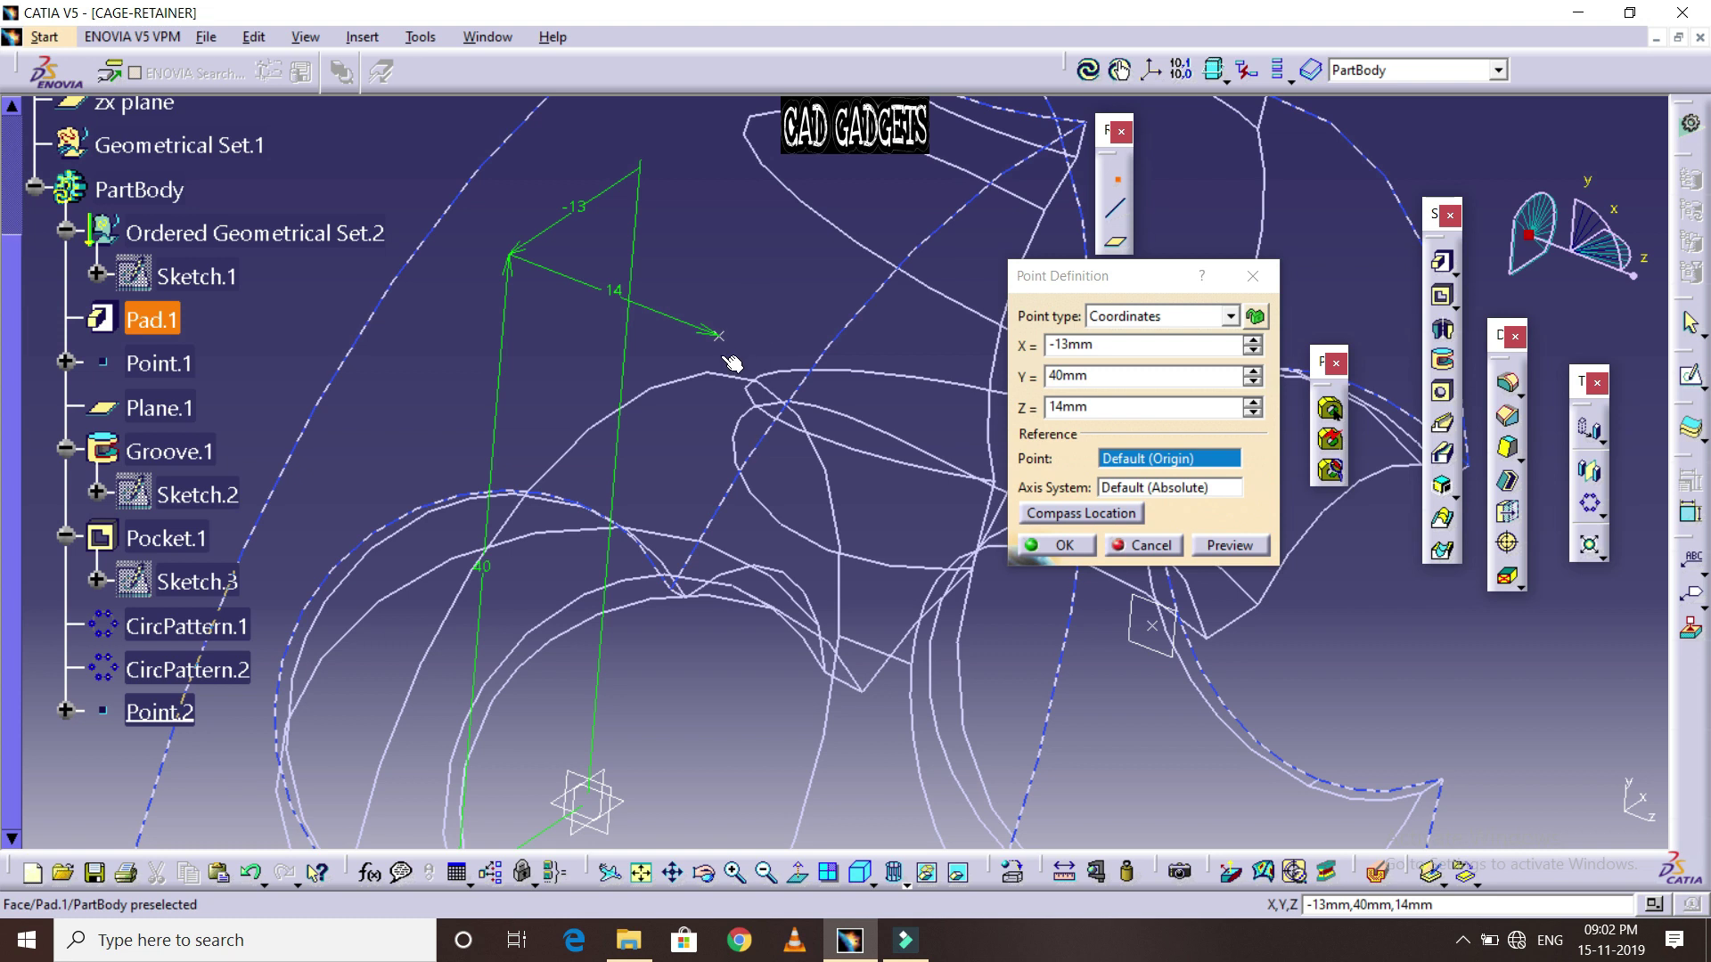
{"action": "left_click", "coordinate": [1064, 546]}
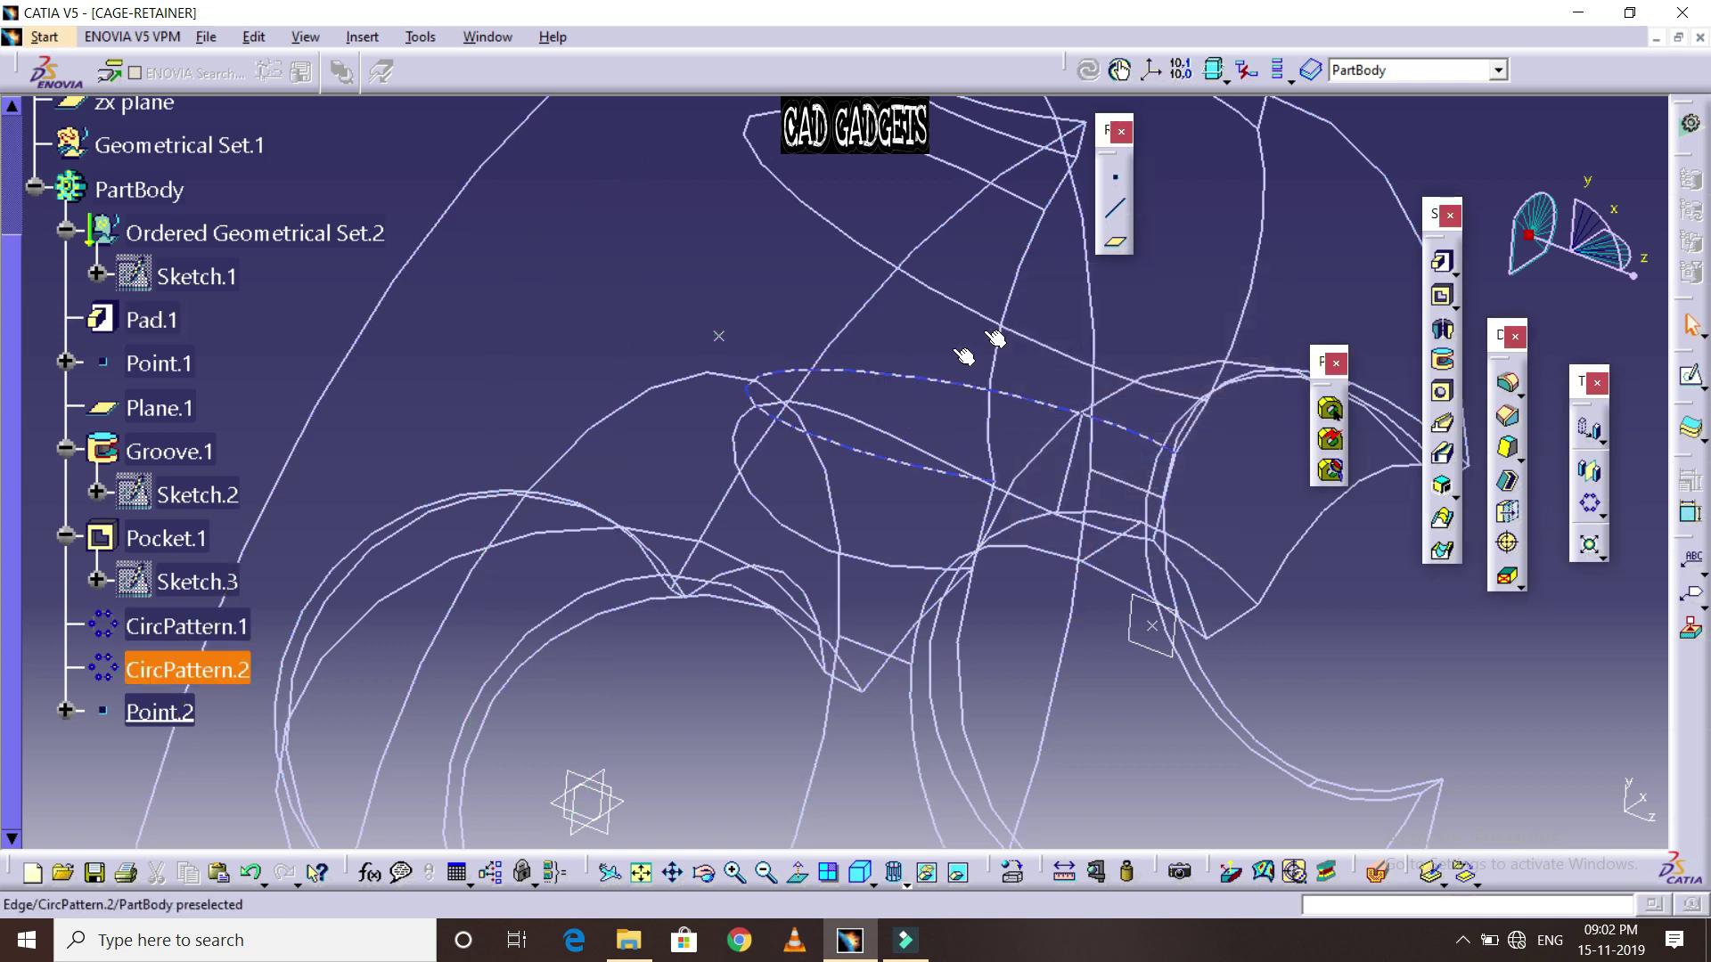
Create Plane.2 tangent to the CircPattern.2 pocket face through Point.2
{"action": "left_click", "coordinate": [1116, 246]}
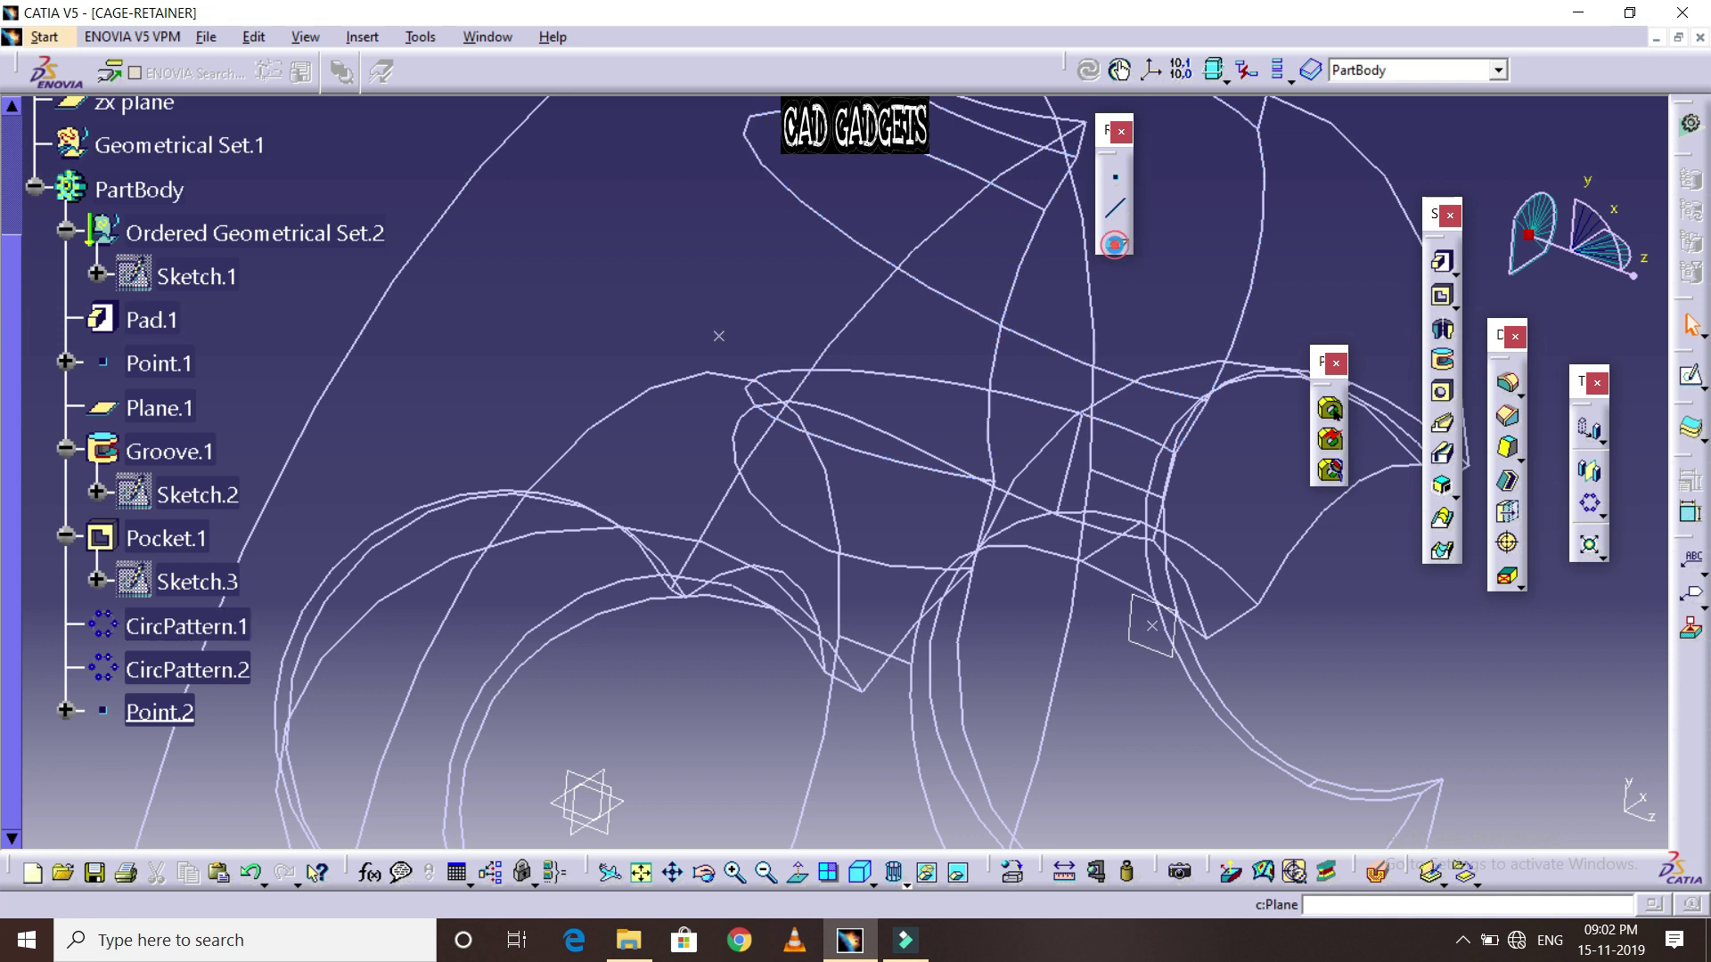
{"action": "left_click", "coordinate": [775, 263]}
{"action": "left_click", "coordinate": [723, 332]}
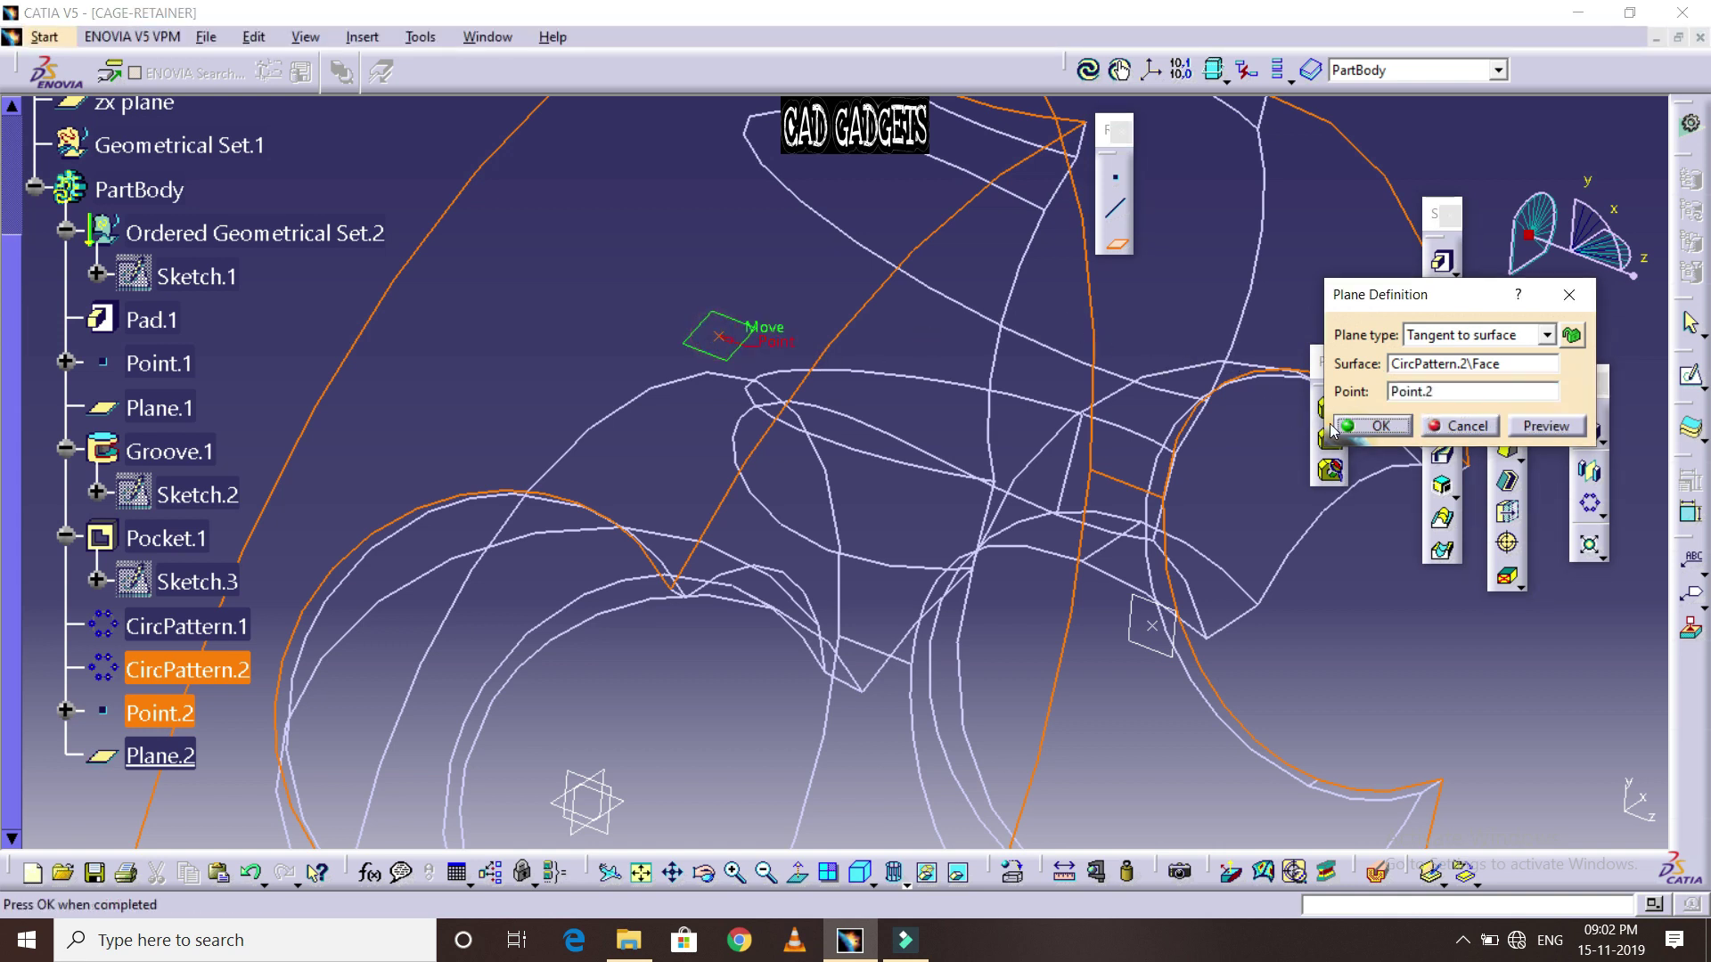
{"action": "left_click", "coordinate": [1346, 430]}
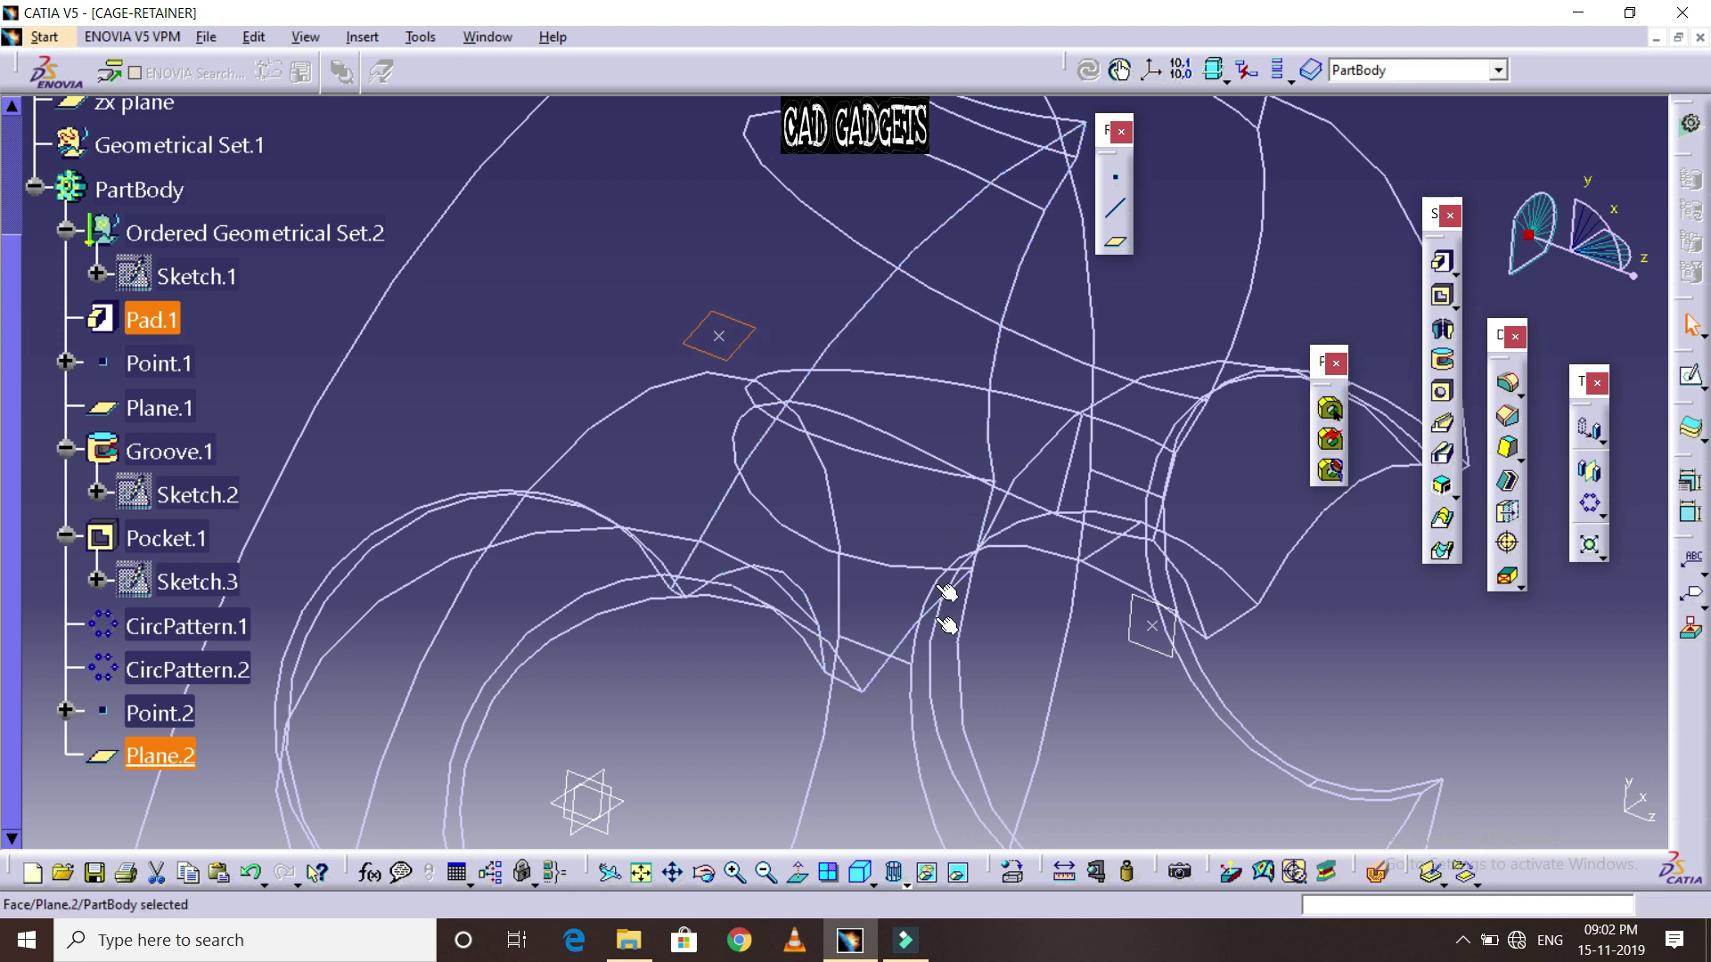
Display the part in Shading with Edges mode
{"action": "left_click", "coordinate": [907, 884]}
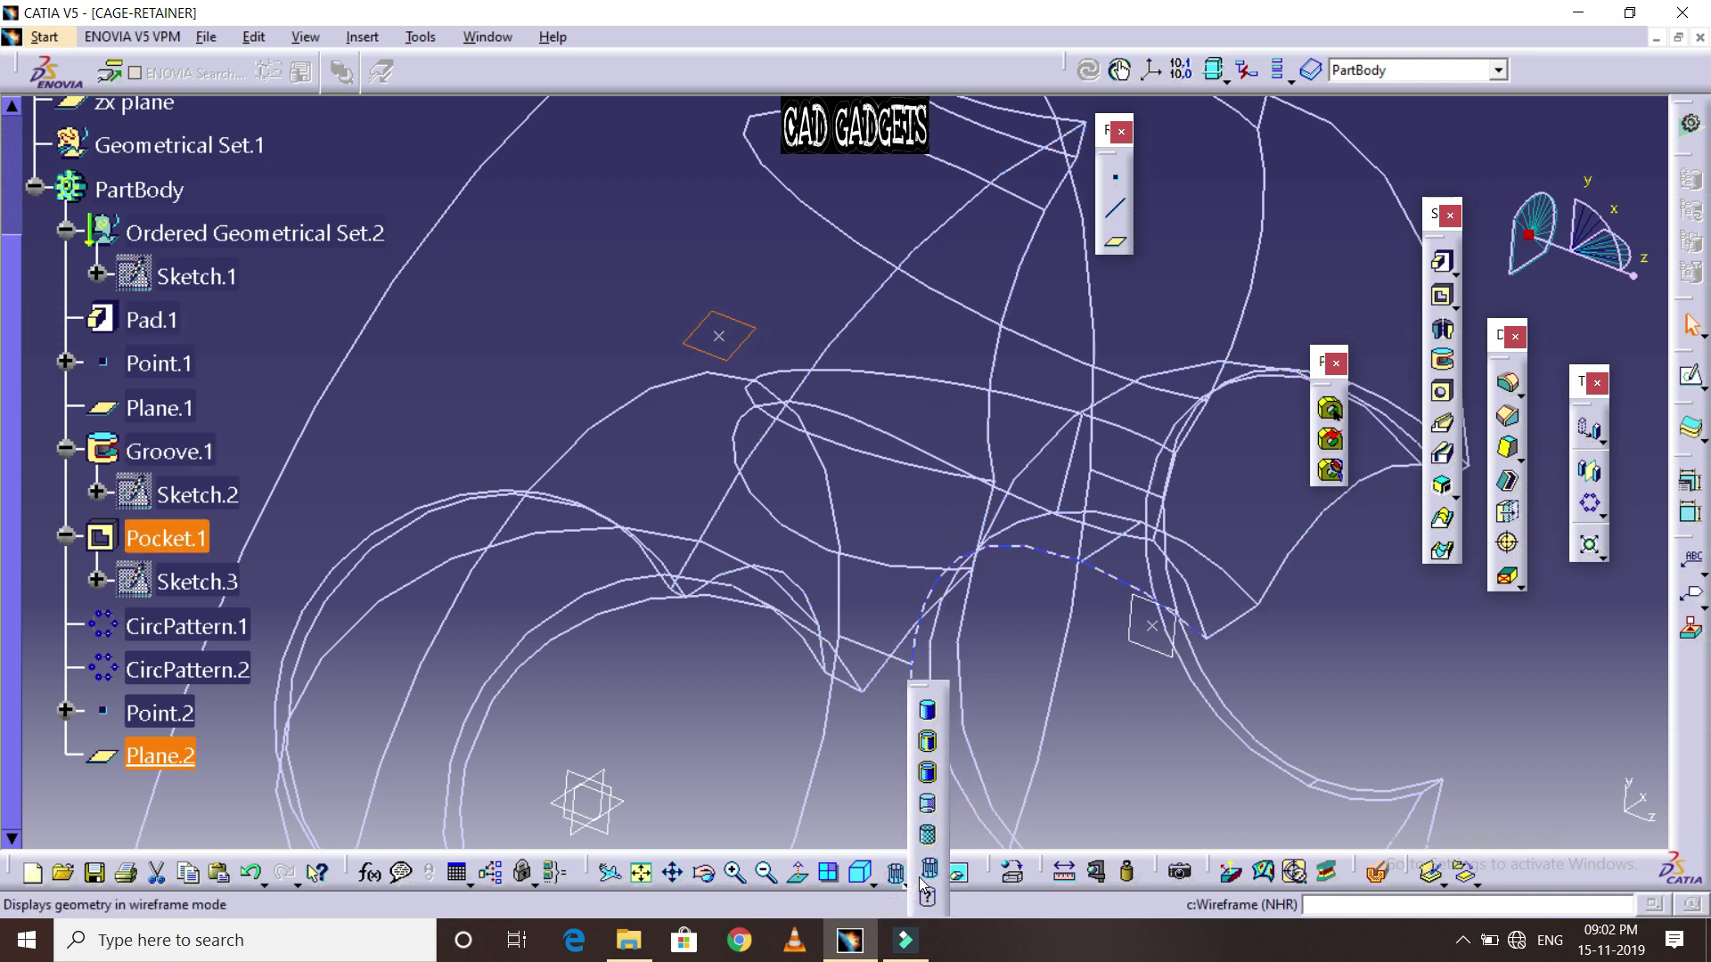
{"action": "left_click", "coordinate": [926, 741]}
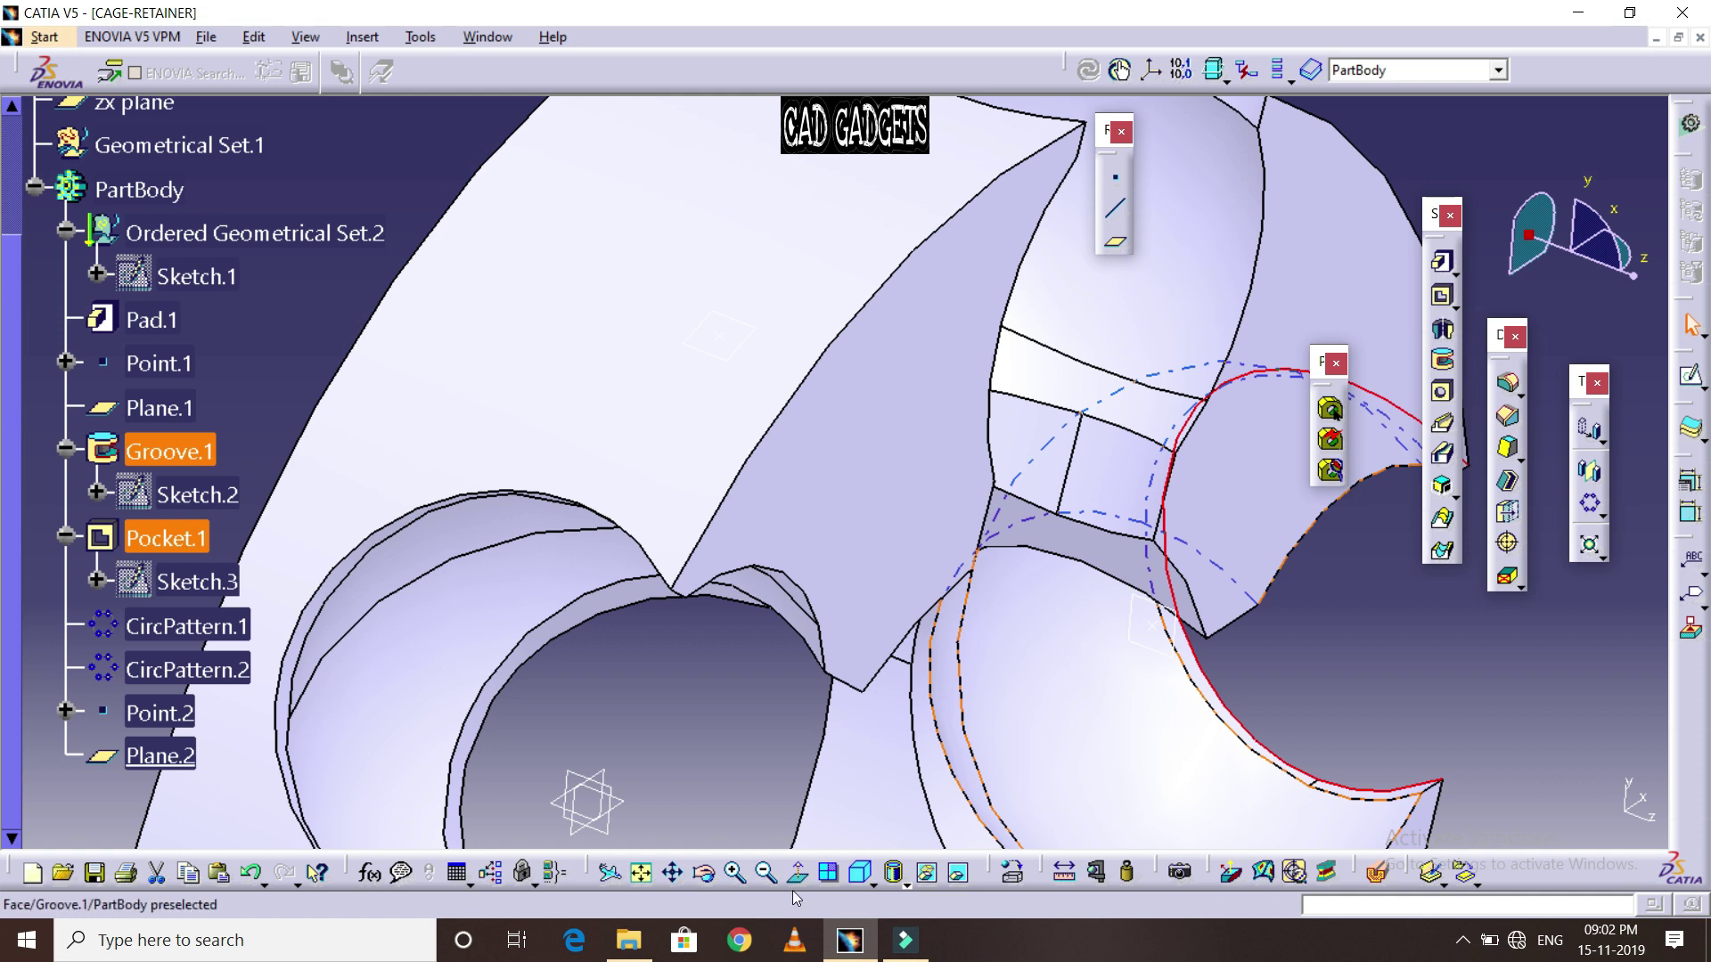
{"action": "middle_click_drag", "start_coordinate": [1114, 731], "coordinate": [1338, 708]}
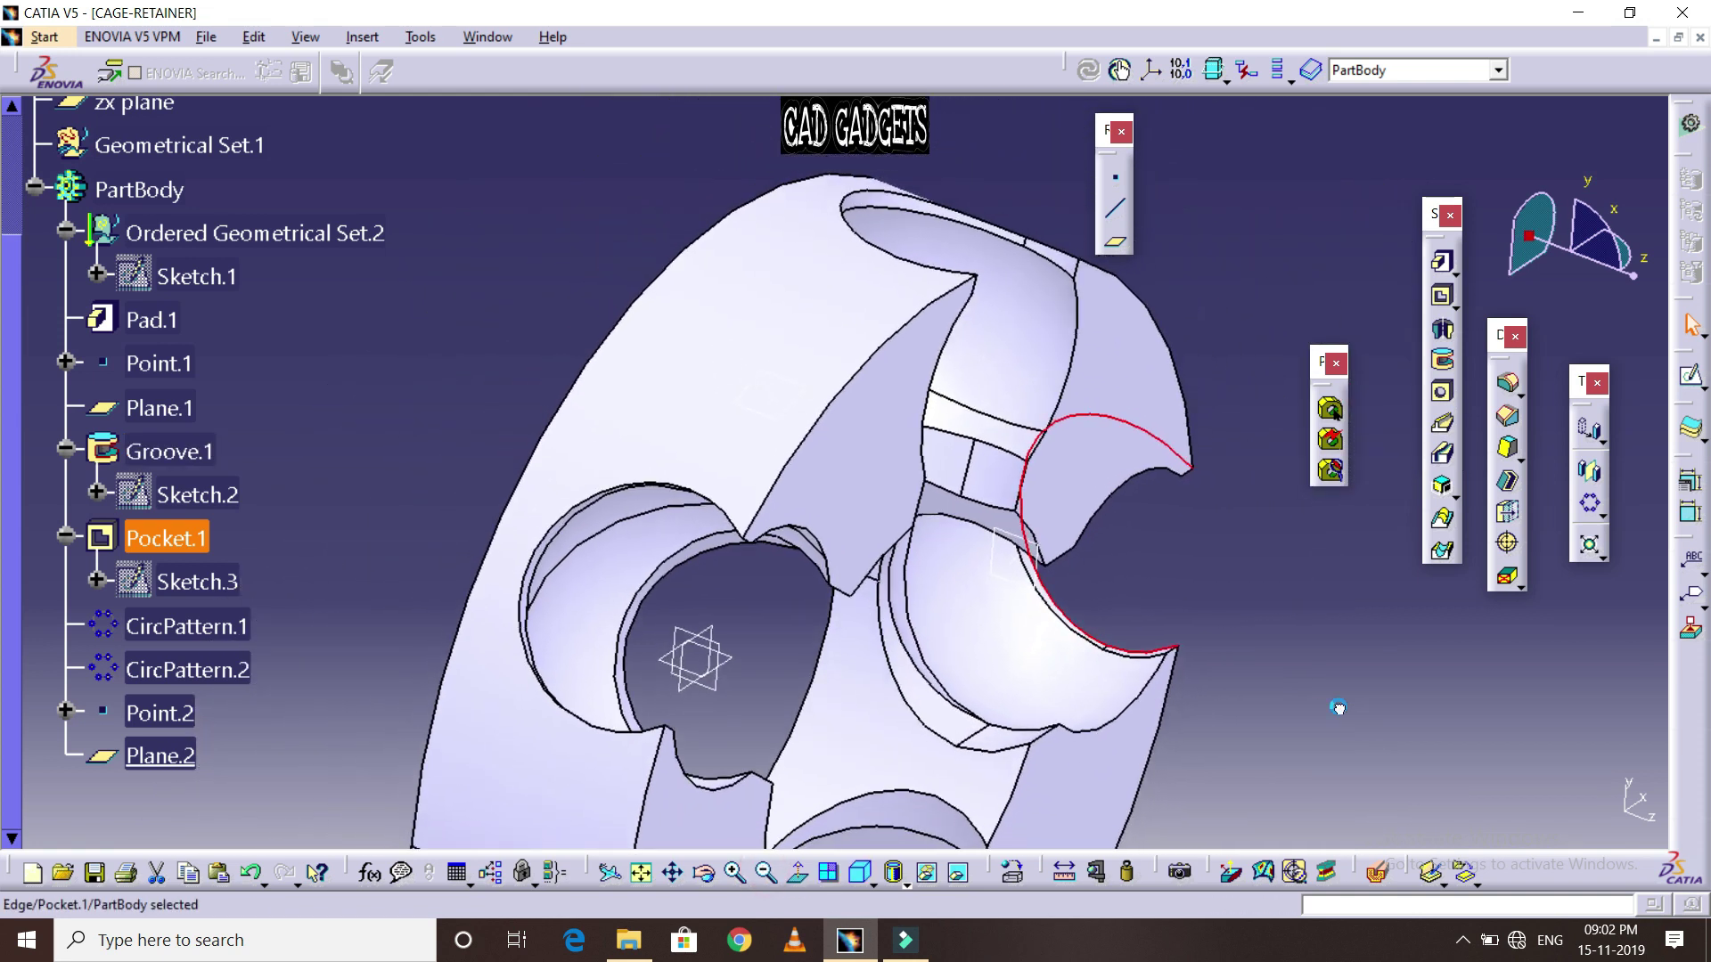
{"action": "left_click", "coordinate": [1338, 708]}
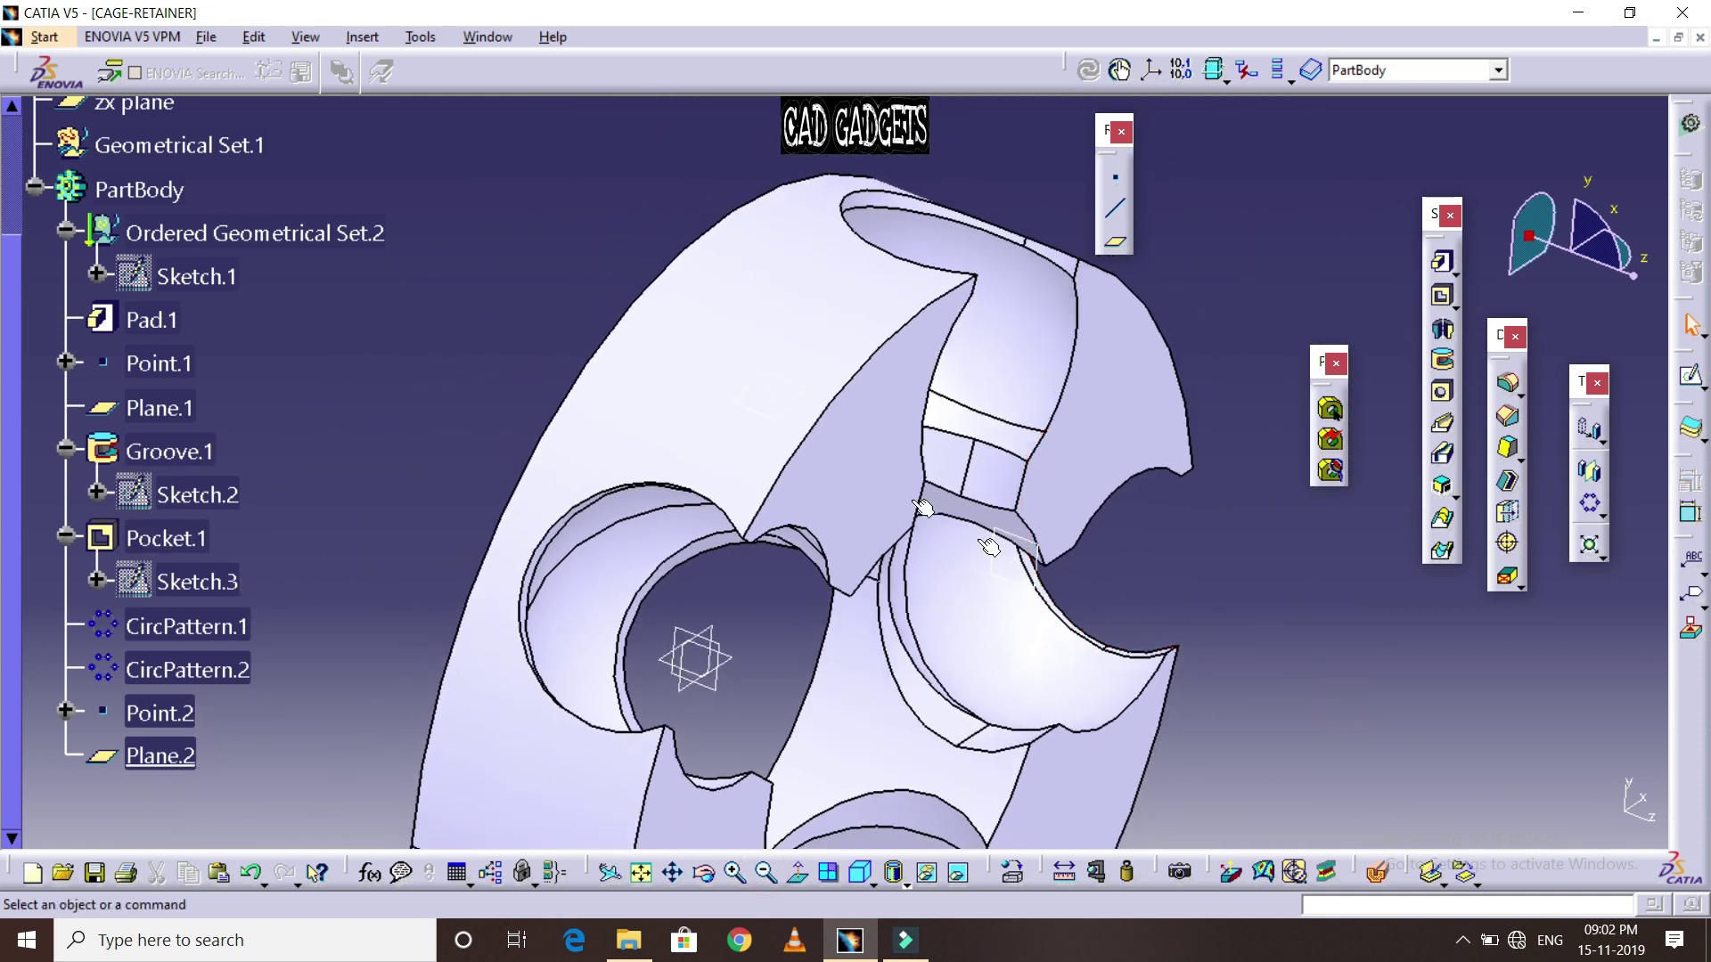
Start a new sketch, Sketch.5, on the tangent plane Plane.2
{"action": "left_click", "coordinate": [762, 392]}
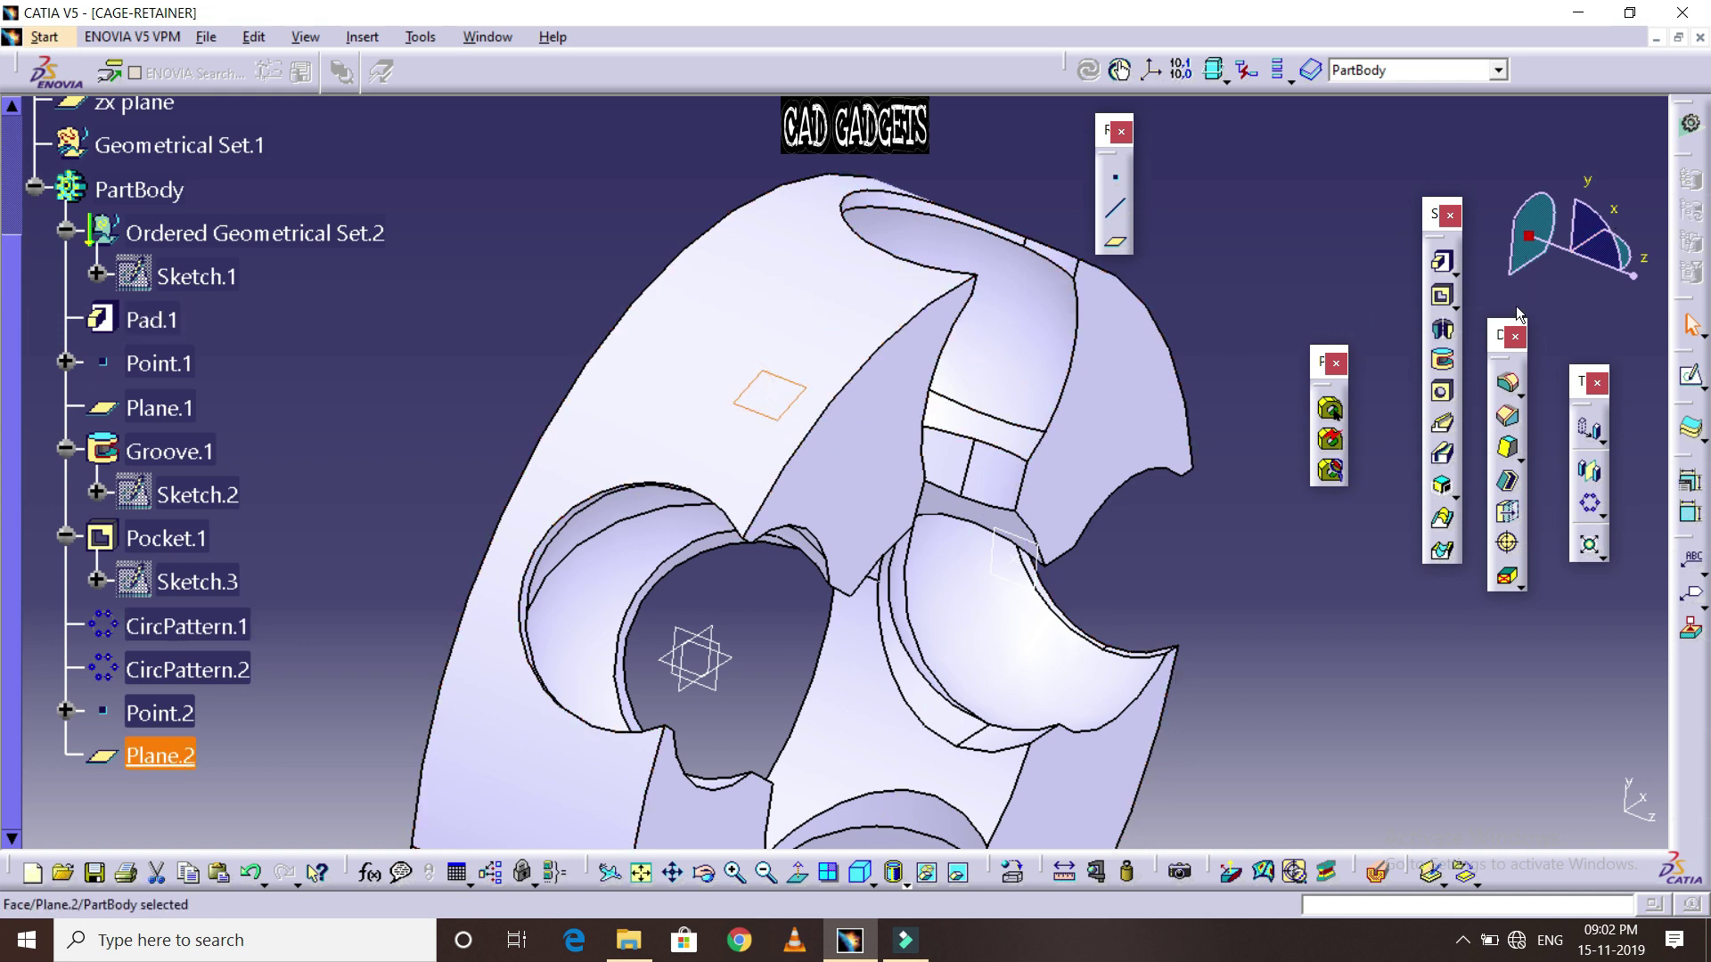
{"action": "left_click", "coordinate": [703, 878]}
{"action": "left_click_drag", "start_coordinate": [1229, 382], "coordinate": [1235, 443]}
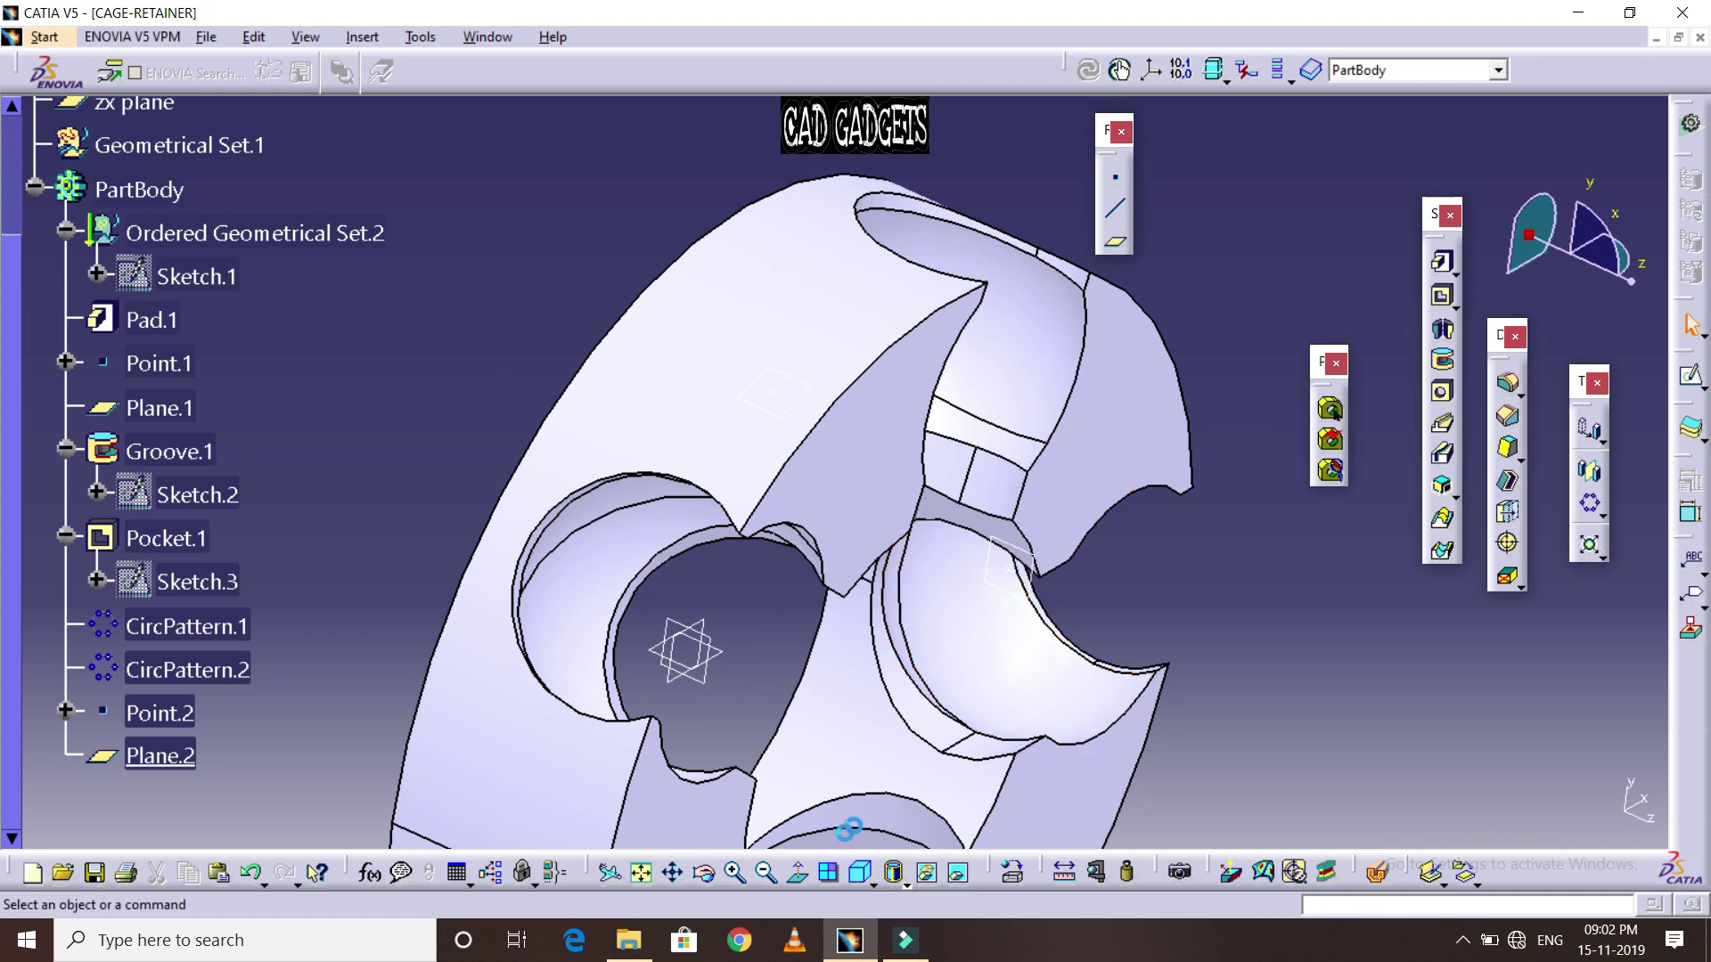
{"action": "left_click", "coordinate": [704, 878]}
{"action": "left_click_drag", "start_coordinate": [986, 676], "coordinate": [909, 739]}
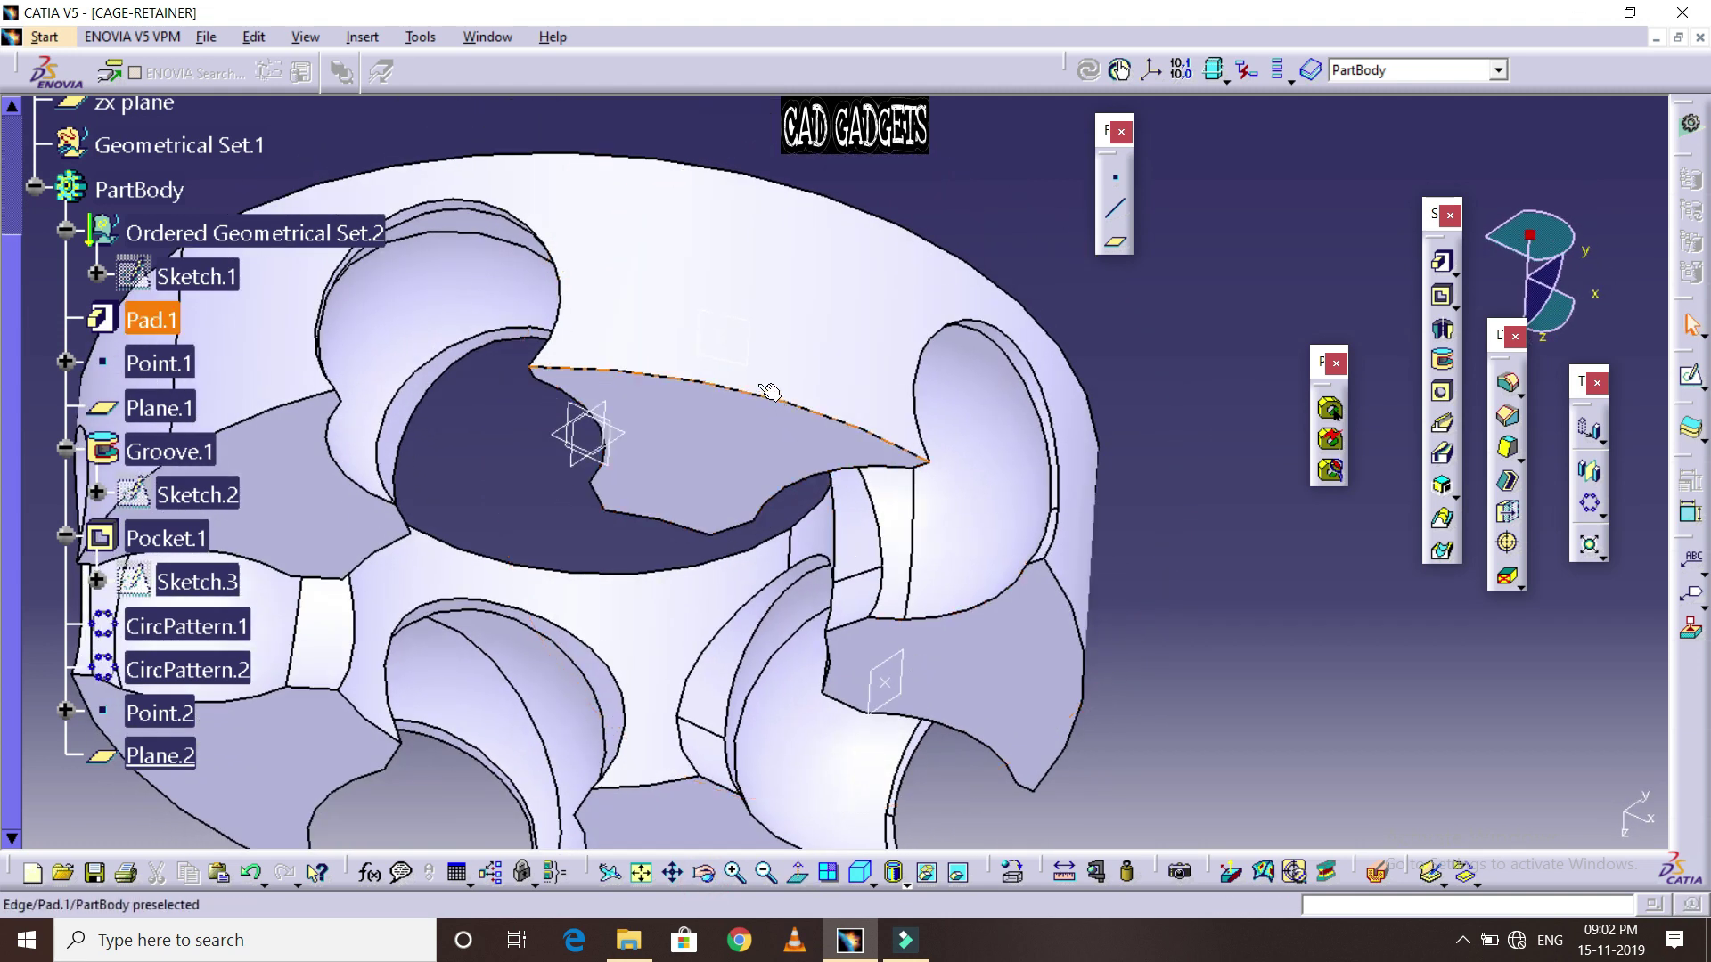
{"action": "left_click", "coordinate": [742, 361]}
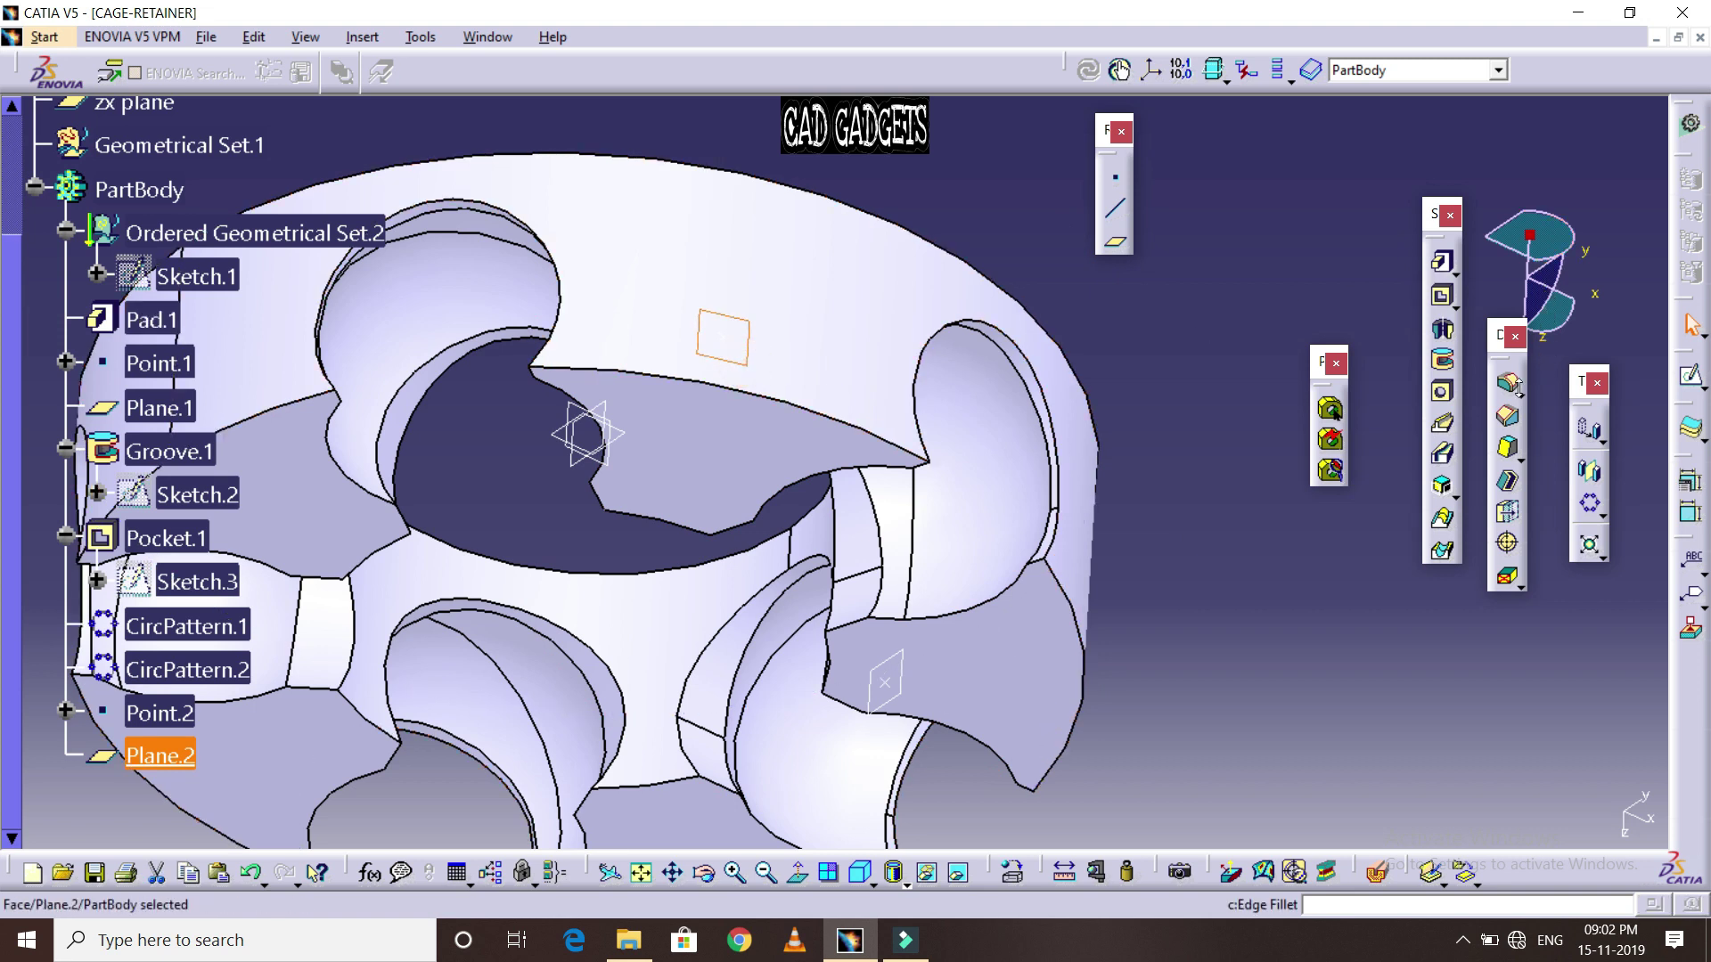
{"action": "left_click", "coordinate": [1690, 375]}
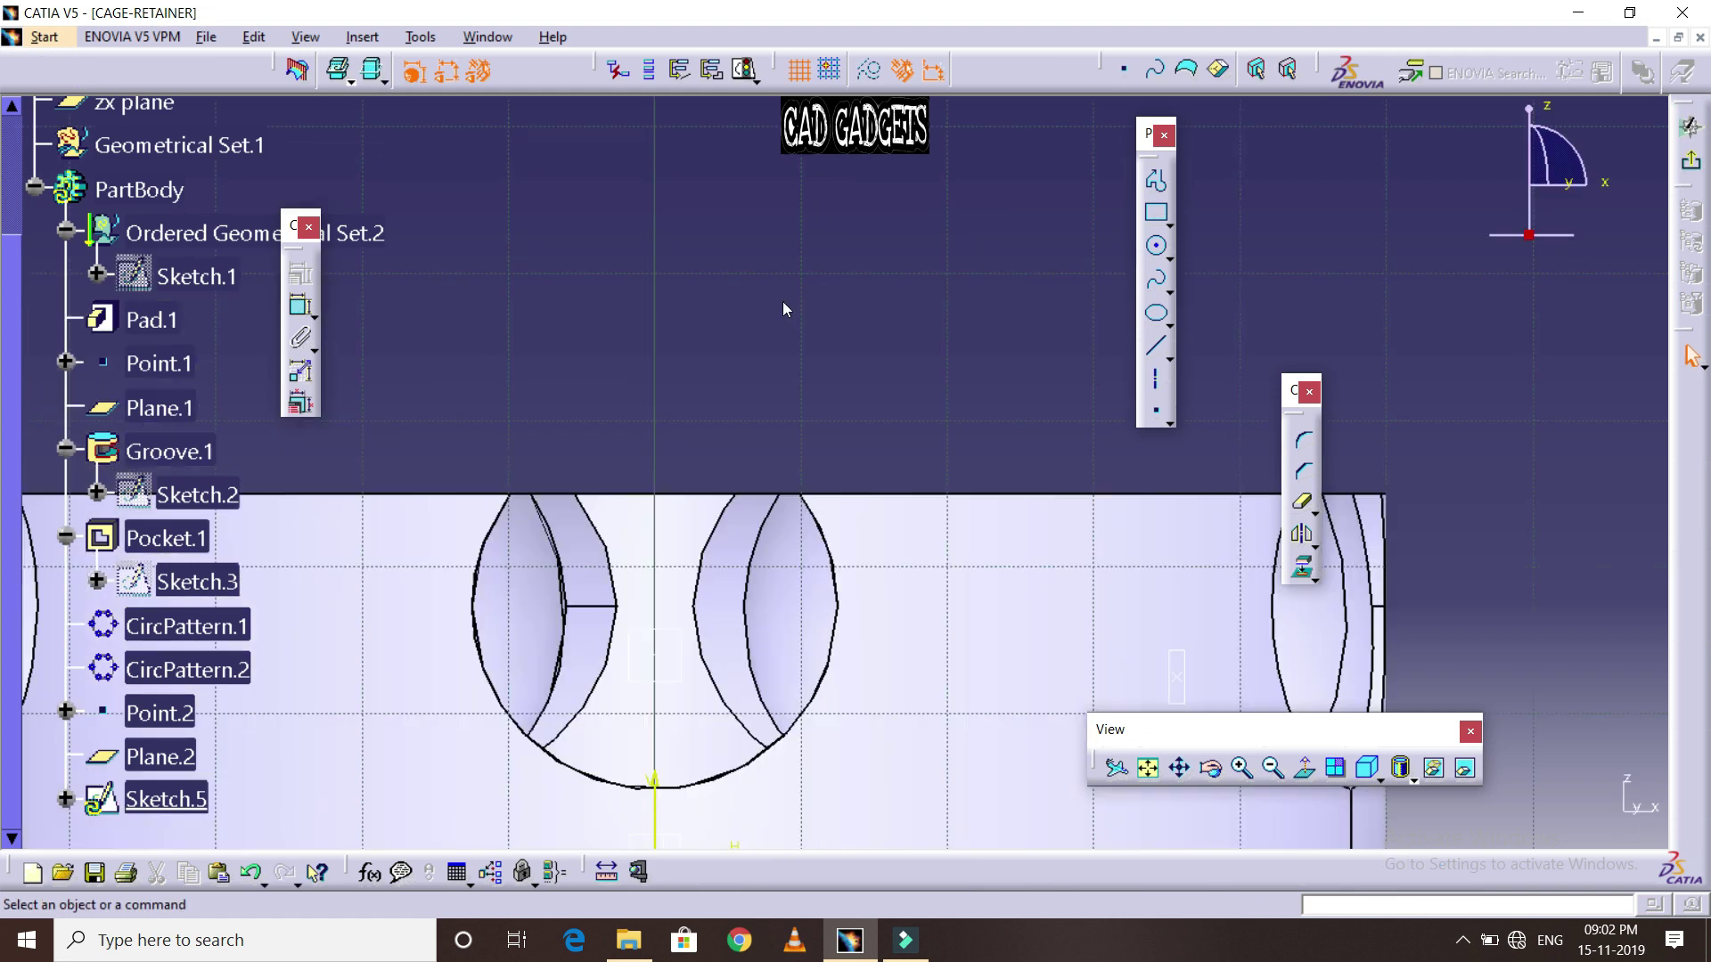
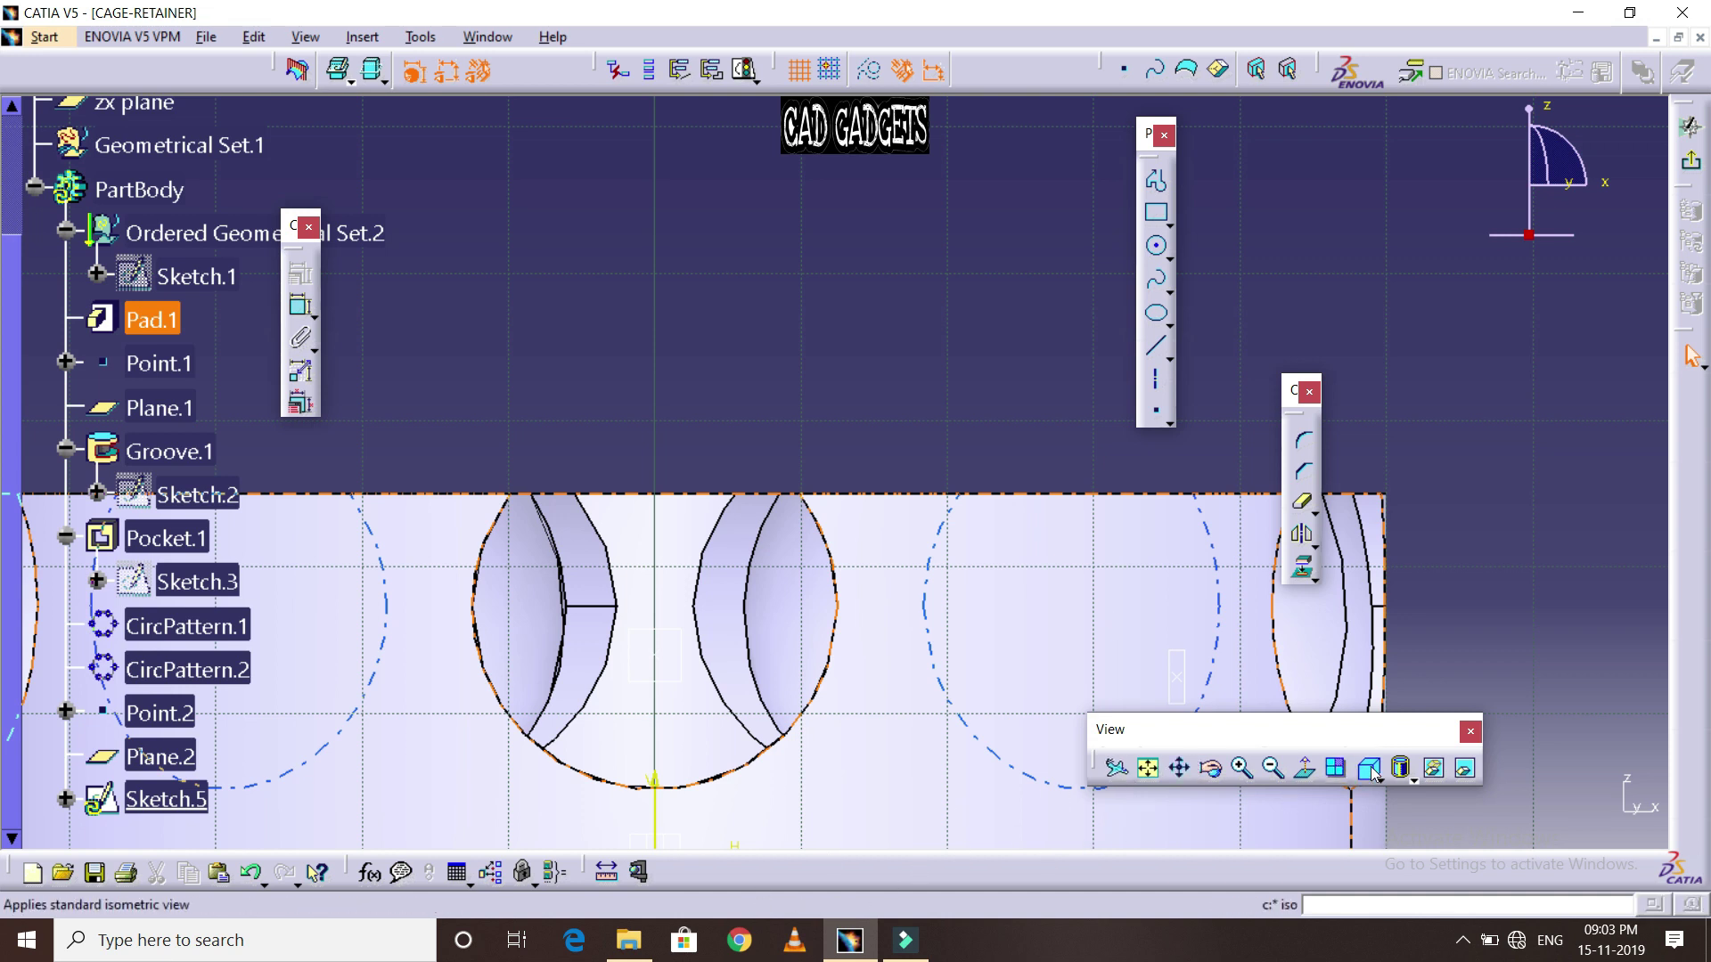
Display the cage retainer as wireframe and orbit it to view the sketch plane obliquely
{"action": "left_click", "coordinate": [1411, 779]}
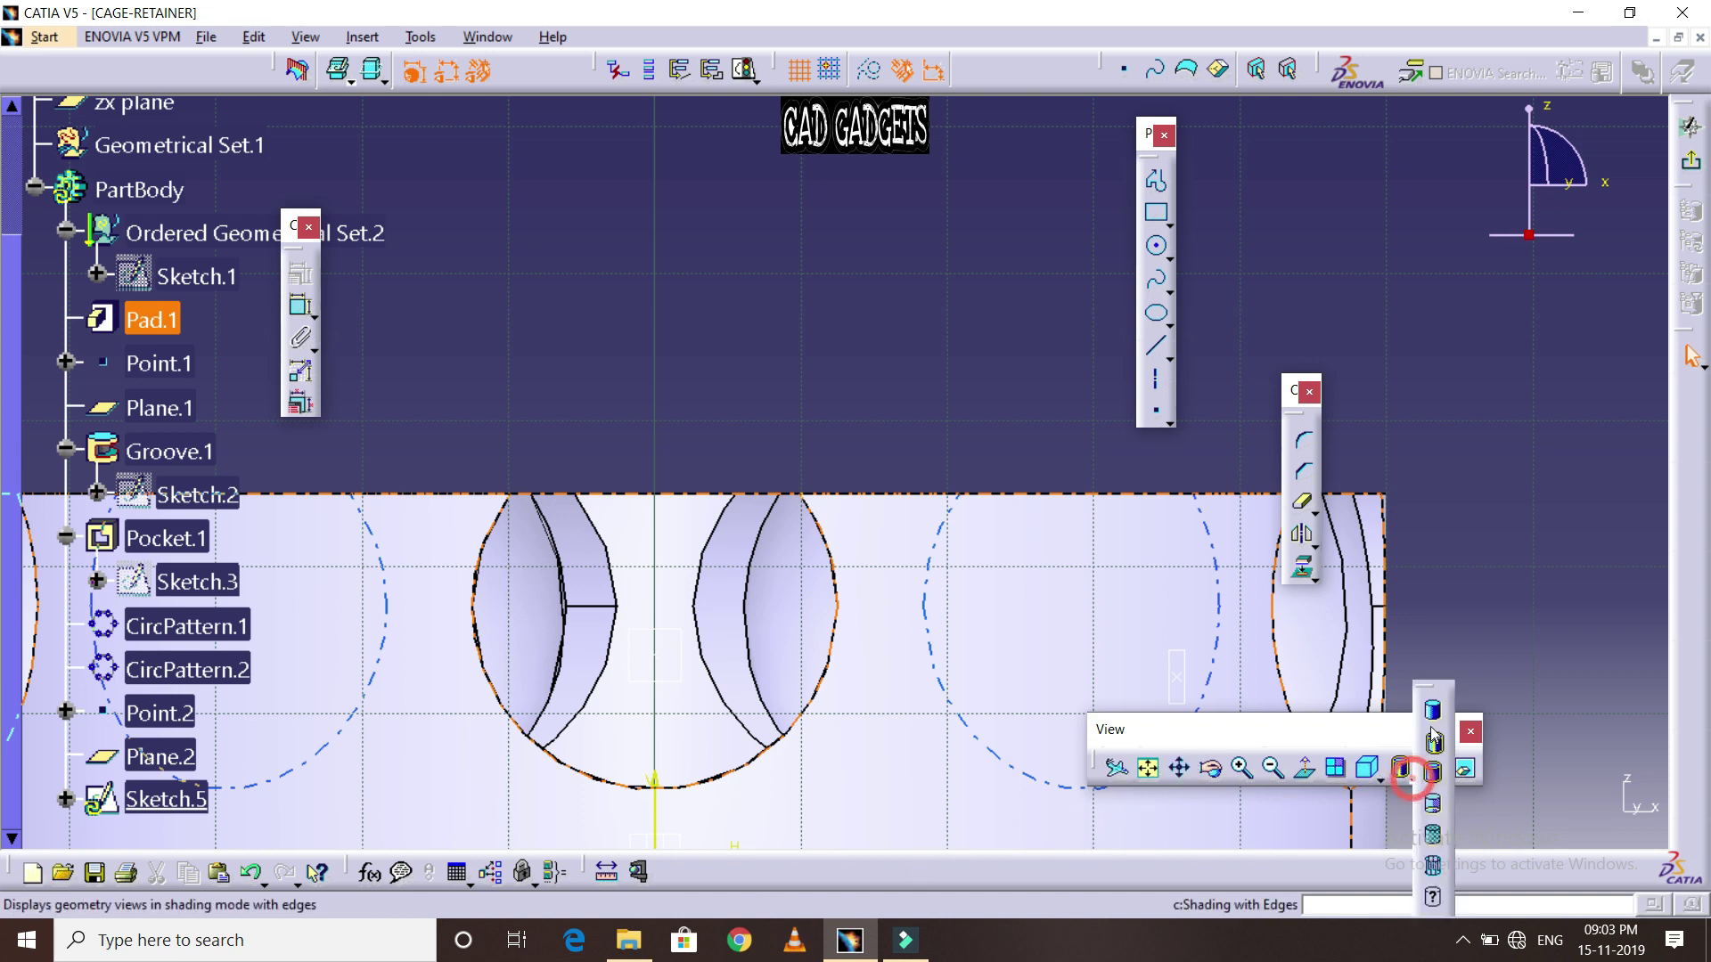
{"action": "left_click", "coordinate": [1432, 864]}
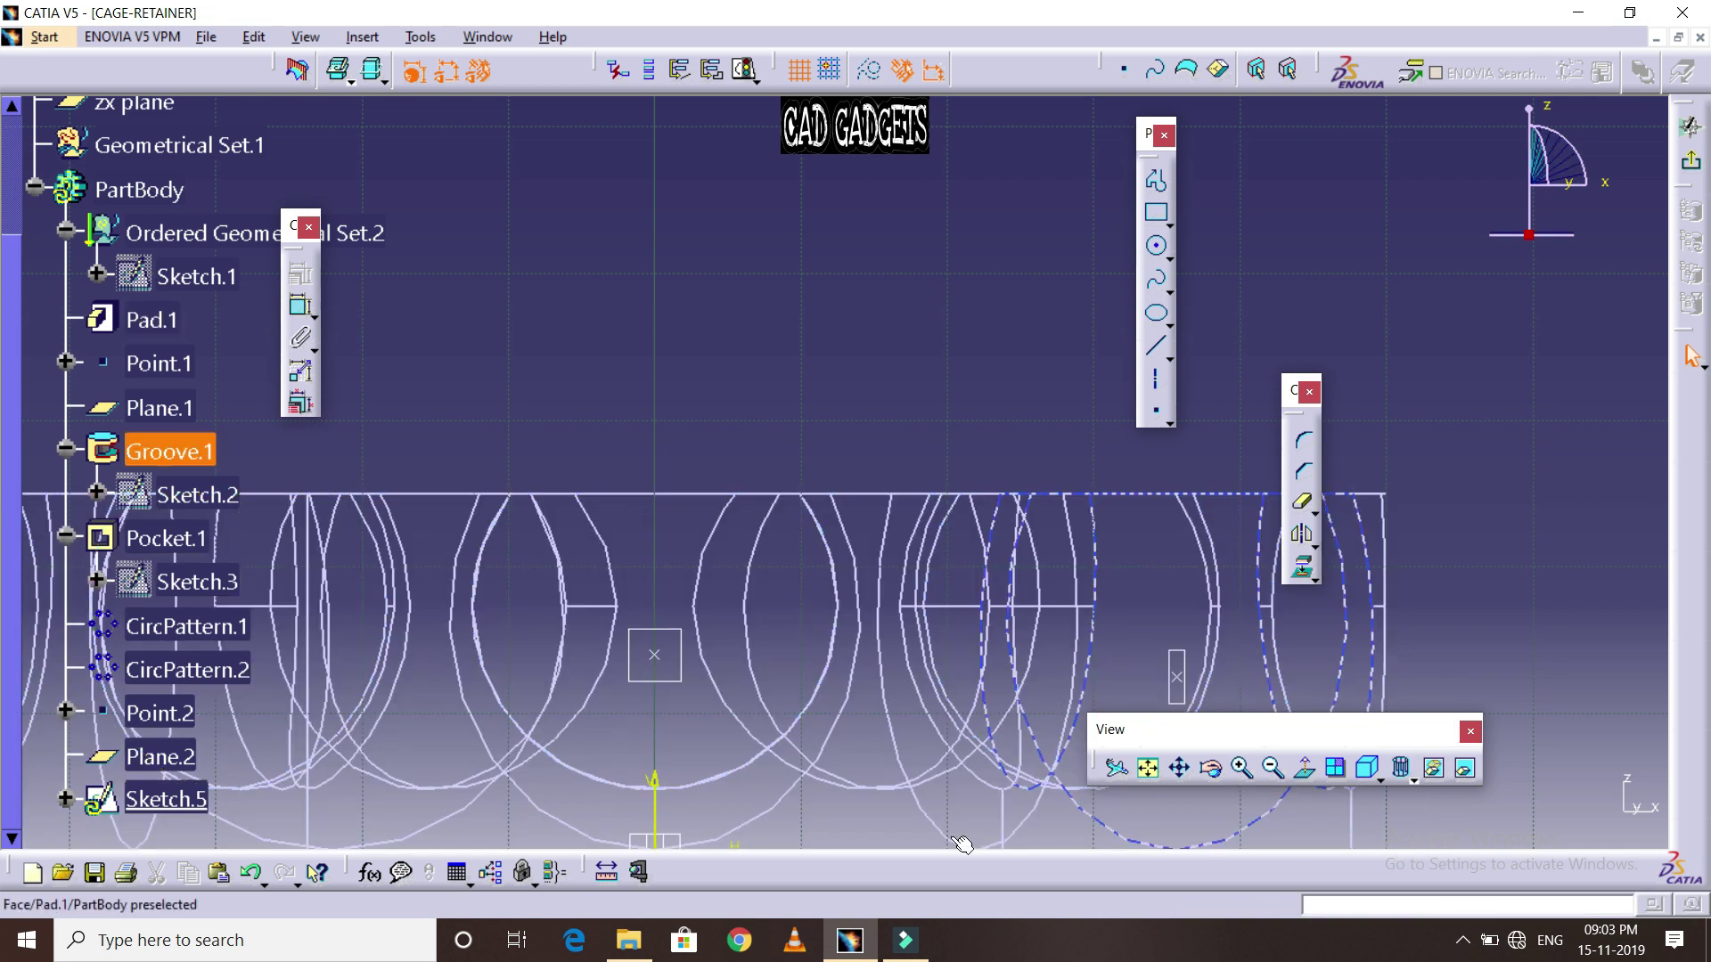
{"action": "left_click", "coordinate": [1214, 770]}
{"action": "mouse_move", "coordinate": [1019, 736]}
{"action": "left_mouse_down"}
{"action": "mouse_move", "coordinate": [1024, 504]}
{"action": "mouse_move", "coordinate": [909, 397]}
{"action": "mouse_move", "coordinate": [546, 301]}
{"action": "mouse_move", "coordinate": [535, 214]}
{"action": "mouse_move", "coordinate": [713, 178]}
{"action": "mouse_move", "coordinate": [860, 180]}
{"action": "mouse_move", "coordinate": [931, 9]}
{"action": "mouse_move", "coordinate": [916, 190]}
{"action": "mouse_move", "coordinate": [793, 401]}
{"action": "left_mouse_up"}
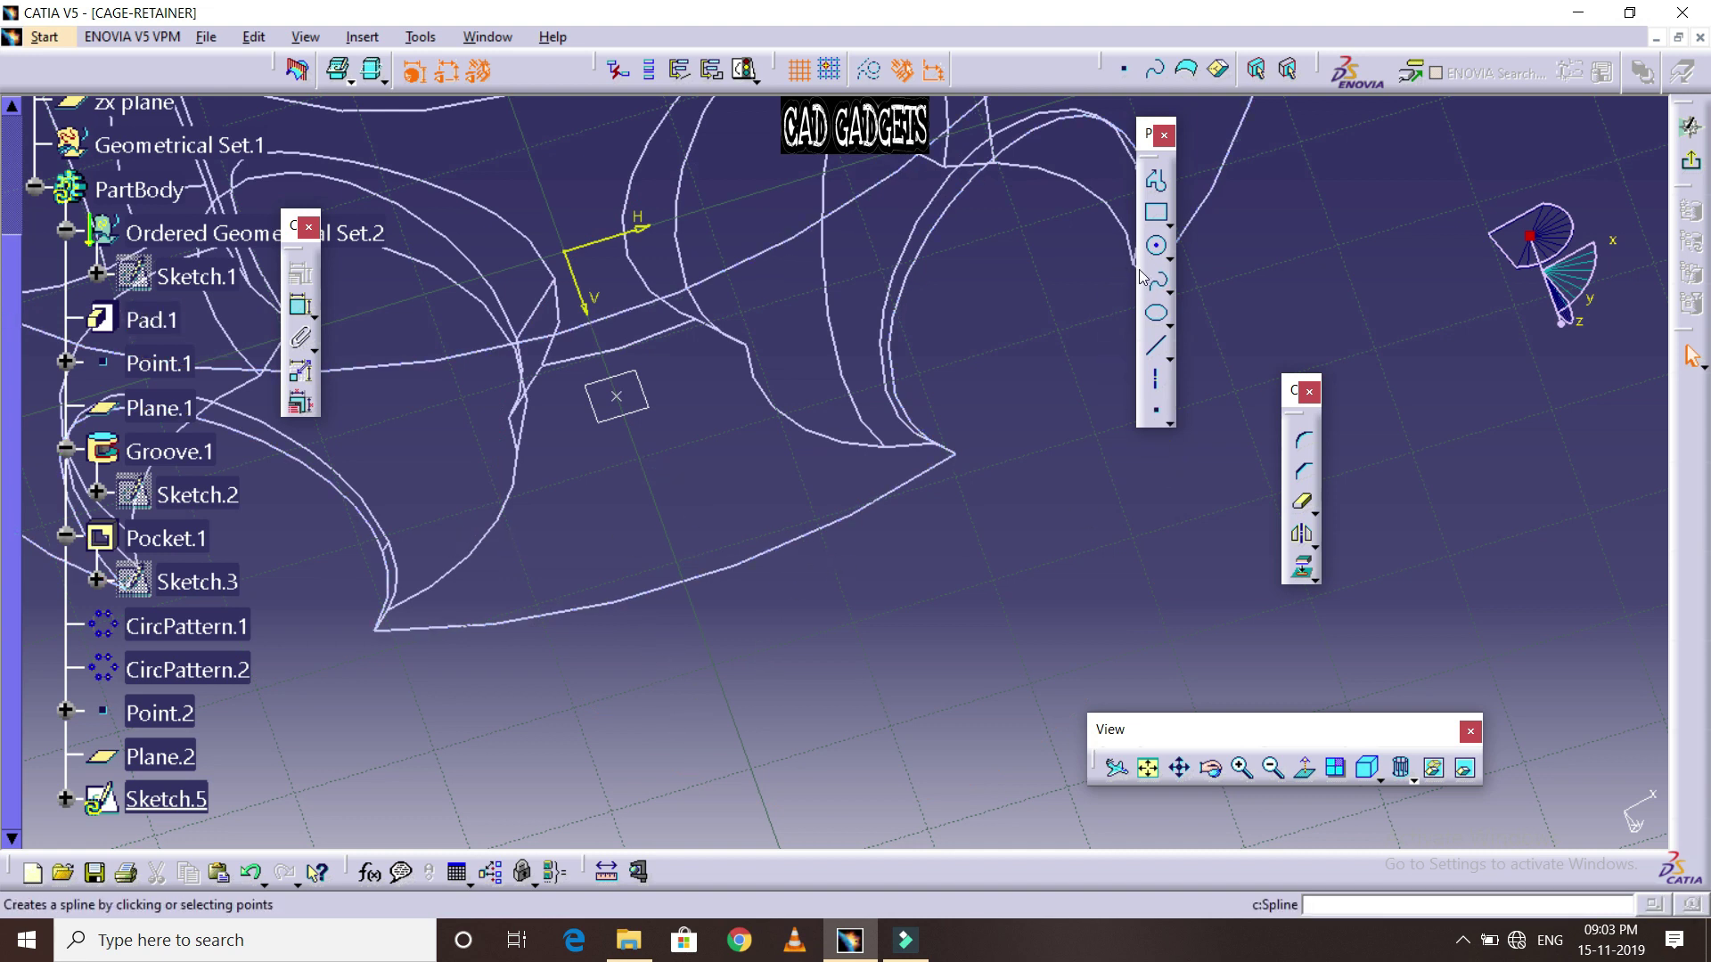
Draw a predefined hexagon profile in Sketch.5
{"action": "left_click", "coordinate": [1171, 224]}
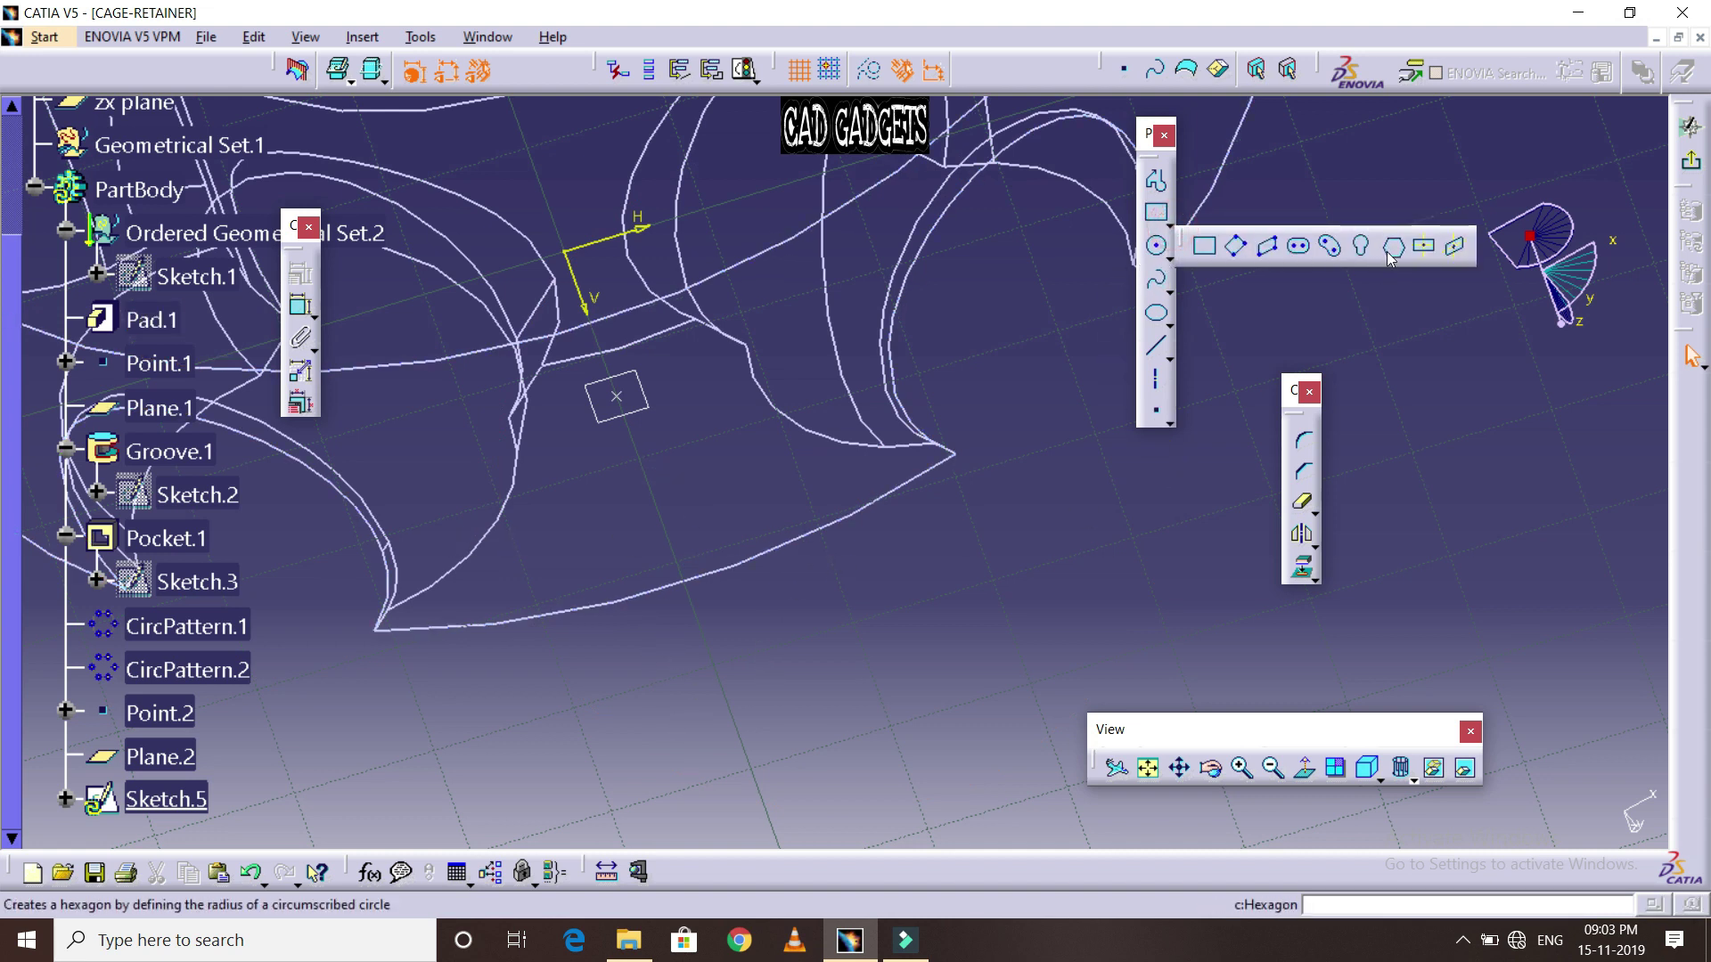
{"action": "left_click", "coordinate": [1392, 250]}
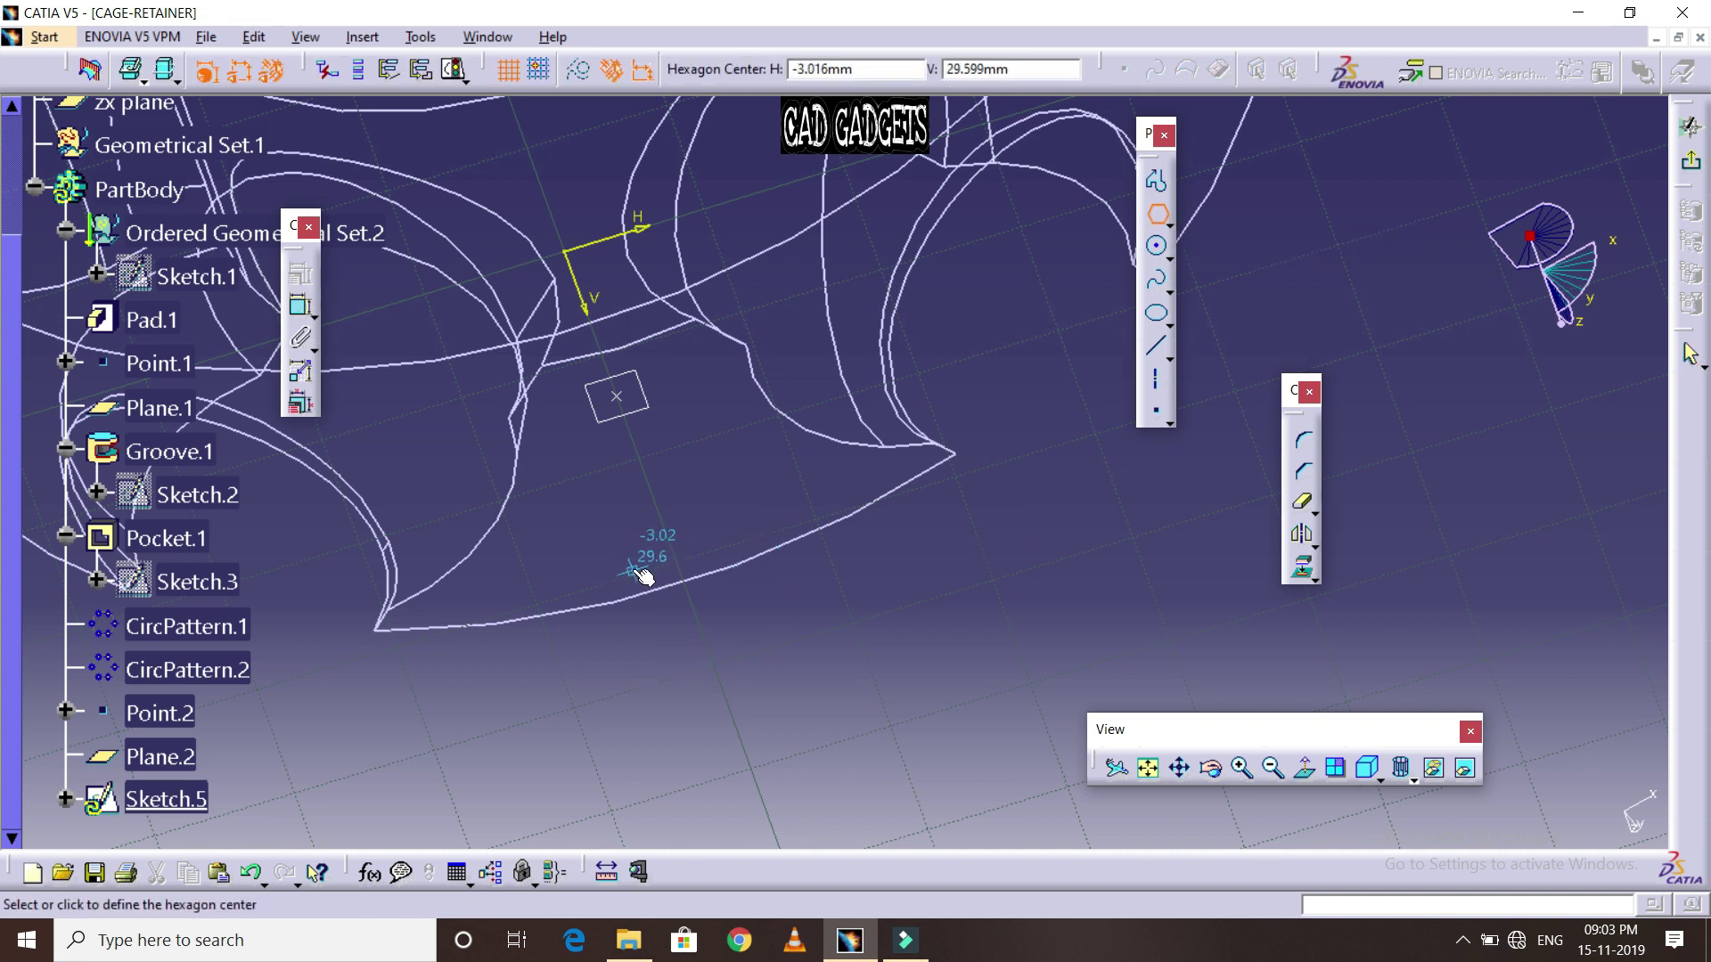
{"action": "left_click", "coordinate": [632, 569]}
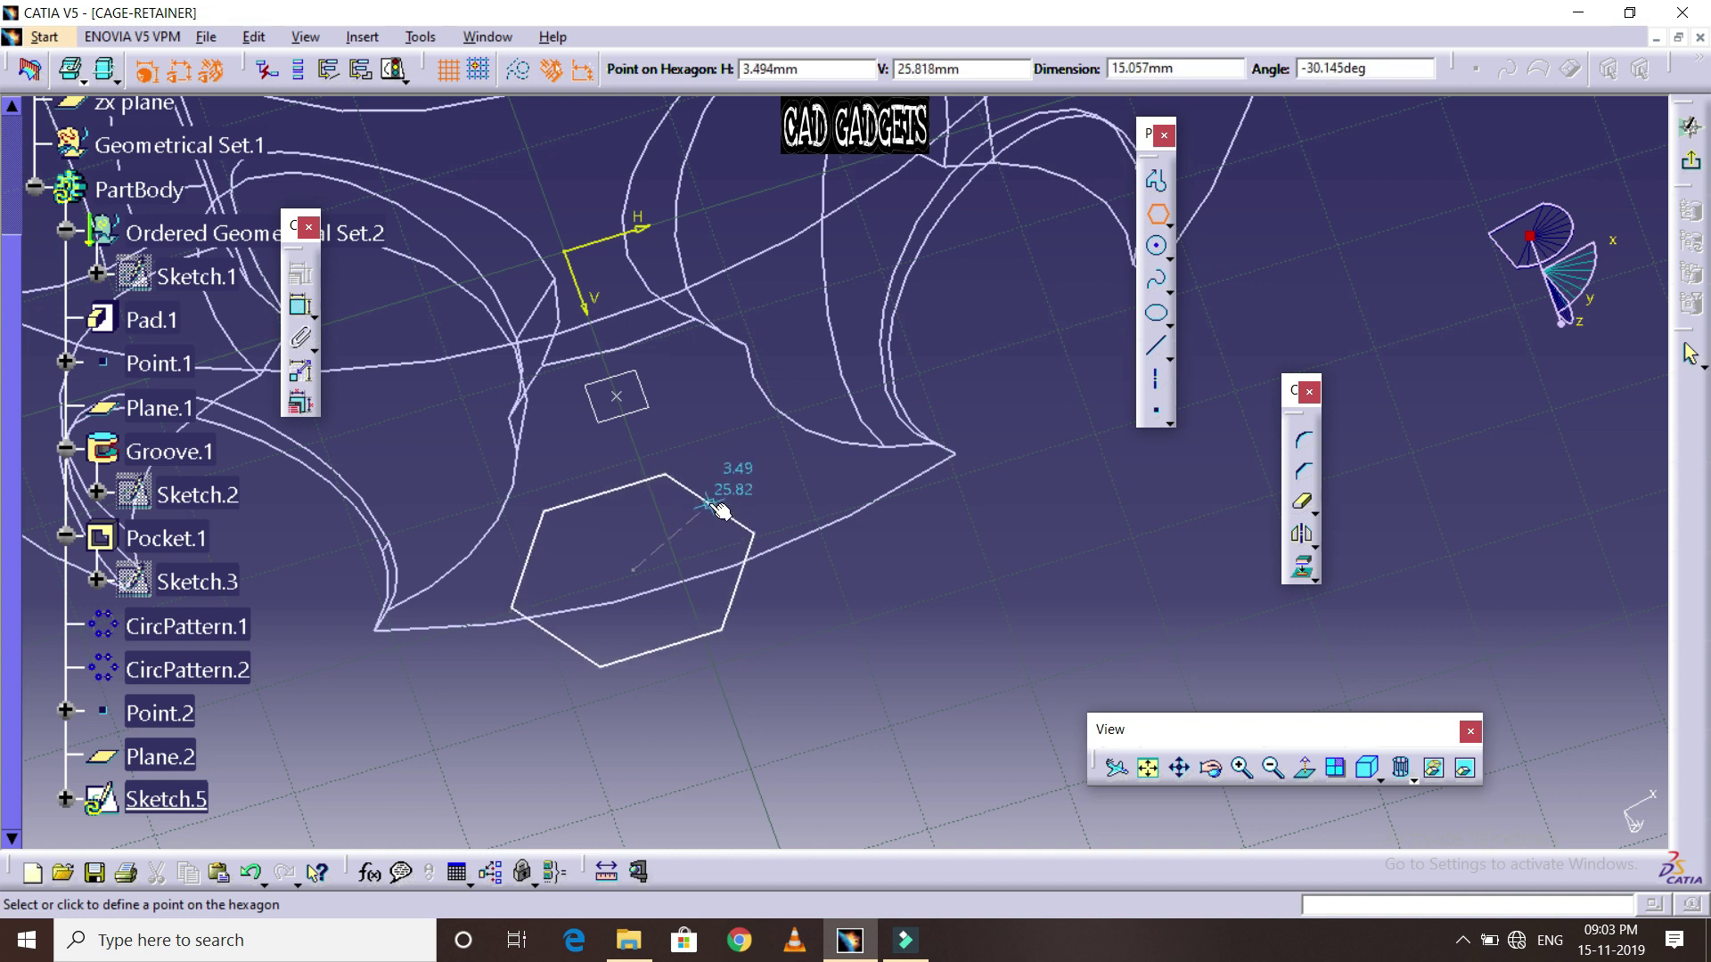
{"action": "left_click", "coordinate": [718, 513]}
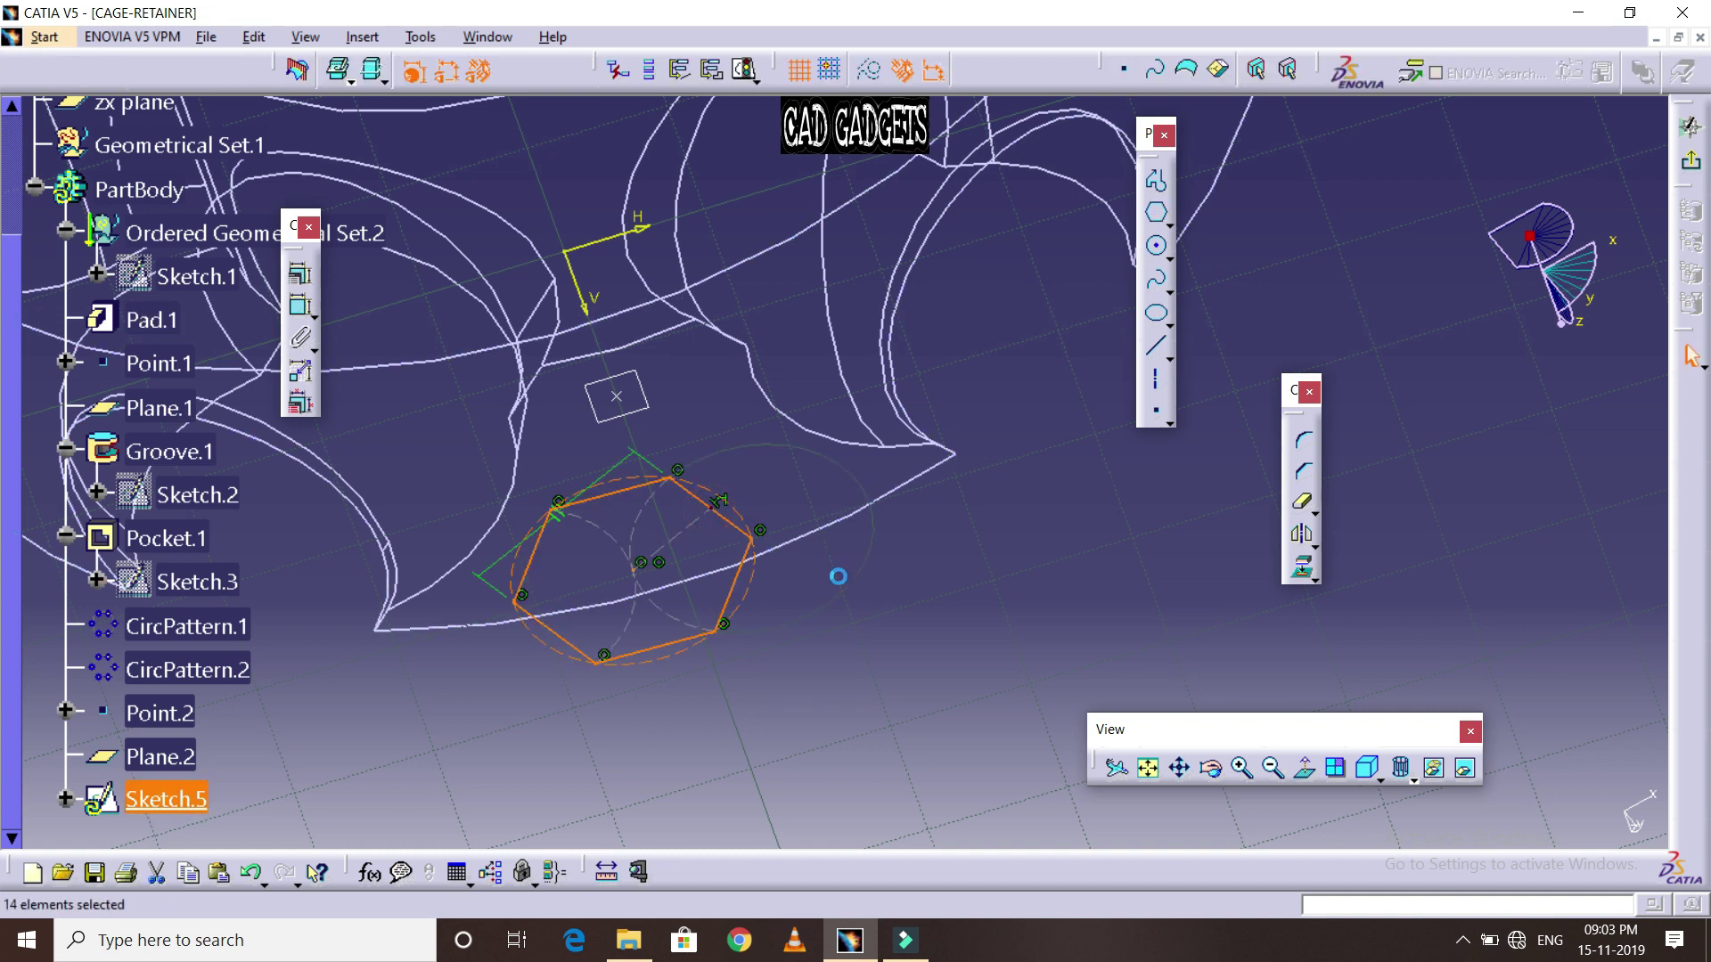
{"action": "left_click", "coordinate": [843, 588]}
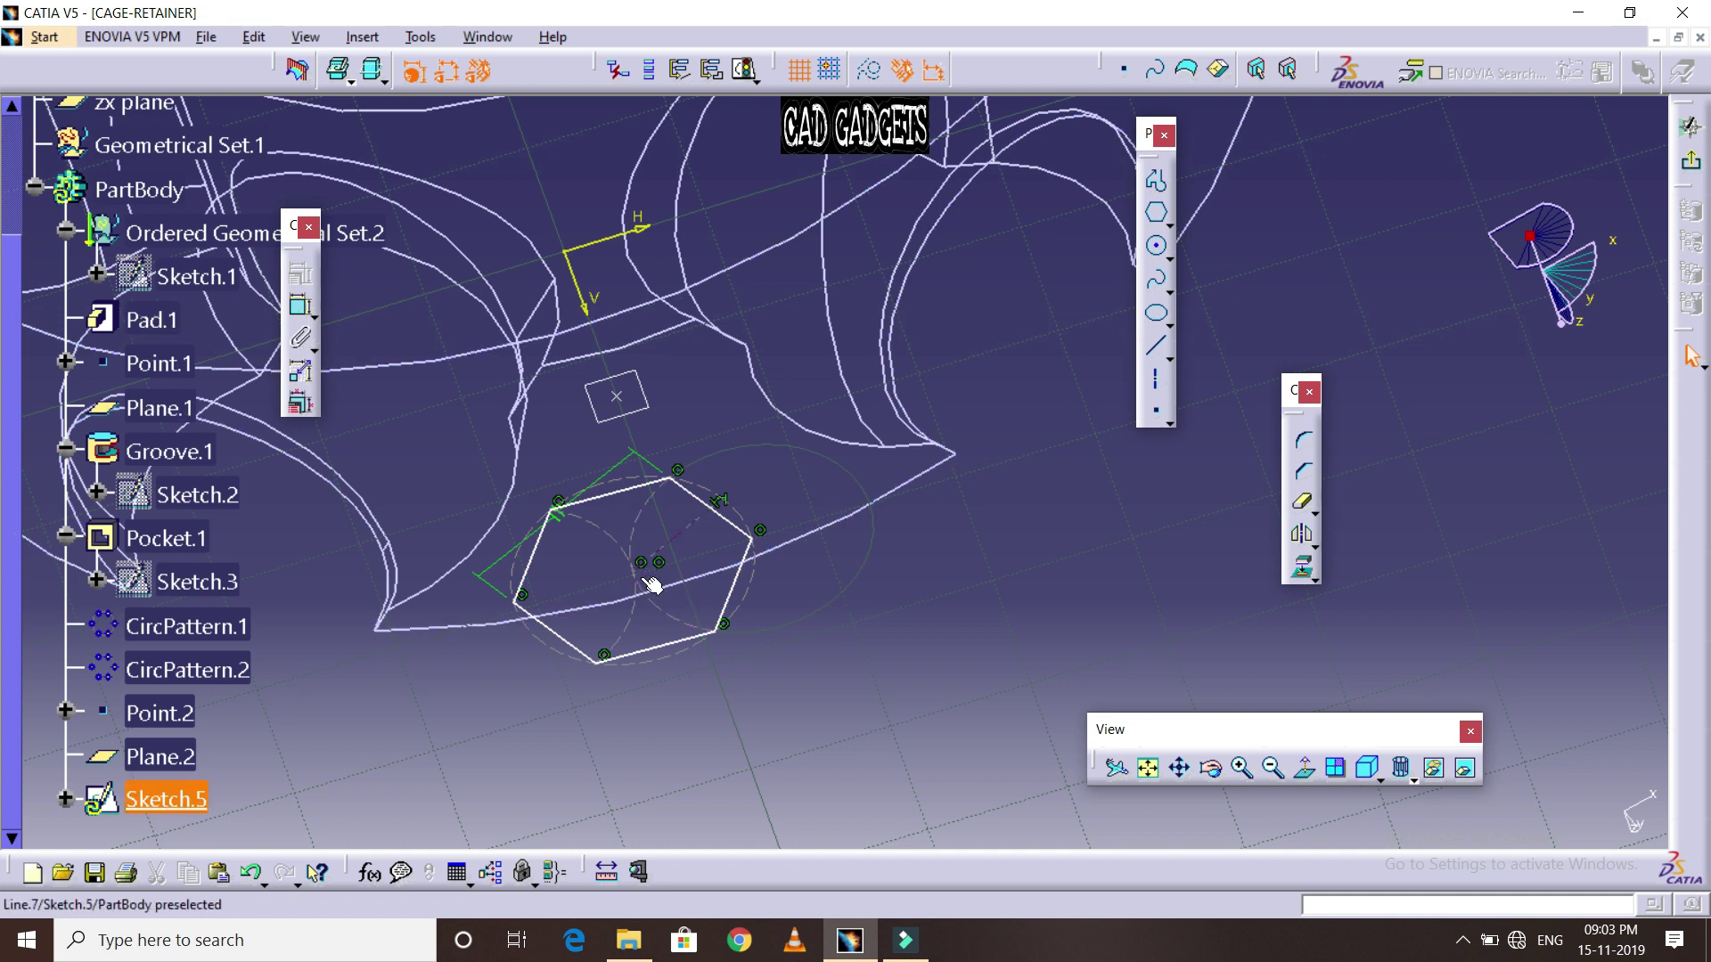
Constrain the hexagon's top side to a length of 8 mm
{"action": "left_click", "coordinate": [633, 488]}
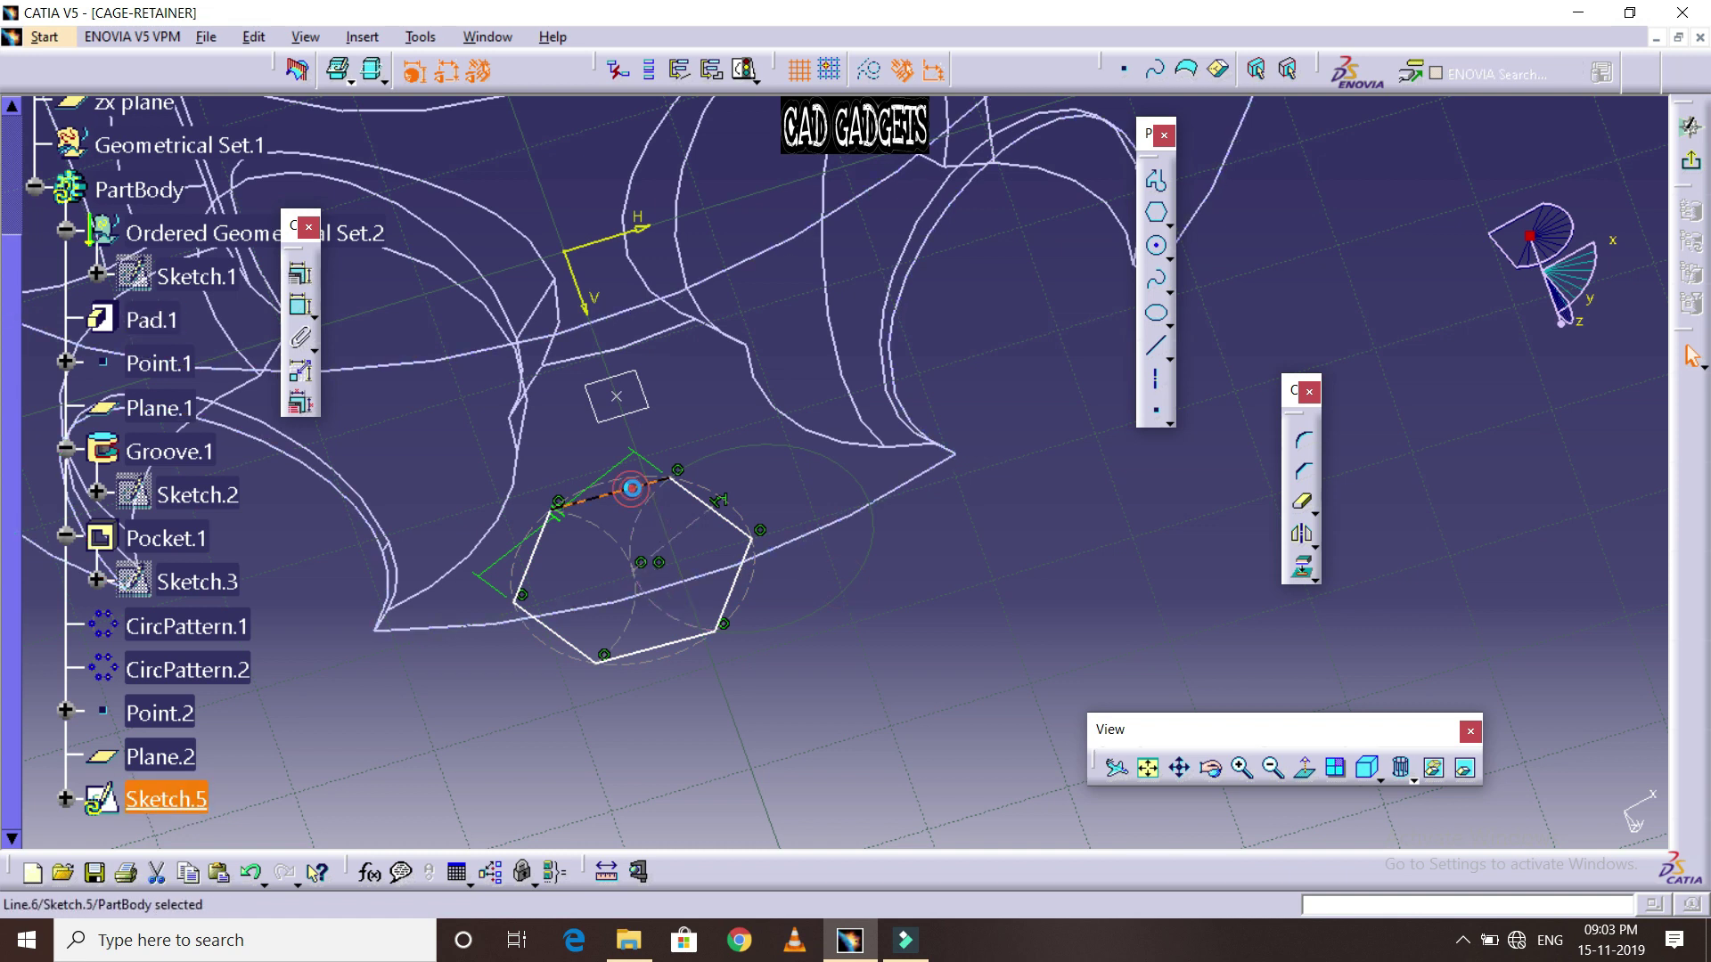
{"action": "left_click", "coordinate": [301, 308]}
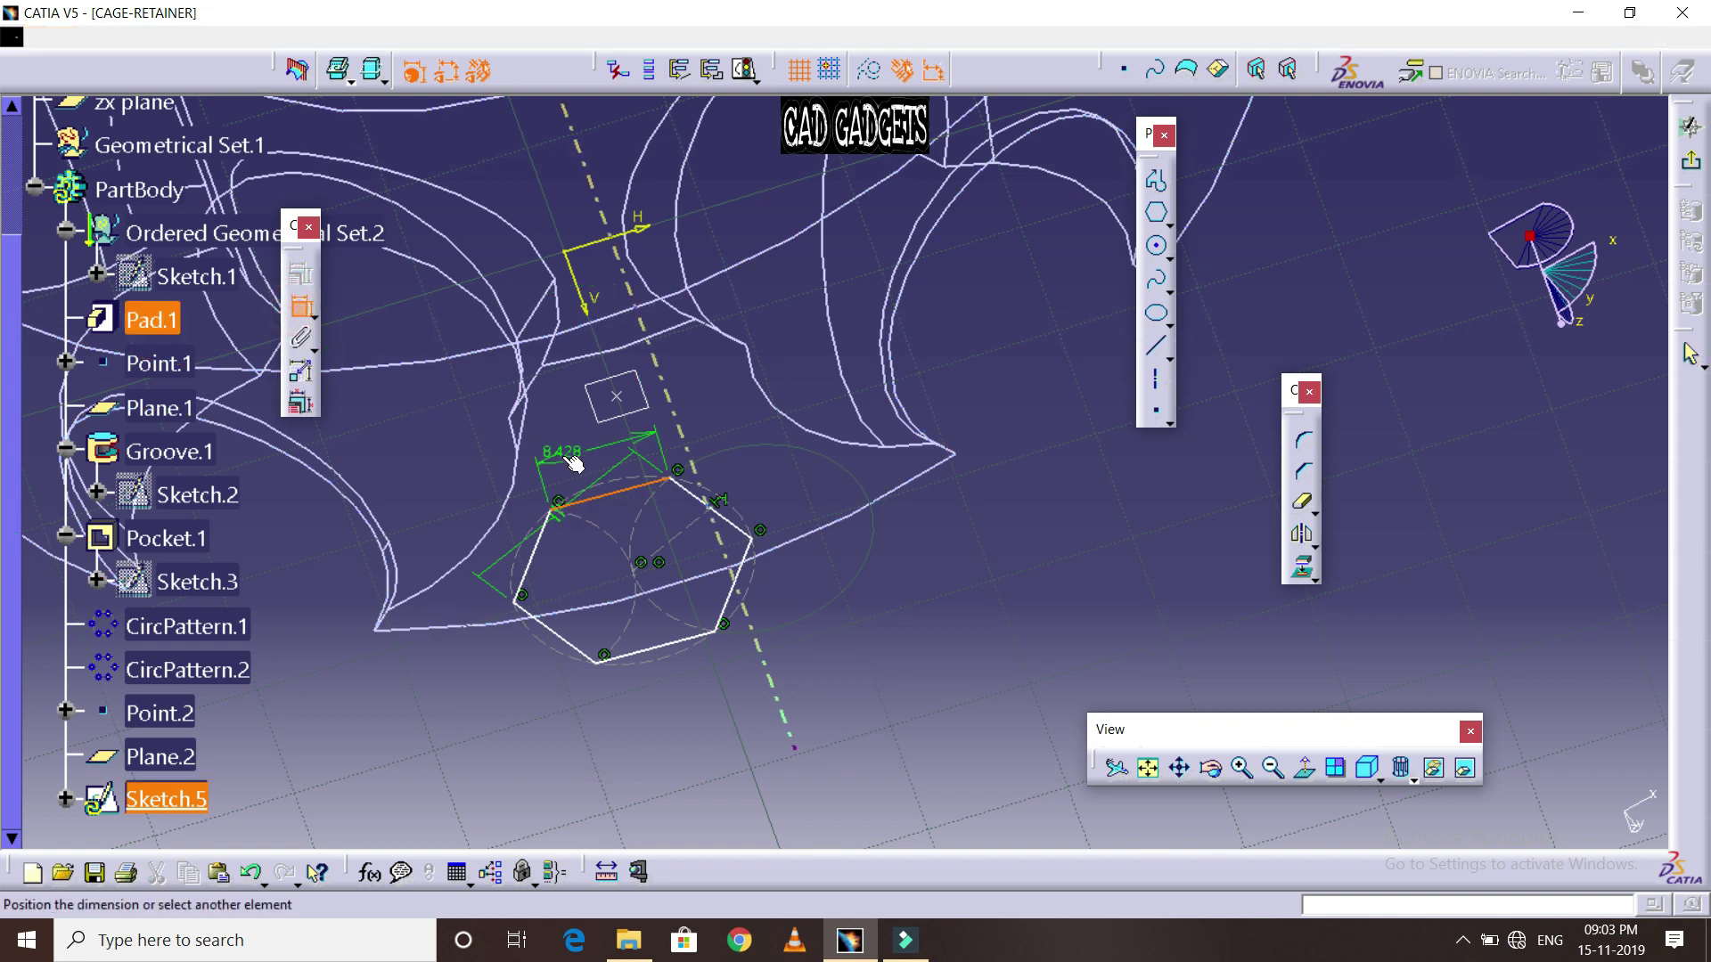
{"action": "left_click", "coordinate": [578, 457]}
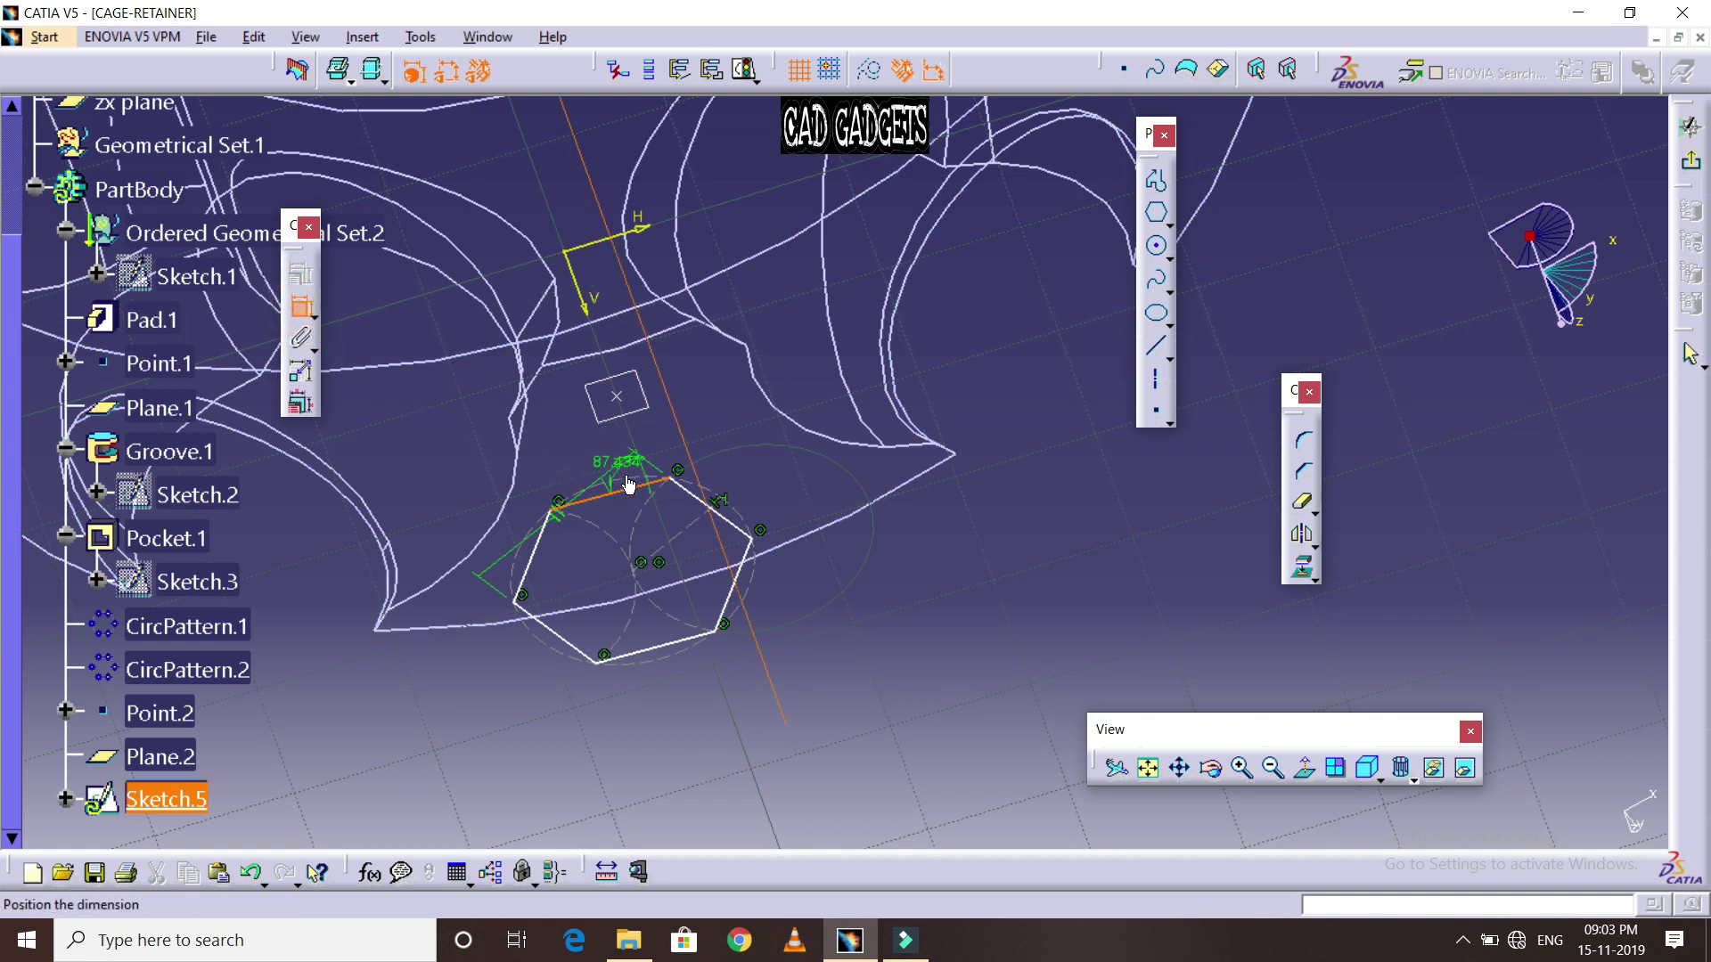
{"action": "left_click", "coordinate": [591, 444]}
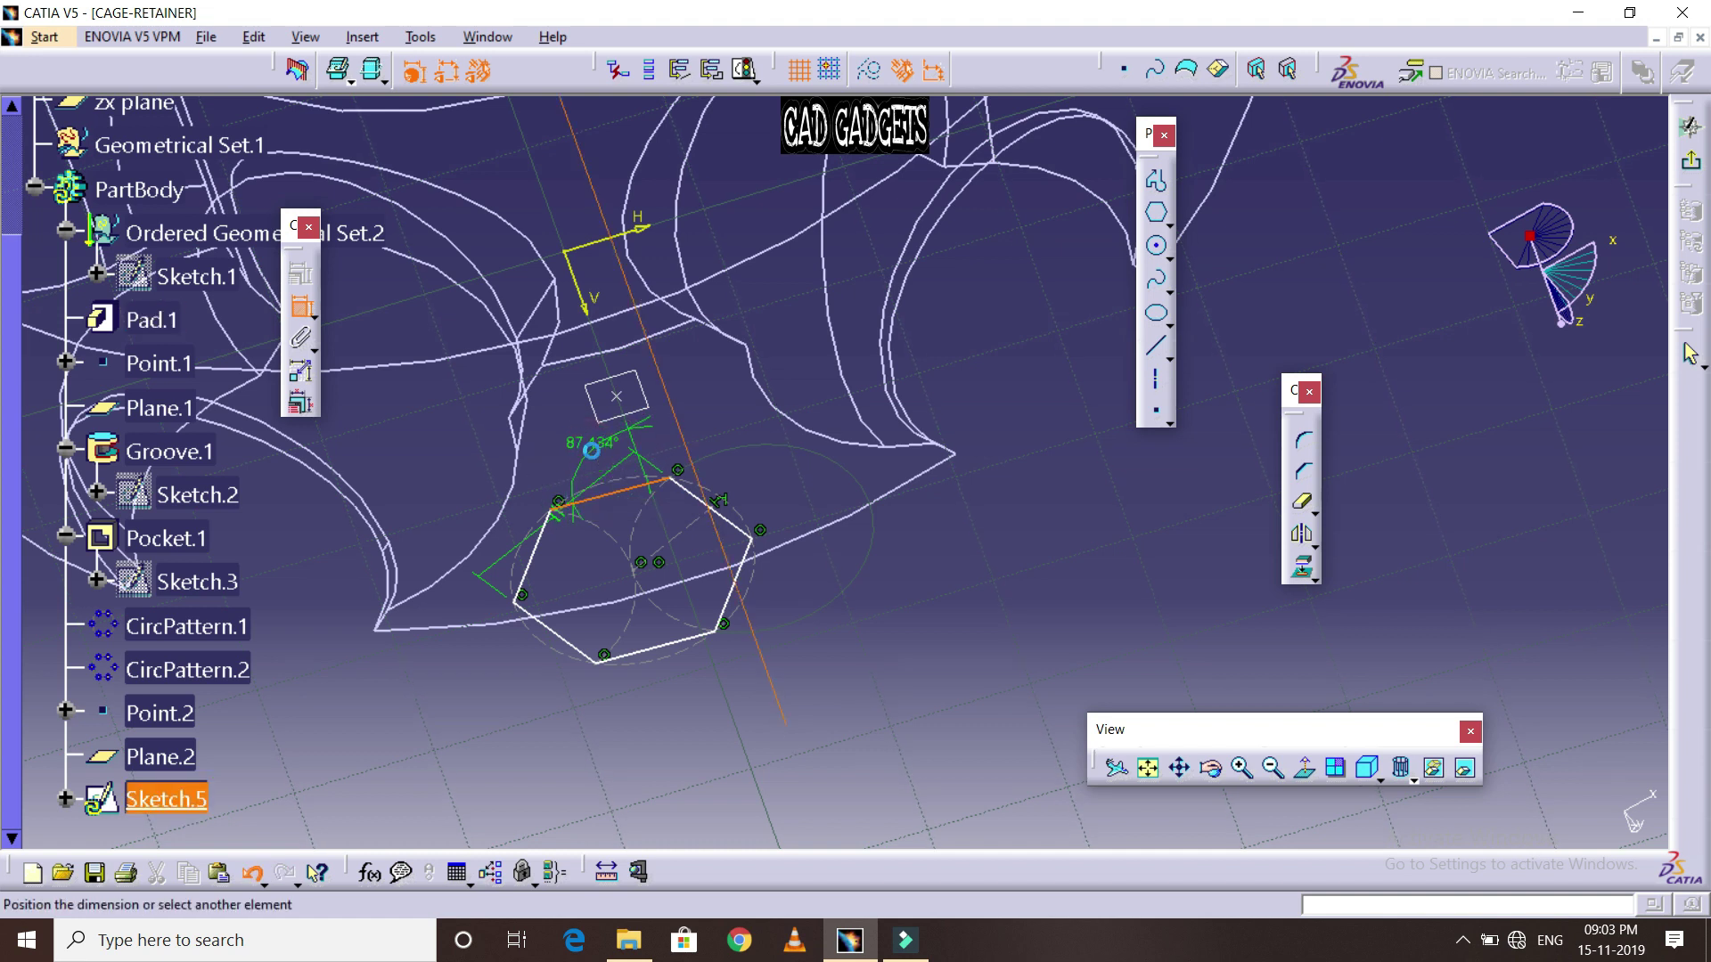
{"action": "left_click", "coordinate": [696, 745]}
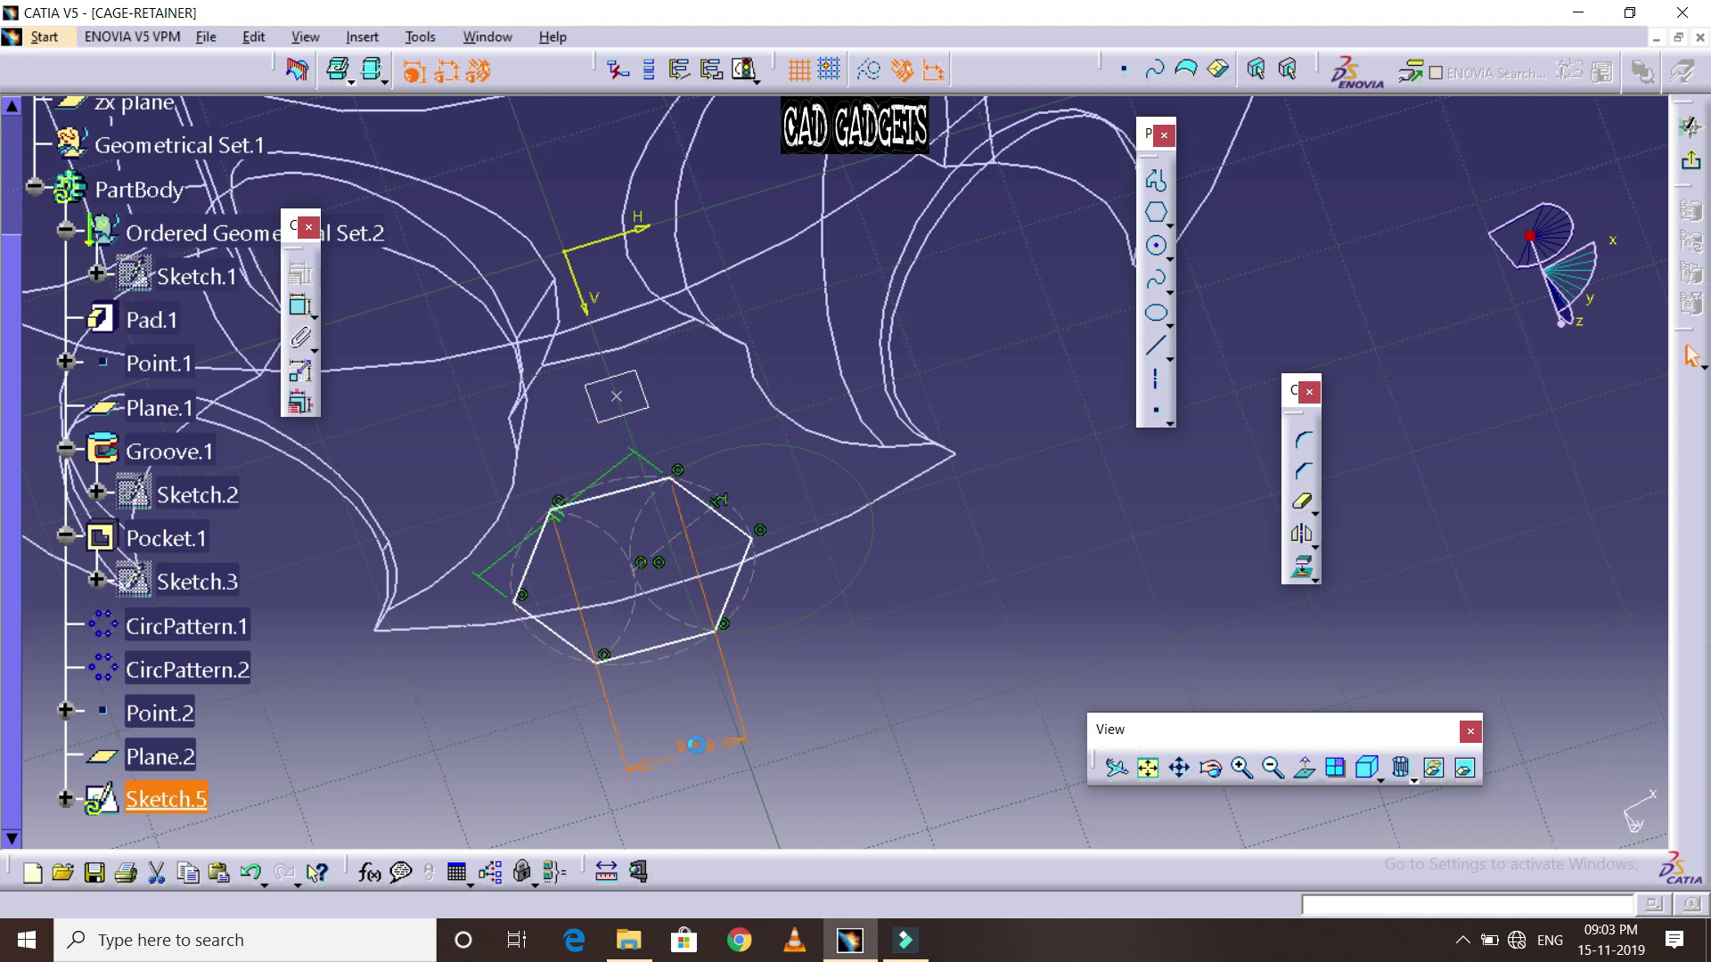
{"action": "double_click", "coordinate": [696, 745]}
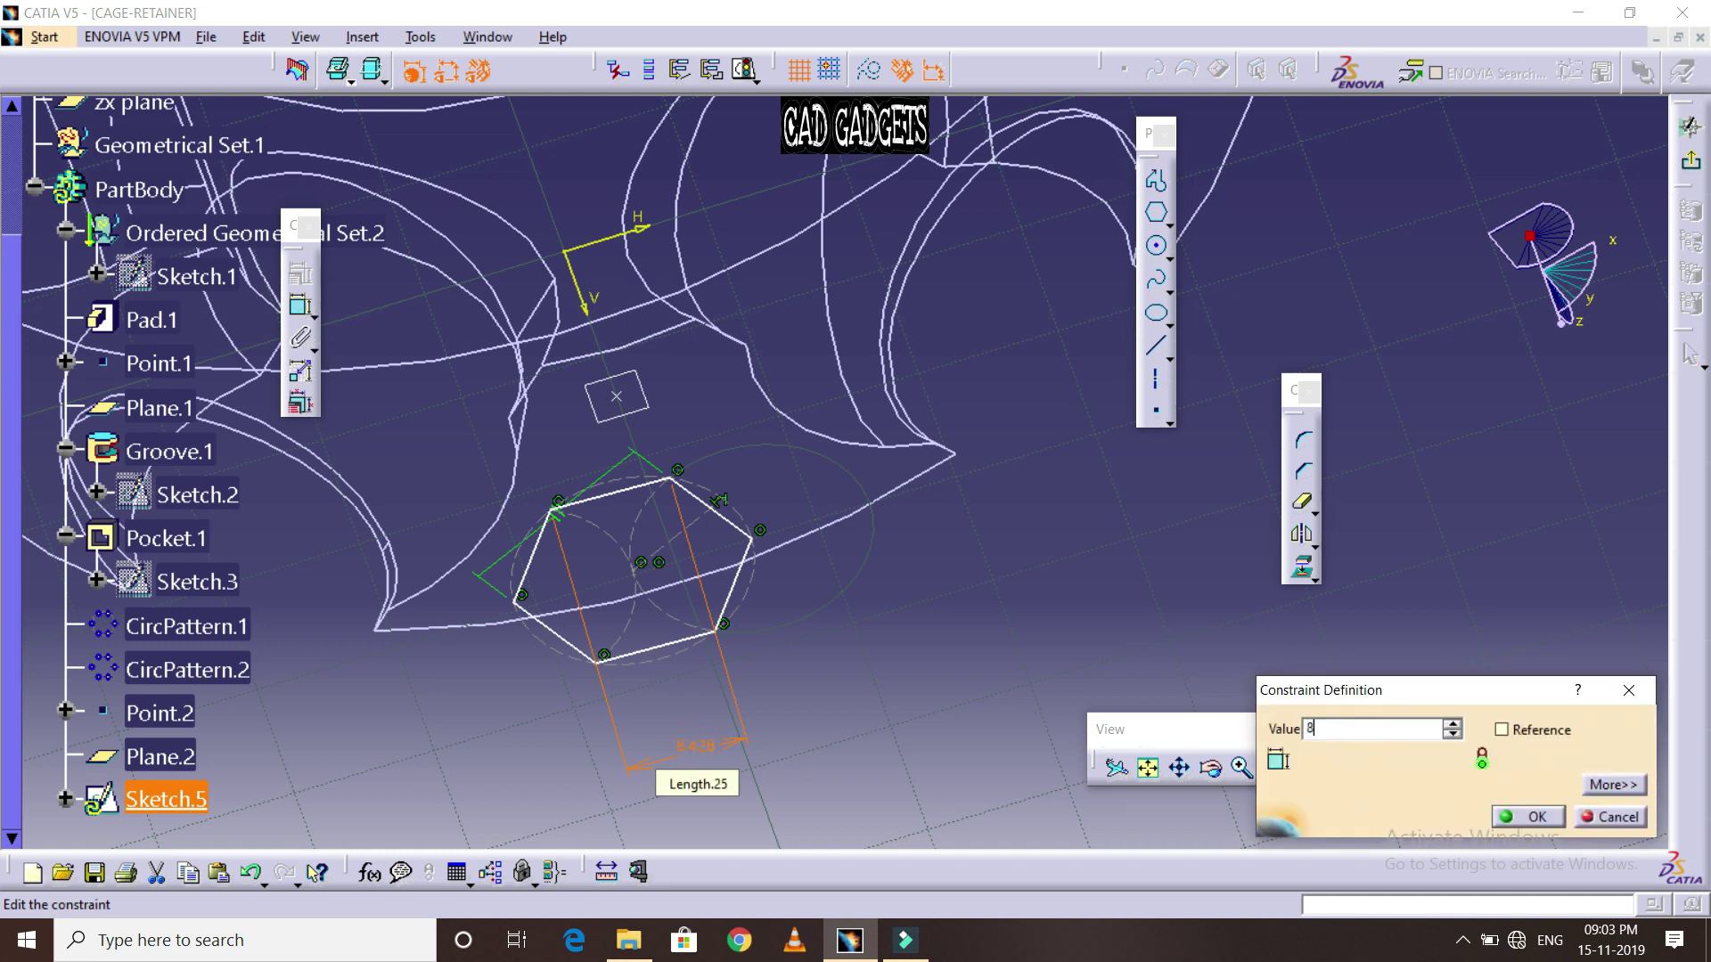
{"action": "key", "text": "Return"}
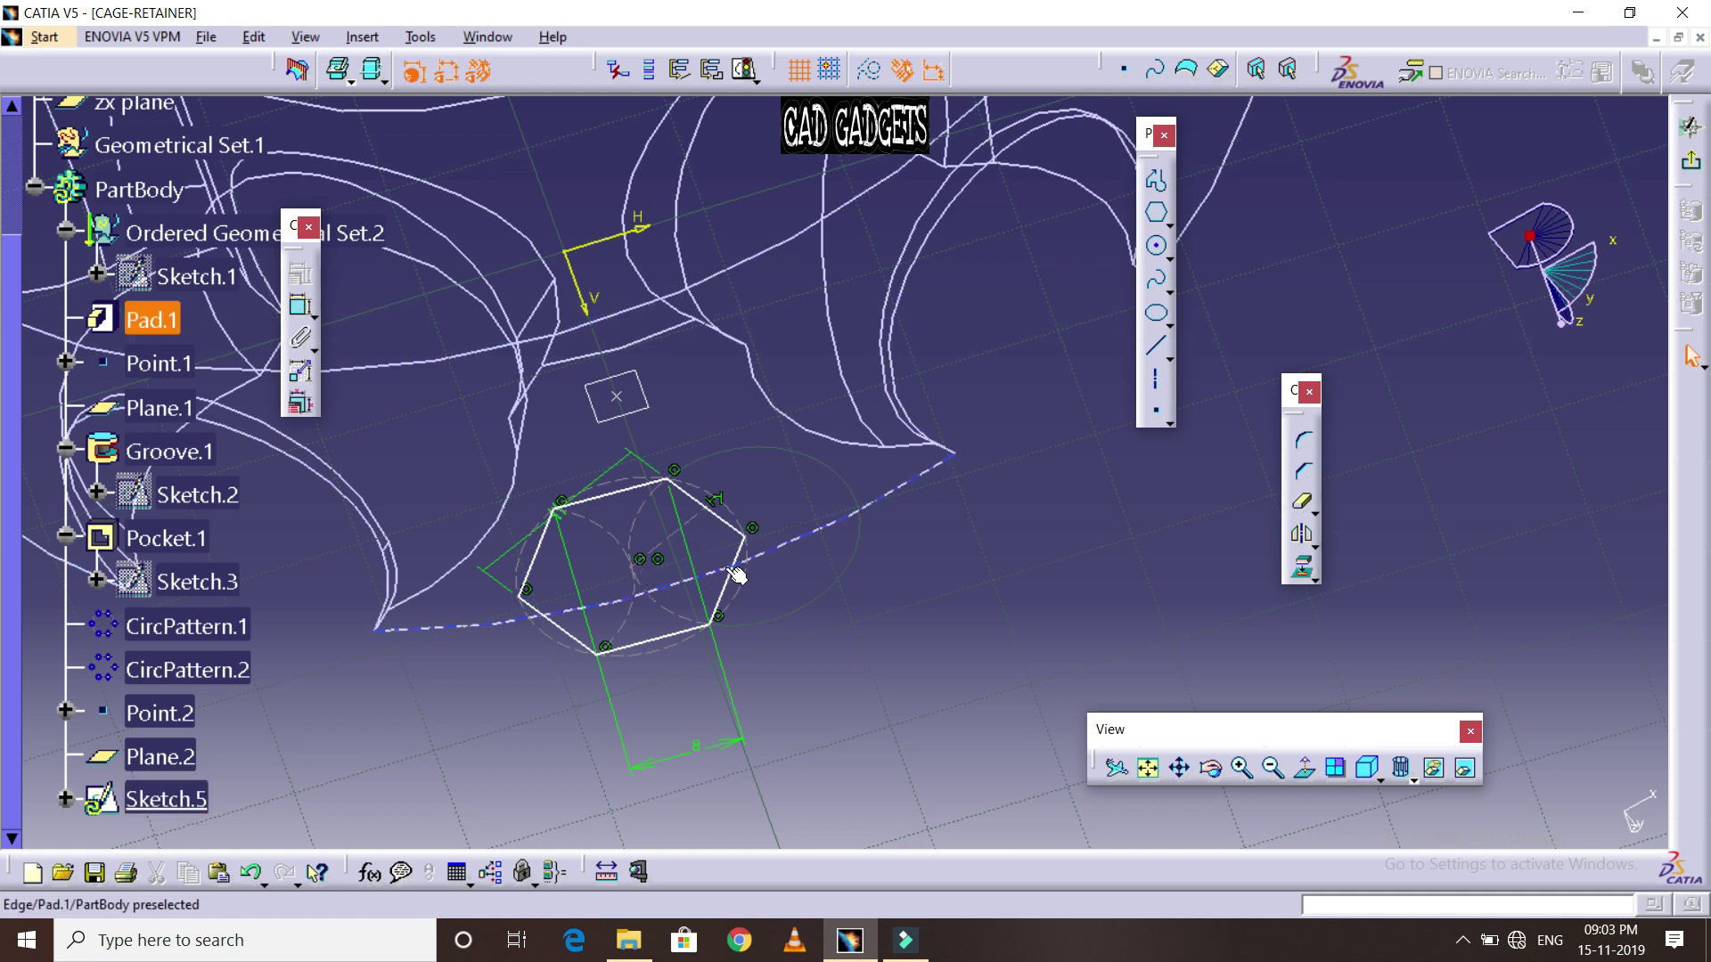
Shift the hexagon slightly right and draw a line joining two opposite corners
{"action": "left_click_drag", "start_coordinate": [739, 556], "coordinate": [797, 561]}
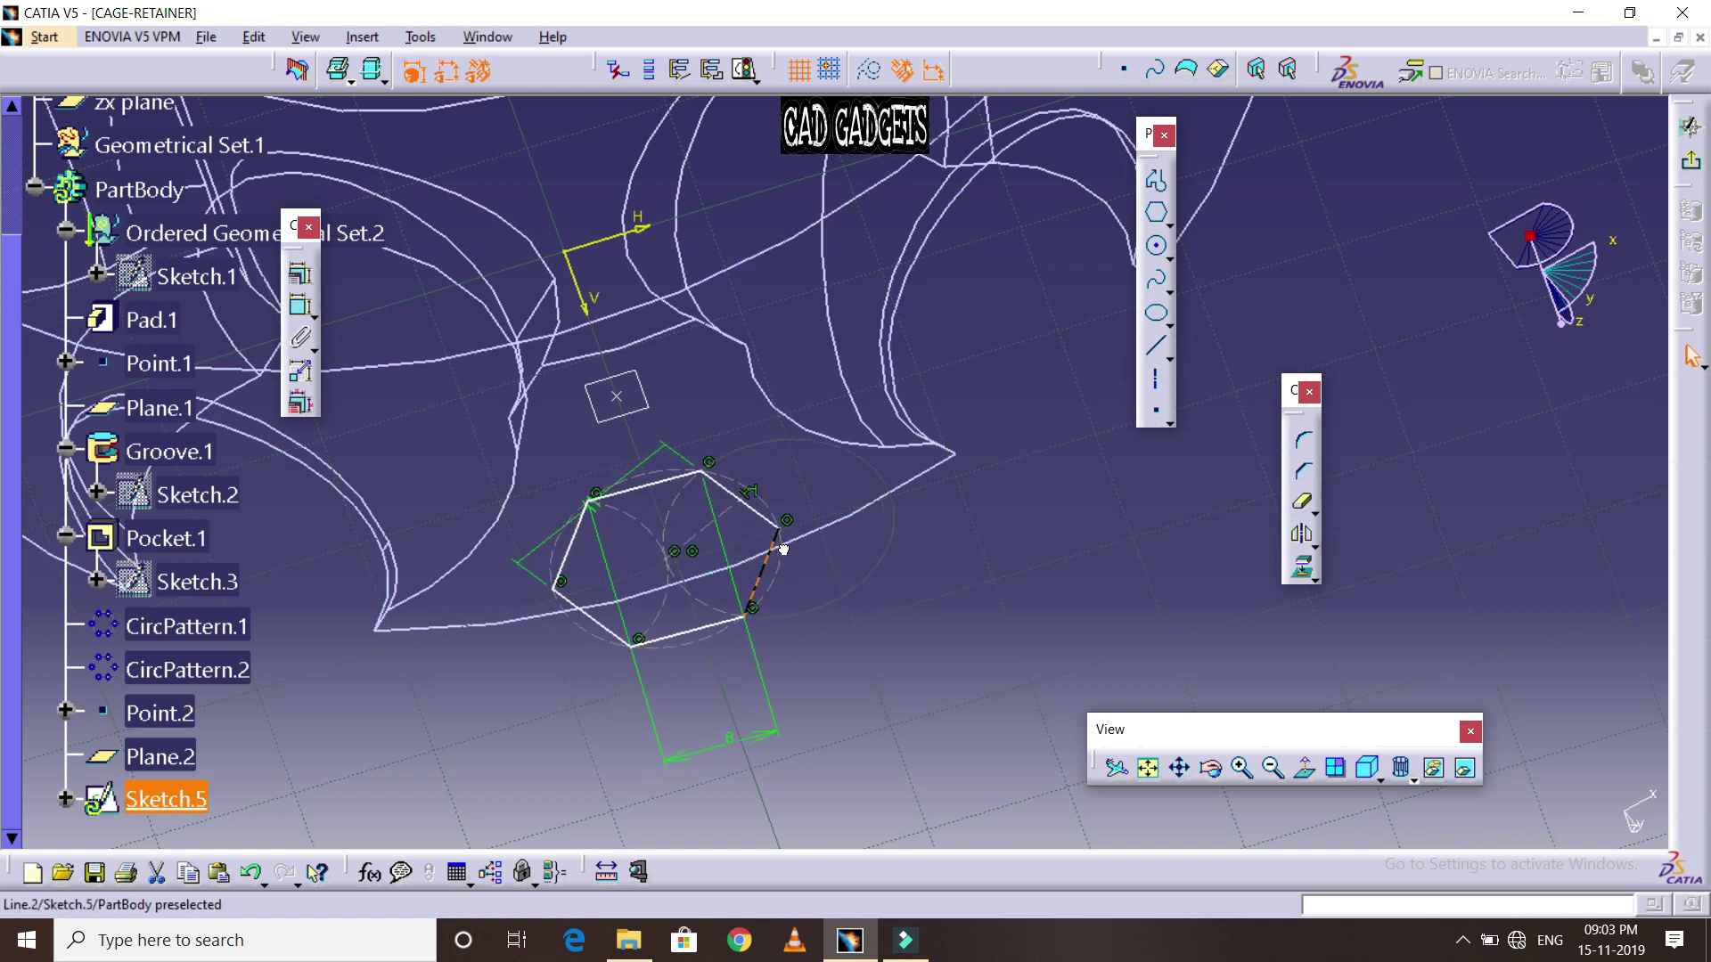
{"action": "left_click", "coordinate": [897, 590]}
{"action": "left_click", "coordinate": [1154, 346]}
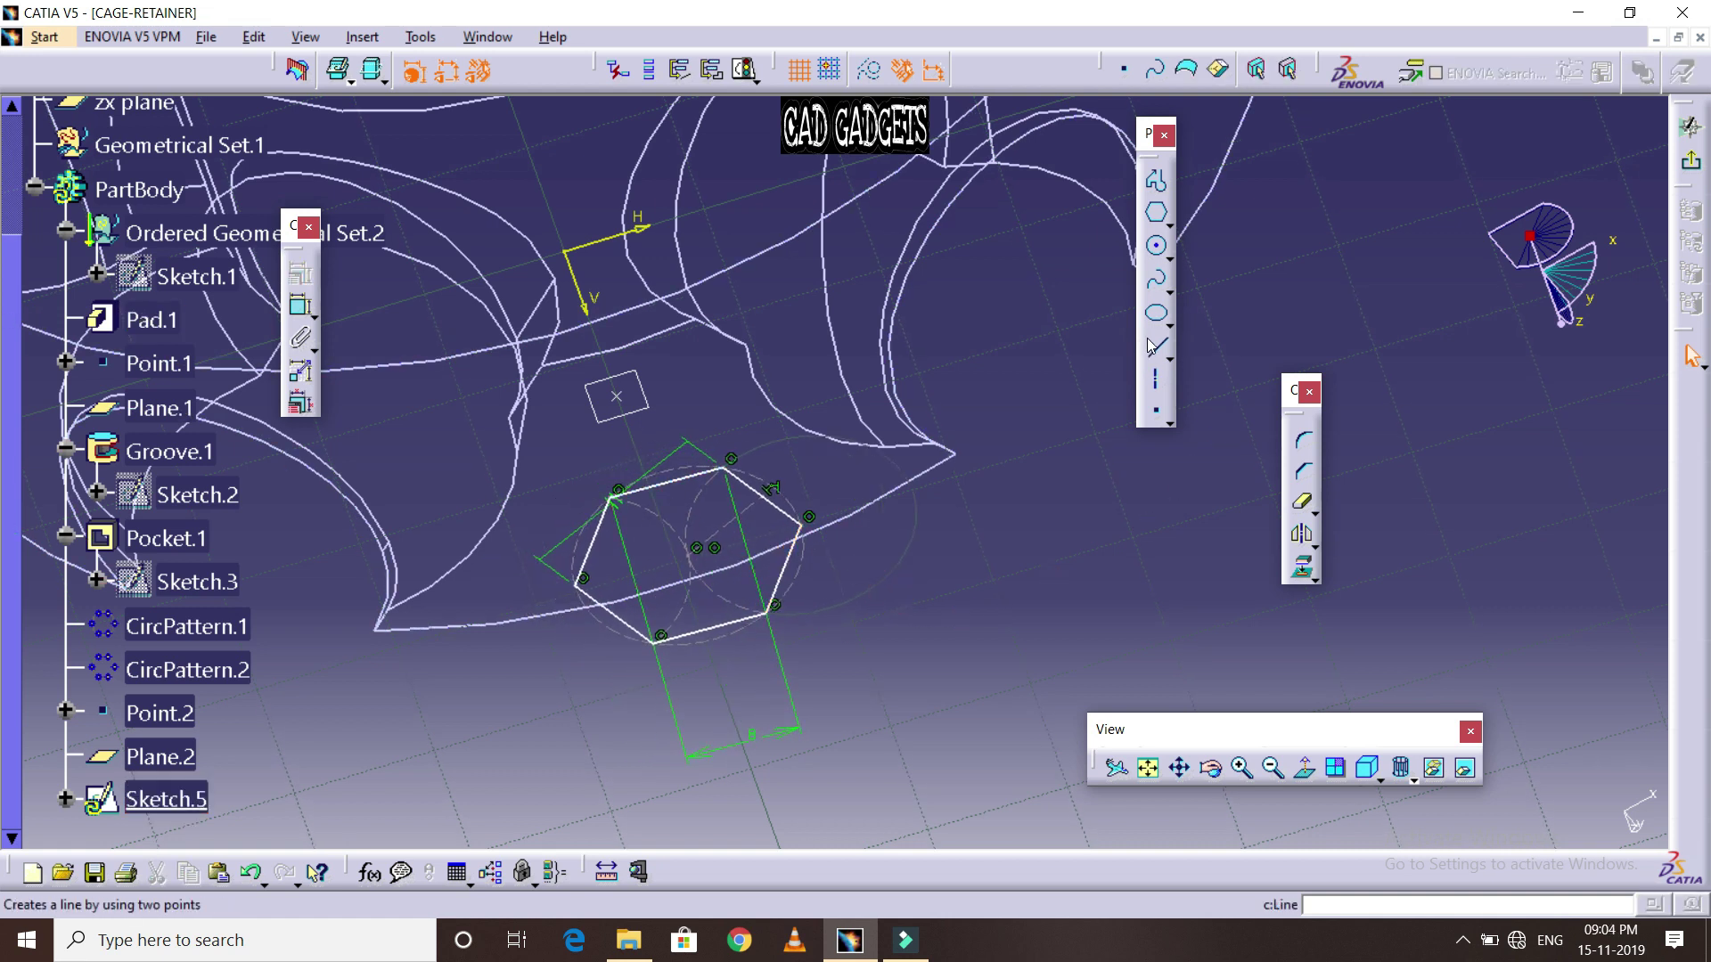
{"action": "left_click", "coordinate": [1146, 193]}
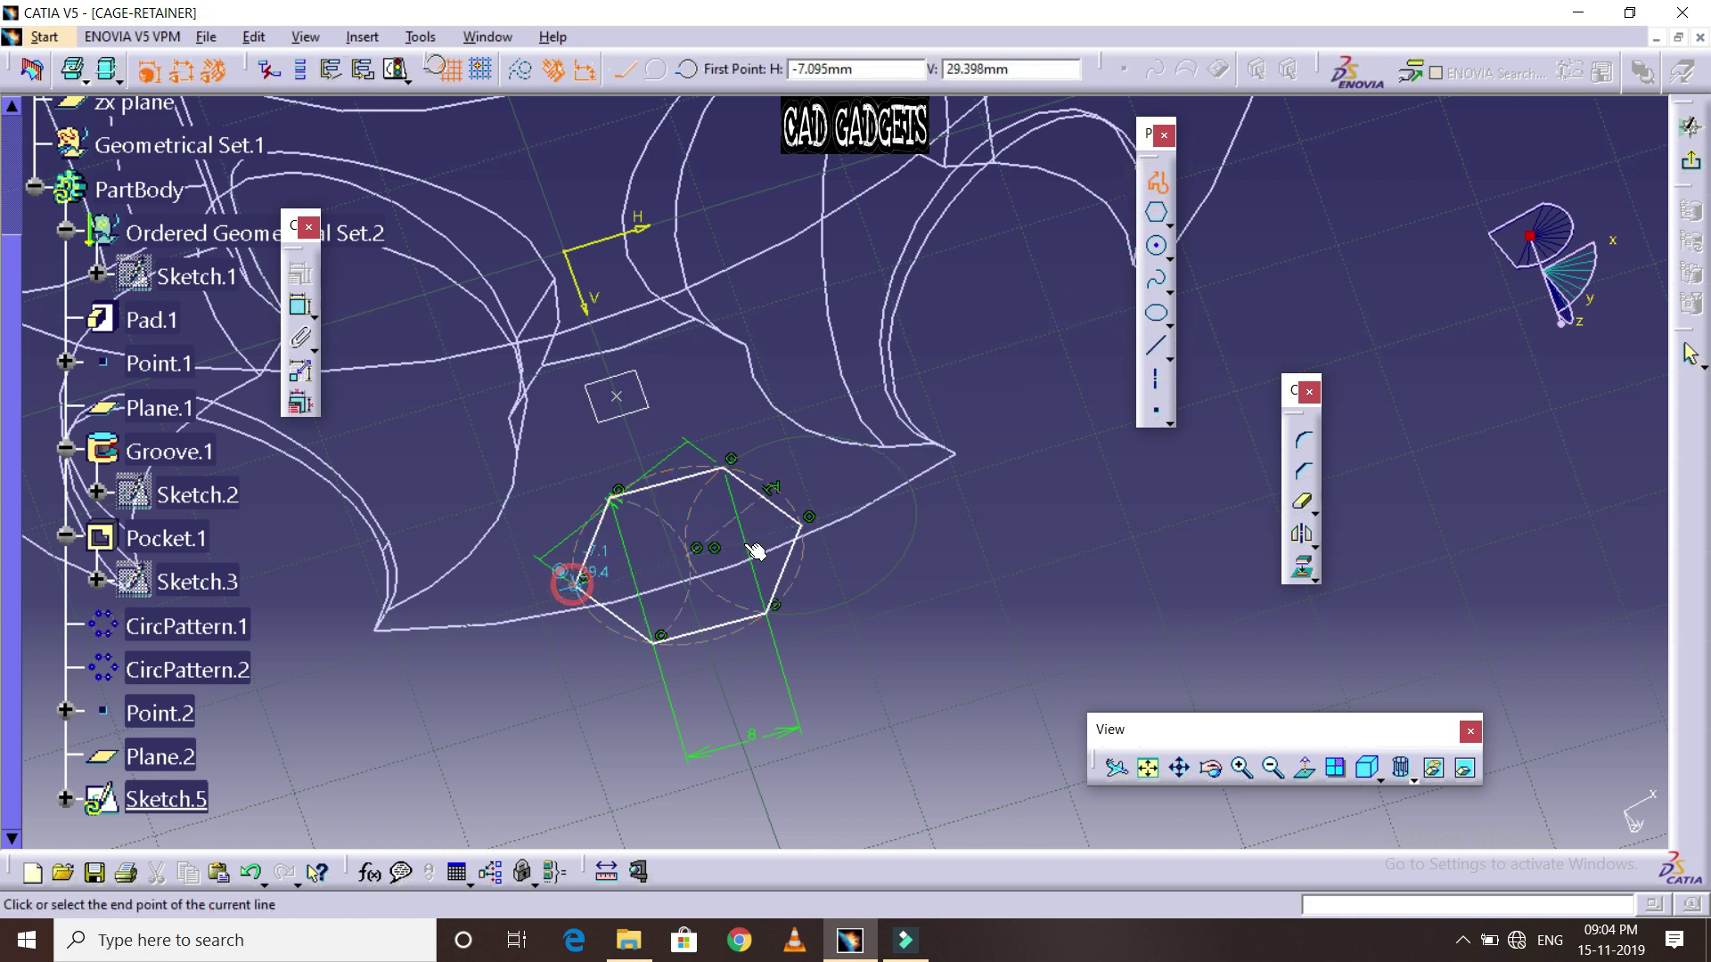
{"action": "left_click", "coordinate": [809, 528]}
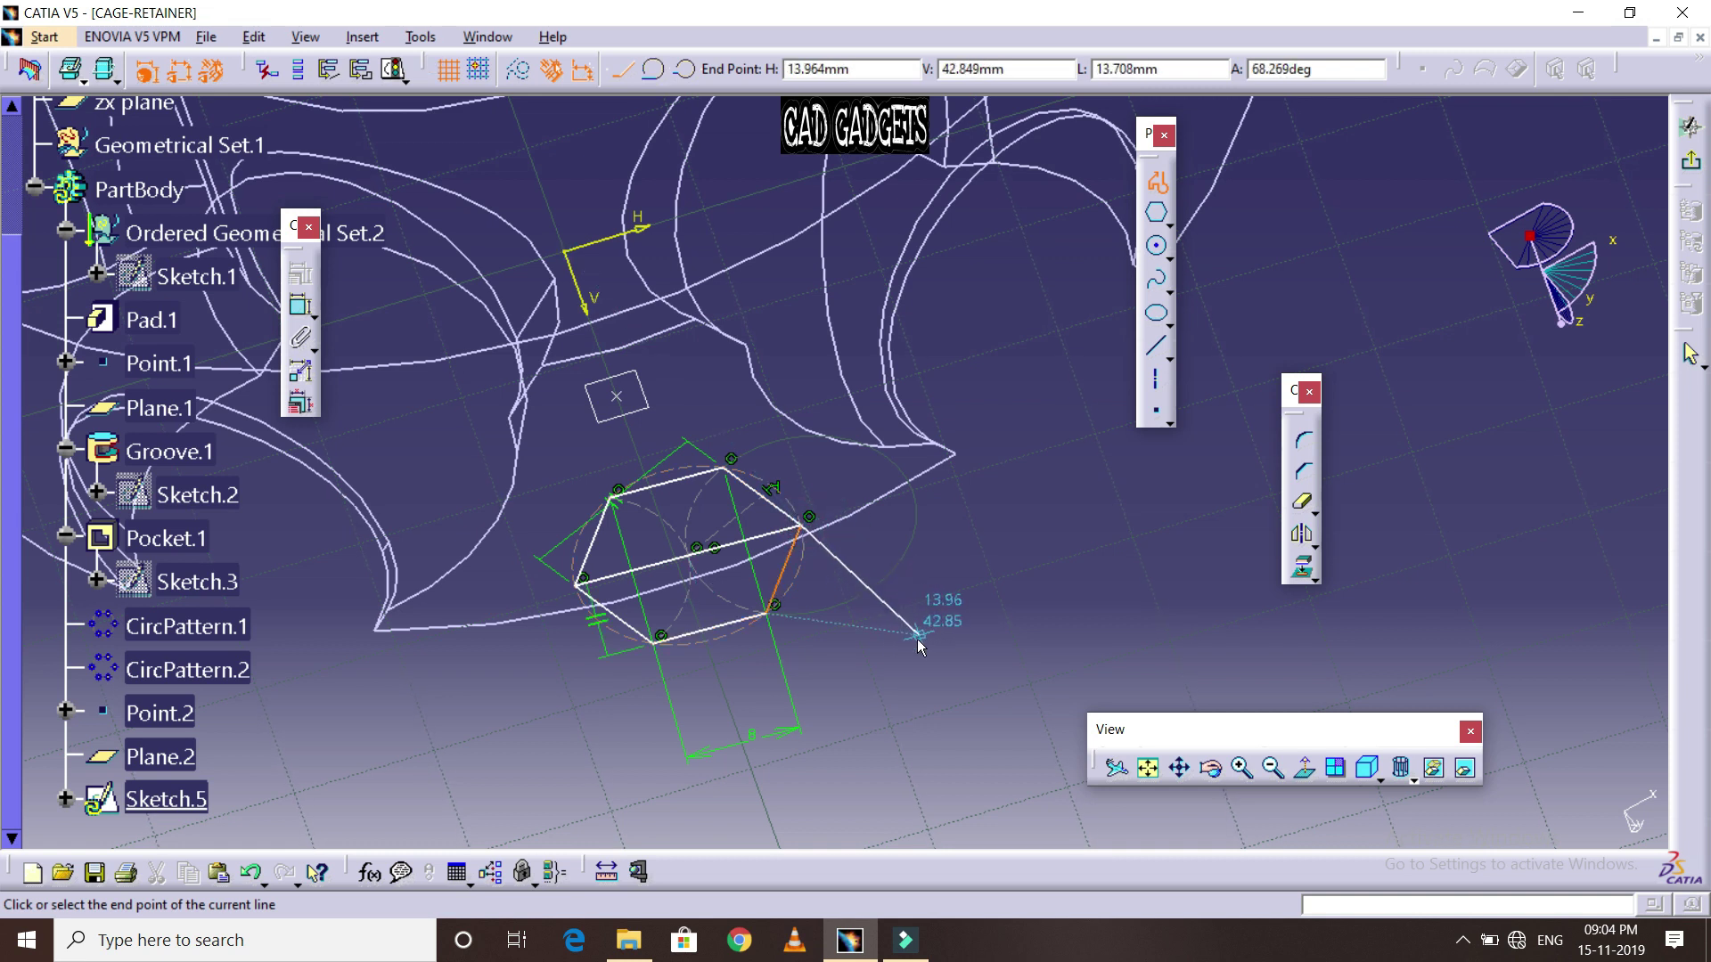
{"action": "key", "text": "Escape"}
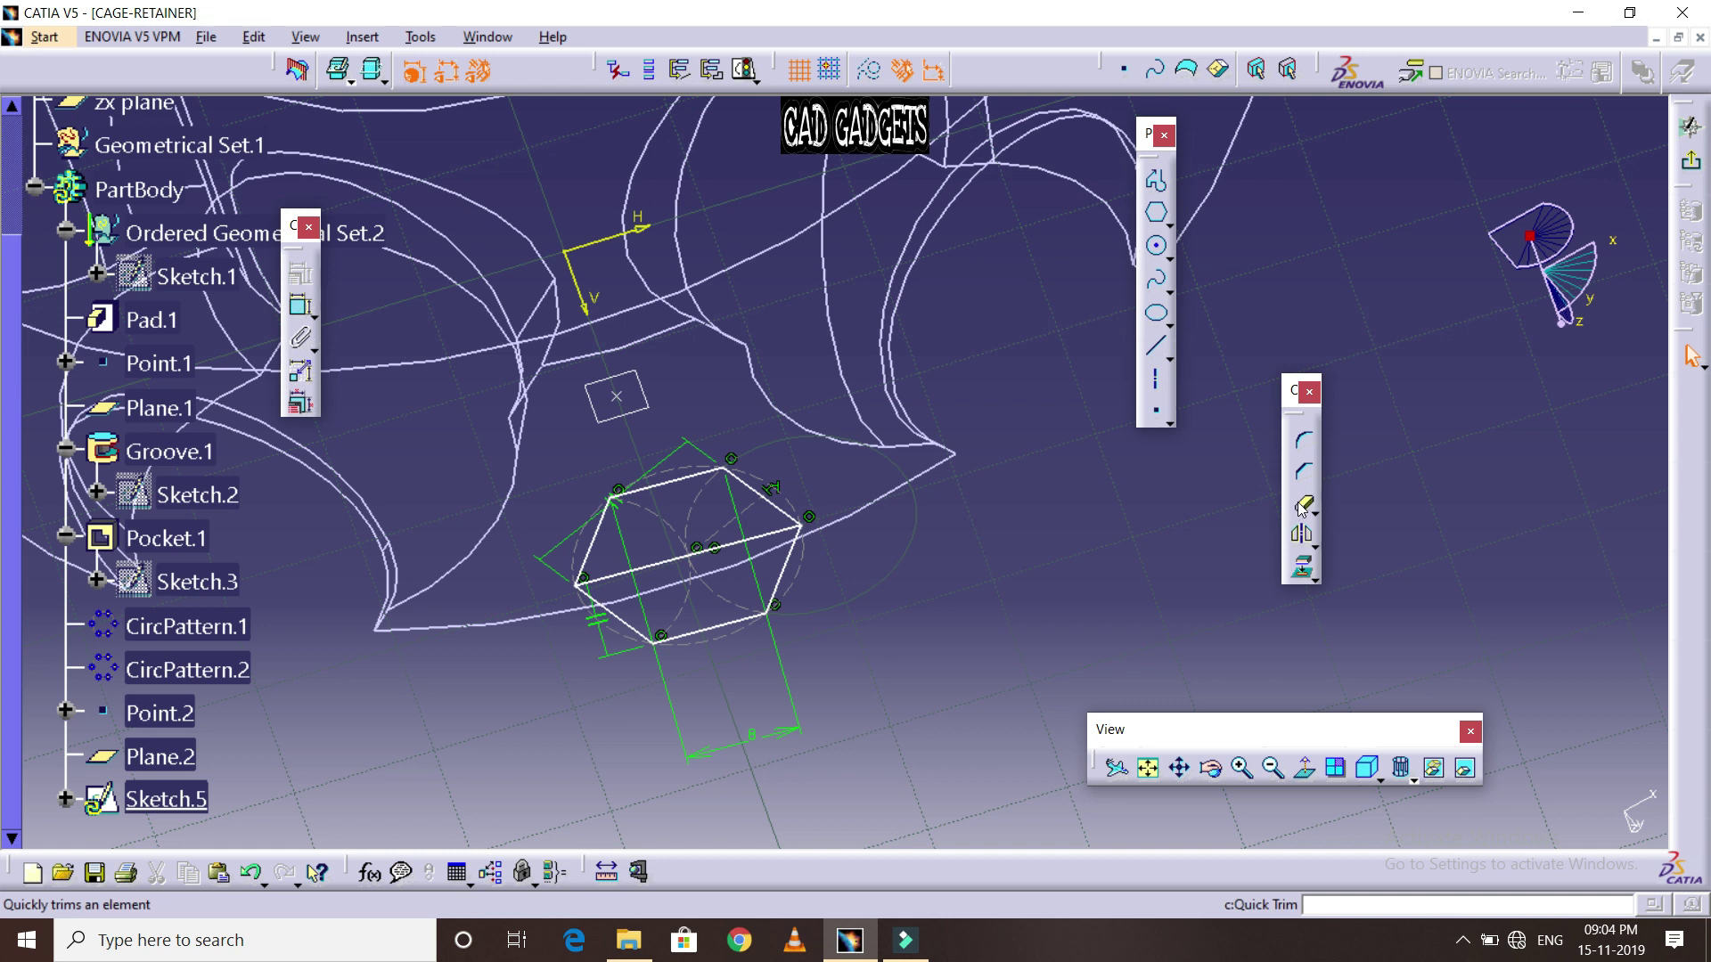
Quick-trim the hexagon's lower edges away, leaving a trapezoid
{"action": "left_click", "coordinate": [624, 617]}
{"action": "left_click", "coordinate": [712, 624]}
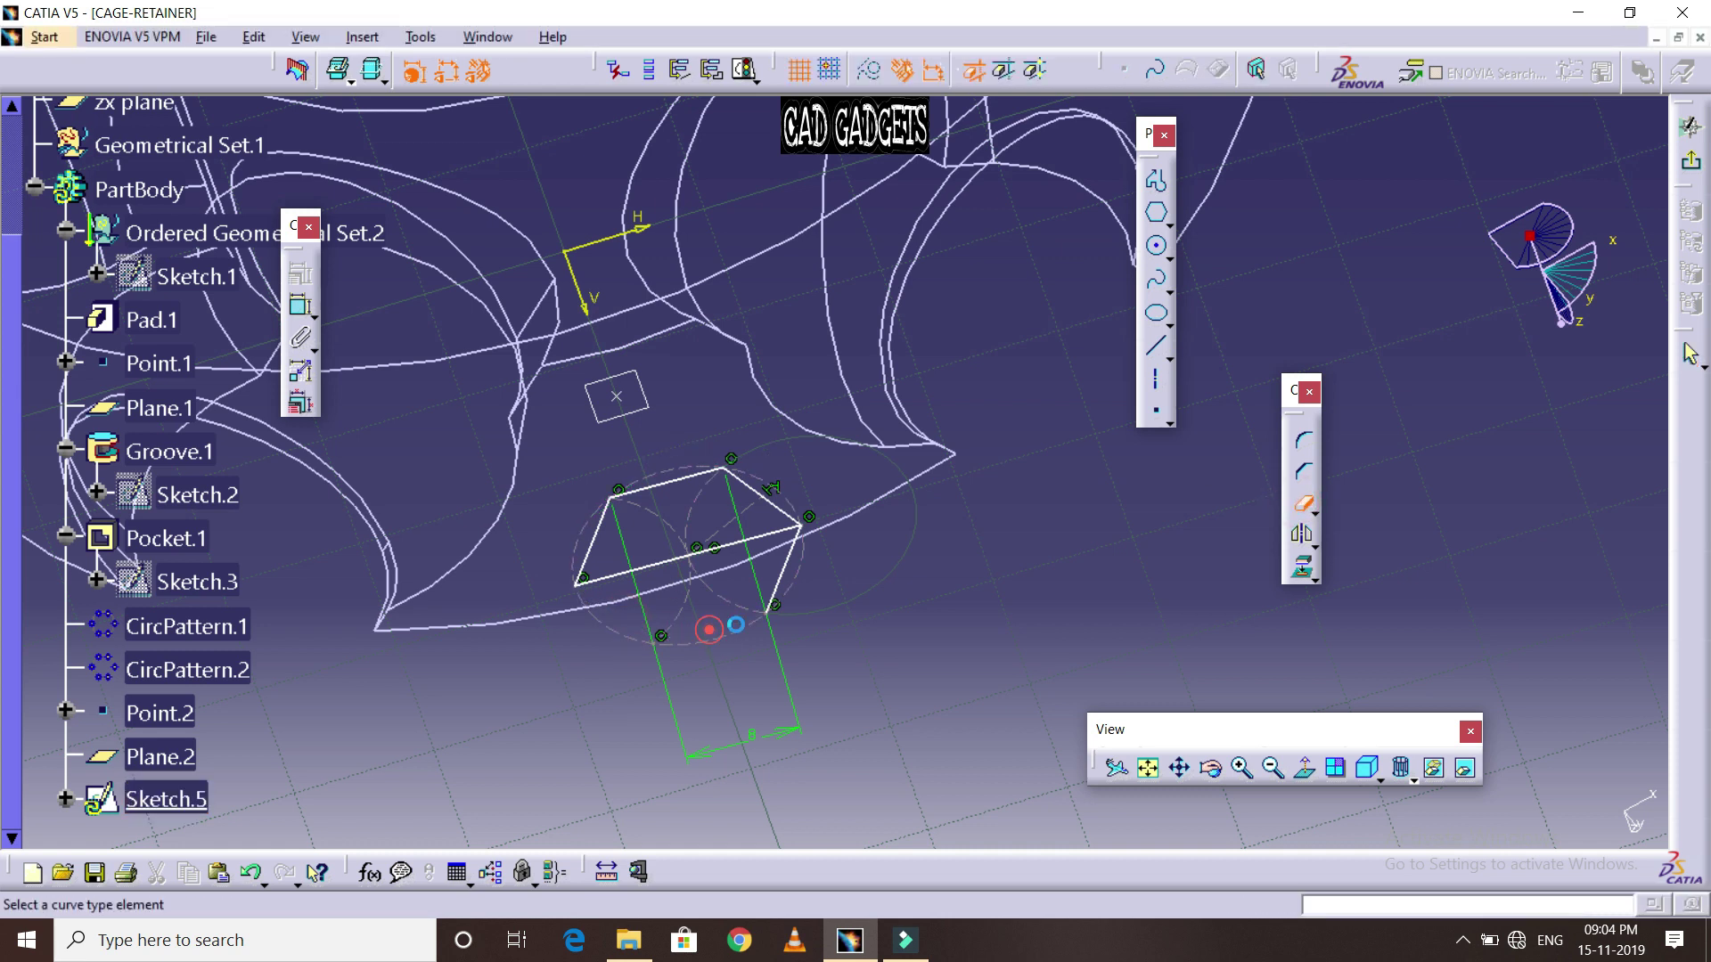
{"action": "left_click", "coordinate": [778, 584]}
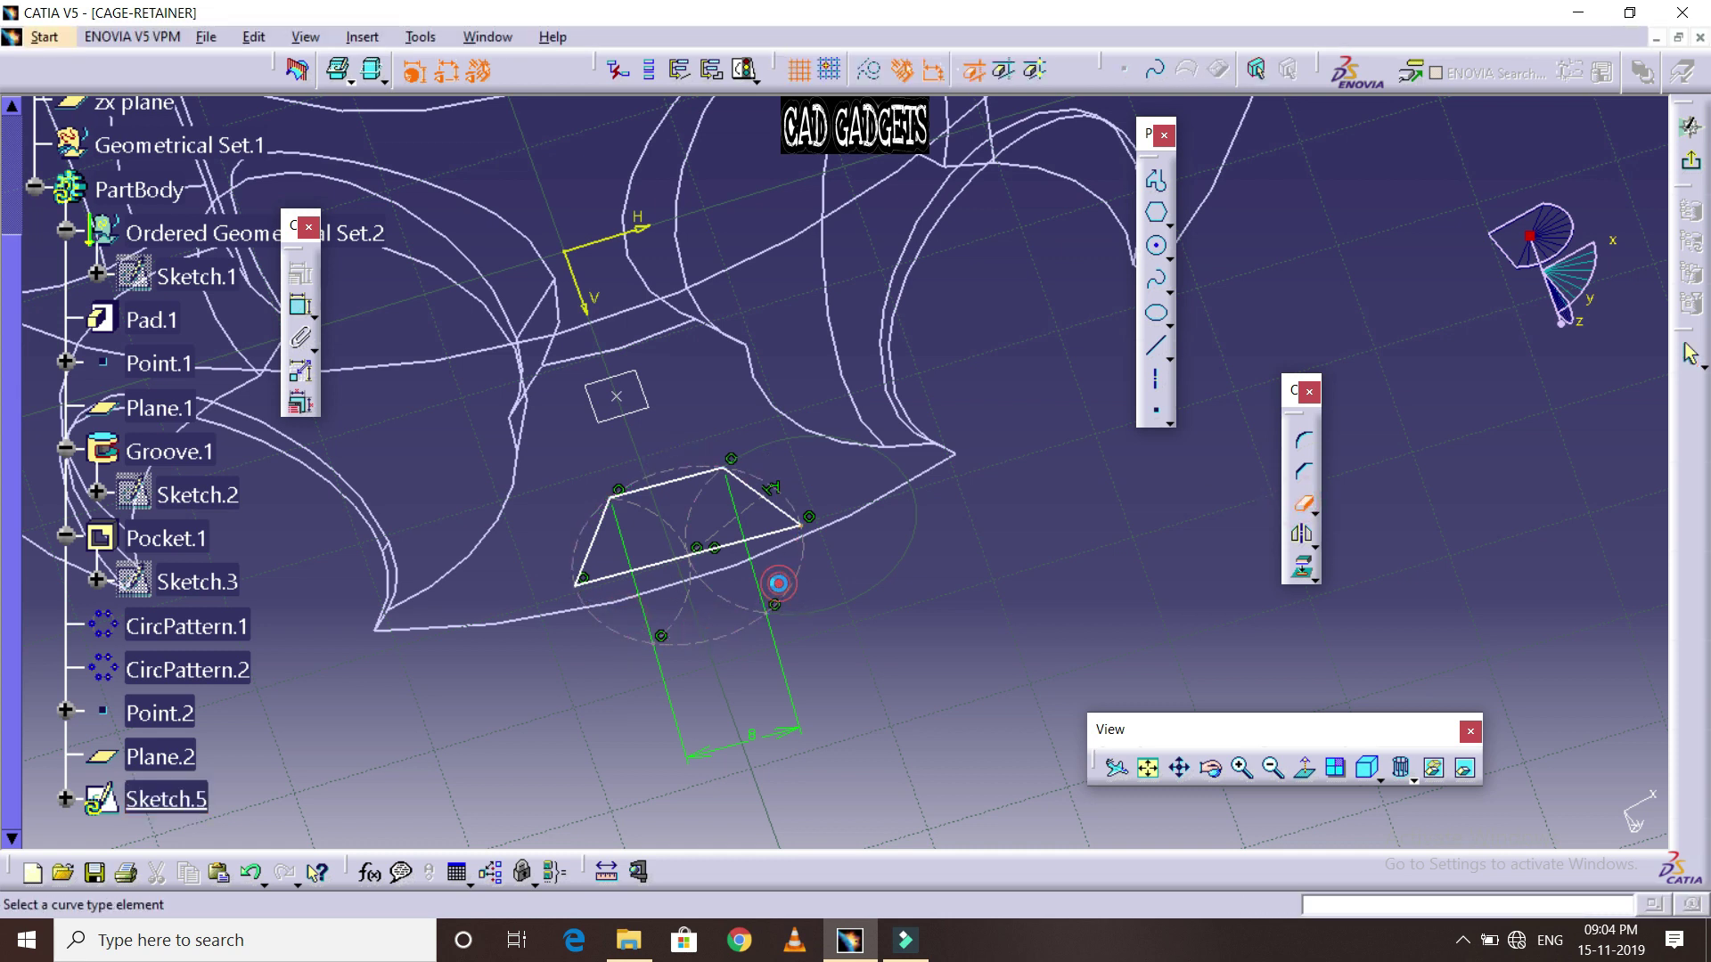
{"action": "left_click", "coordinate": [1300, 506]}
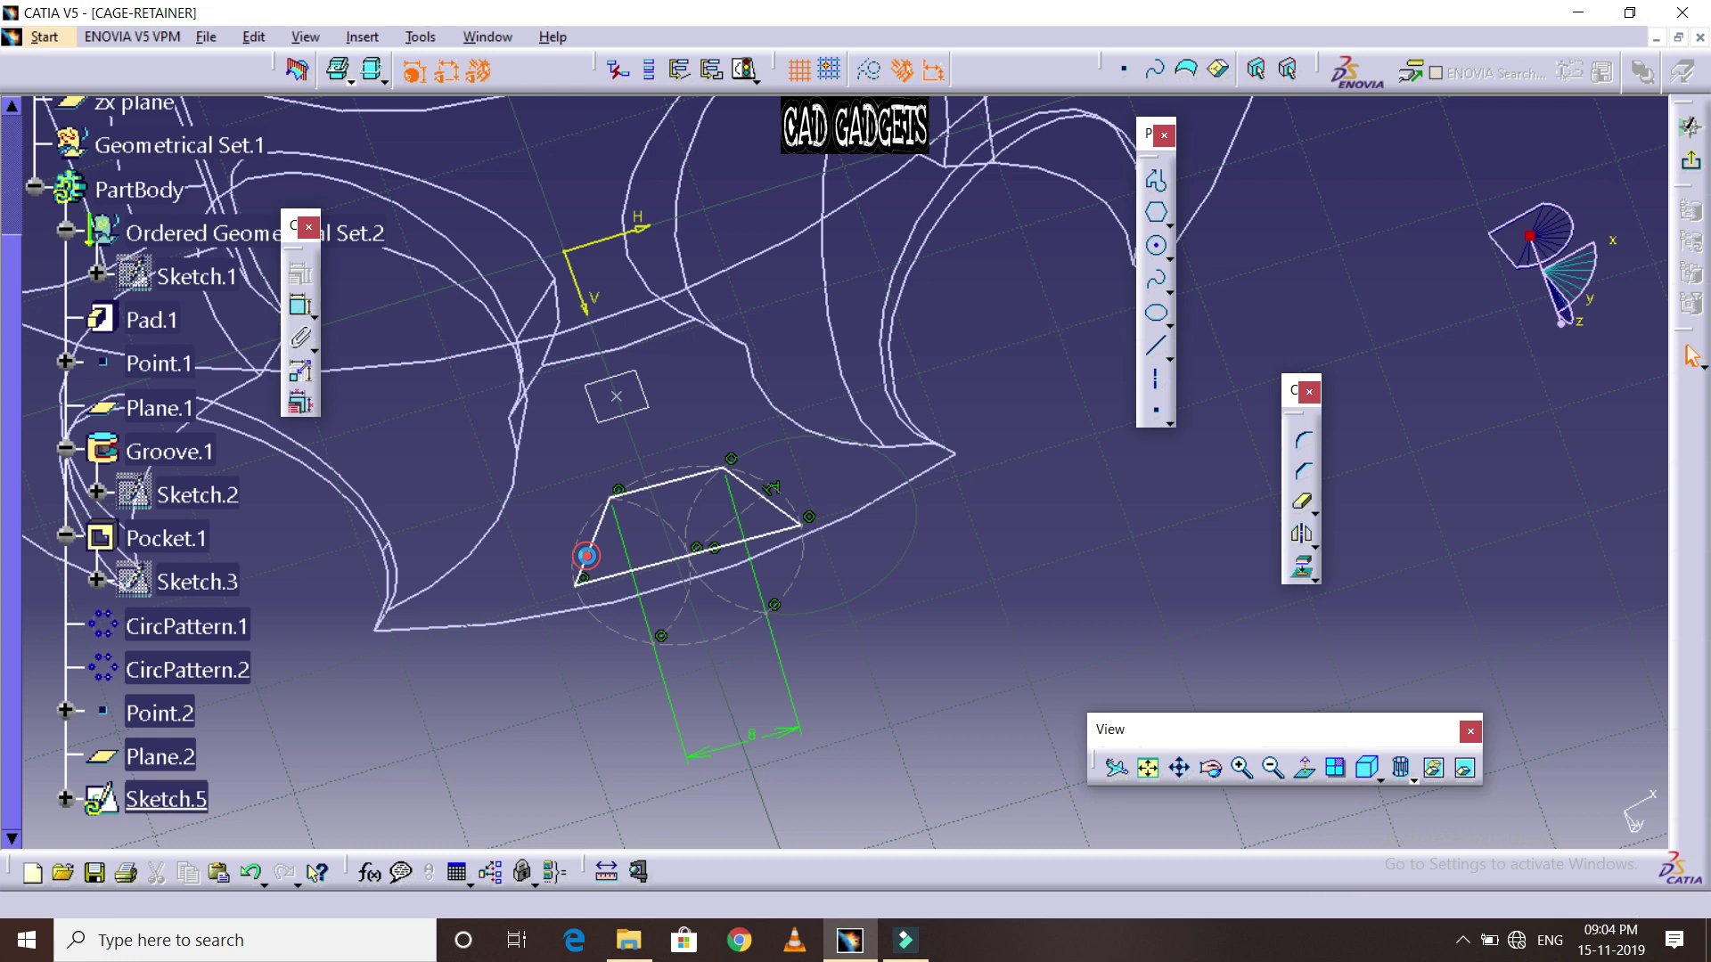
Set the angle between the trapezoid's left side and bottom line to 70°
{"action": "left_click", "coordinate": [595, 563]}
{"action": "left_click", "coordinate": [628, 583], "text": "ctrl"}
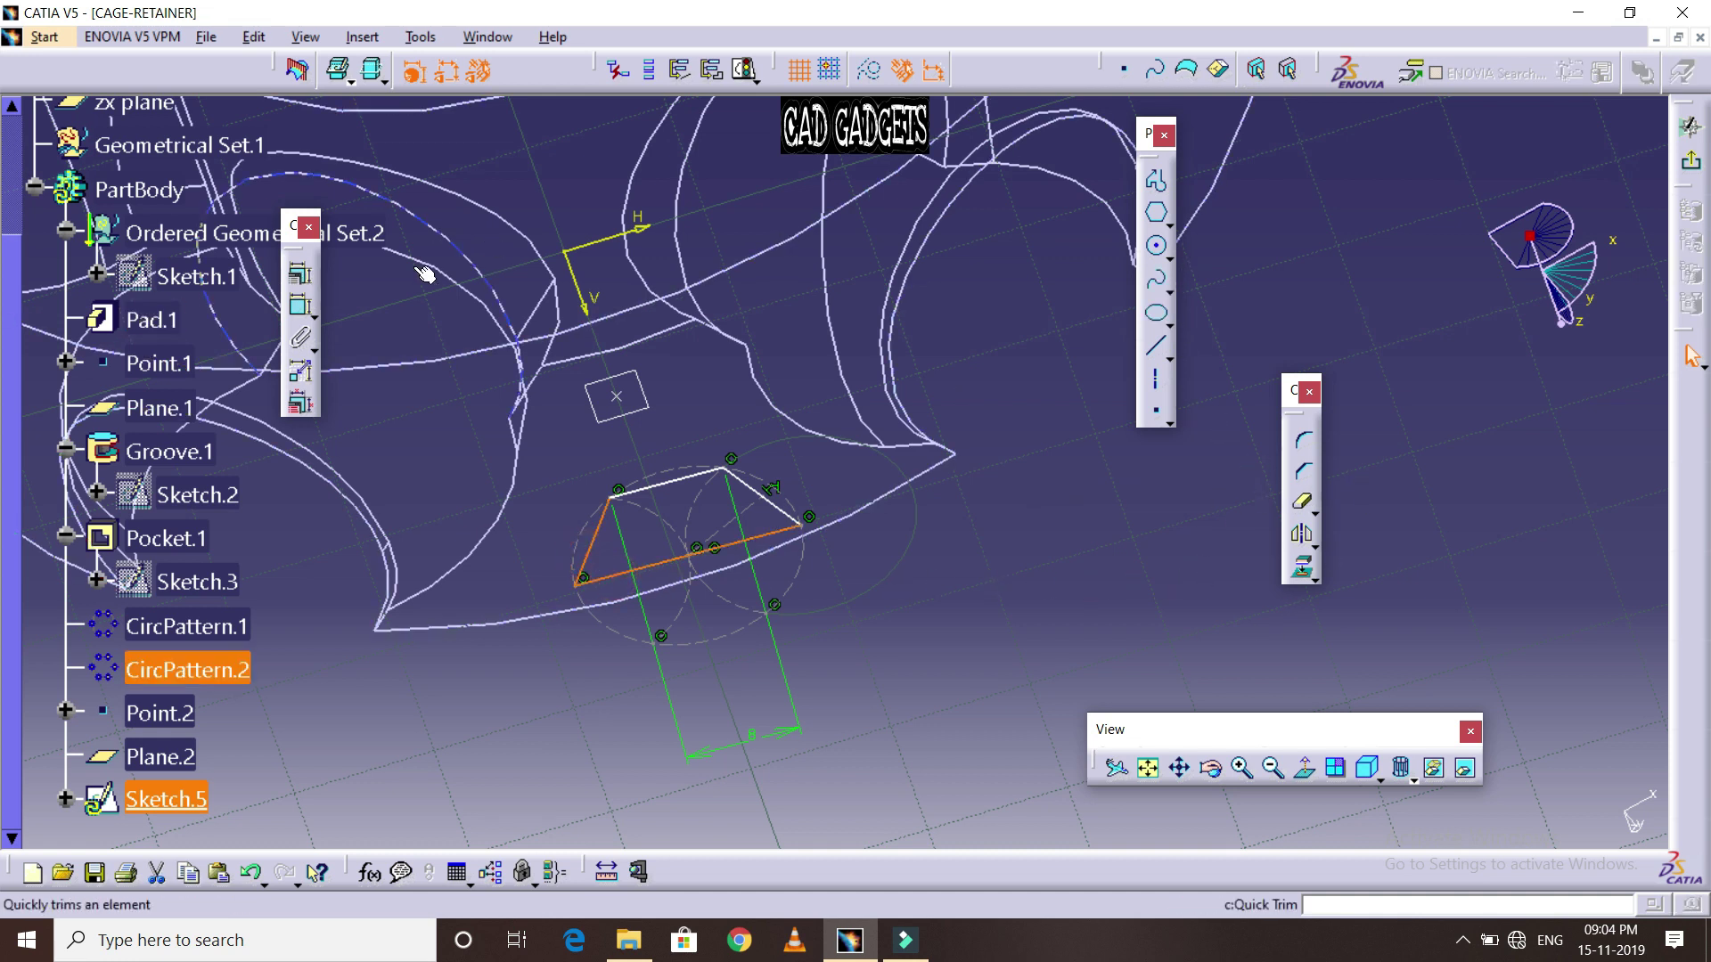
{"action": "left_click", "coordinate": [301, 314]}
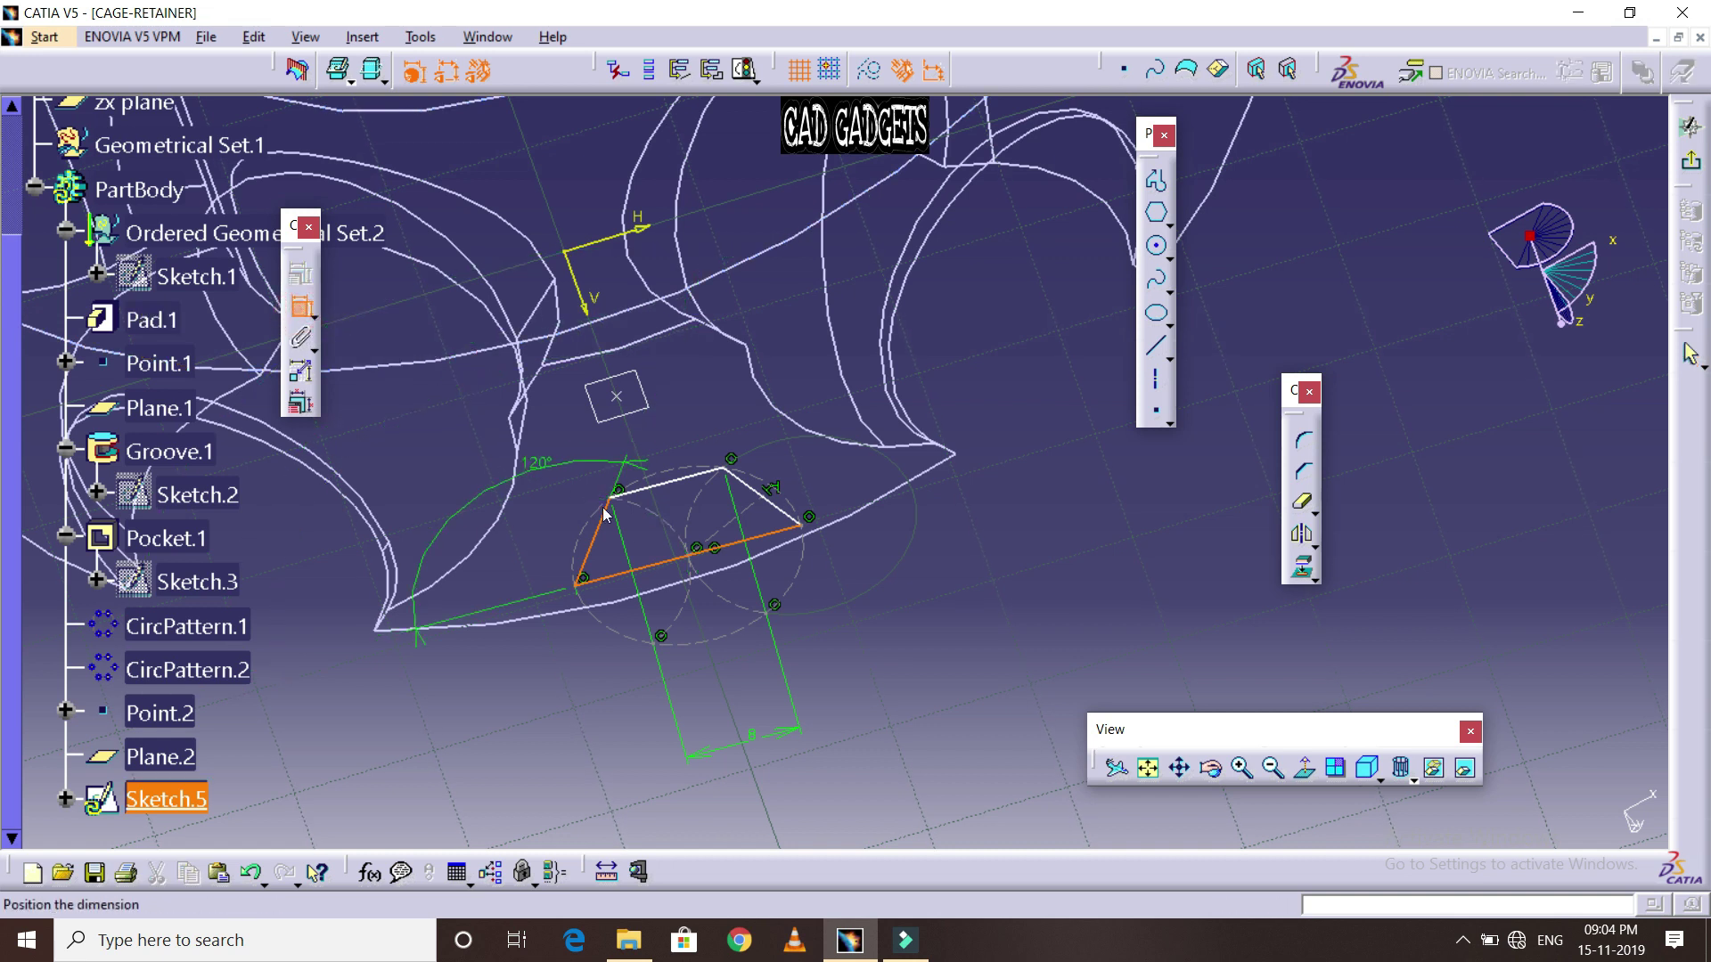
{"action": "left_click", "coordinate": [652, 549]}
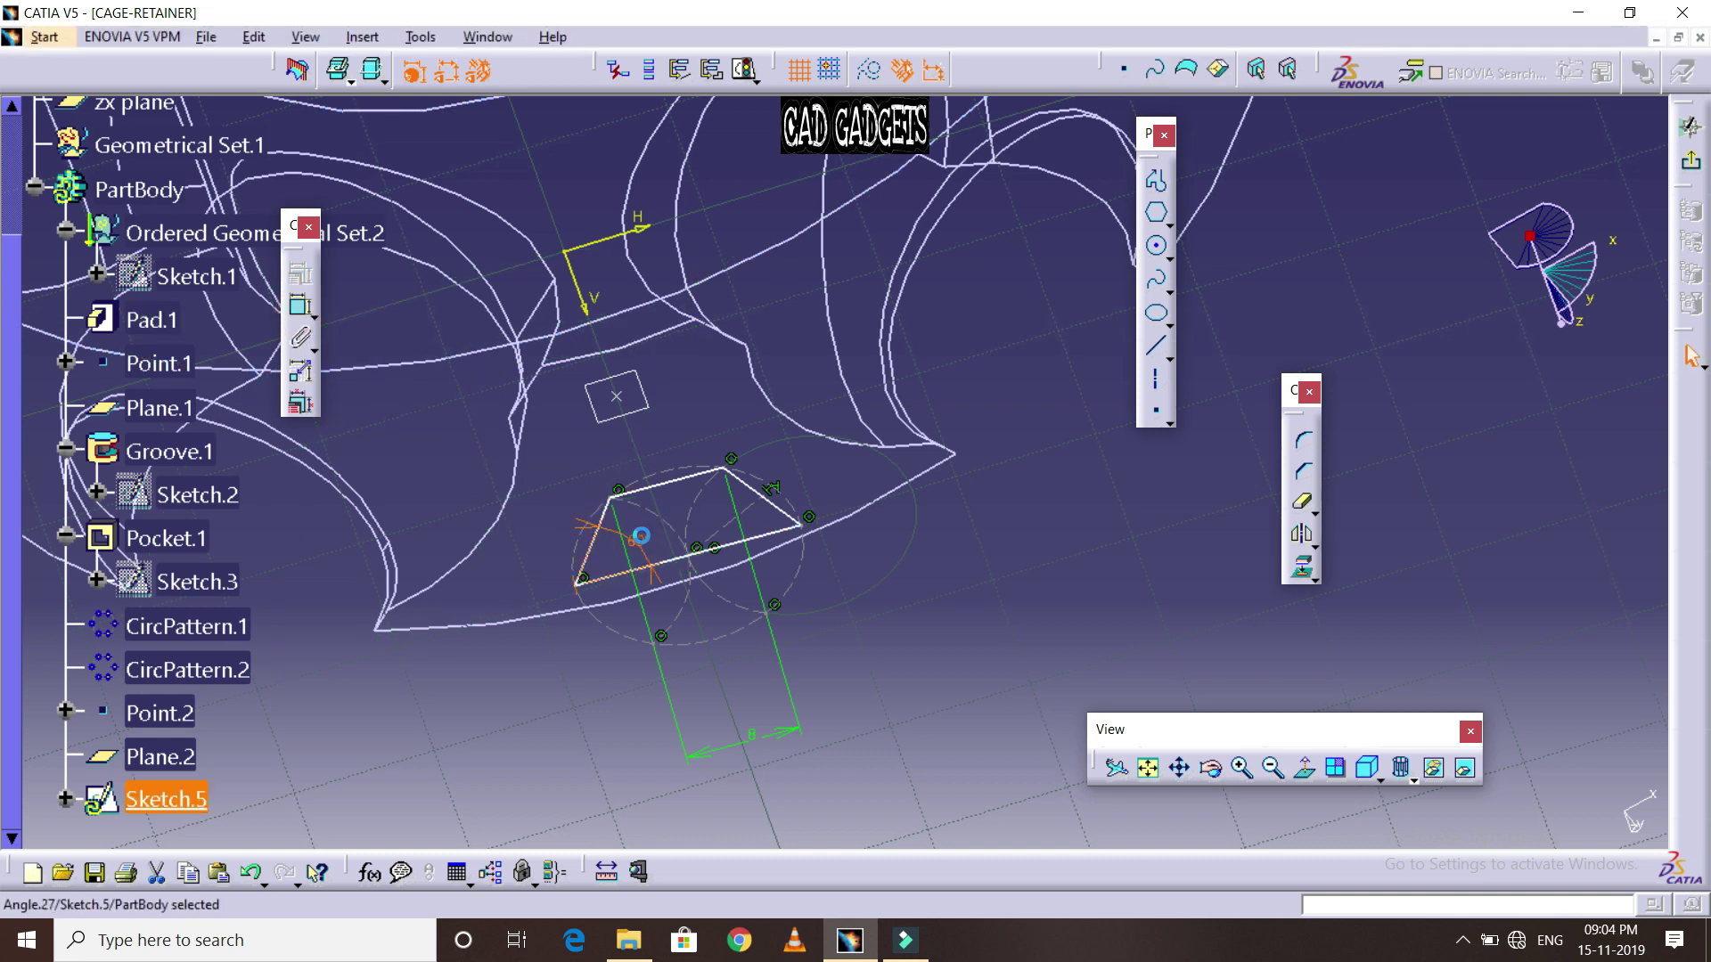
{"action": "double_click", "coordinate": [642, 540]}
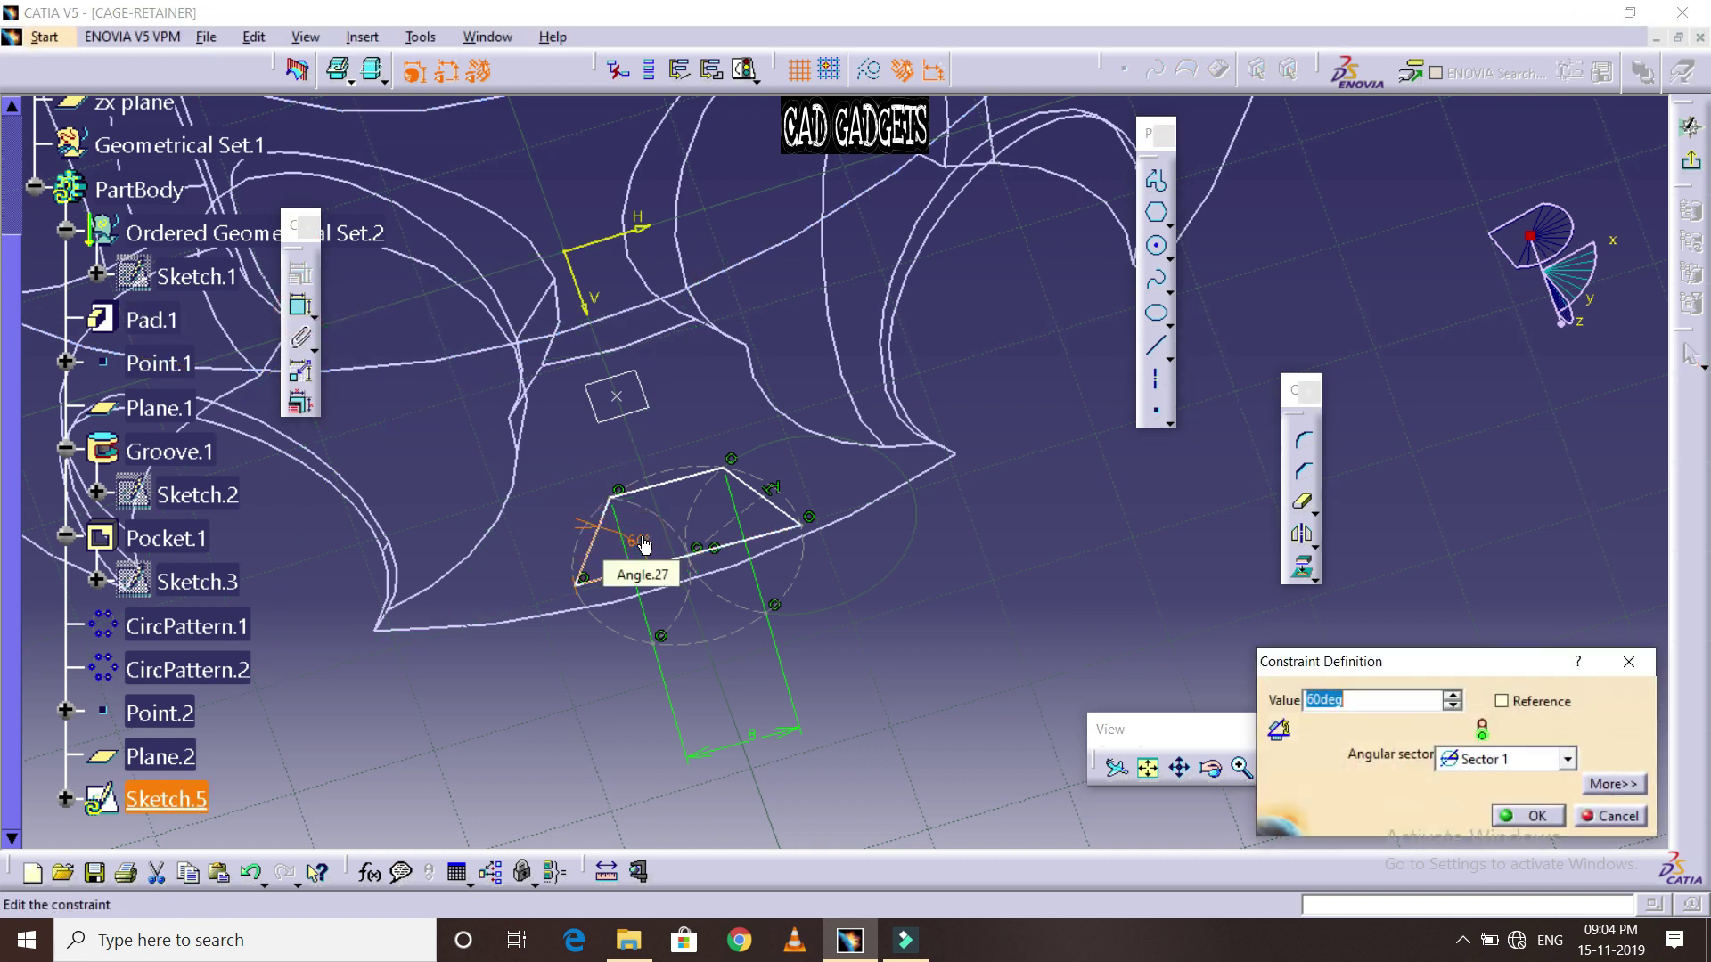
{"action": "key", "text": "Return"}
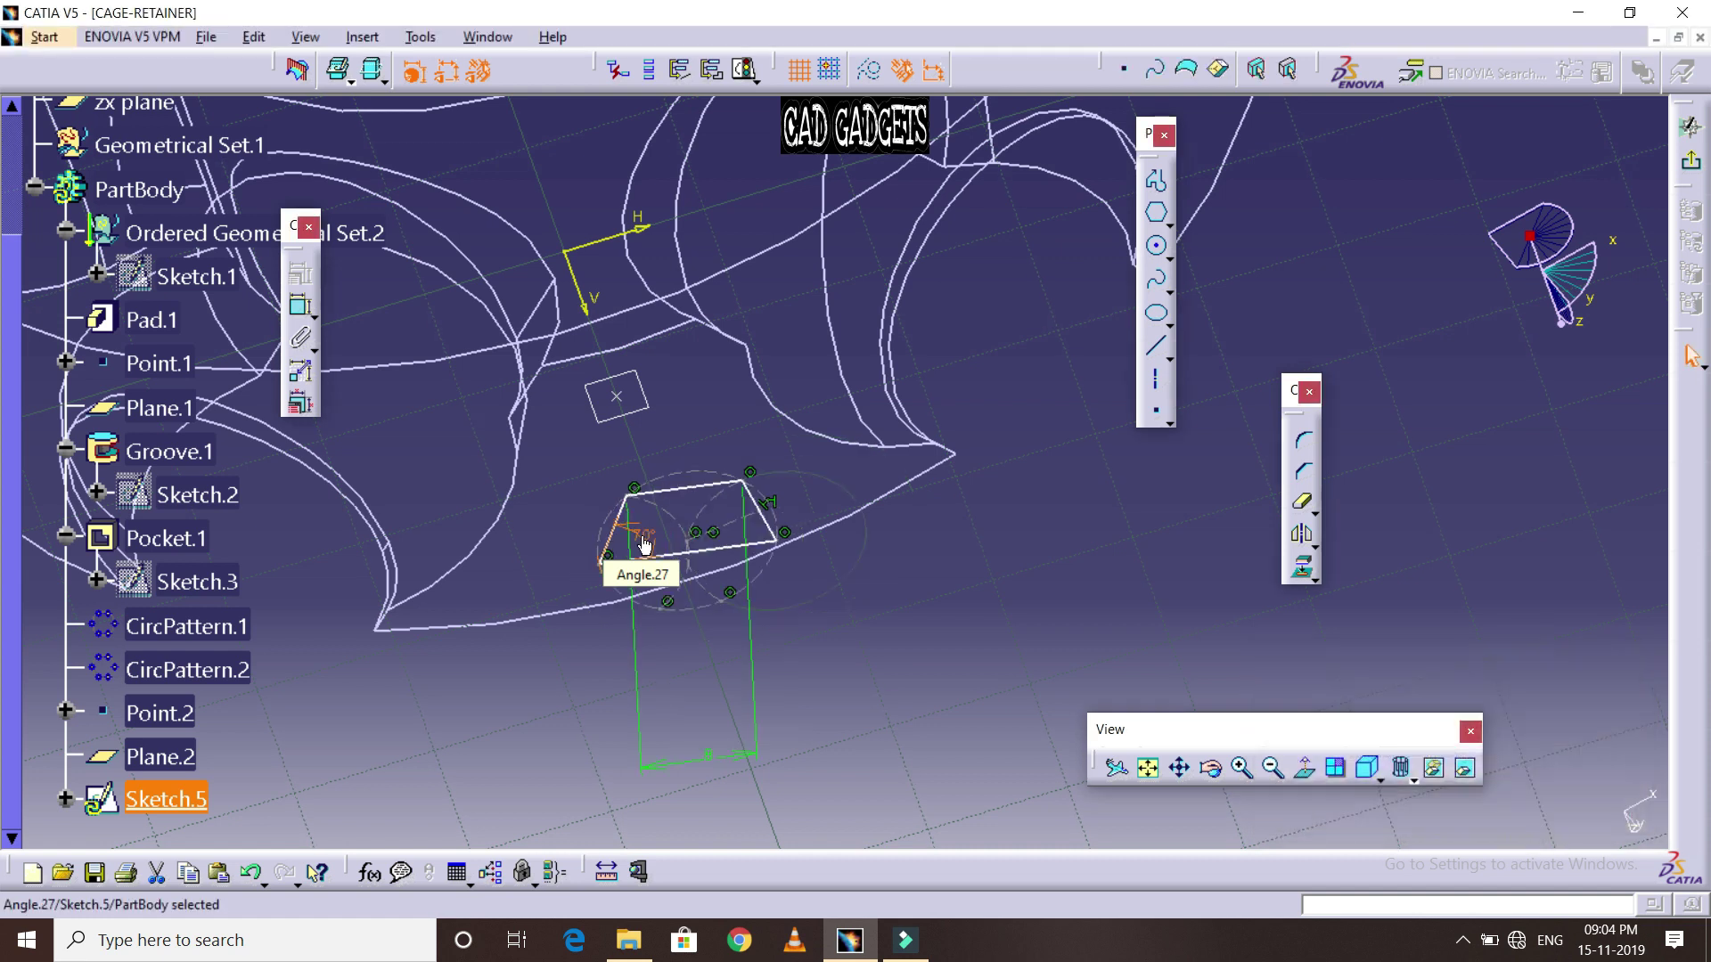
Select a trapezoid corner together with the retainer's long curved edge
{"action": "left_click", "coordinate": [976, 574]}
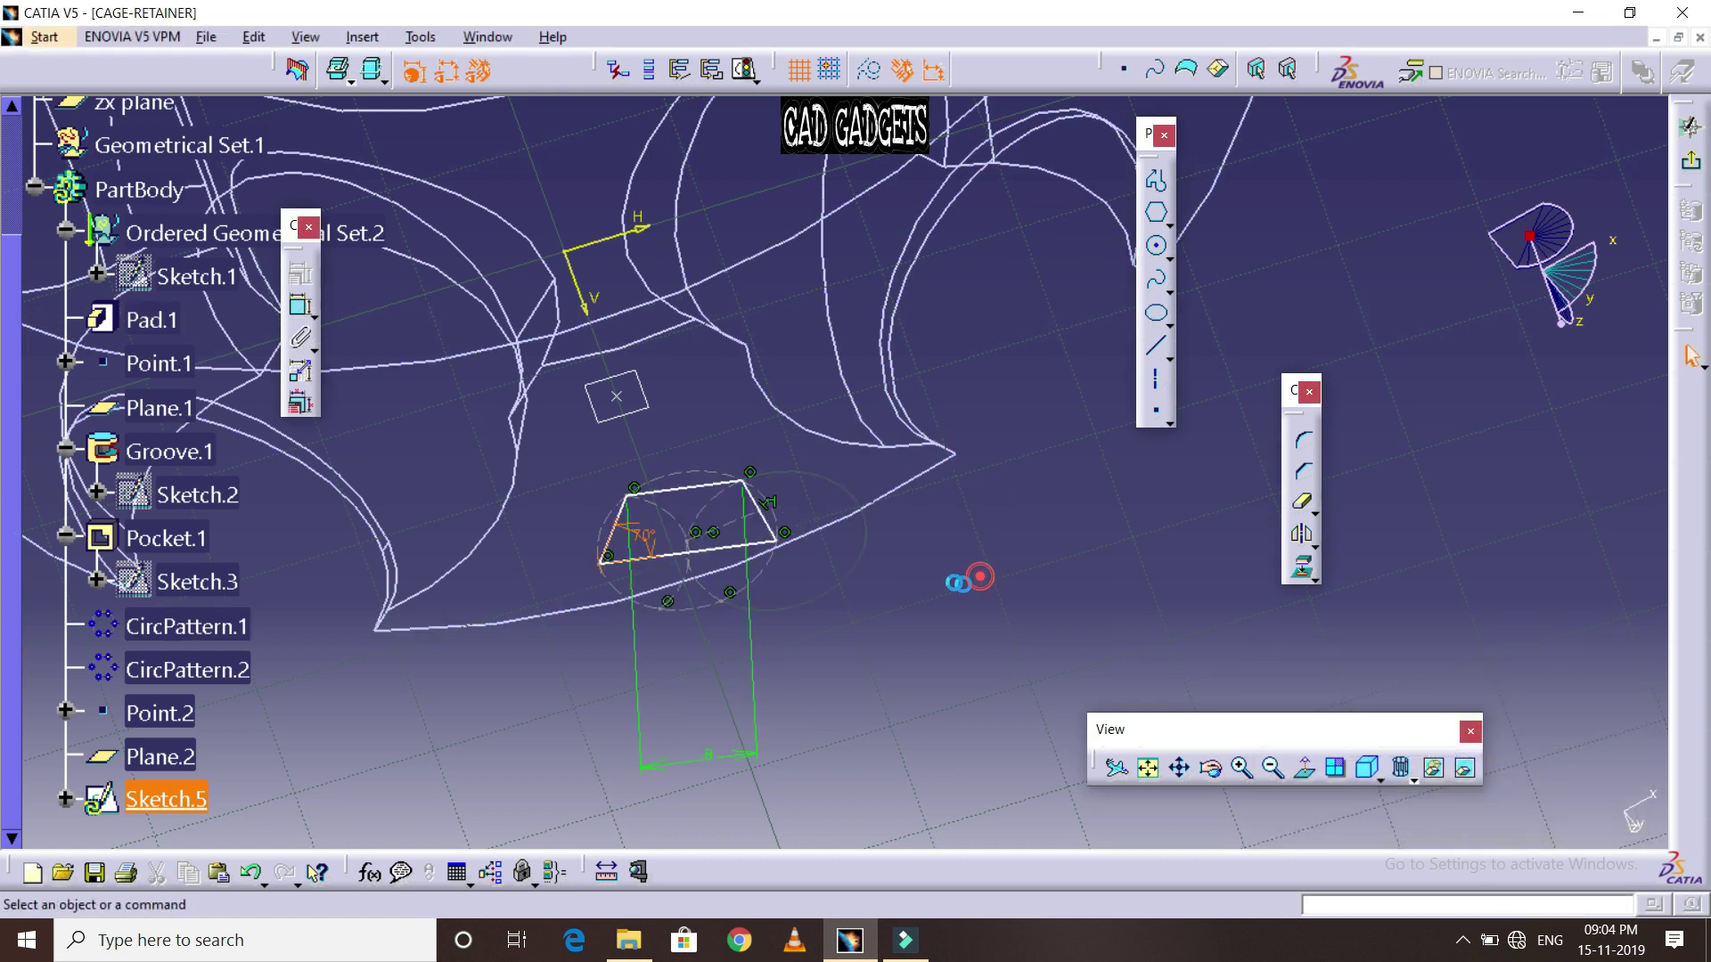
{"action": "left_click", "coordinate": [785, 540]}
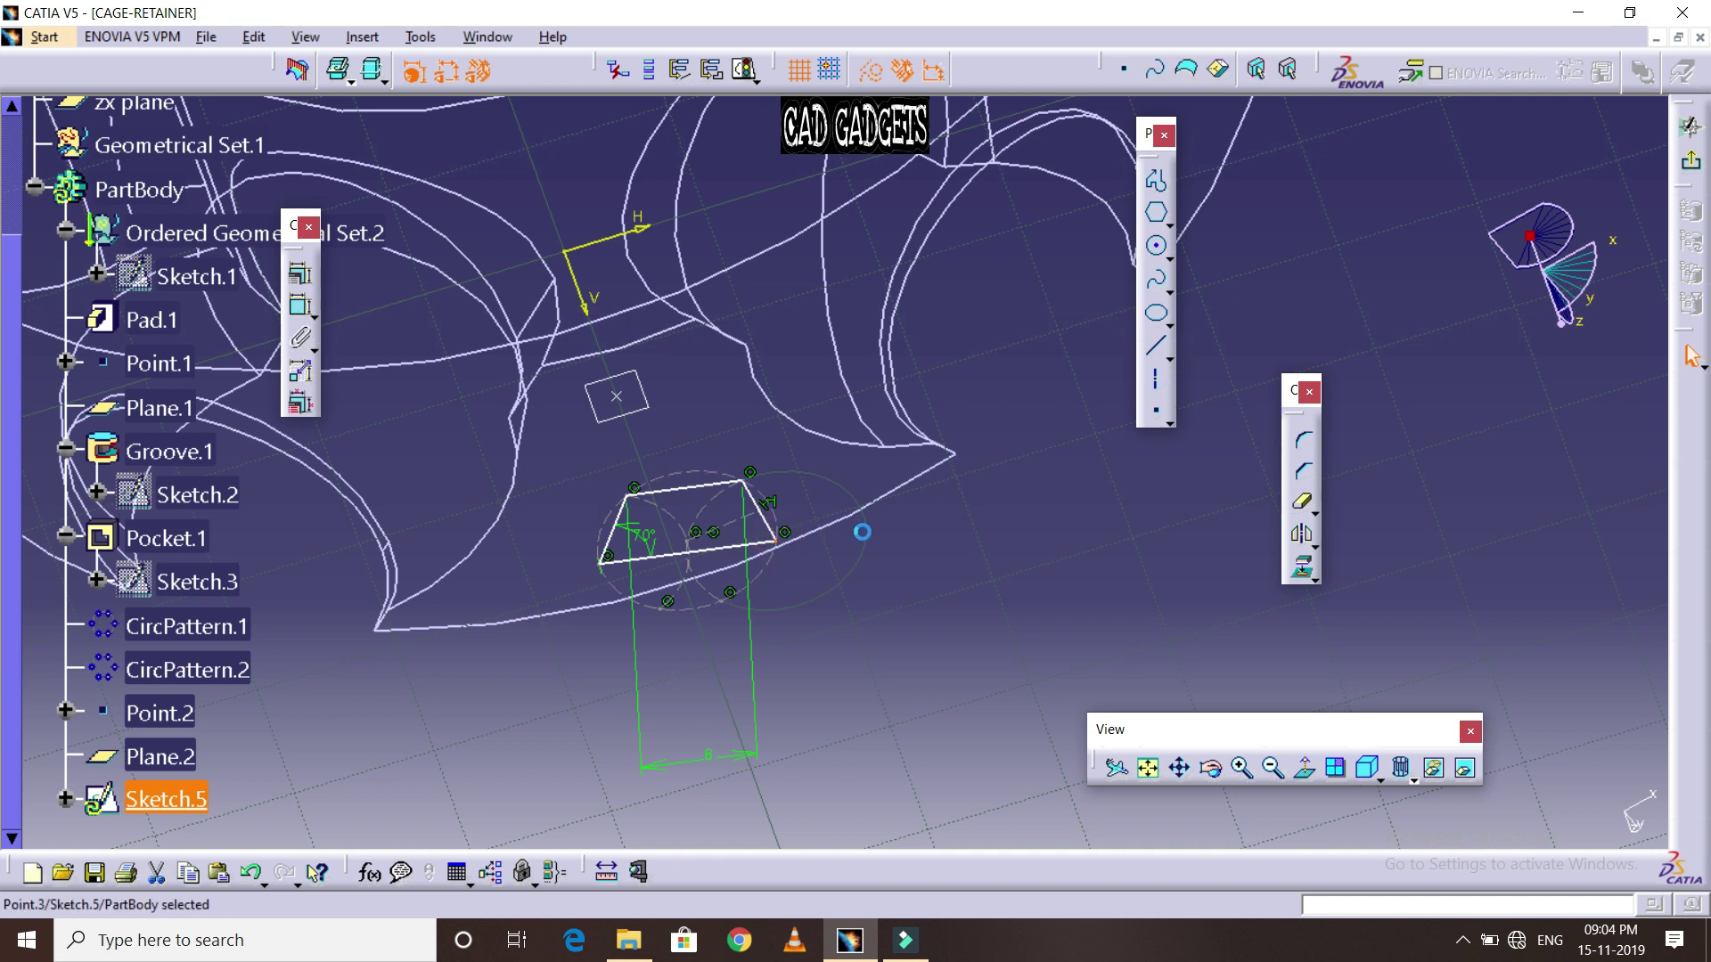
{"action": "left_click", "coordinate": [879, 493], "text": "ctrl"}
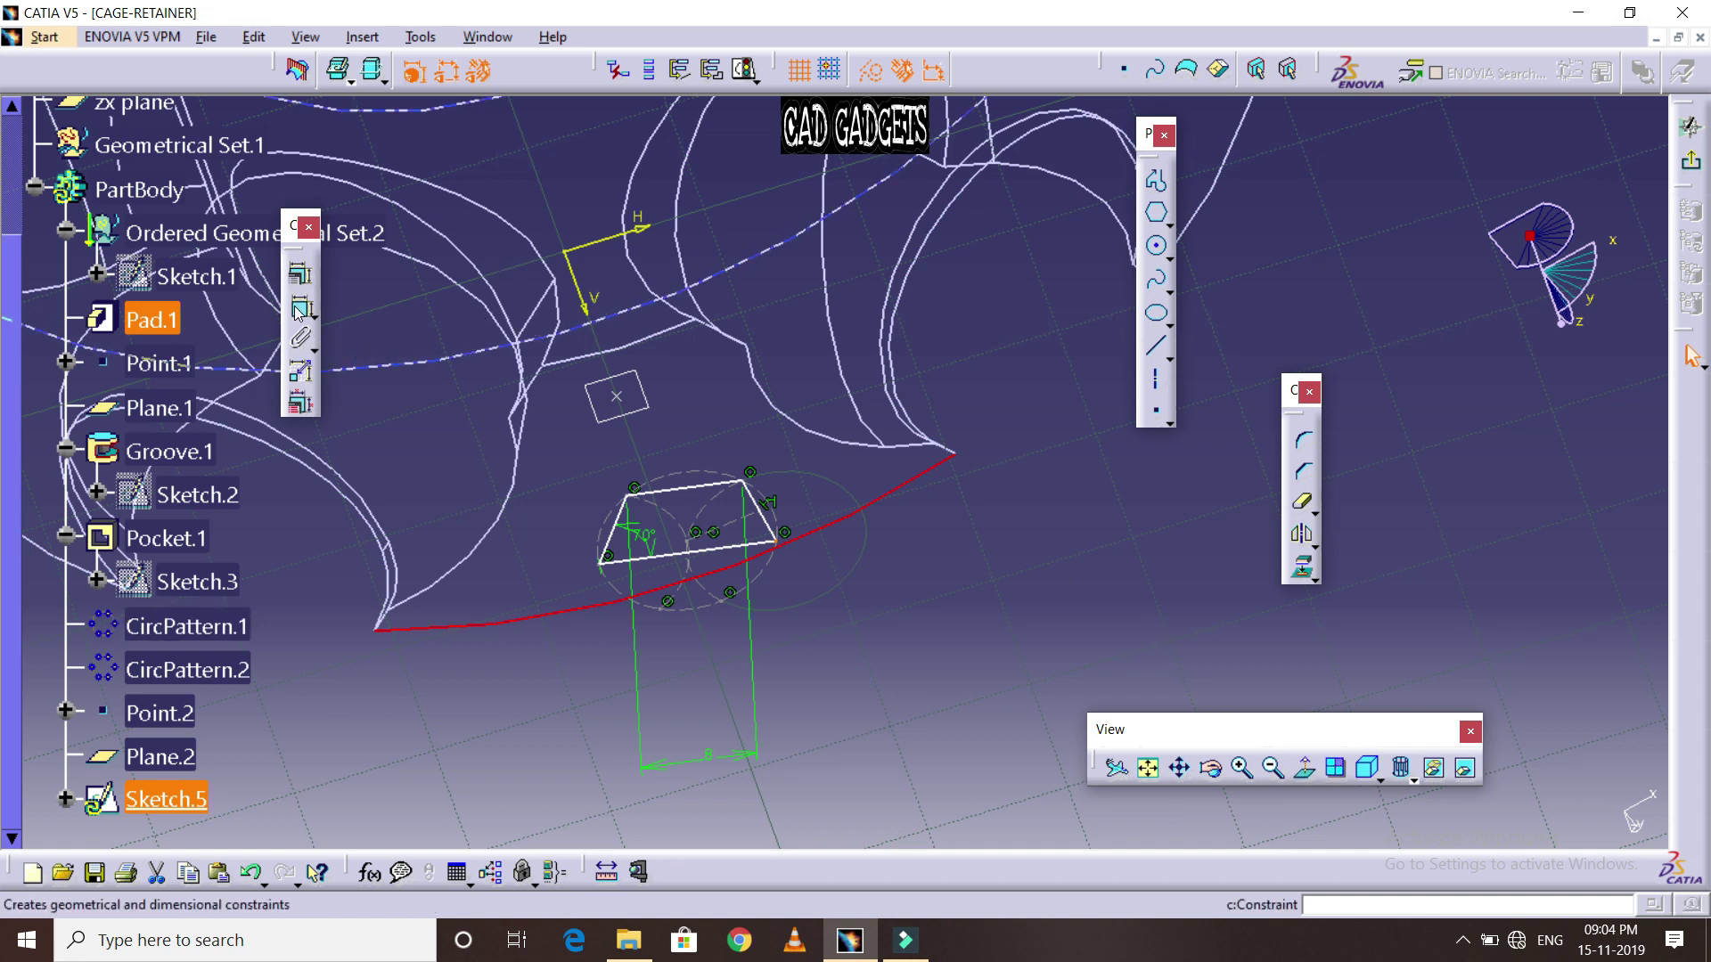
Make both top corners of the trapezoid coincident with the cage's curved outer edge
{"action": "left_click", "coordinate": [308, 278]}
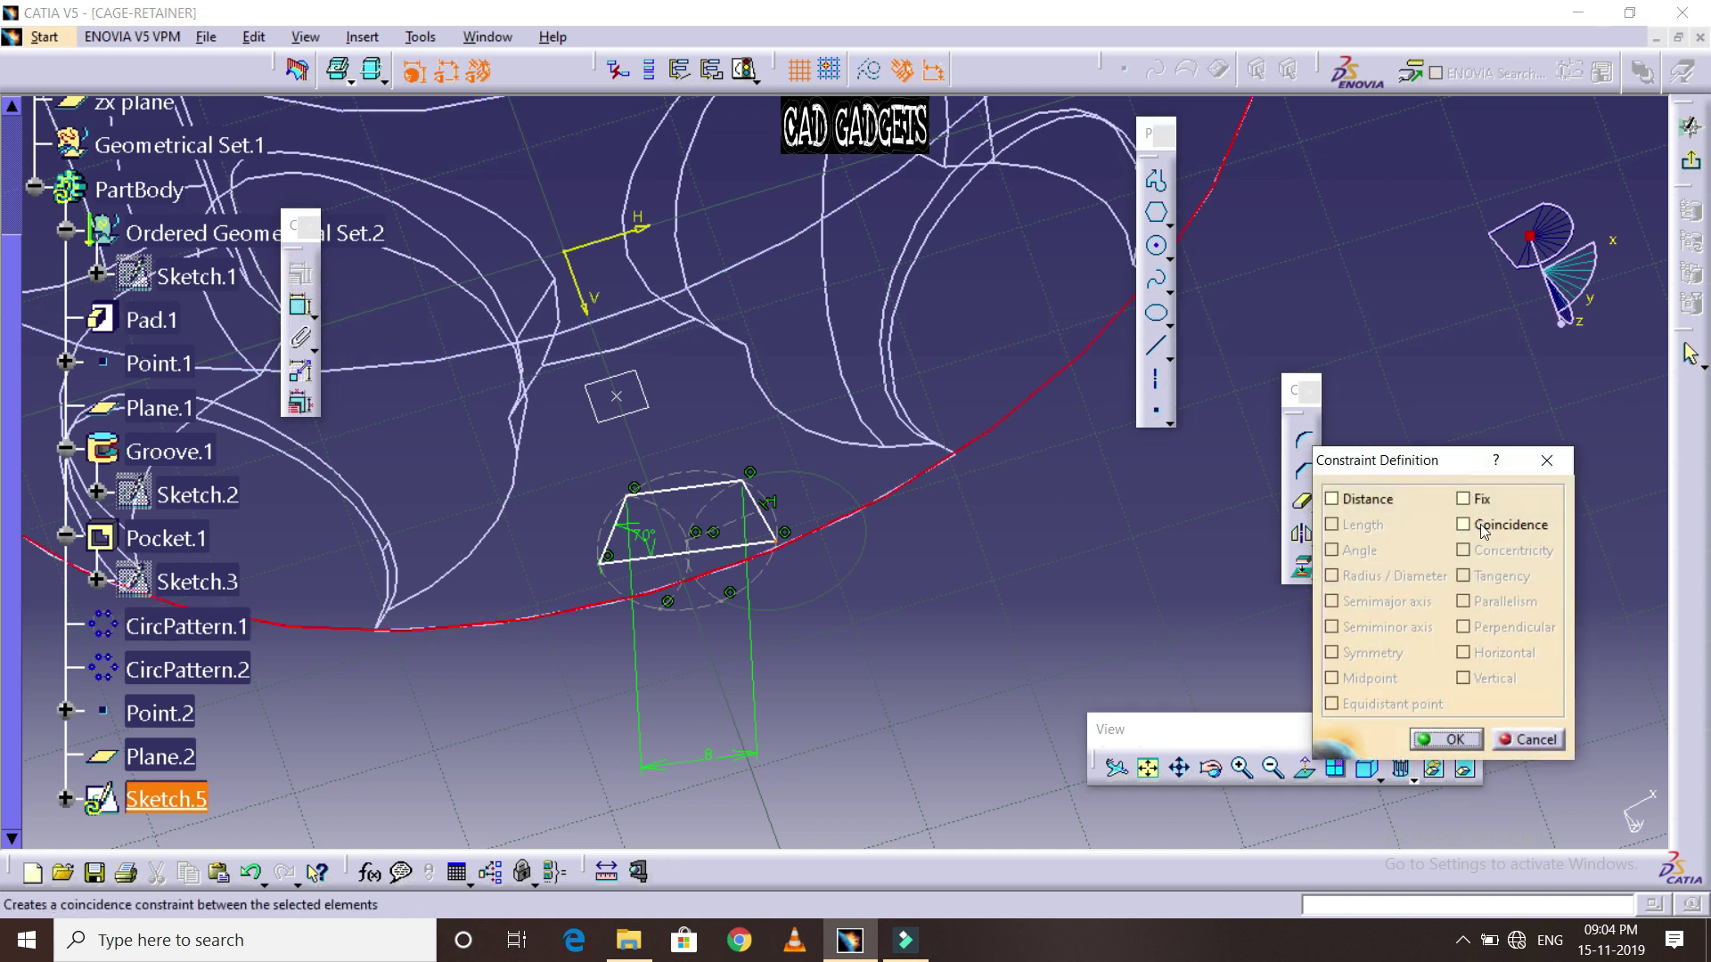
{"action": "left_click", "coordinate": [1478, 528]}
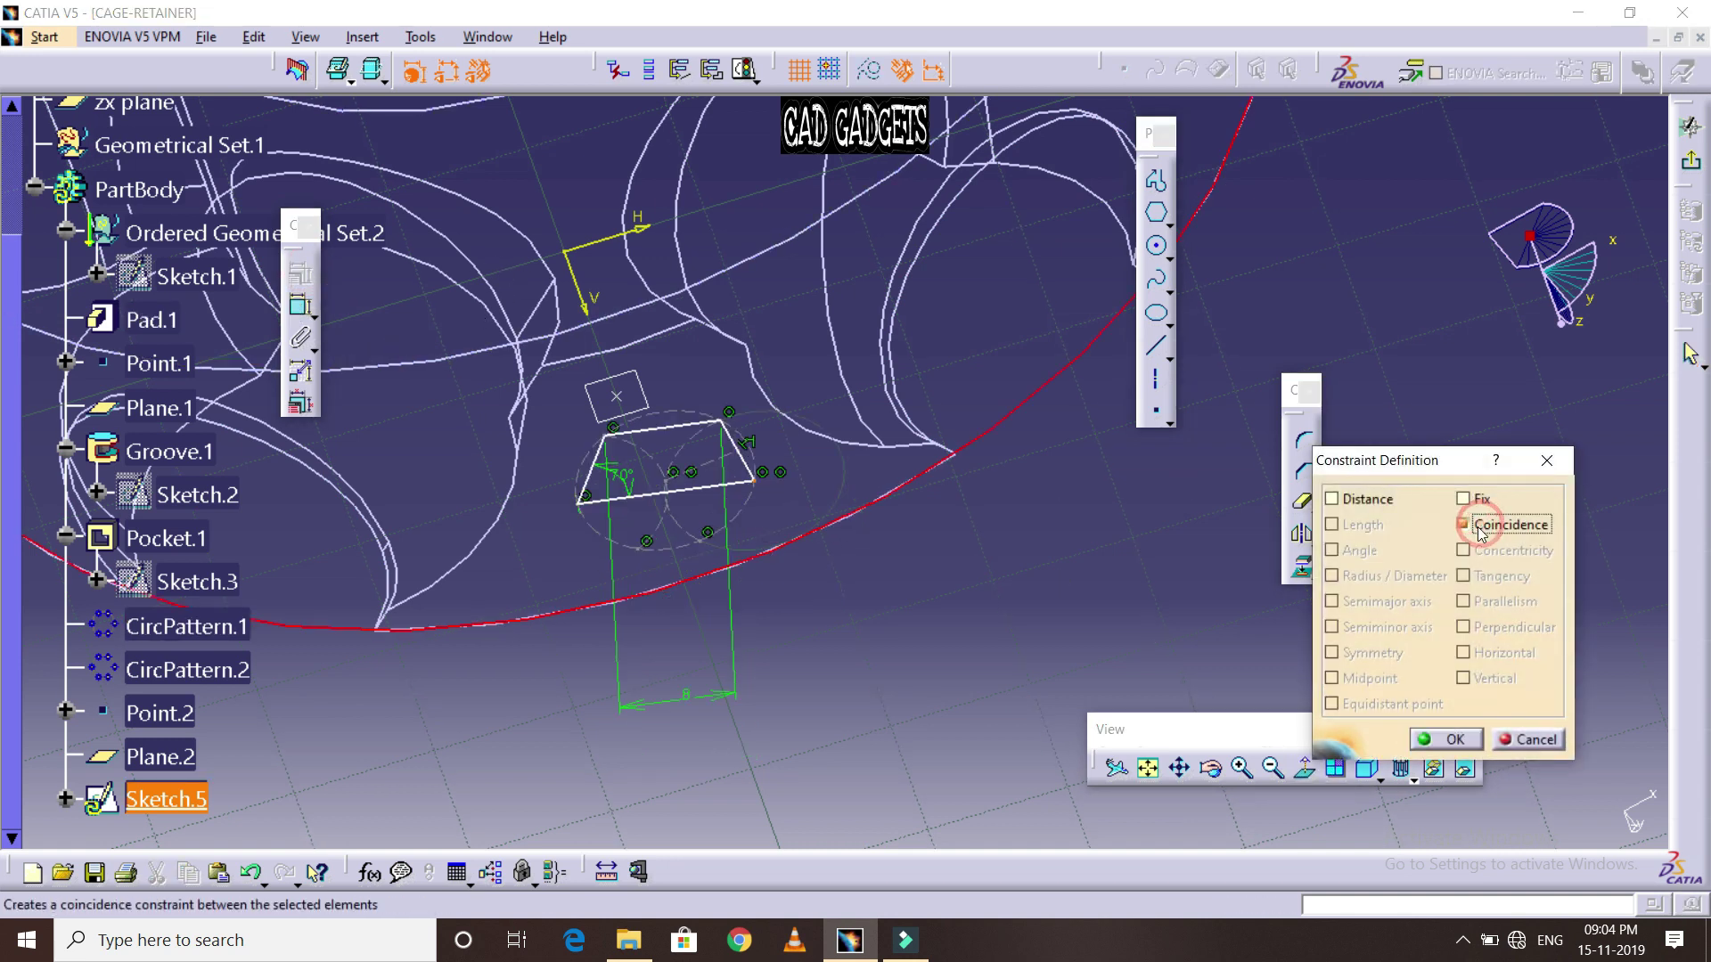
{"action": "left_click", "coordinate": [1441, 737]}
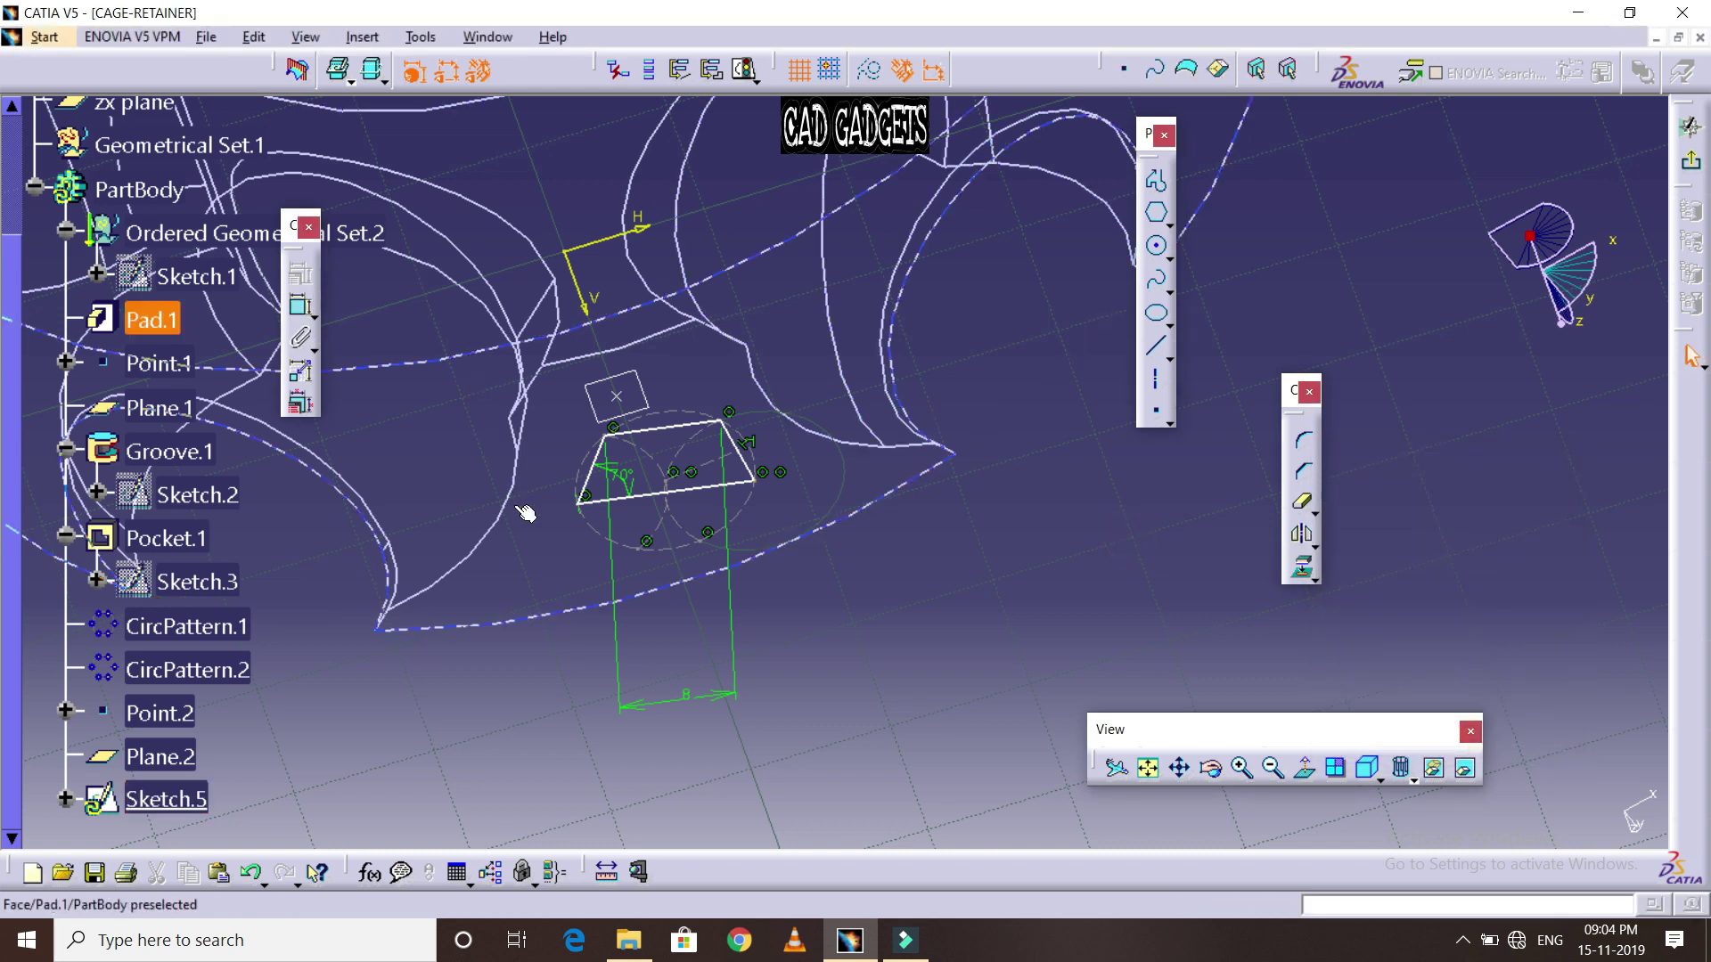
{"action": "left_click", "coordinate": [577, 505]}
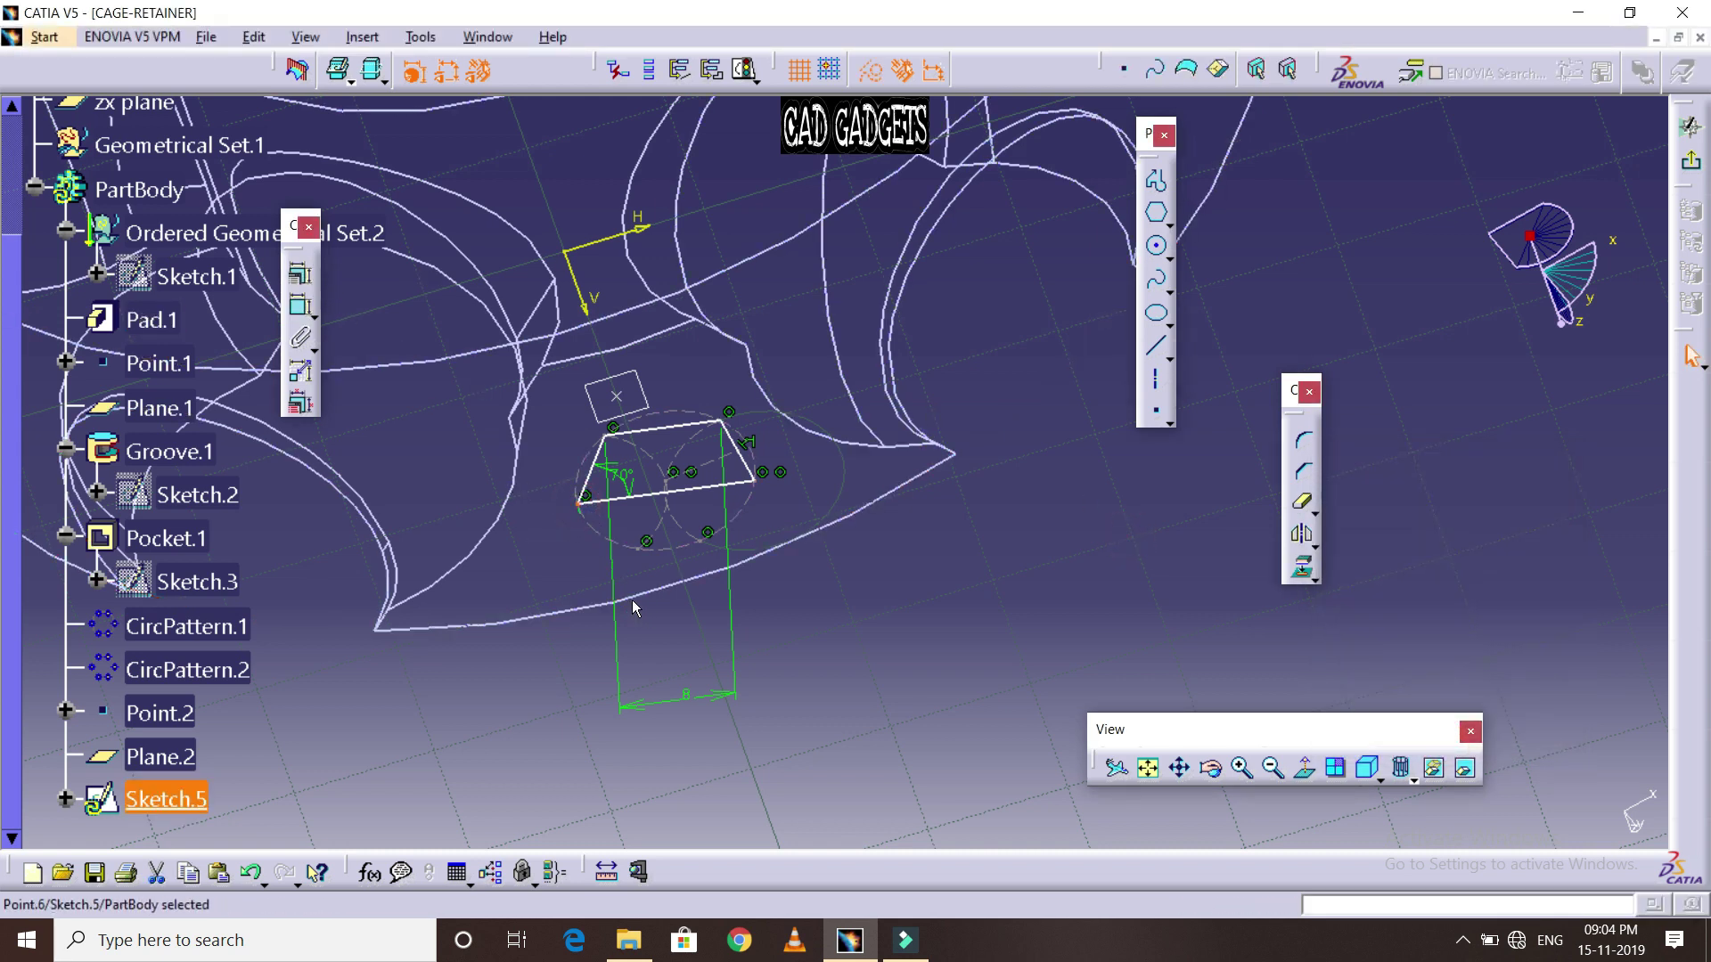
{"action": "left_click", "coordinate": [630, 597], "text": "ctrl"}
{"action": "left_click", "coordinate": [301, 272]}
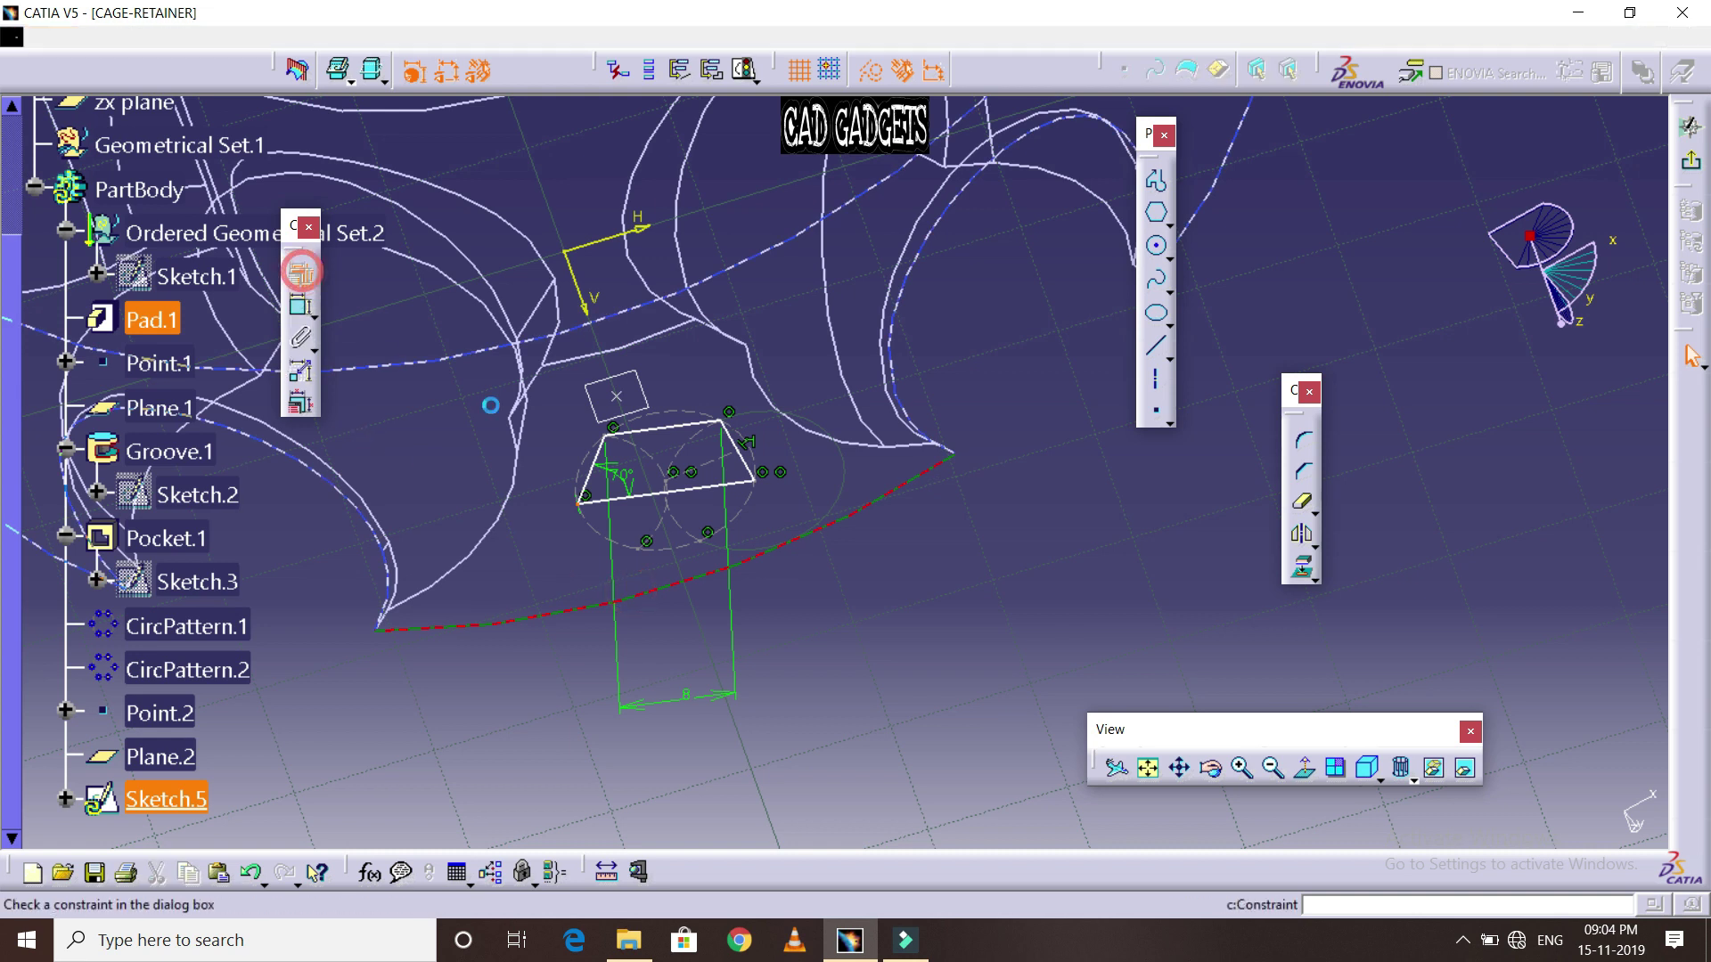
{"action": "left_click", "coordinate": [1462, 523]}
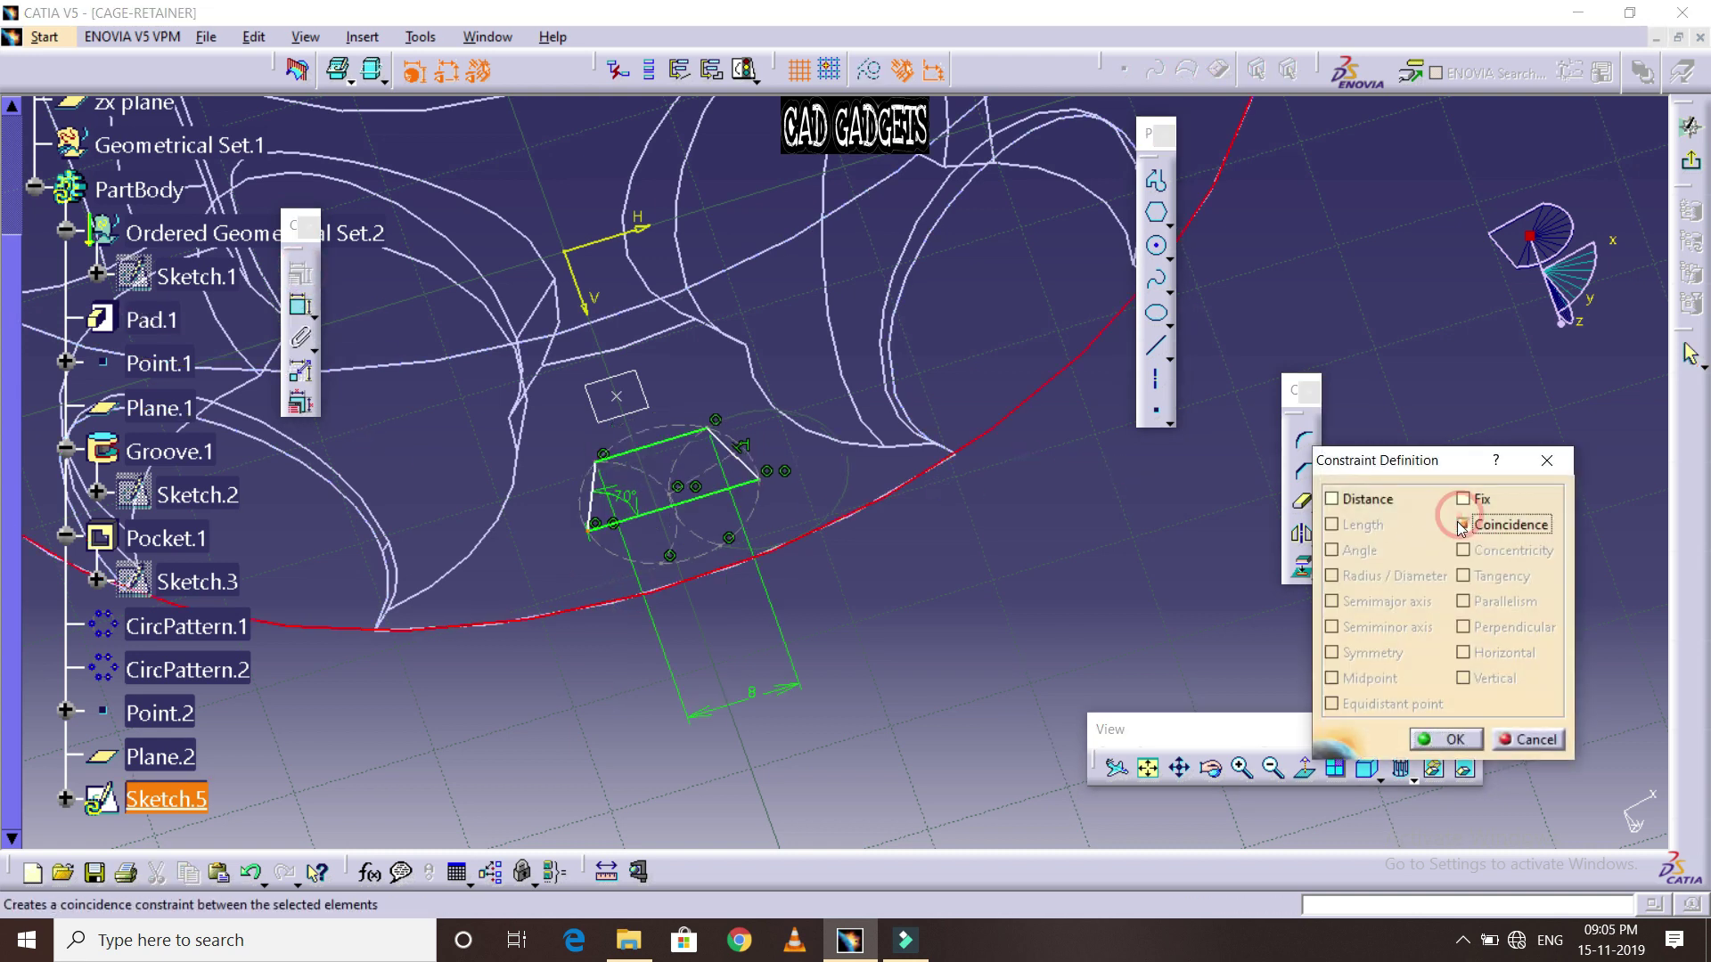
{"action": "left_click", "coordinate": [1441, 738]}
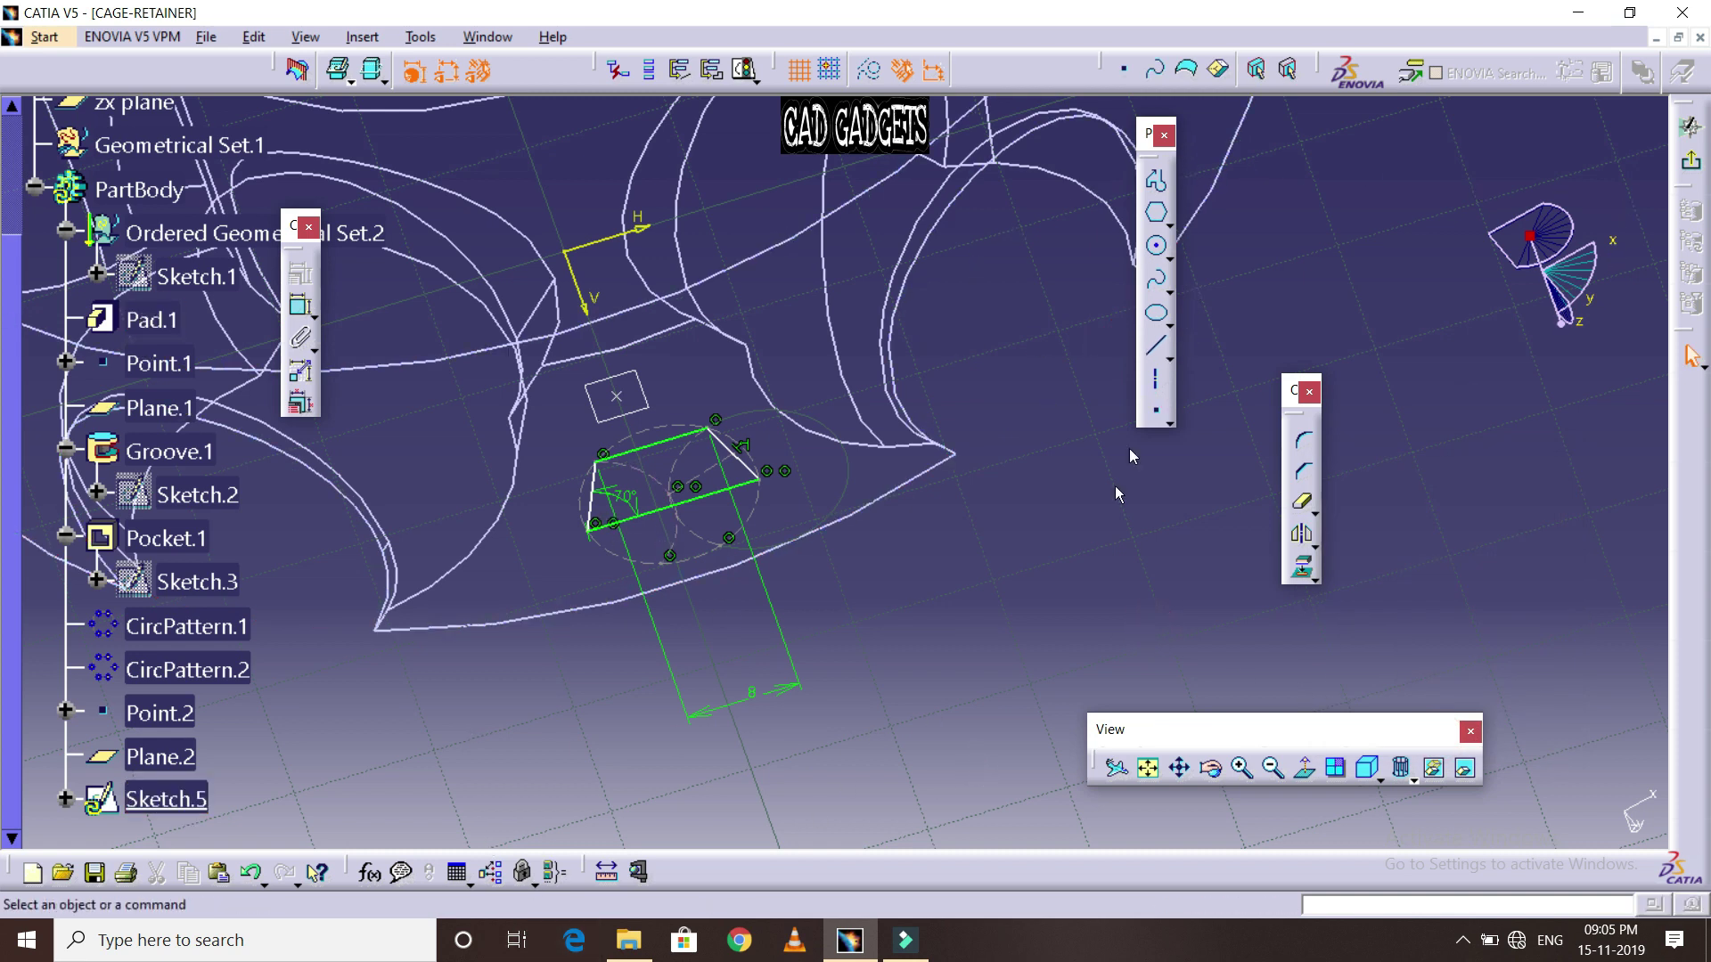
Orbit around the finished slot sketch, then exit the sketcher back to Part Design
{"action": "left_click", "coordinate": [1212, 762]}
{"action": "mouse_move", "coordinate": [955, 612]}
{"action": "left_mouse_down"}
{"action": "mouse_move", "coordinate": [837, 307]}
{"action": "mouse_move", "coordinate": [690, 202]}
{"action": "mouse_move", "coordinate": [642, 229]}
{"action": "mouse_move", "coordinate": [878, 218]}
{"action": "mouse_move", "coordinate": [877, 463]}
{"action": "mouse_move", "coordinate": [775, 366]}
{"action": "mouse_move", "coordinate": [833, 283]}
{"action": "mouse_move", "coordinate": [895, 267]}
{"action": "mouse_move", "coordinate": [891, 285]}
{"action": "mouse_move", "coordinate": [929, 257]}
{"action": "mouse_move", "coordinate": [1024, 271]}
{"action": "mouse_move", "coordinate": [872, 275]}
{"action": "mouse_move", "coordinate": [898, 157]}
{"action": "mouse_move", "coordinate": [895, 182]}
{"action": "left_mouse_up"}
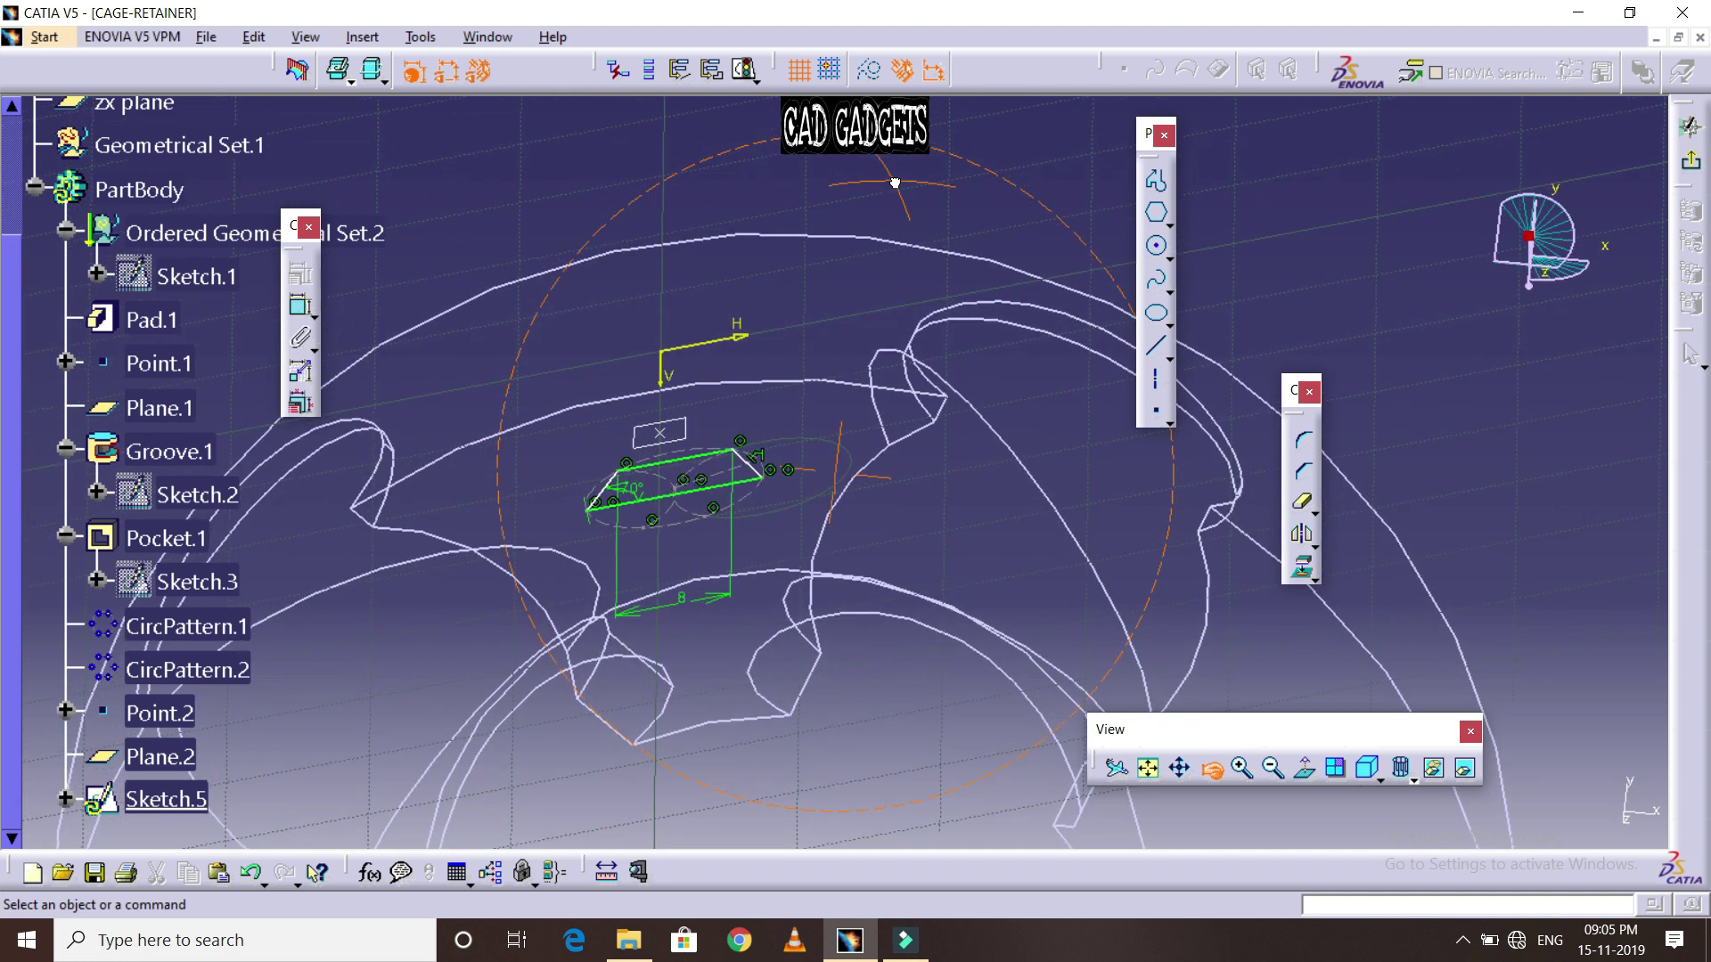
{"action": "middle_click_drag", "start_coordinate": [896, 182], "coordinate": [901, 194]}
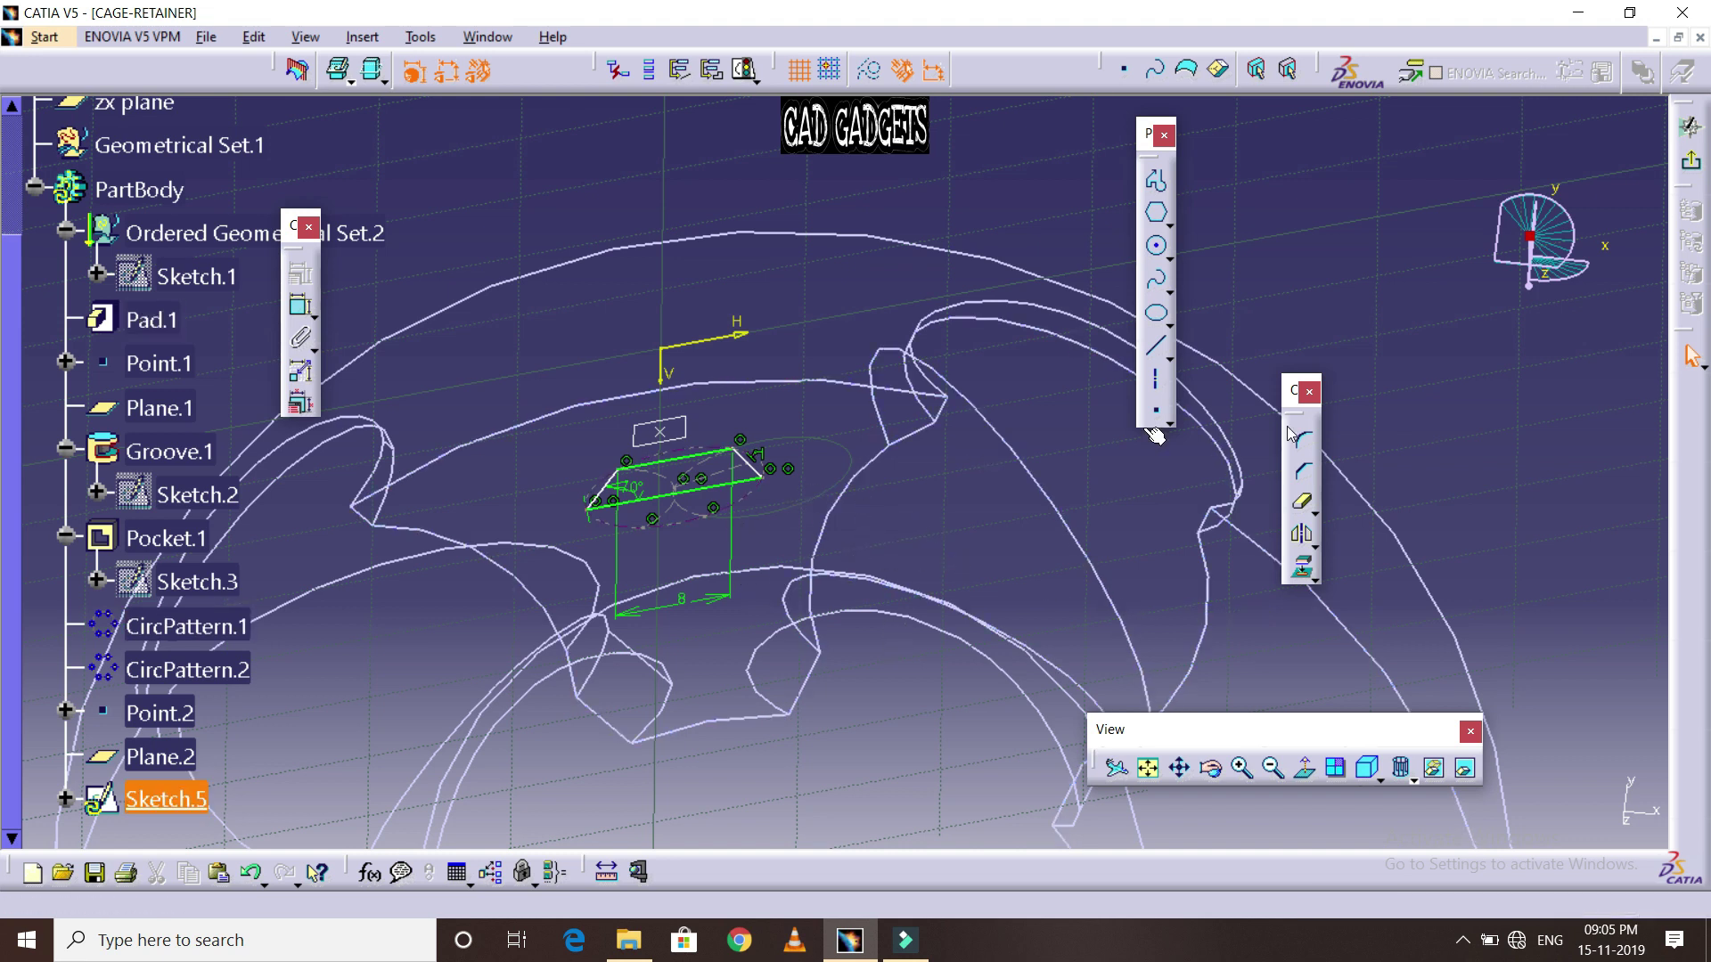
{"action": "left_click", "coordinate": [1692, 163]}
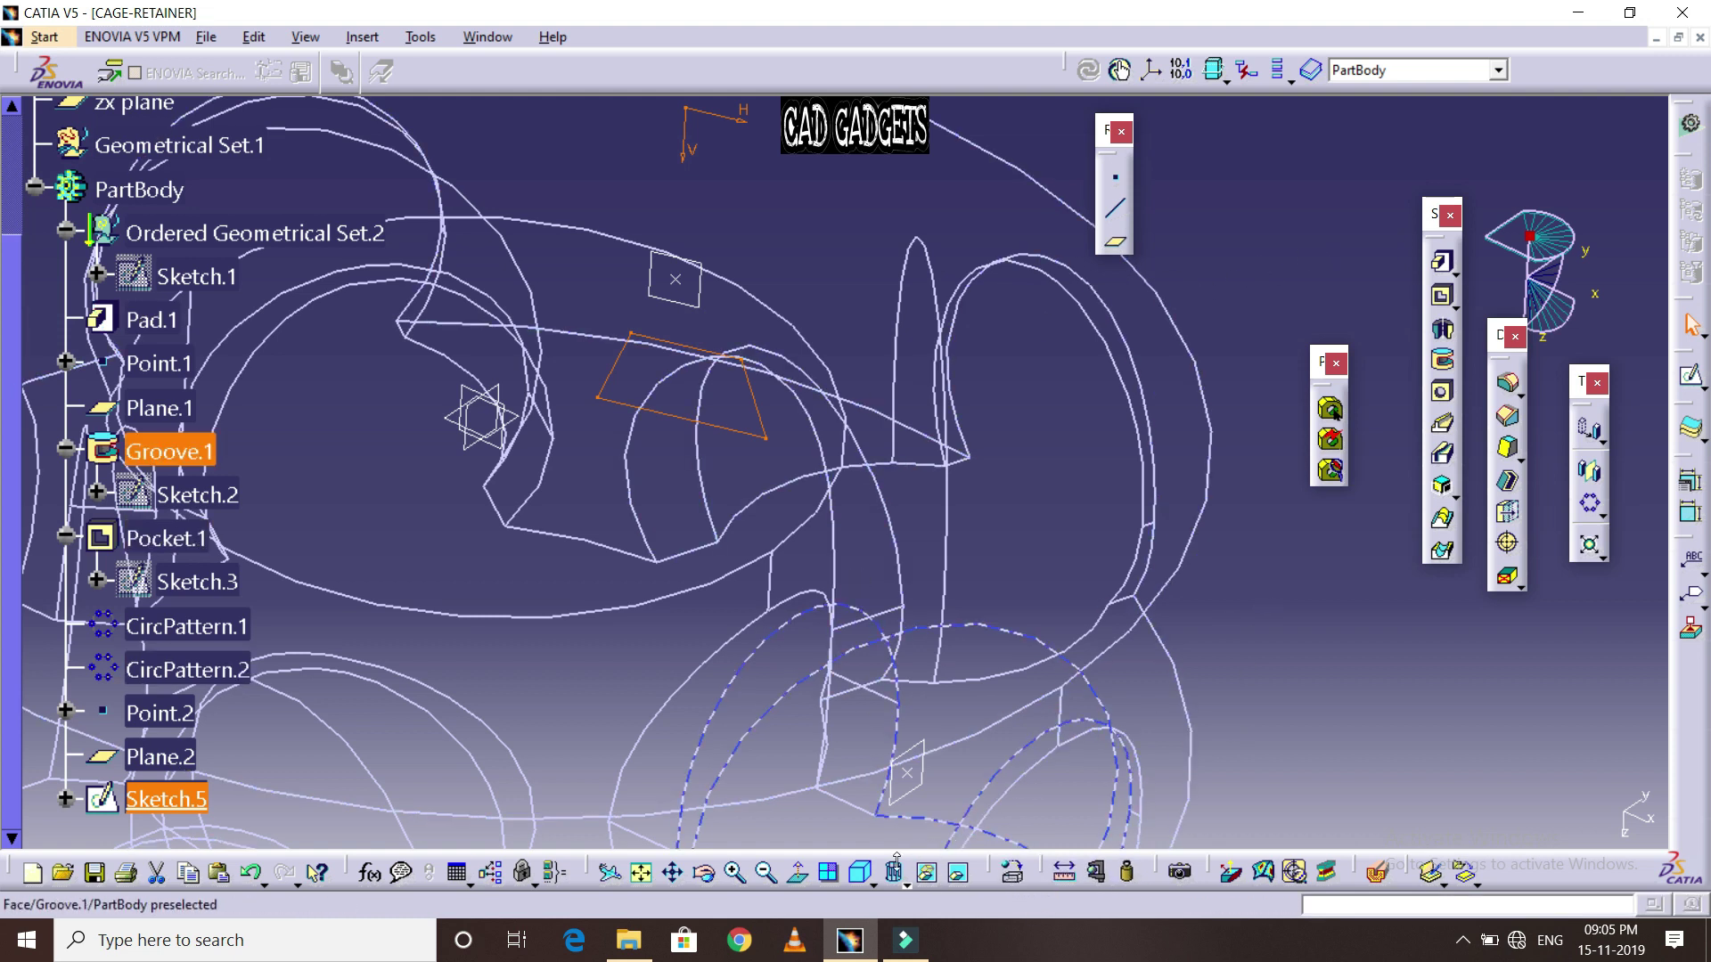
{"action": "left_click", "coordinate": [906, 885]}
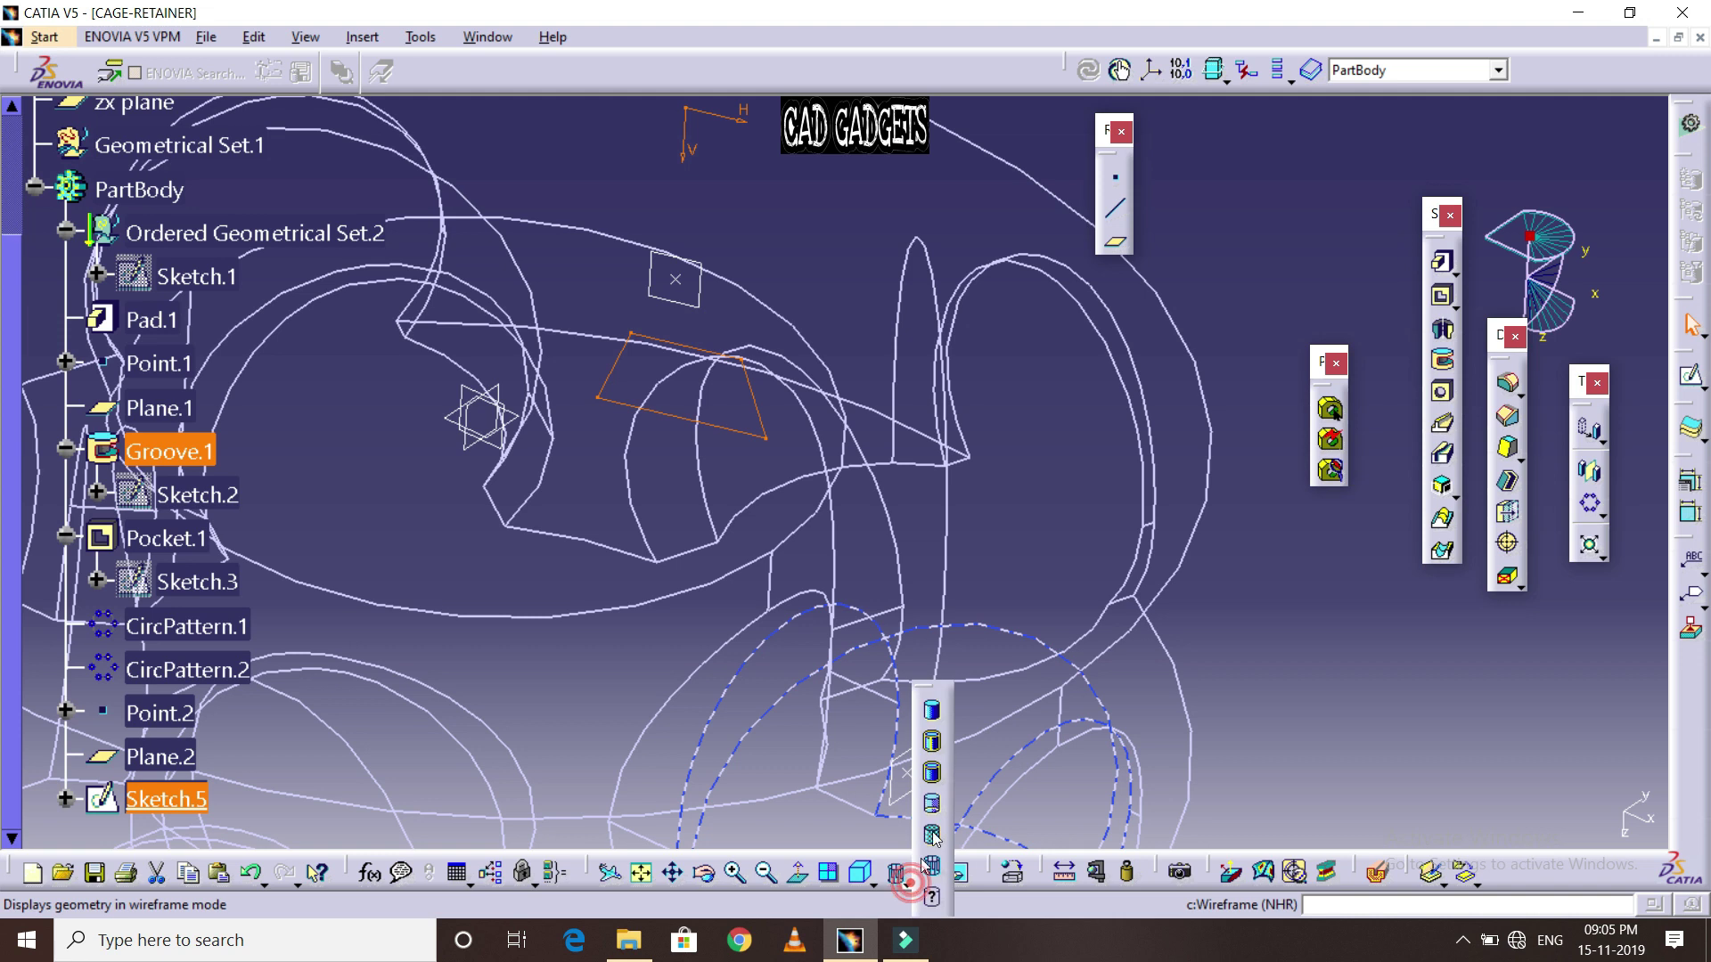
Switch to shading with edges, preview a mirrored 25 mm pocket from Sketch.5, then cancel it
{"action": "left_click", "coordinate": [934, 745]}
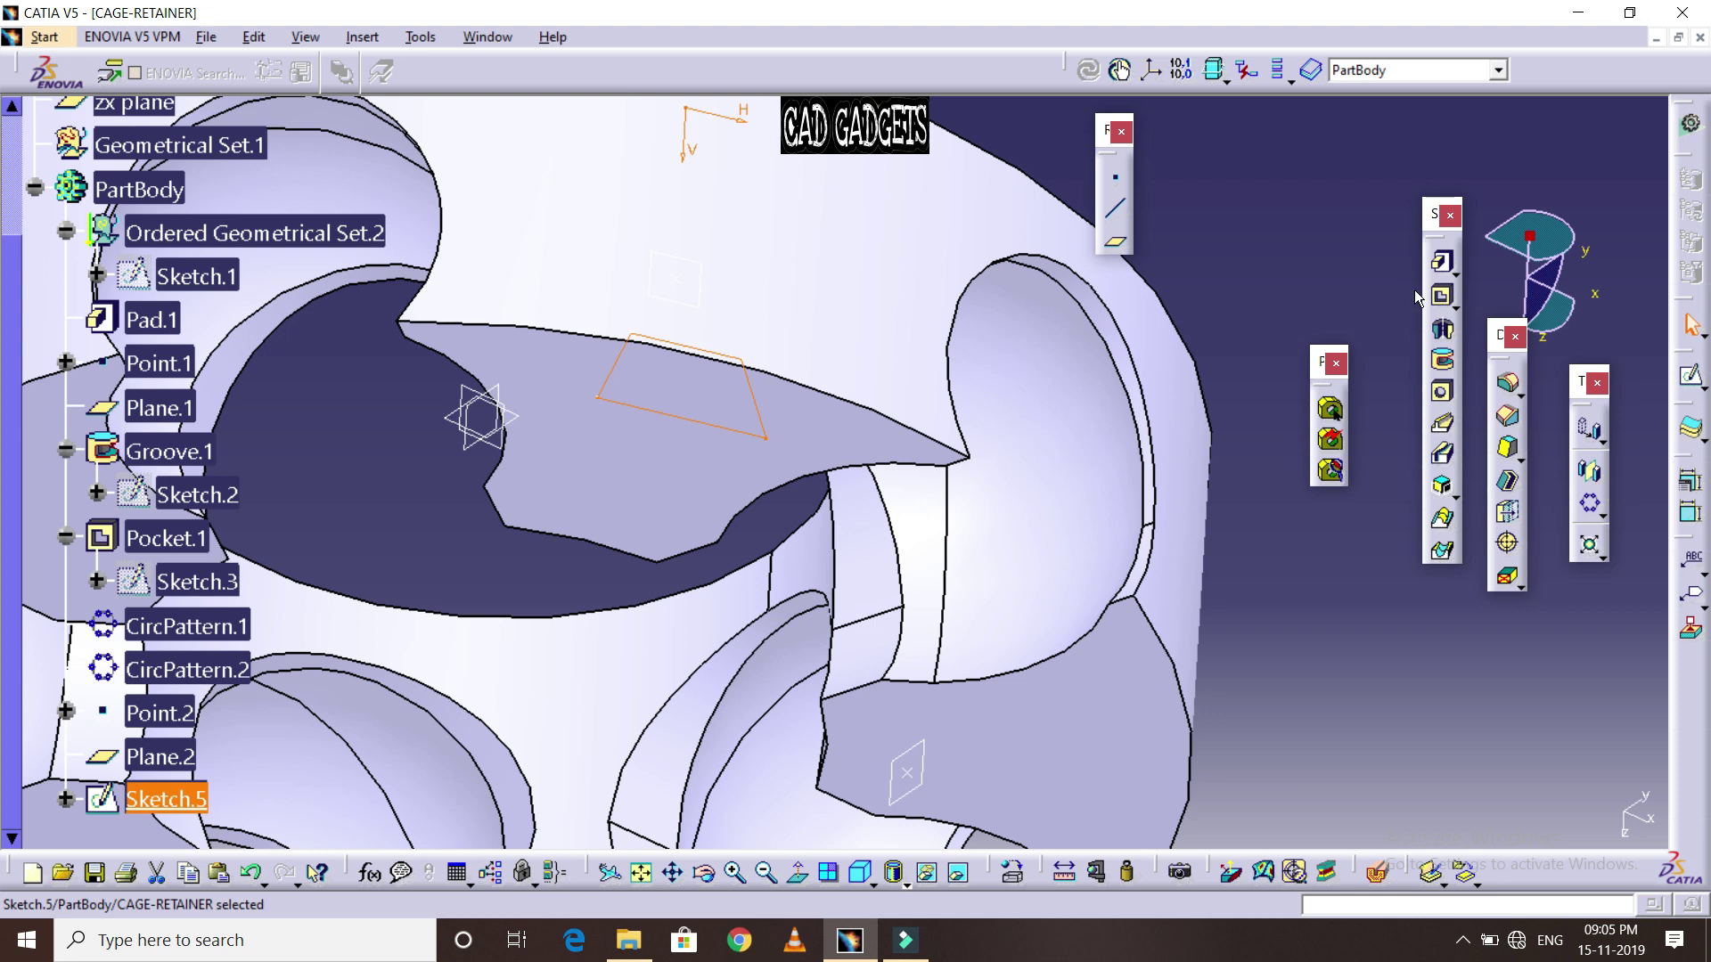
{"action": "left_click", "coordinate": [1440, 297]}
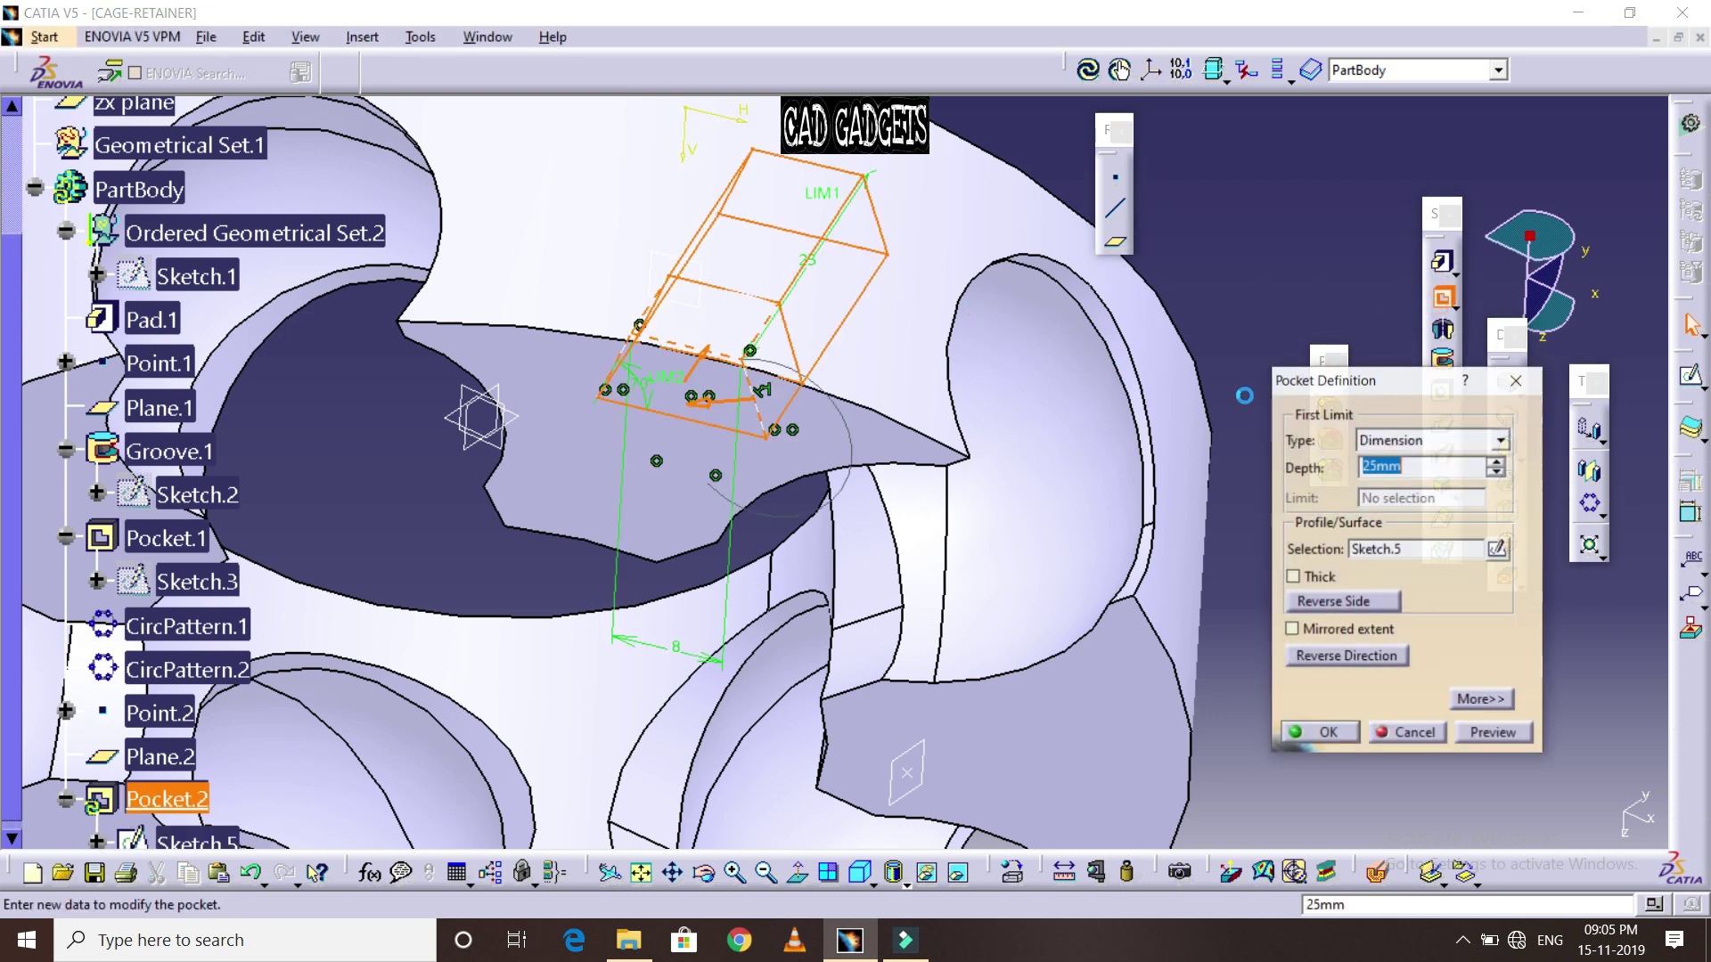
{"action": "left_click", "coordinate": [1351, 633]}
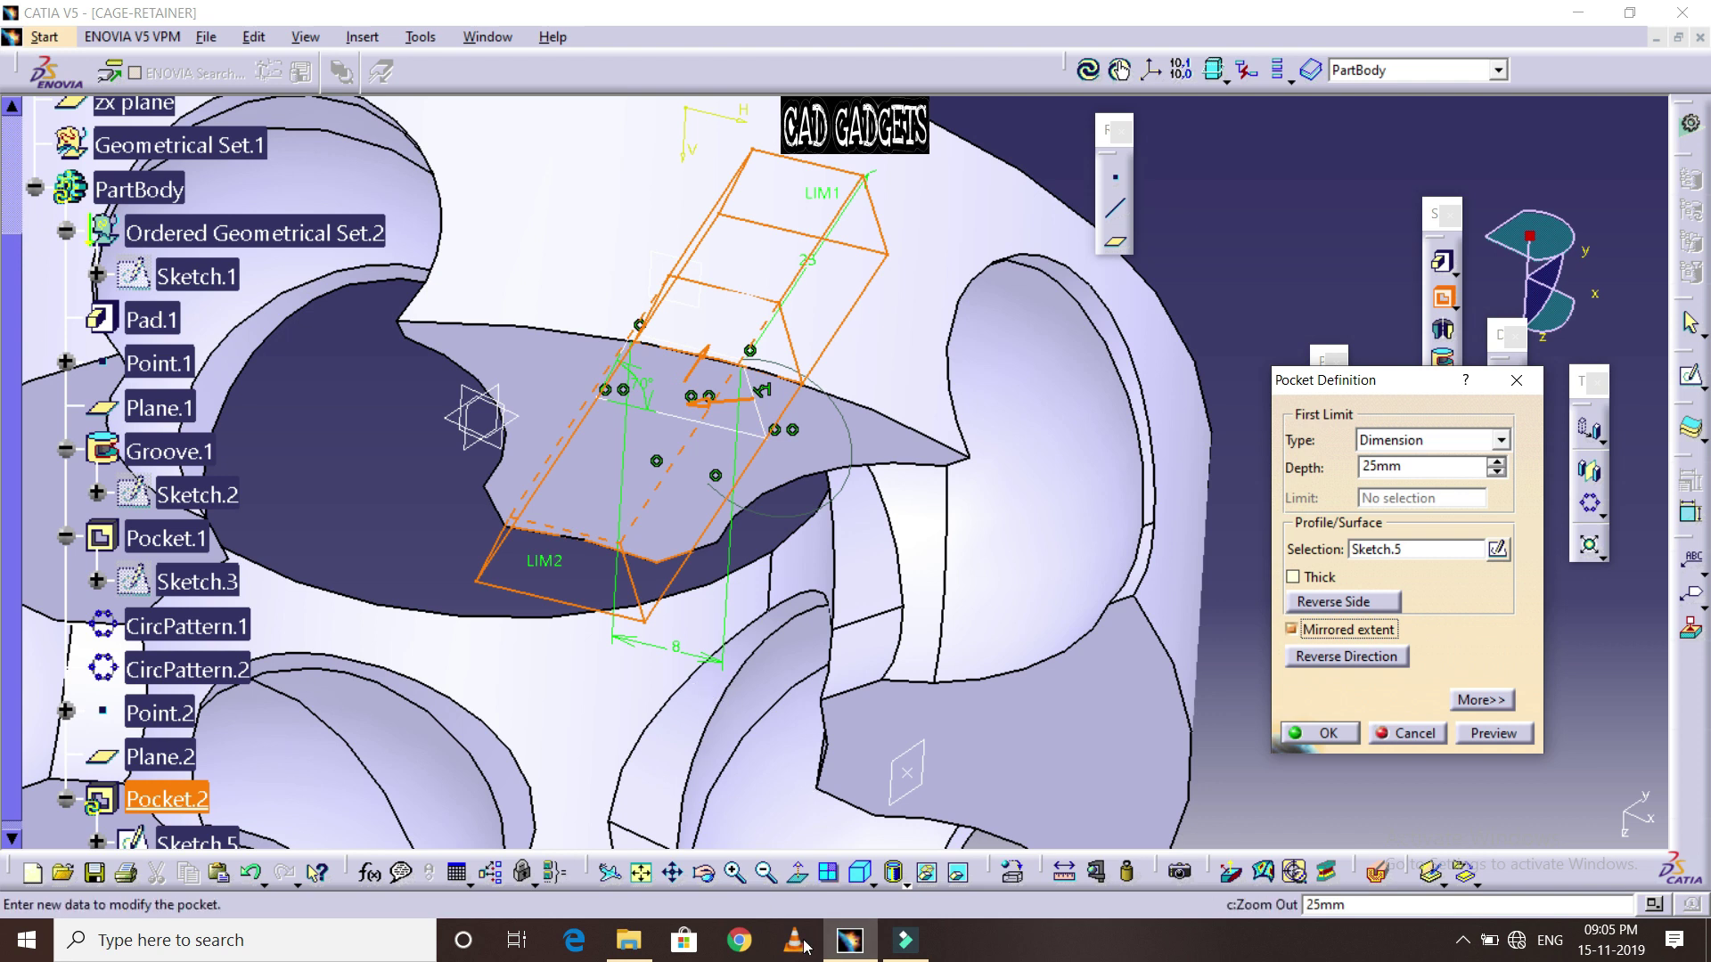
{"action": "left_click", "coordinate": [703, 875]}
{"action": "left_click_drag", "start_coordinate": [571, 735], "coordinate": [914, 278]}
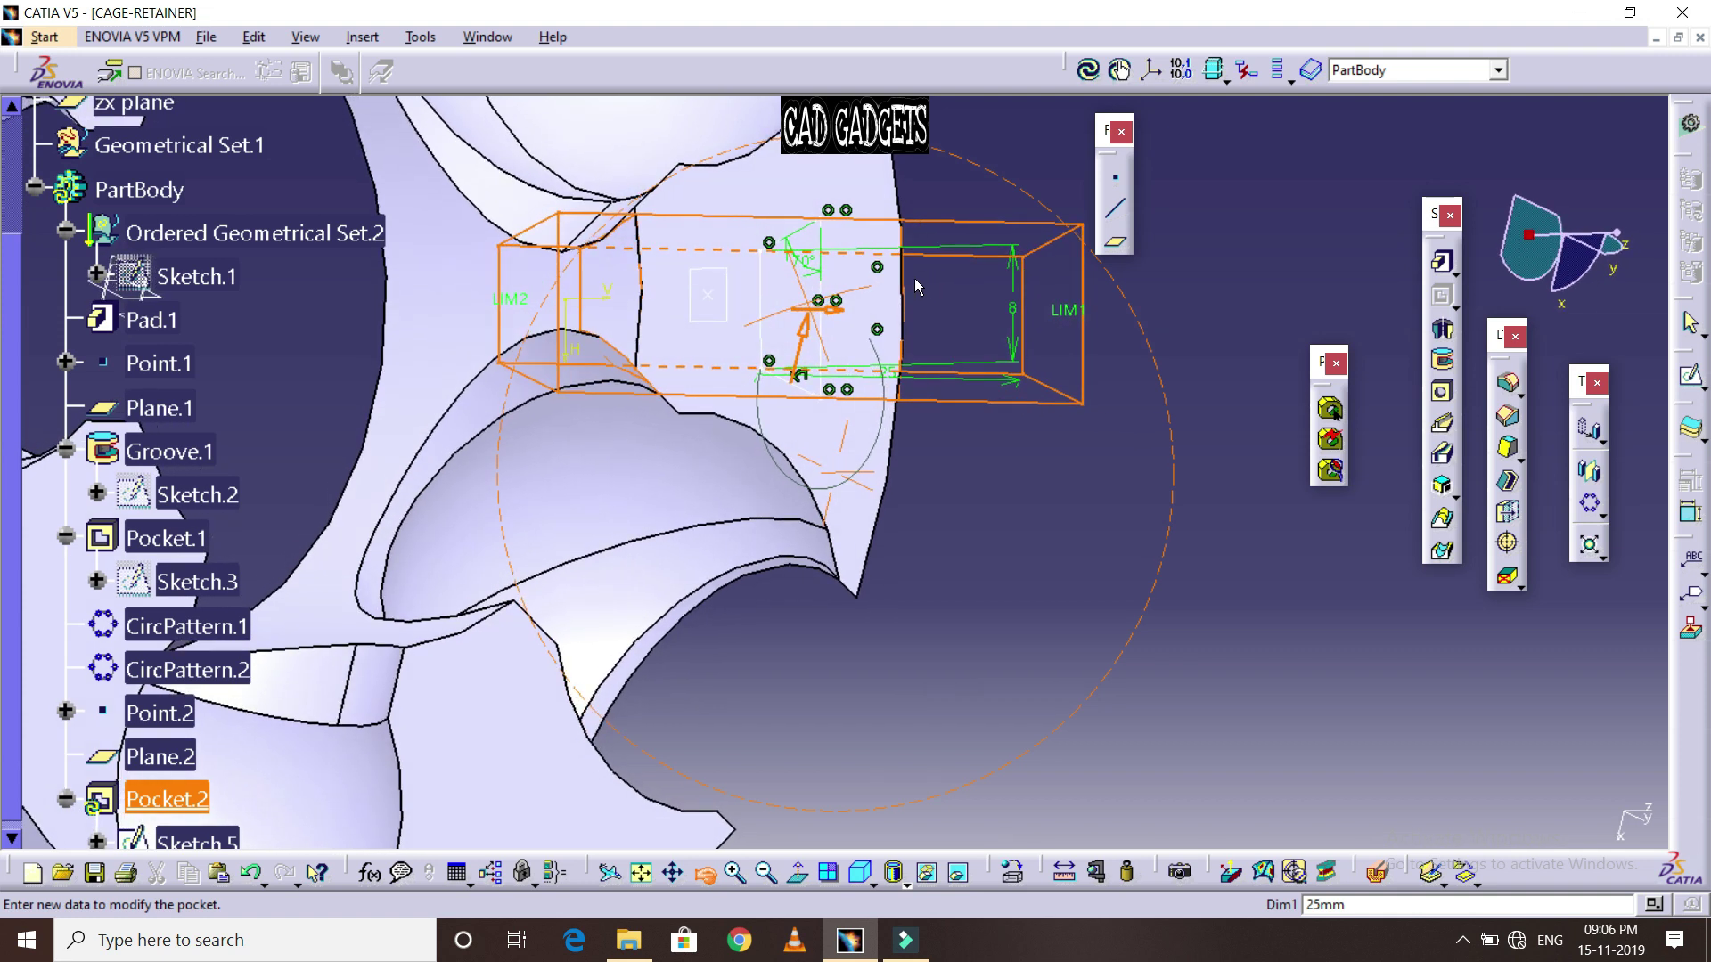
{"action": "mouse_move", "coordinate": [914, 276]}
{"action": "middle_mouse_down"}
{"action": "mouse_move", "coordinate": [943, 190]}
{"action": "mouse_move", "coordinate": [759, 412]}
{"action": "mouse_move", "coordinate": [658, 416]}
{"action": "mouse_move", "coordinate": [812, 315]}
{"action": "mouse_move", "coordinate": [929, 564]}
{"action": "middle_mouse_up"}
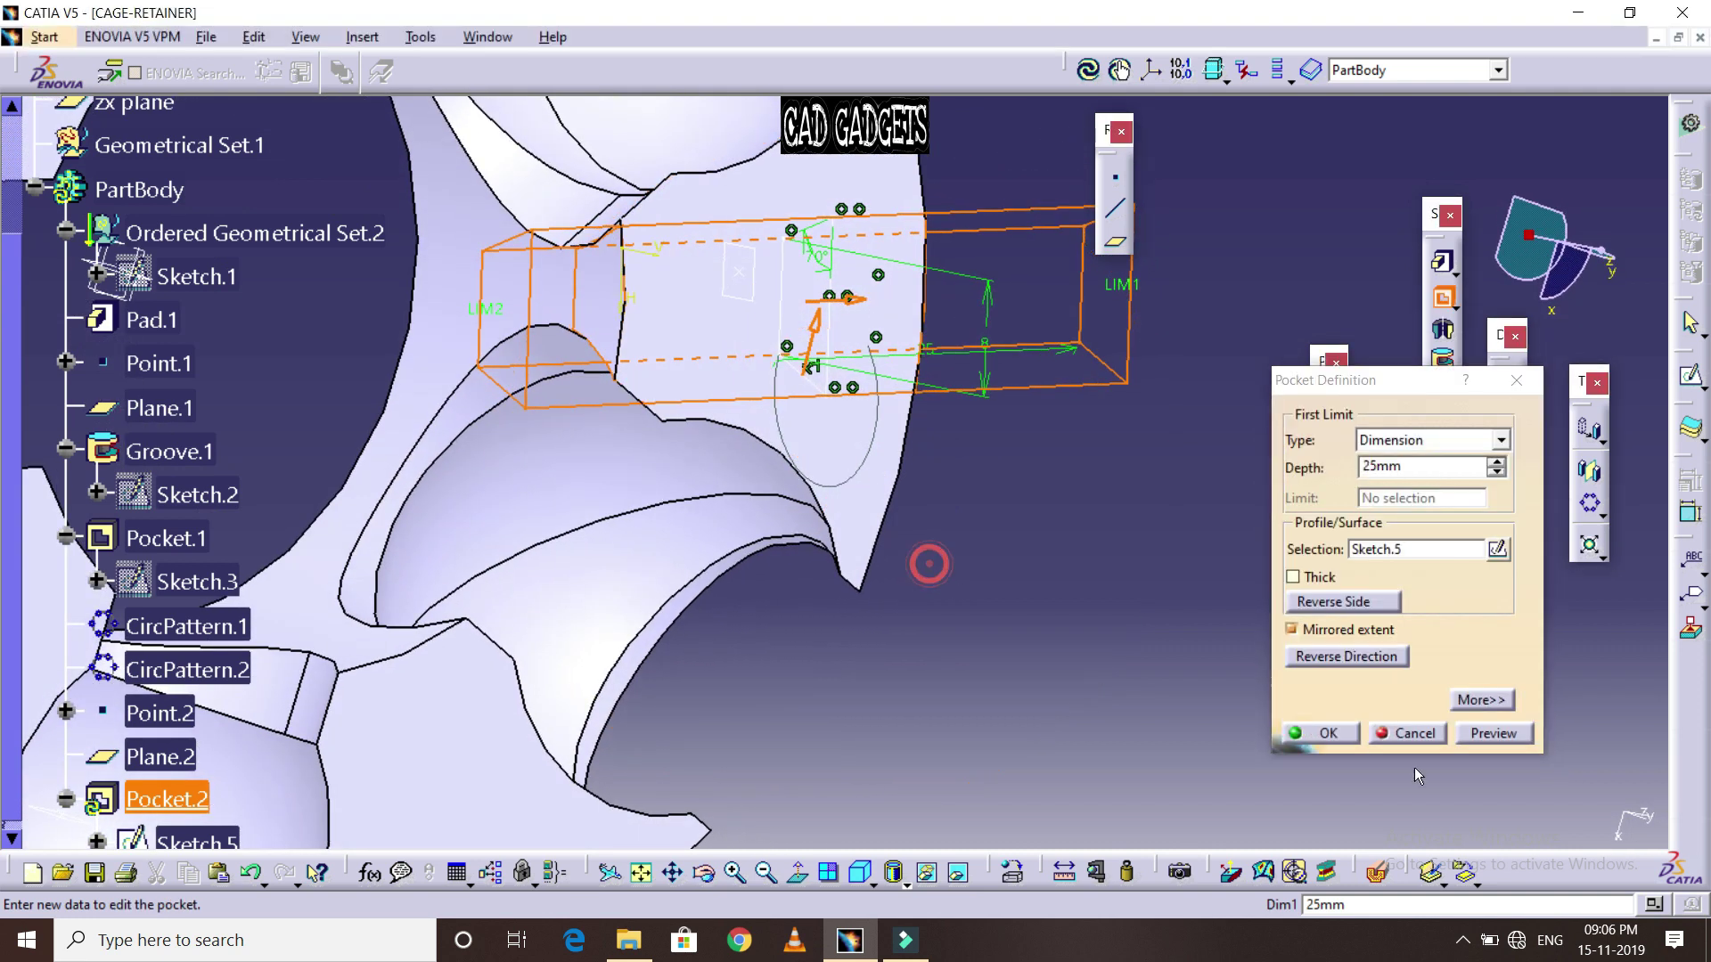
{"action": "left_click", "coordinate": [1428, 738]}
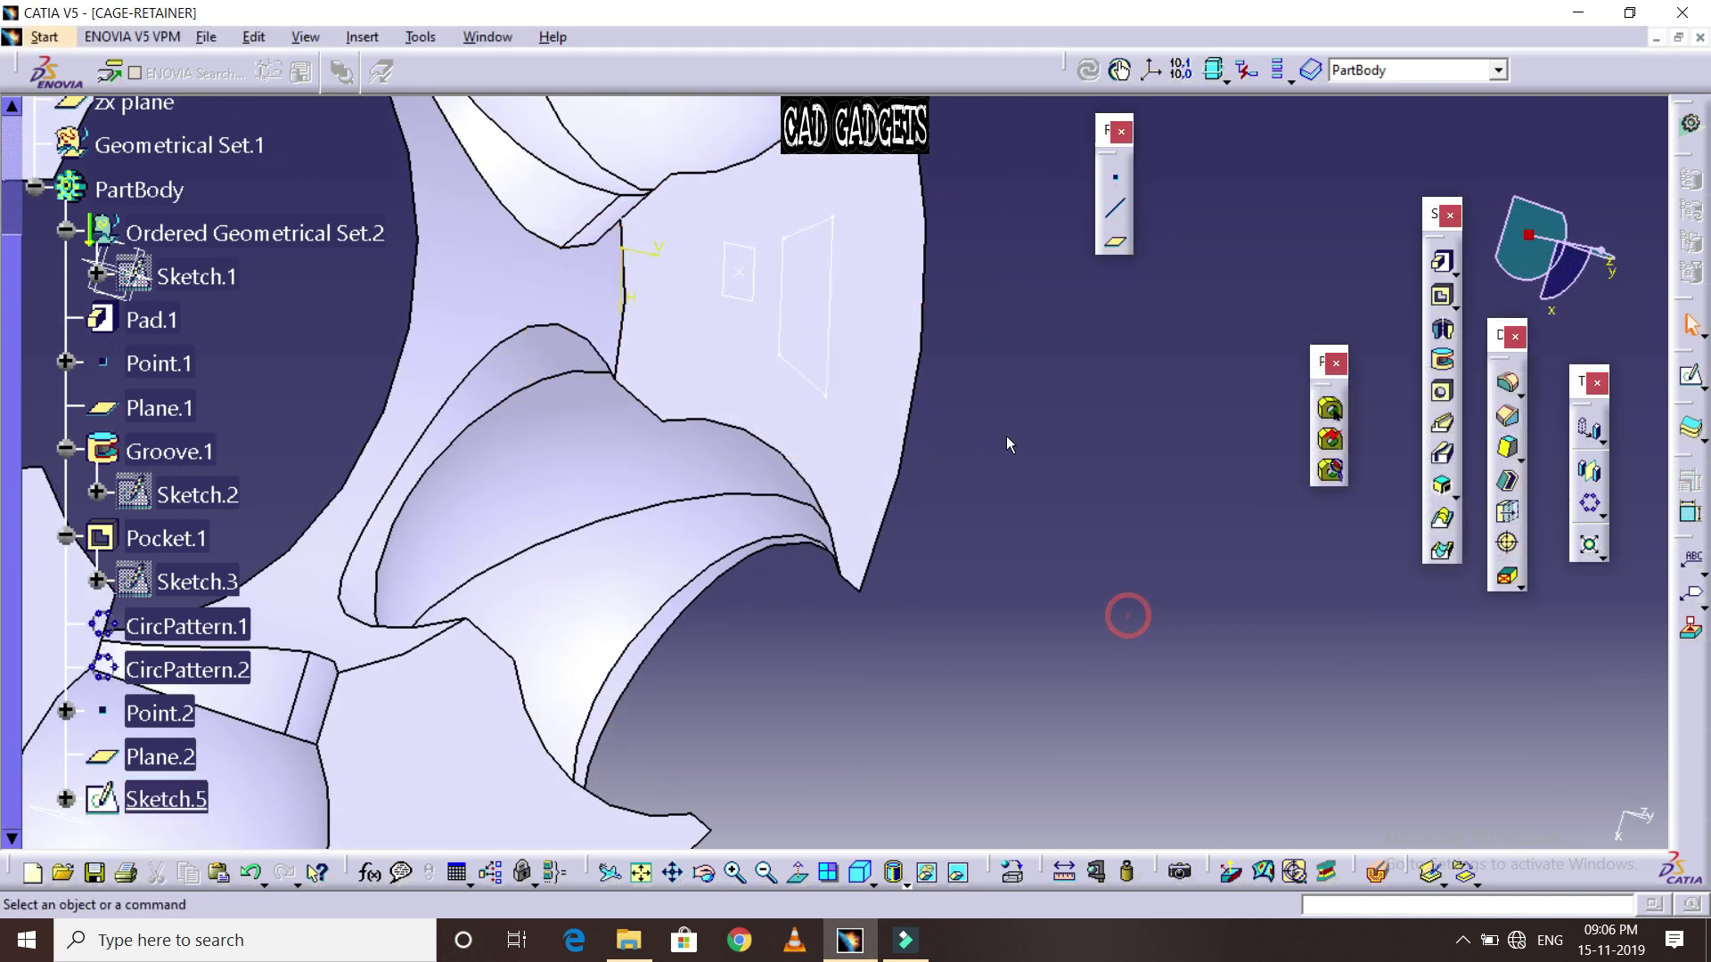
Reopen Sketch.5 in wireframe and change the slot width from 8 to 7, then 6
{"action": "double_click", "coordinate": [830, 357]}
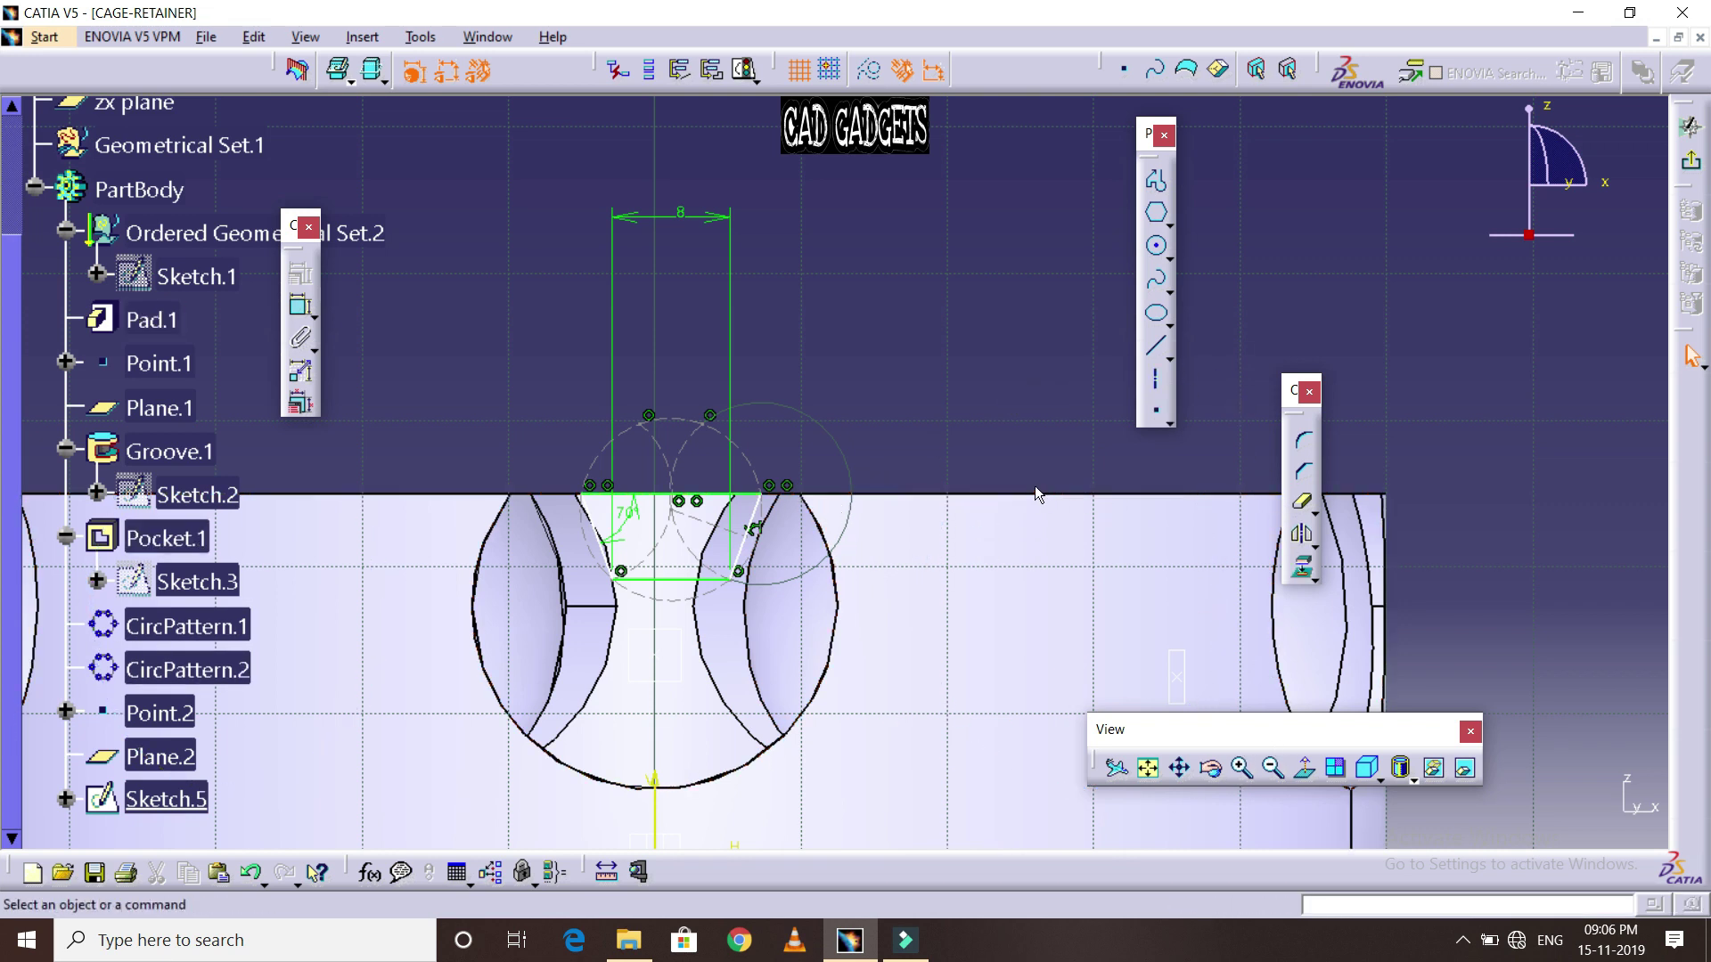
{"action": "left_click", "coordinate": [1413, 784]}
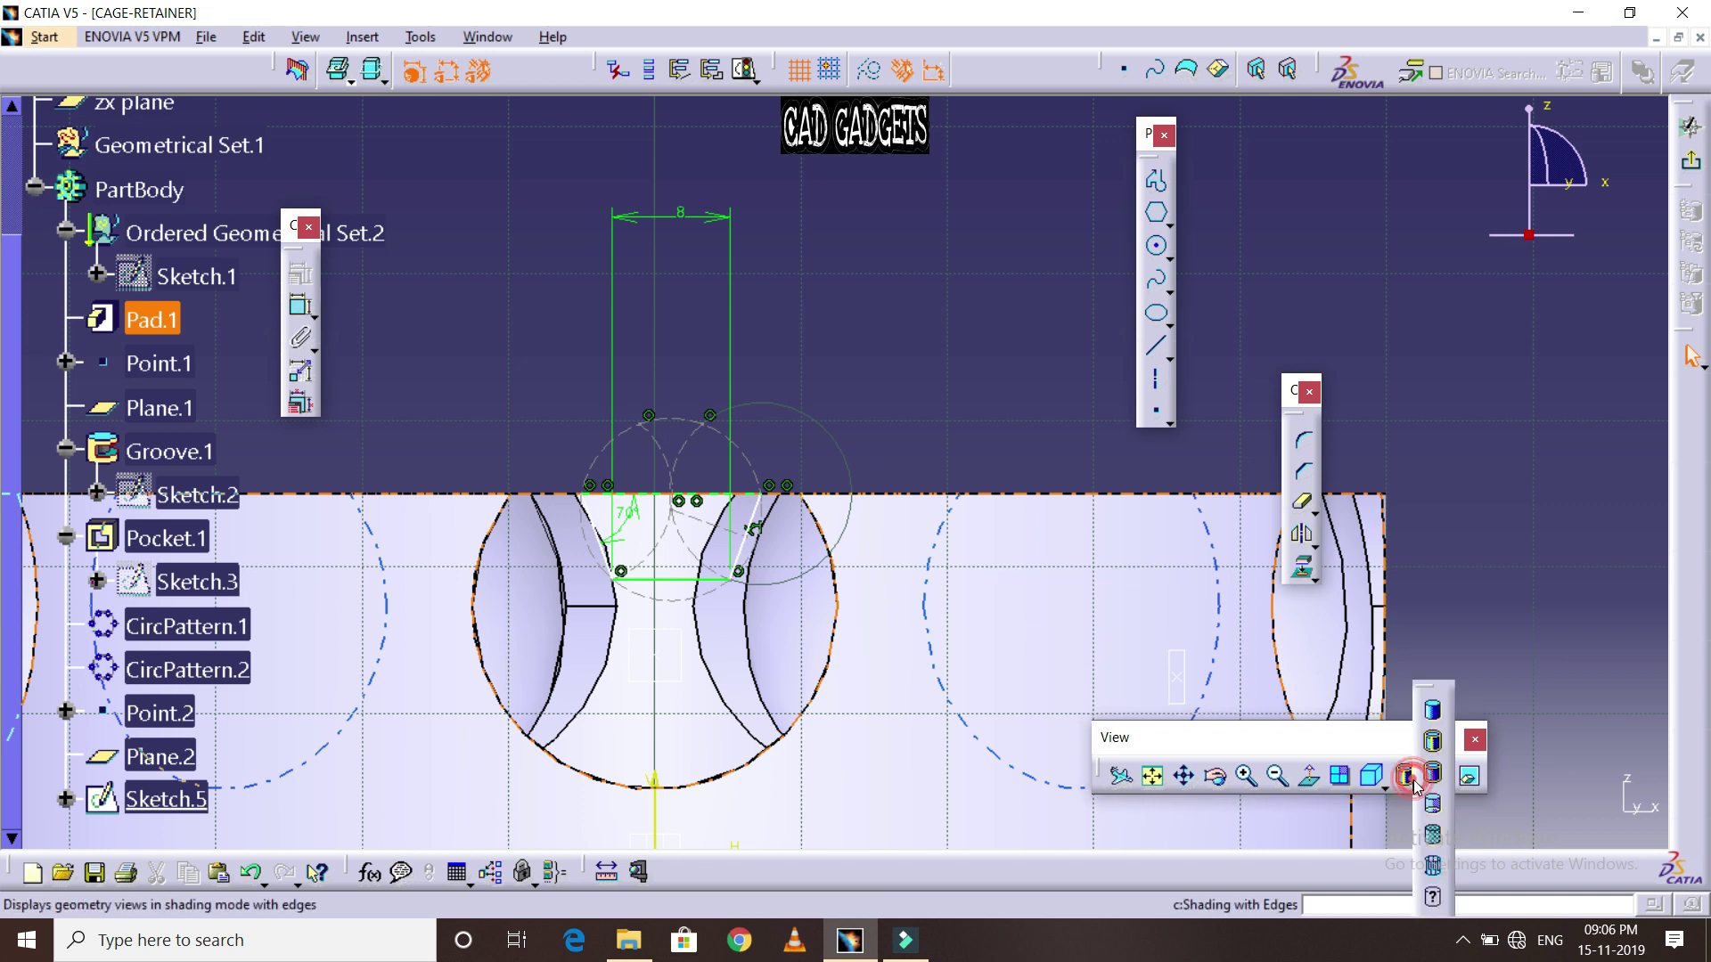
{"action": "left_click", "coordinate": [1432, 871]}
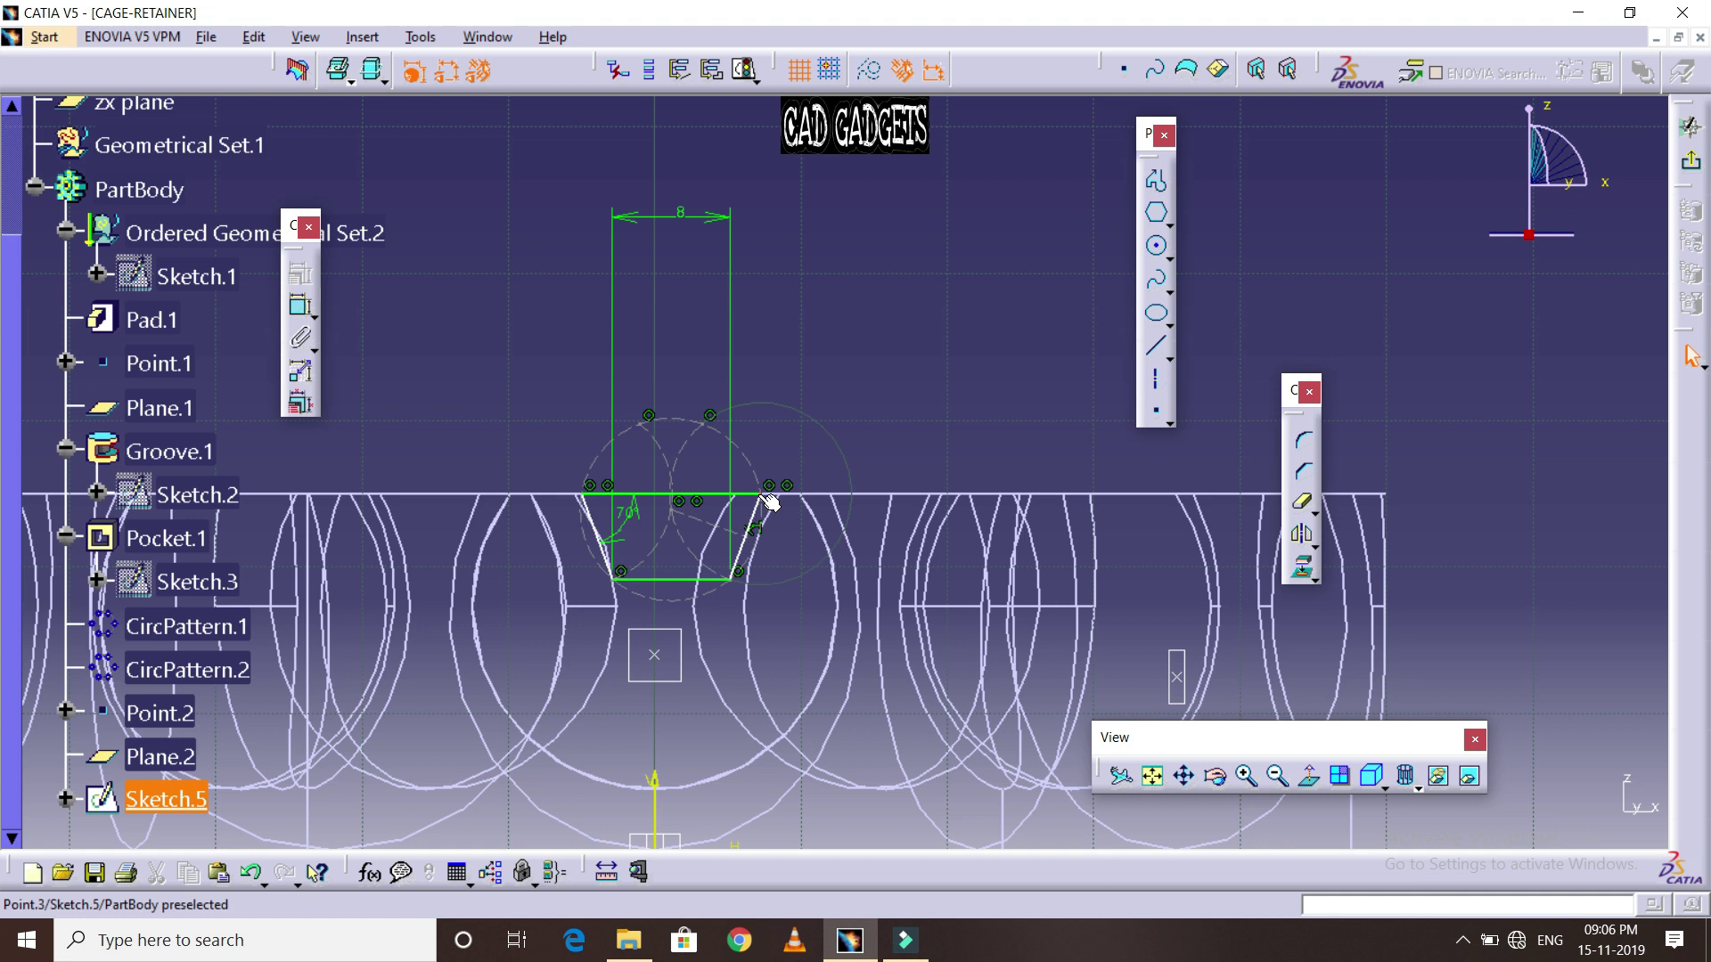
{"action": "double_click", "coordinate": [692, 219]}
{"action": "type", "text": "7"}
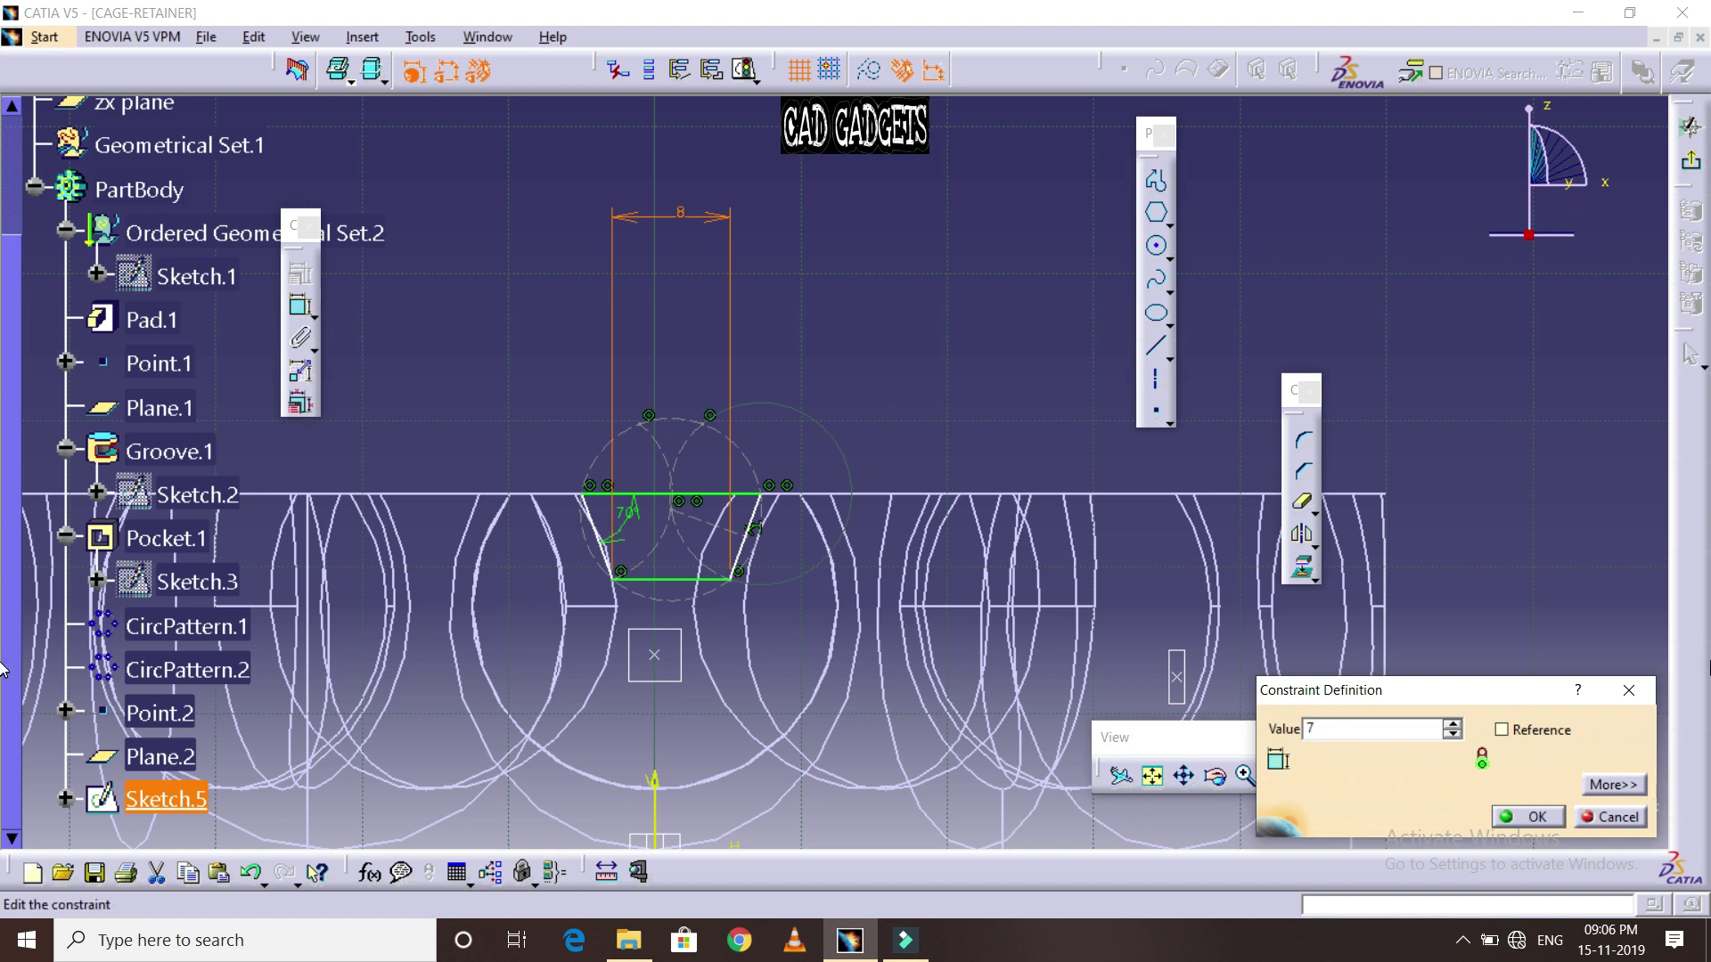
{"action": "left_click", "coordinate": [1629, 691]}
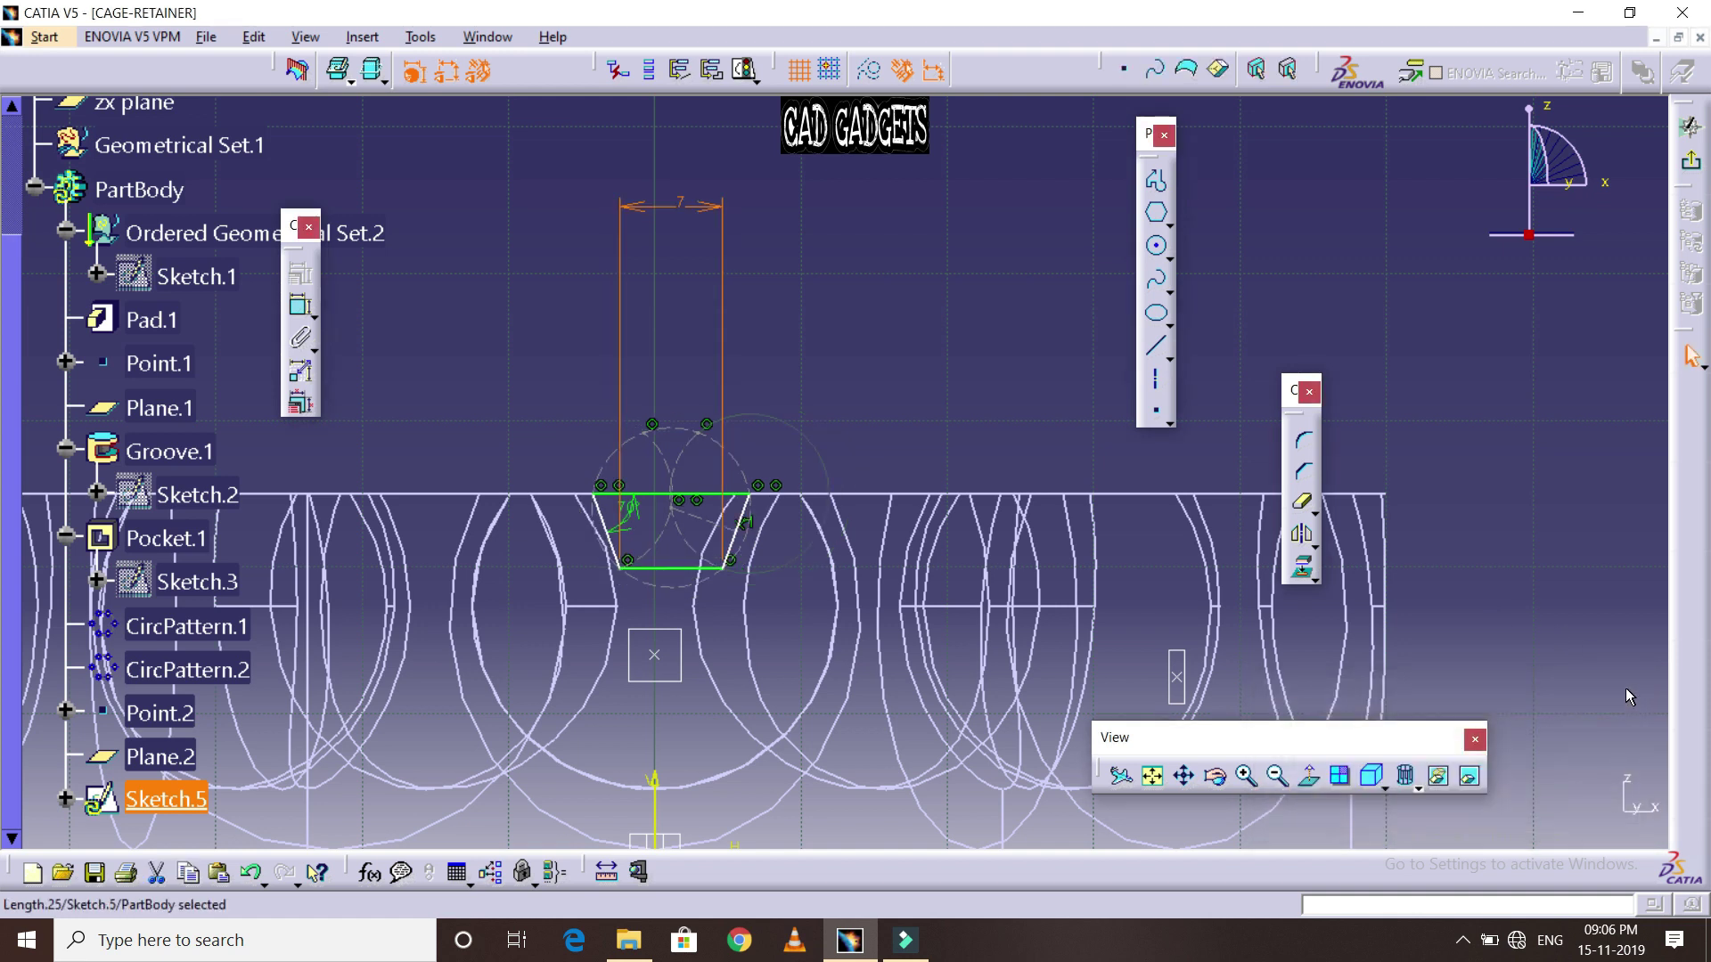
{"action": "double_click", "coordinate": [700, 218]}
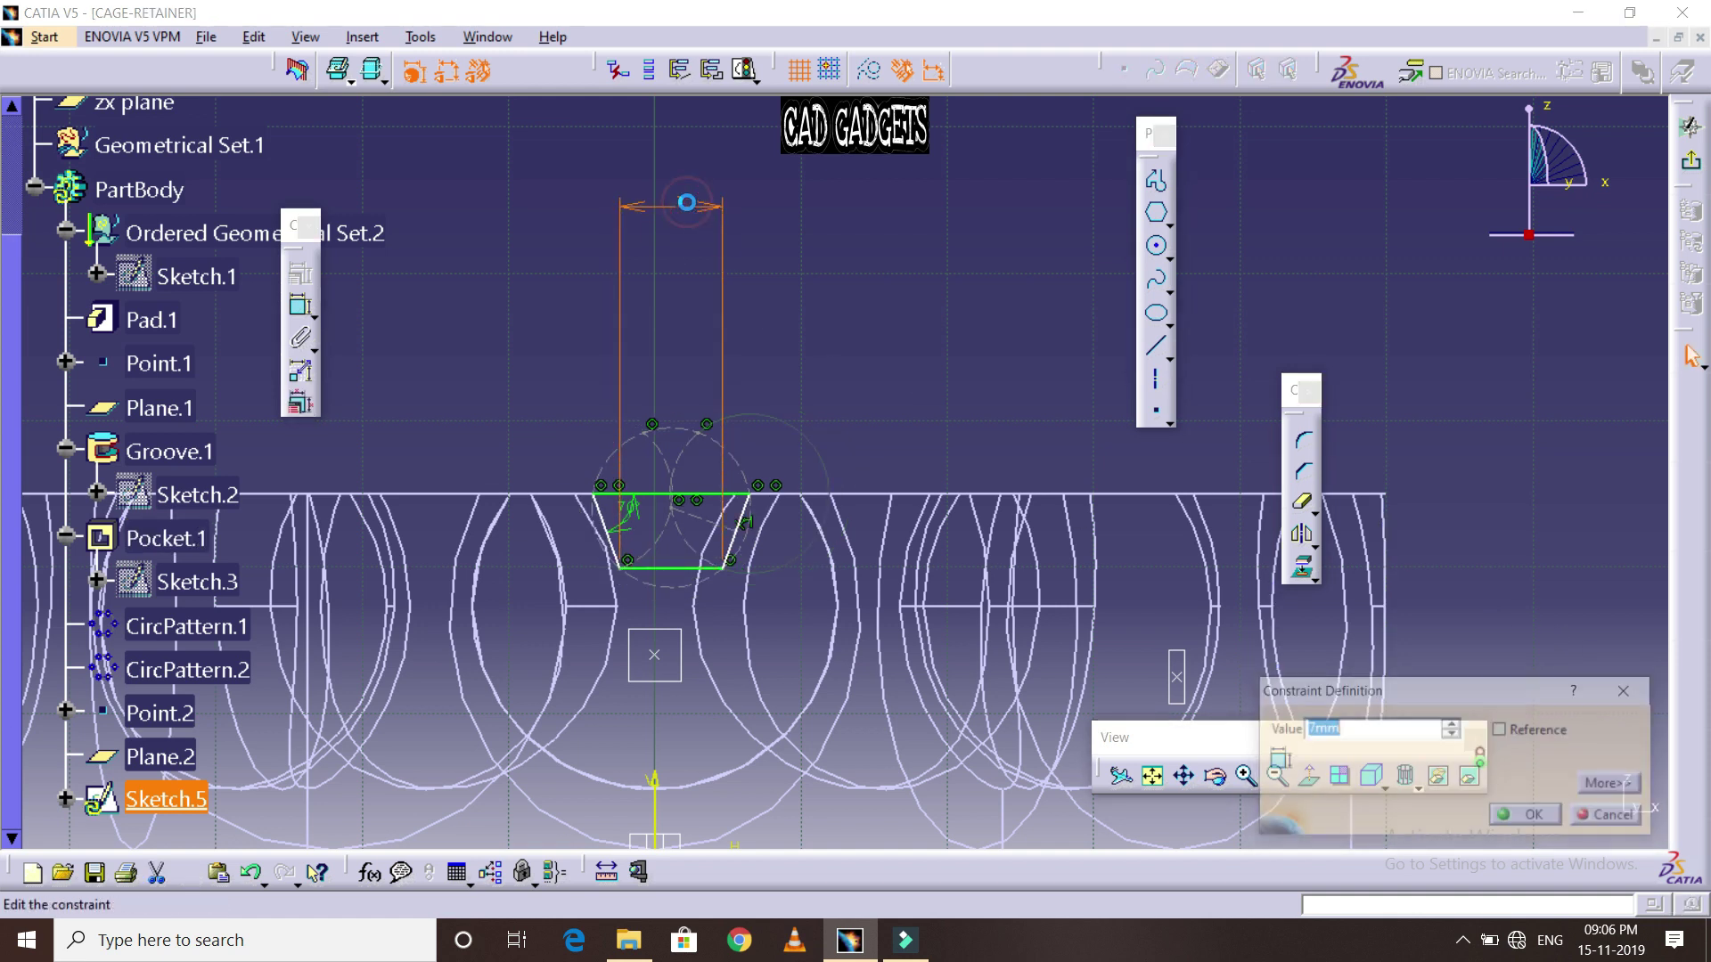
{"action": "type", "text": "6"}
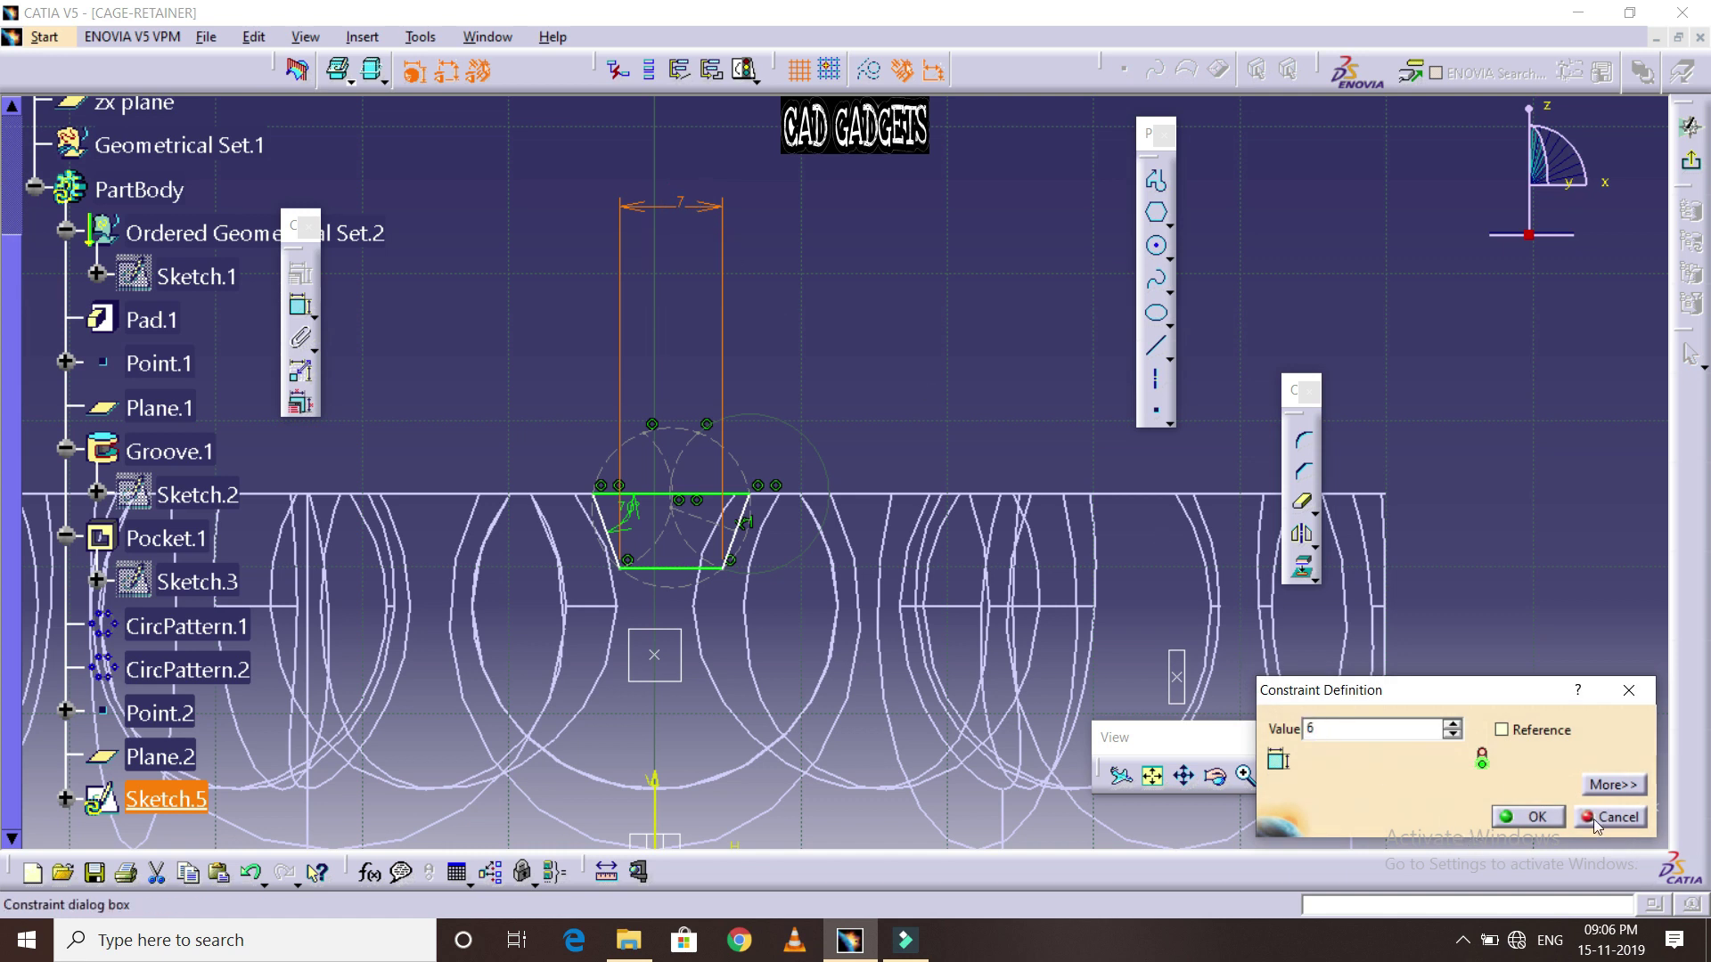
{"action": "left_click", "coordinate": [1550, 812]}
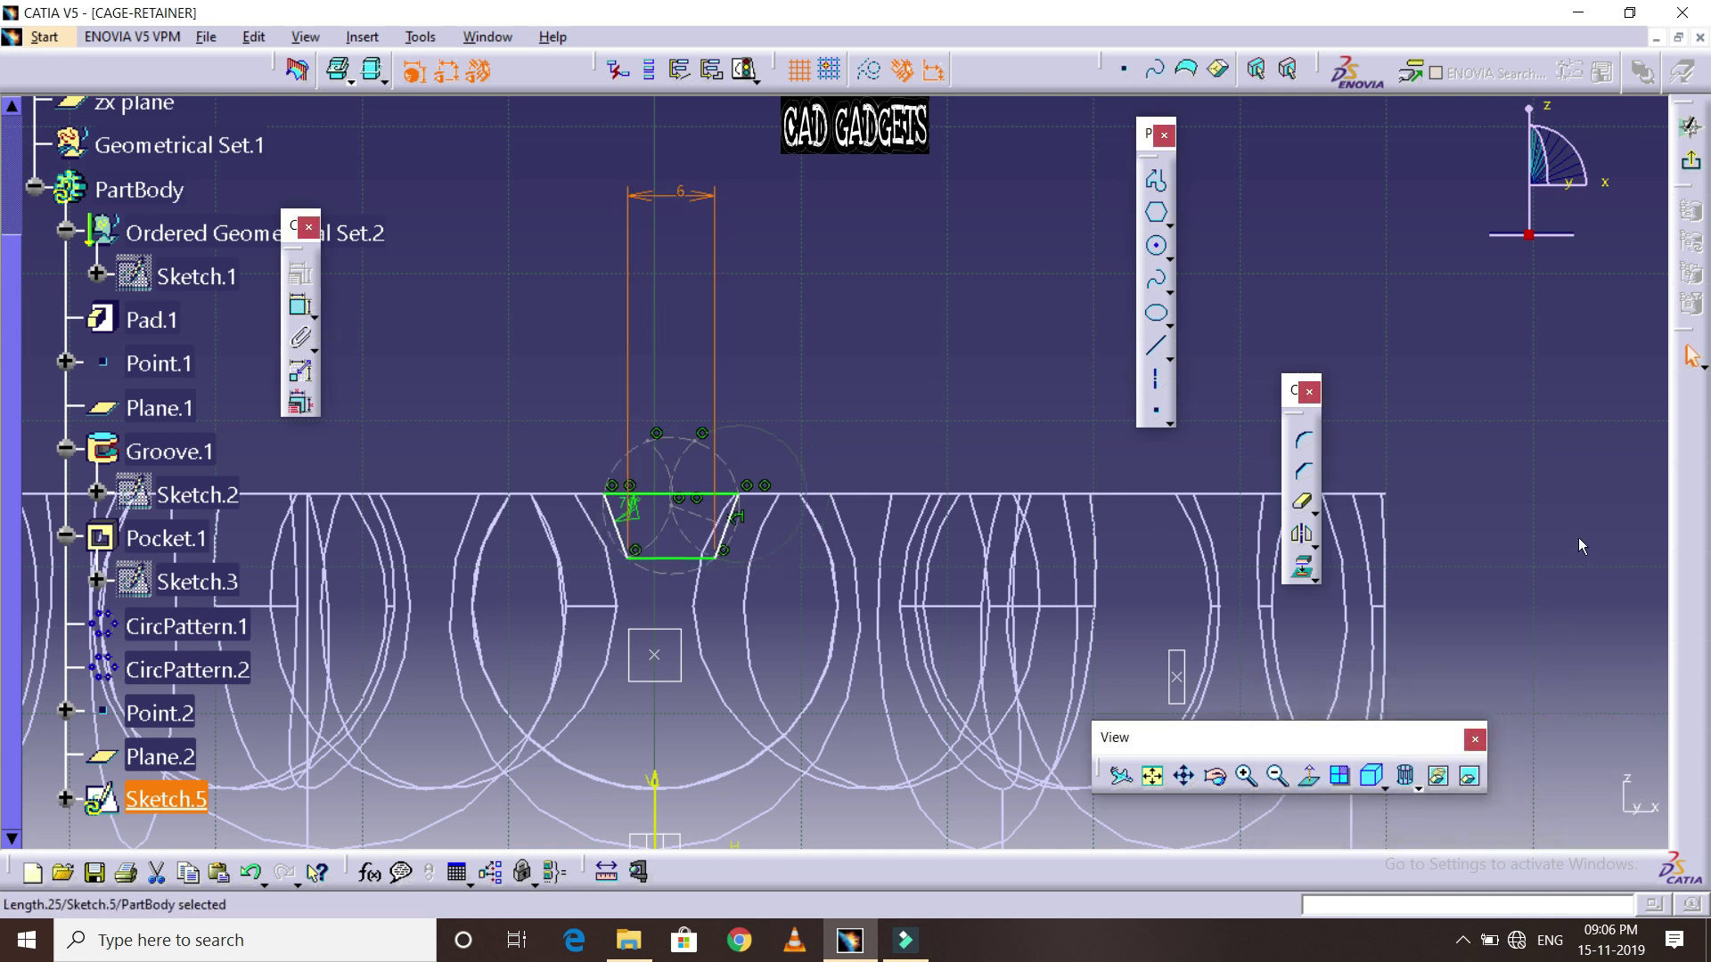
Nudge the slot profile slightly sideways, orbit to check it, and exit to the part
{"action": "left_click", "coordinate": [686, 493]}
{"action": "left_click_drag", "start_coordinate": [685, 493], "coordinate": [675, 492]}
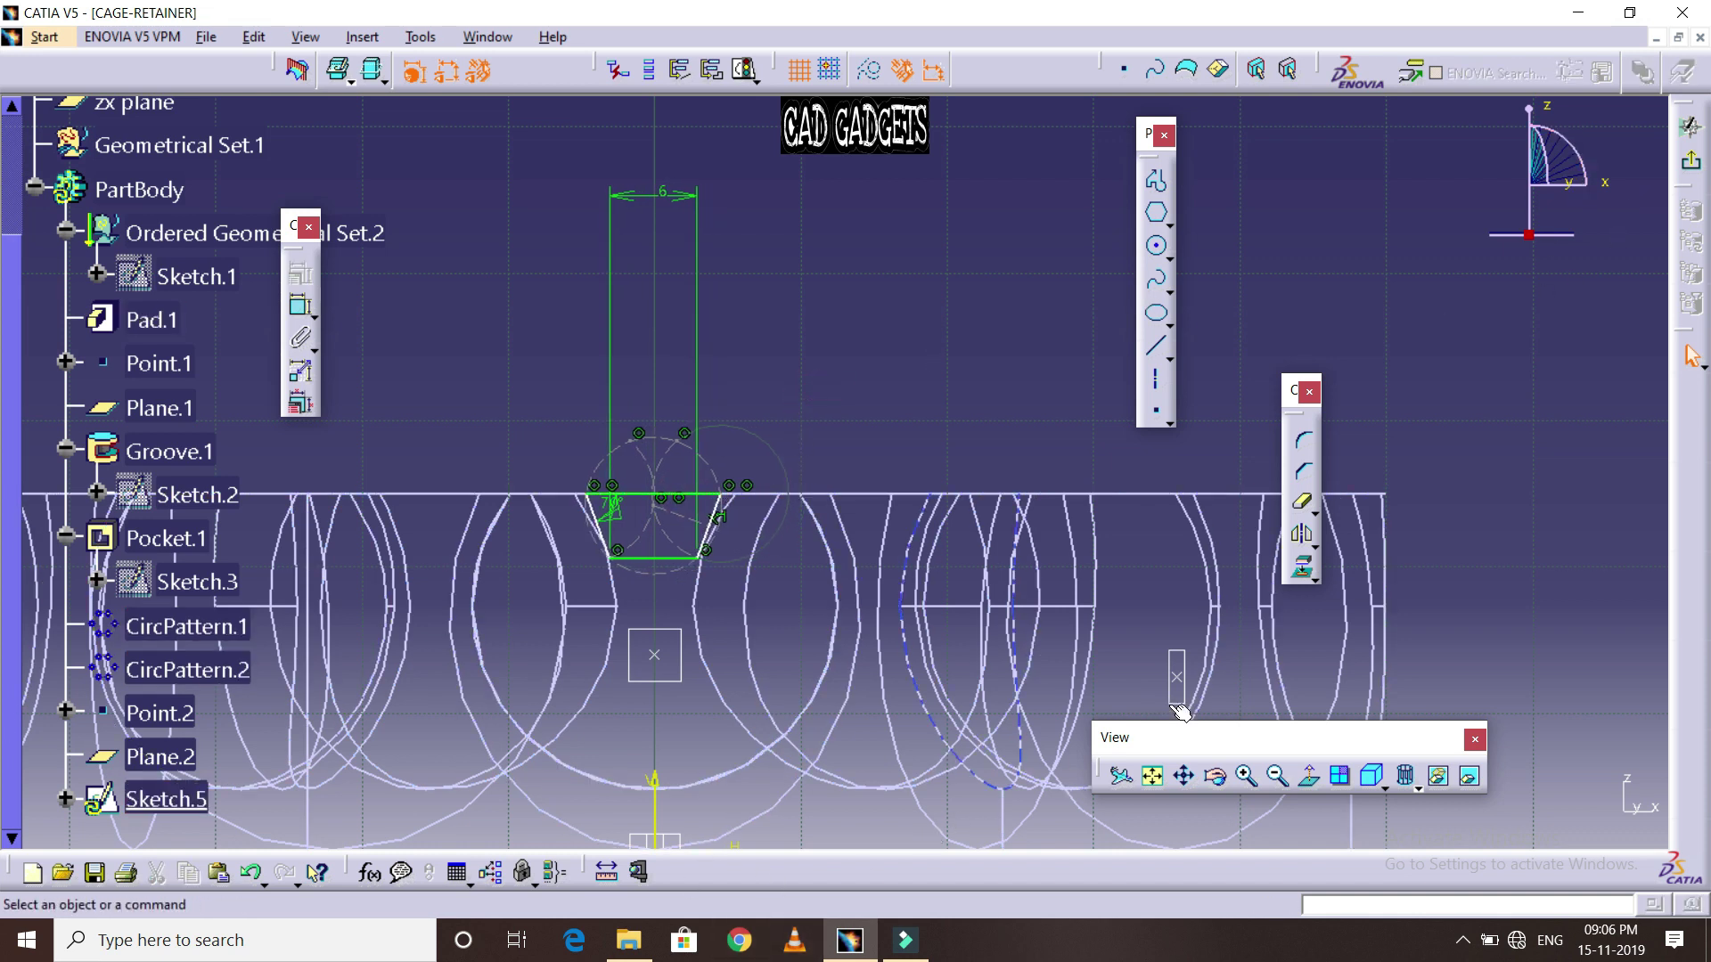
{"action": "mouse_move", "coordinate": [1199, 739]}
{"action": "left_mouse_down"}
{"action": "mouse_move", "coordinate": [1199, 272]}
{"action": "mouse_move", "coordinate": [1436, 532]}
{"action": "mouse_move", "coordinate": [1680, 71]}
{"action": "mouse_move", "coordinate": [974, 412]}
{"action": "left_mouse_up"}
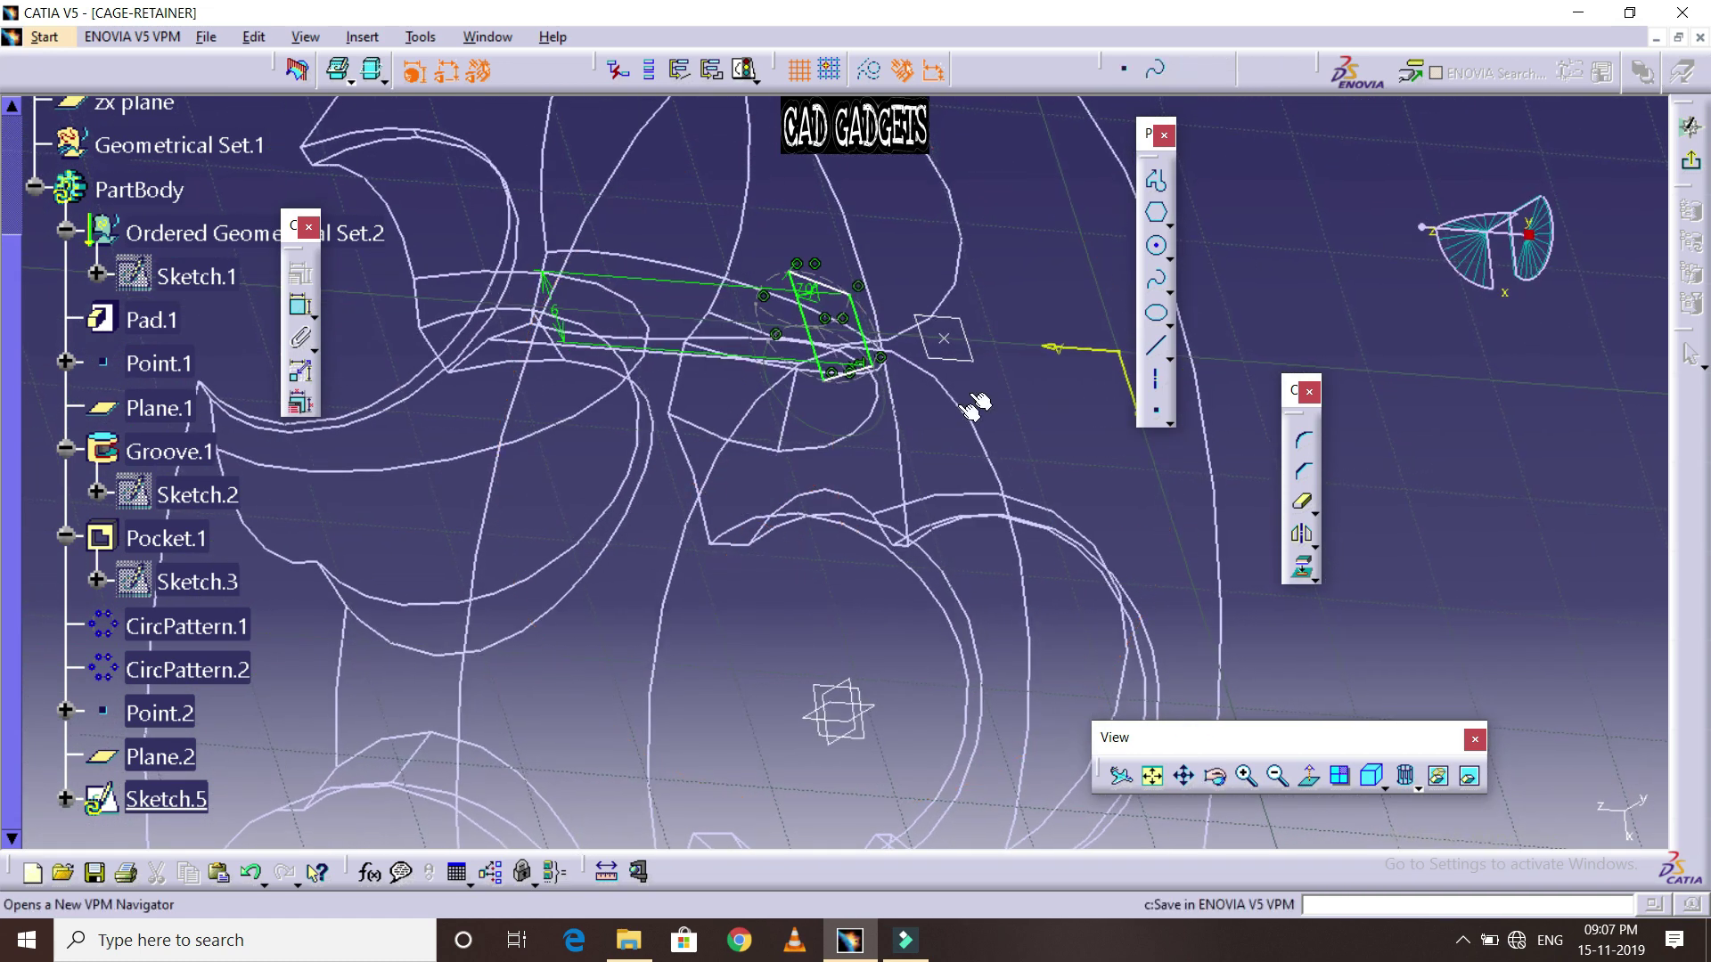
{"action": "left_click", "coordinate": [1214, 781]}
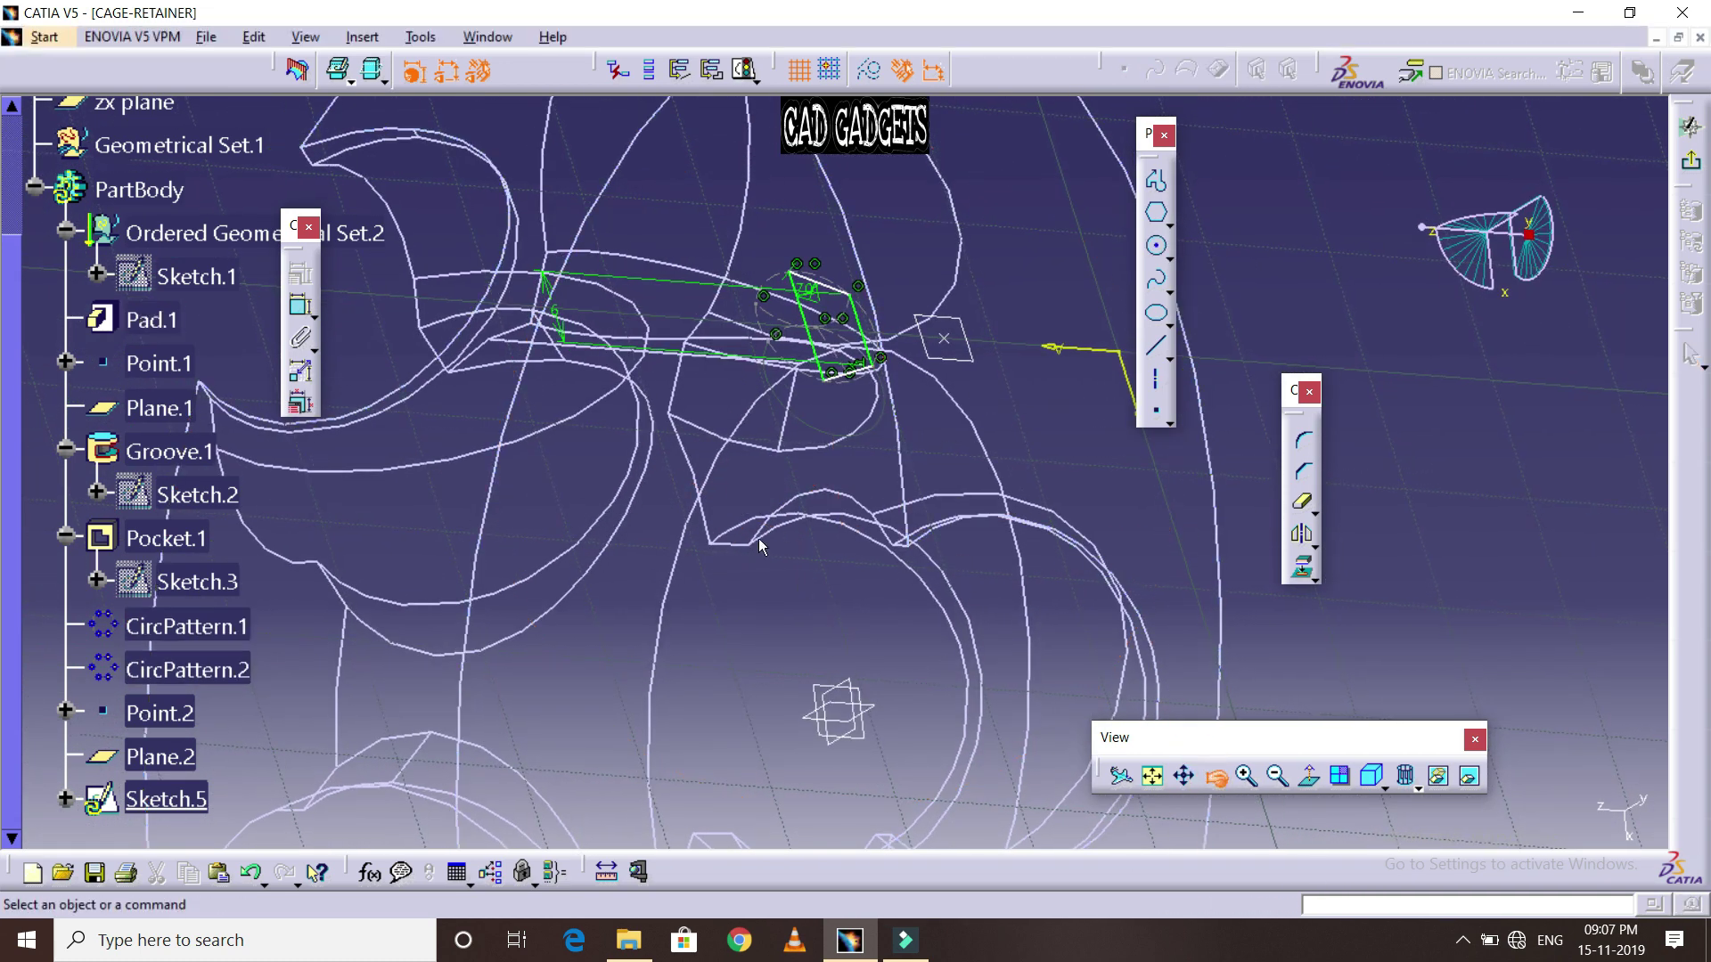
{"action": "mouse_move", "coordinate": [829, 561]}
{"action": "left_mouse_down"}
{"action": "mouse_move", "coordinate": [973, 415]}
{"action": "mouse_move", "coordinate": [1040, 455]}
{"action": "mouse_move", "coordinate": [924, 451]}
{"action": "left_mouse_up"}
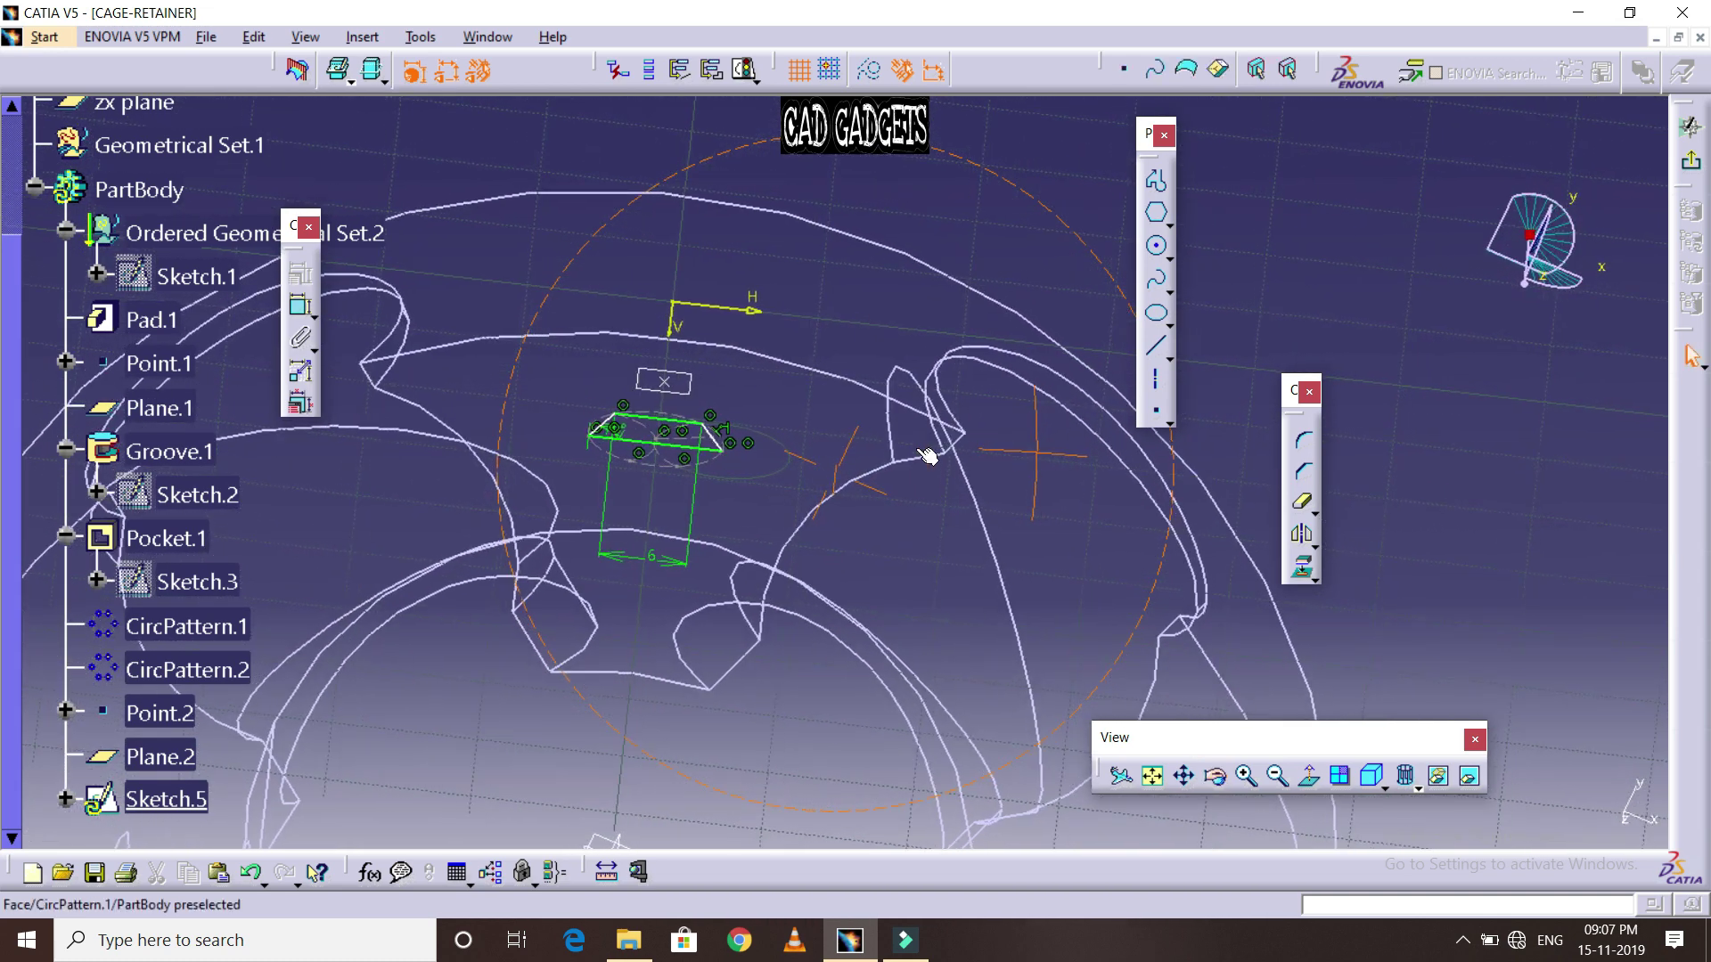
{"action": "left_click", "coordinate": [660, 448]}
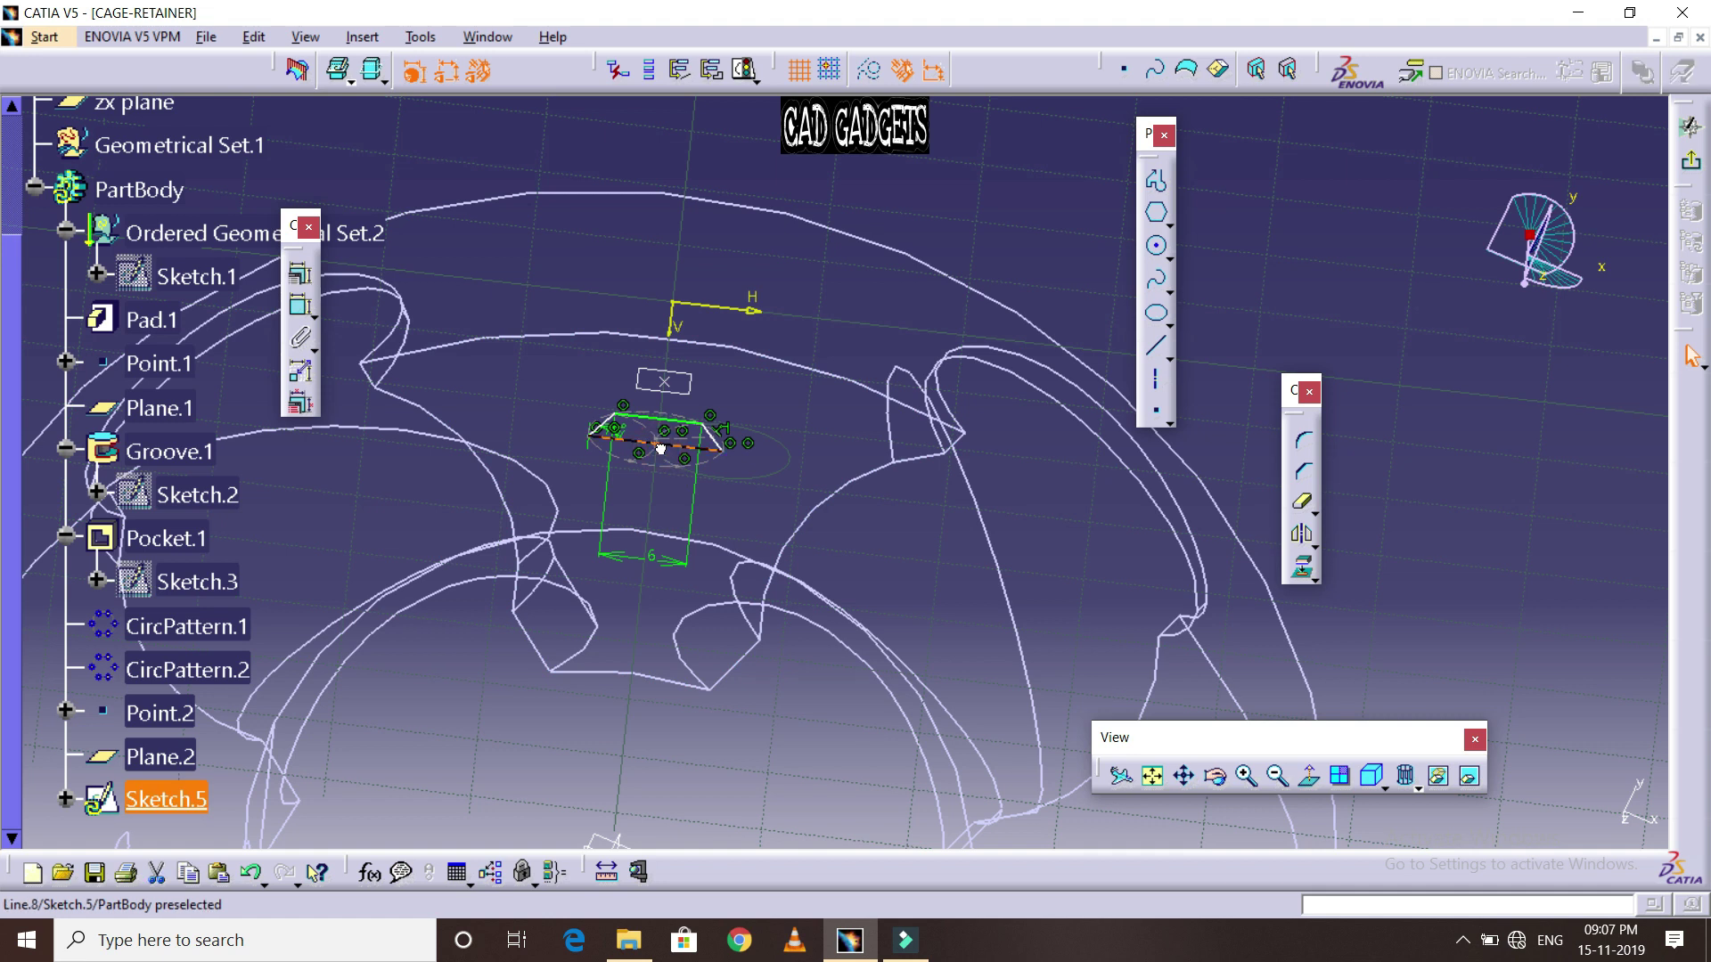
{"action": "left_click_drag", "start_coordinate": [664, 449], "coordinate": [668, 451]}
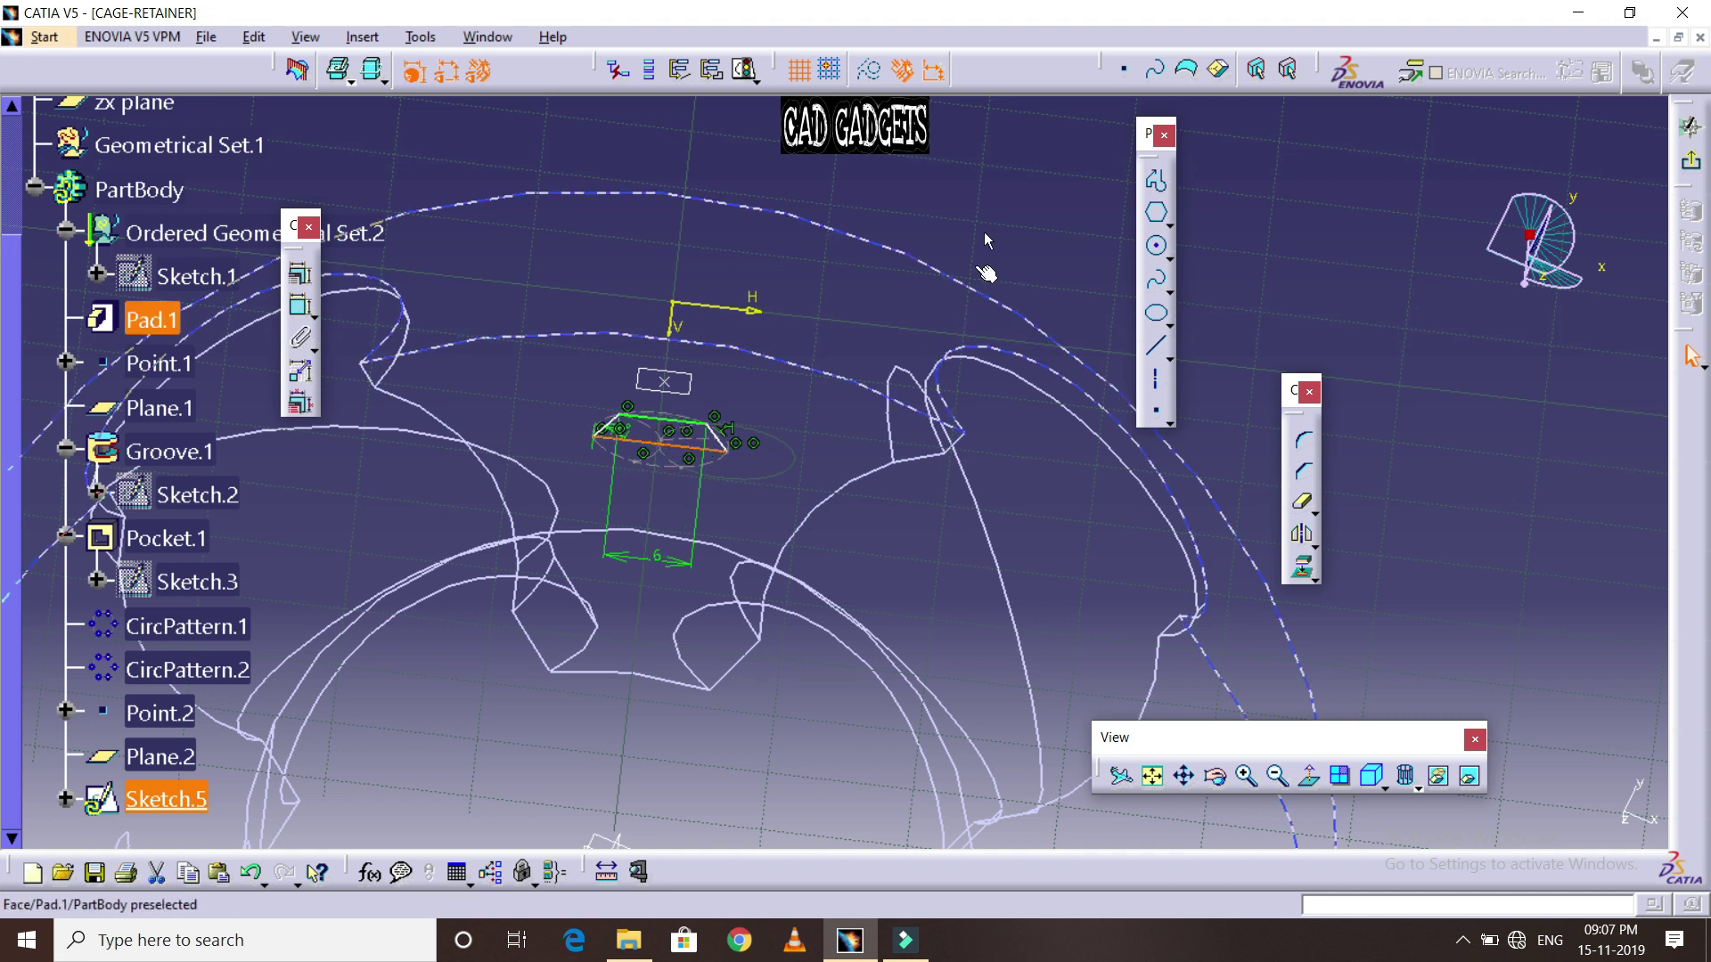
{"action": "left_click", "coordinate": [1488, 284]}
{"action": "left_click", "coordinate": [1692, 163]}
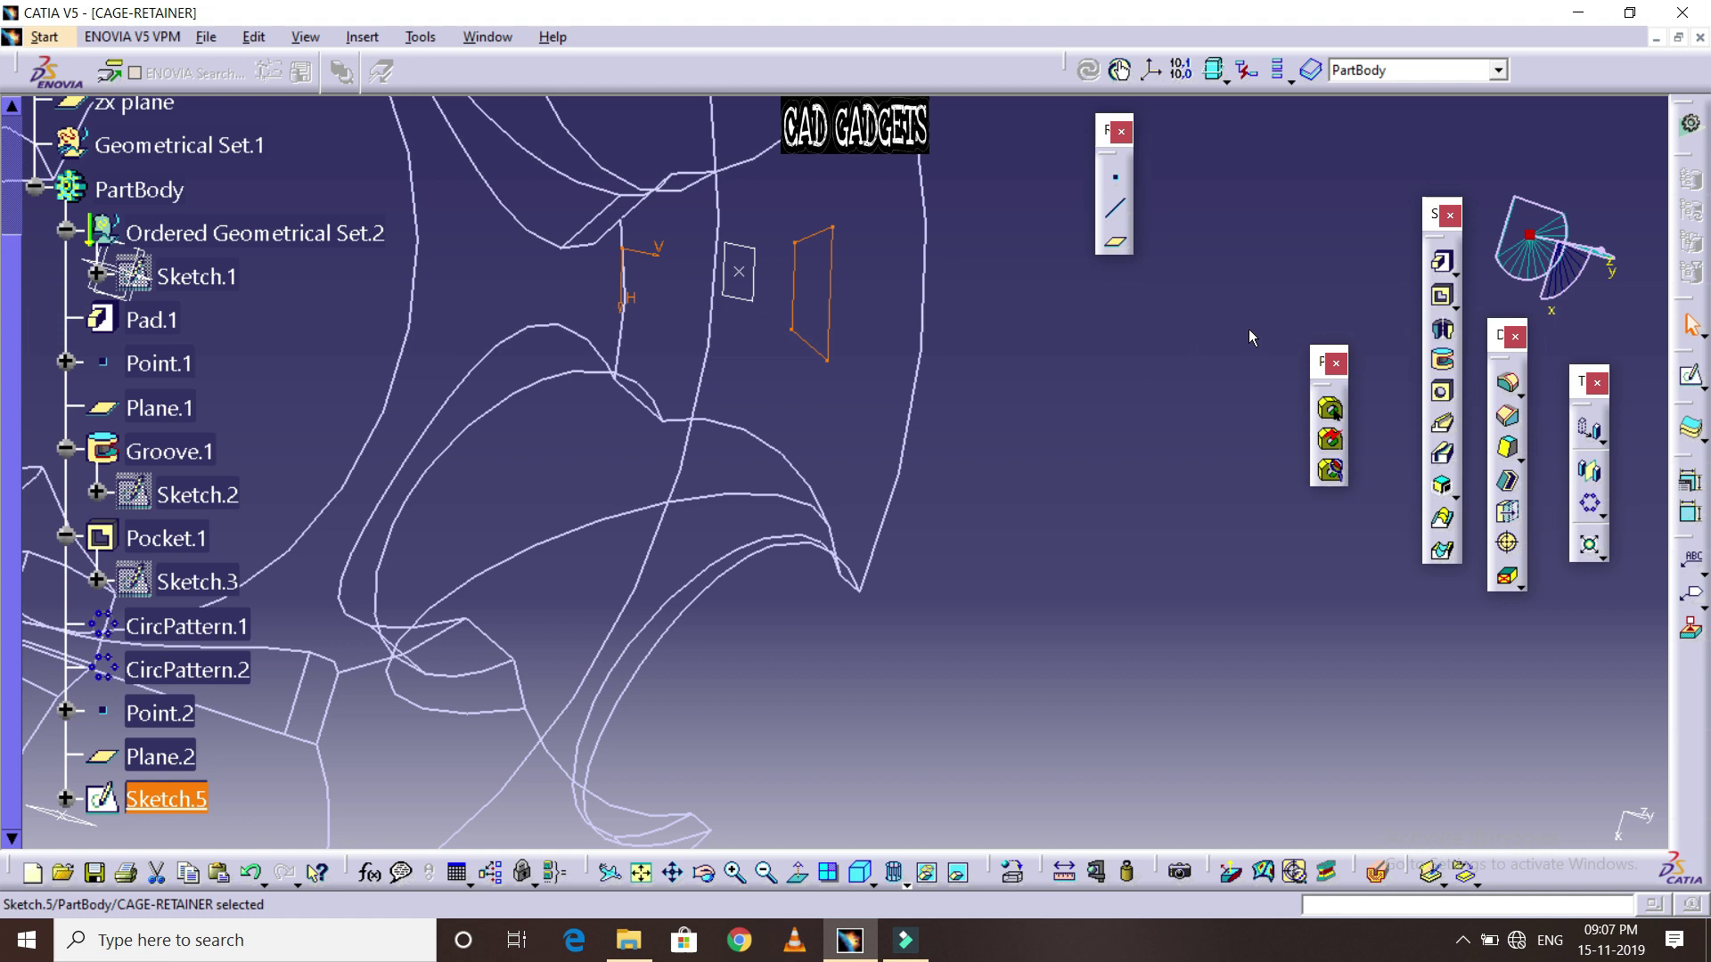
Preview a mirrored pocket from Sketch.5 again and cancel it
{"action": "left_click", "coordinate": [1122, 377]}
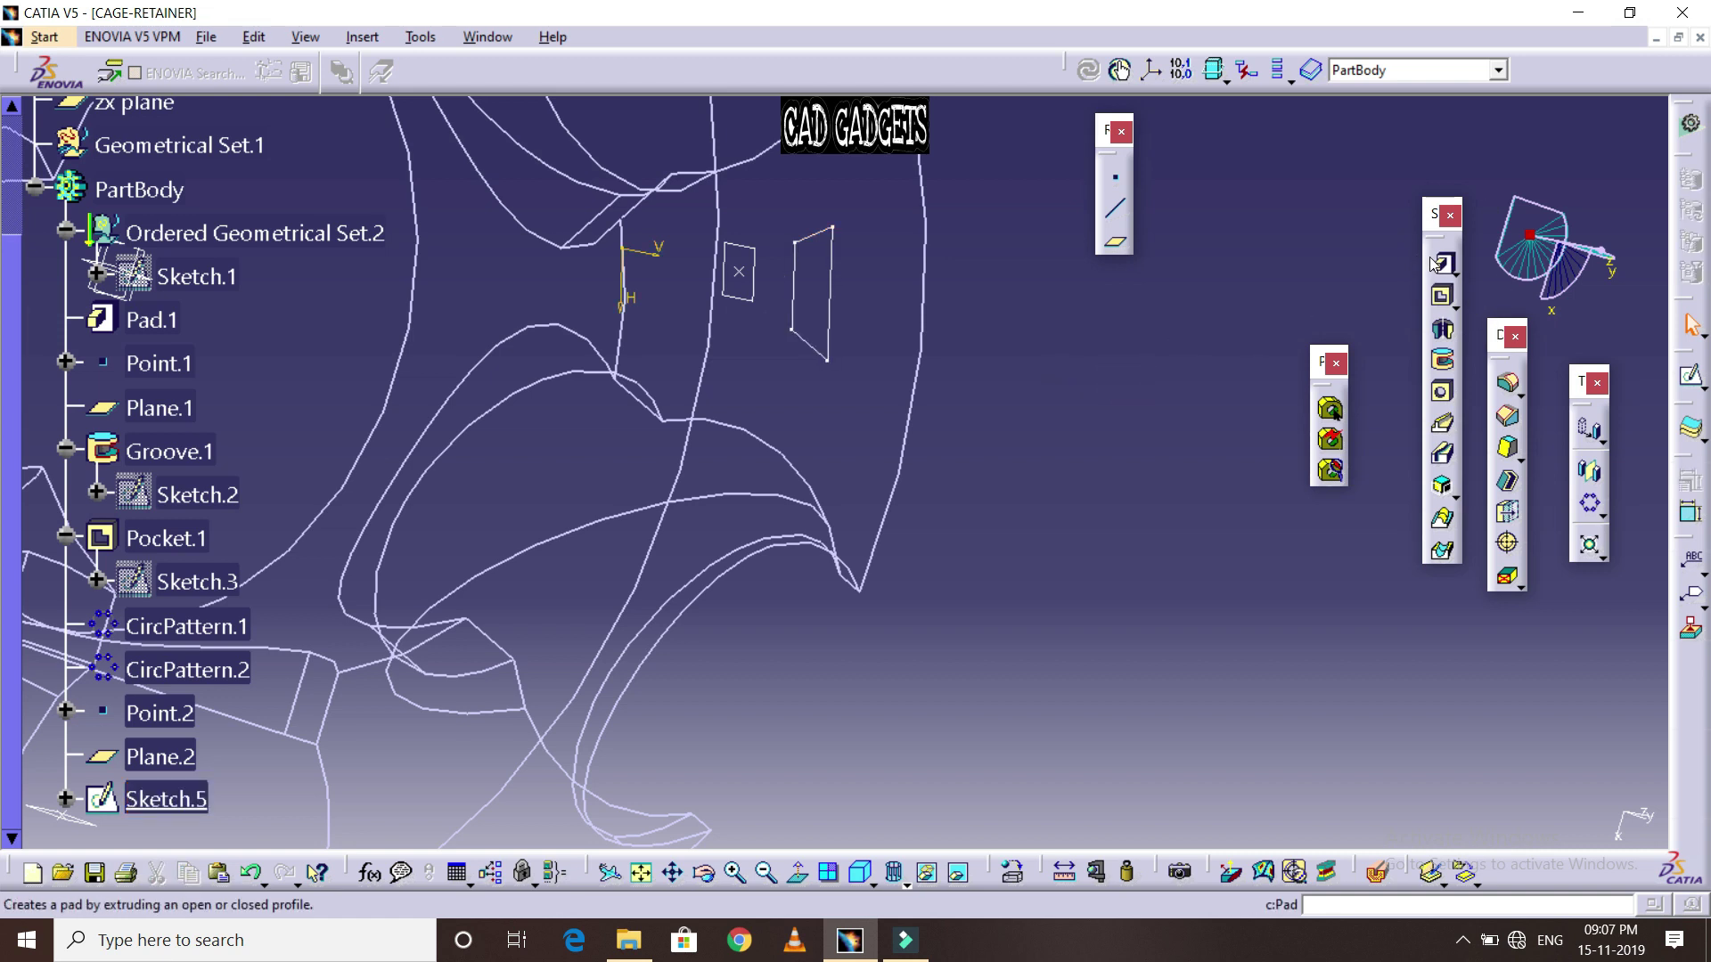
{"action": "left_click", "coordinate": [1330, 409]}
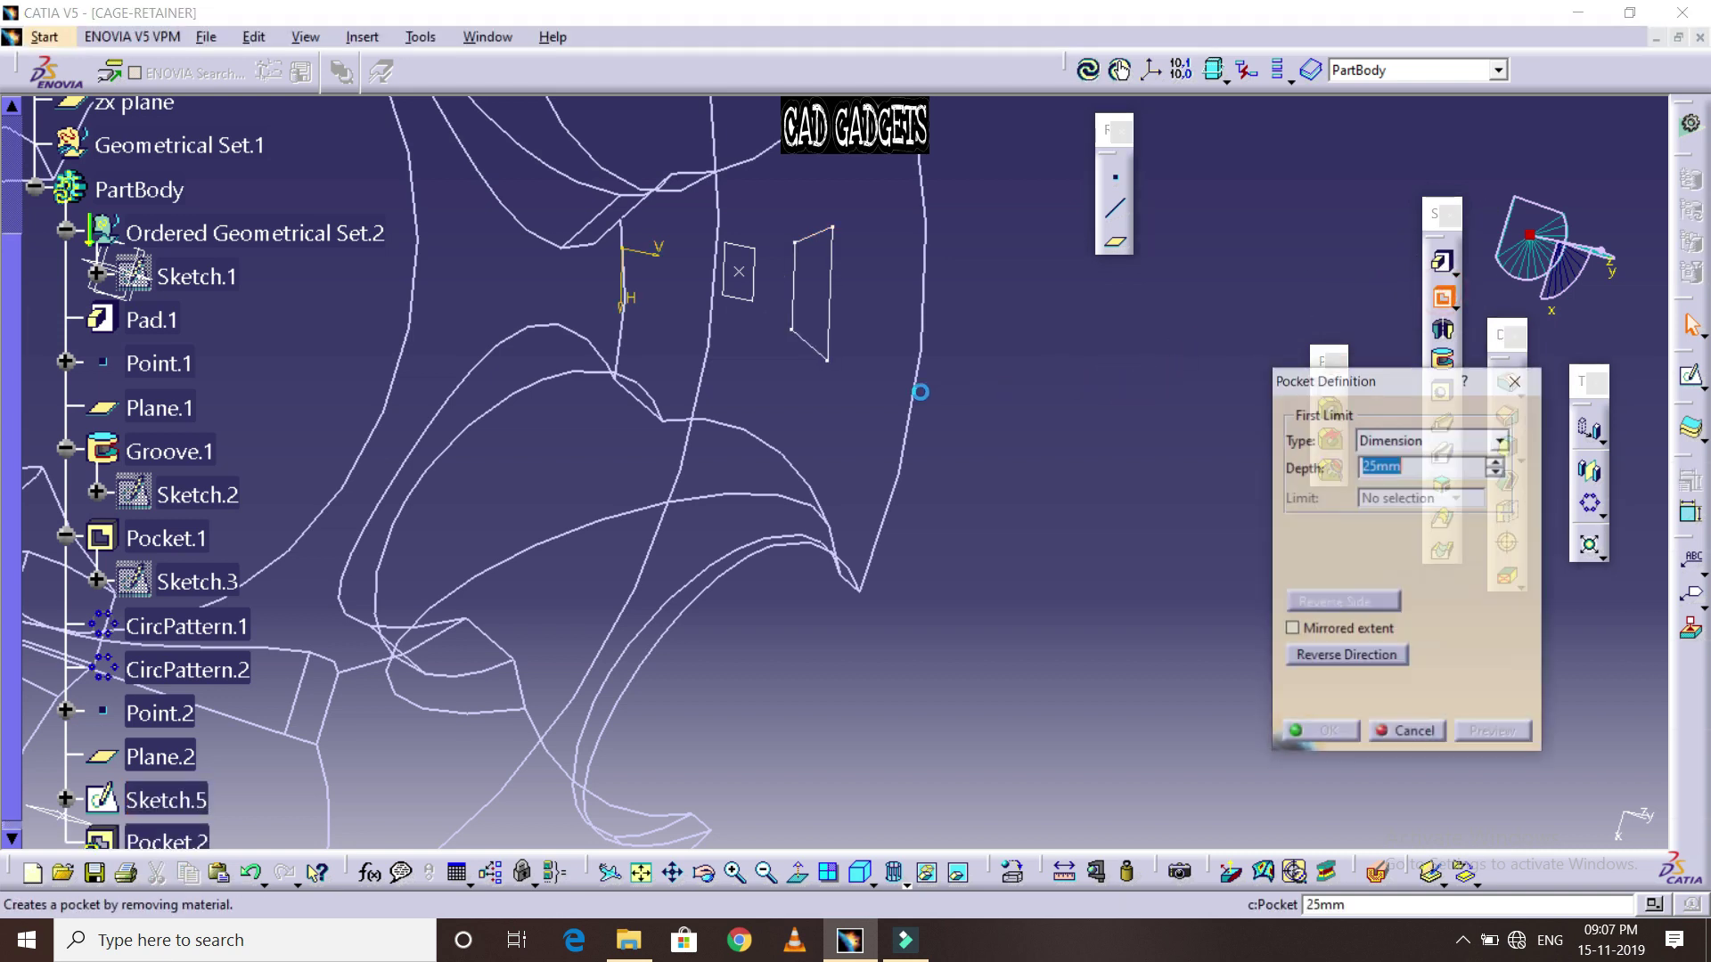
{"action": "left_click", "coordinate": [836, 304]}
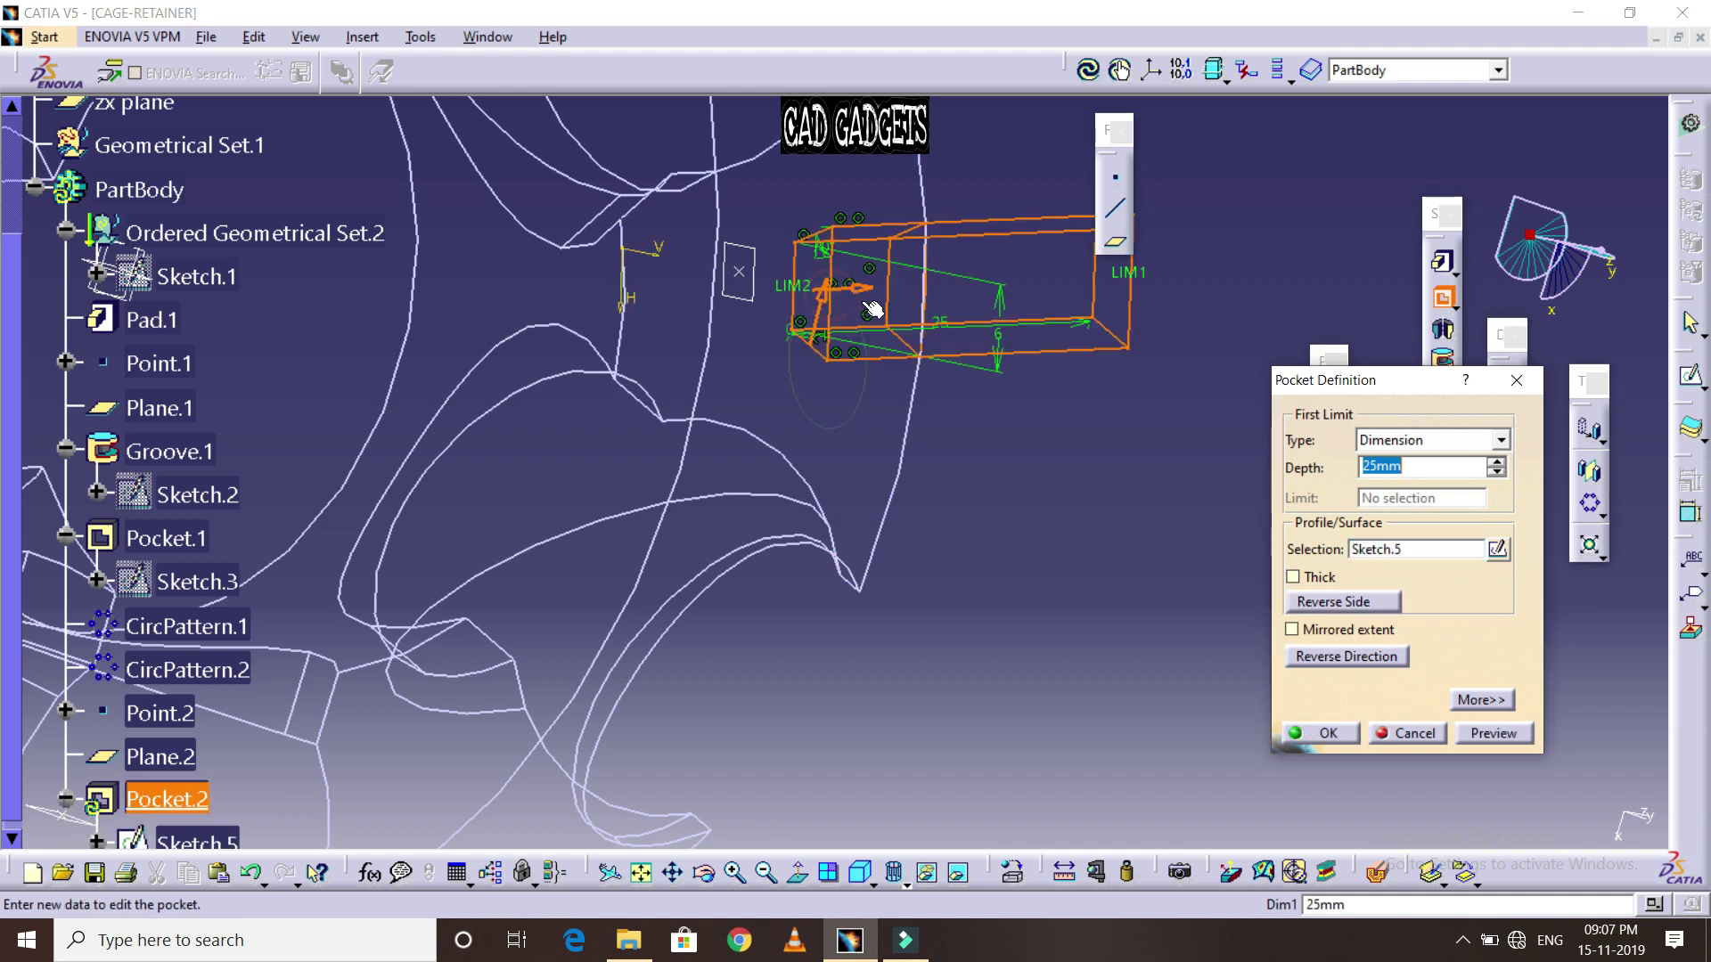
{"action": "left_click", "coordinate": [1369, 629]}
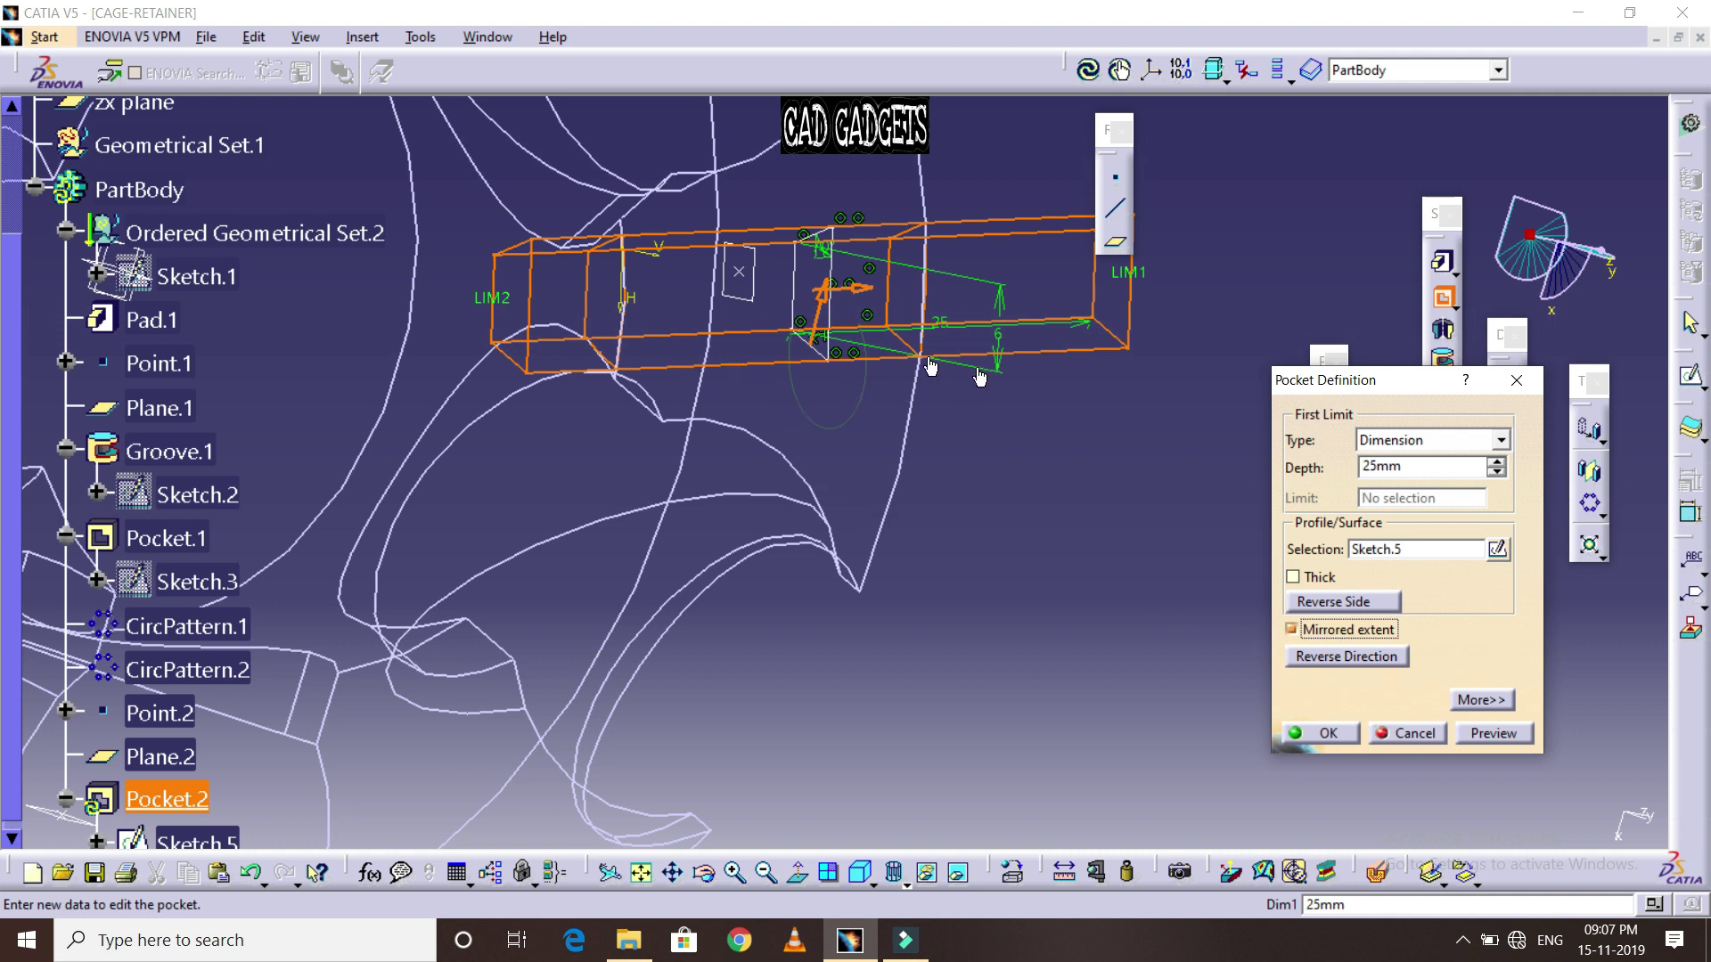
{"action": "left_click", "coordinate": [1429, 733]}
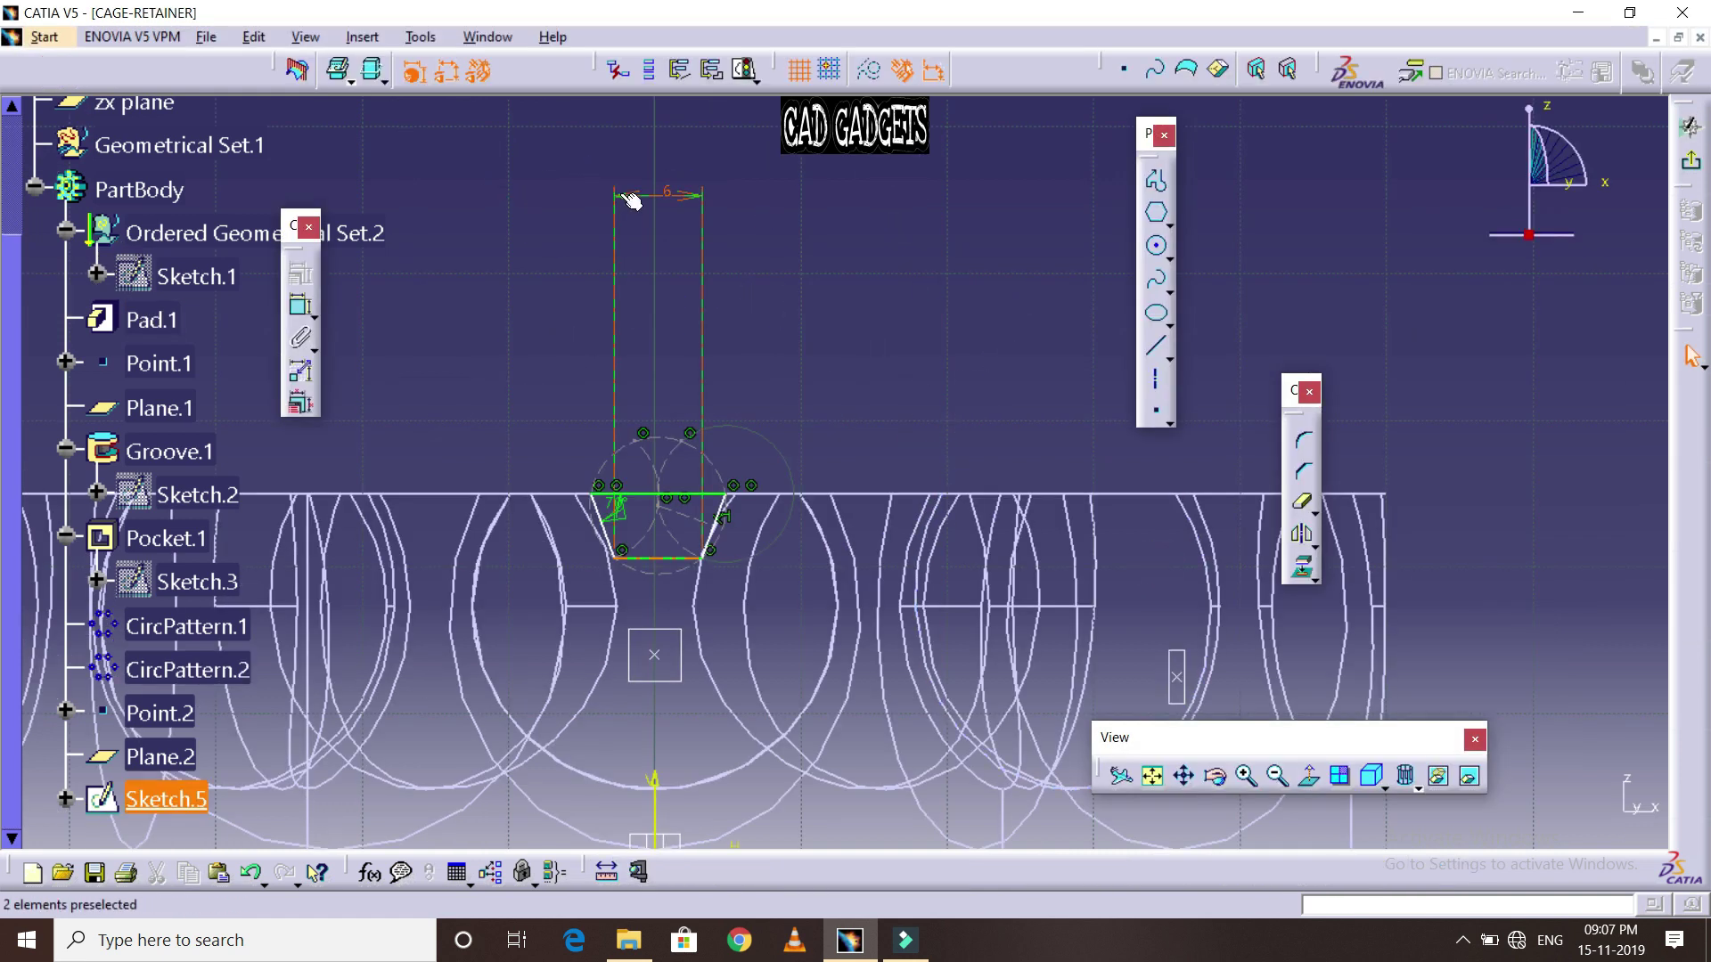
Change the slot width constraint from 6 mm to 5 mm and exit the sketcher
{"action": "double_click", "coordinate": [669, 194]}
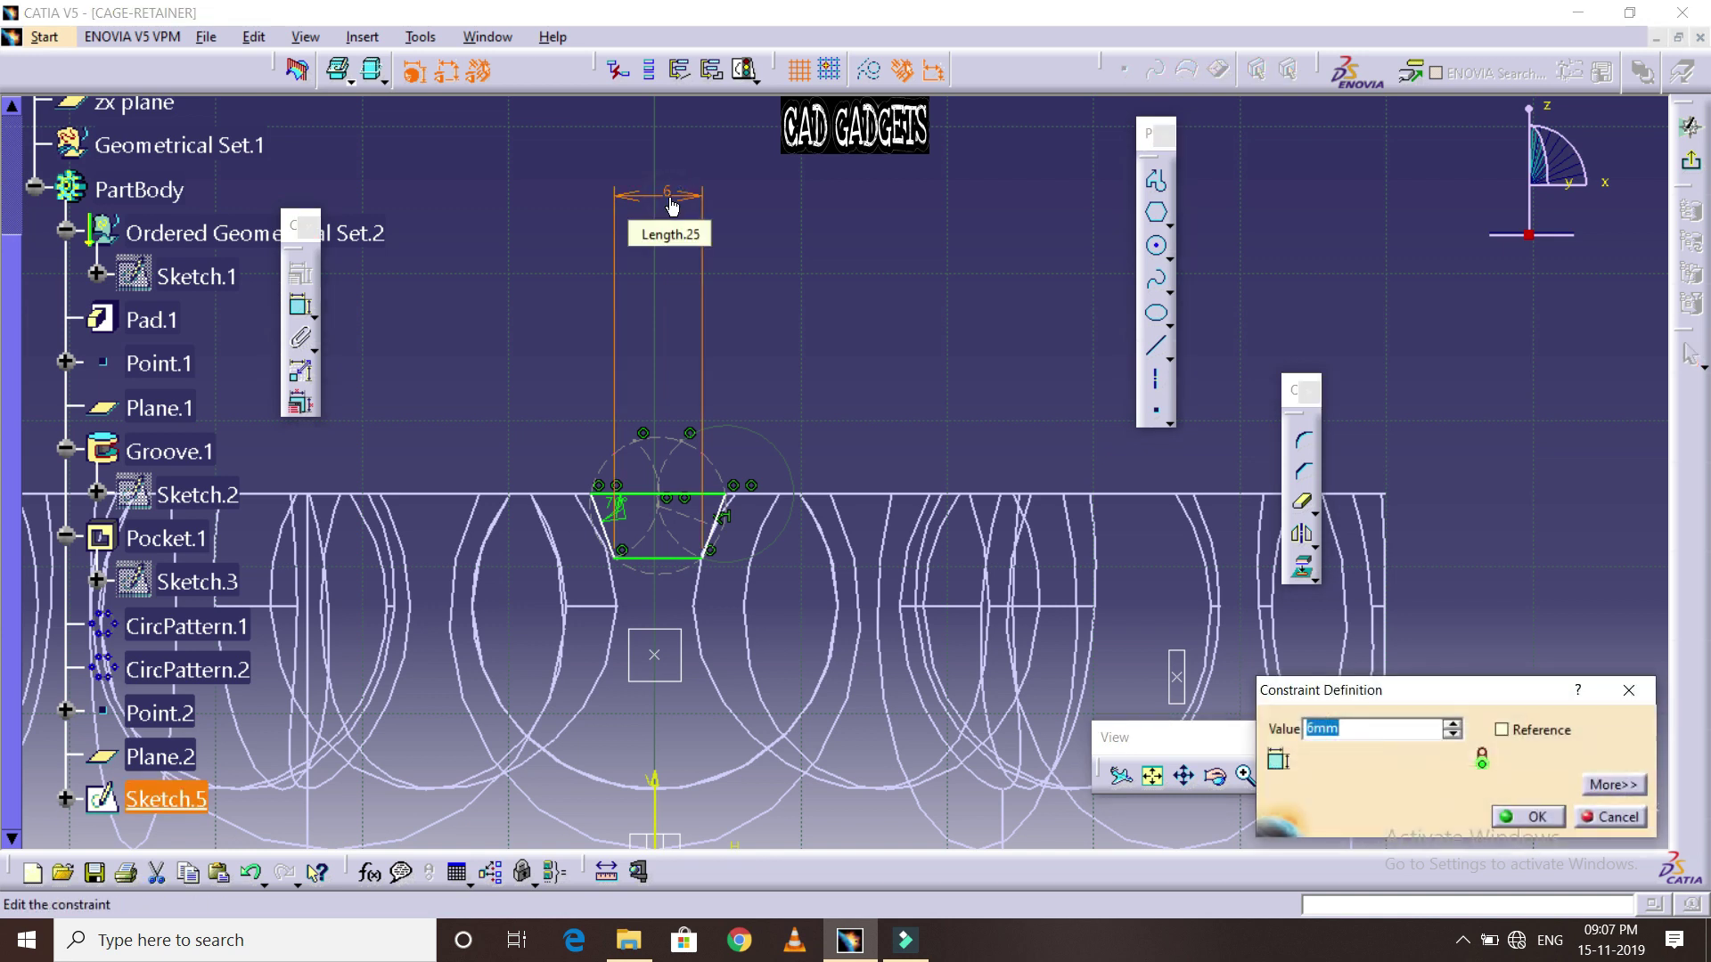
{"action": "left_click", "coordinate": [1511, 816]}
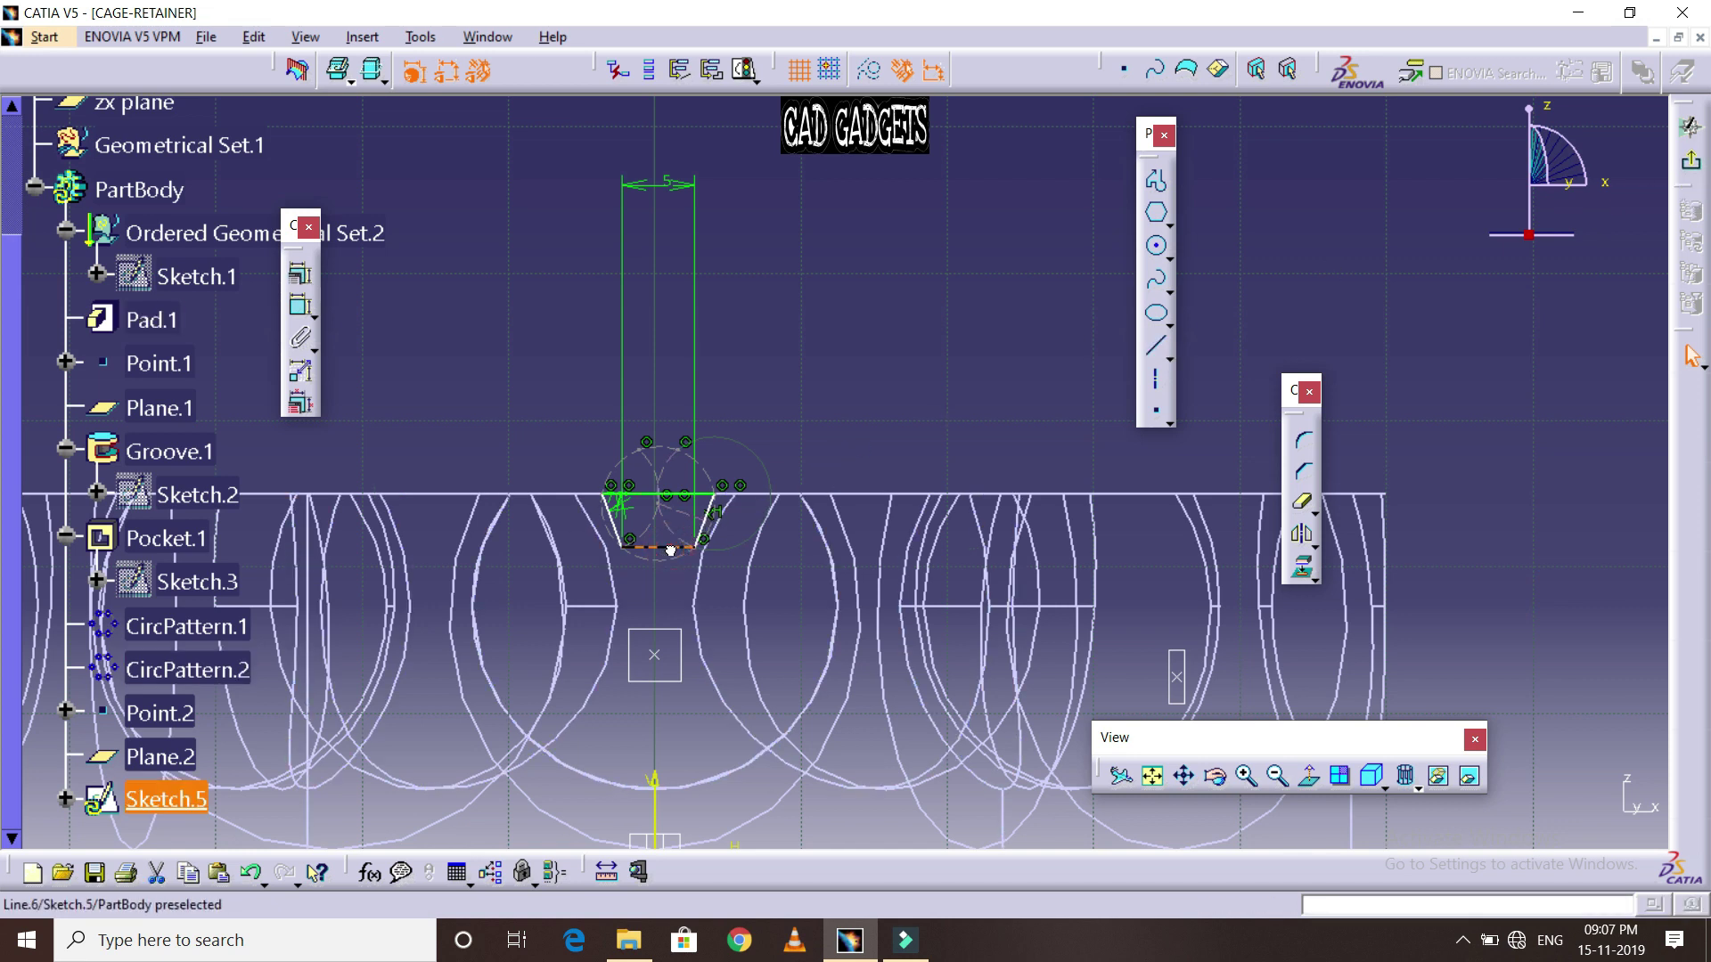
{"action": "left_click", "coordinate": [871, 328]}
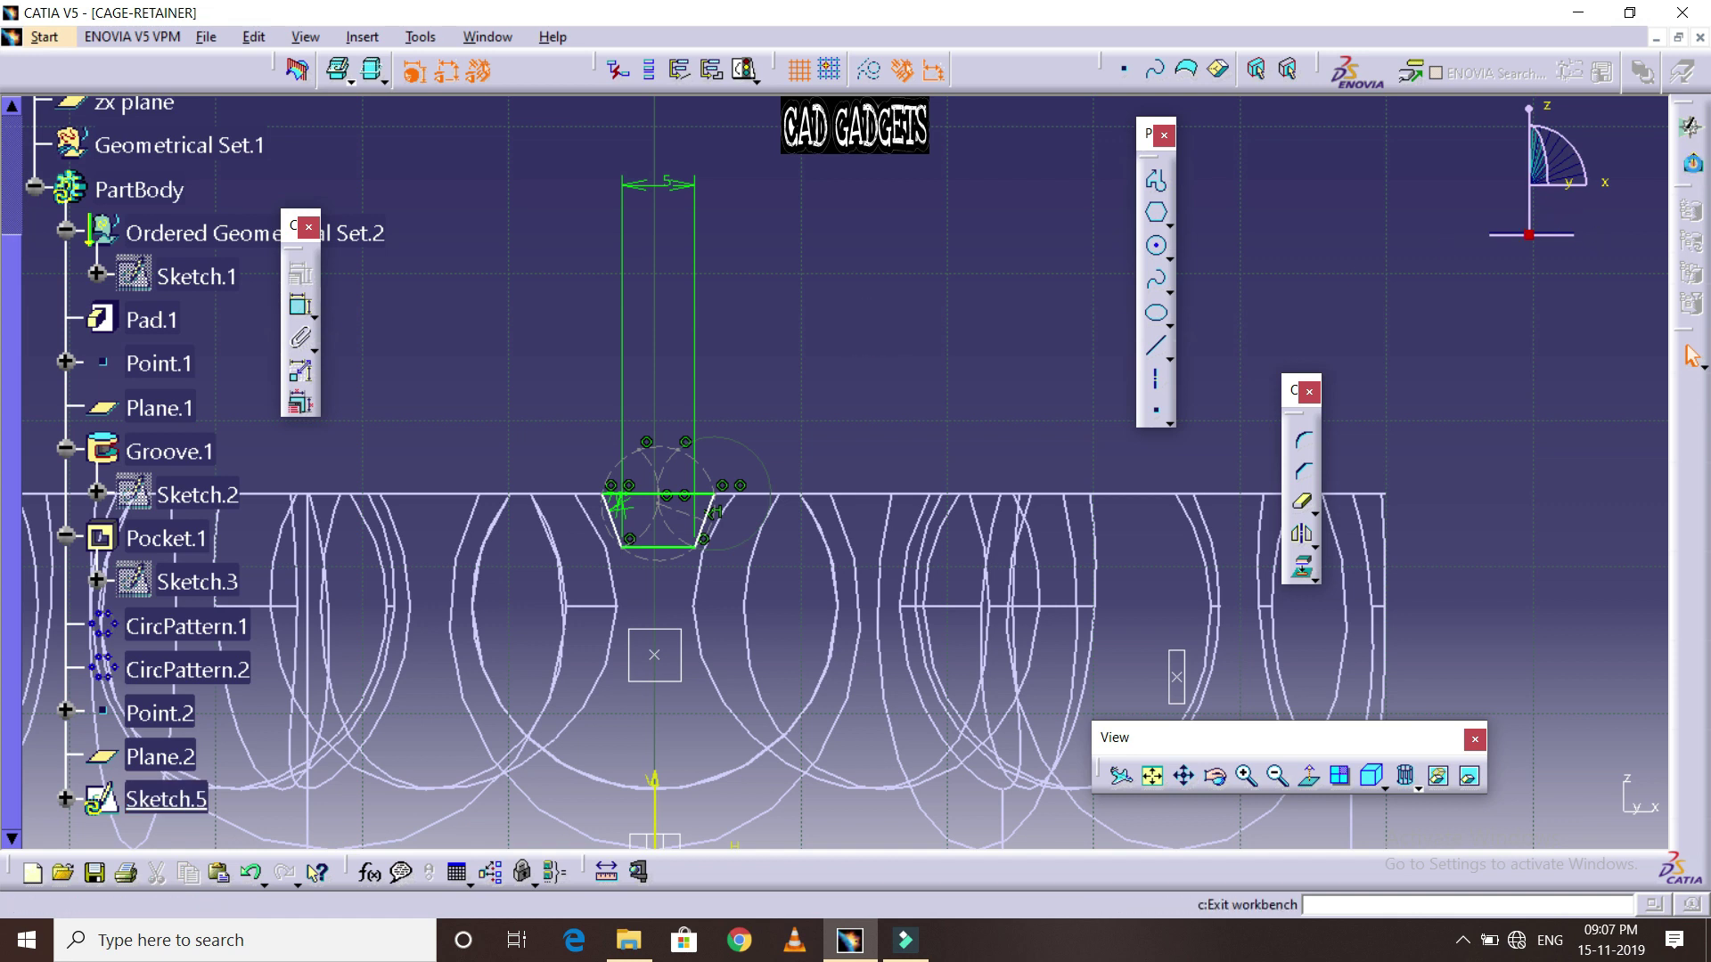
{"action": "left_click", "coordinate": [1690, 162]}
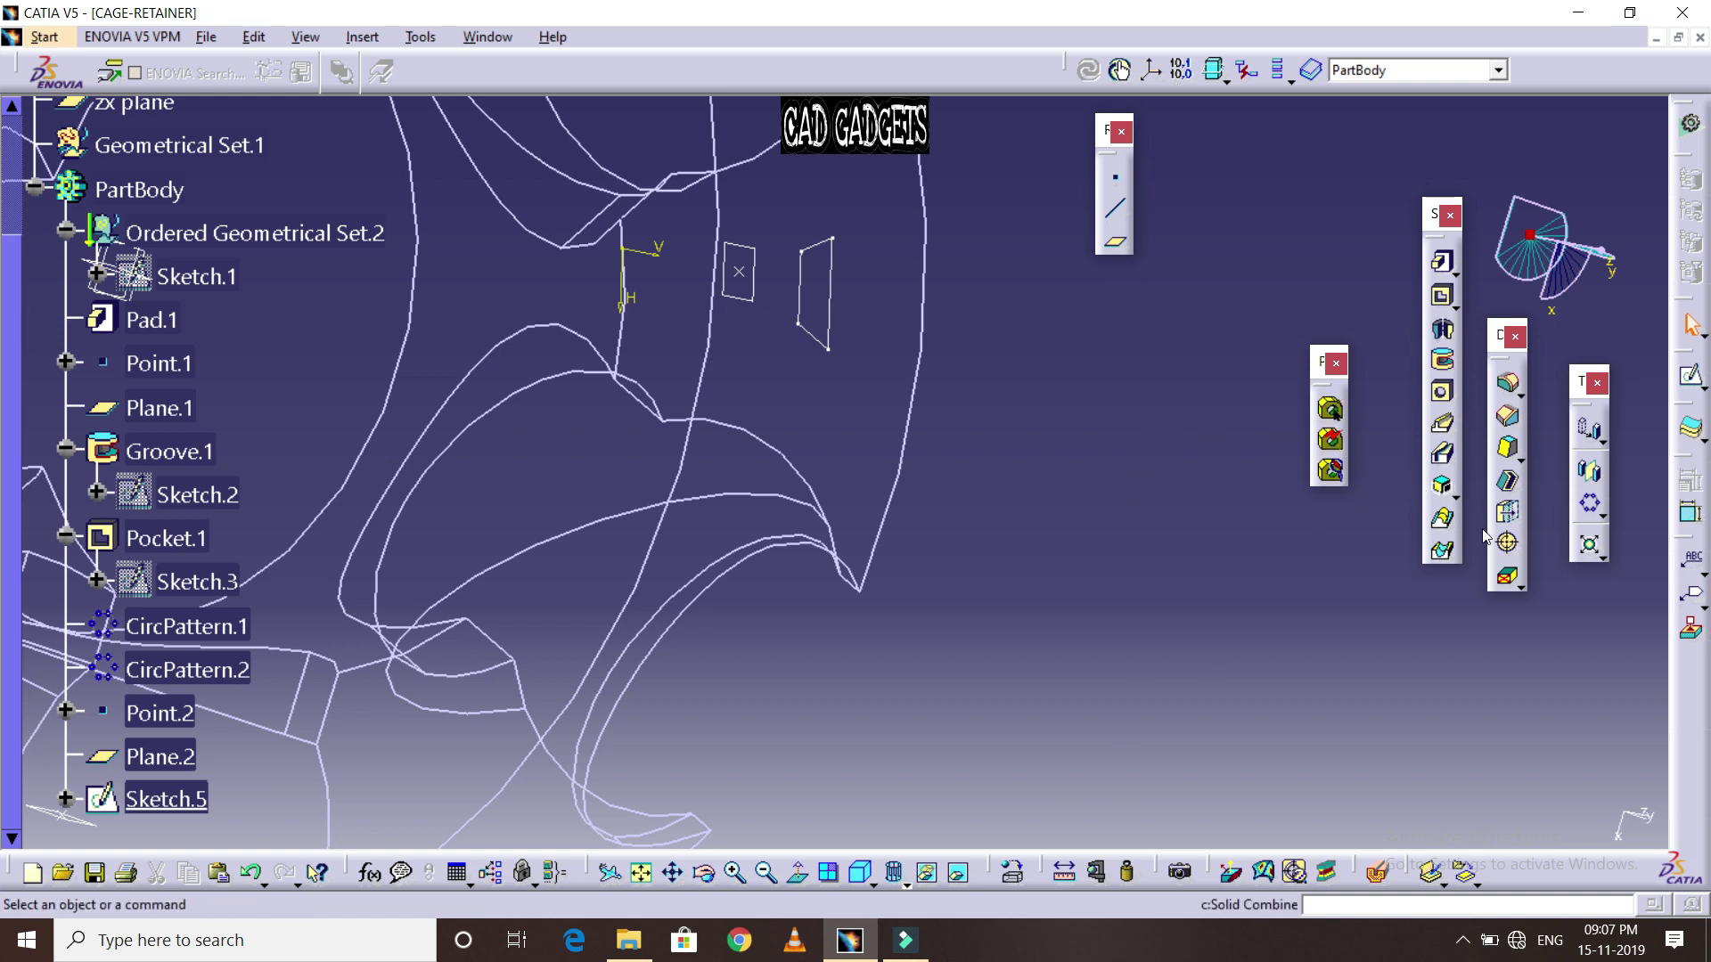
{"action": "left_click", "coordinate": [904, 882]}
Show the cage as Shading with Edges and cut a mirrored 25 mm pocket from Sketch.5
{"action": "left_click", "coordinate": [928, 743]}
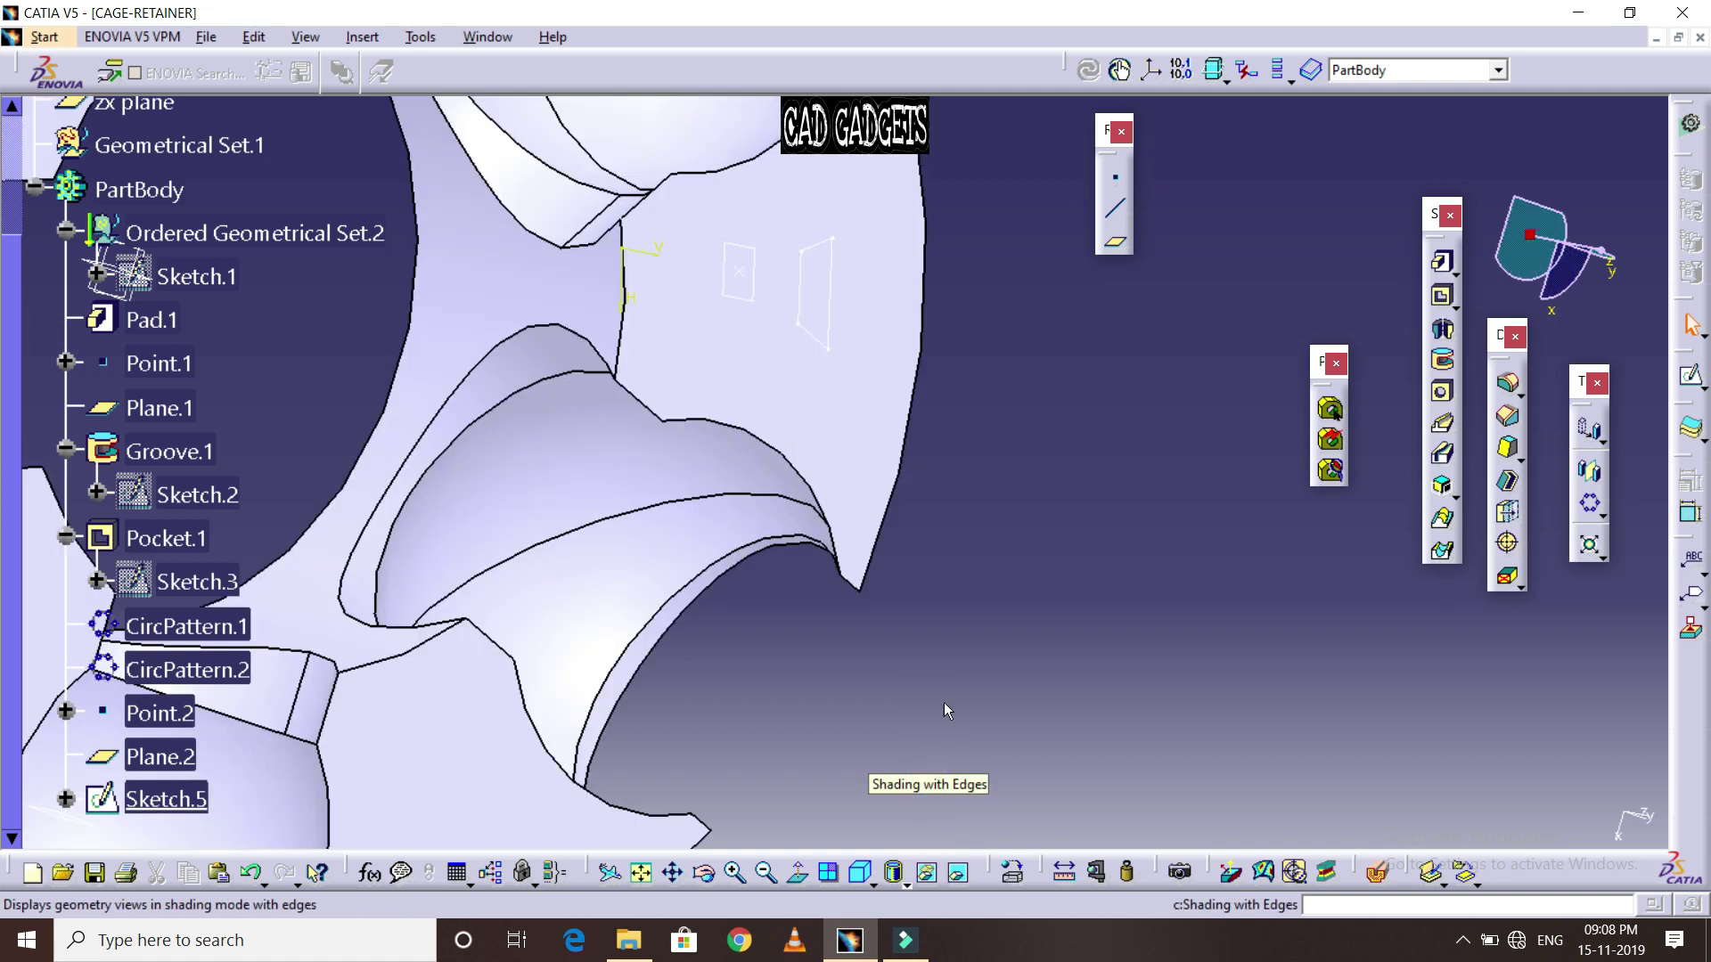
{"action": "left_click", "coordinate": [1441, 296]}
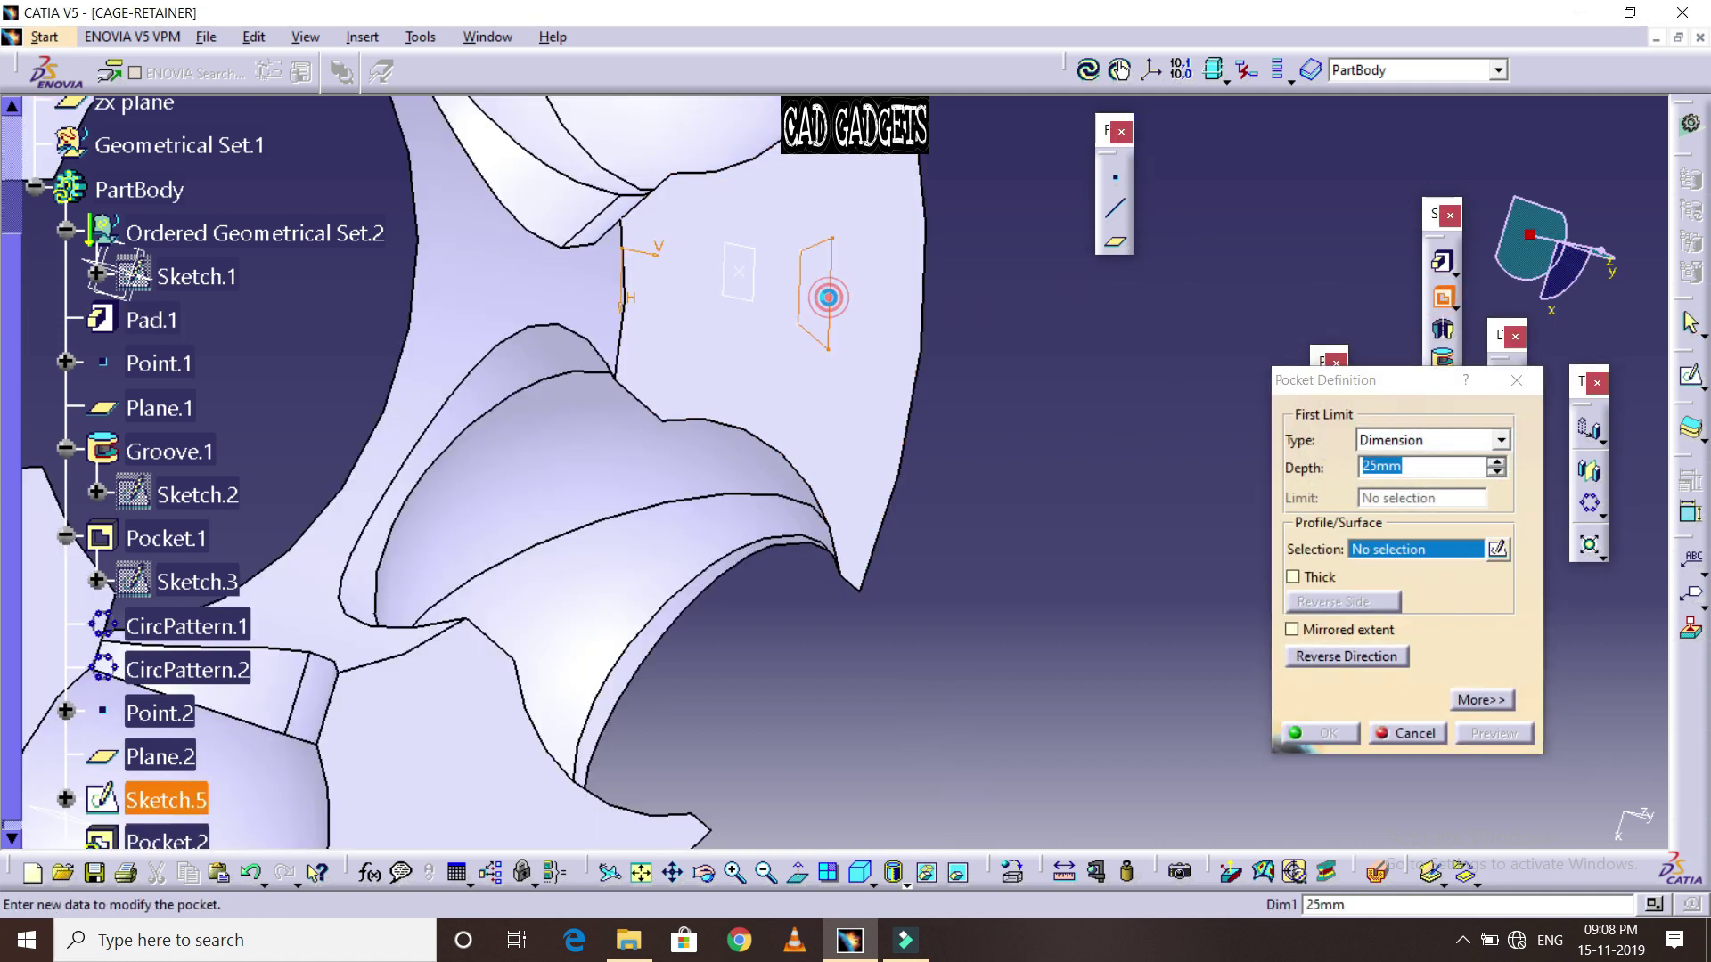
{"action": "left_click", "coordinate": [820, 295]}
{"action": "left_click", "coordinate": [1351, 633]}
{"action": "left_click", "coordinate": [1464, 737]}
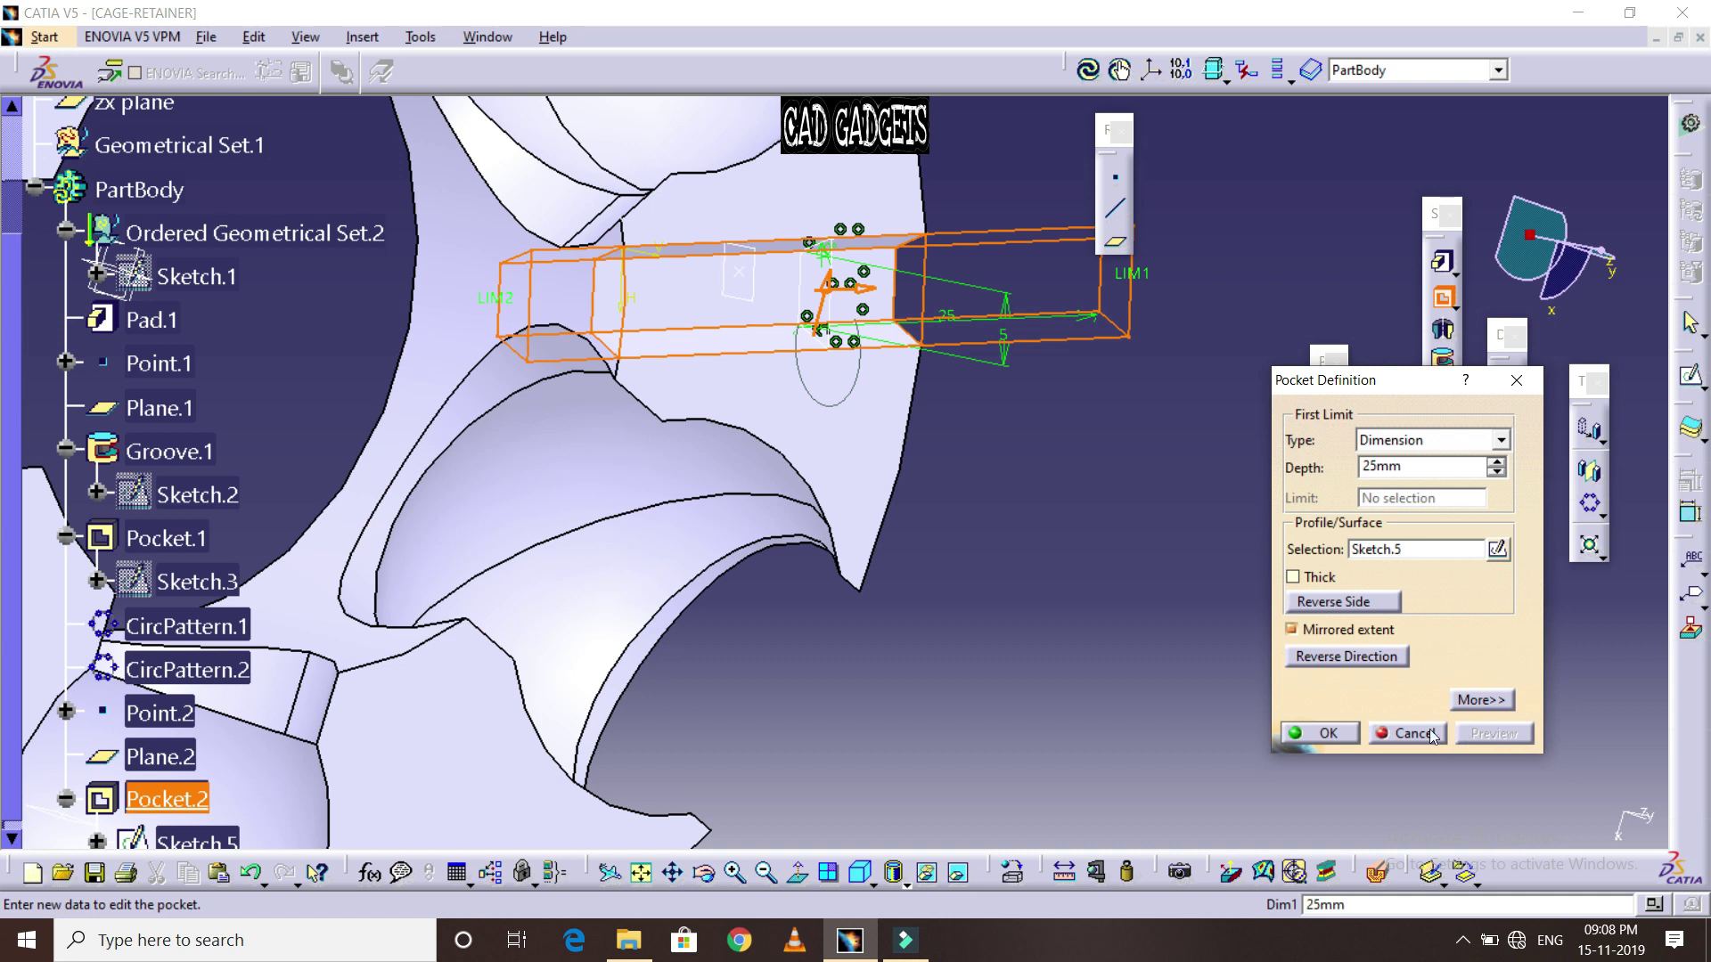
{"action": "left_click", "coordinate": [1328, 735]}
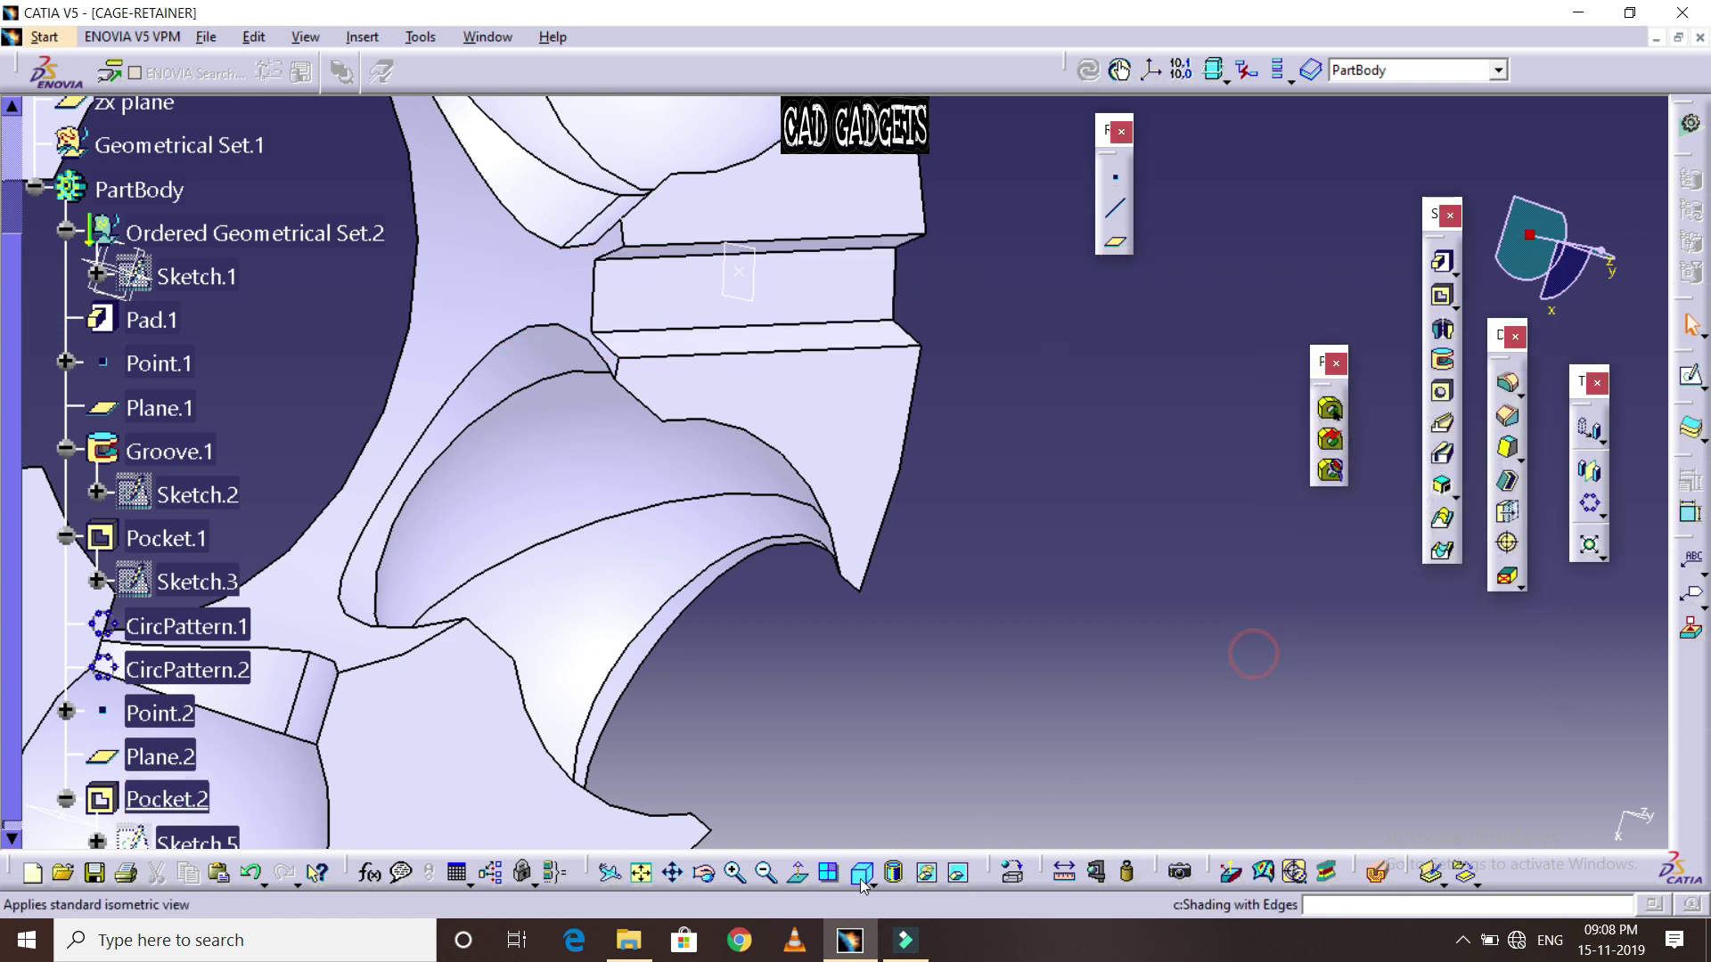
Orbit, zoom out and fit the whole cage in view to inspect the new slot
{"action": "left_click", "coordinate": [704, 873]}
{"action": "mouse_move", "coordinate": [1025, 481]}
{"action": "left_mouse_down"}
{"action": "mouse_move", "coordinate": [991, 456]}
{"action": "mouse_move", "coordinate": [1099, 557]}
{"action": "mouse_move", "coordinate": [1055, 474]}
{"action": "left_mouse_up"}
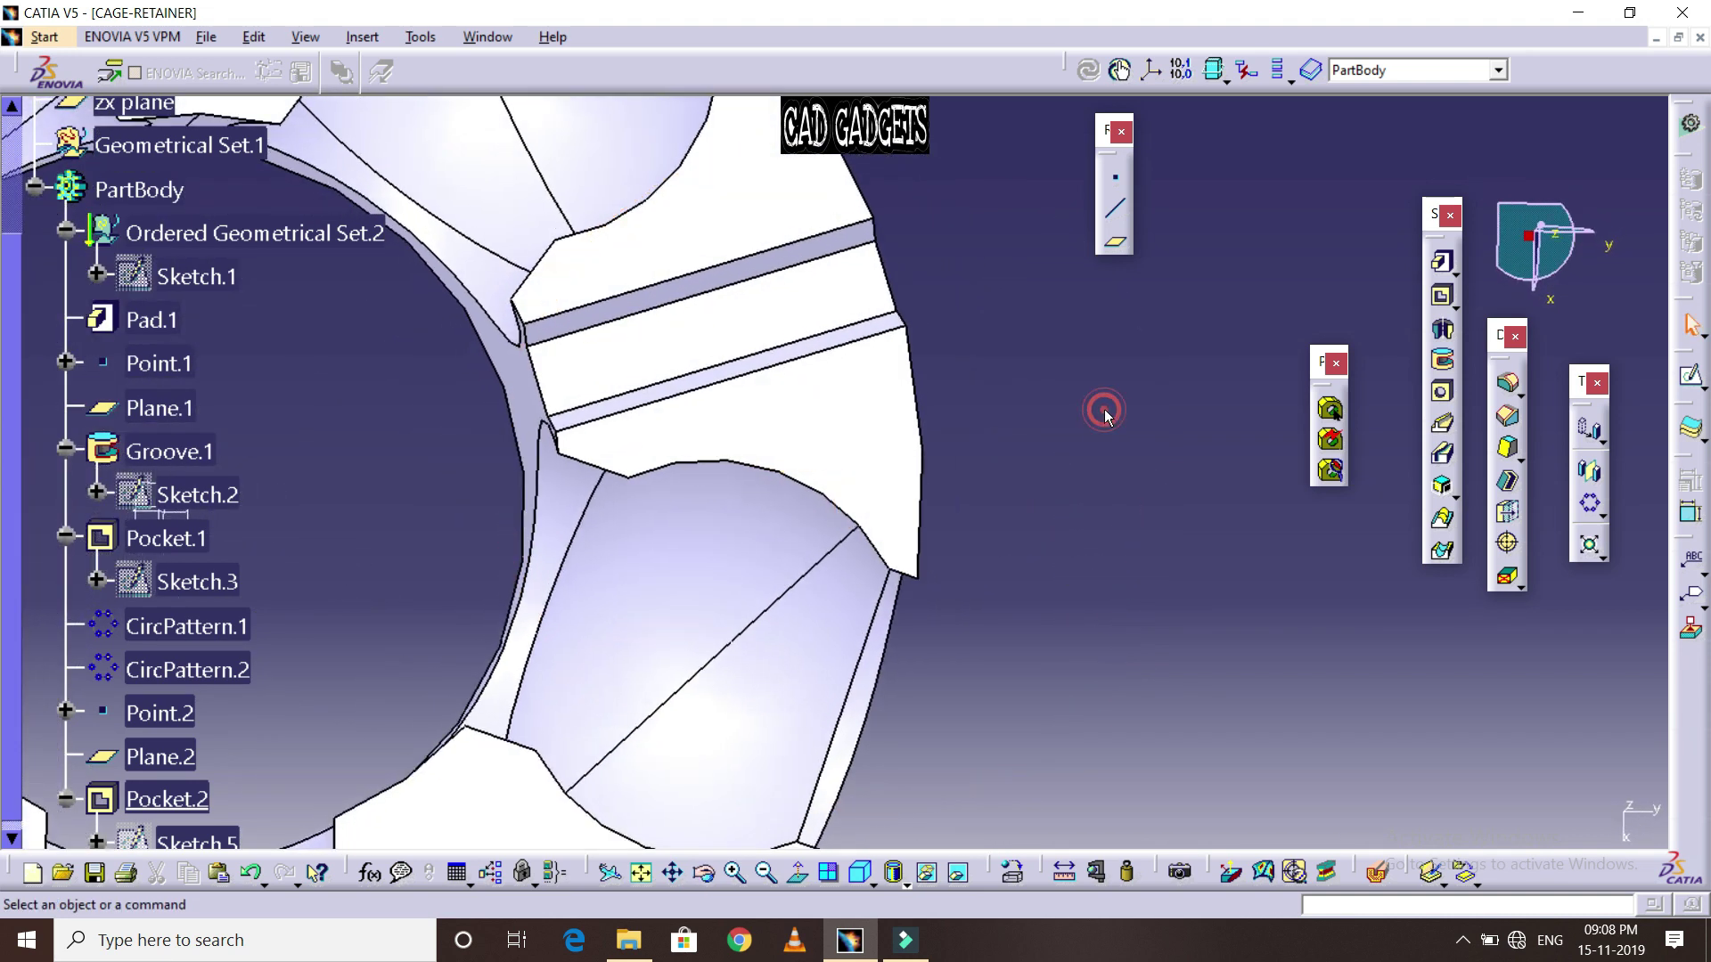
{"action": "left_click", "coordinate": [764, 873]}
{"action": "left_click", "coordinate": [641, 873]}
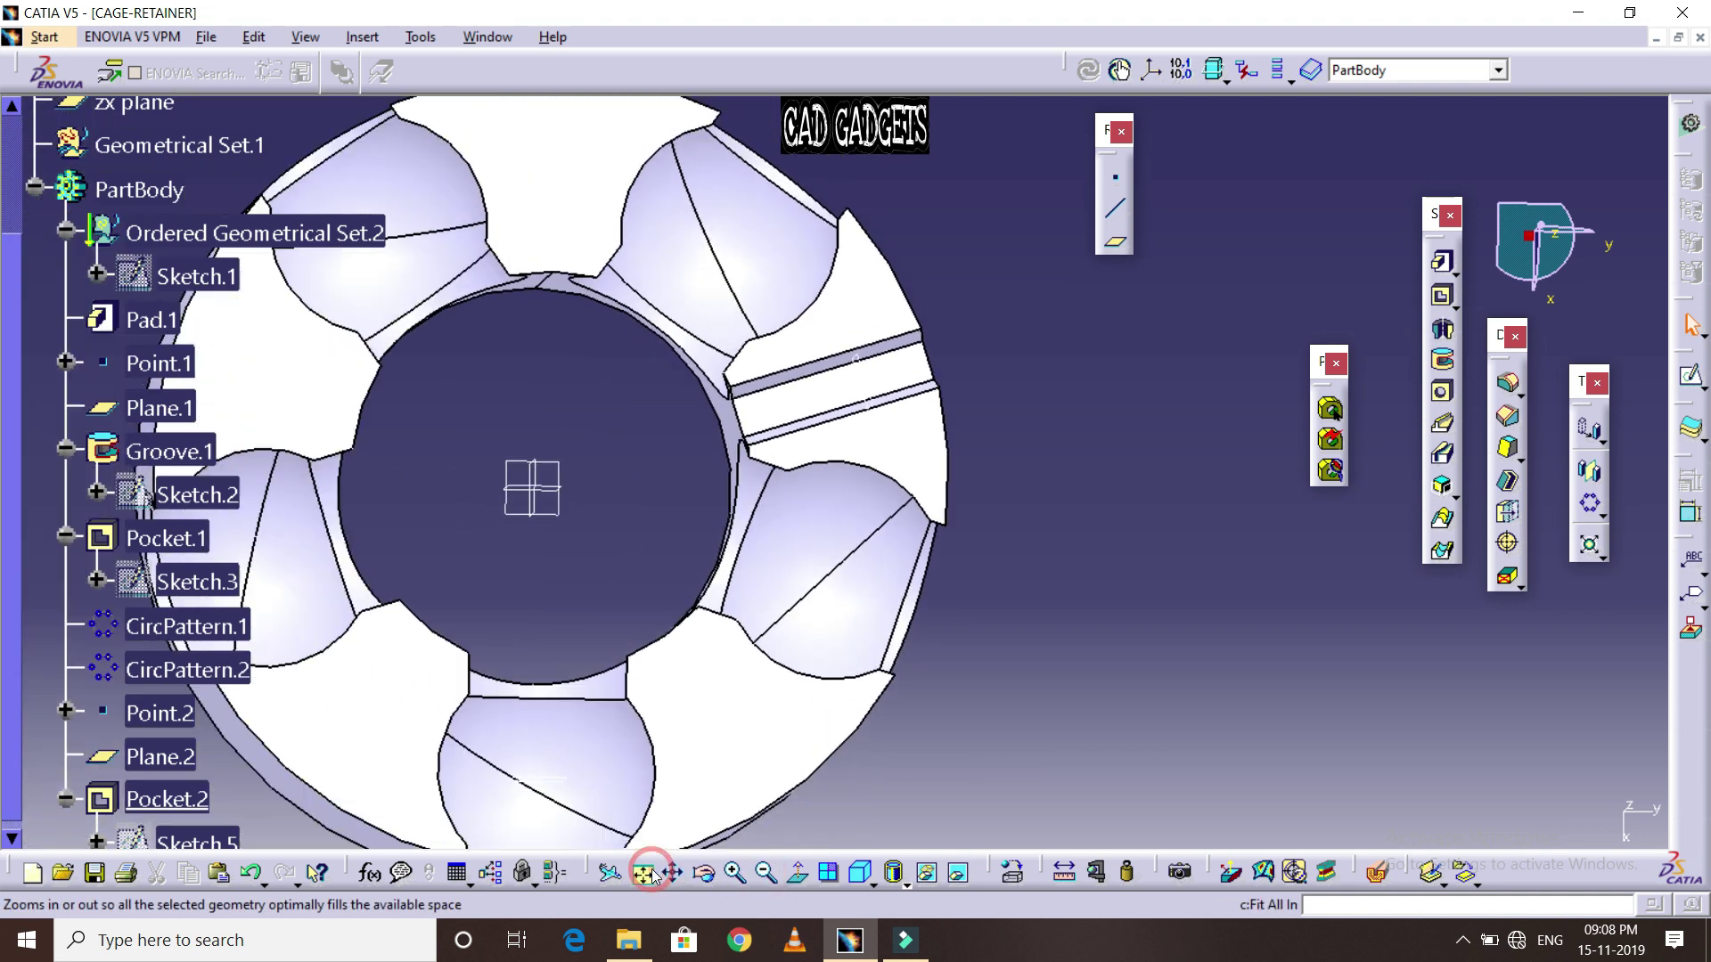
{"action": "left_click", "coordinate": [1024, 615]}
{"action": "left_click", "coordinate": [1149, 700]}
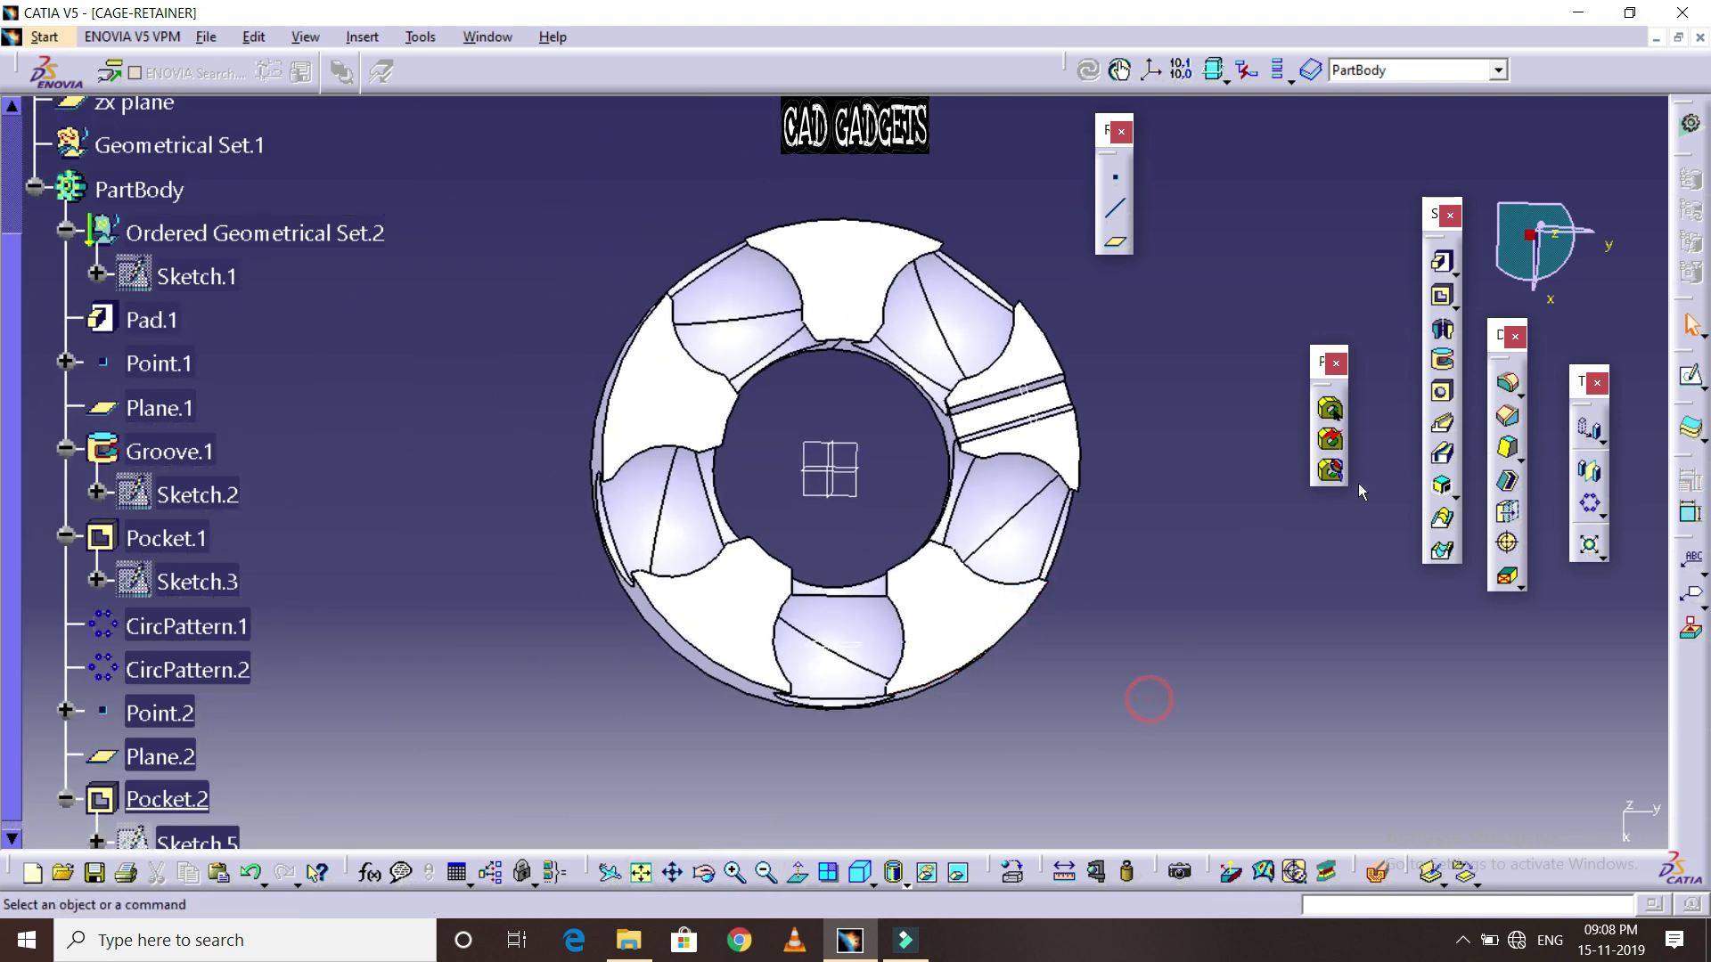
{"action": "left_click", "coordinate": [1590, 505]}
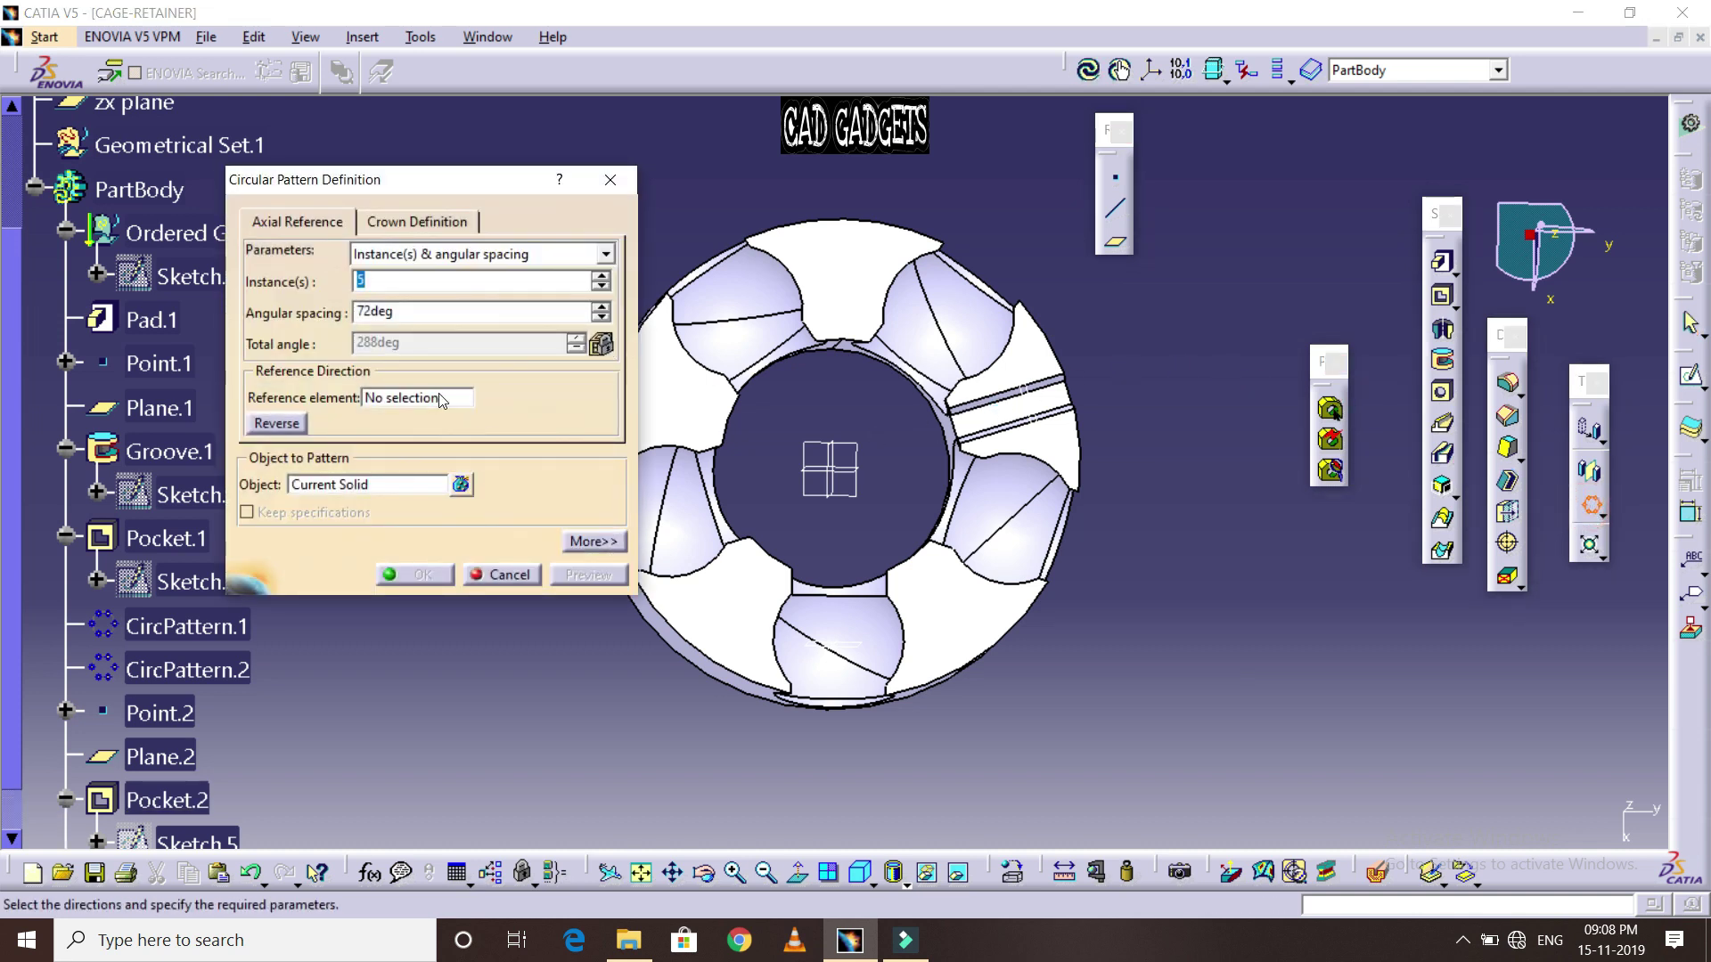
Circular-pattern Pocket.2 as 5 instances at 72° using the Pad.1 face as reference
{"action": "left_click", "coordinate": [439, 398]}
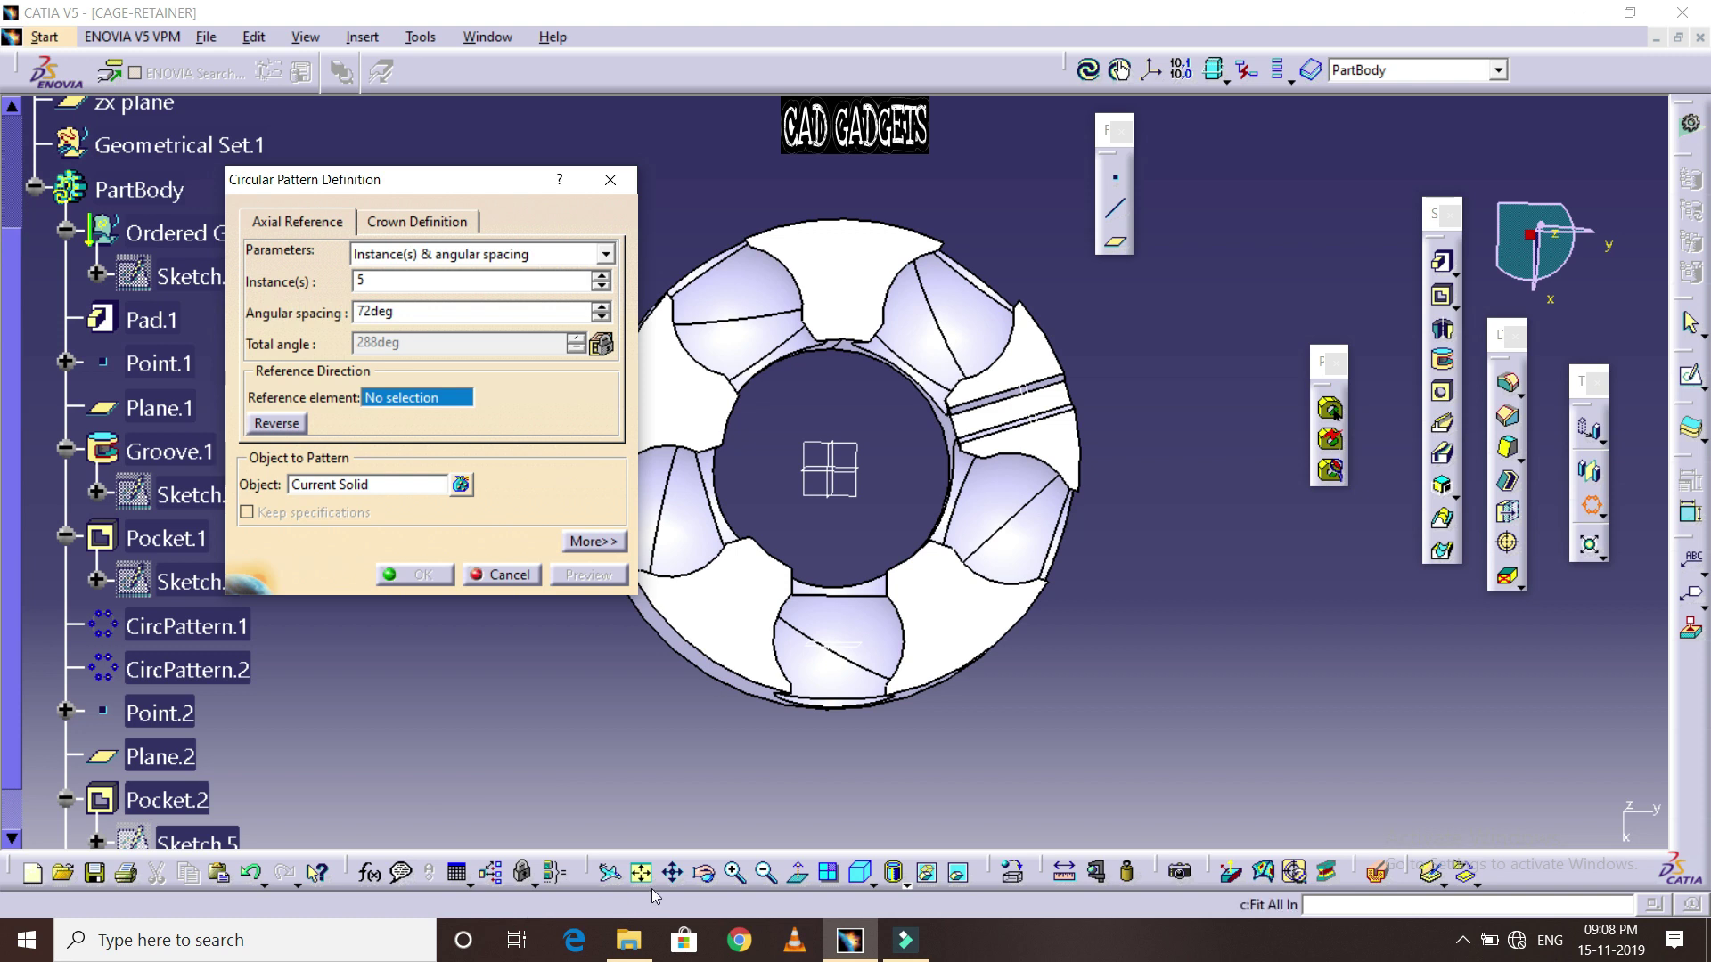
{"action": "left_click_drag", "start_coordinate": [710, 880], "coordinate": [663, 438]}
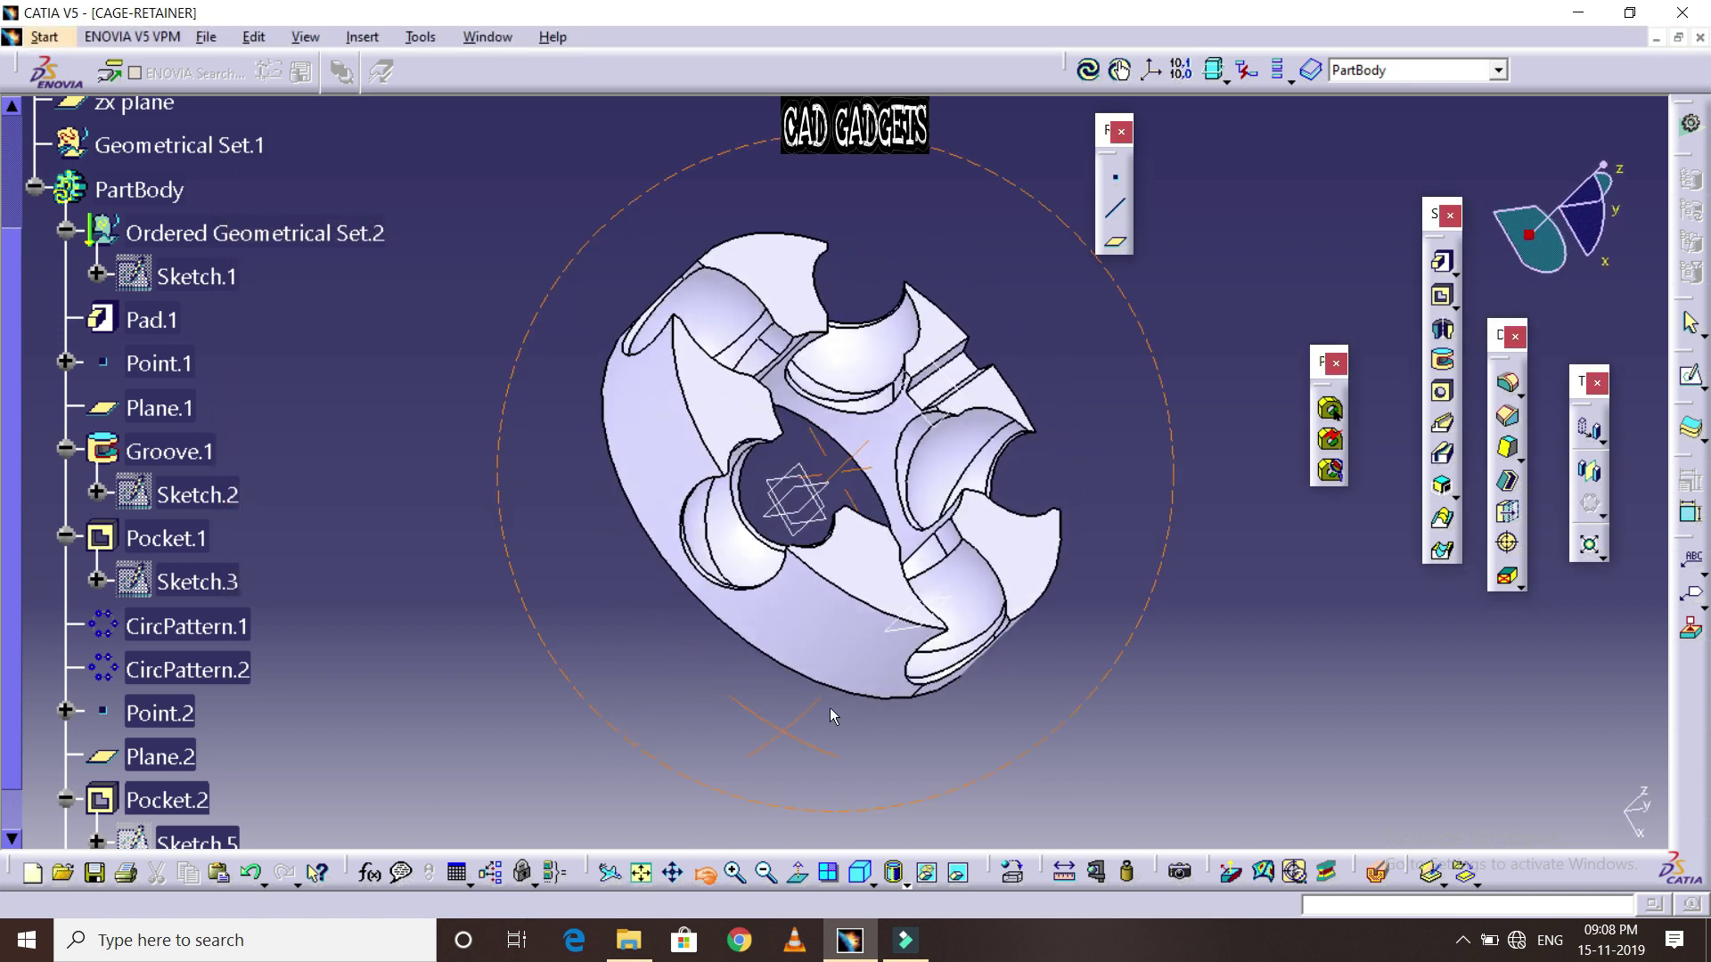
{"action": "left_click", "coordinate": [663, 439]}
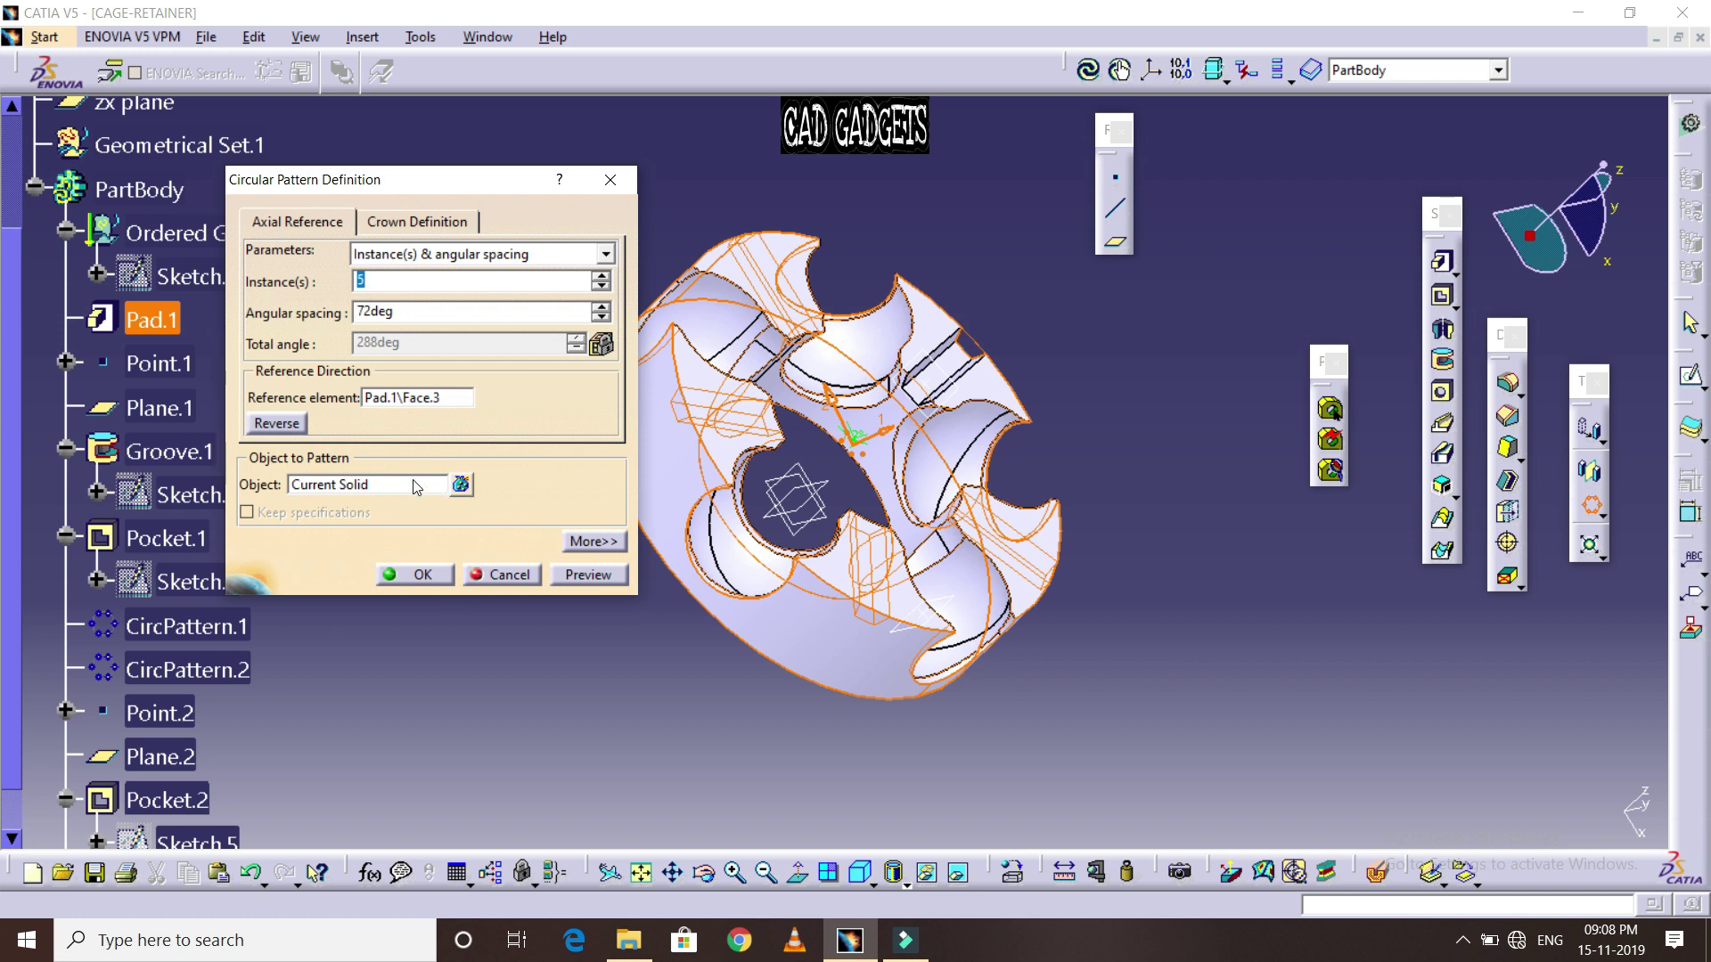
{"action": "left_click", "coordinate": [411, 484]}
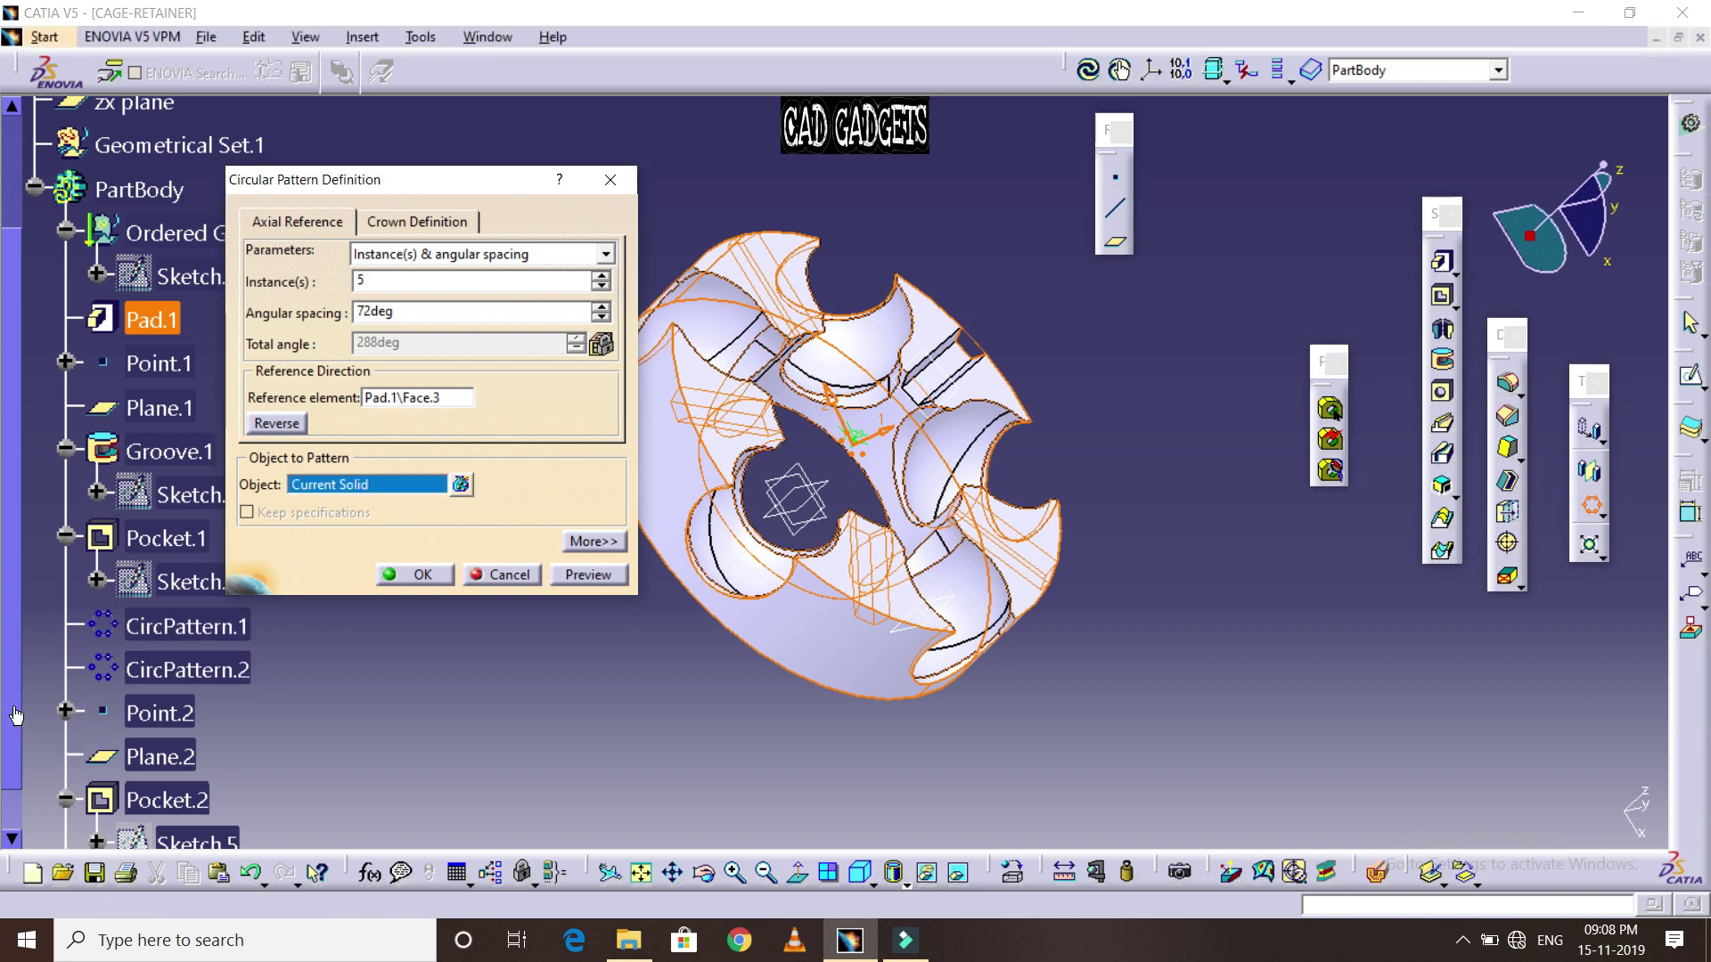
{"action": "scroll", "coordinate": [17, 715], "scroll_direction": "down", "scroll_amount": 1}
{"action": "left_click", "coordinate": [167, 746]}
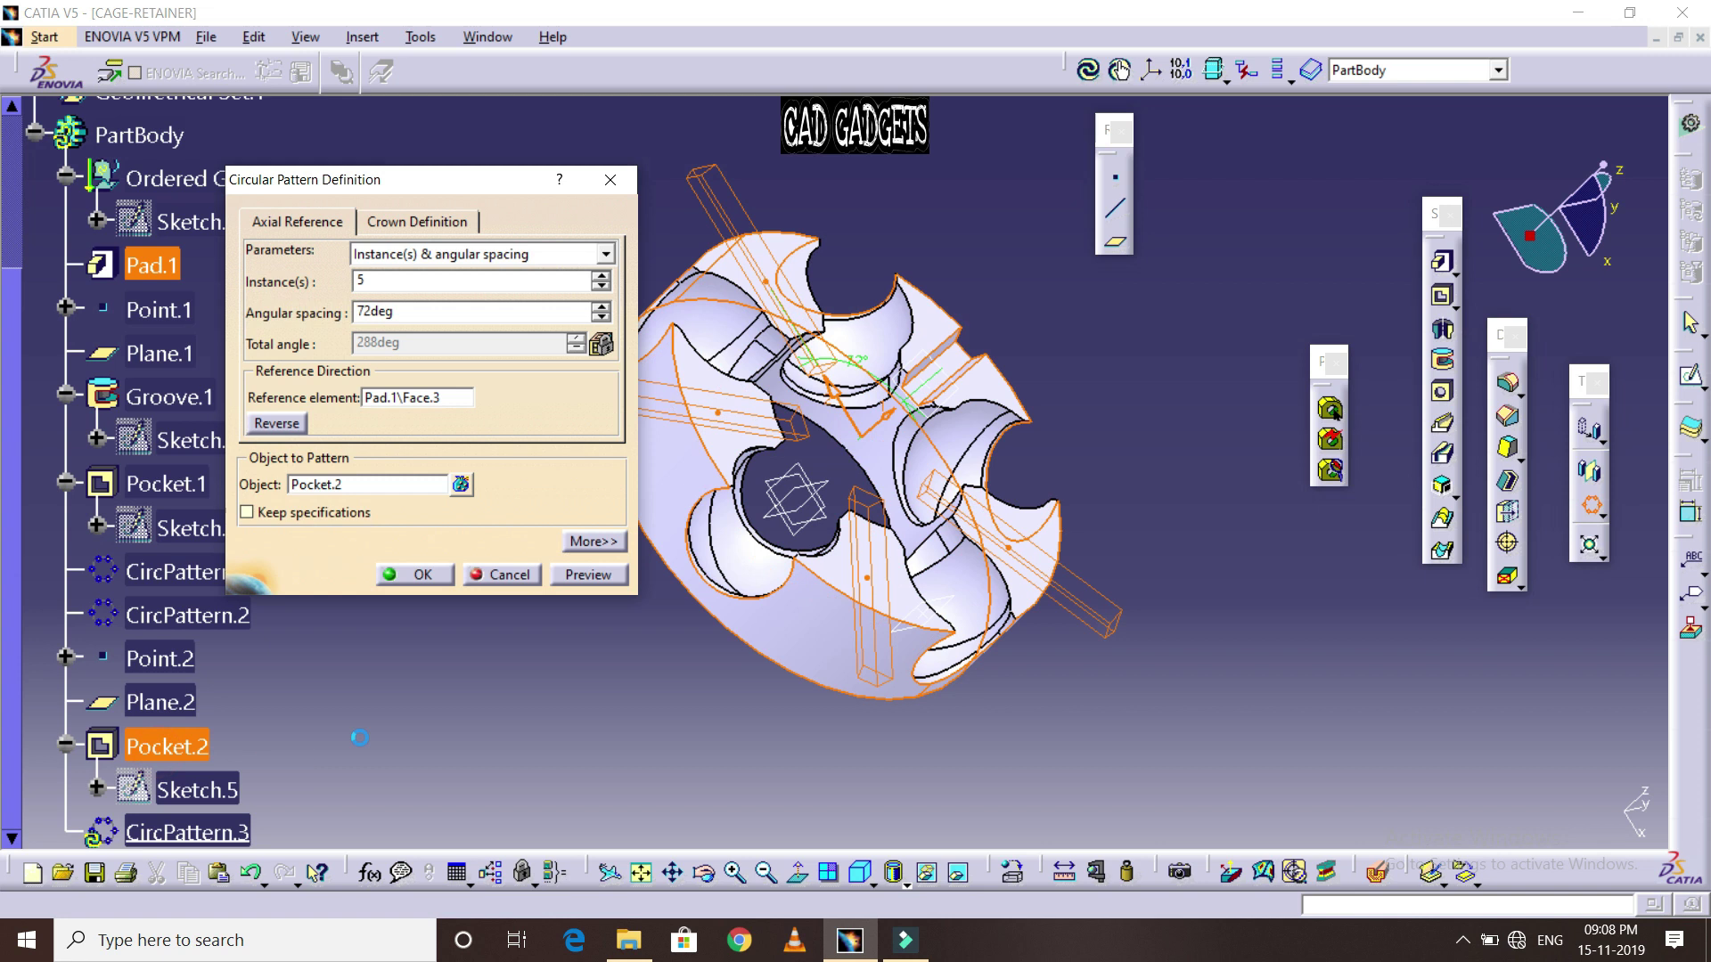
{"action": "left_click", "coordinate": [570, 574]}
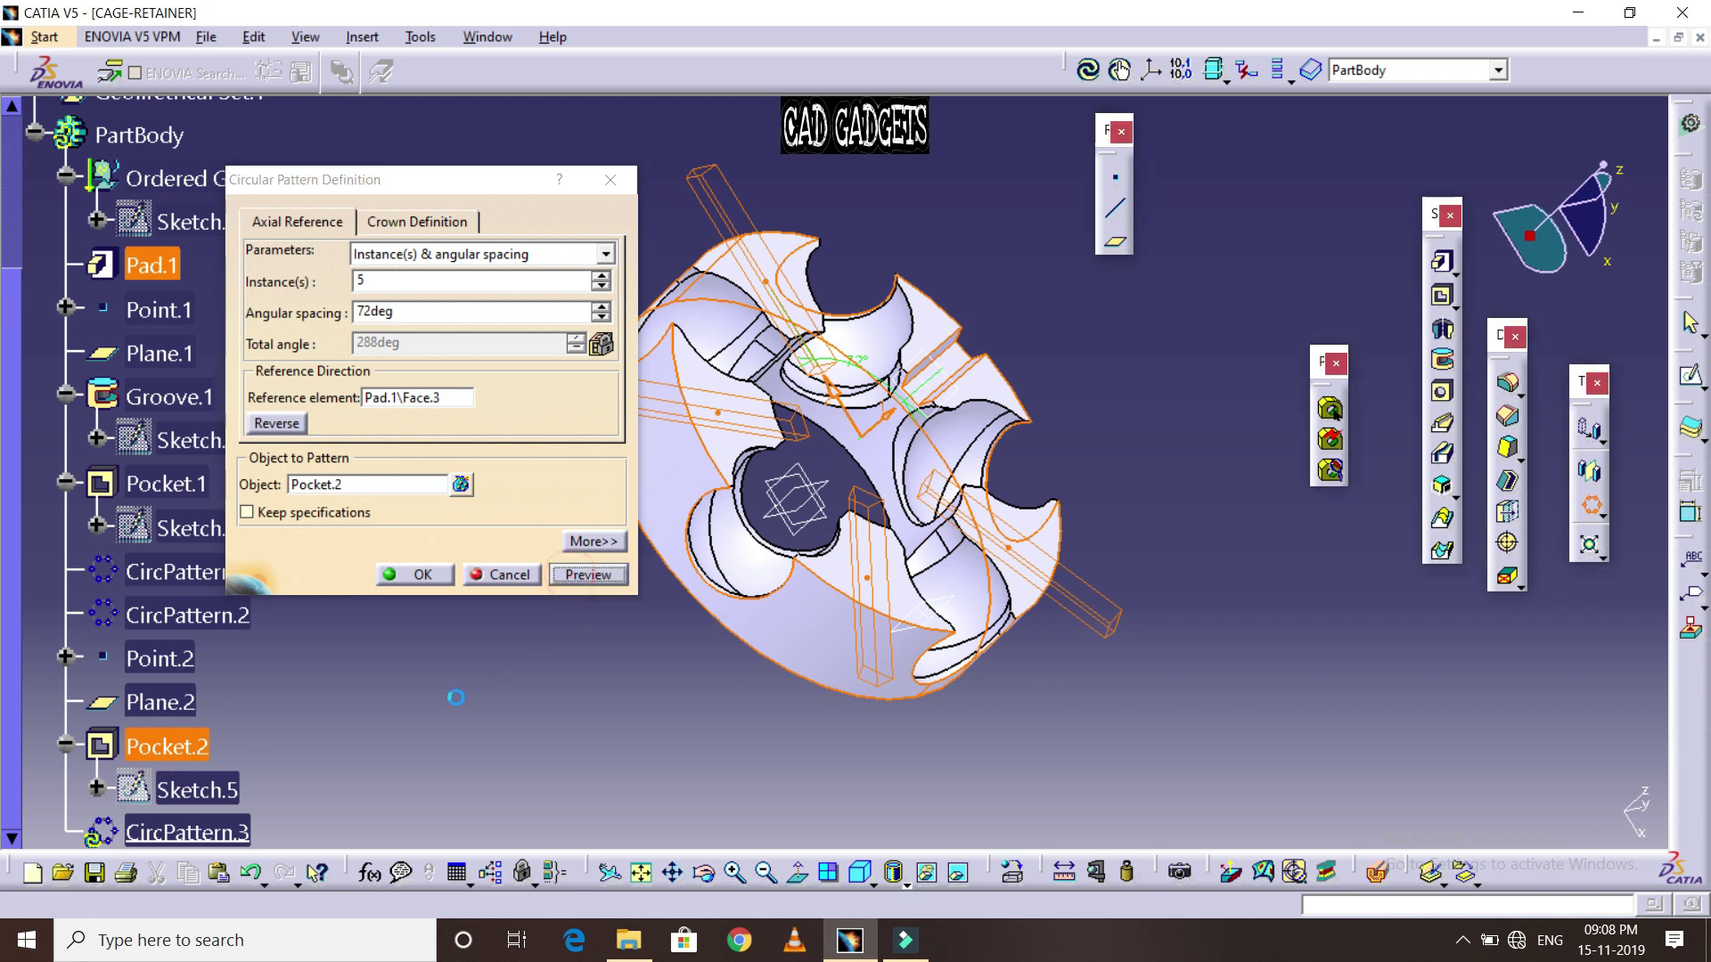
{"action": "left_click", "coordinate": [422, 576]}
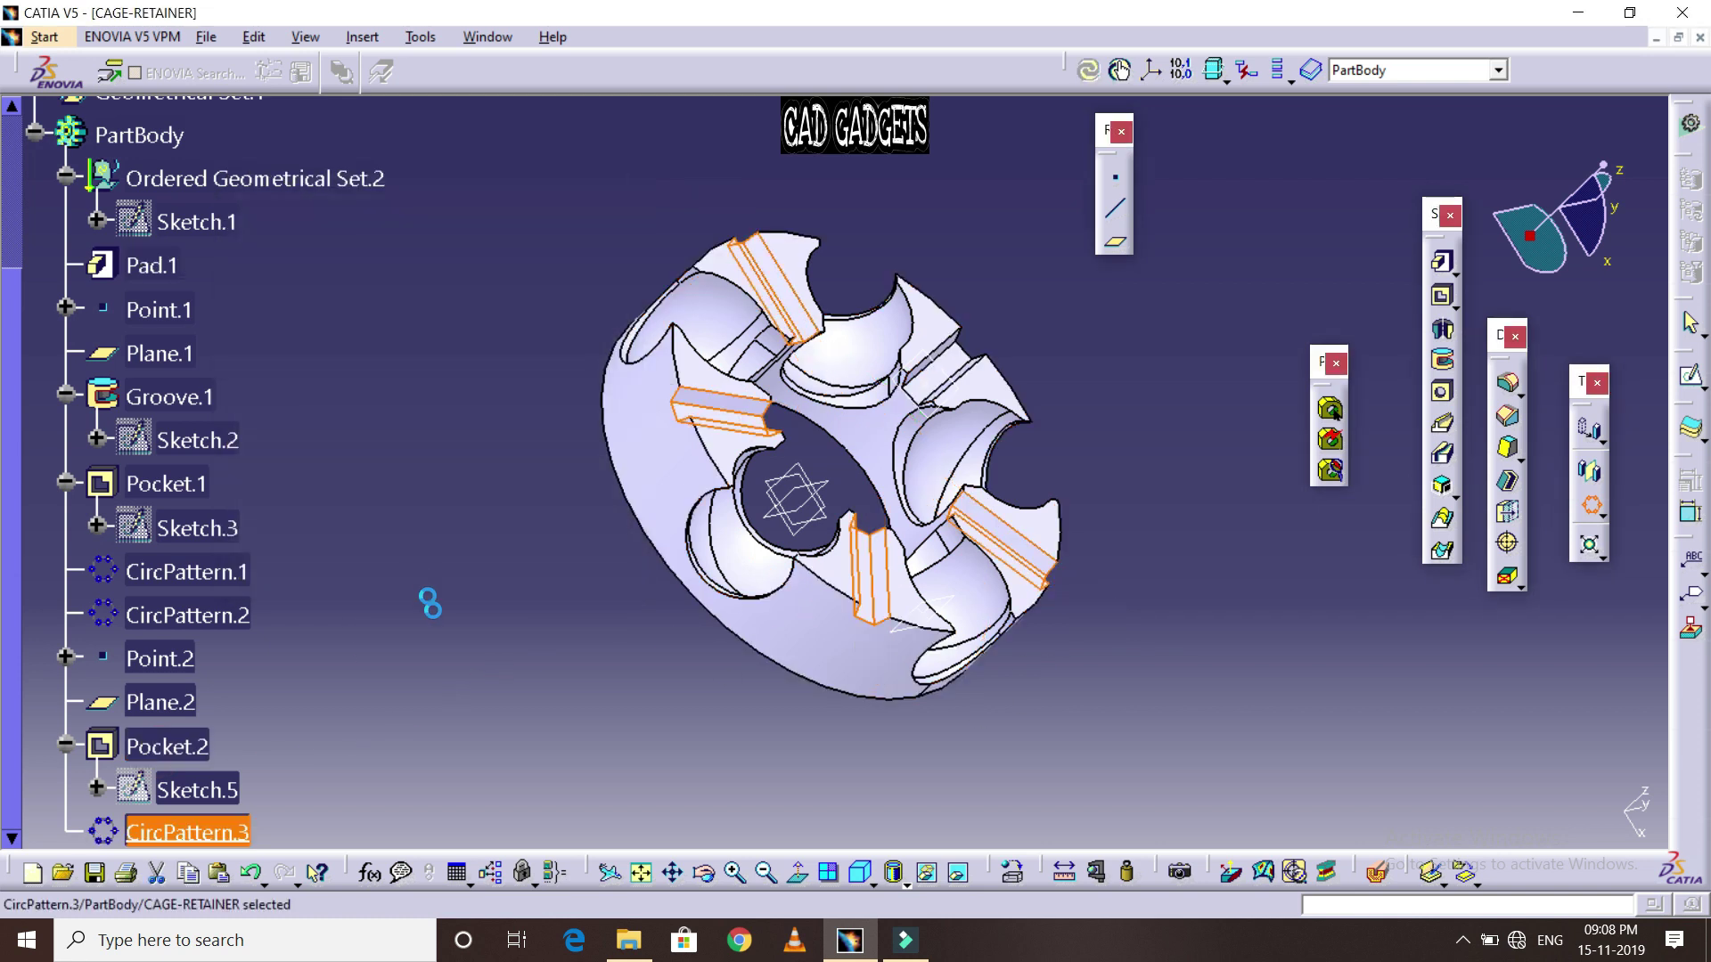
{"action": "left_click", "coordinate": [1086, 702]}
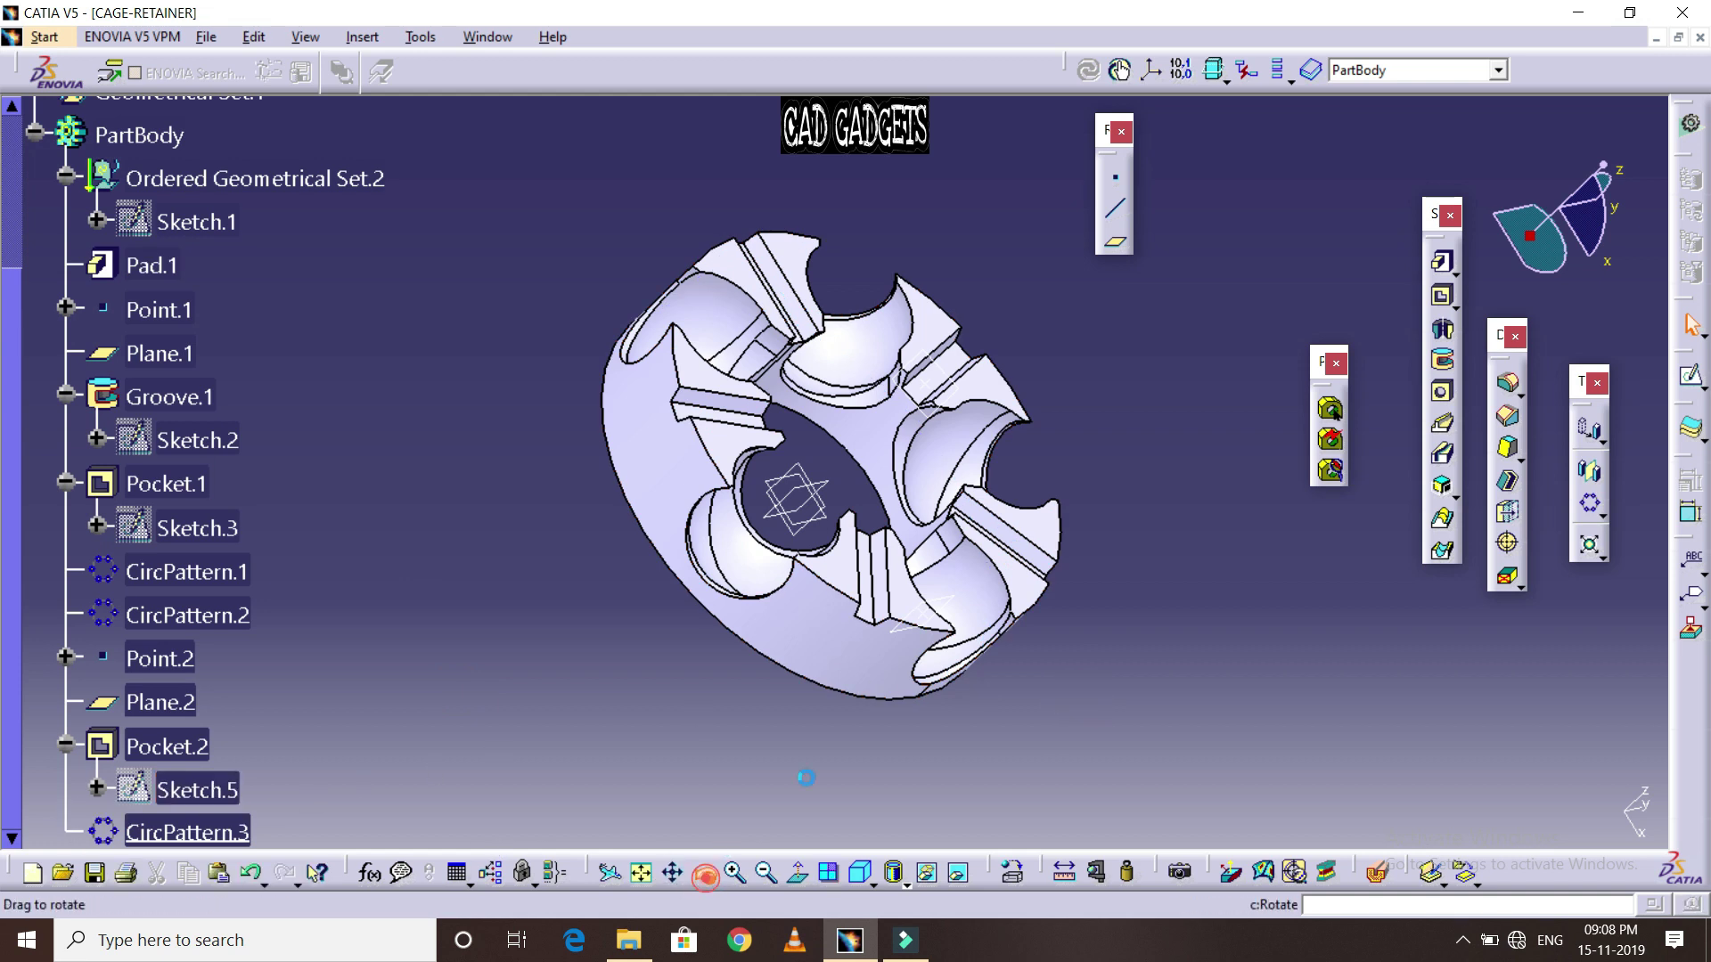
{"action": "left_click_drag", "start_coordinate": [1090, 502], "coordinate": [1144, 460]}
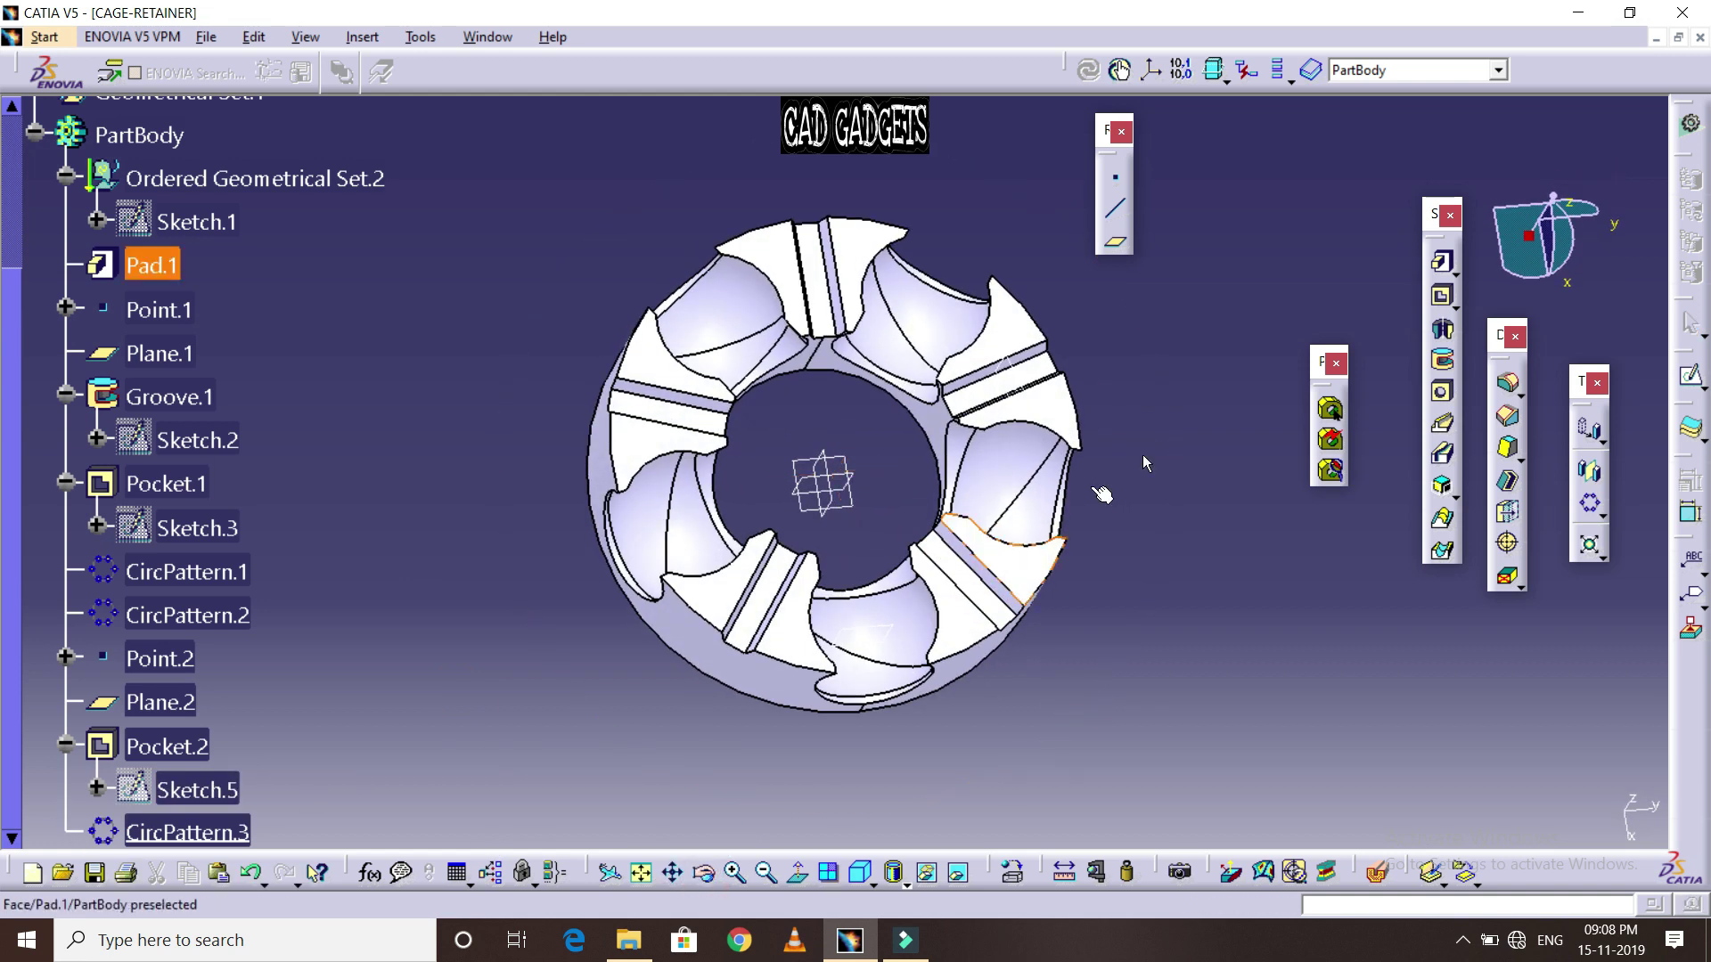
Start an edge fillet and select eight visible slot edges on the cage
{"action": "left_click", "coordinate": [1512, 385]}
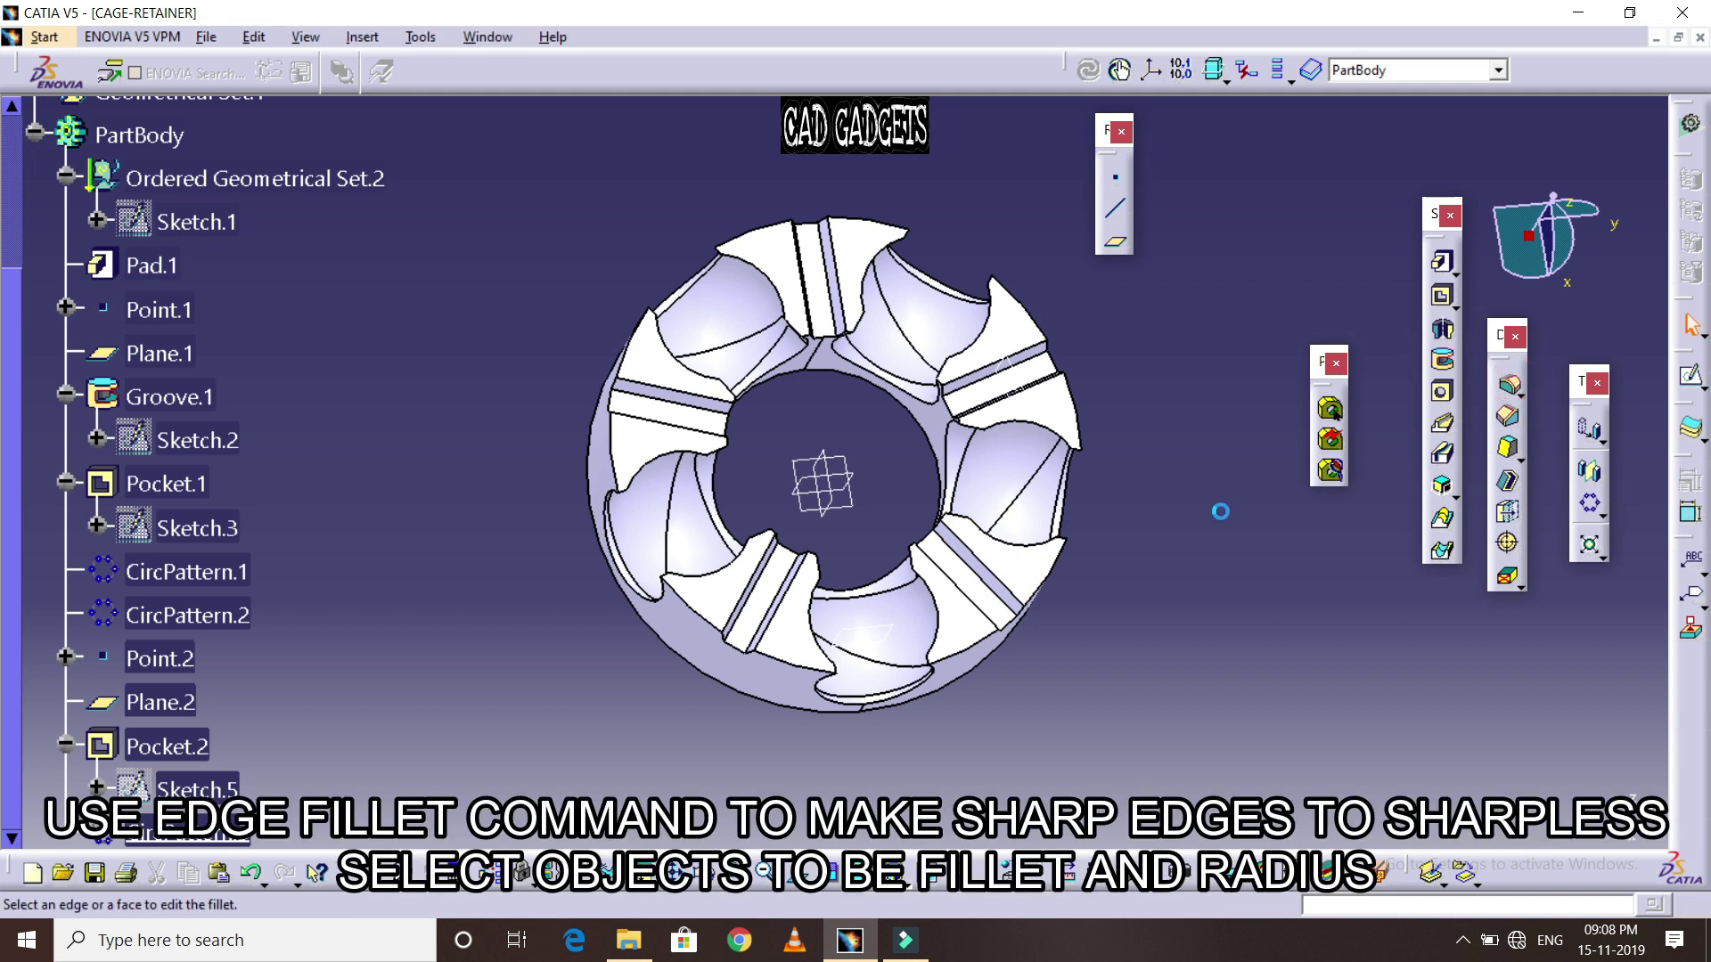
{"action": "left_click", "coordinate": [1034, 360]}
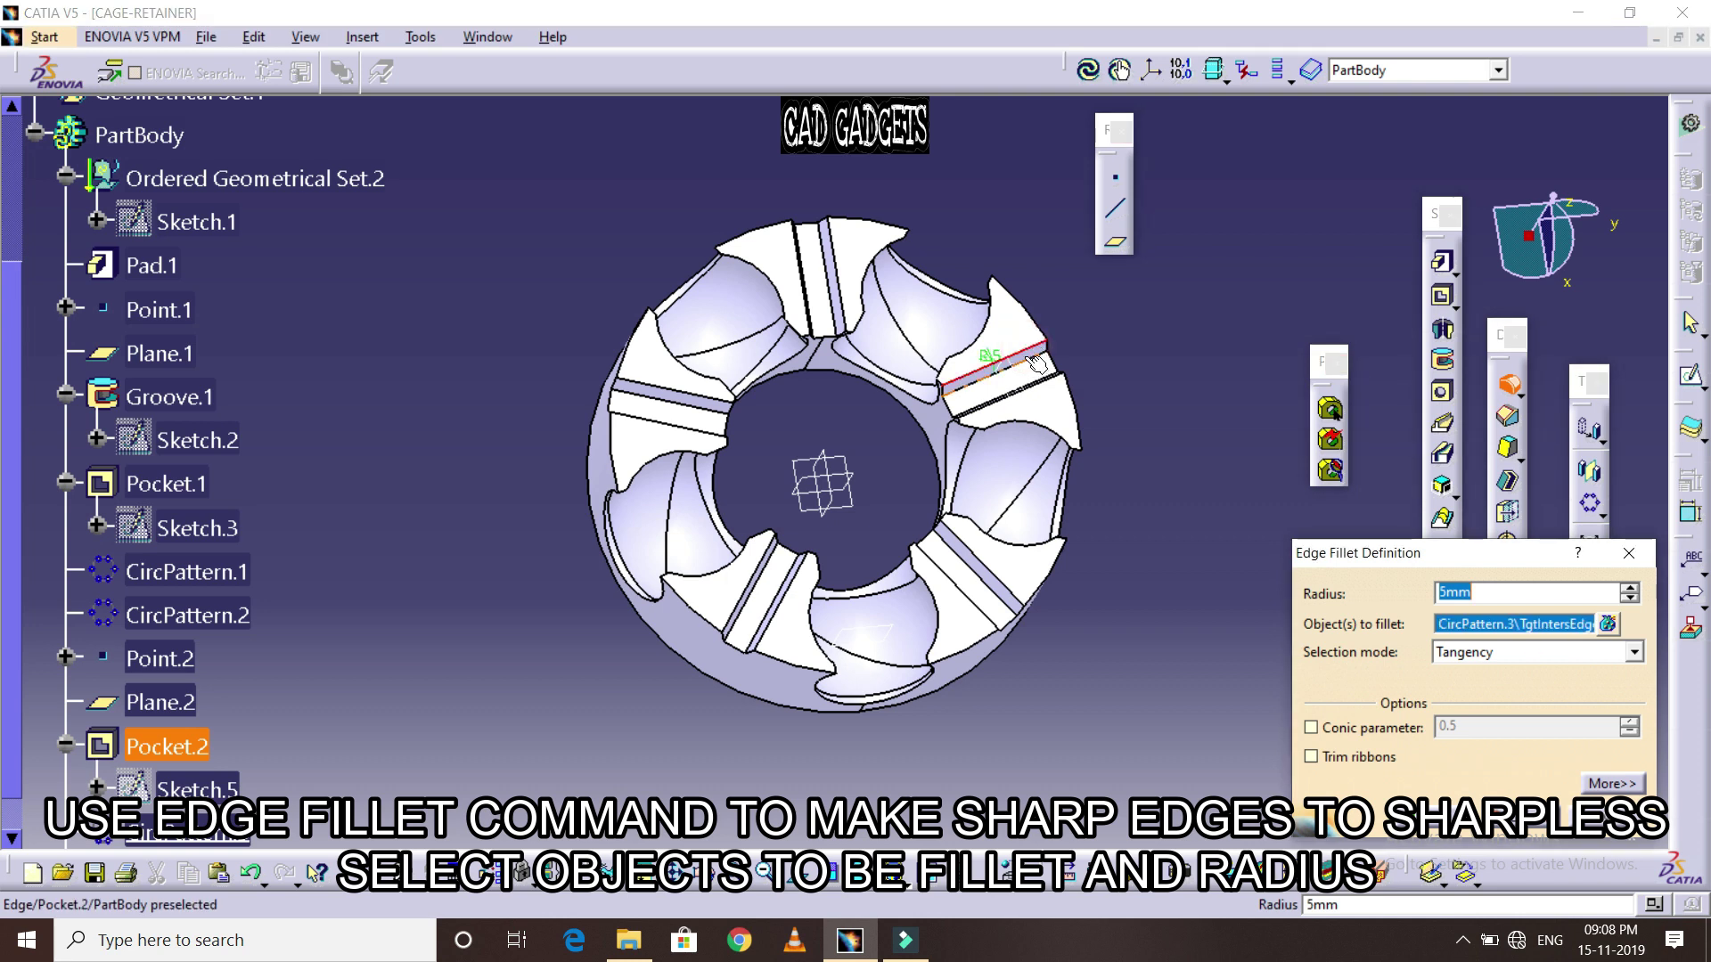
{"action": "left_click", "coordinate": [822, 287]}
{"action": "left_click", "coordinate": [812, 287]}
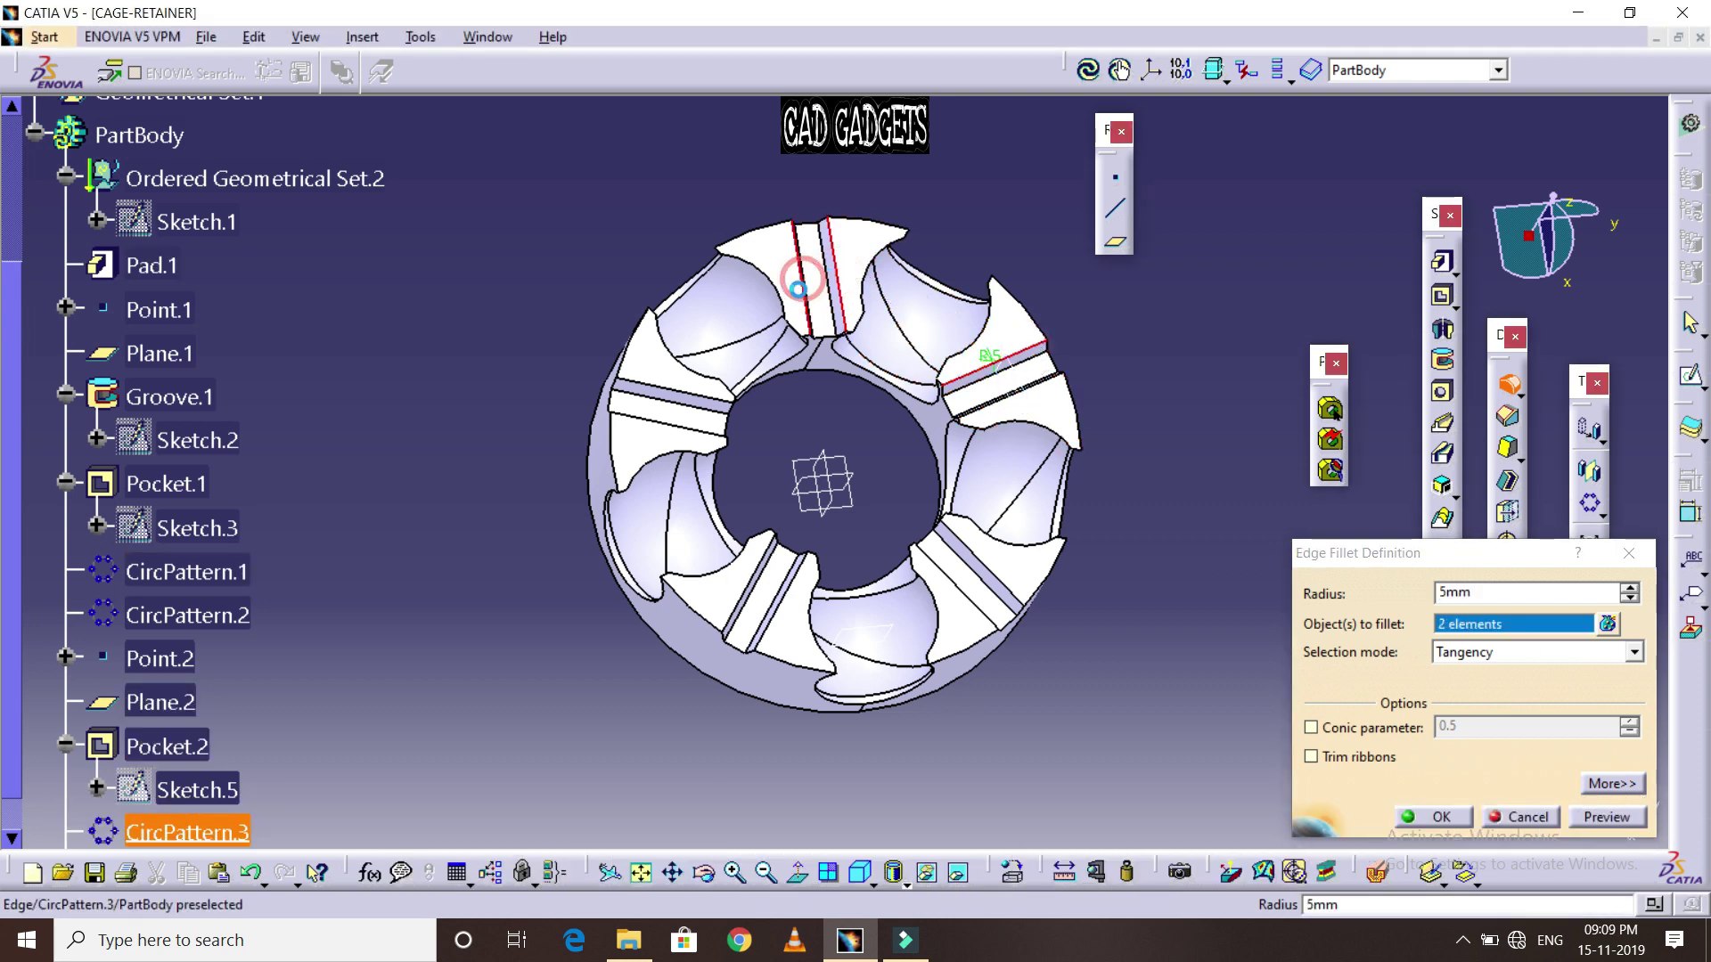
{"action": "left_click", "coordinate": [703, 395]}
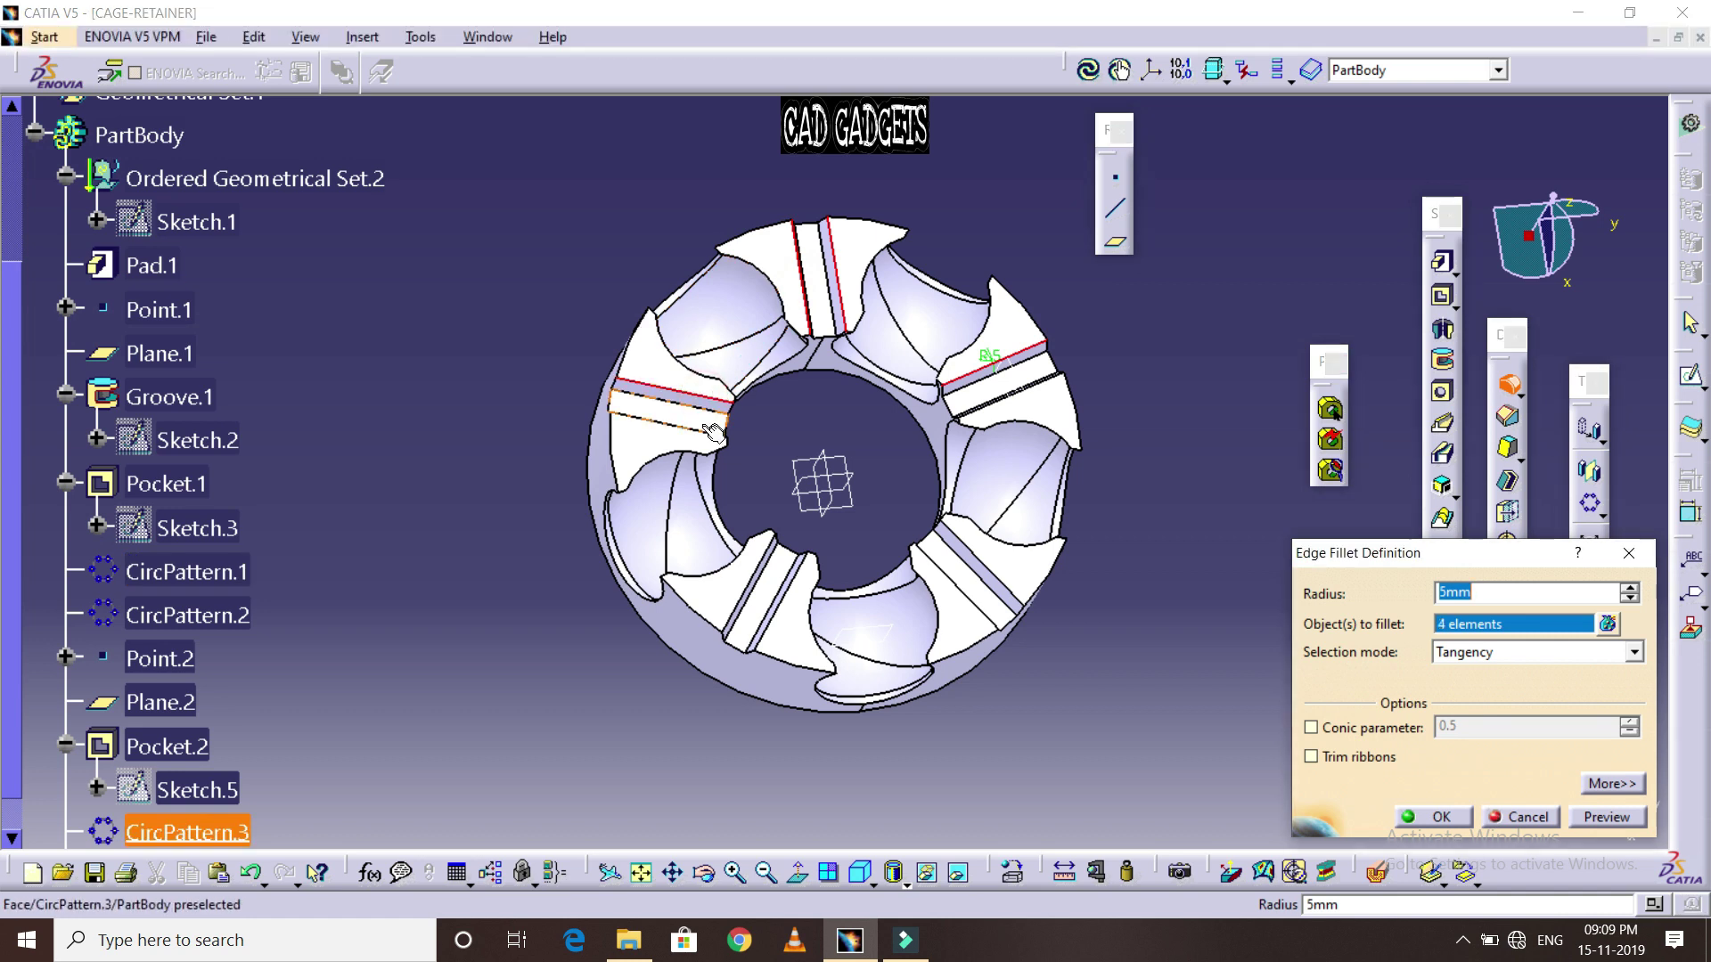
{"action": "left_click", "coordinate": [717, 440]}
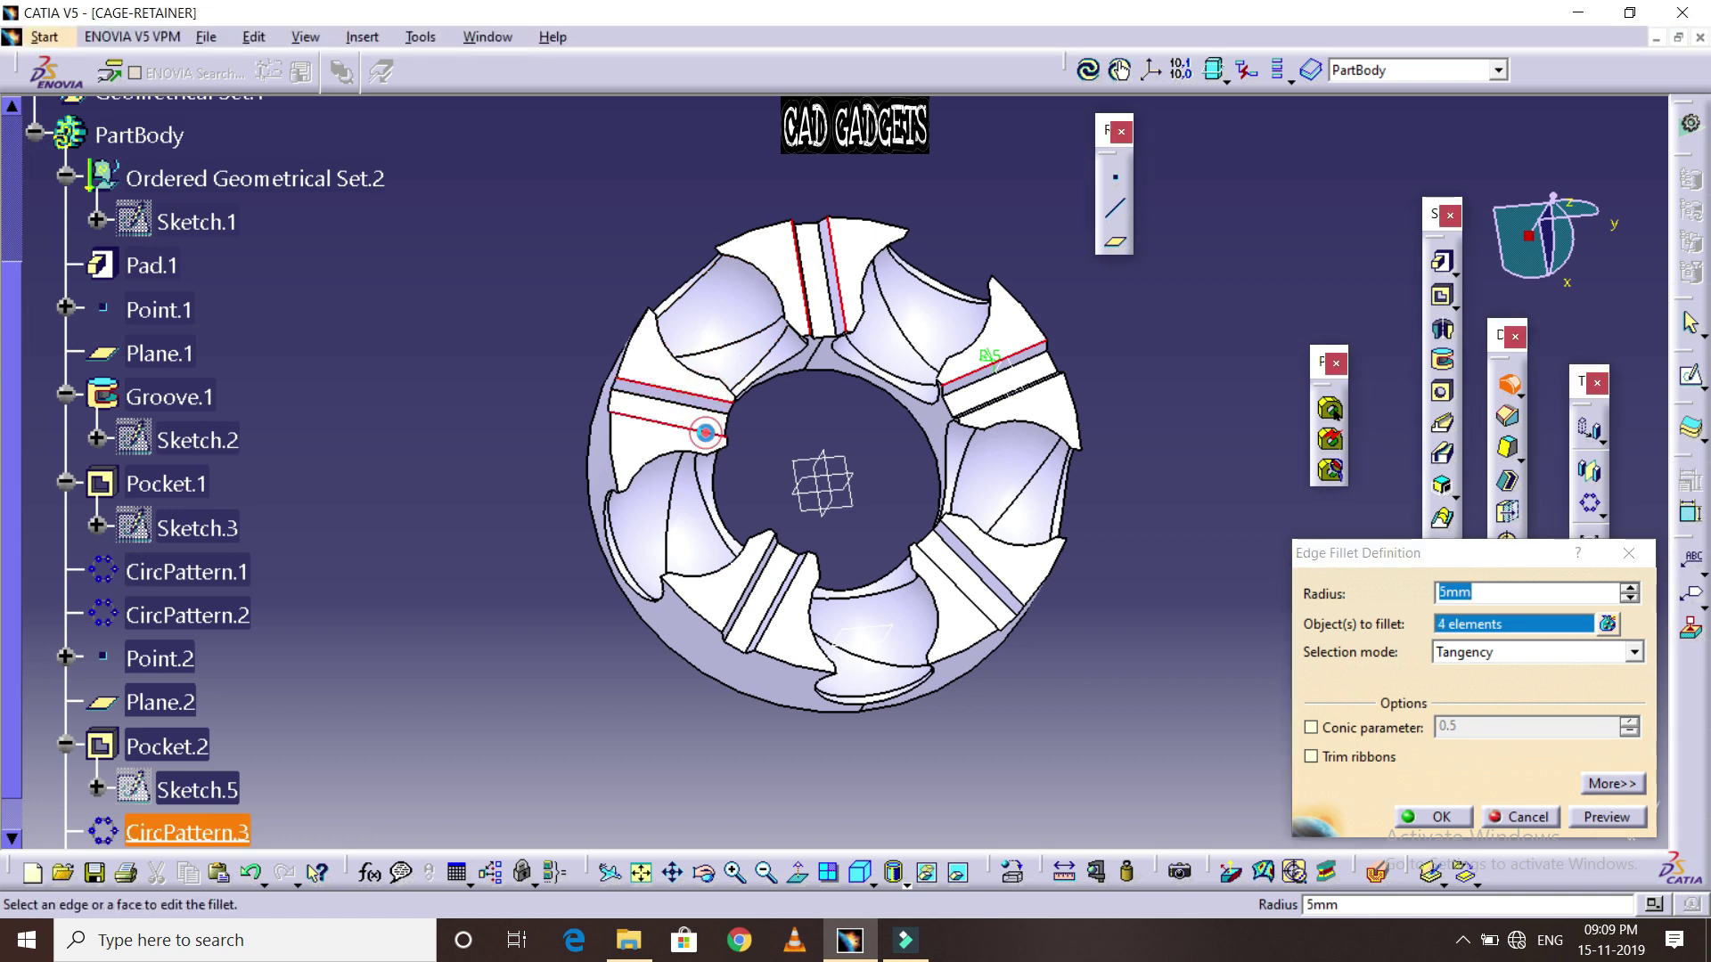
{"action": "left_click", "coordinate": [764, 579]}
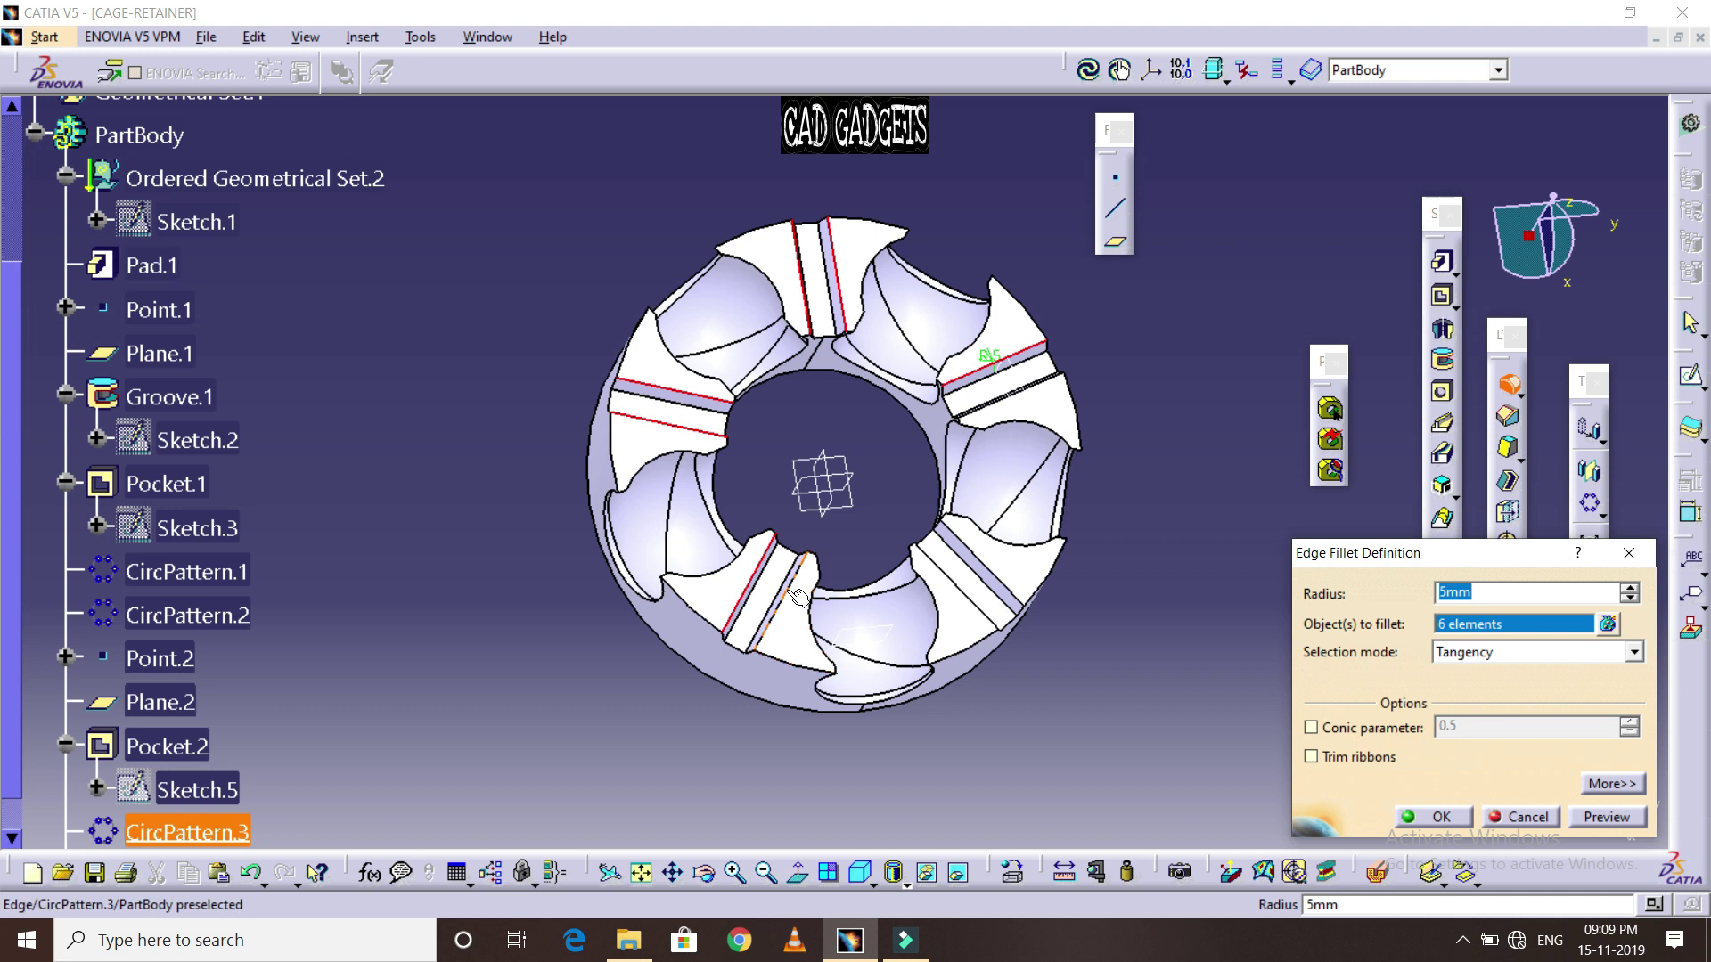
{"action": "left_click", "coordinate": [978, 575]}
{"action": "left_click", "coordinate": [979, 567]}
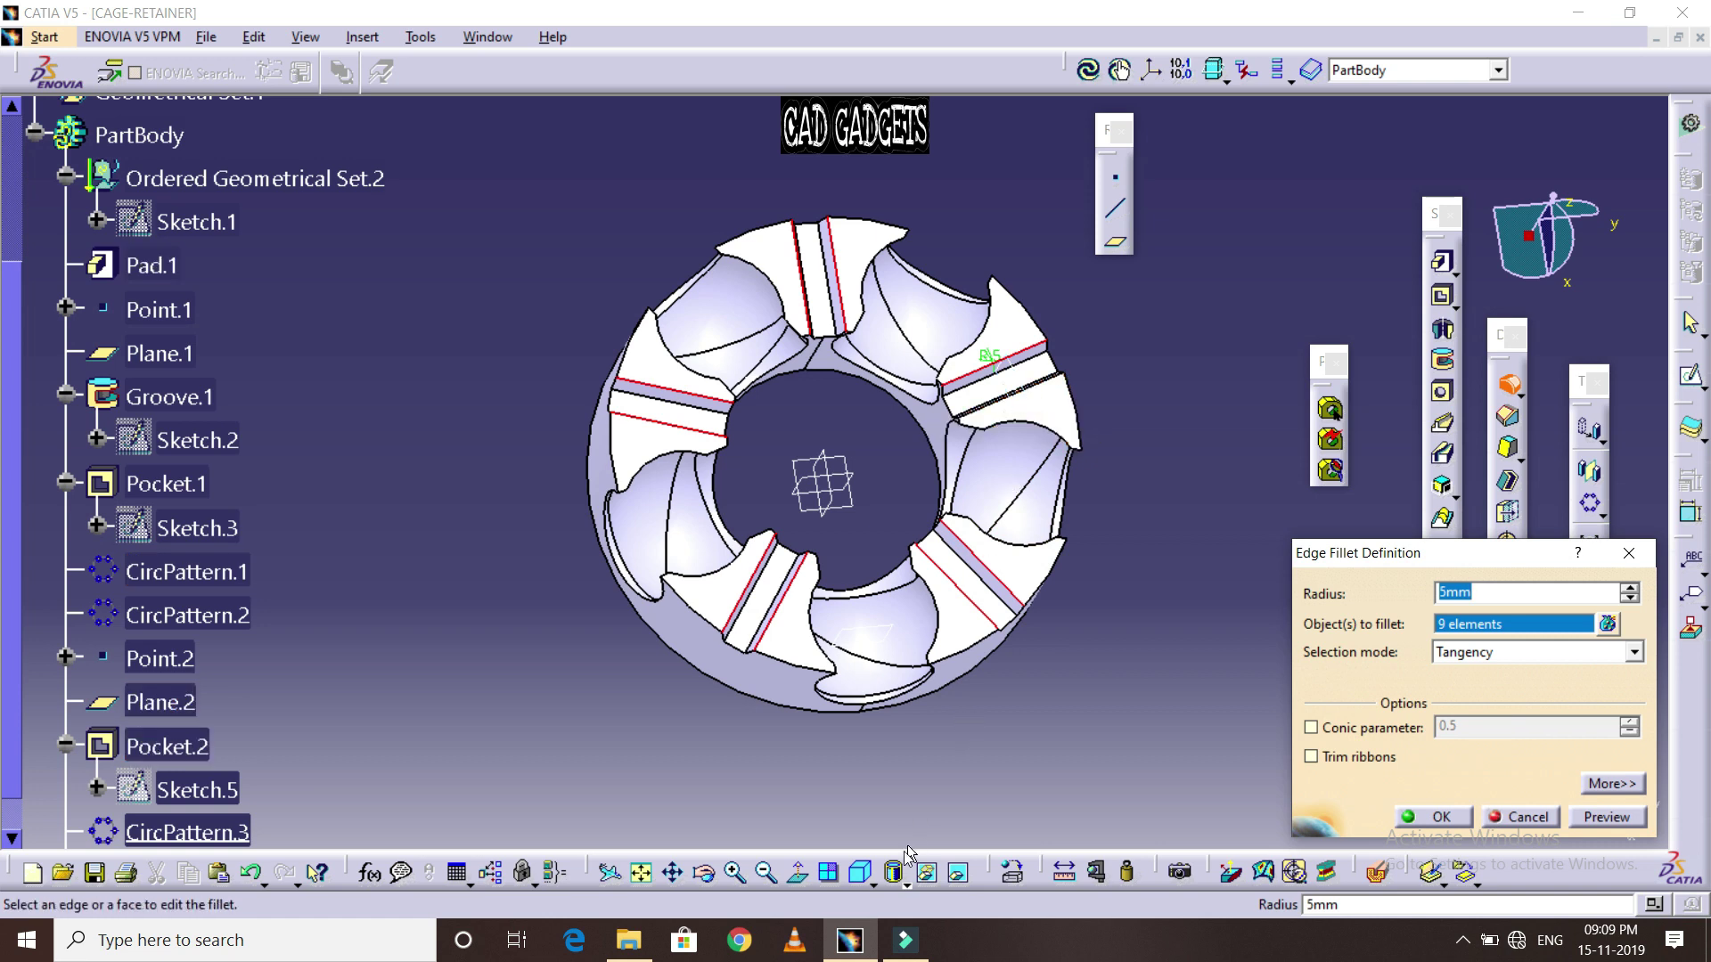
Add the hidden slot edge and create the 3 mm fillet on all ten edges
{"action": "left_click", "coordinate": [704, 873]}
{"action": "mouse_move", "coordinate": [712, 588]}
{"action": "left_mouse_down"}
{"action": "mouse_move", "coordinate": [738, 530]}
{"action": "mouse_move", "coordinate": [891, 419]}
{"action": "left_mouse_up"}
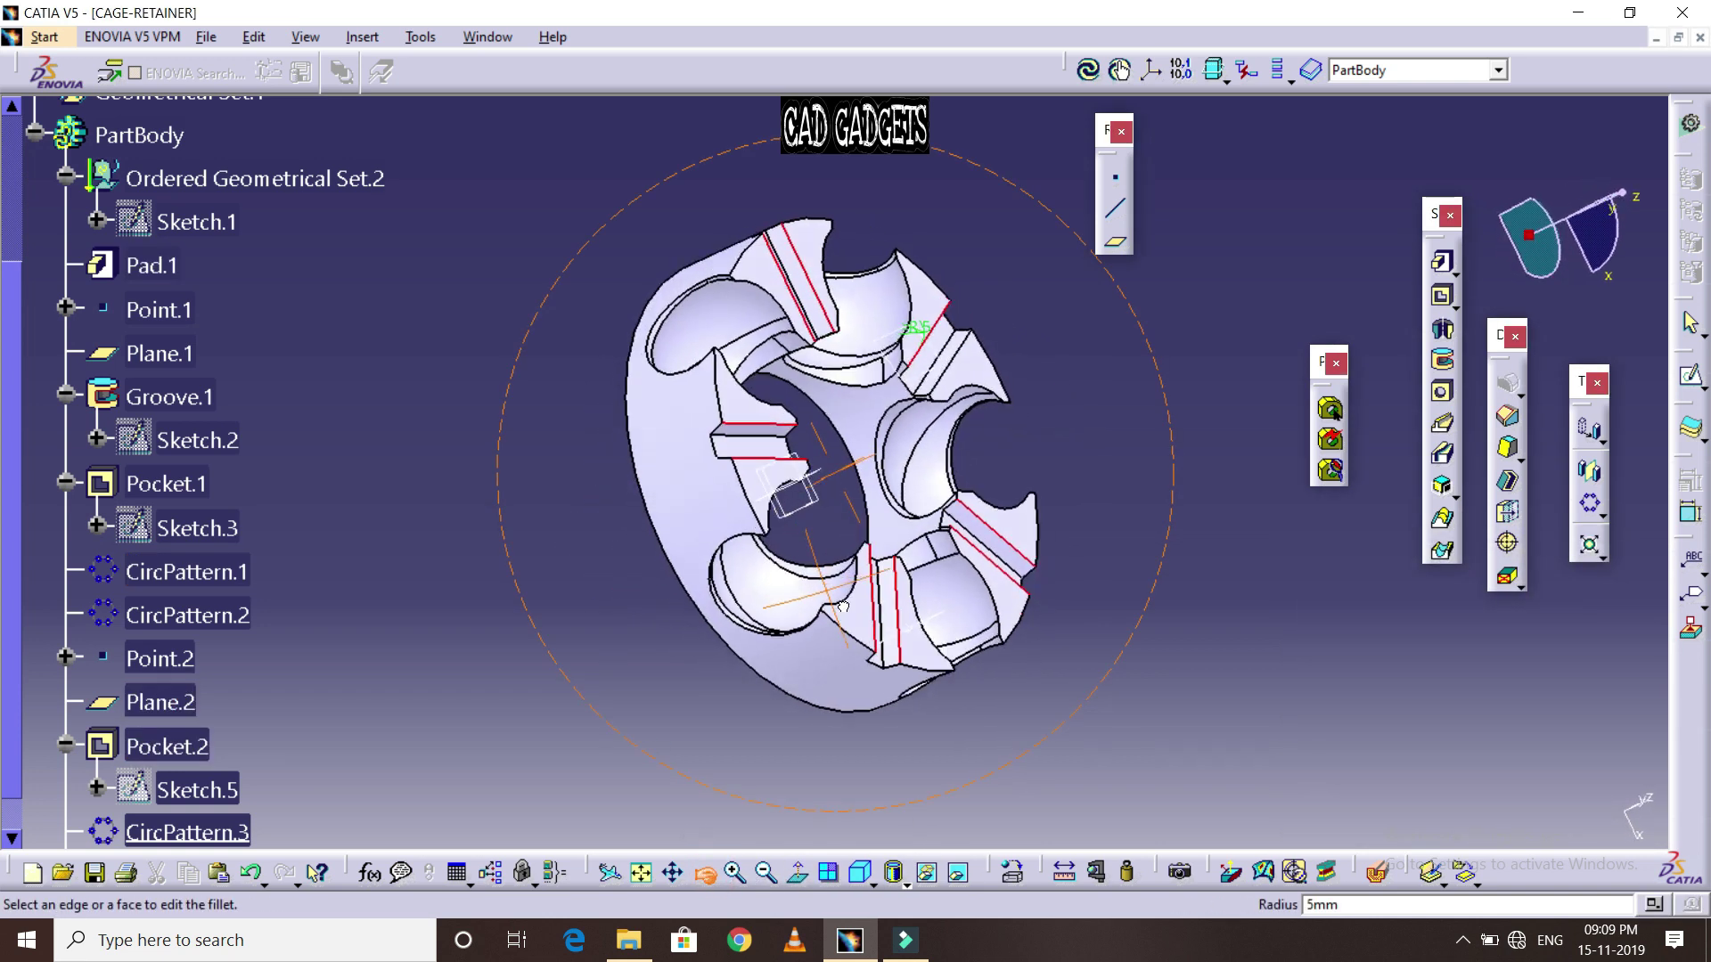
{"action": "left_click", "coordinate": [952, 364]}
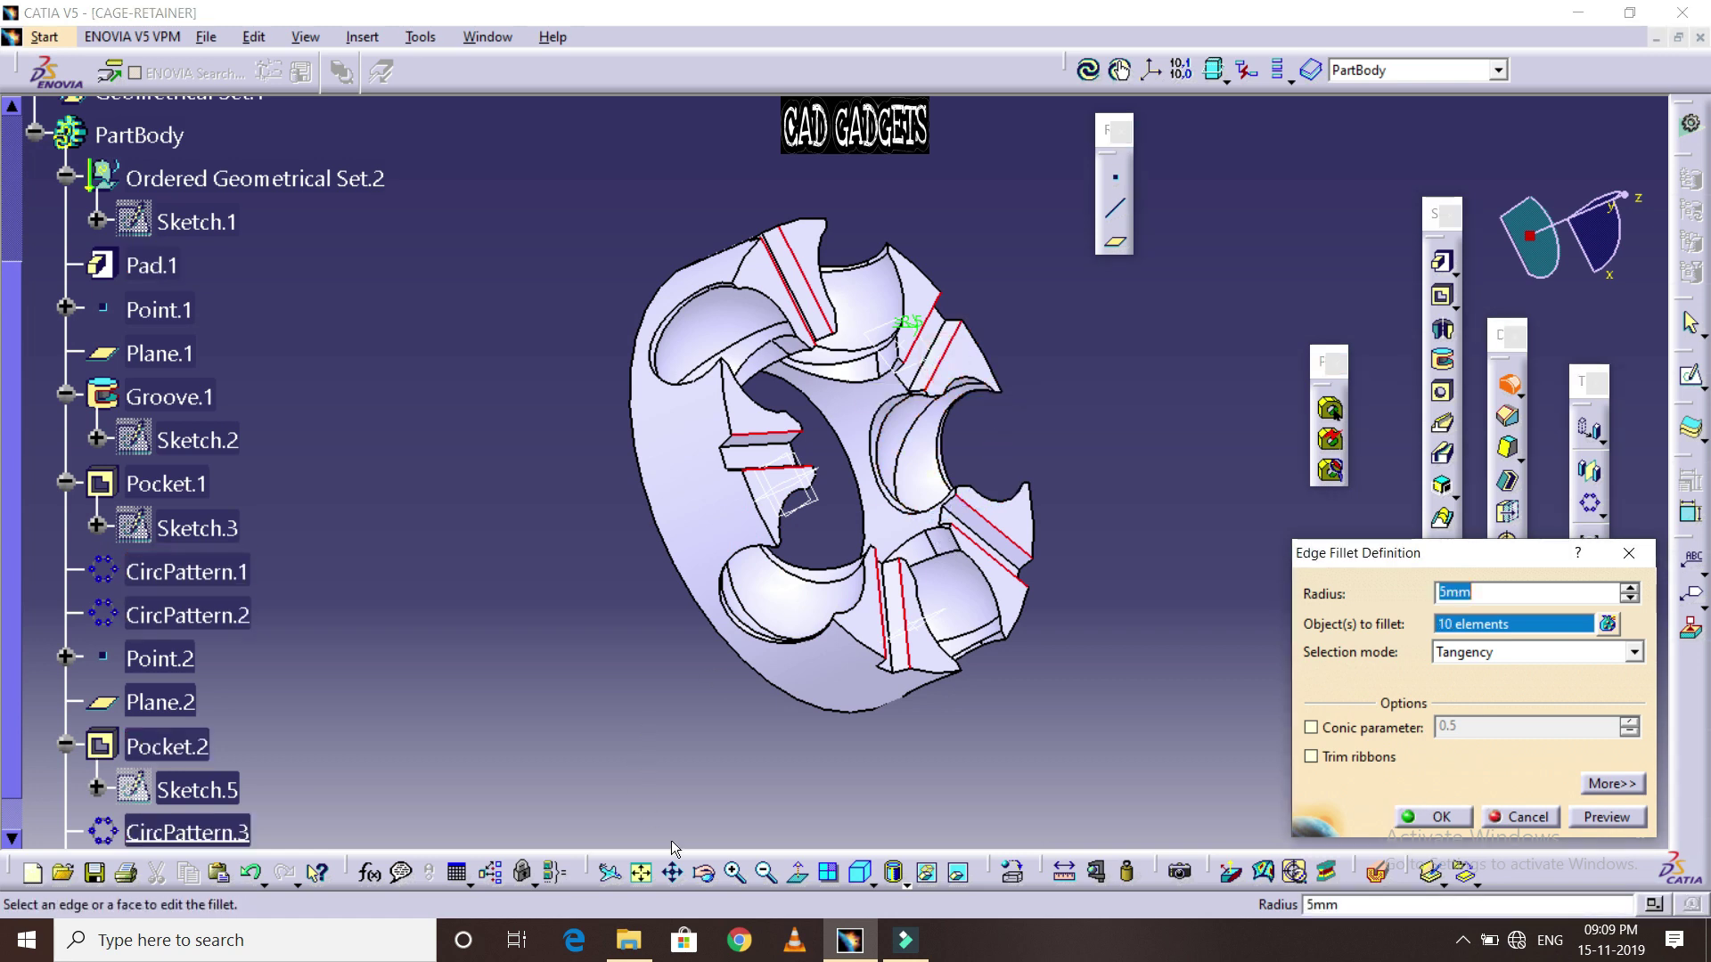
{"action": "left_click", "coordinate": [706, 875]}
{"action": "mouse_move", "coordinate": [573, 611]}
{"action": "left_mouse_down"}
{"action": "mouse_move", "coordinate": [606, 679]}
{"action": "mouse_move", "coordinate": [624, 666]}
{"action": "left_mouse_up"}
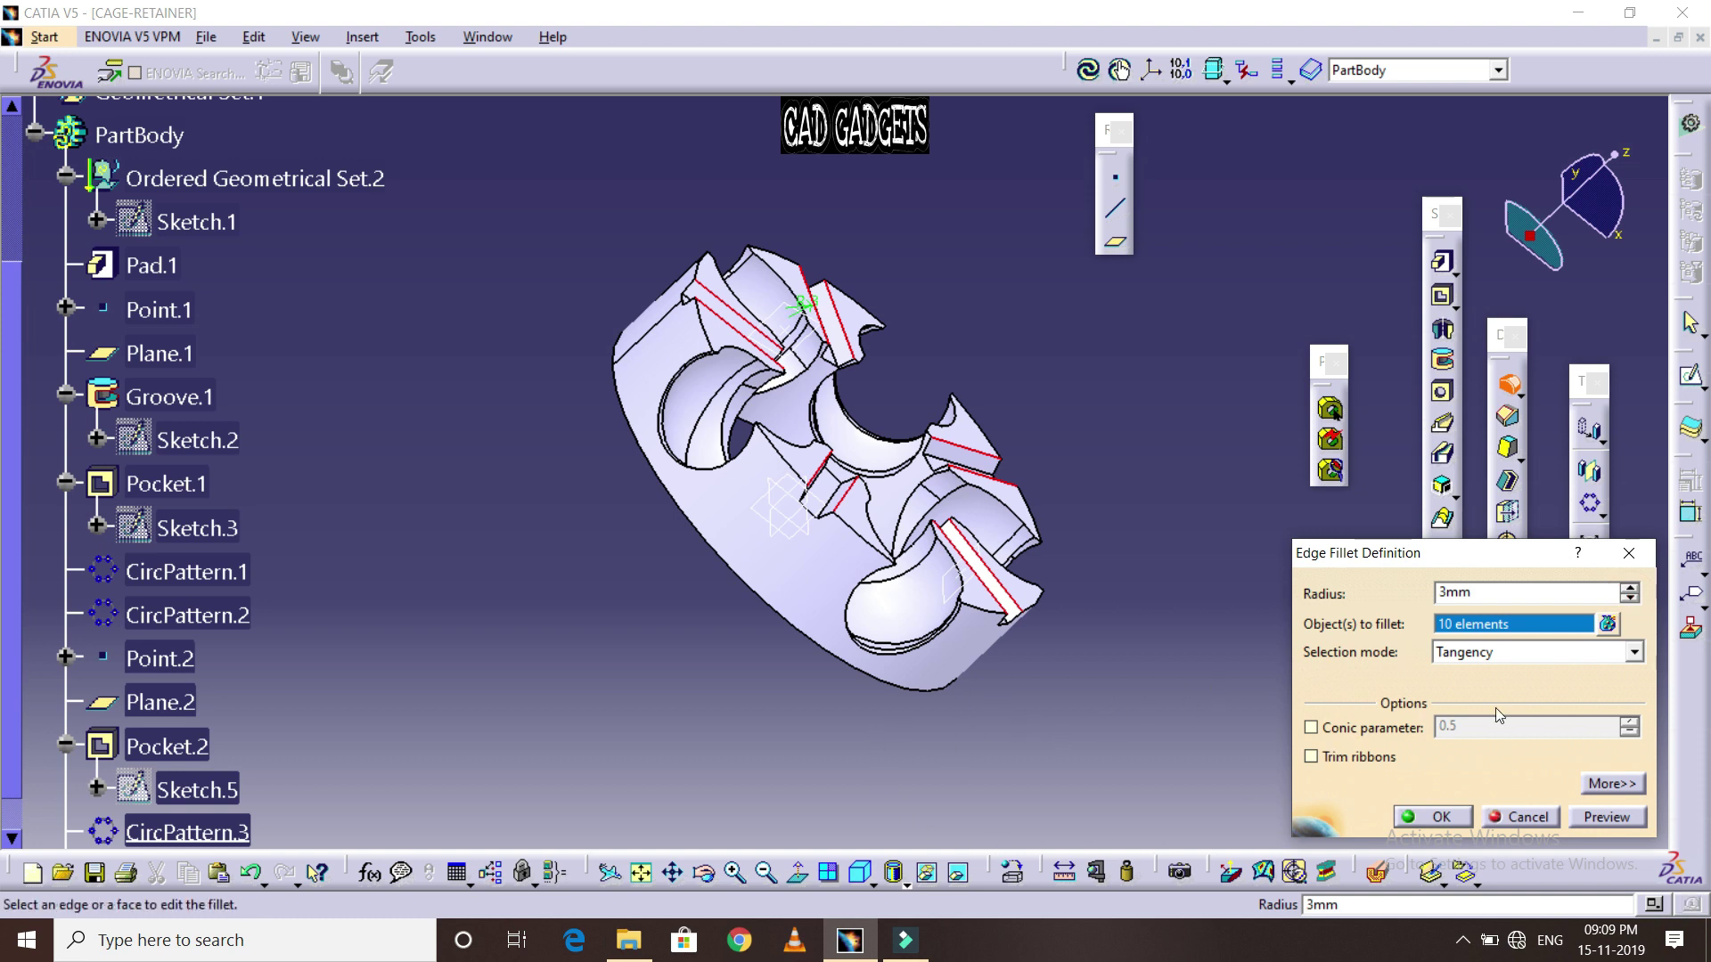
{"action": "left_click", "coordinate": [1585, 816]}
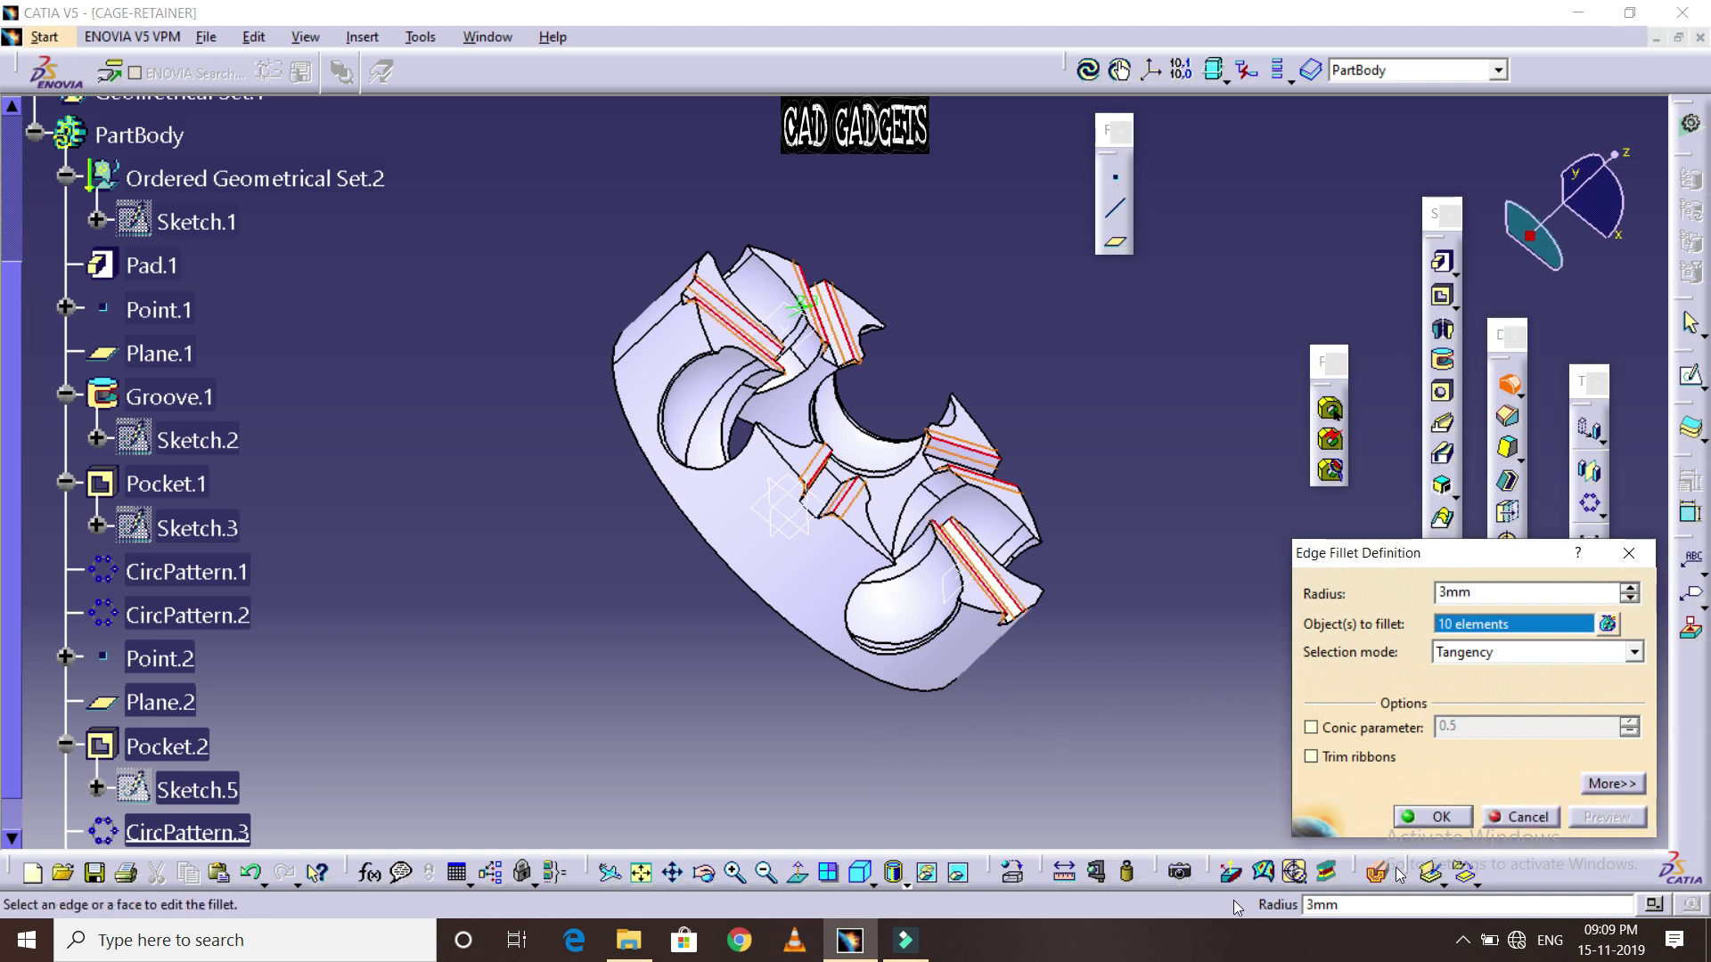
{"action": "left_click", "coordinate": [704, 874]}
{"action": "mouse_move", "coordinate": [1120, 480]}
{"action": "left_mouse_down"}
{"action": "mouse_move", "coordinate": [641, 593]}
{"action": "mouse_move", "coordinate": [531, 428]}
{"action": "mouse_move", "coordinate": [496, 485]}
{"action": "mouse_move", "coordinate": [542, 454]}
{"action": "left_mouse_up"}
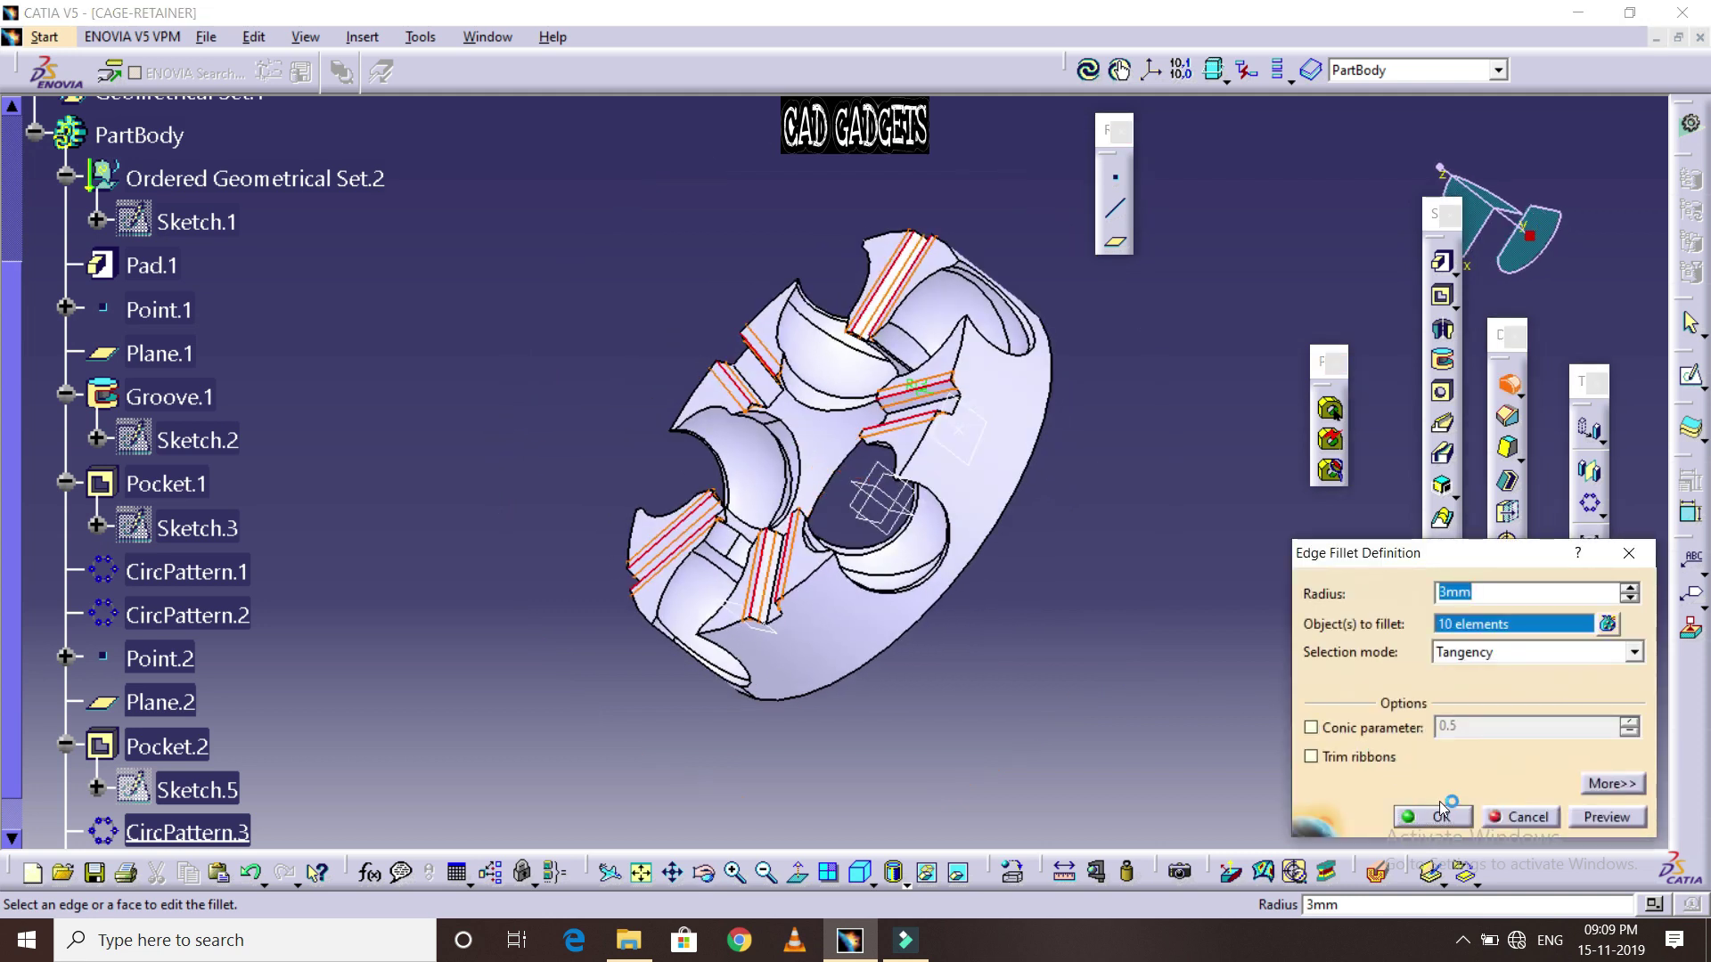
{"action": "left_click", "coordinate": [1439, 817]}
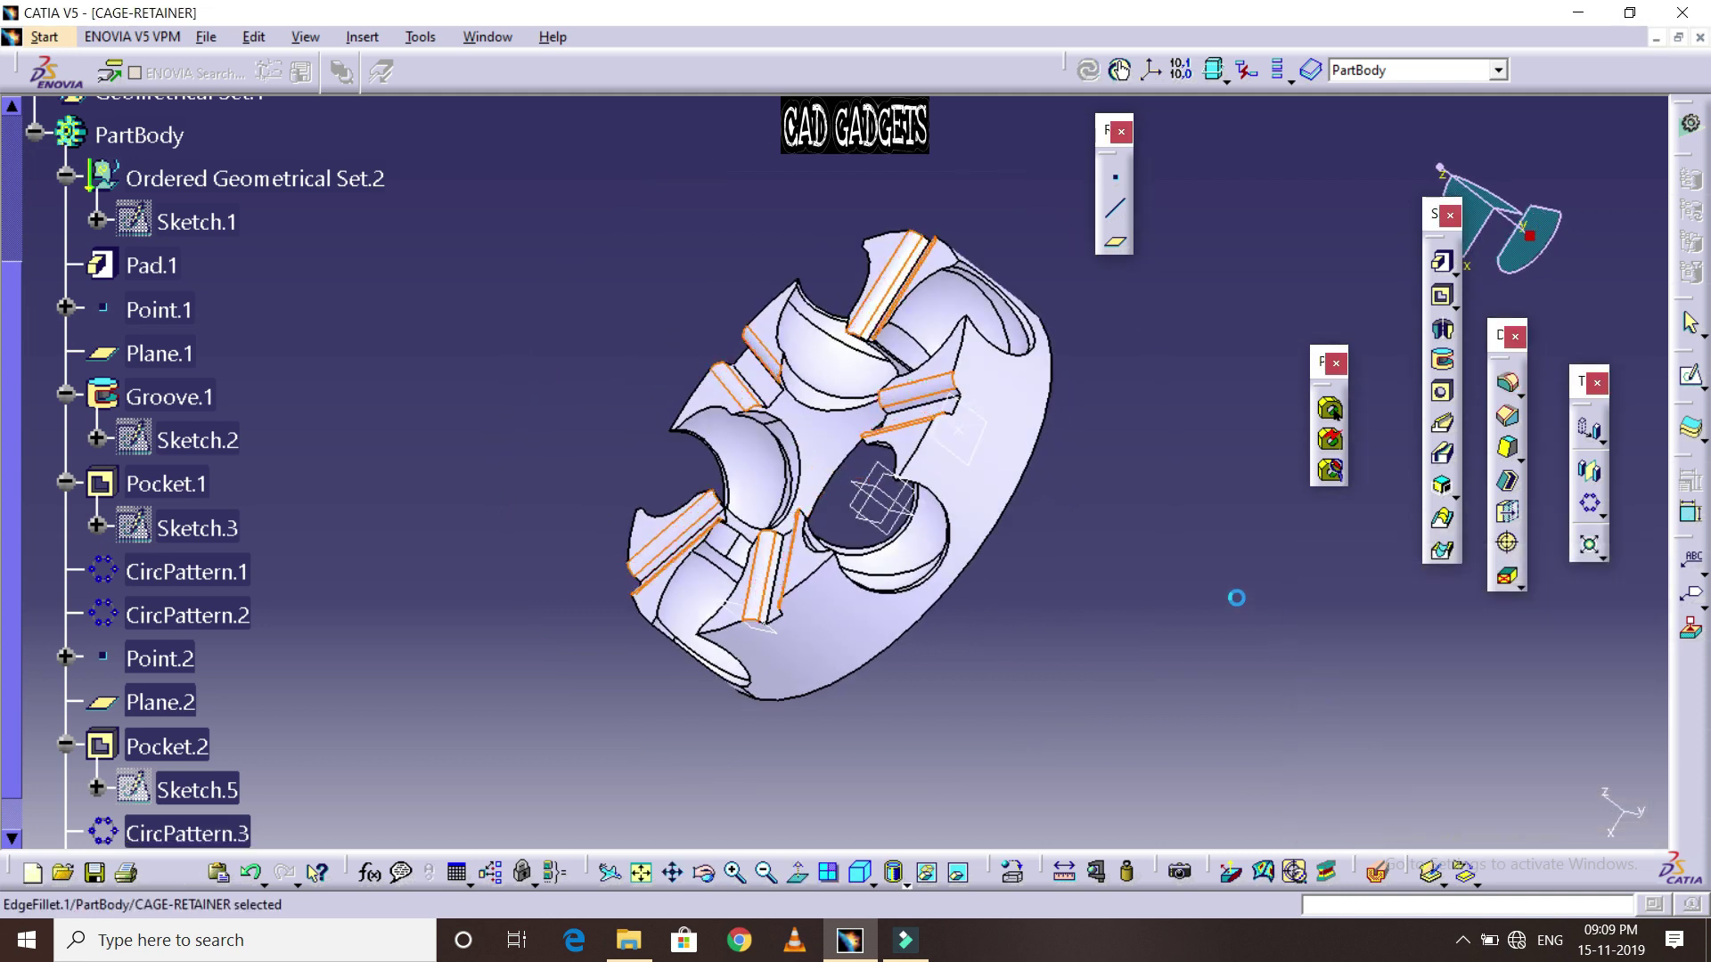
Deselect the new fillet and orbit the finished cage to inspect its filleted slots
{"action": "left_click", "coordinate": [1205, 557]}
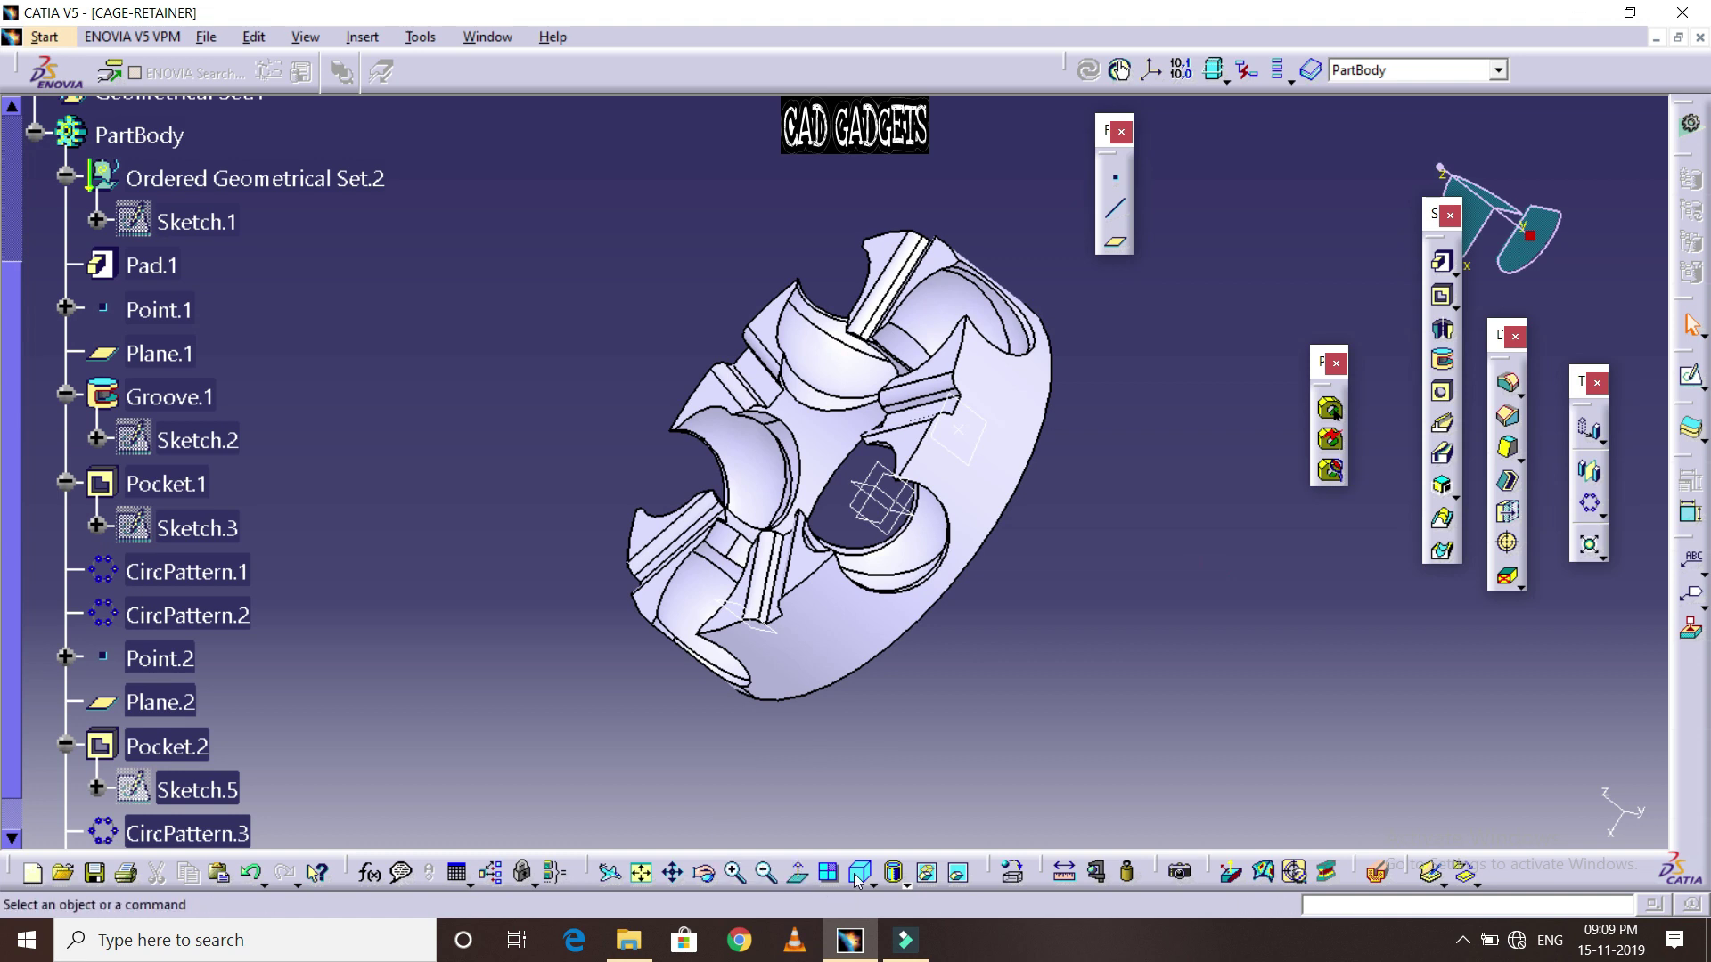
{"action": "left_click", "coordinate": [714, 880]}
{"action": "mouse_move", "coordinate": [530, 561]}
{"action": "left_mouse_down"}
{"action": "mouse_move", "coordinate": [927, 682]}
{"action": "mouse_move", "coordinate": [1126, 657]}
{"action": "mouse_move", "coordinate": [928, 710]}
{"action": "left_mouse_up"}
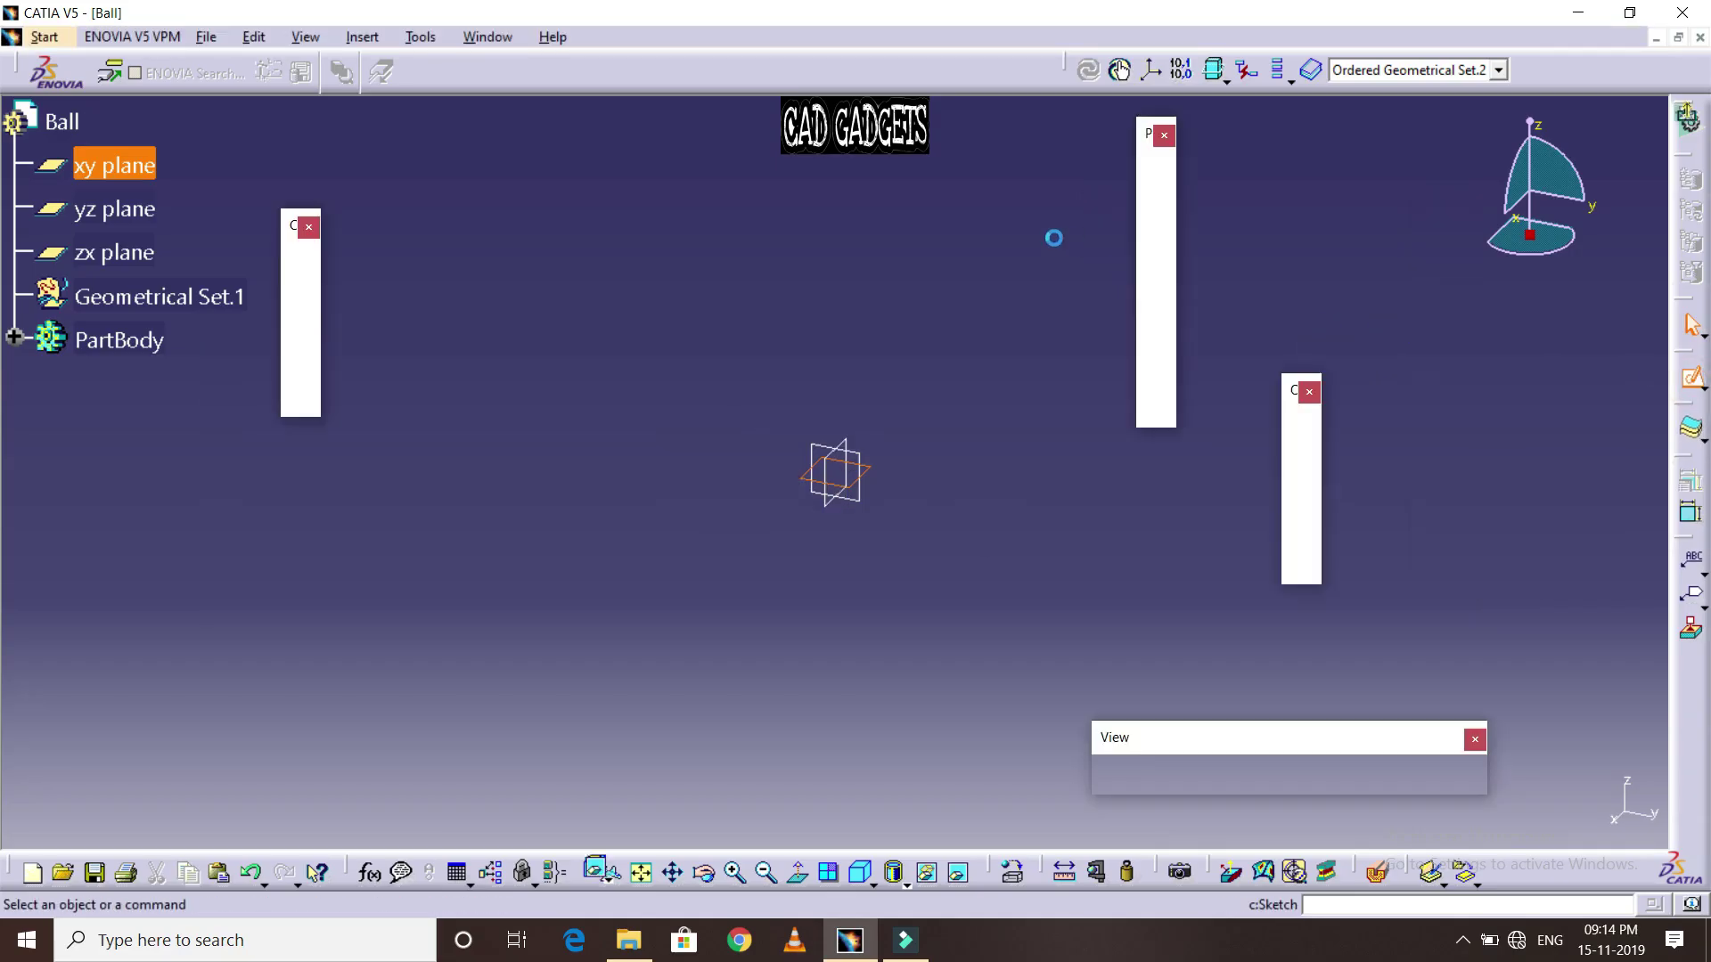
Draw a circle centred on the origin and a vertical line through it
{"action": "left_click", "coordinate": [1158, 251]}
{"action": "left_click", "coordinate": [837, 474]}
{"action": "left_click", "coordinate": [997, 503]}
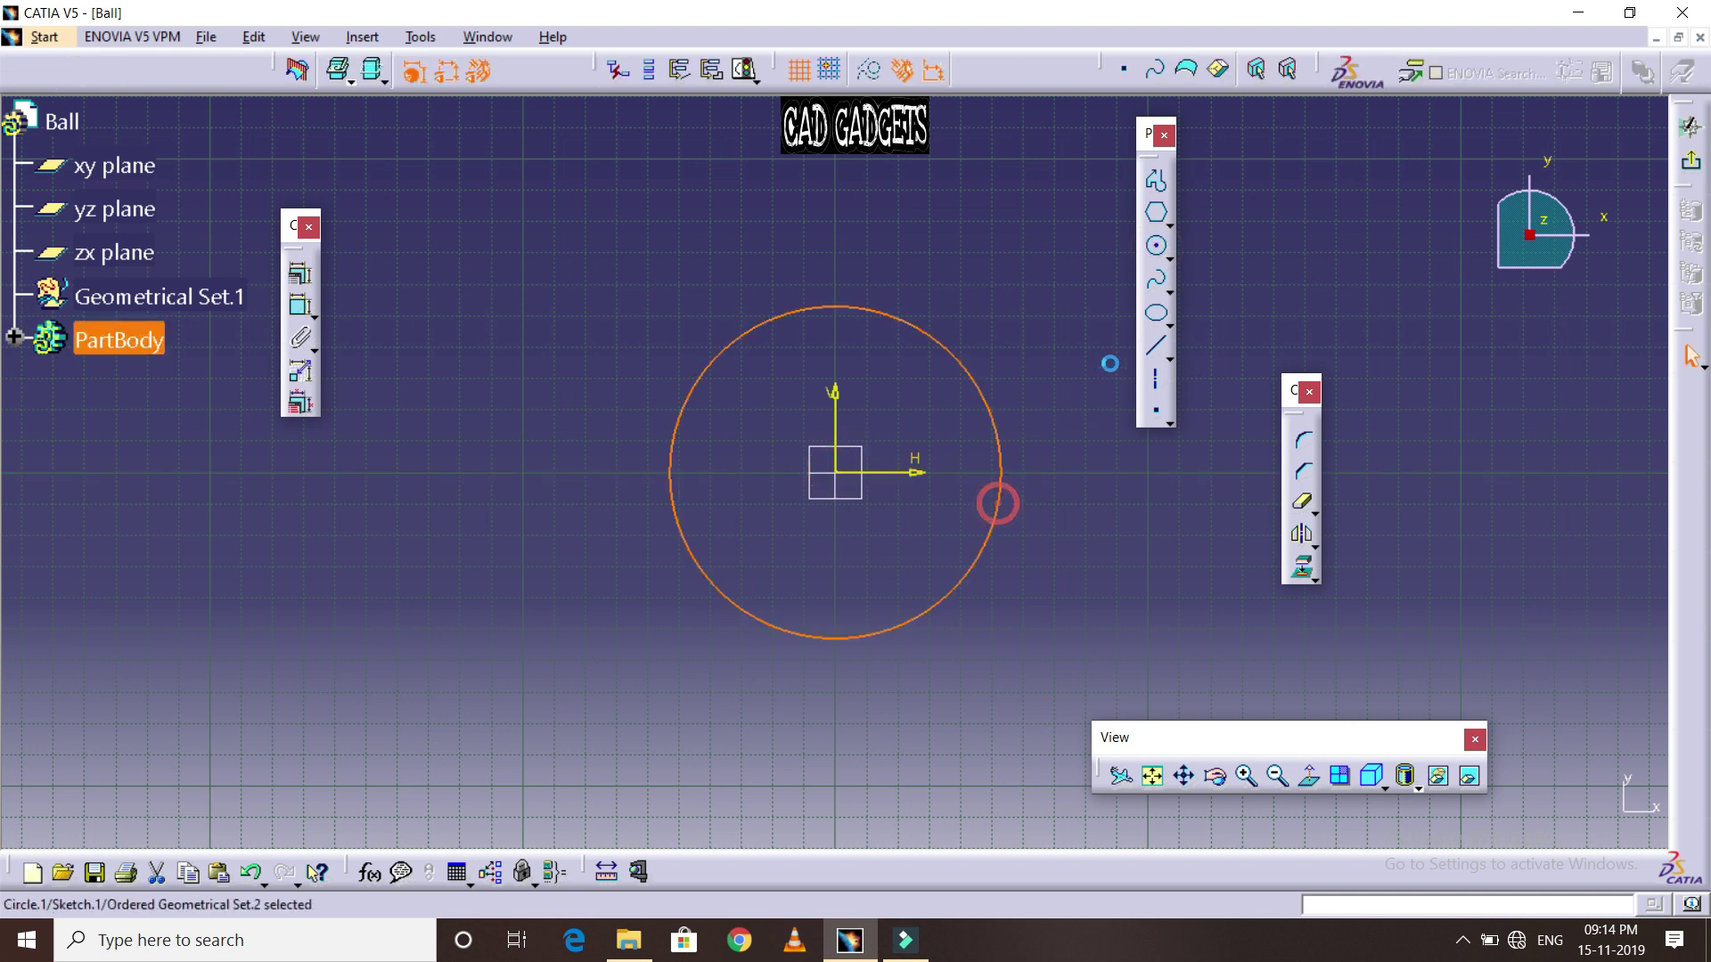
{"action": "left_click", "coordinate": [1156, 346]}
{"action": "left_click", "coordinate": [835, 179]}
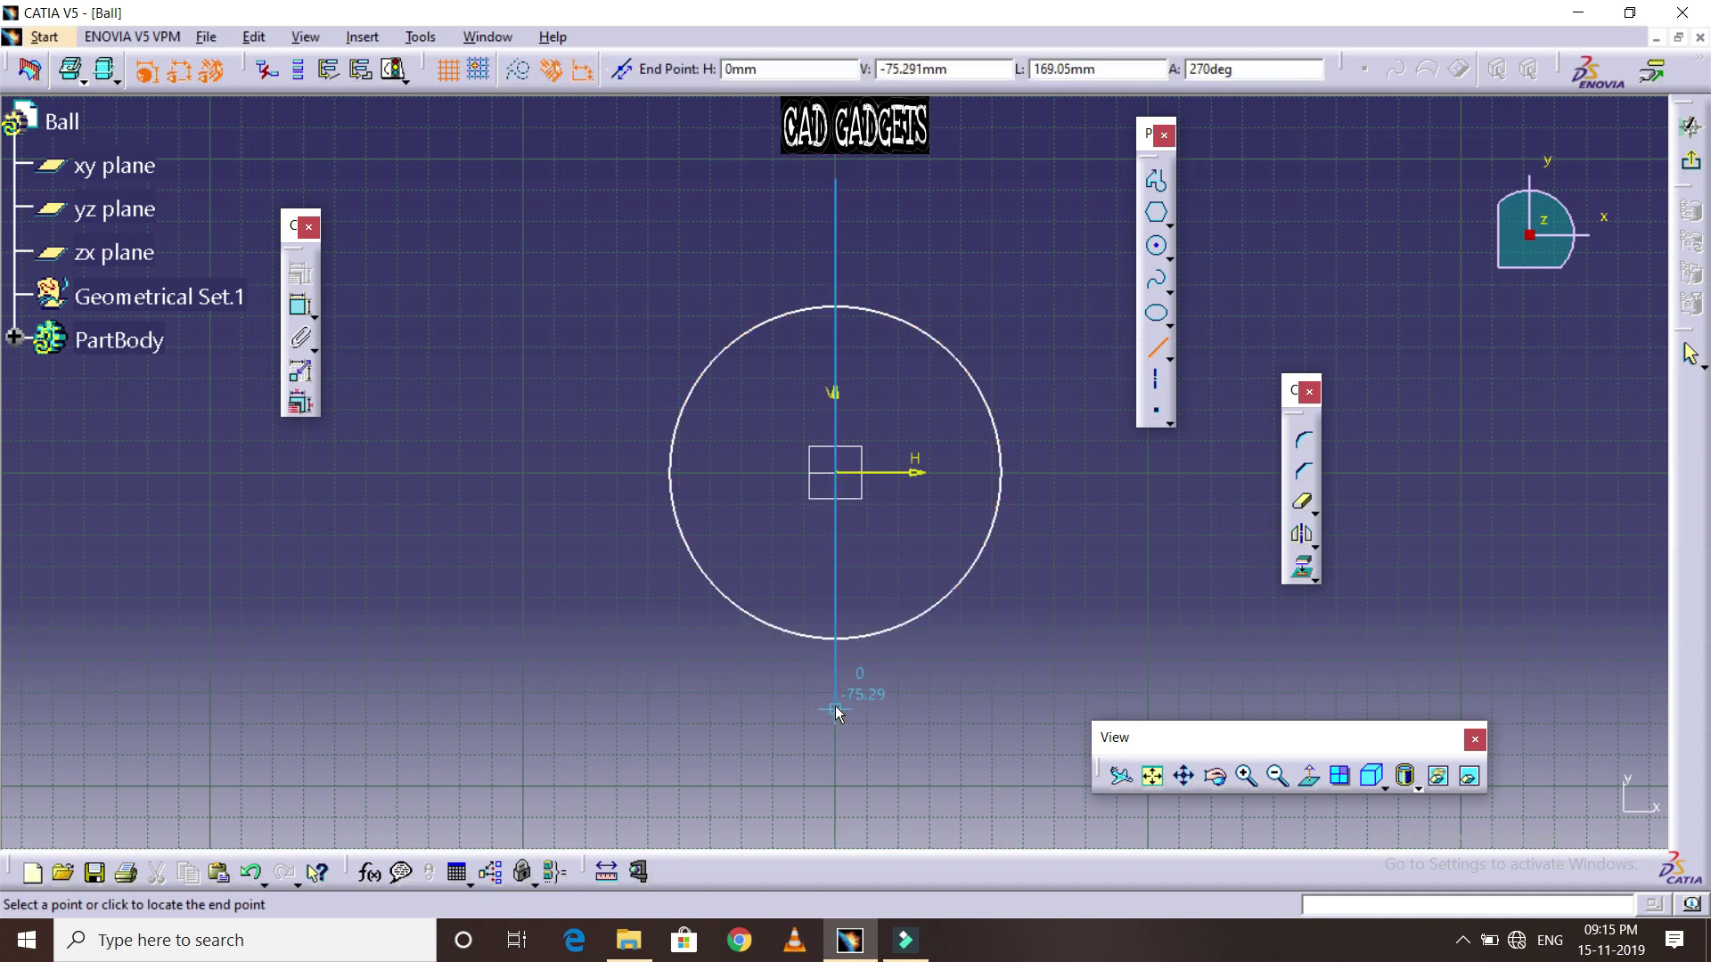
{"action": "left_click", "coordinate": [835, 709]}
{"action": "left_click", "coordinate": [1048, 689]}
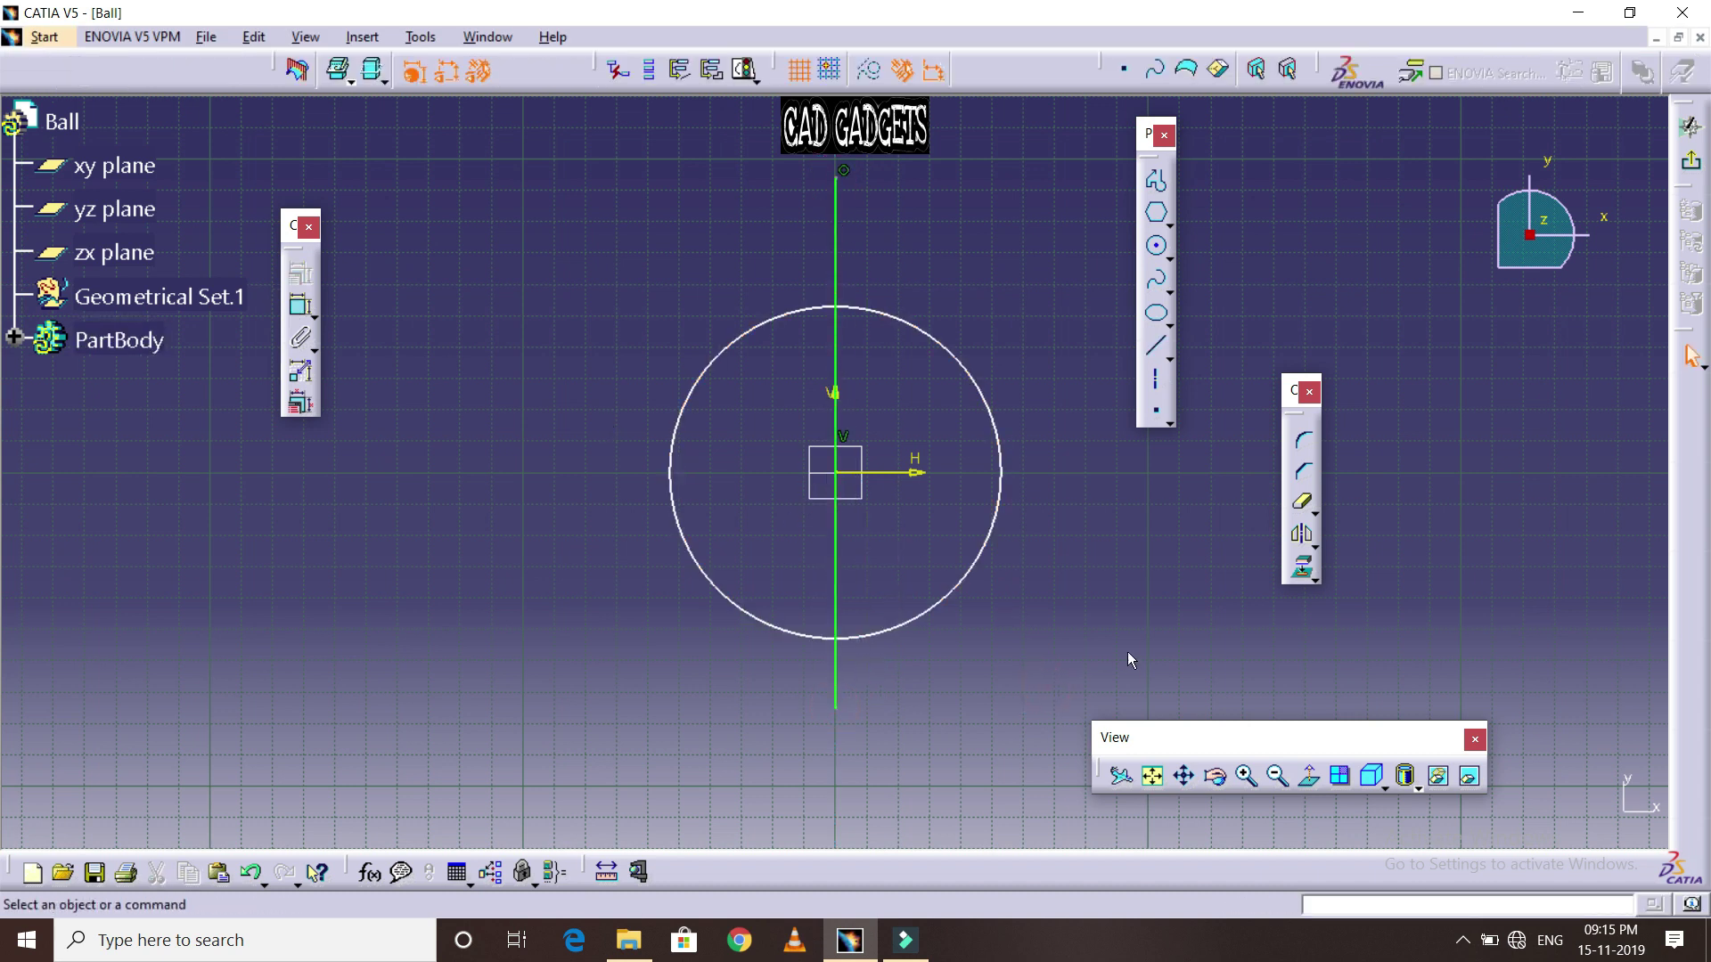
Quick Trim the left half of the circle and the line ends beyond the arc
{"action": "left_click", "coordinate": [1301, 506]}
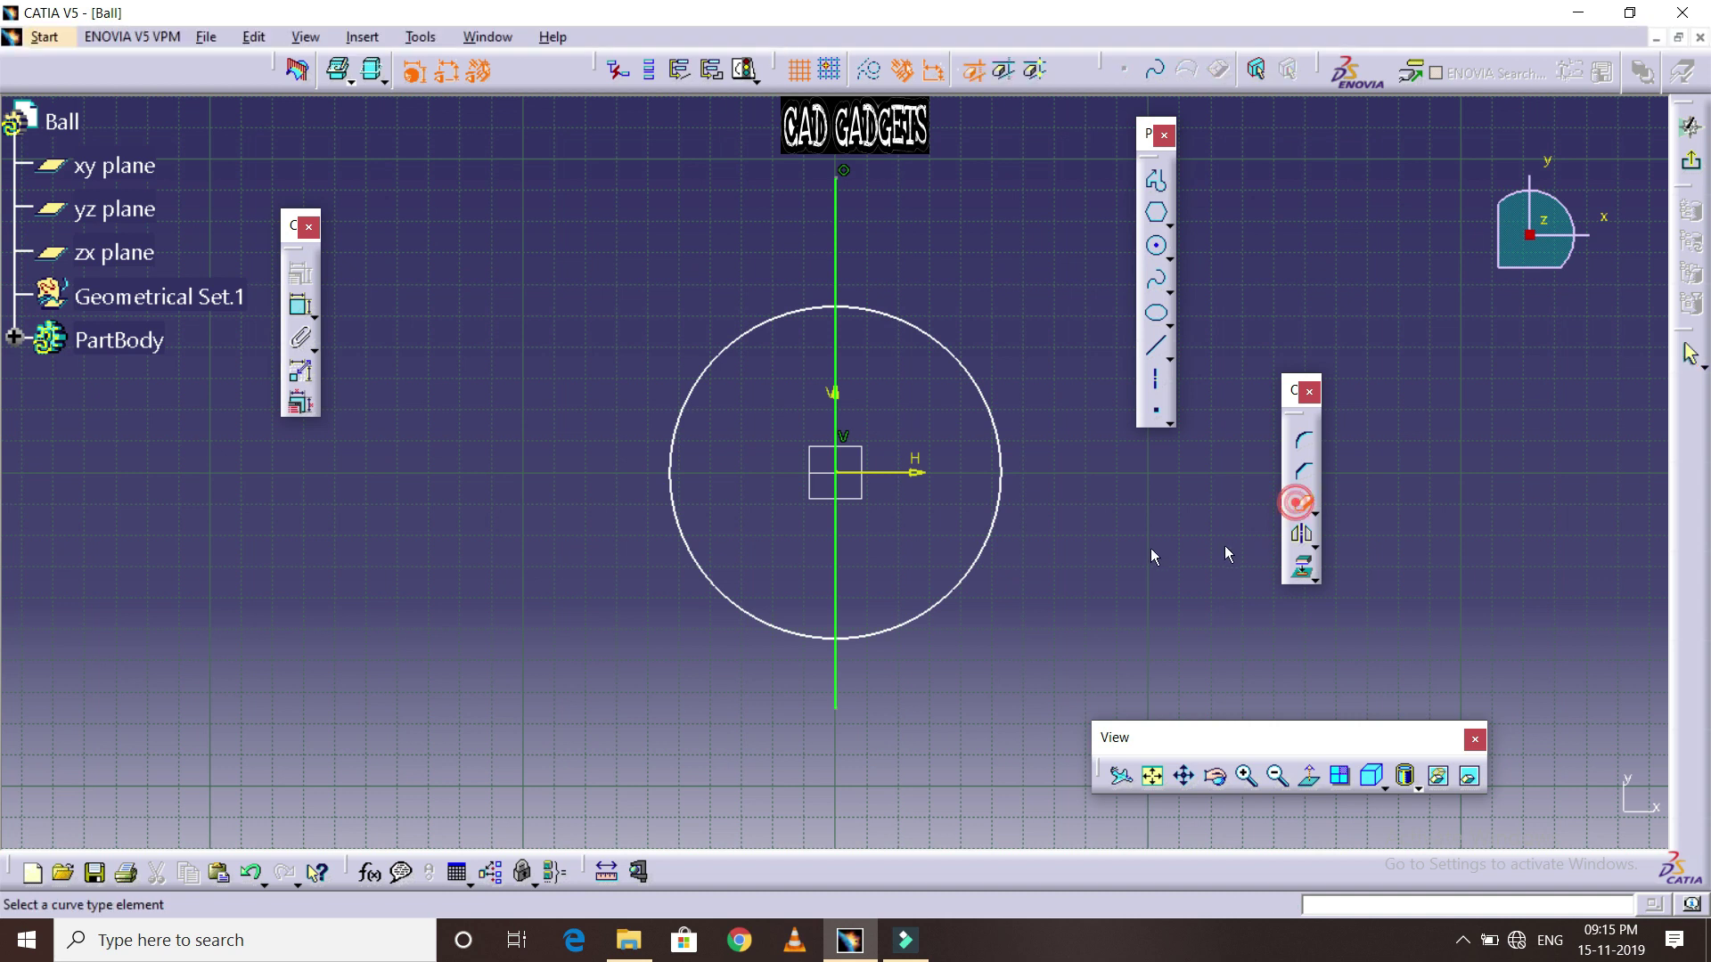
{"action": "left_click", "coordinate": [753, 614]}
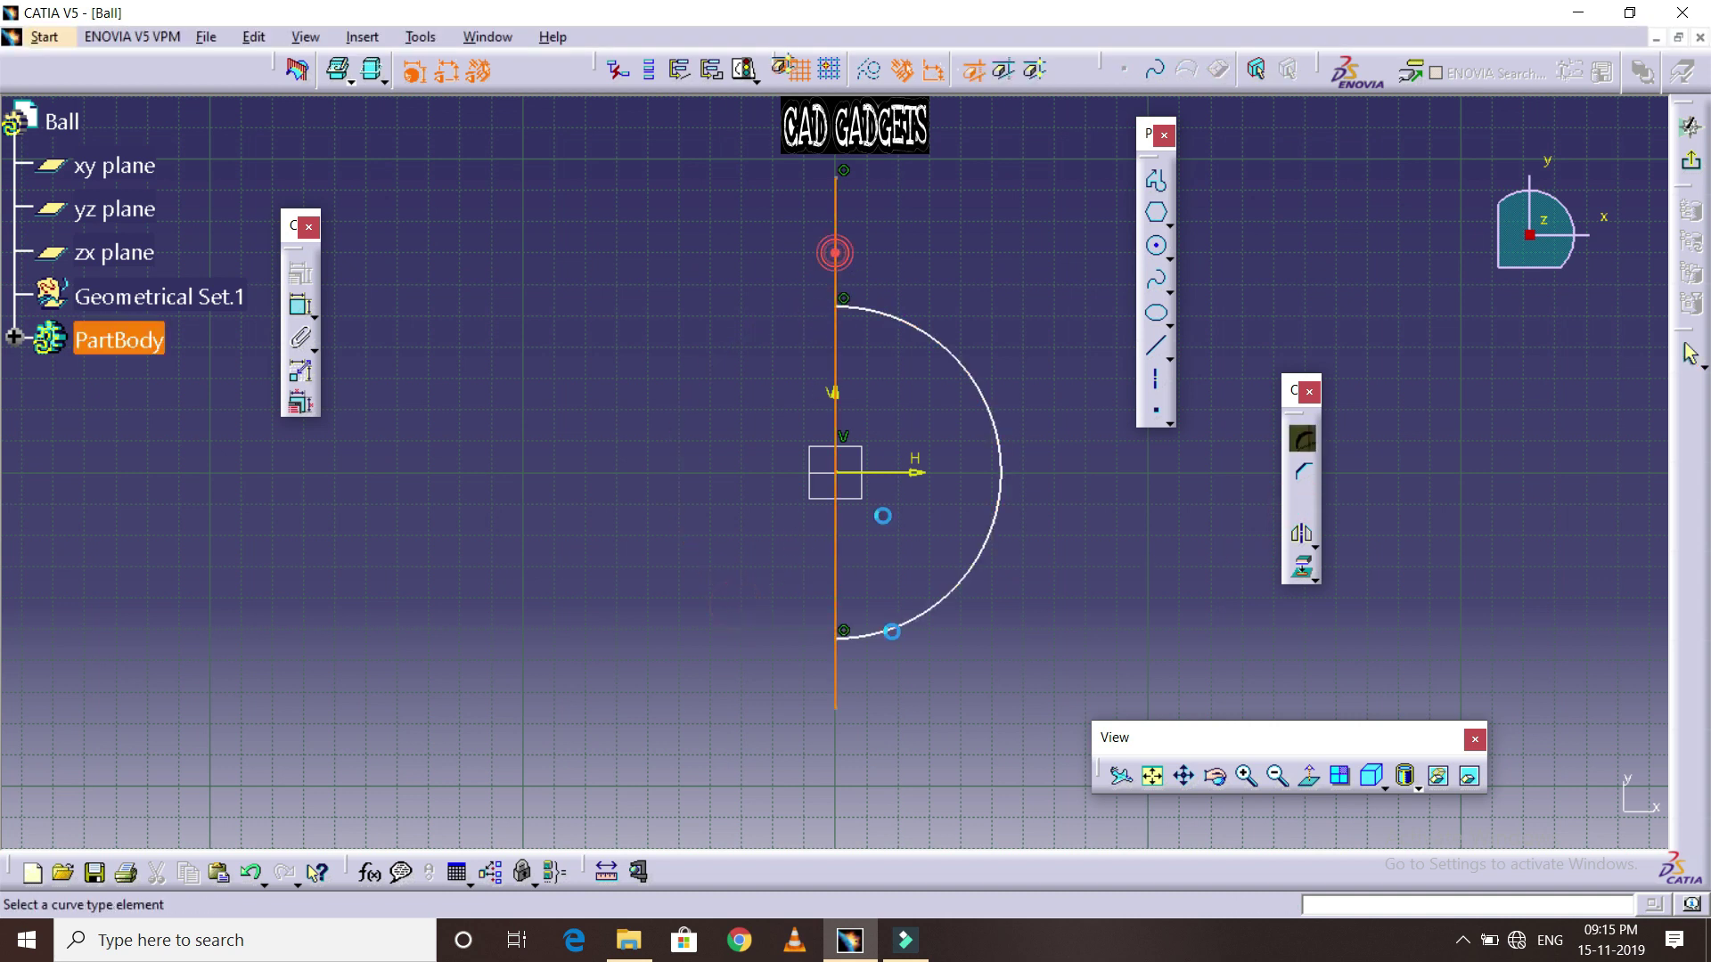
{"action": "left_click", "coordinate": [835, 253]}
{"action": "left_click", "coordinate": [836, 682]}
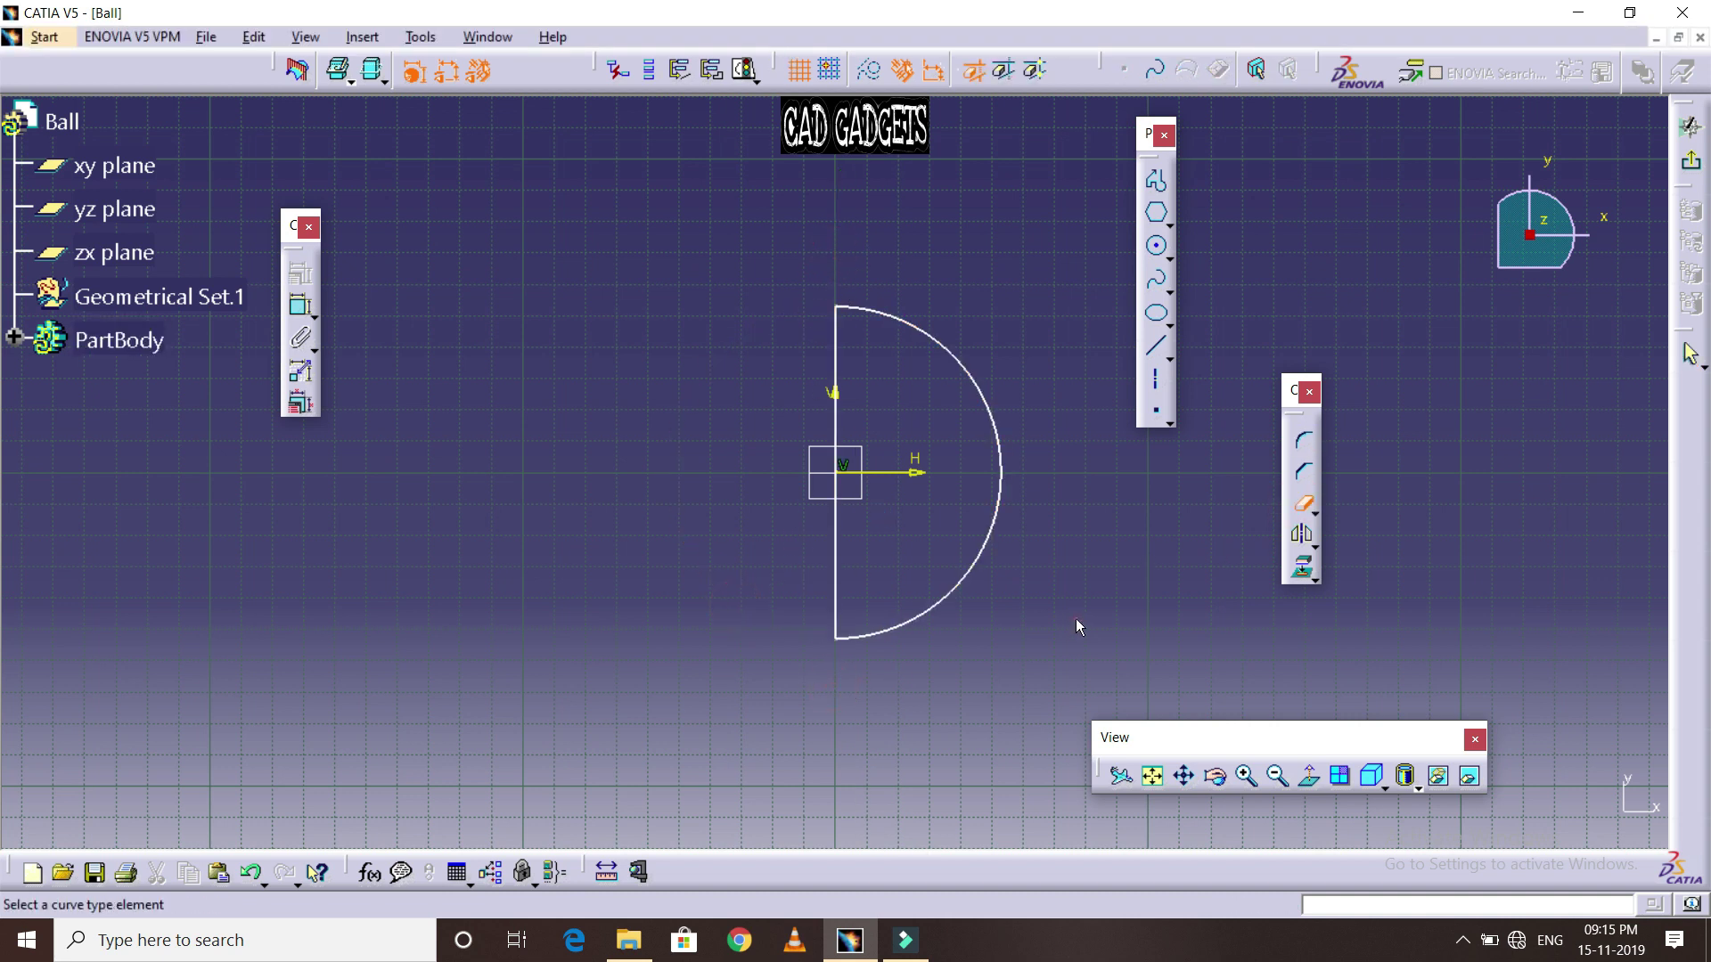
{"action": "left_click", "coordinate": [1301, 509]}
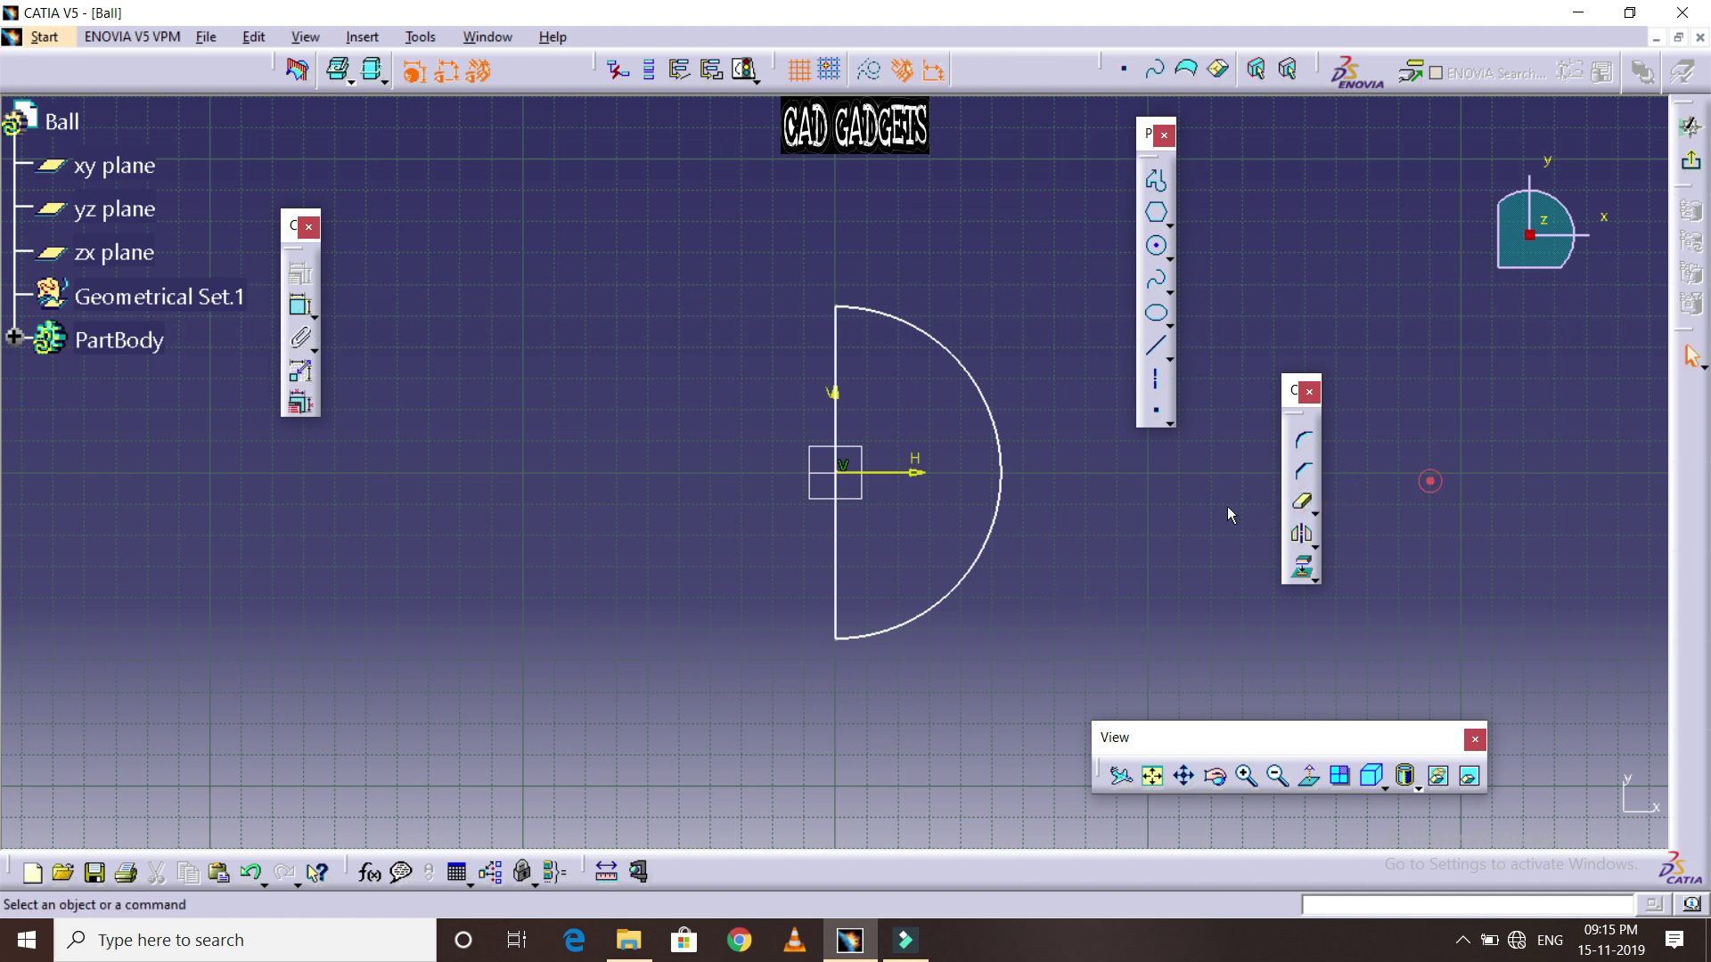
Dimension the arc's radius and set it to 15.5 mm
{"action": "left_click", "coordinate": [300, 304]}
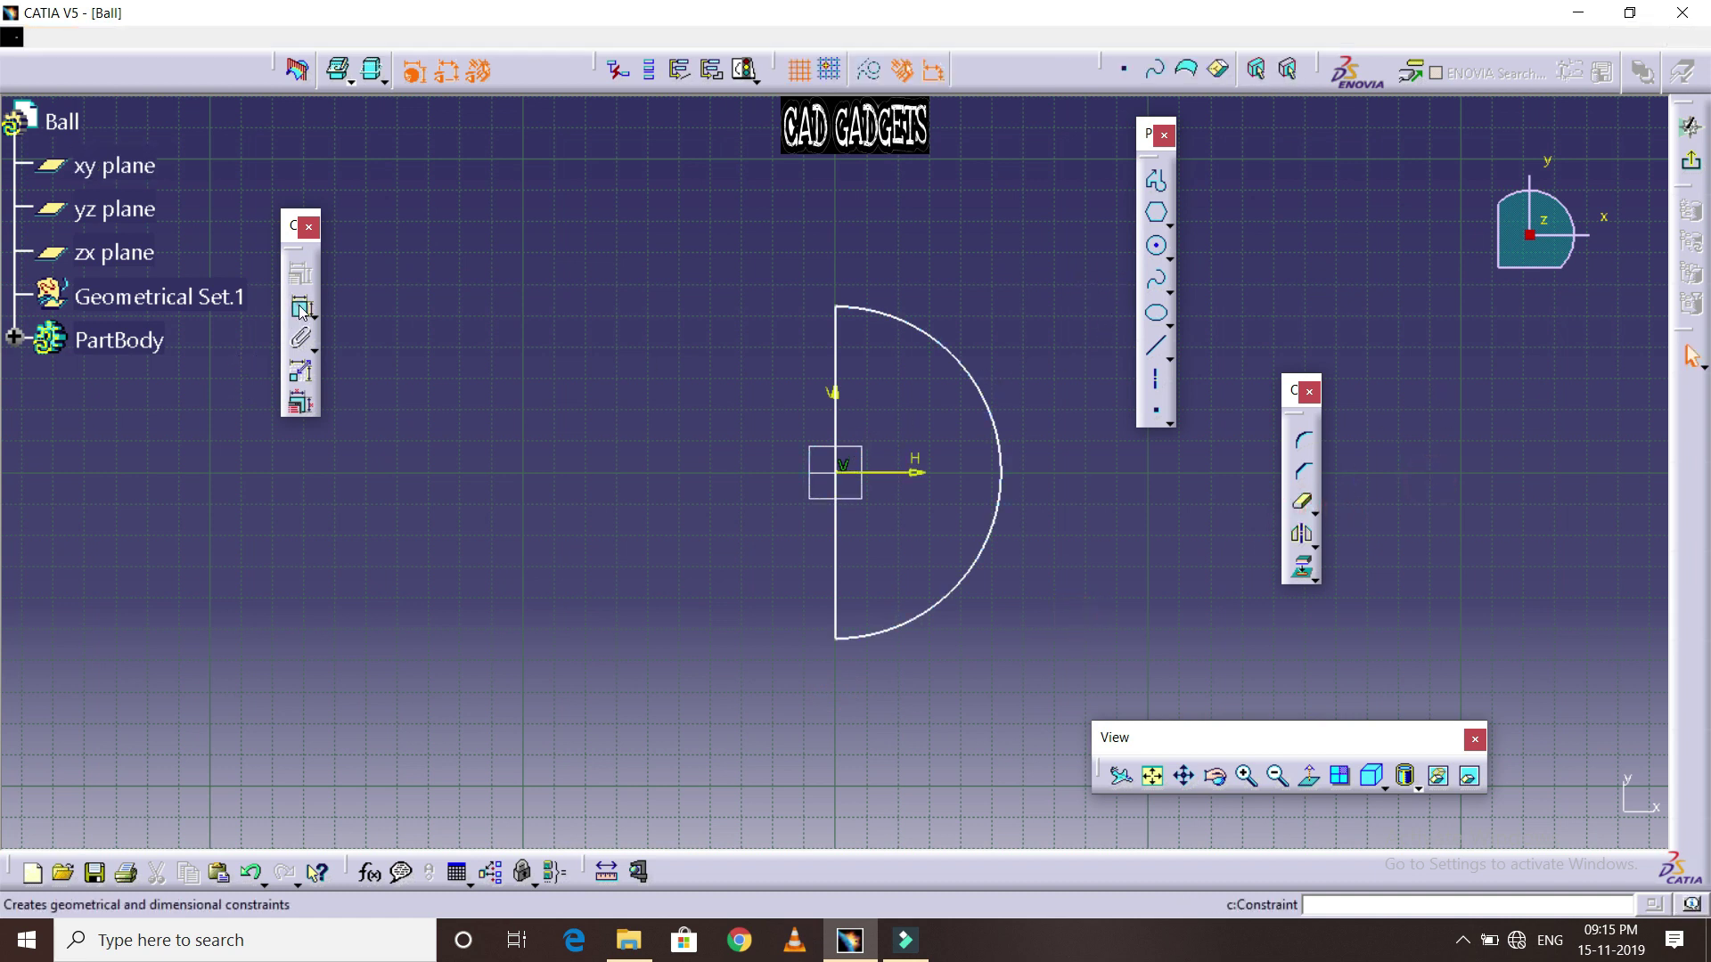
{"action": "left_click", "coordinate": [985, 381]}
{"action": "left_click", "coordinate": [1030, 280]}
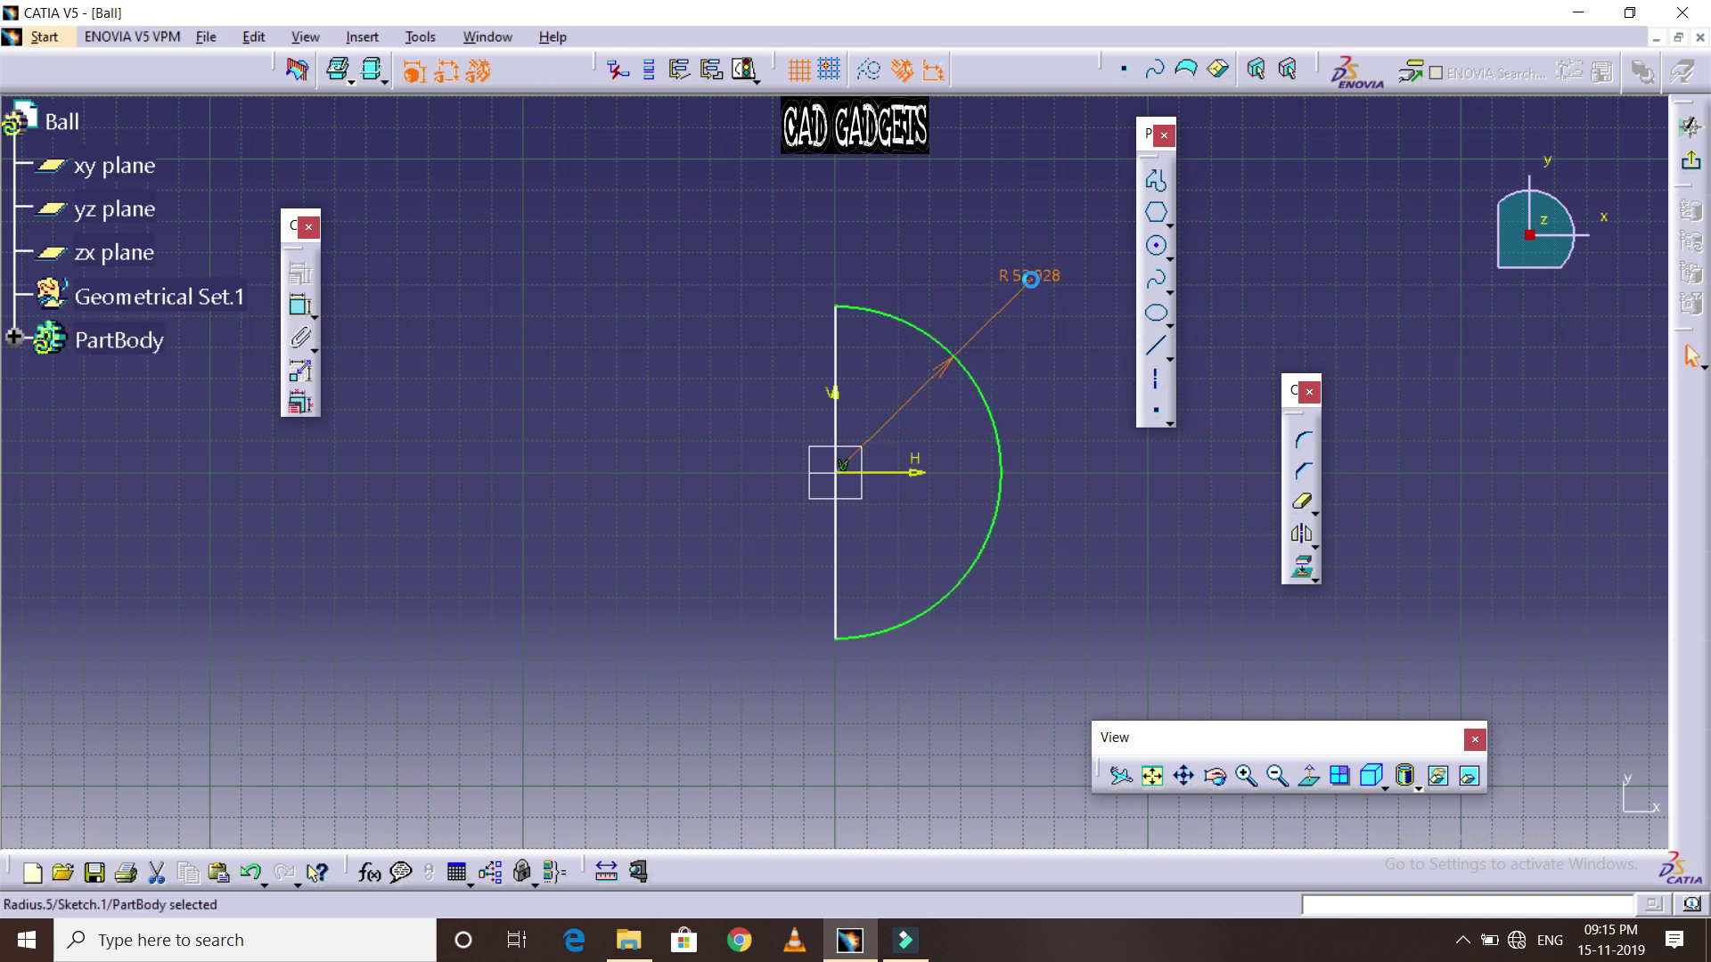
{"action": "double_click", "coordinate": [1032, 278]}
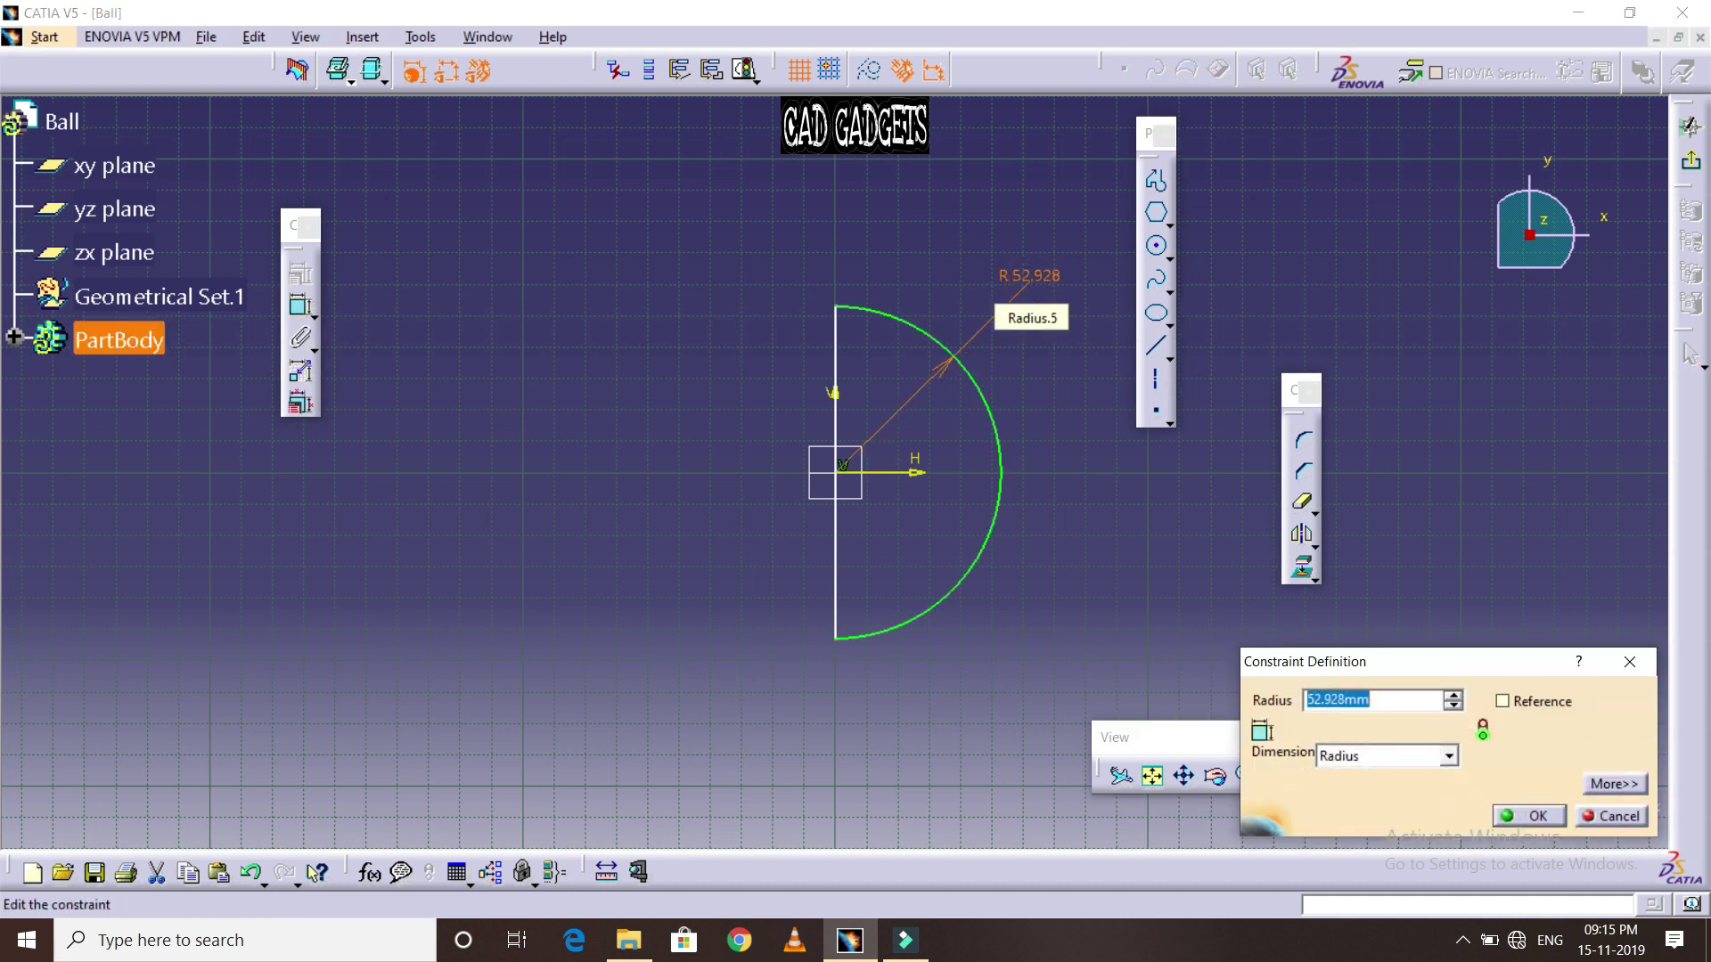
{"action": "type", "text": "15.5"}
{"action": "key", "text": "Return"}
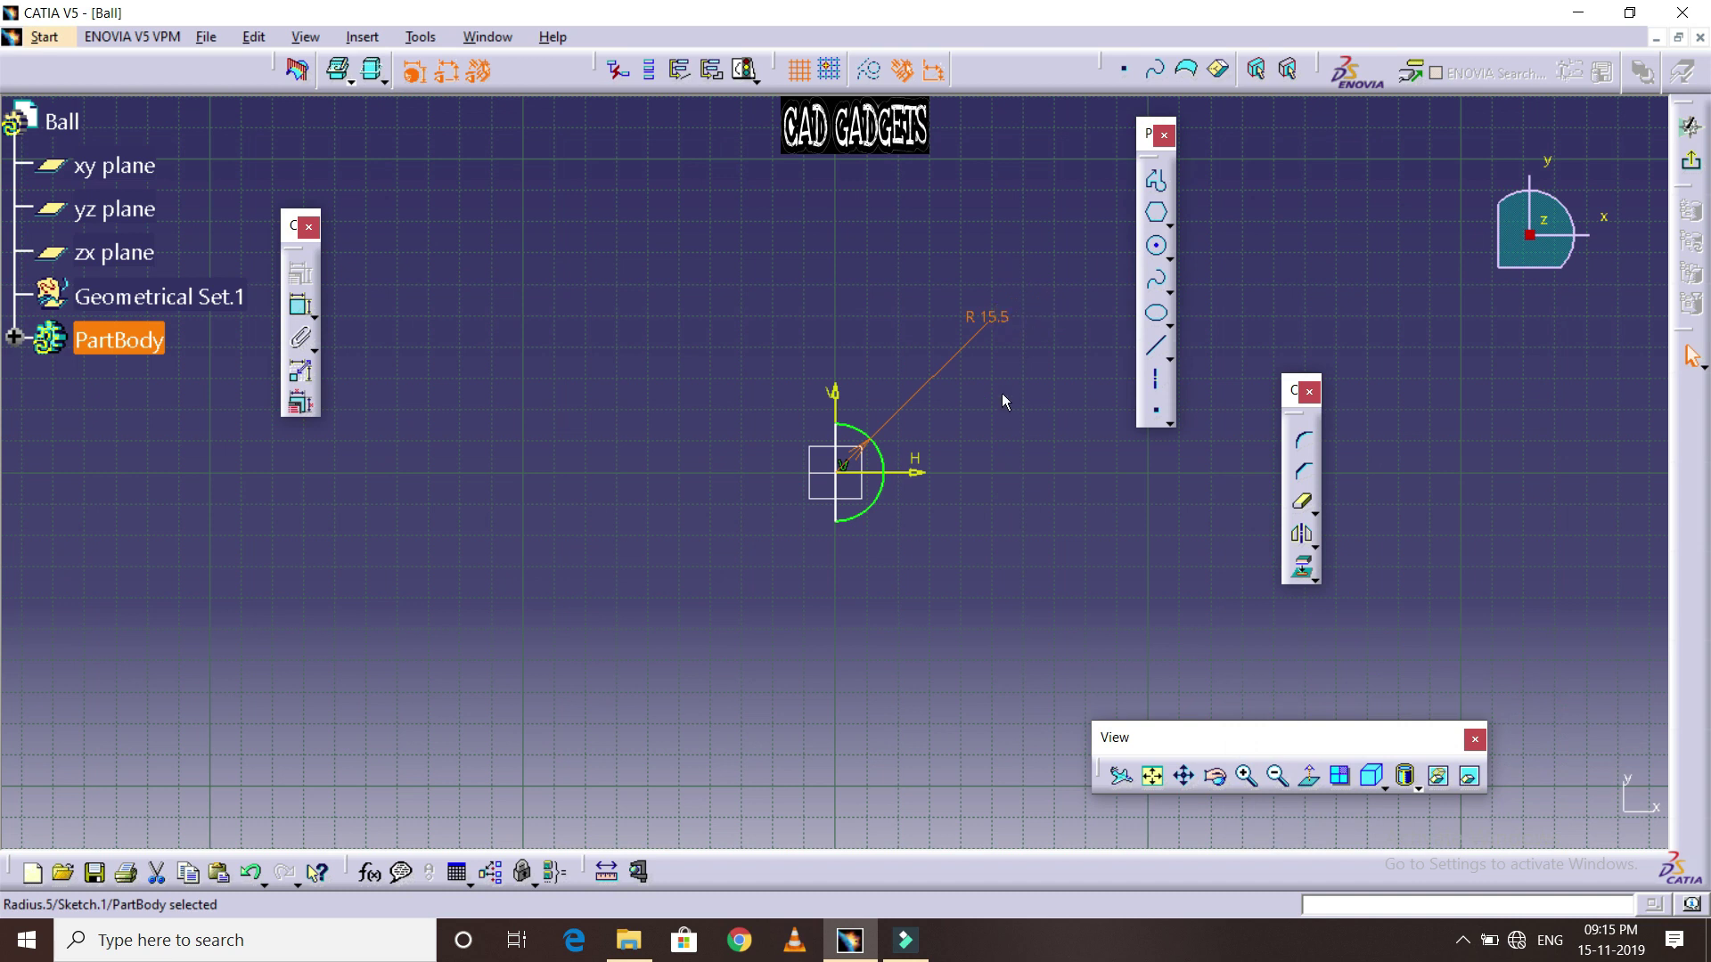
{"action": "left_click", "coordinate": [995, 425]}
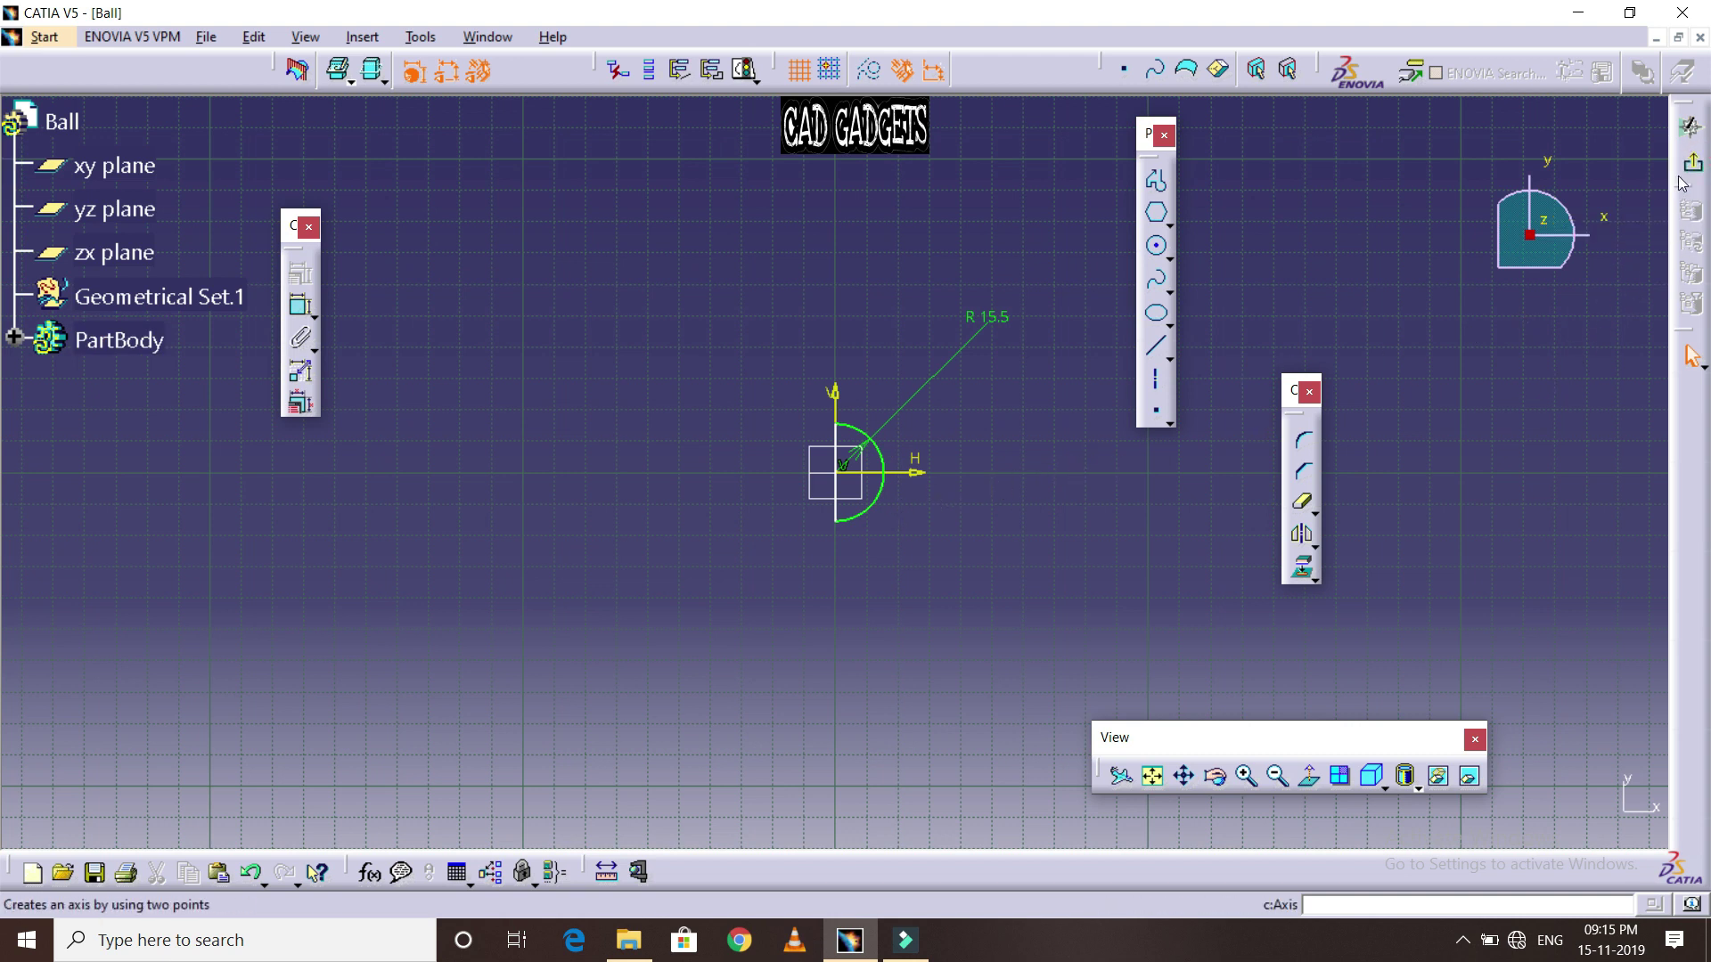
Exit the sketch and shaft Sketch.1 a full 360° about its straight edge, then fit the sphere in view
{"action": "left_click", "coordinate": [1689, 127]}
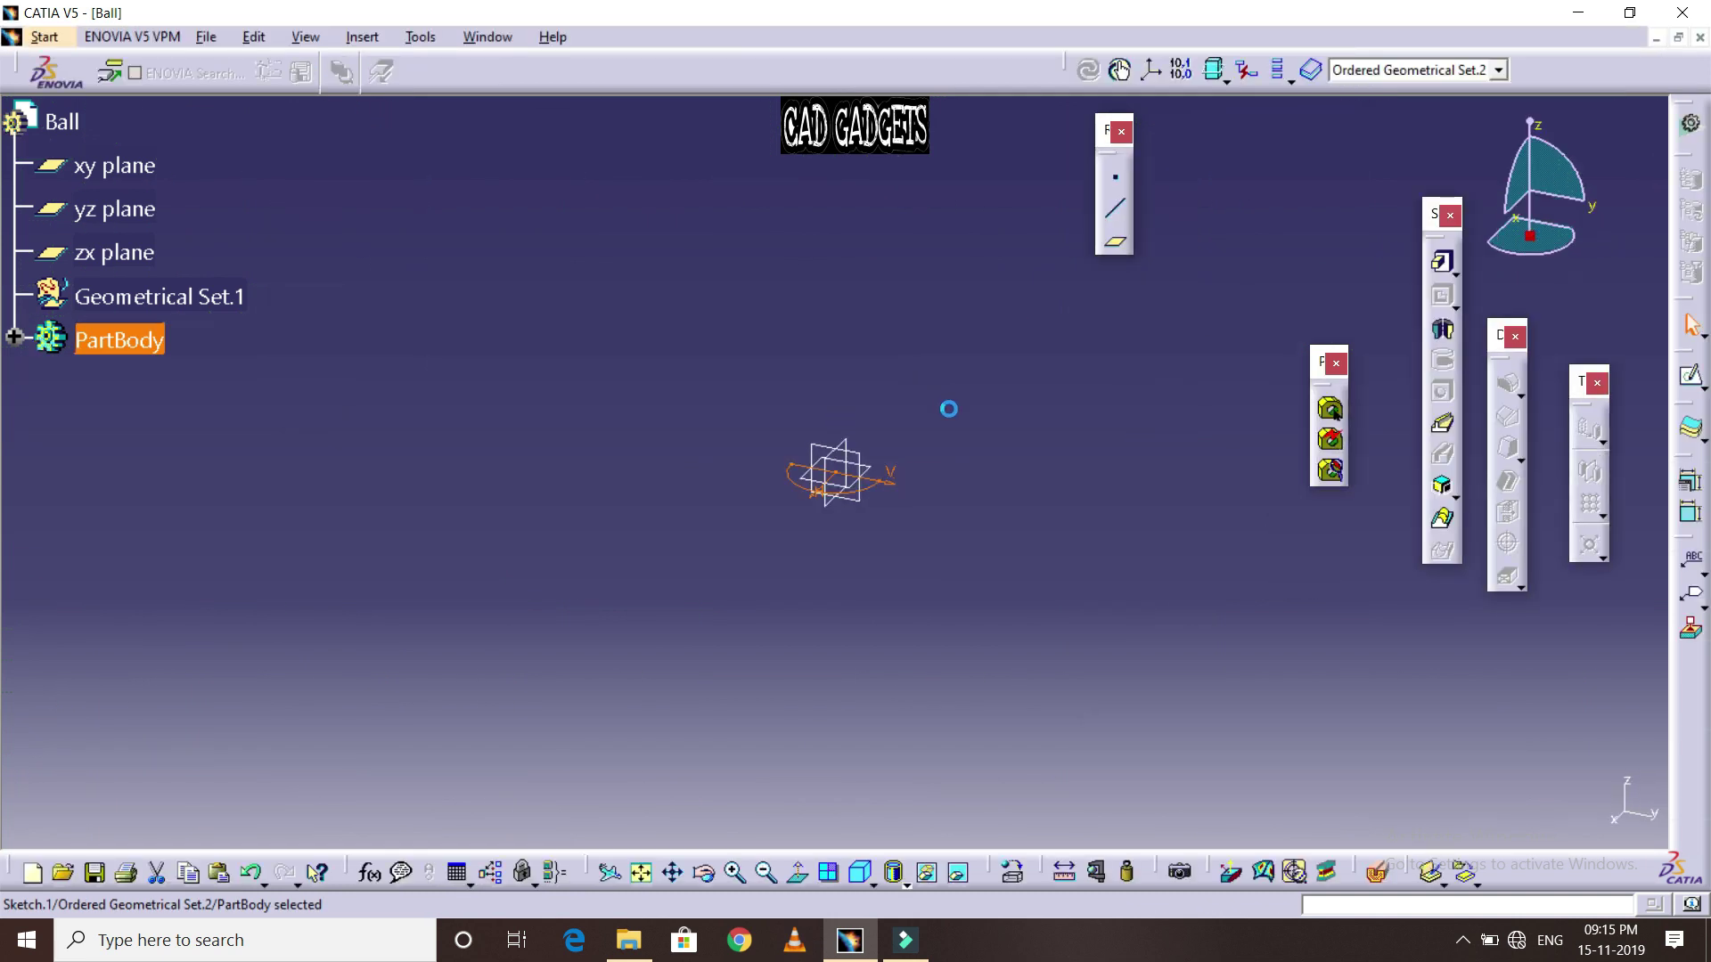
{"action": "left_click", "coordinate": [1456, 326]}
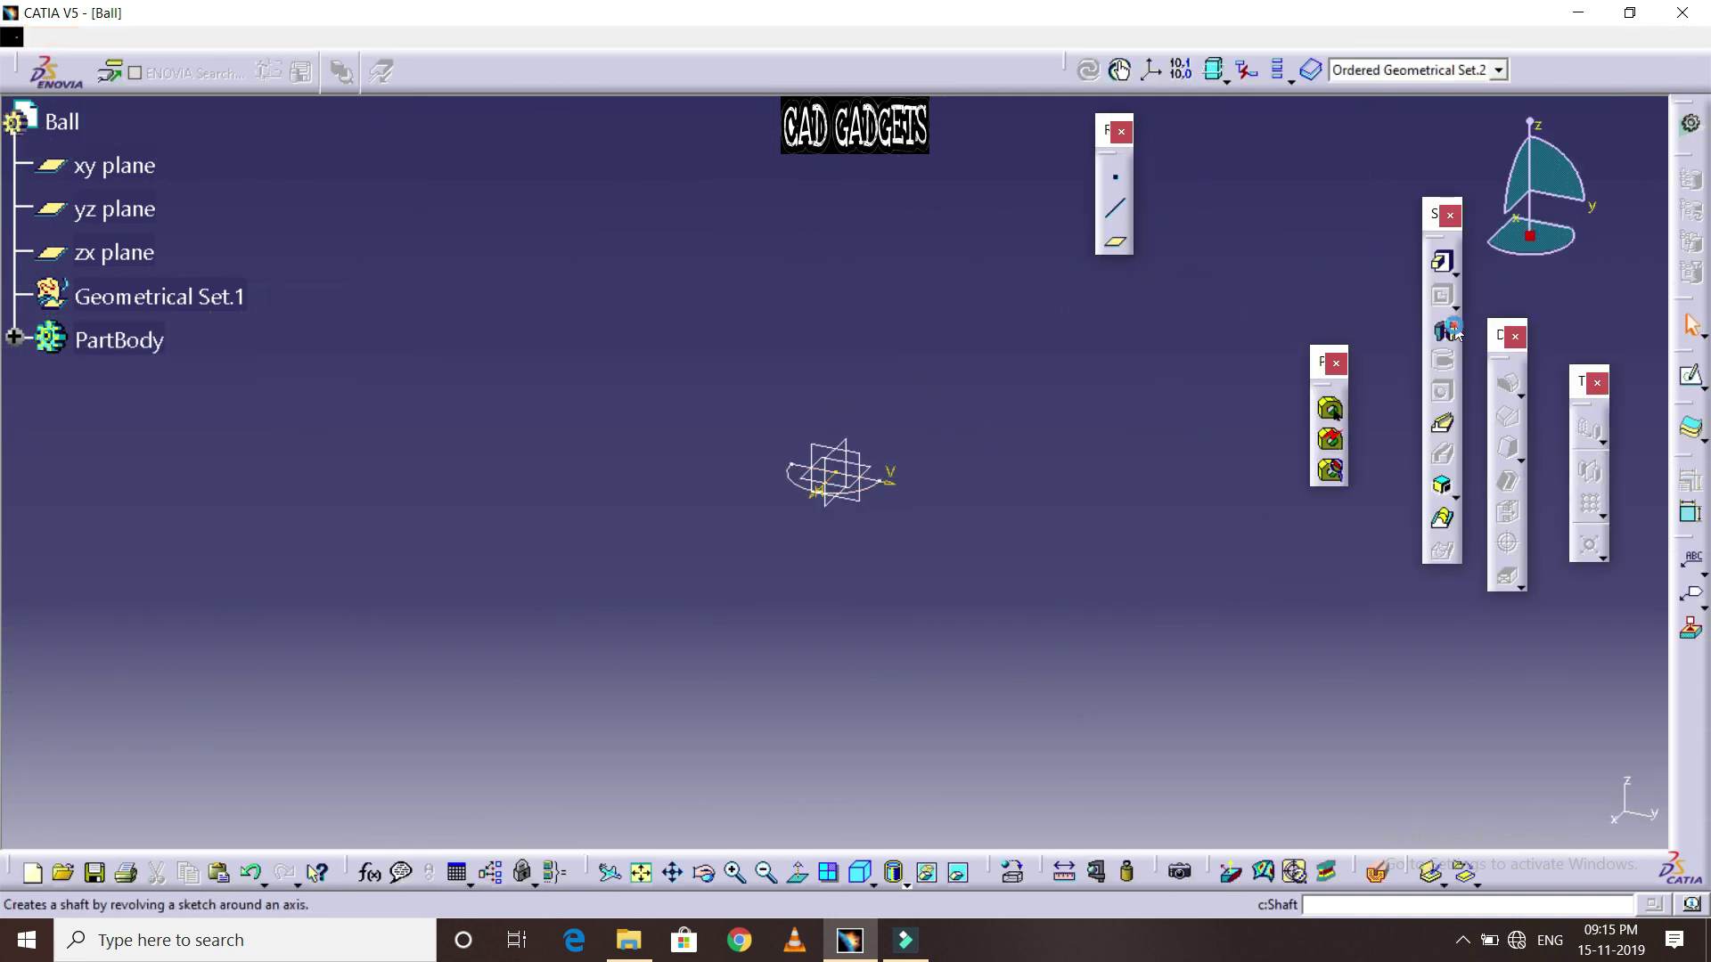
{"action": "left_click", "coordinate": [1015, 520]}
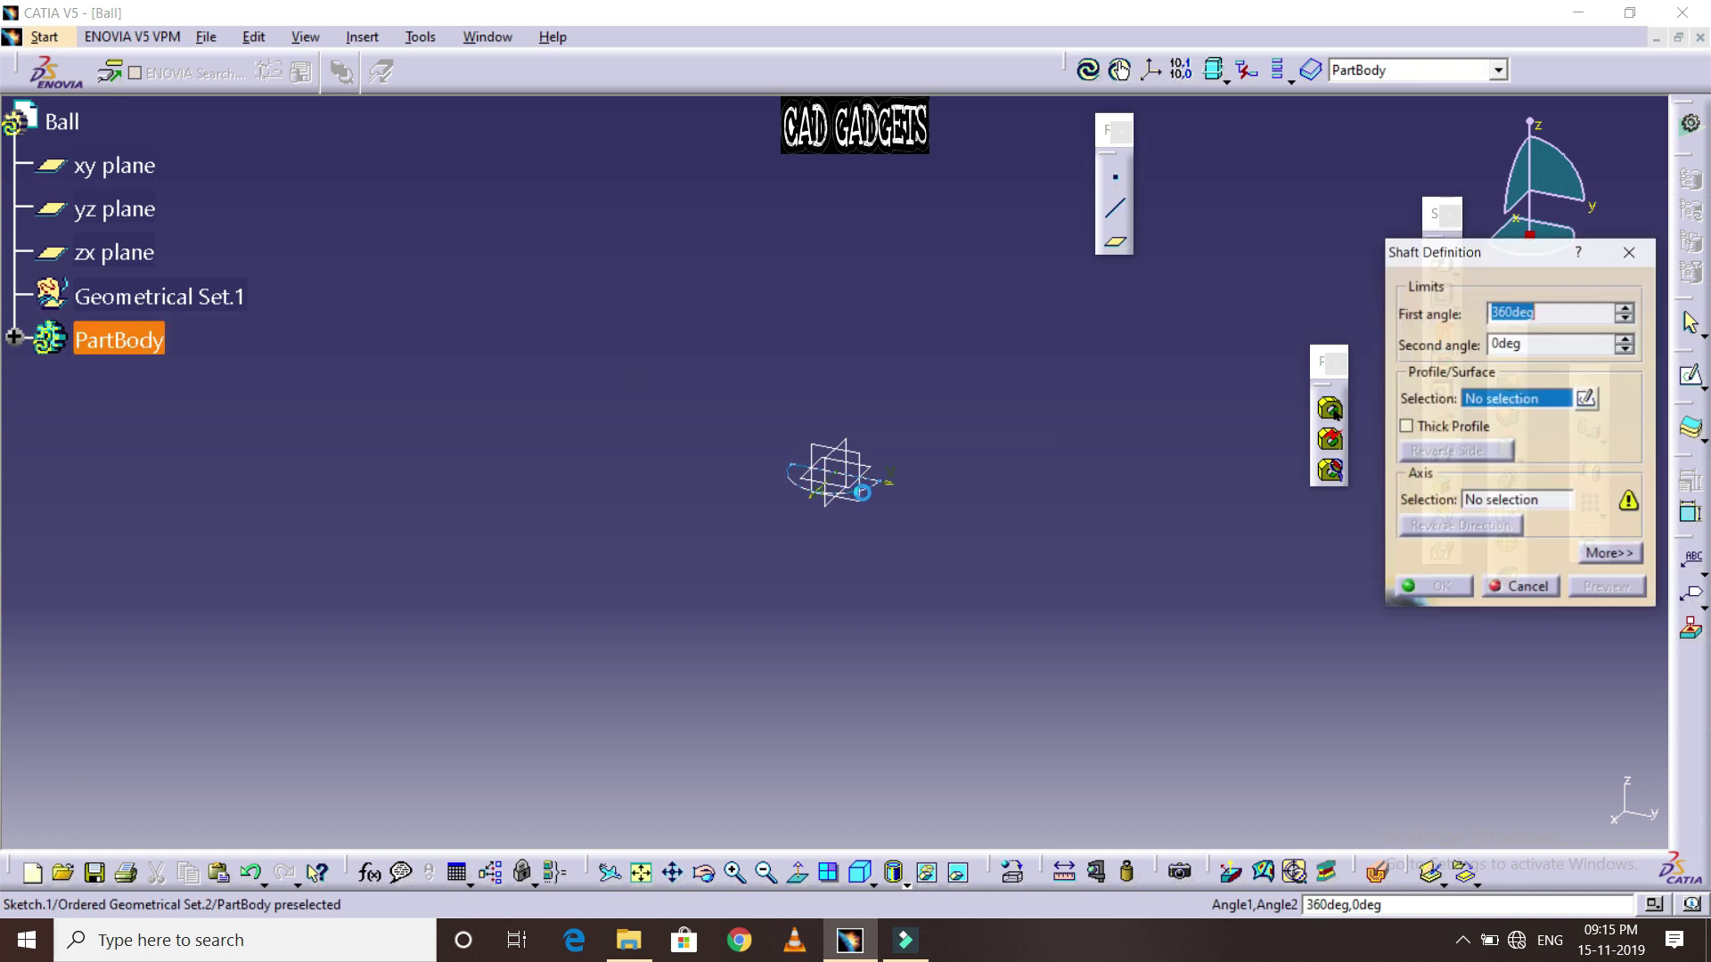
{"action": "left_click", "coordinate": [873, 506]}
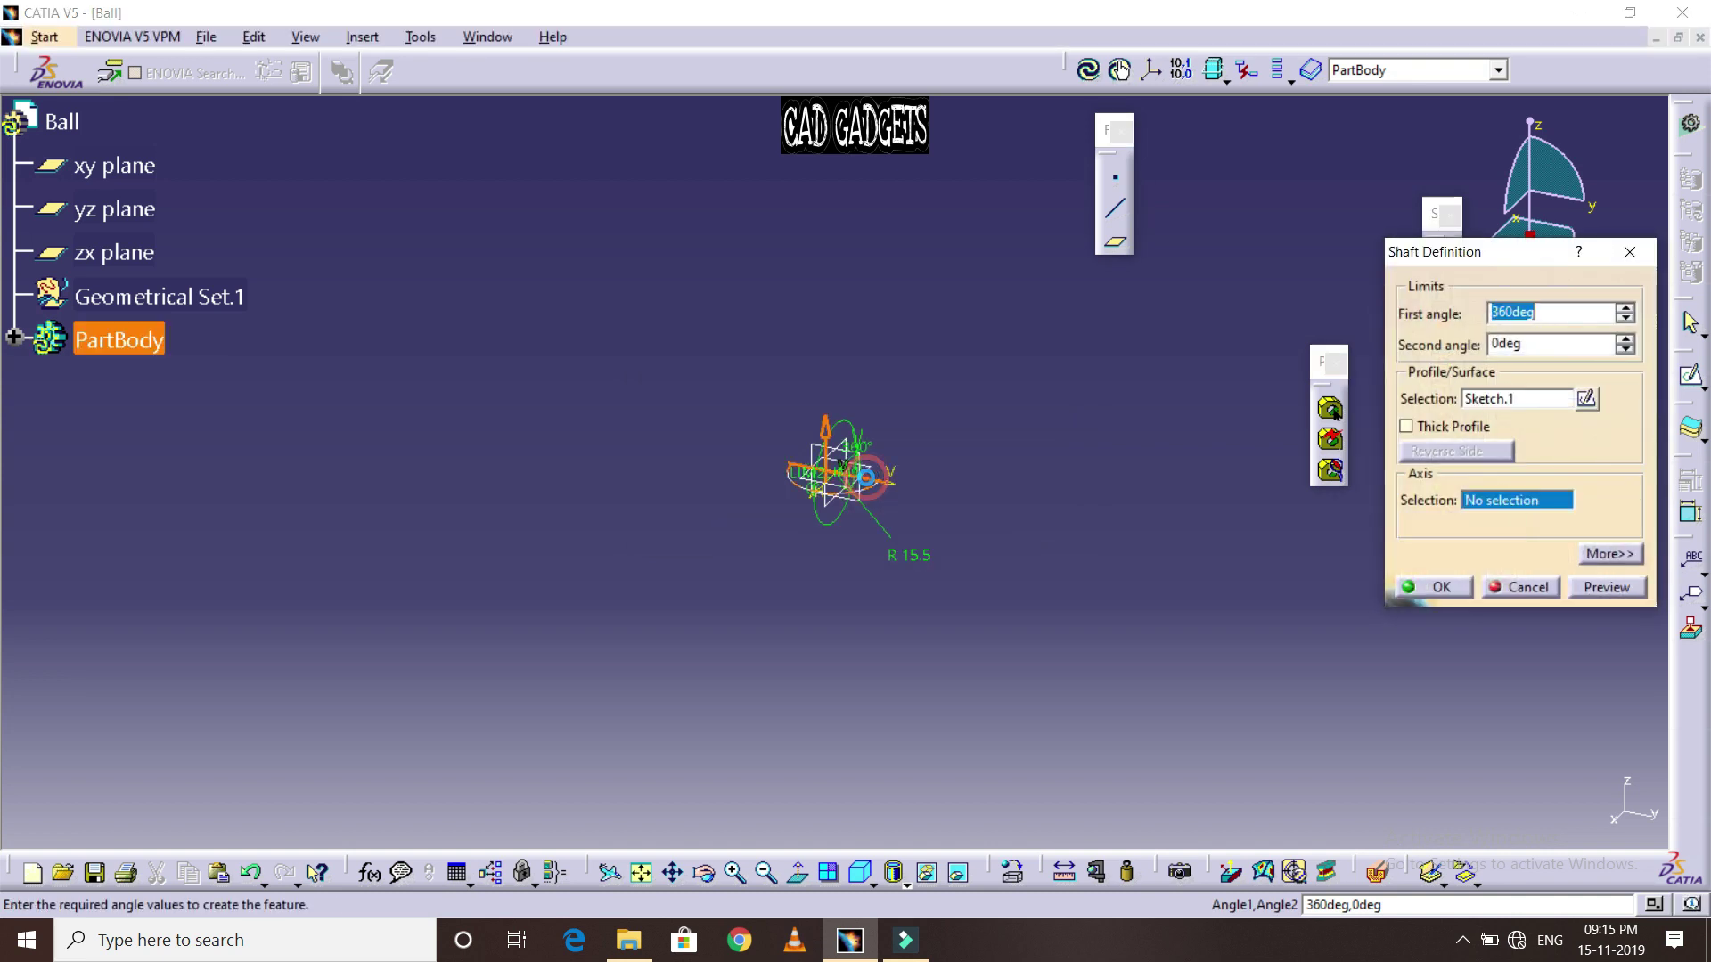
{"action": "left_click", "coordinate": [1568, 596]}
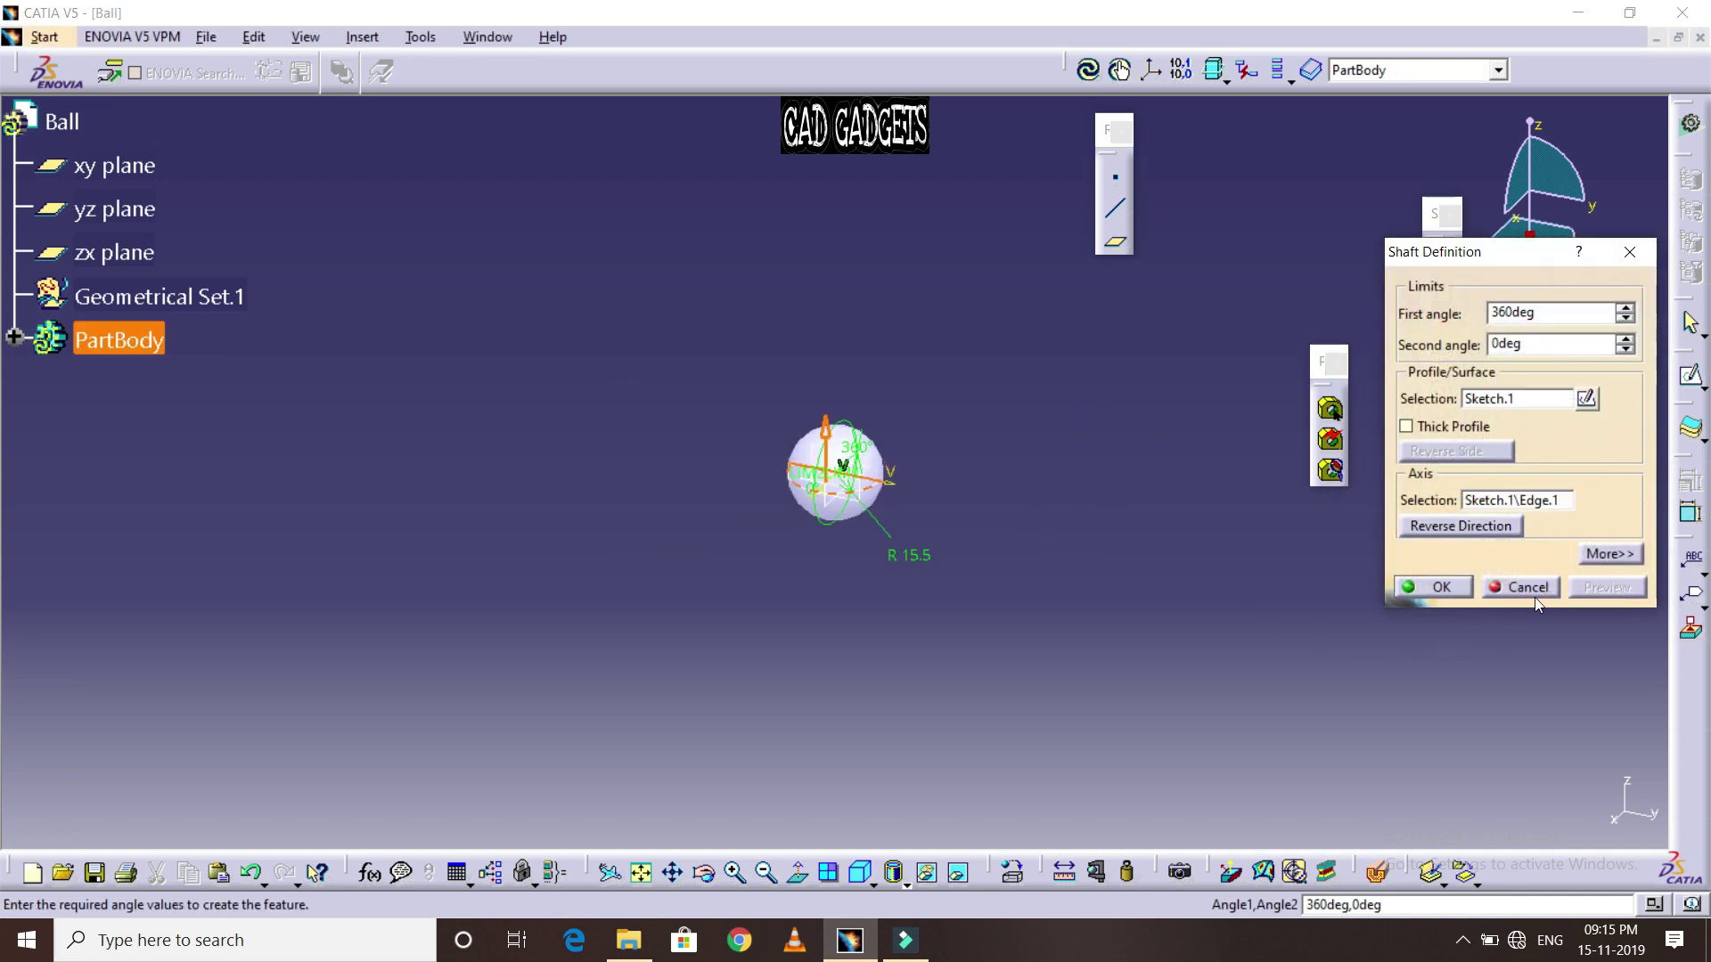
{"action": "left_click", "coordinate": [1465, 587]}
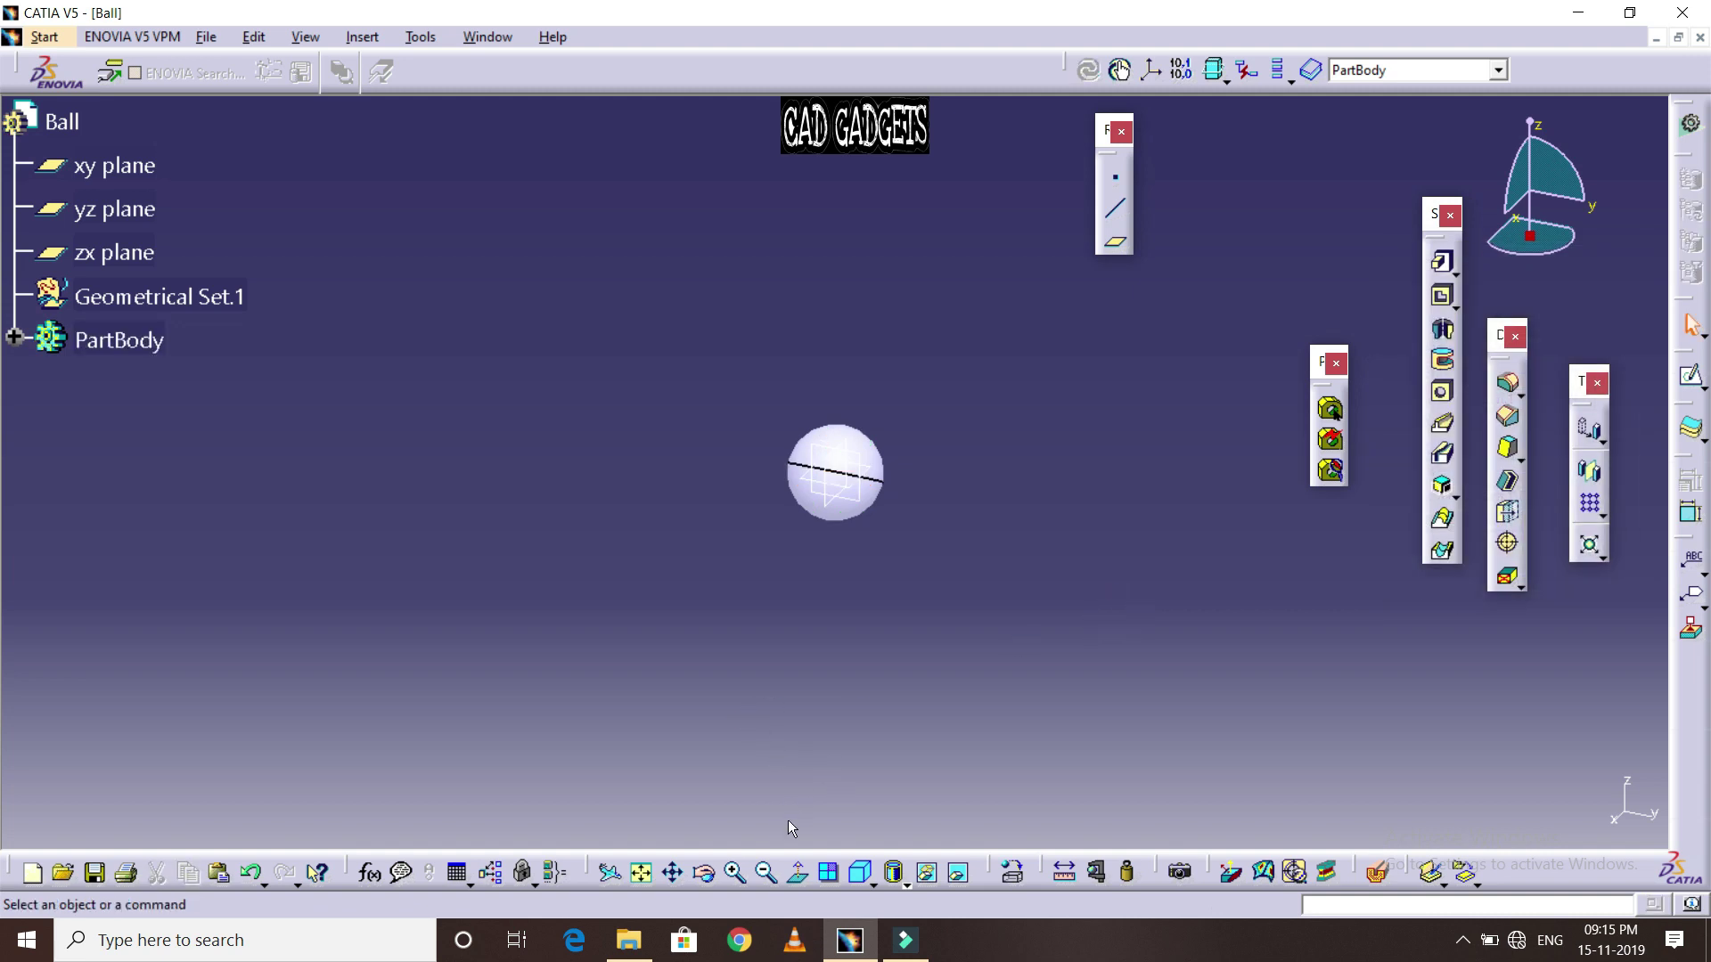
{"action": "left_click", "coordinate": [640, 872]}
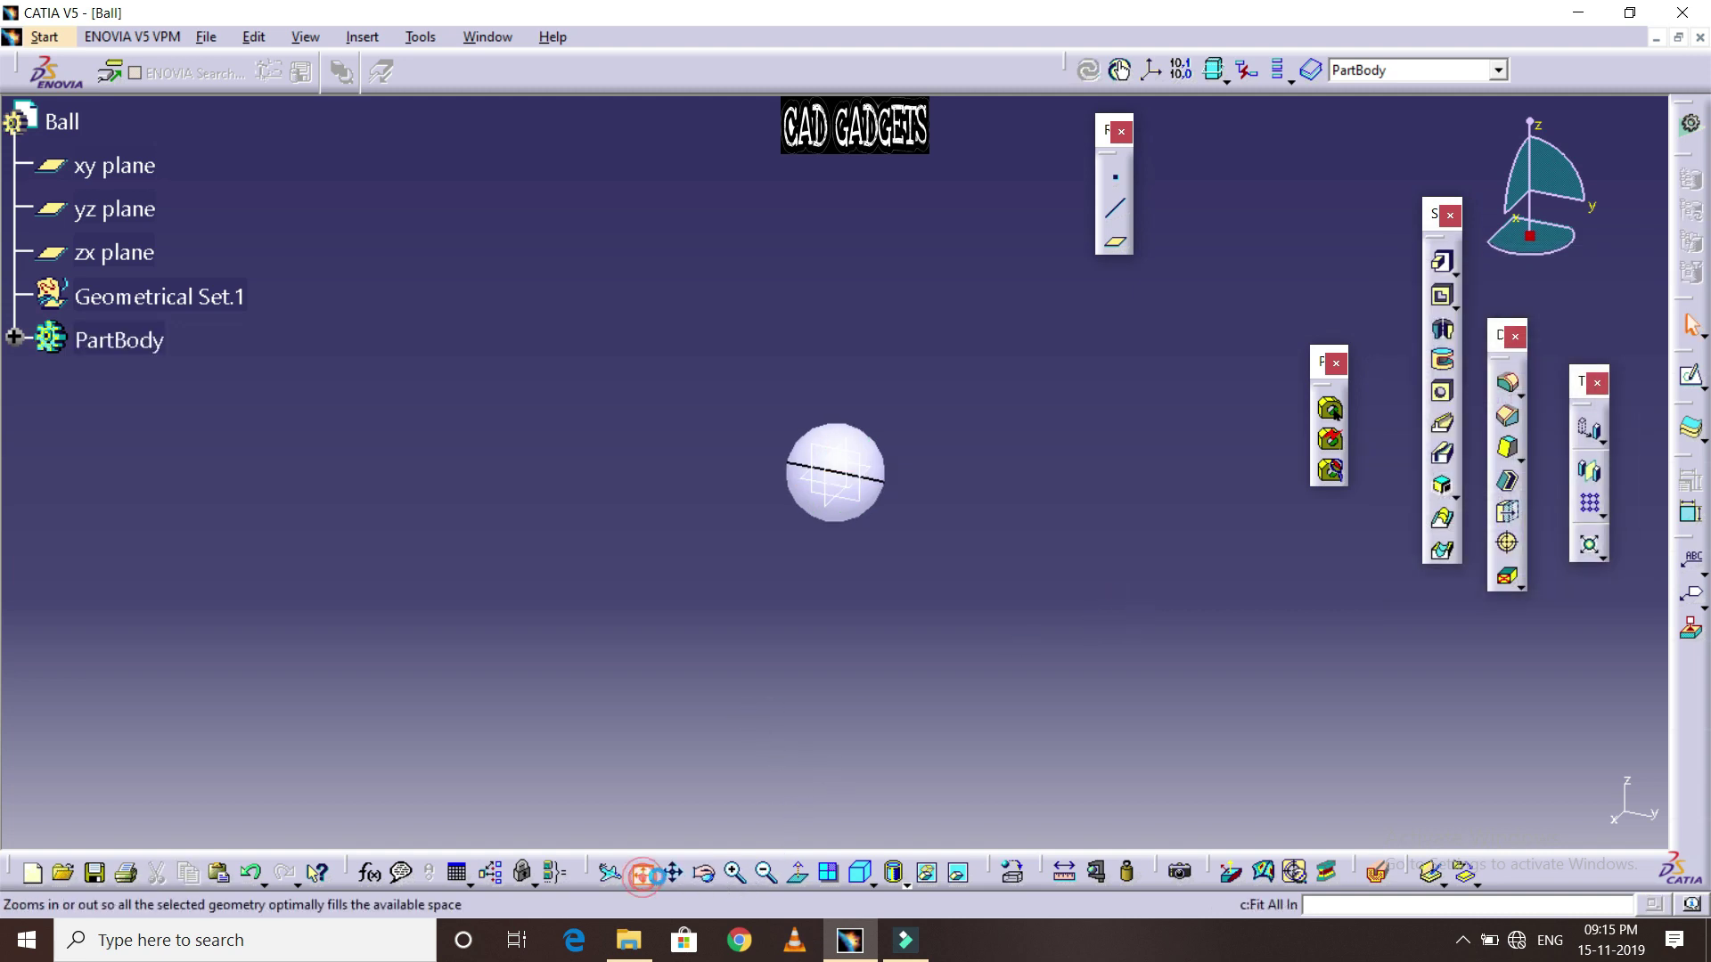
{"action": "mouse_move", "coordinate": [601, 622]}
{"action": "middle_mouse_down"}
{"action": "mouse_move", "coordinate": [722, 586]}
{"action": "mouse_move", "coordinate": [936, 286]}
{"action": "mouse_move", "coordinate": [634, 356]}
{"action": "mouse_move", "coordinate": [1027, 309]}
{"action": "middle_mouse_up"}
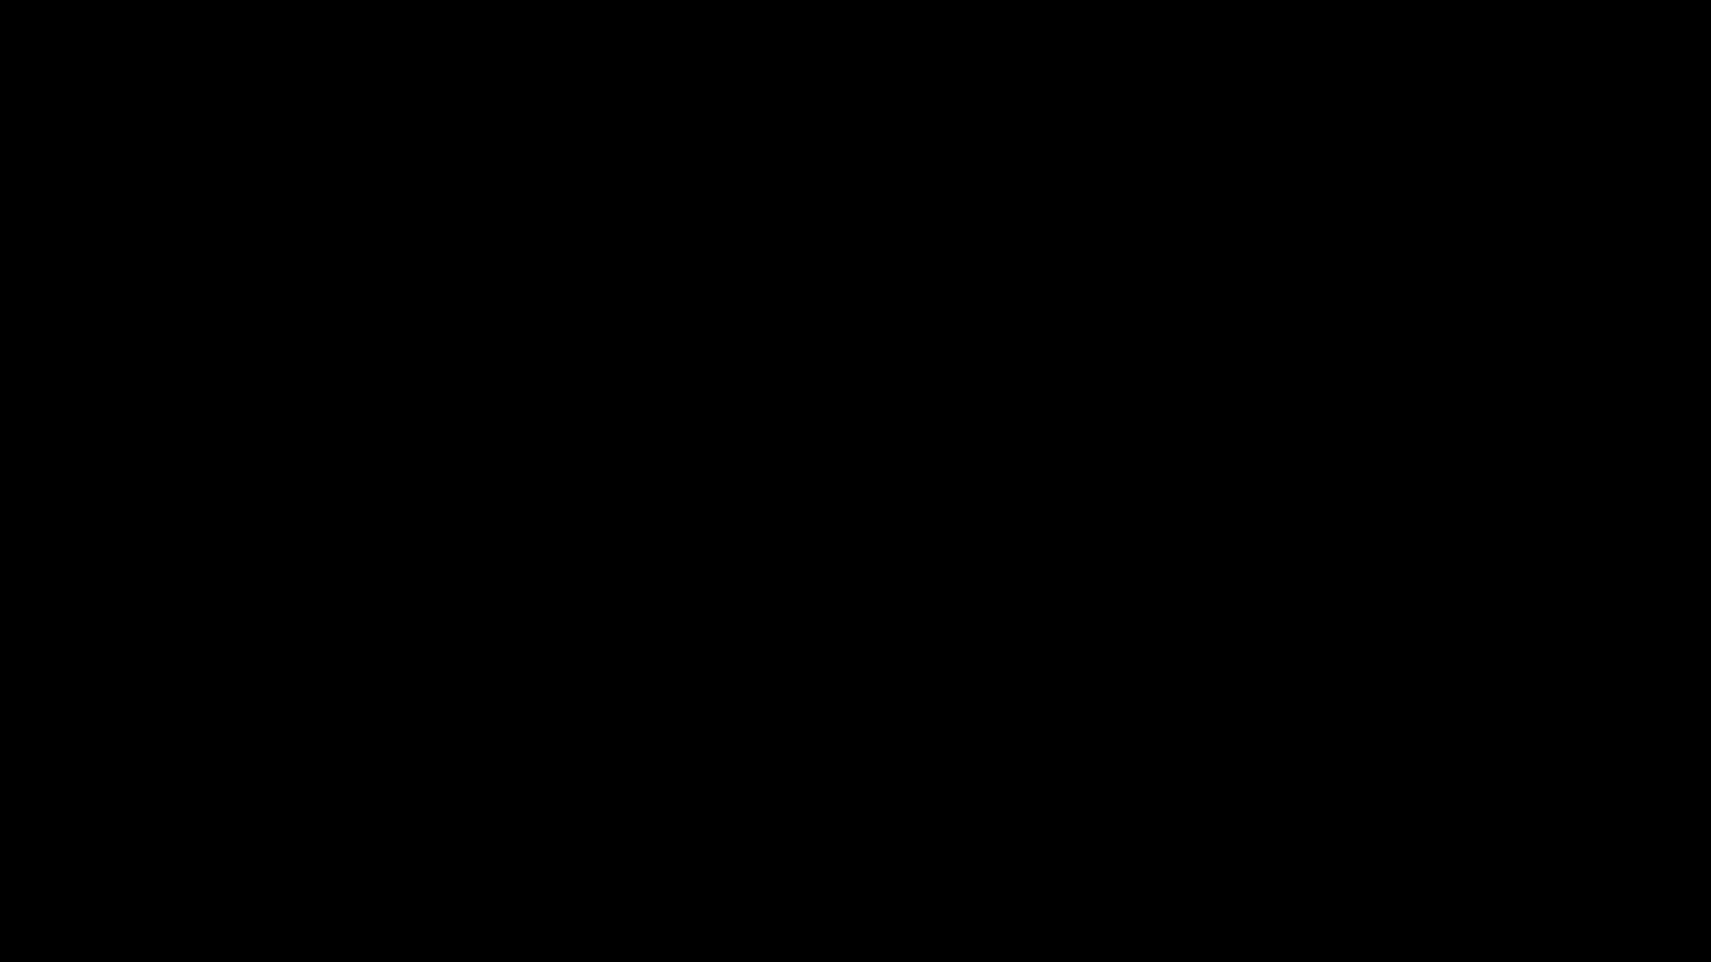